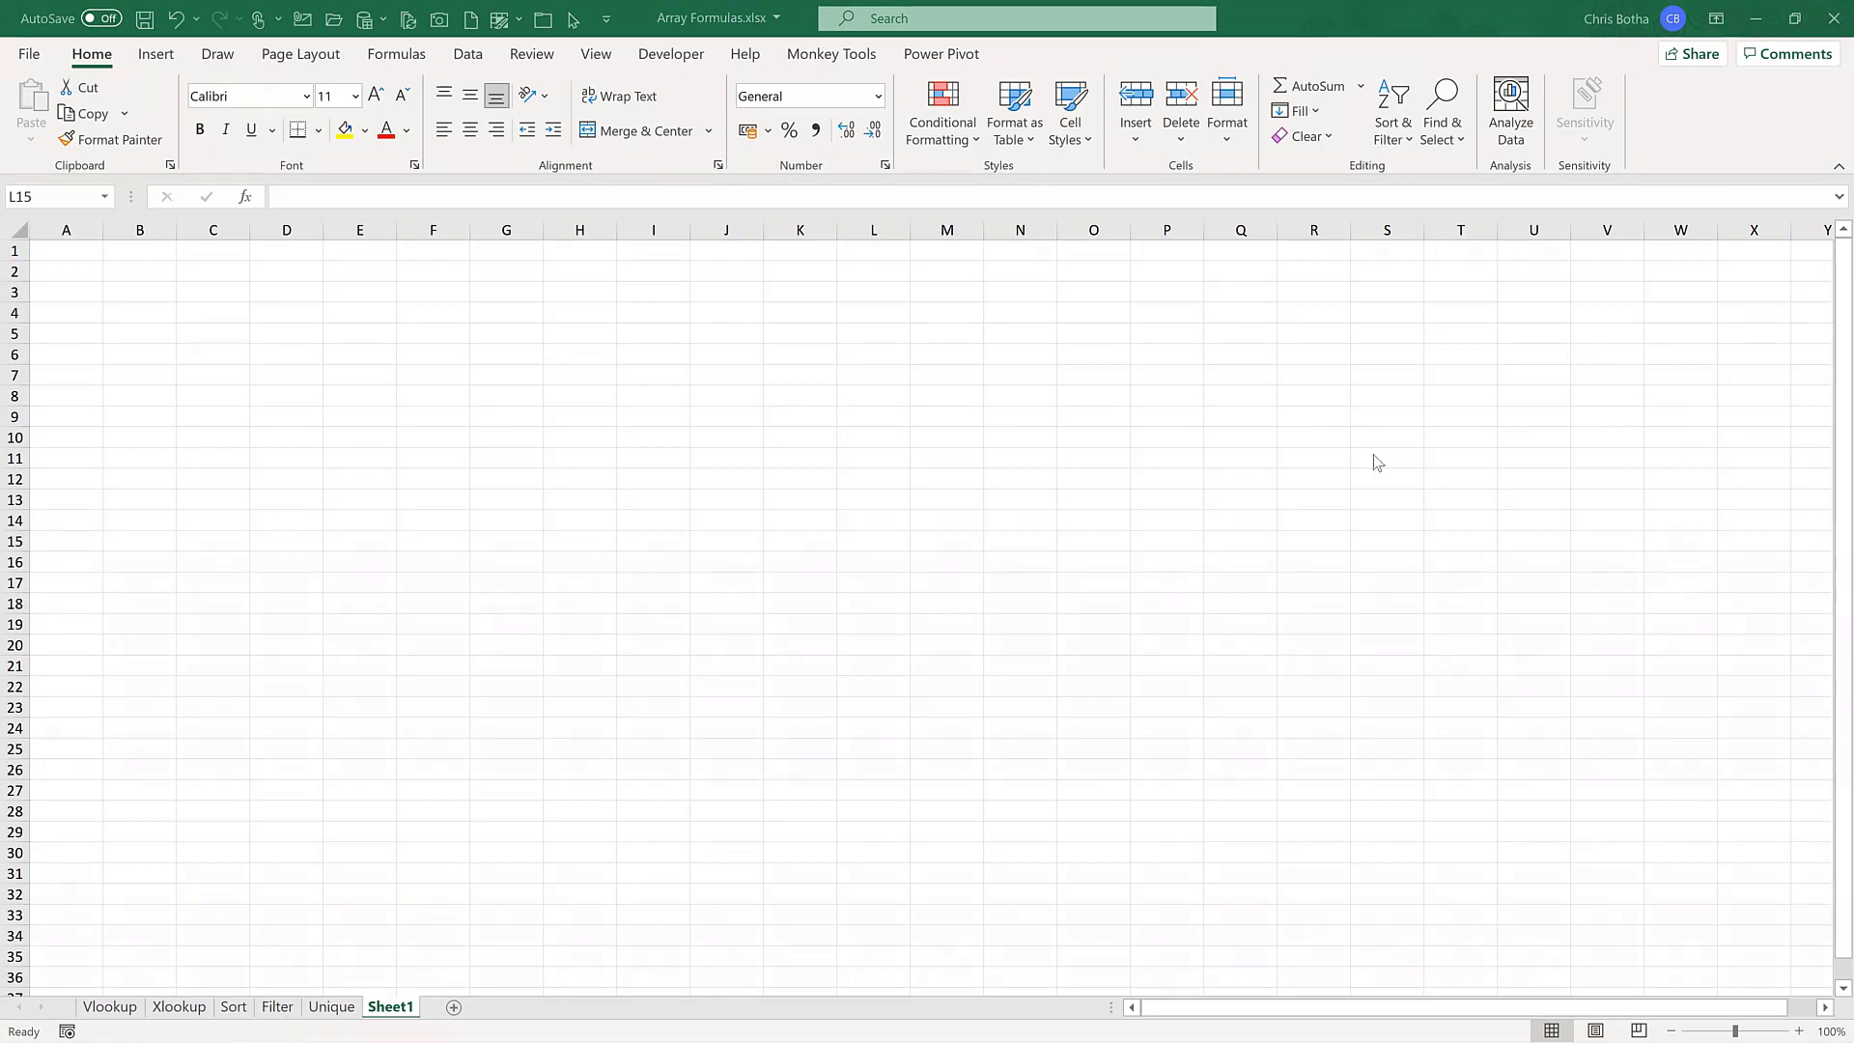
# - Switch to Chrome and look over the About Power Query in Excel page and the Power Query data sources page
pyautogui.click(1153, 440)
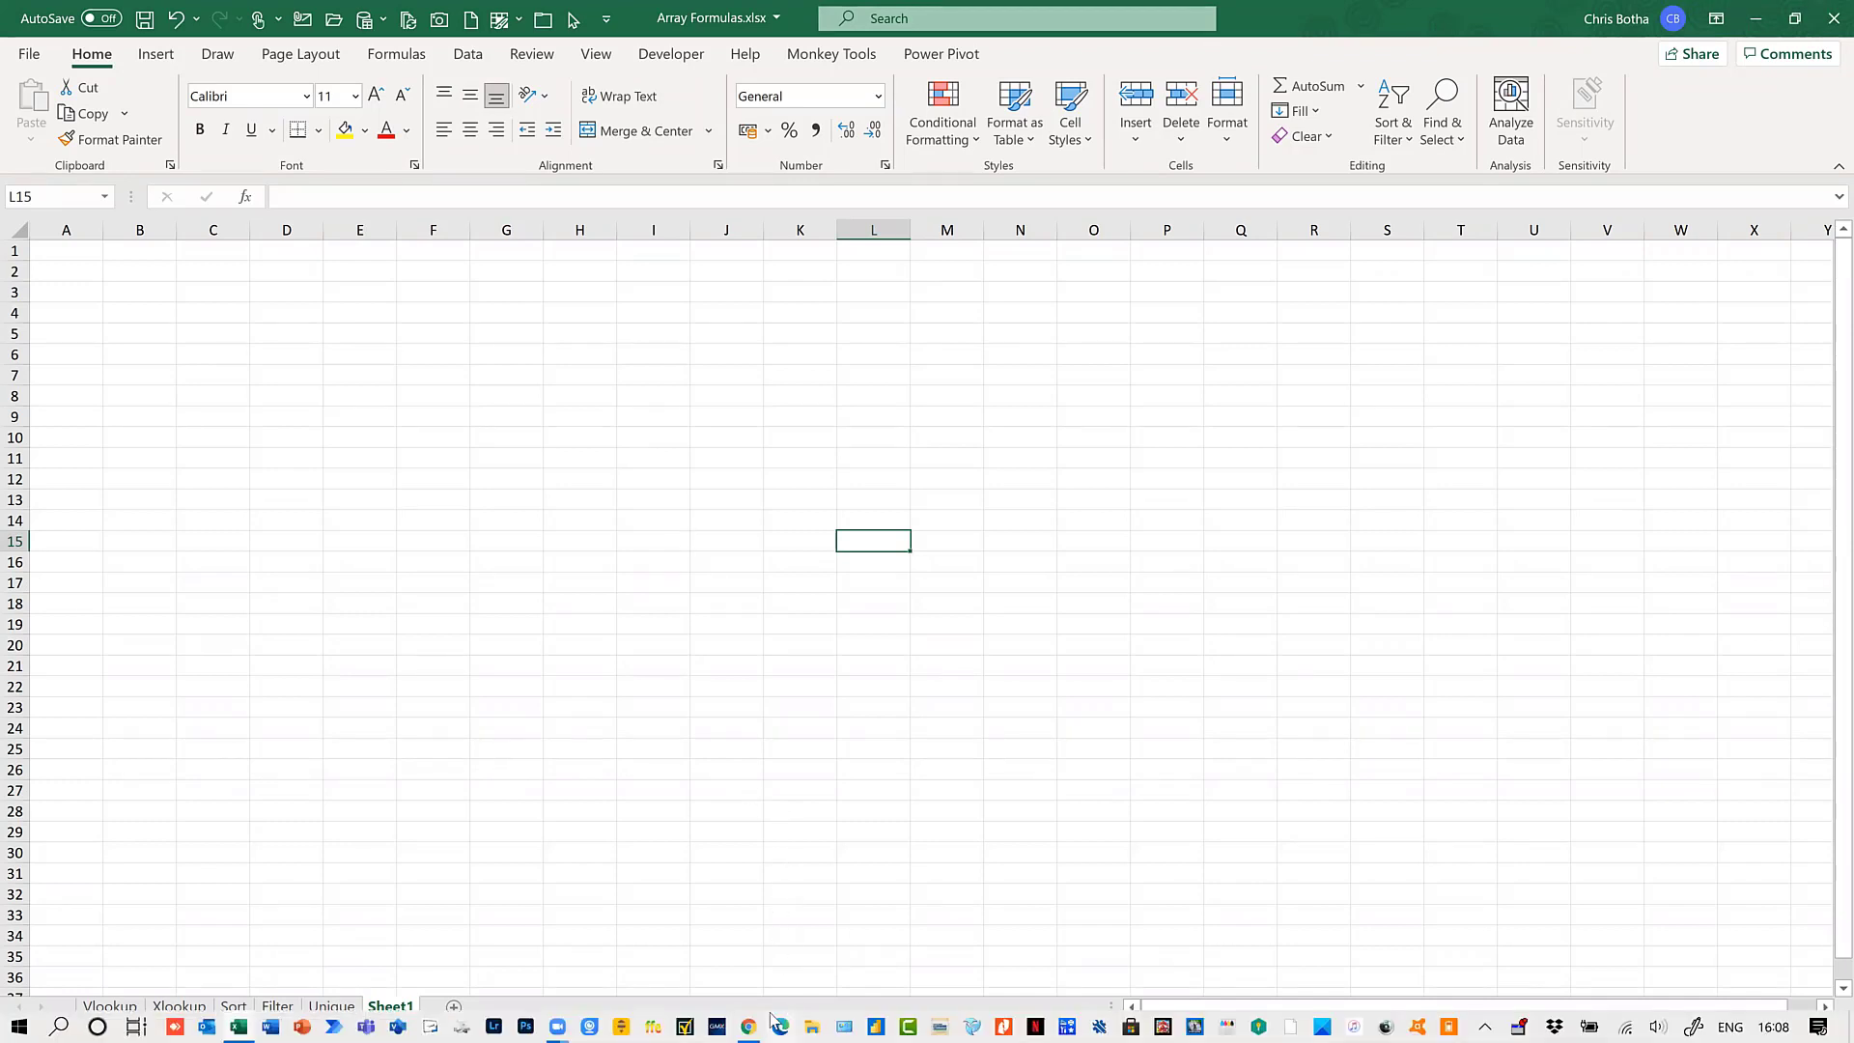
pyautogui.click(750, 1022)
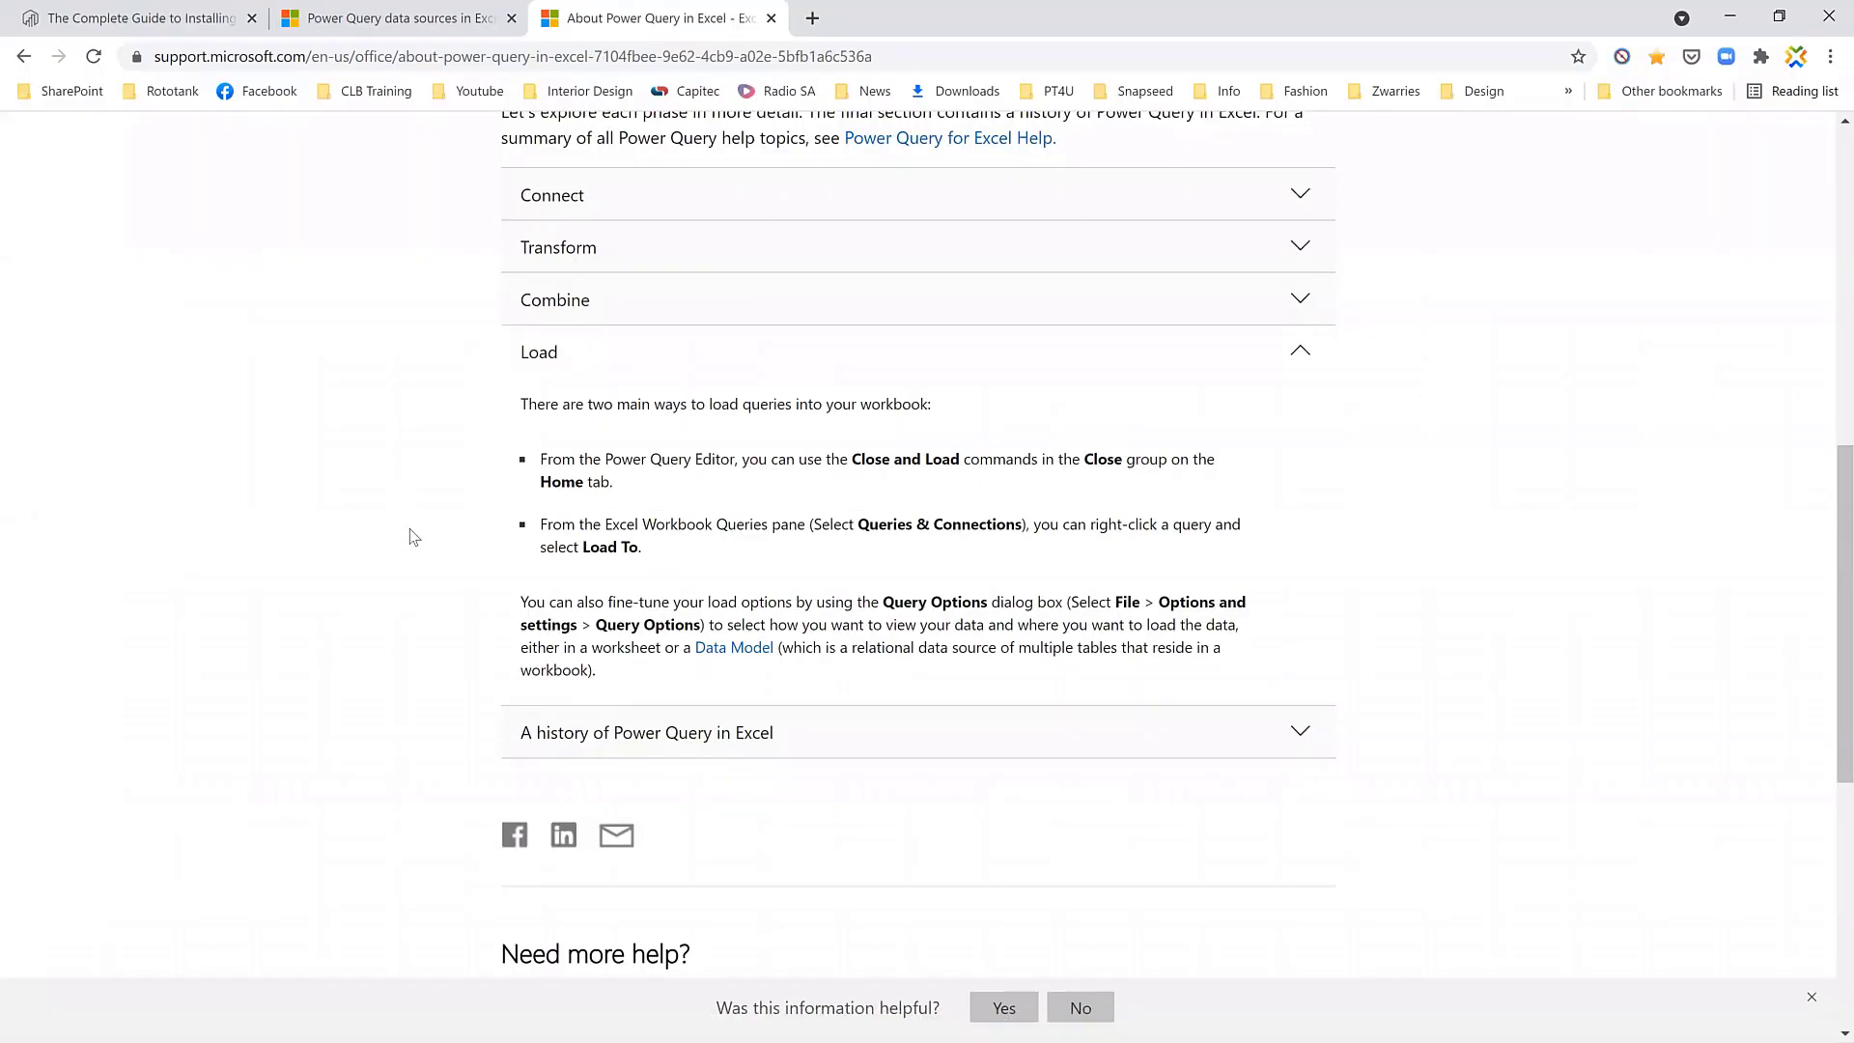
pyautogui.scroll(8, 415, 536)
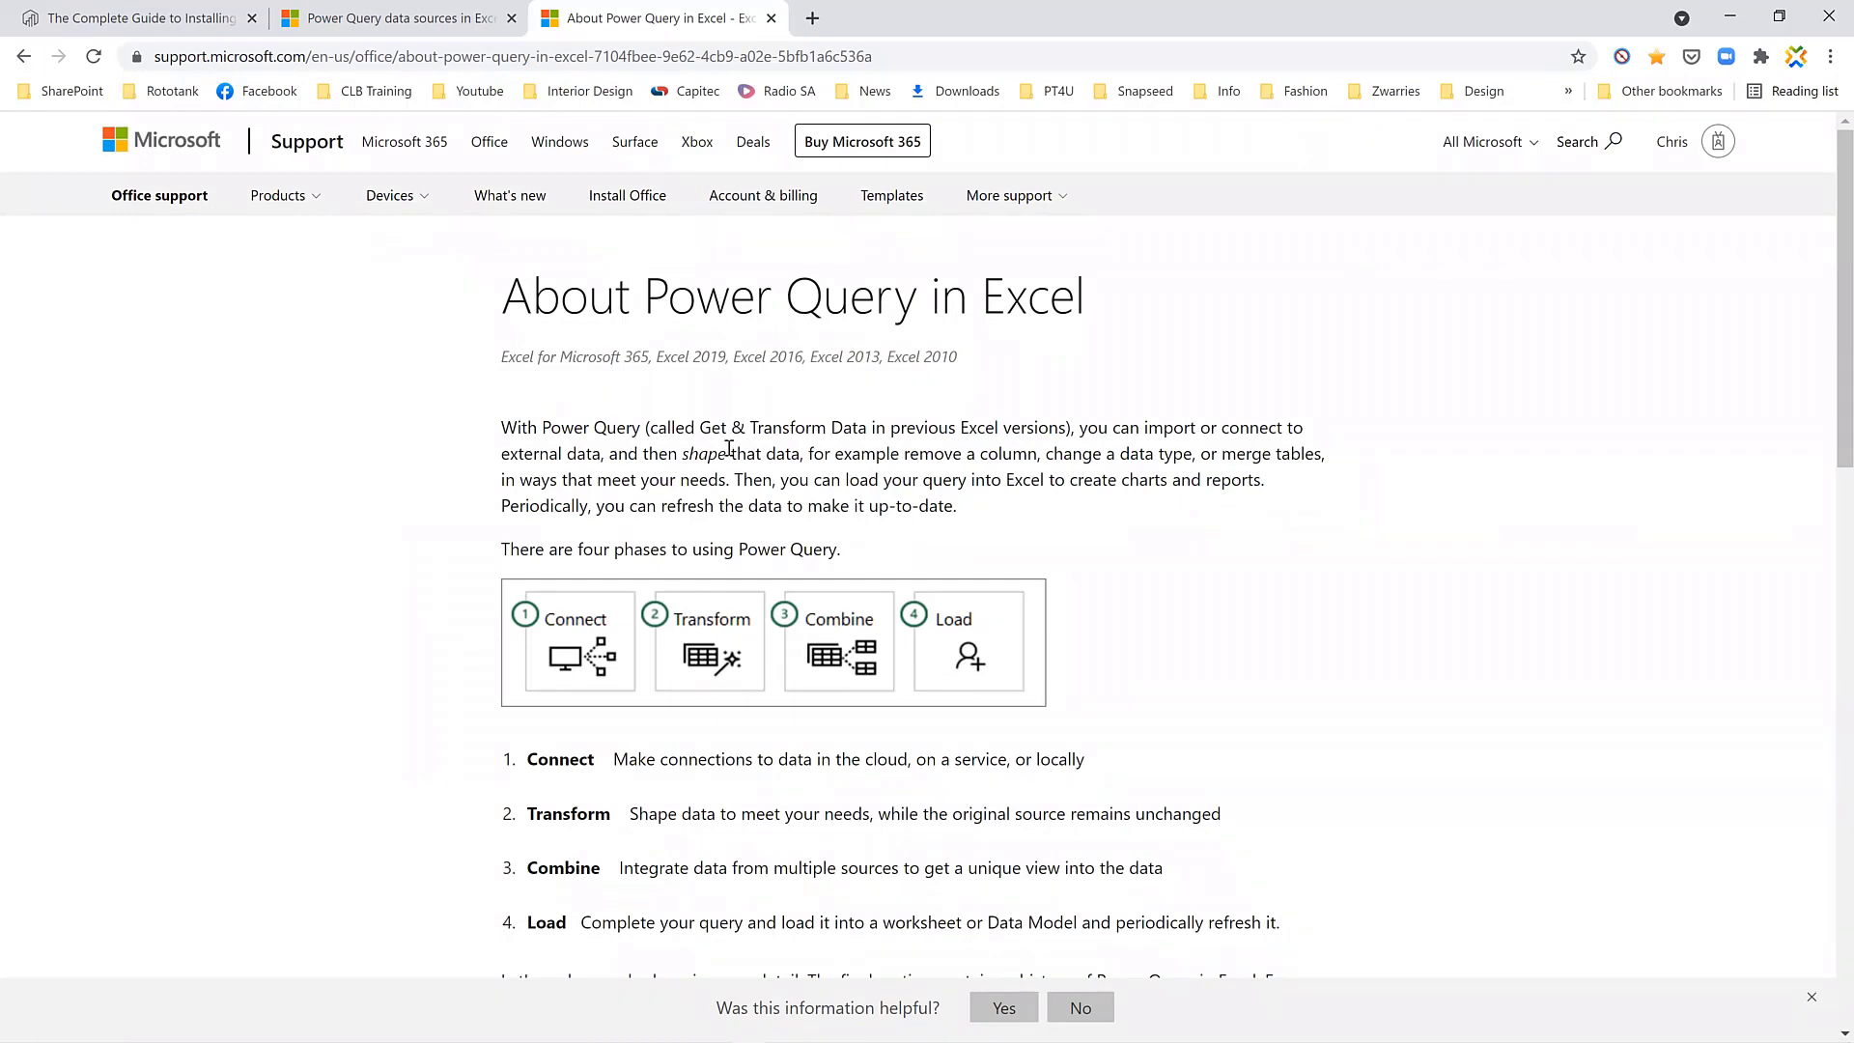
pyautogui.click(410, 21)
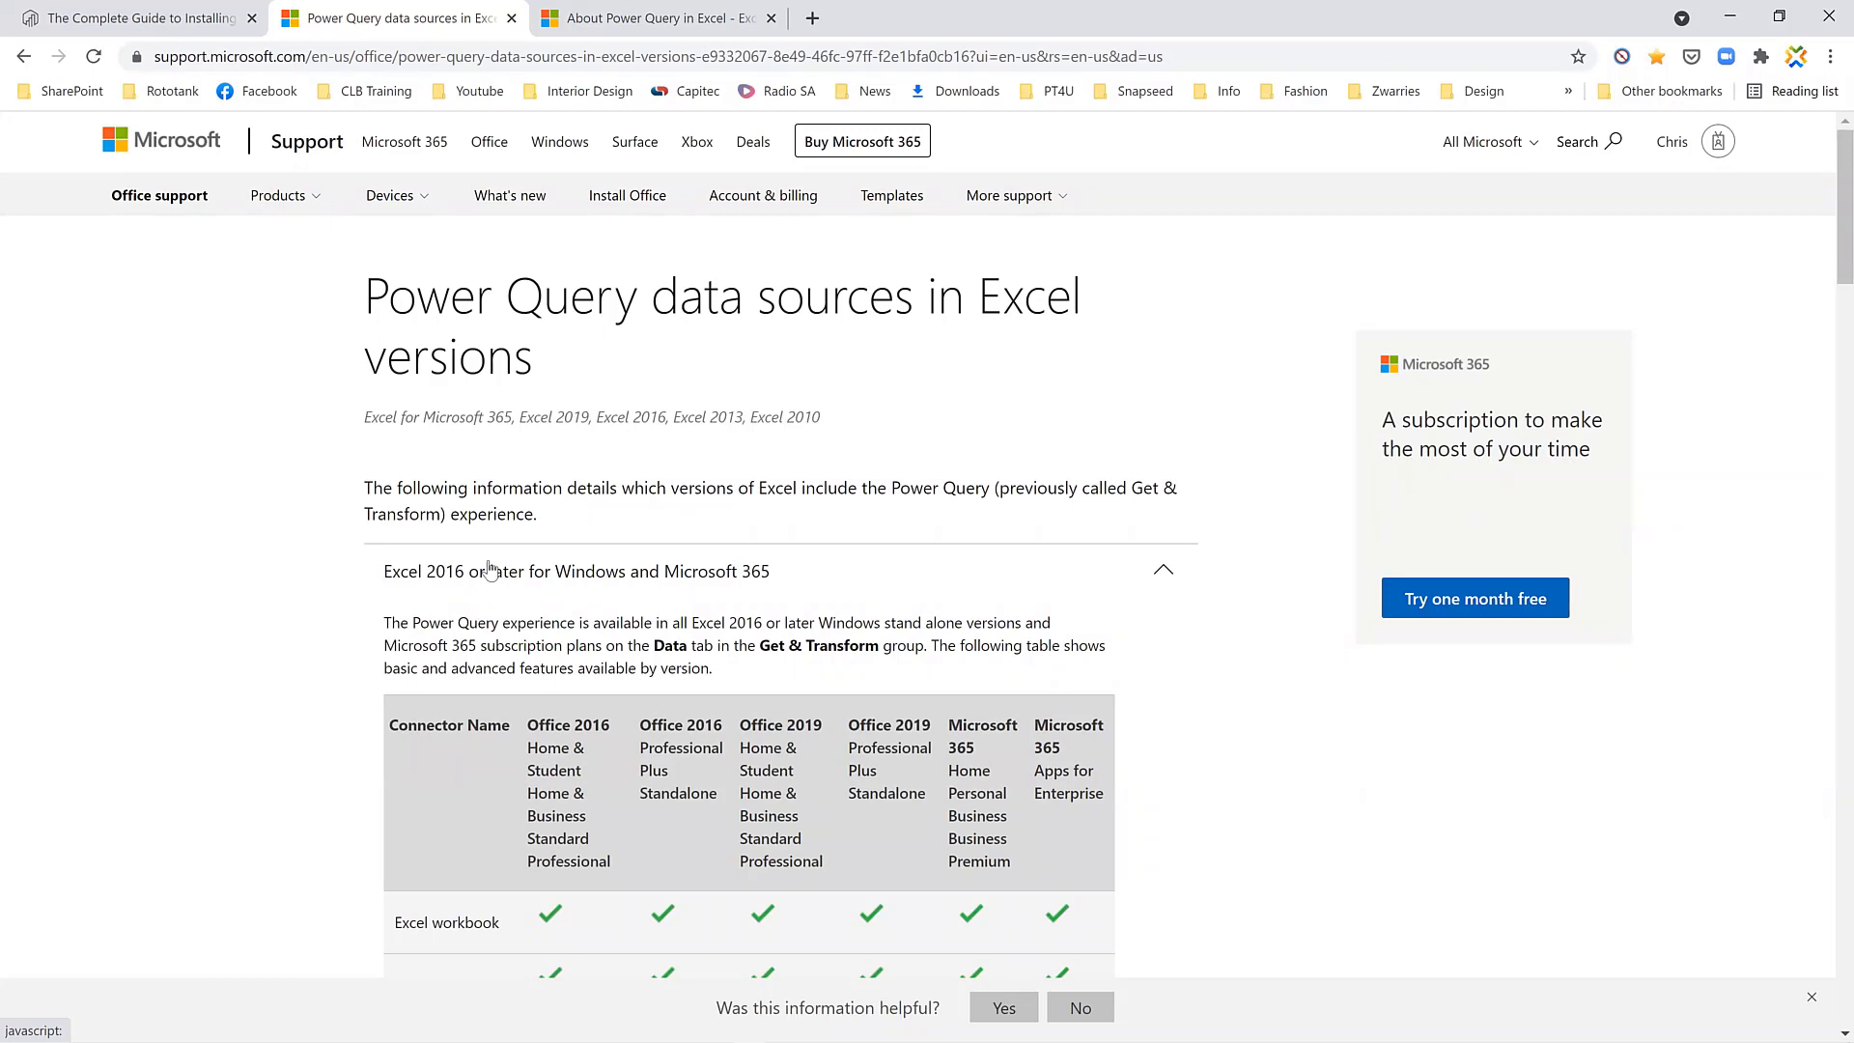
# - Read the guide to installing Power Query, examining the compatible Excel versions and how to check the installed version
pyautogui.click(117, 22)
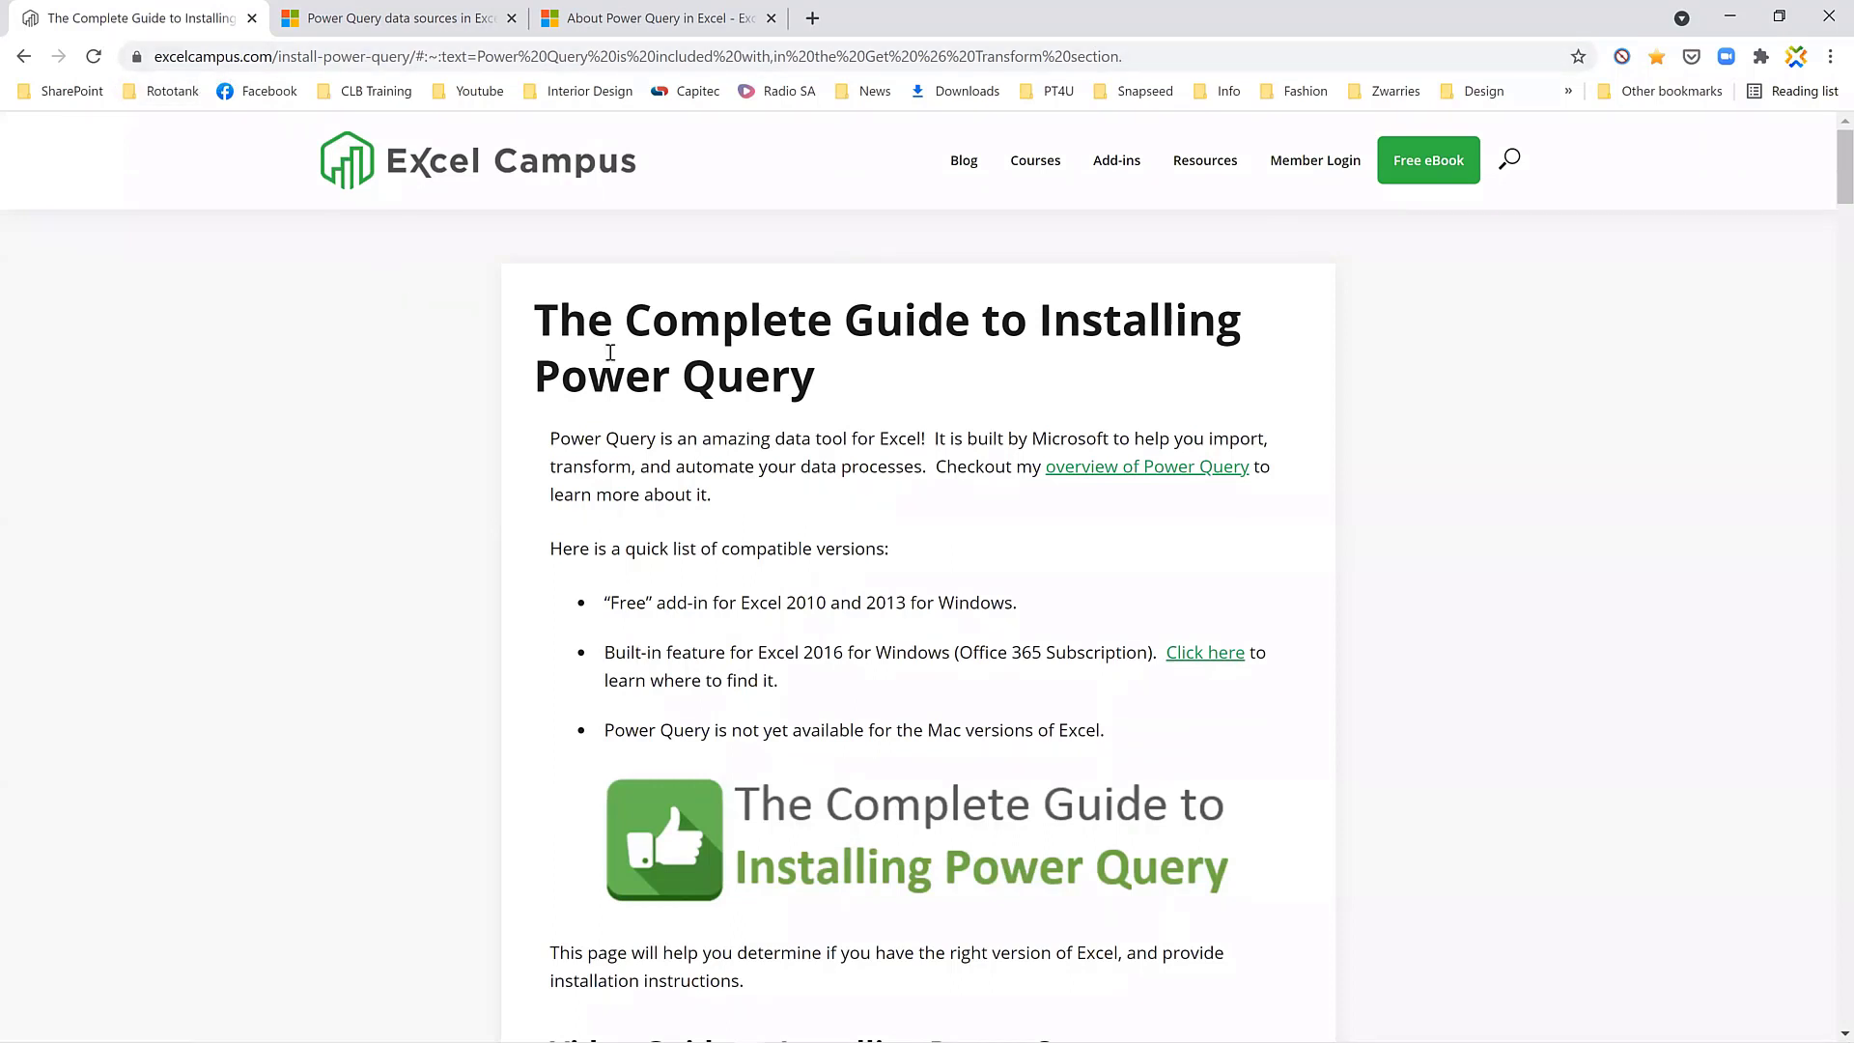
pyautogui.scroll(-3, 657, 421)
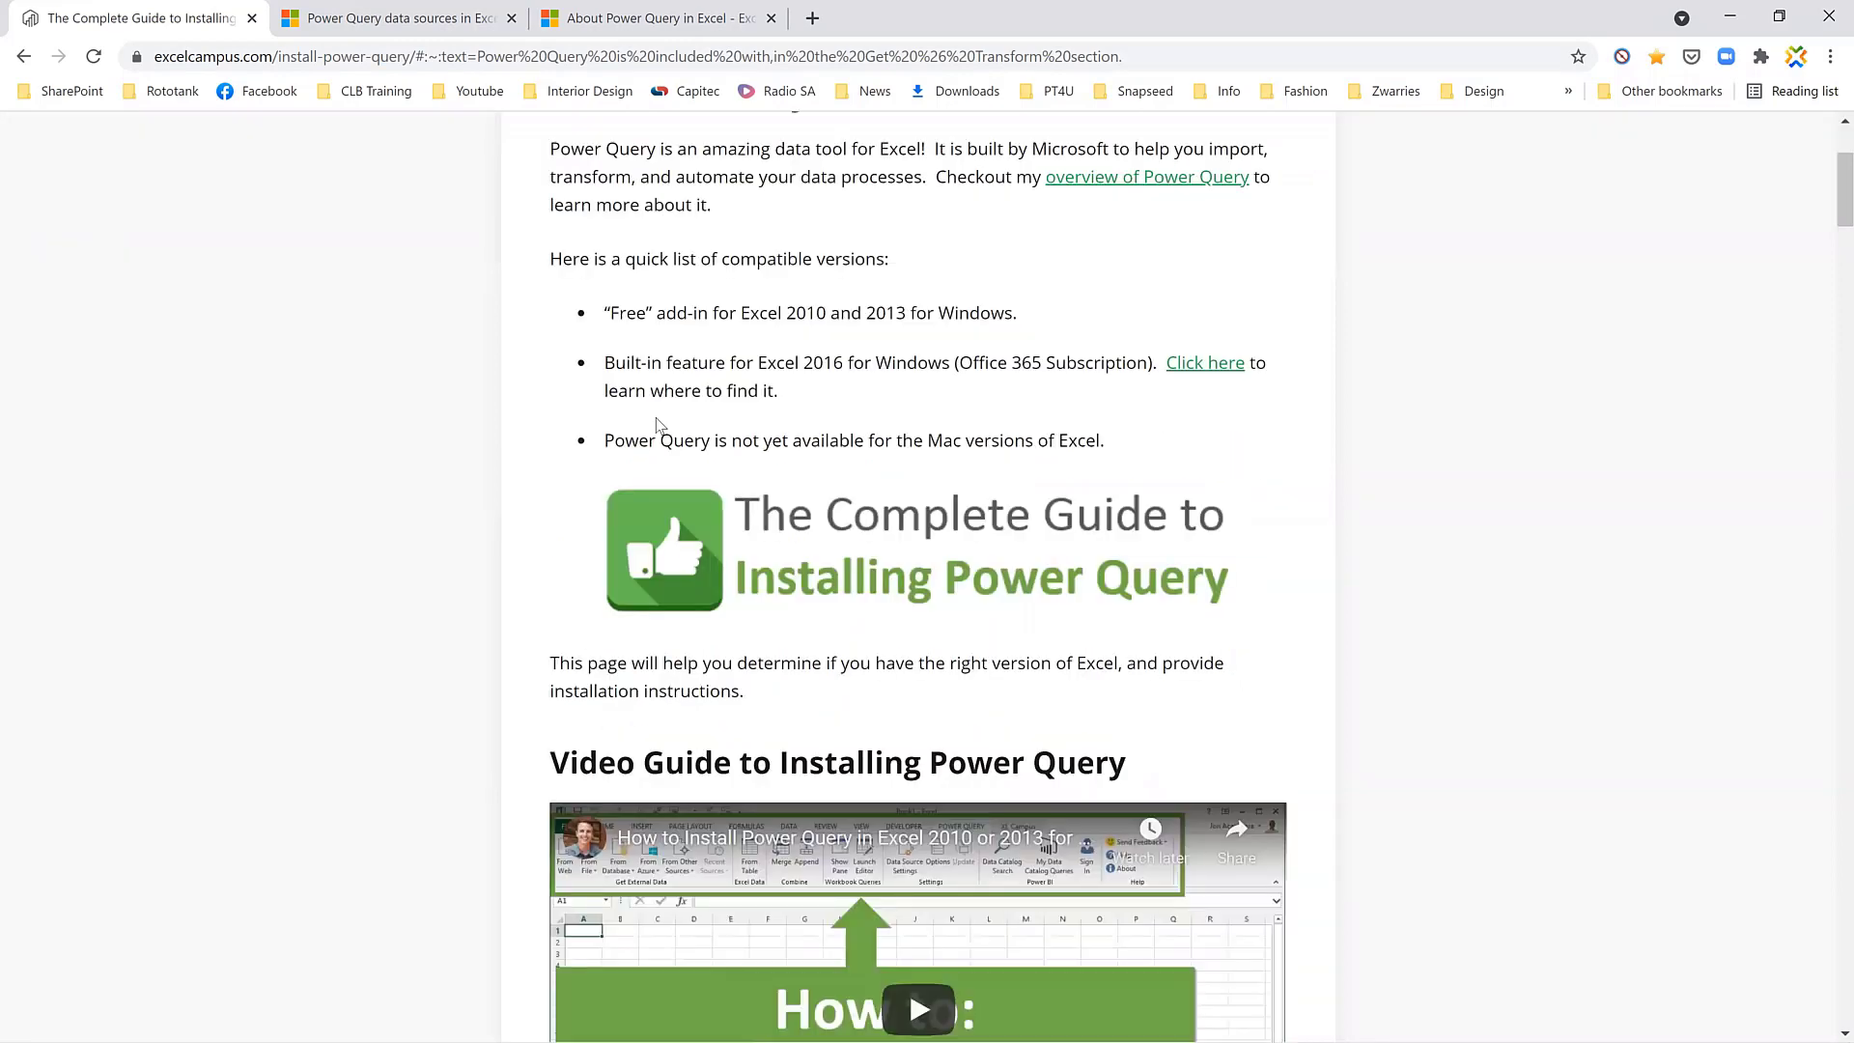
pyautogui.scroll(-6, 657, 425)
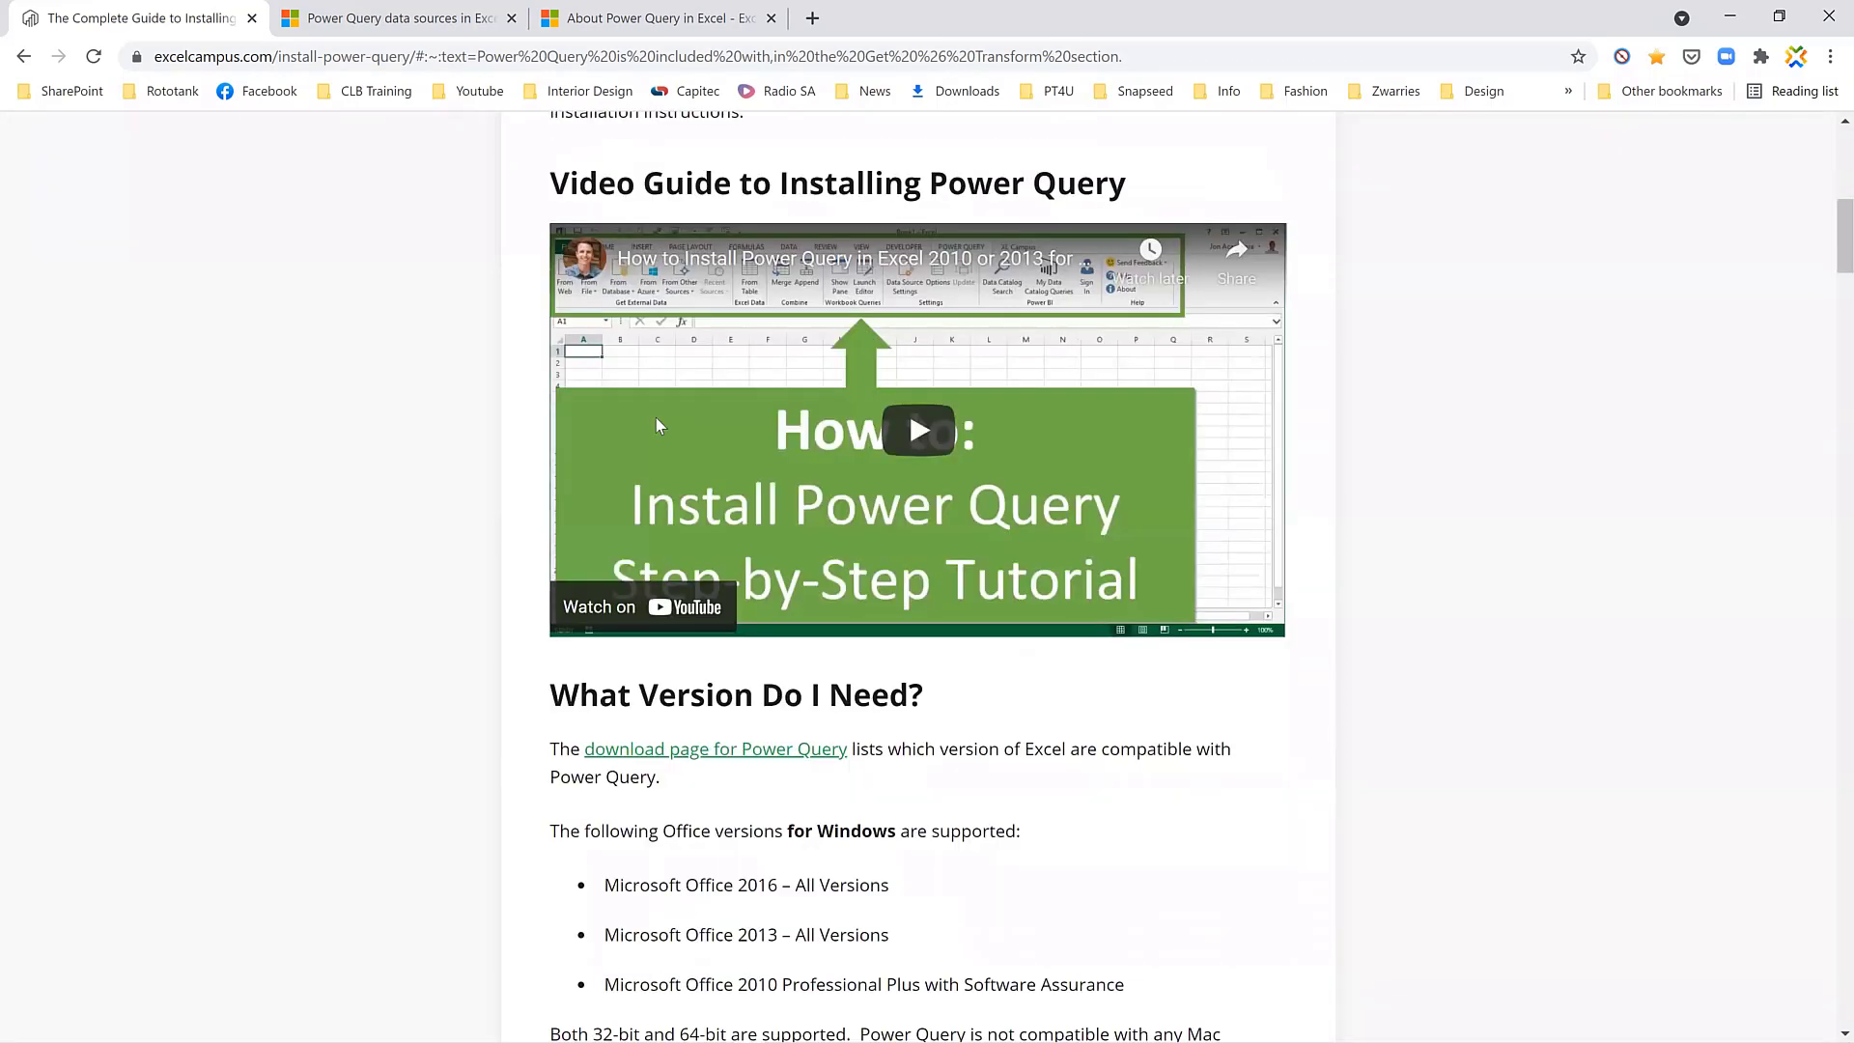
pyautogui.scroll(-10, 656, 425)
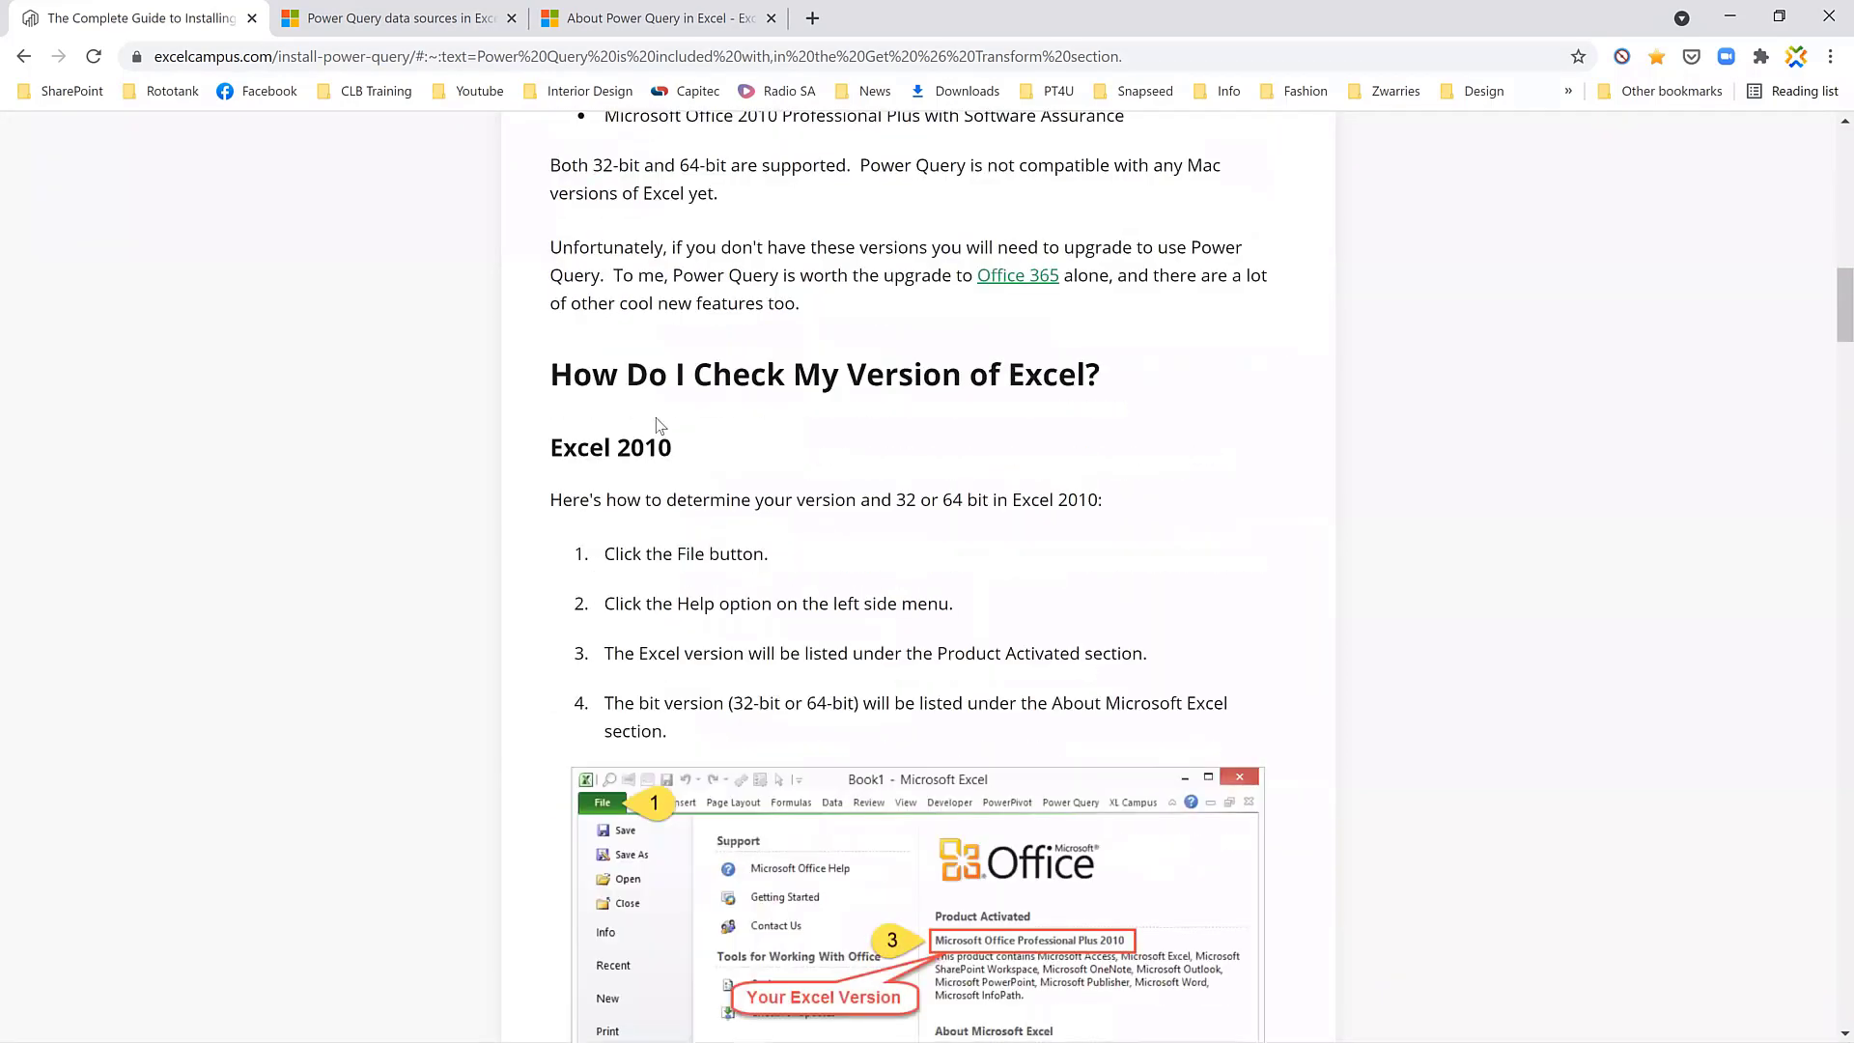
pyautogui.scroll(-3, 660, 424)
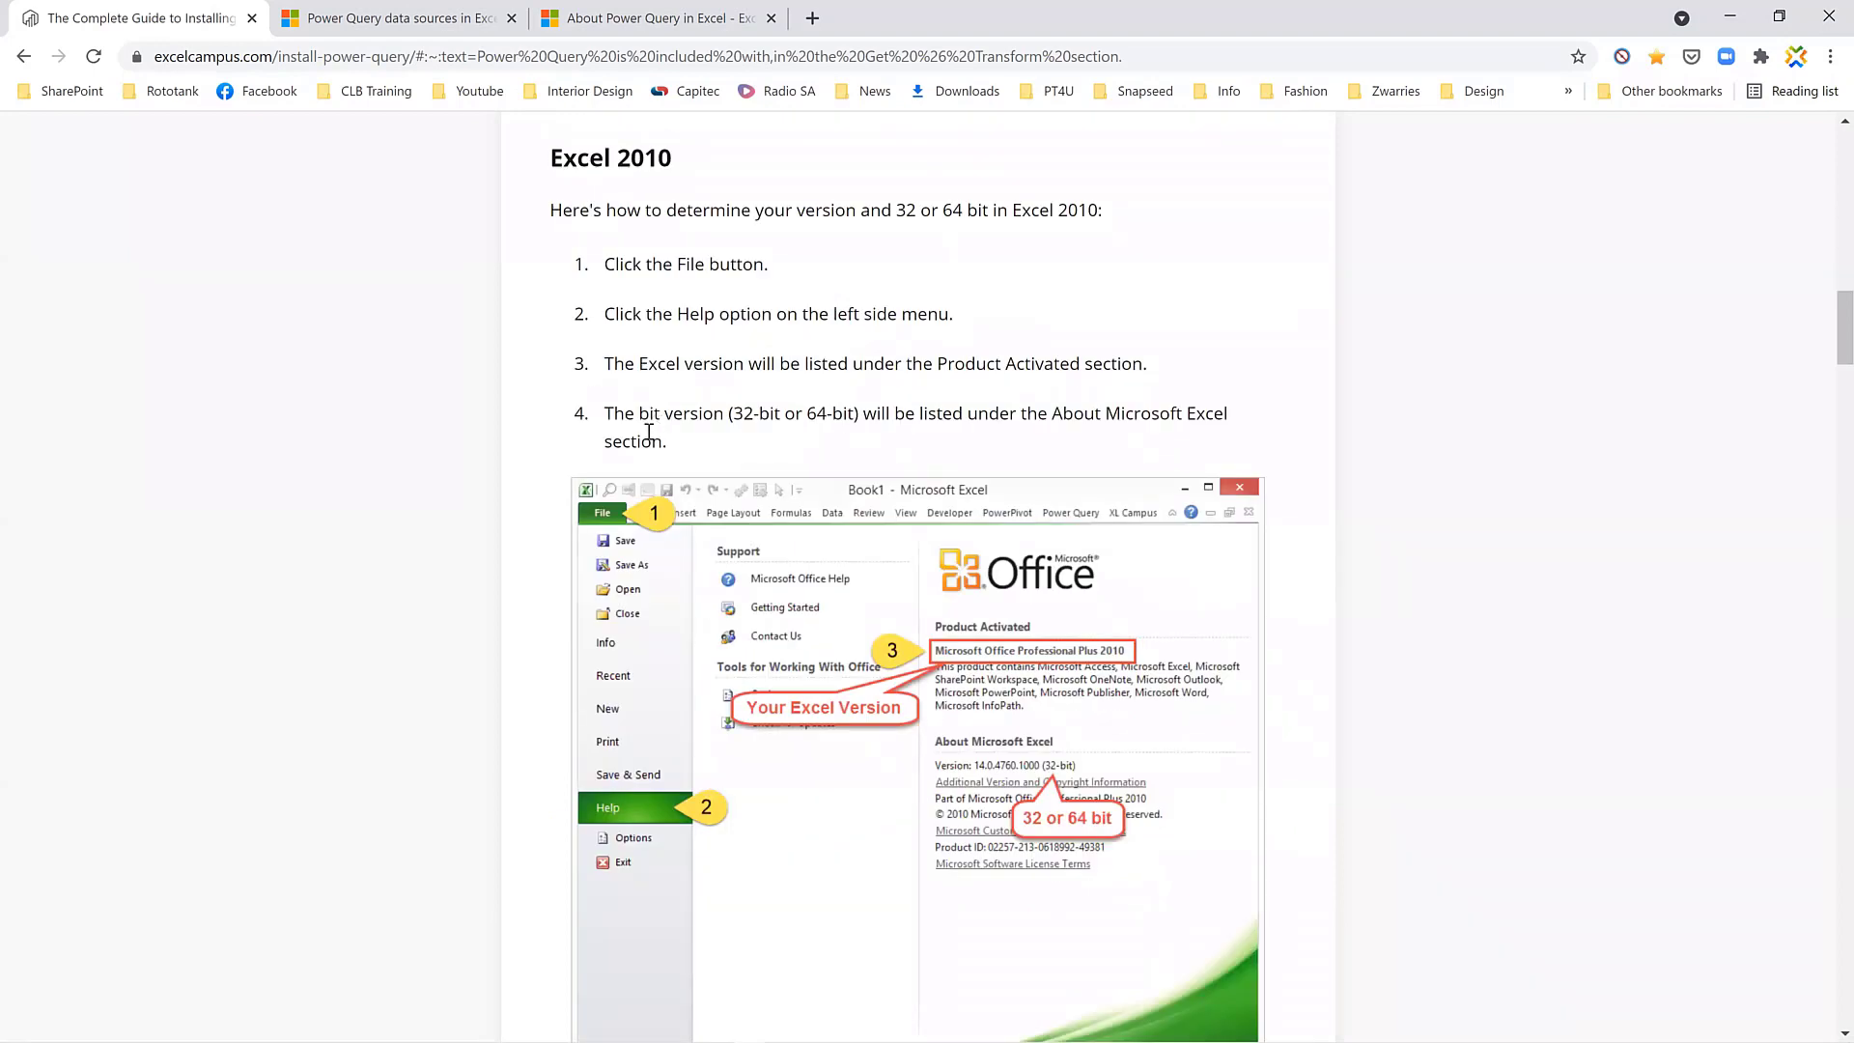
pyautogui.scroll(-10, 608, 422)
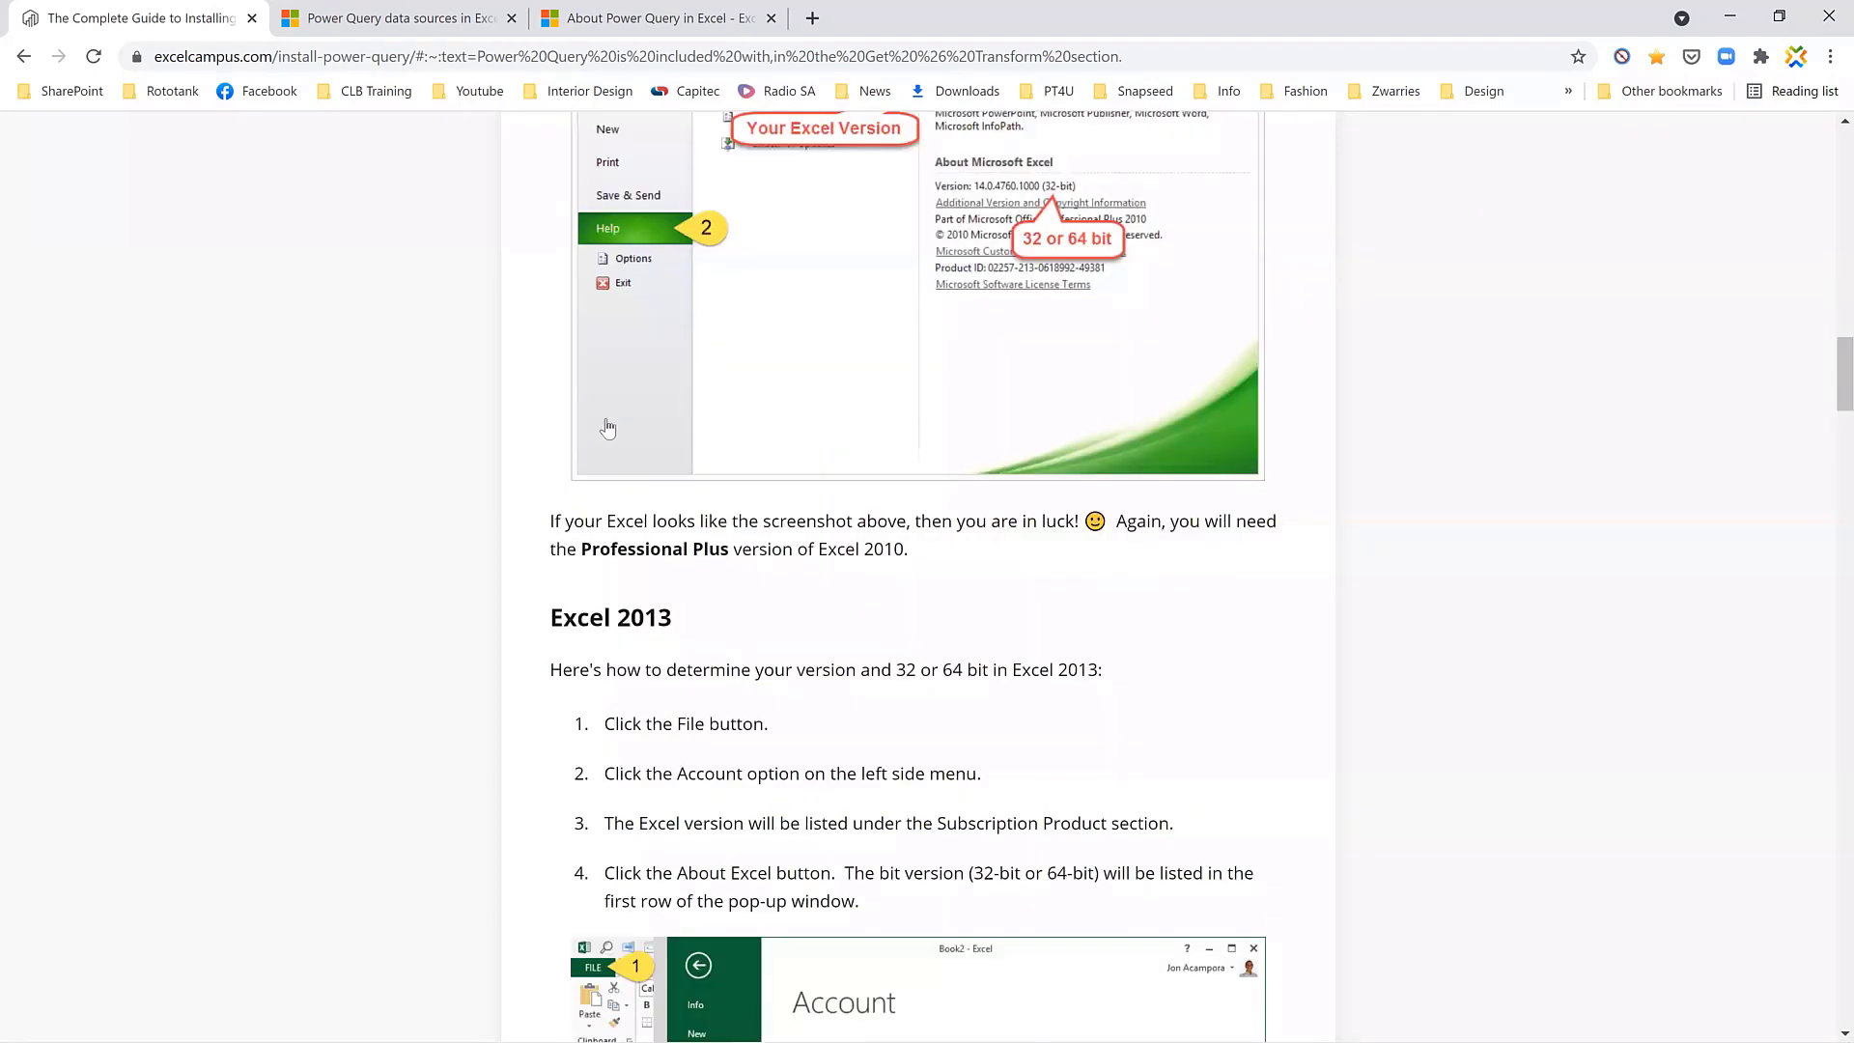
pyautogui.scroll(20, 609, 425)
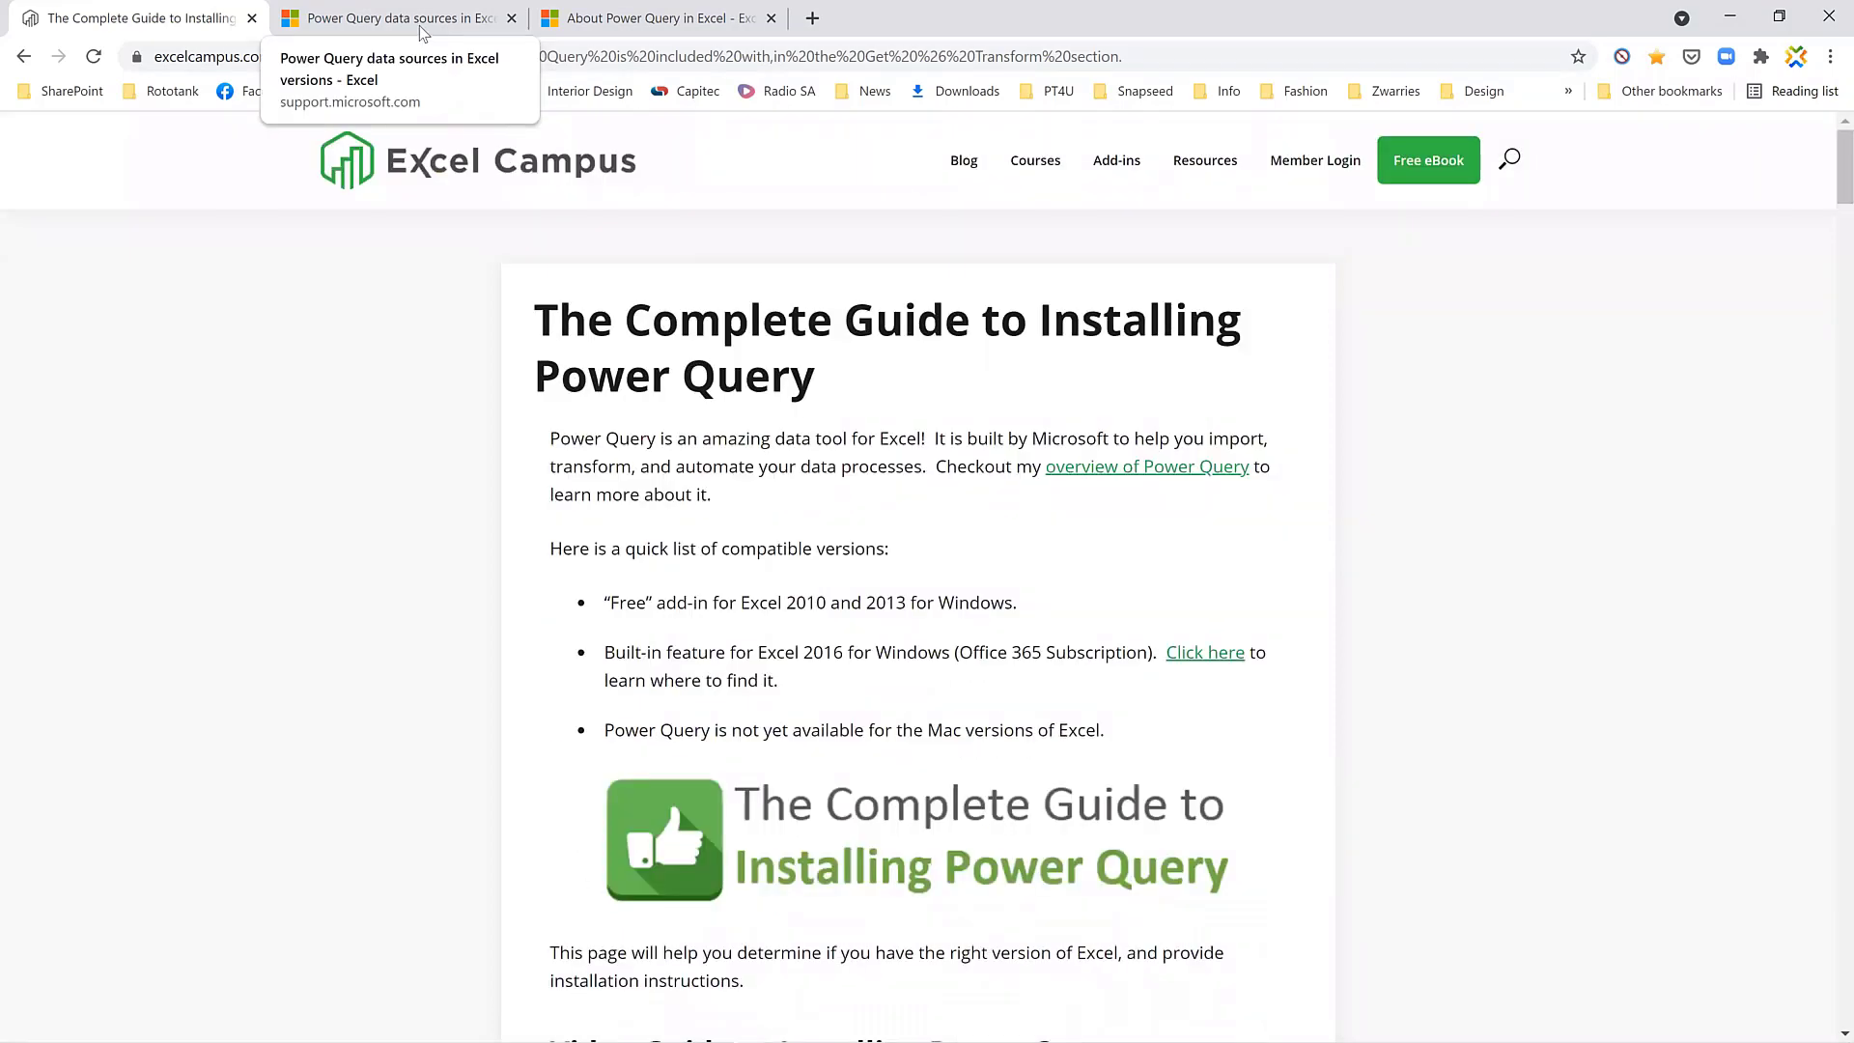
pyautogui.click(597, 29)
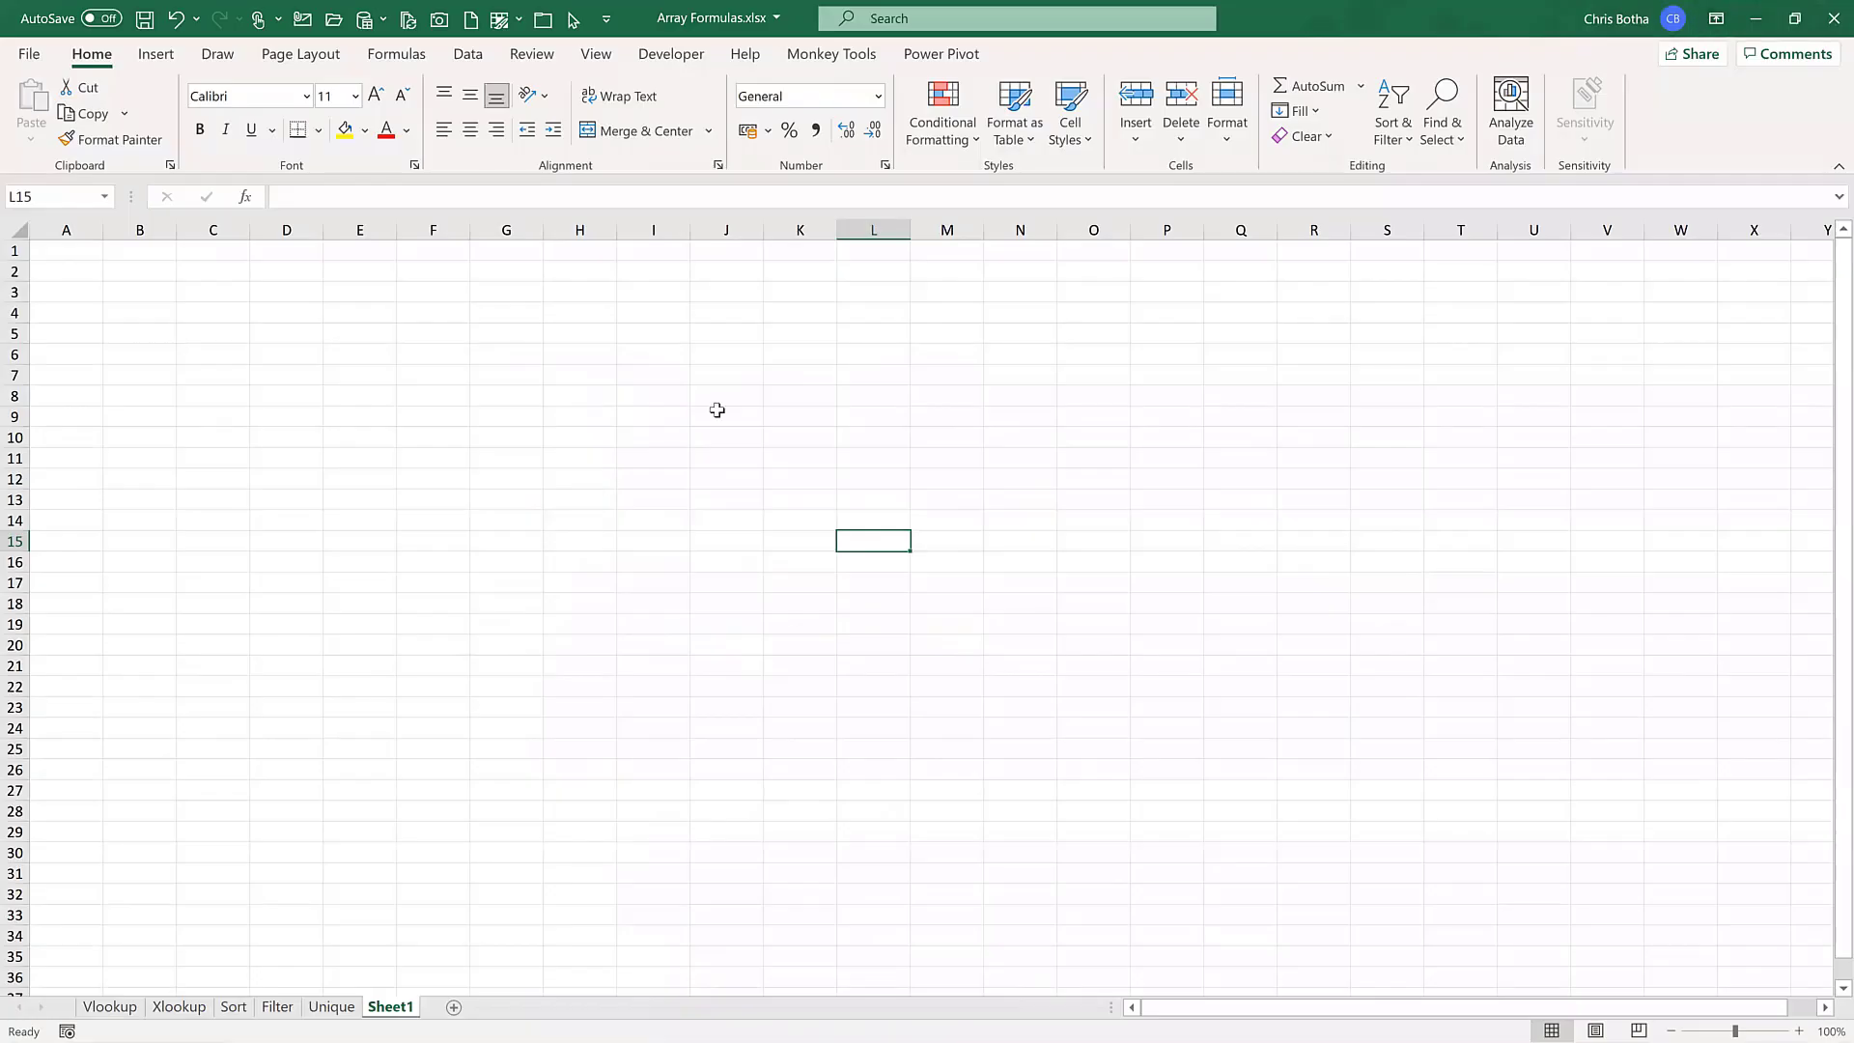
# - Open the Apr 2021 Sales.xlsx workbook from the recent folder Intro PQ and Array Formulas in Excel
pyautogui.click(729, 400)
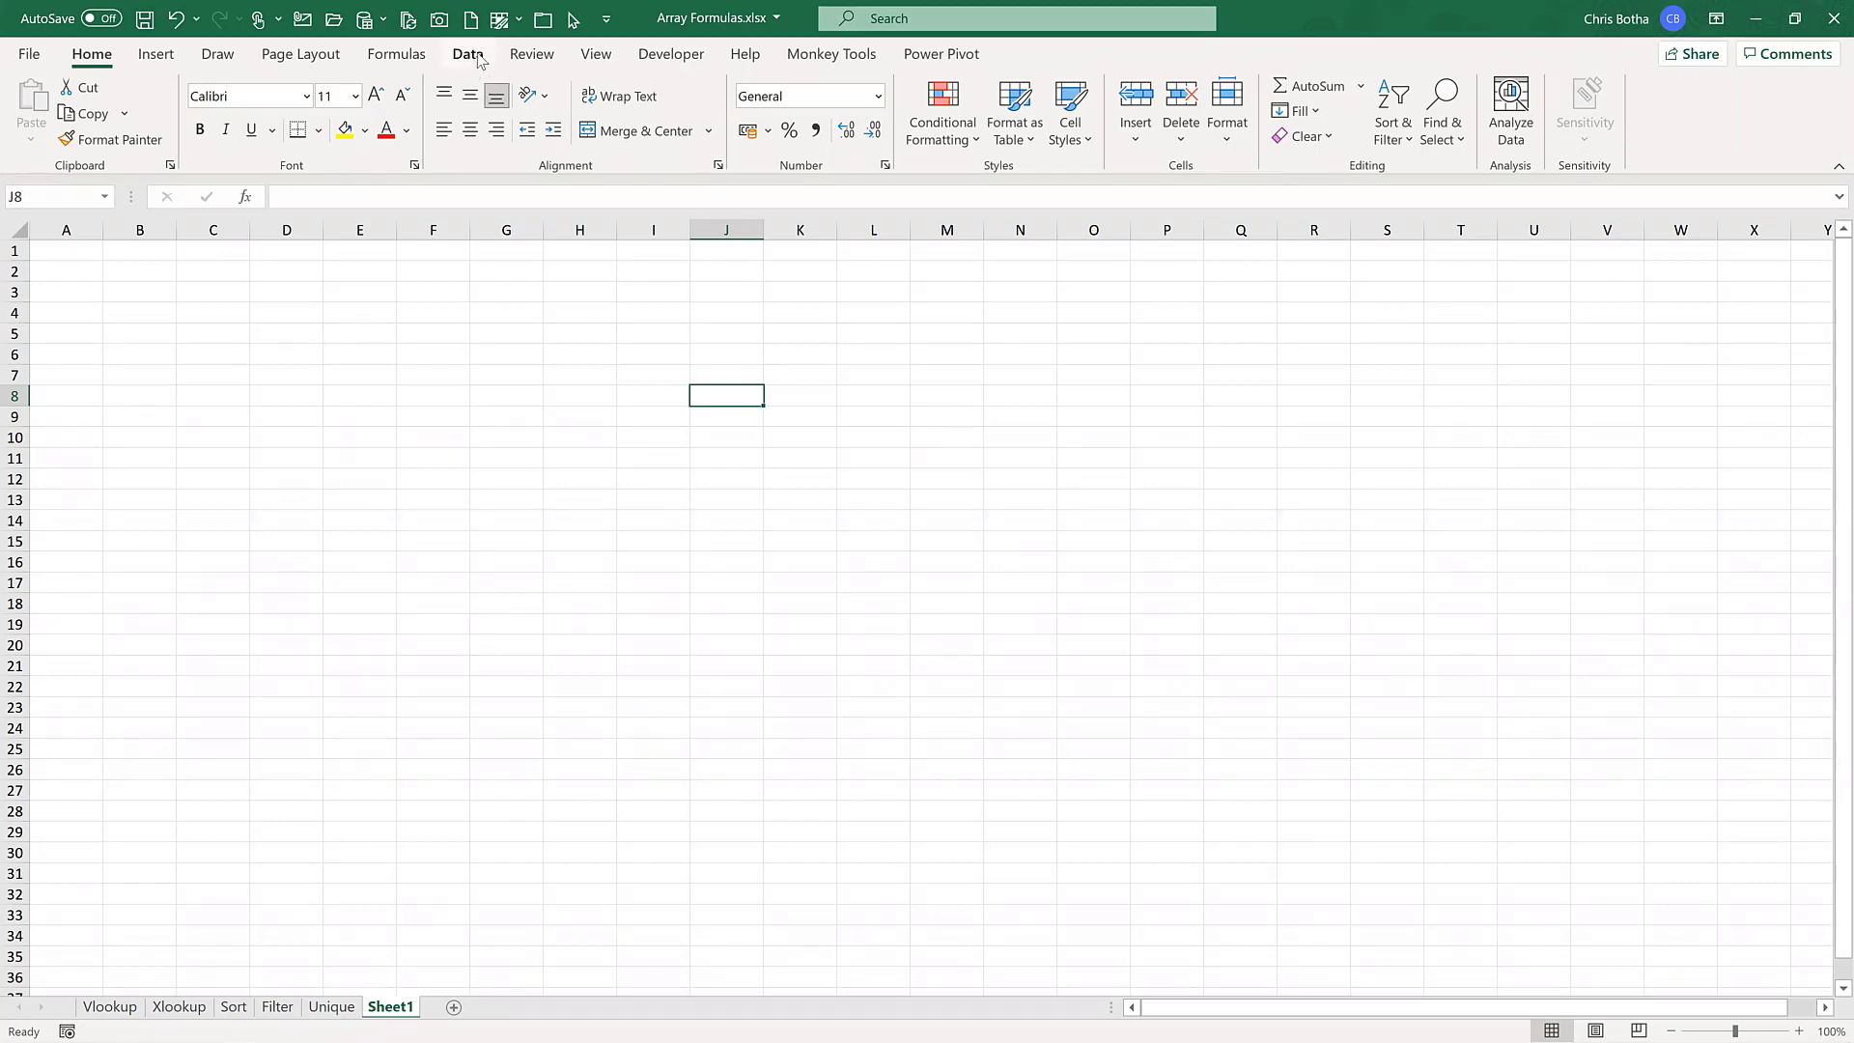
pyautogui.click(469, 54)
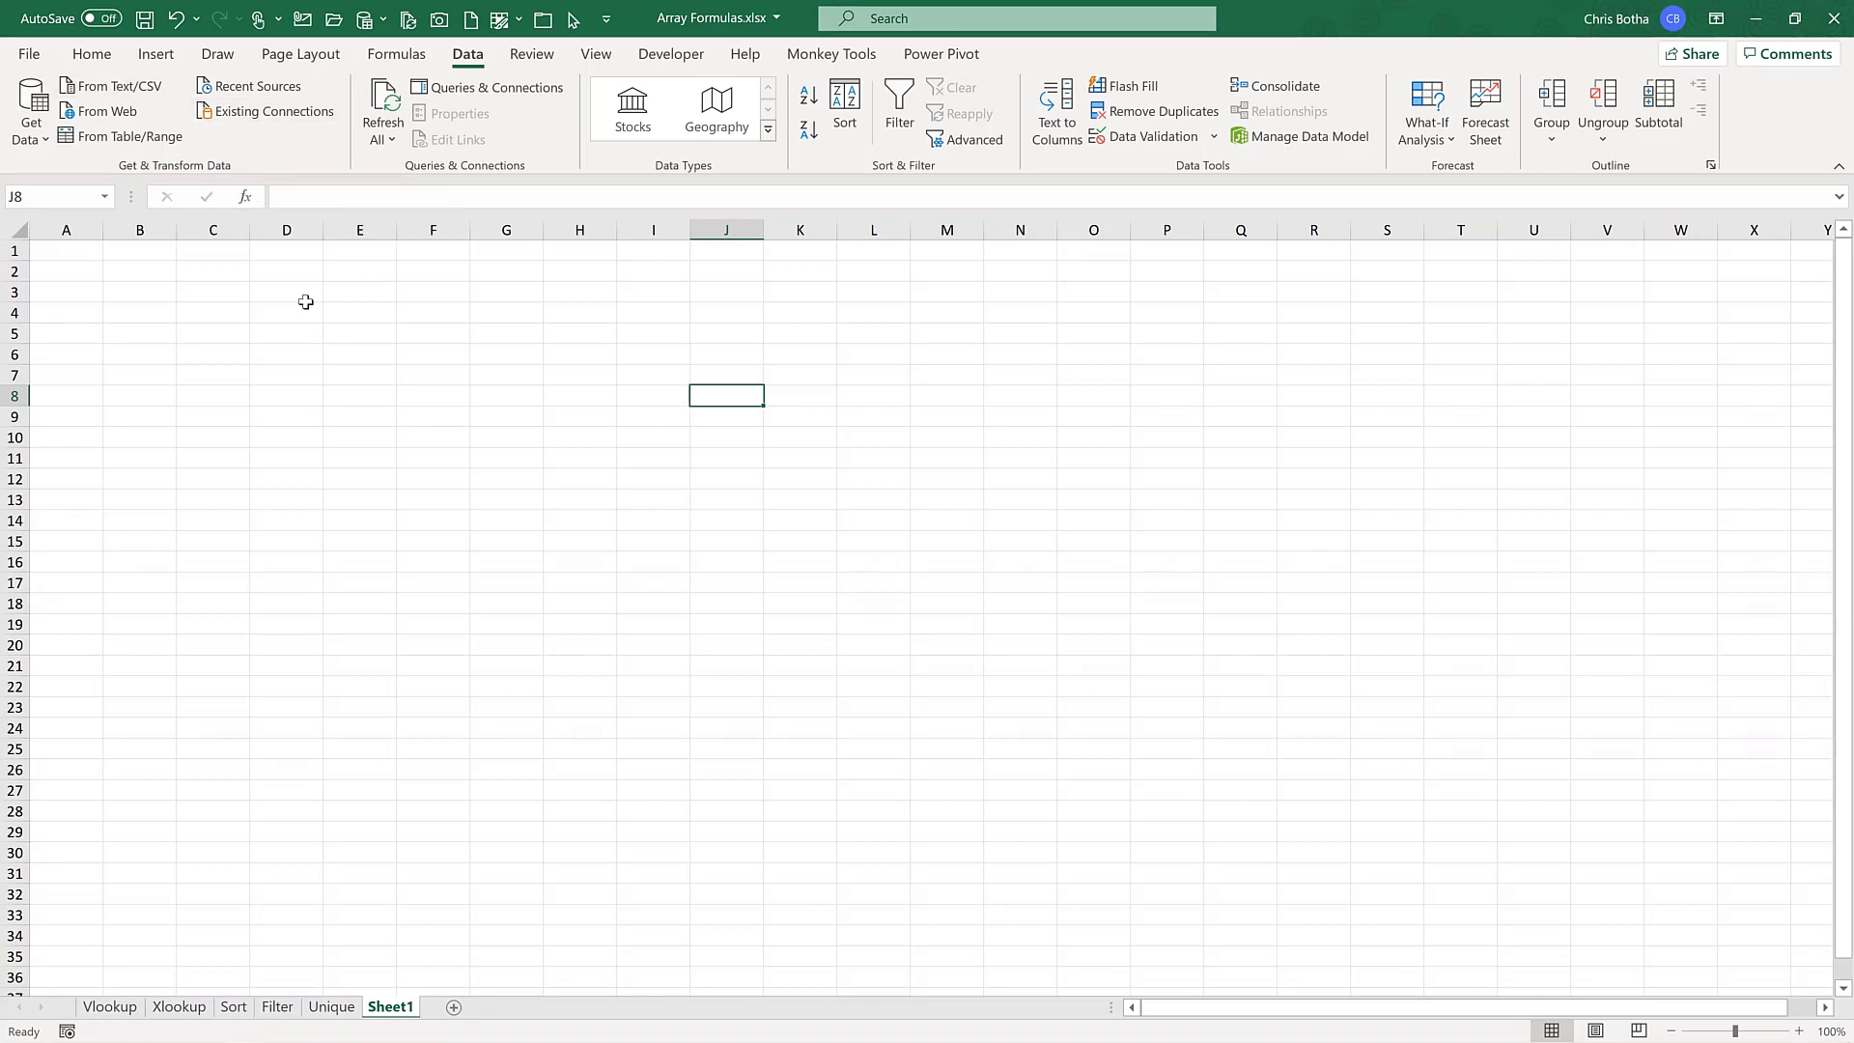
pyautogui.click(29, 56)
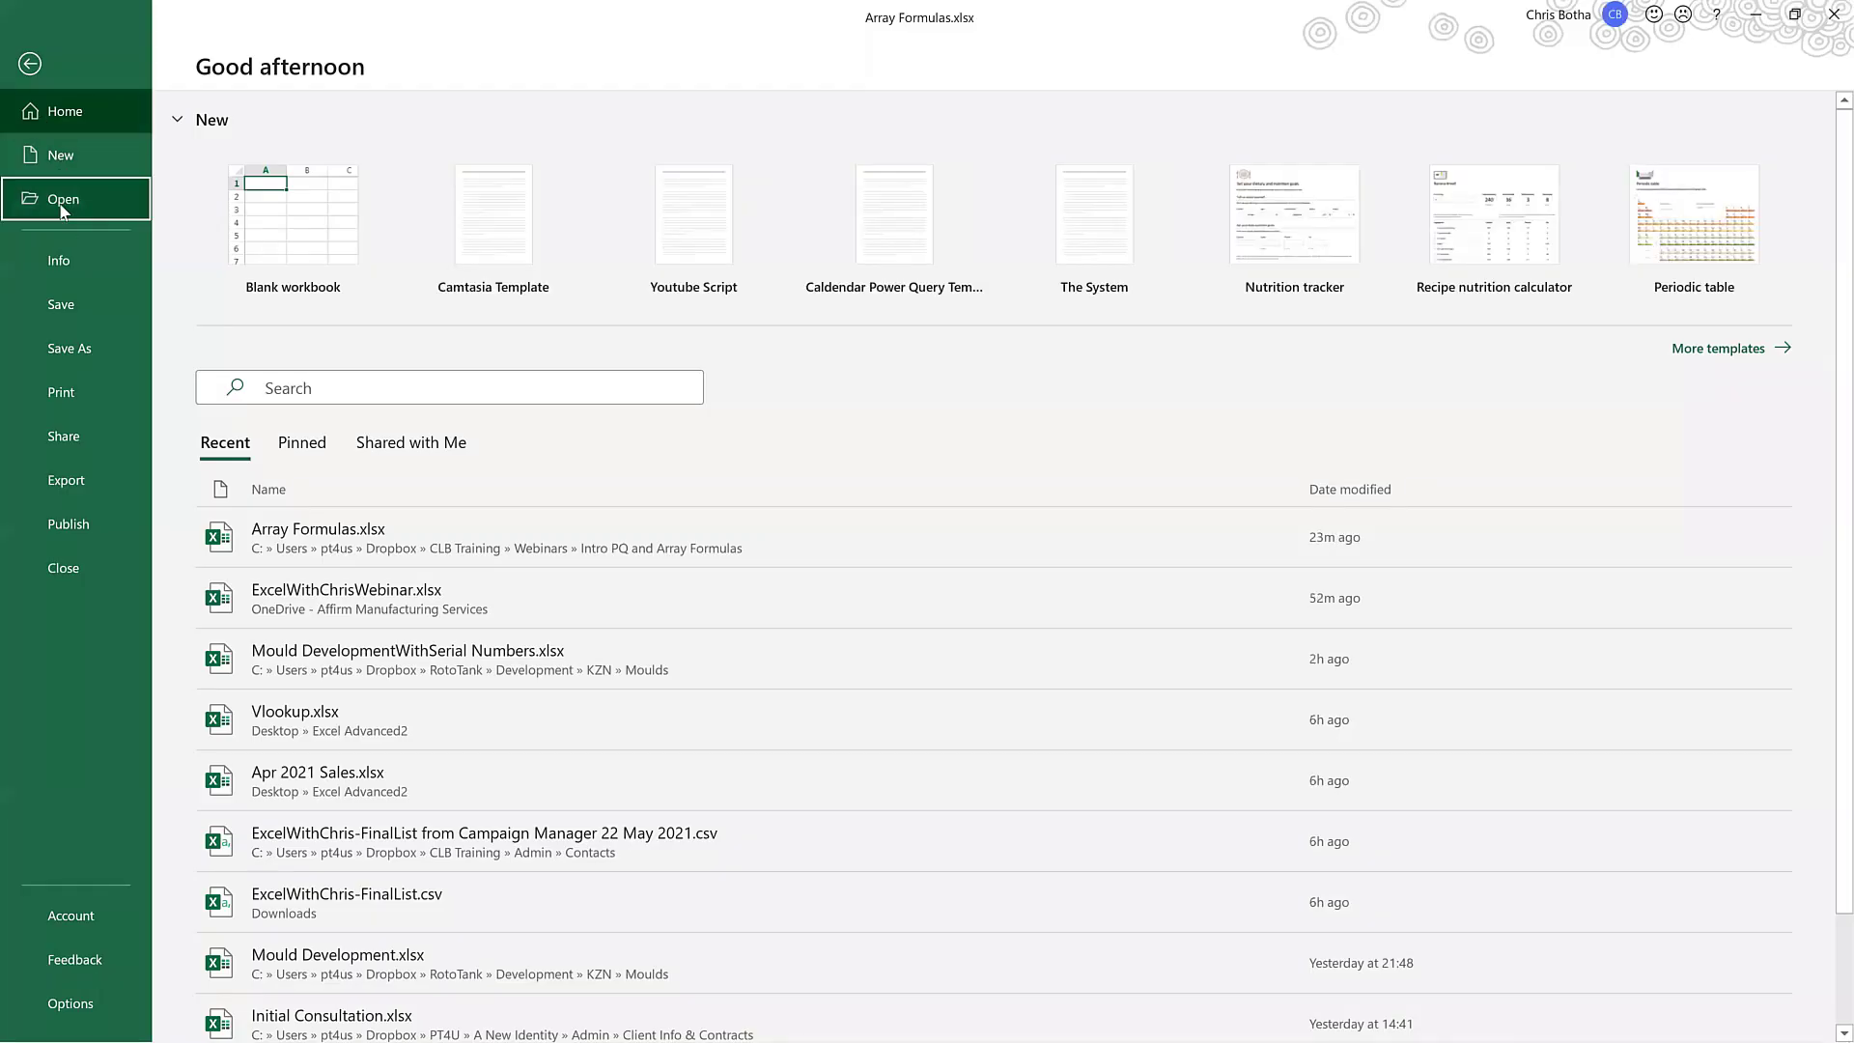
pyautogui.click(60, 203)
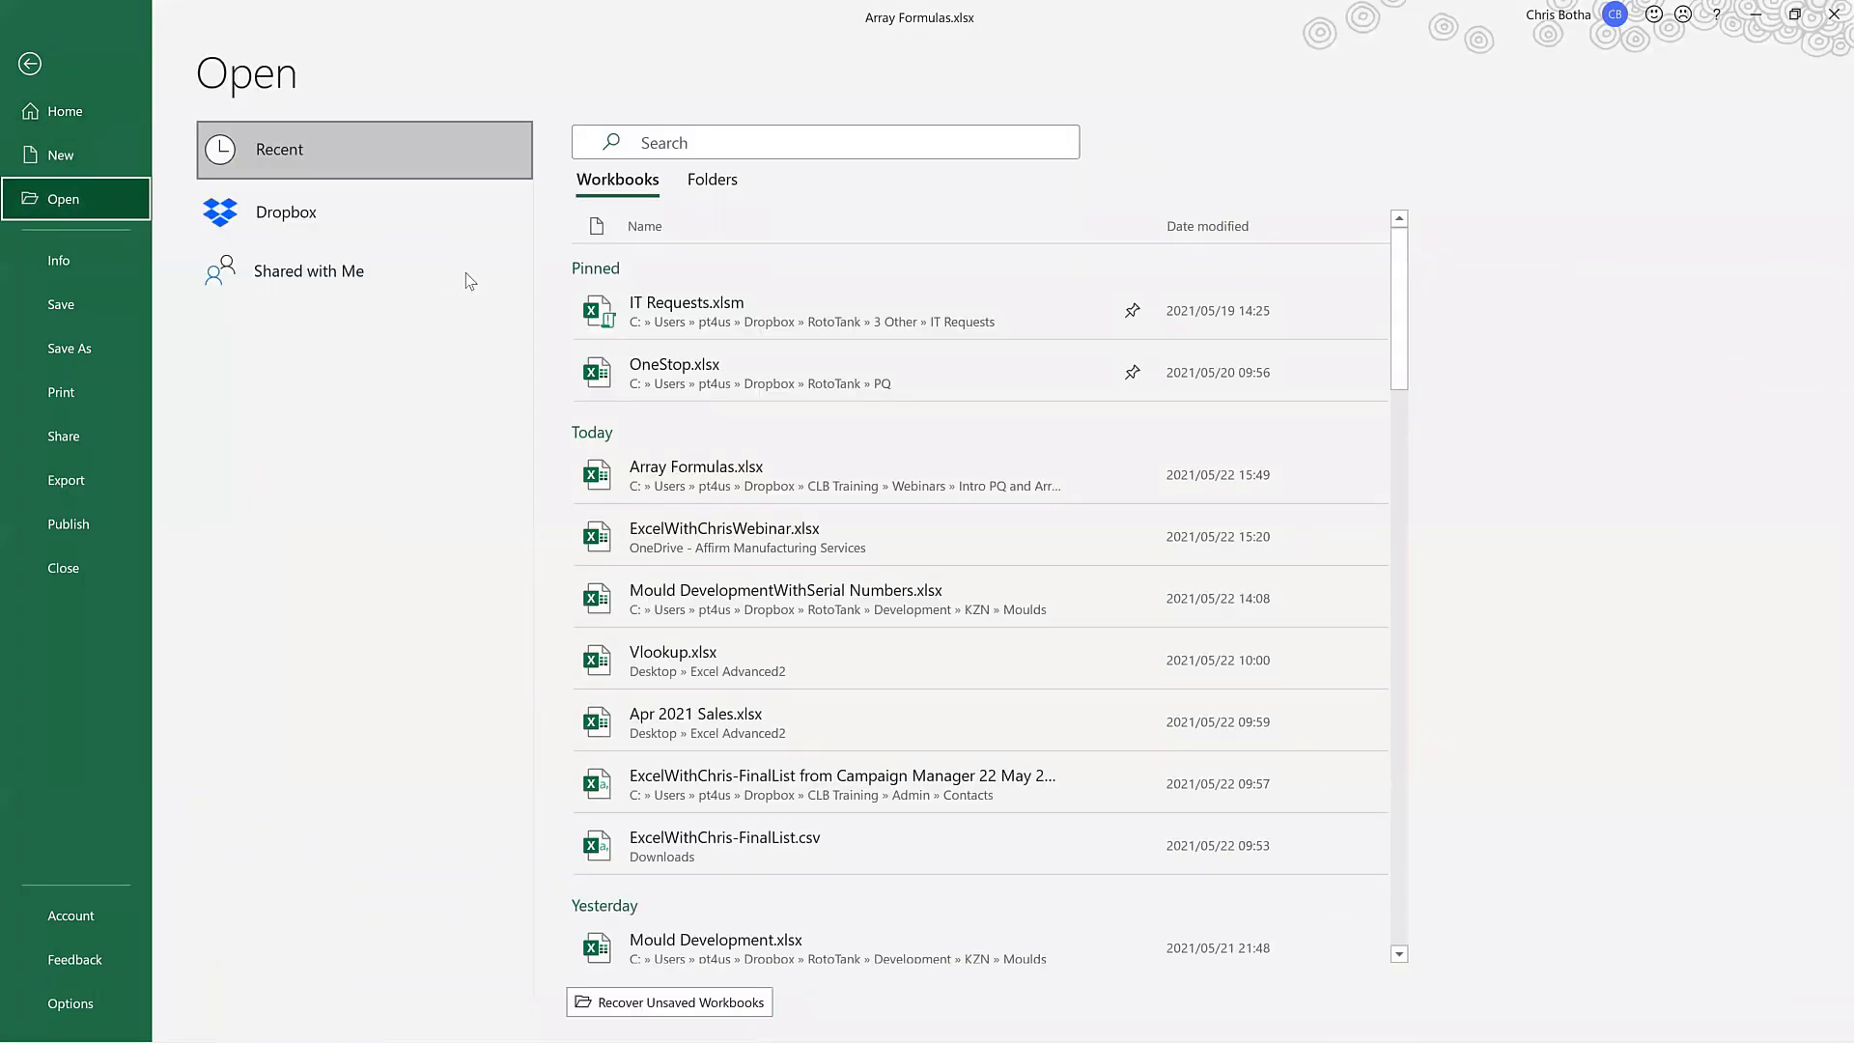
pyautogui.click(708, 180)
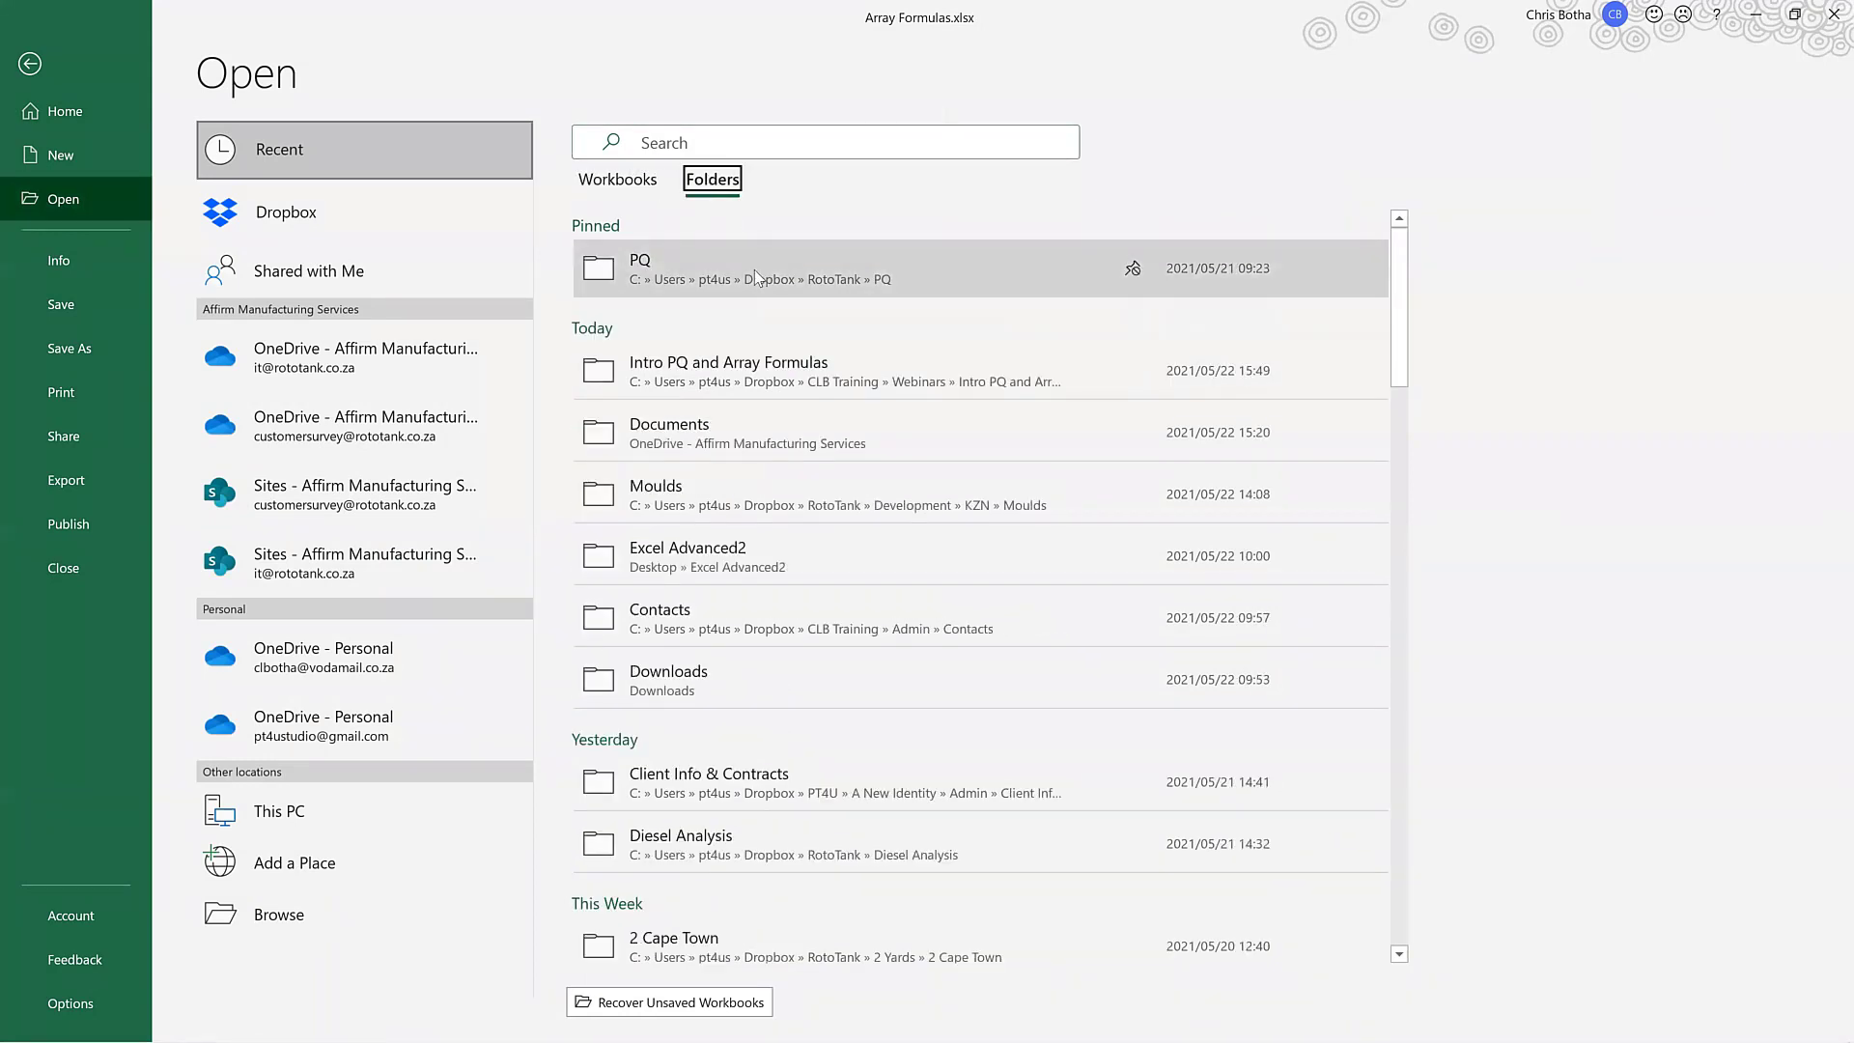
pyautogui.click(757, 368)
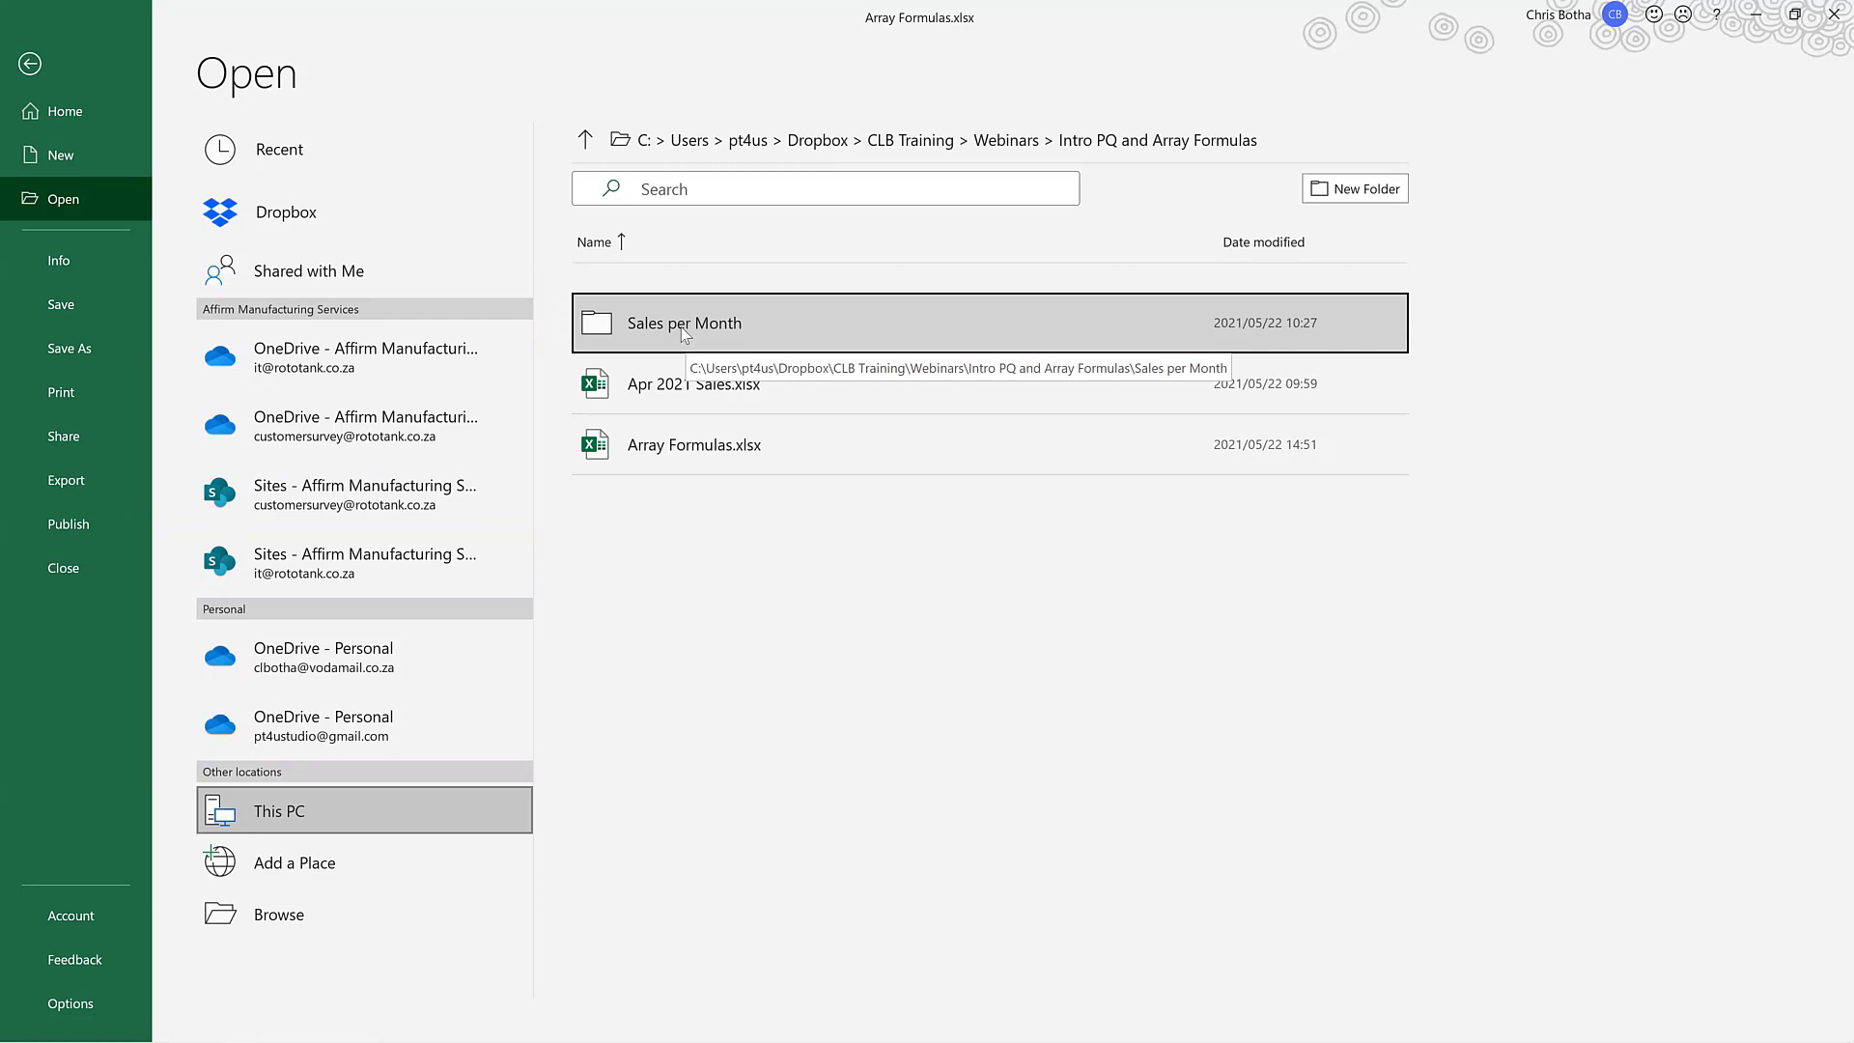
pyautogui.doubleClick(671, 386)
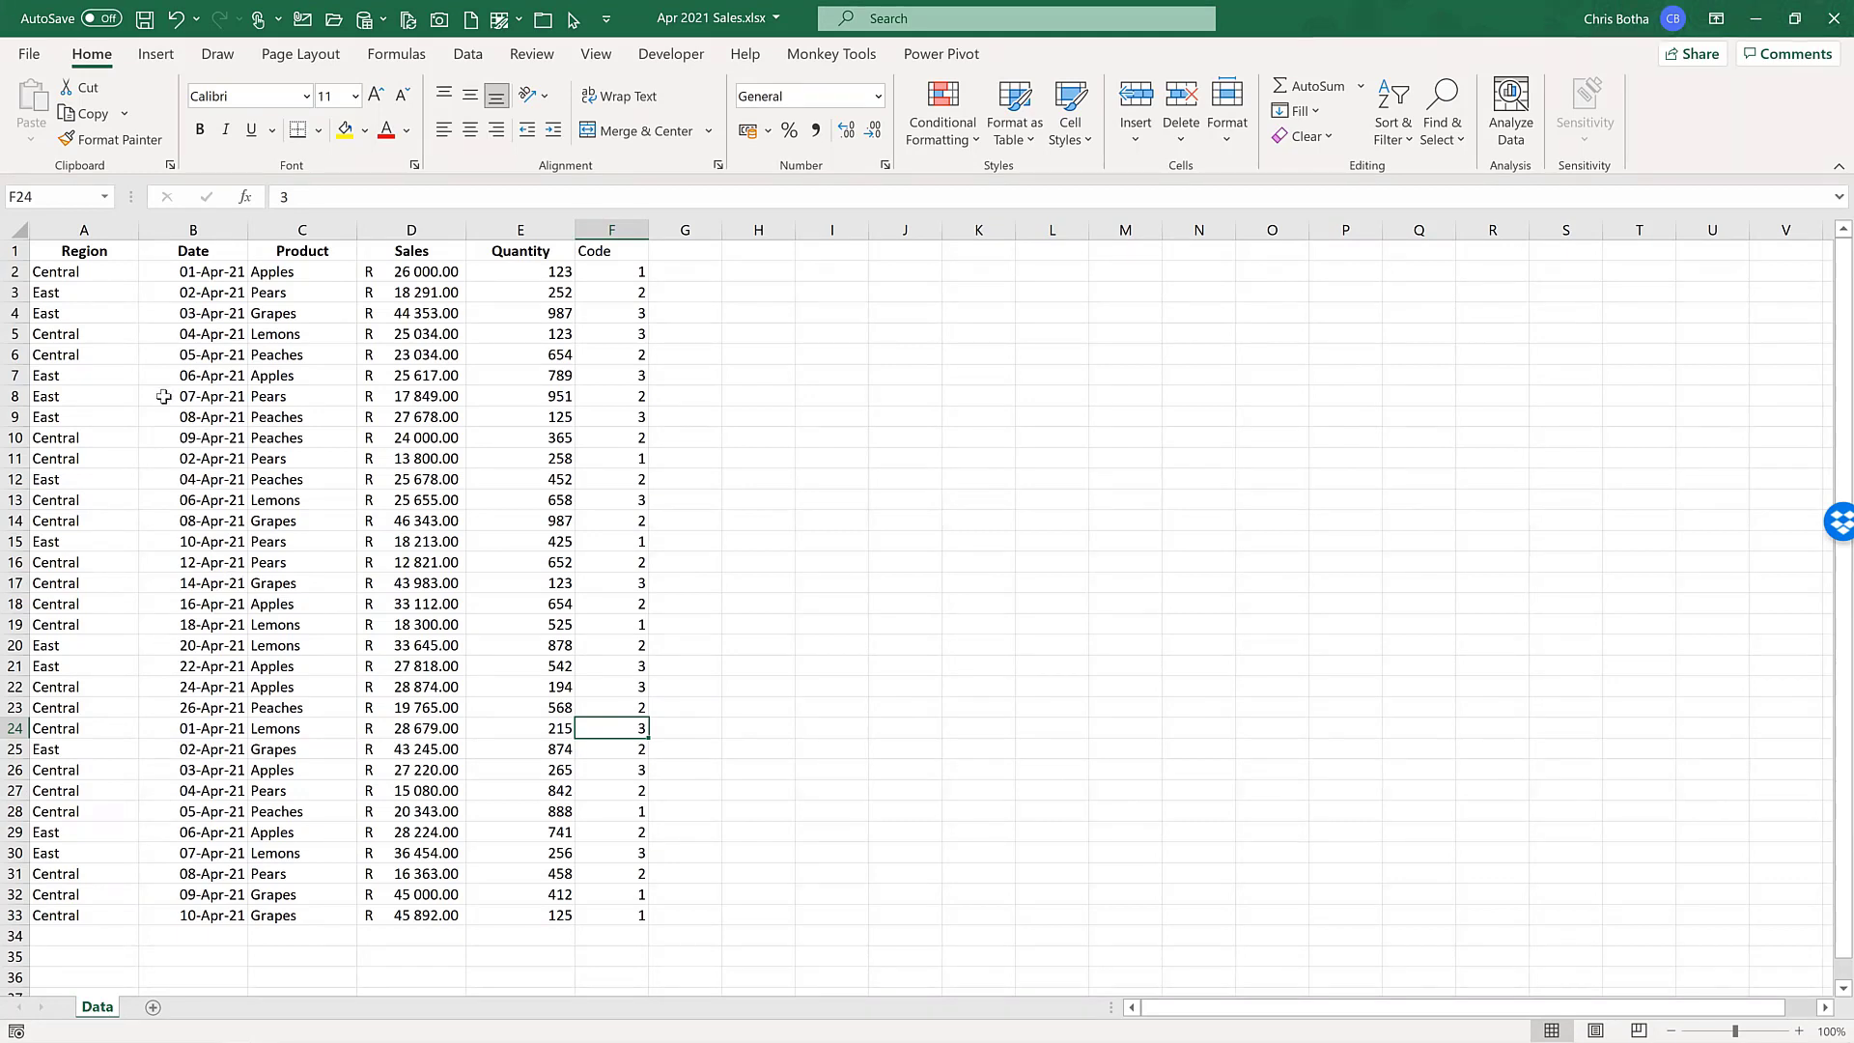
# - Examine the header row of the April sales data, going through Region, Date, Product, Sales and Quantity
pyautogui.click(107, 251)
pyautogui.click(237, 253)
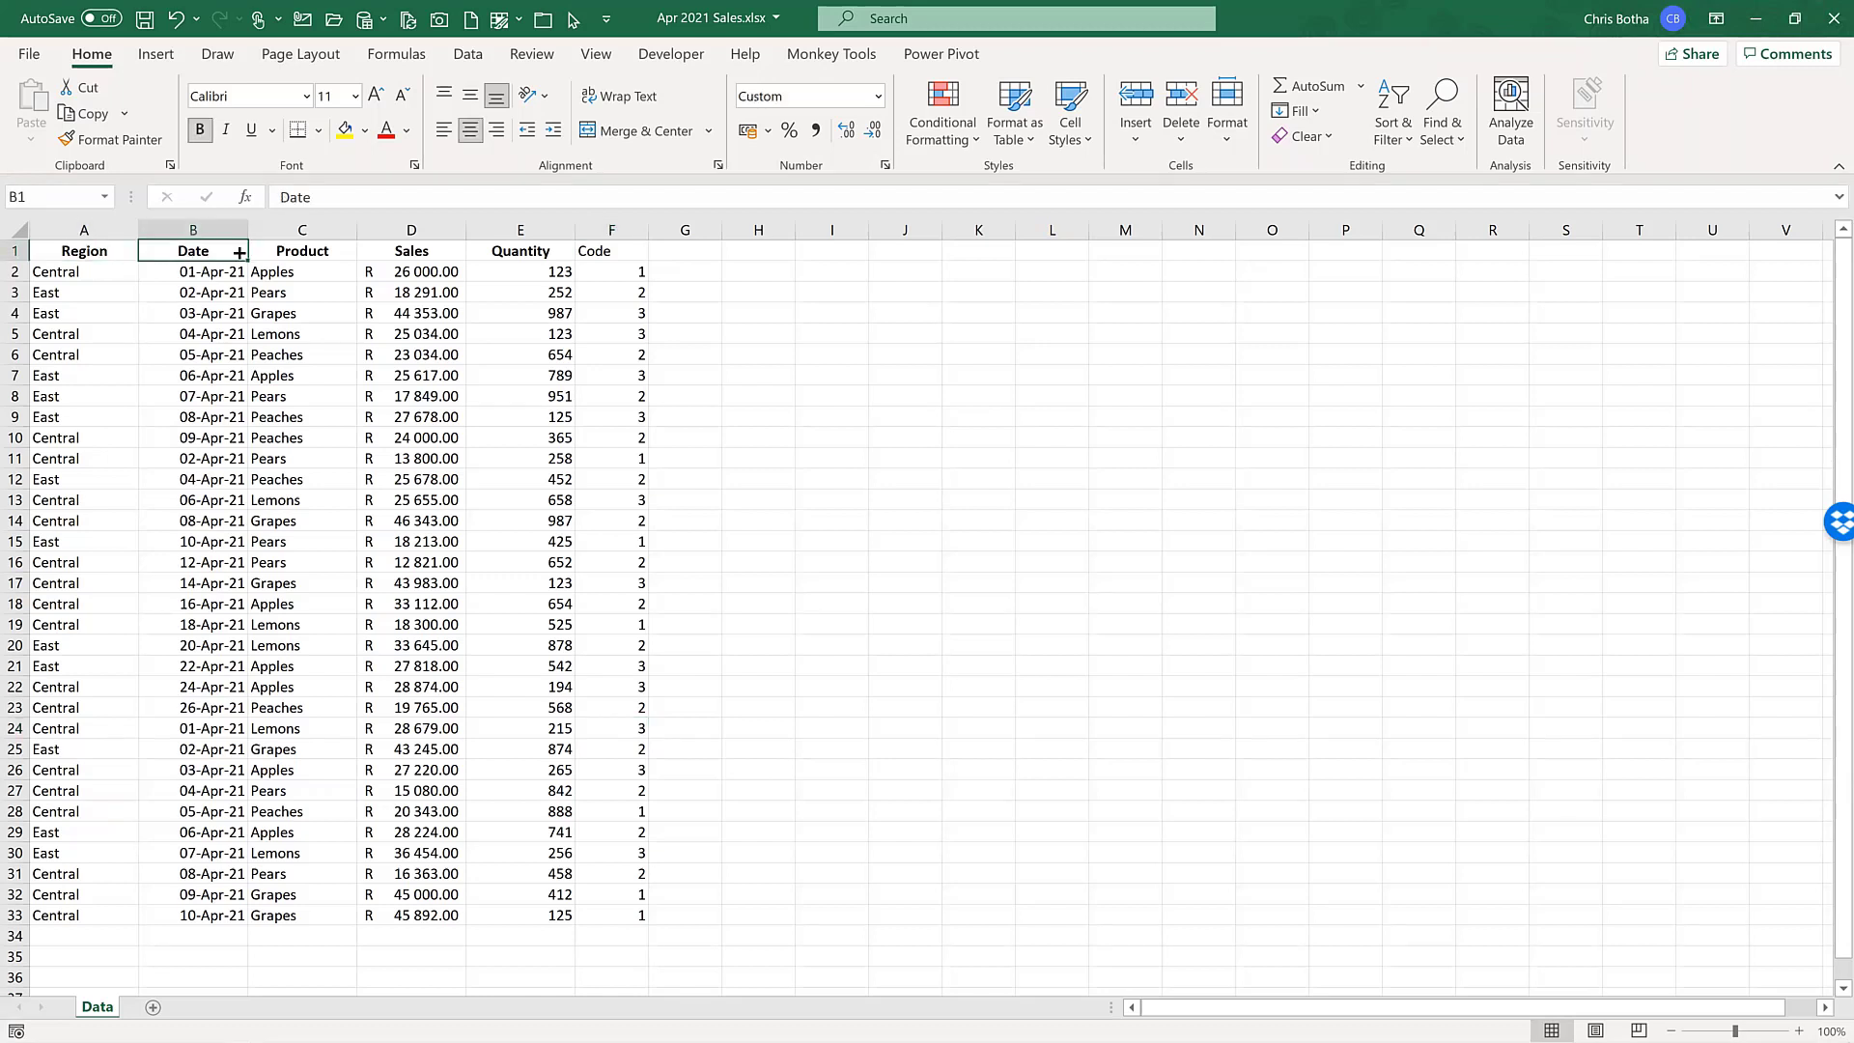
pyautogui.click(314, 249)
pyautogui.doubleClick(395, 251)
pyautogui.click(490, 251)
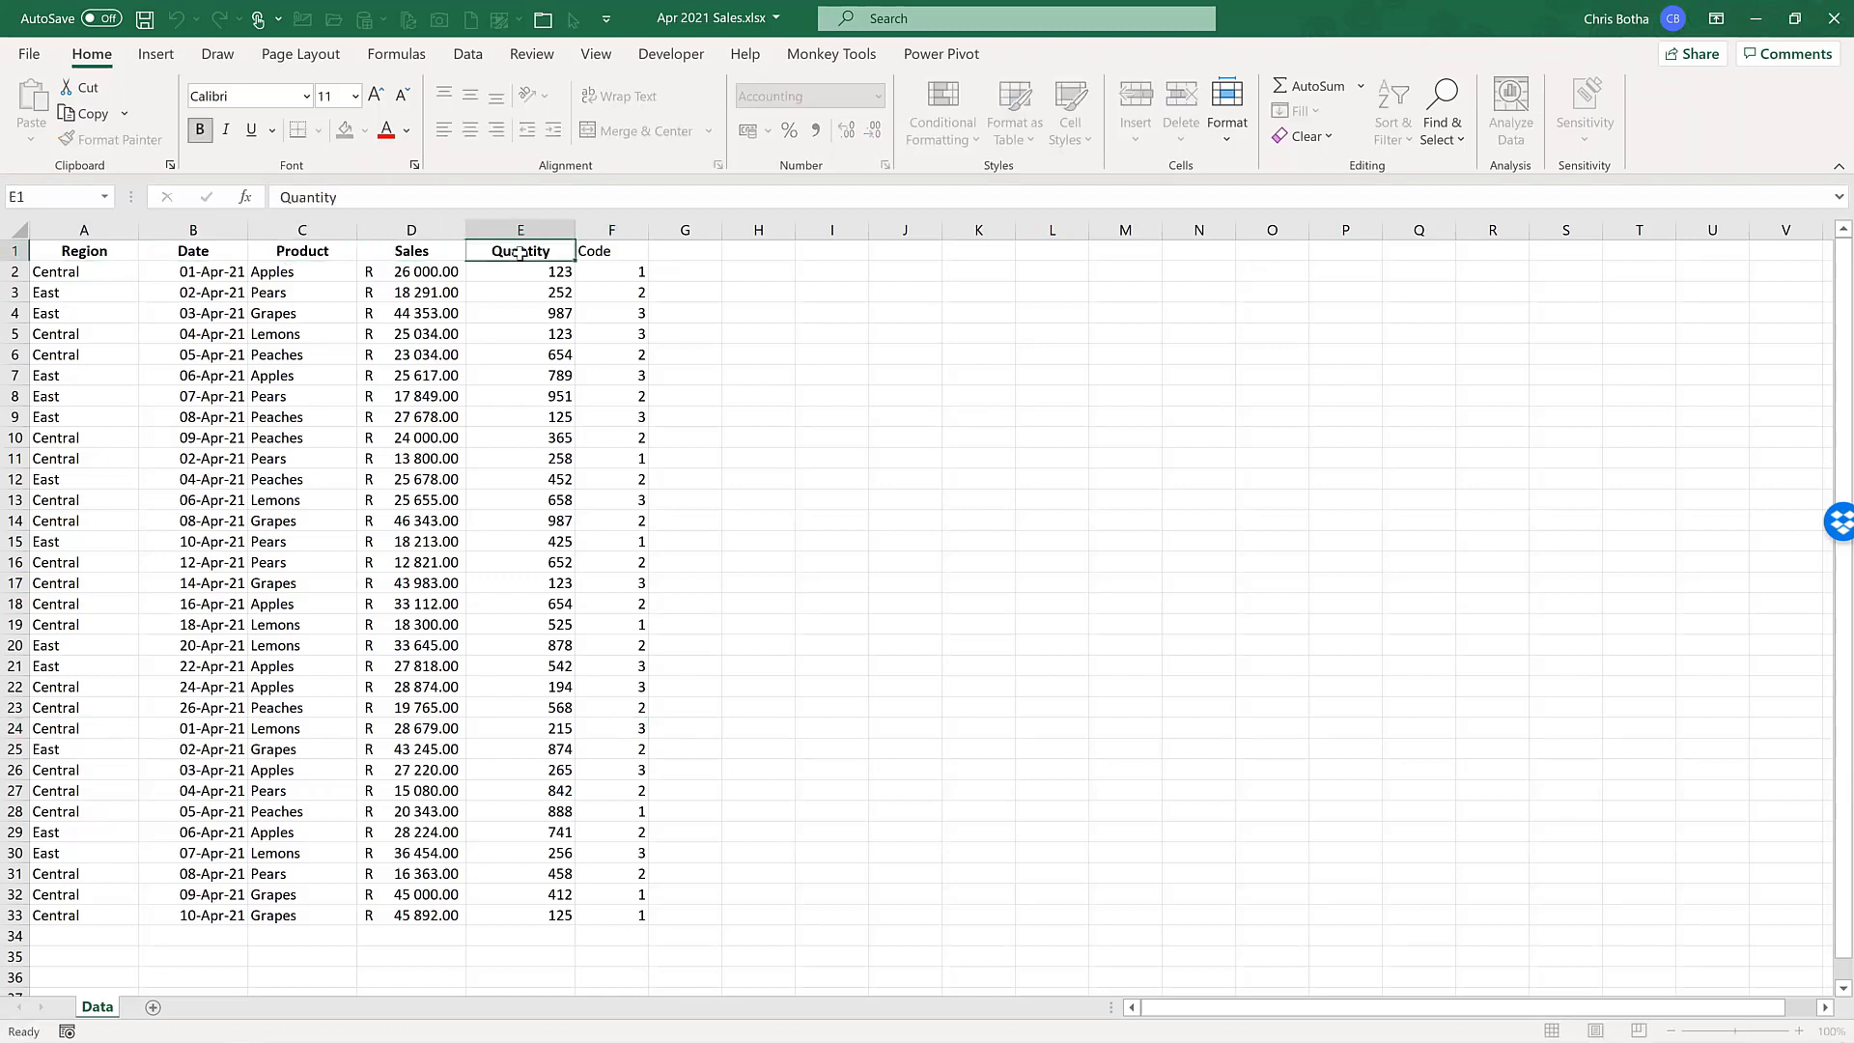
pyautogui.click(458, 250)
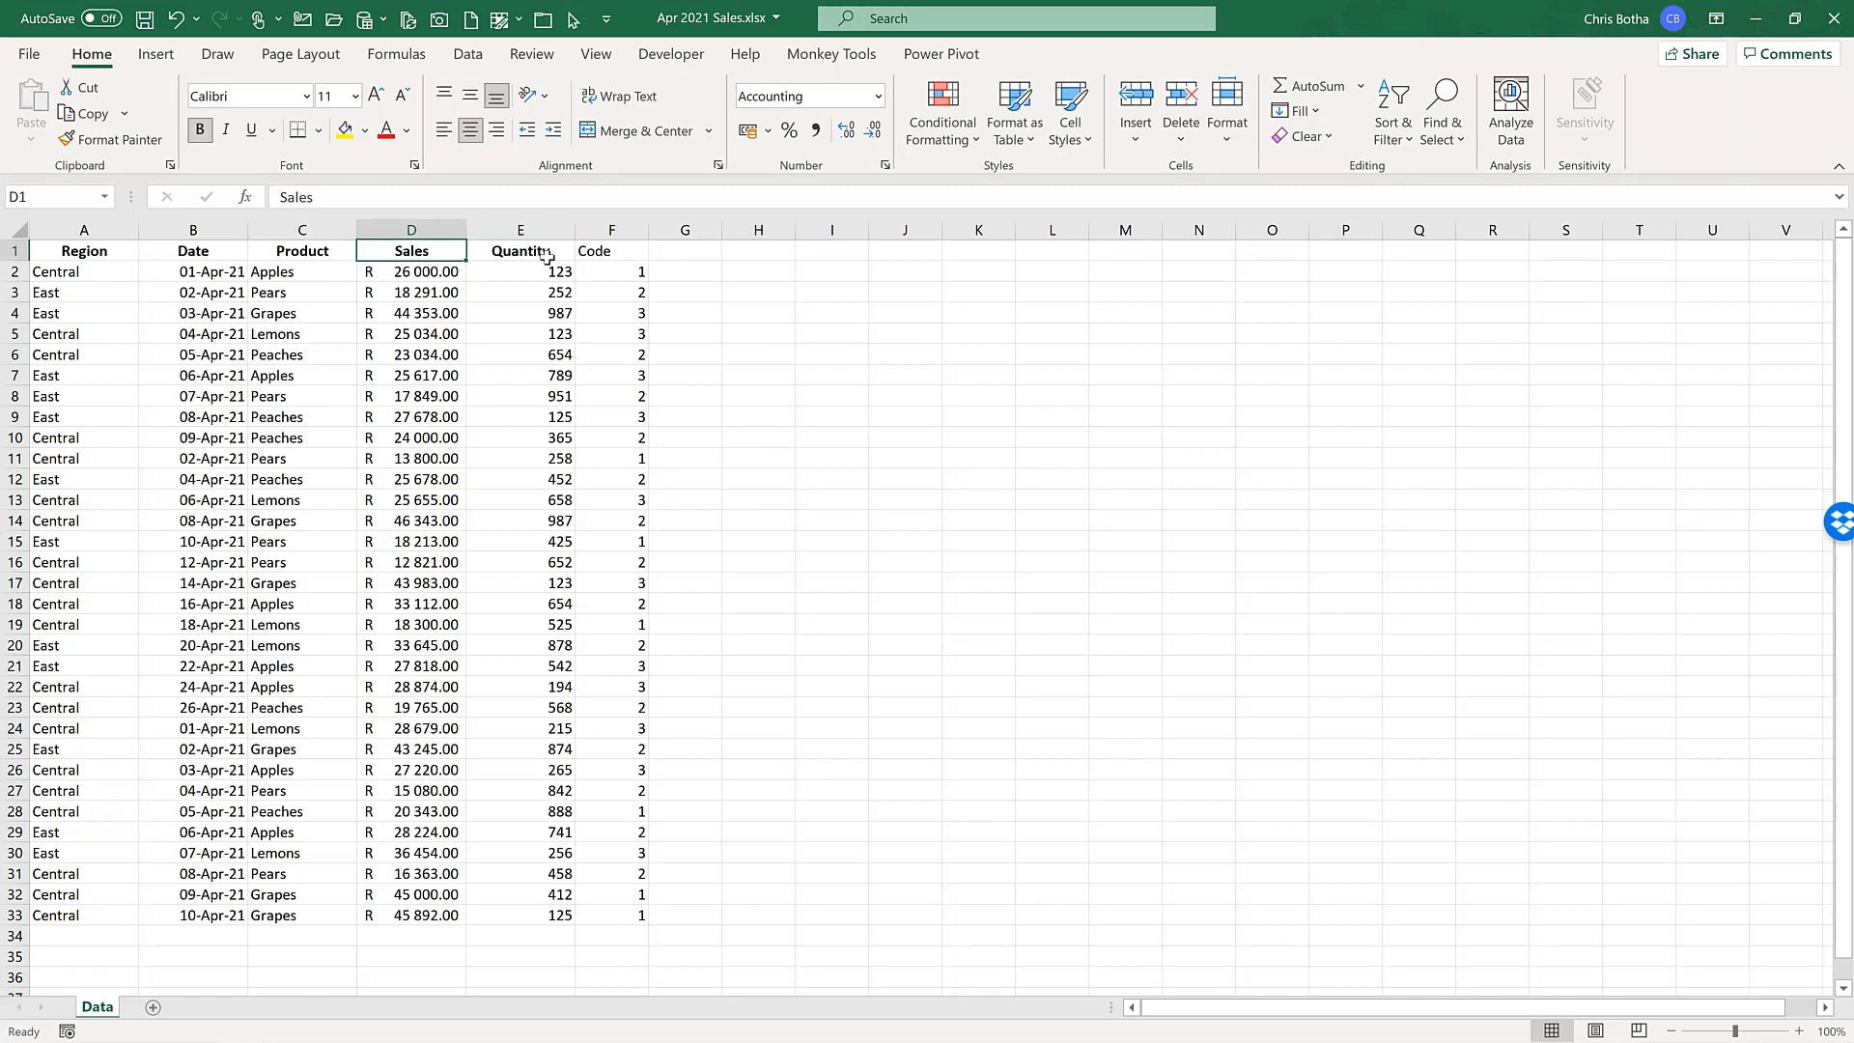
pyautogui.click(582, 253)
pyautogui.click(483, 249)
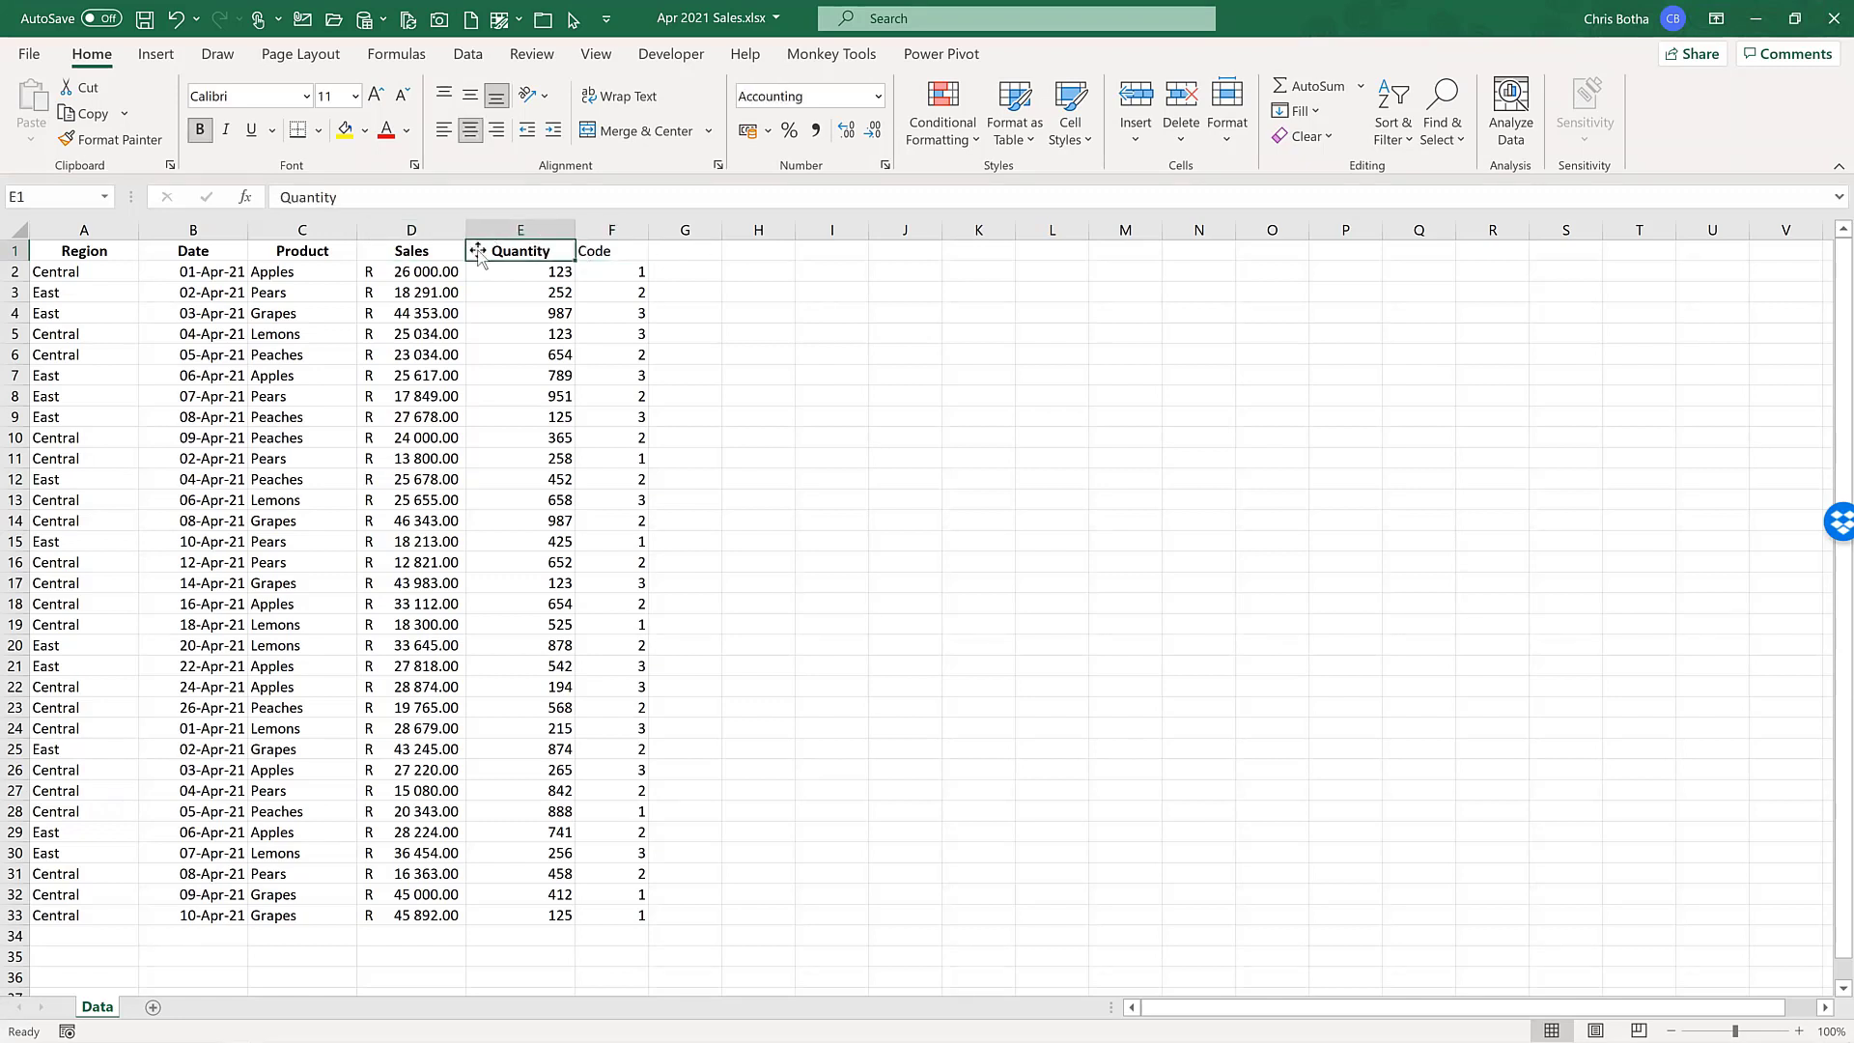
pyautogui.click(428, 249)
pyautogui.click(328, 255)
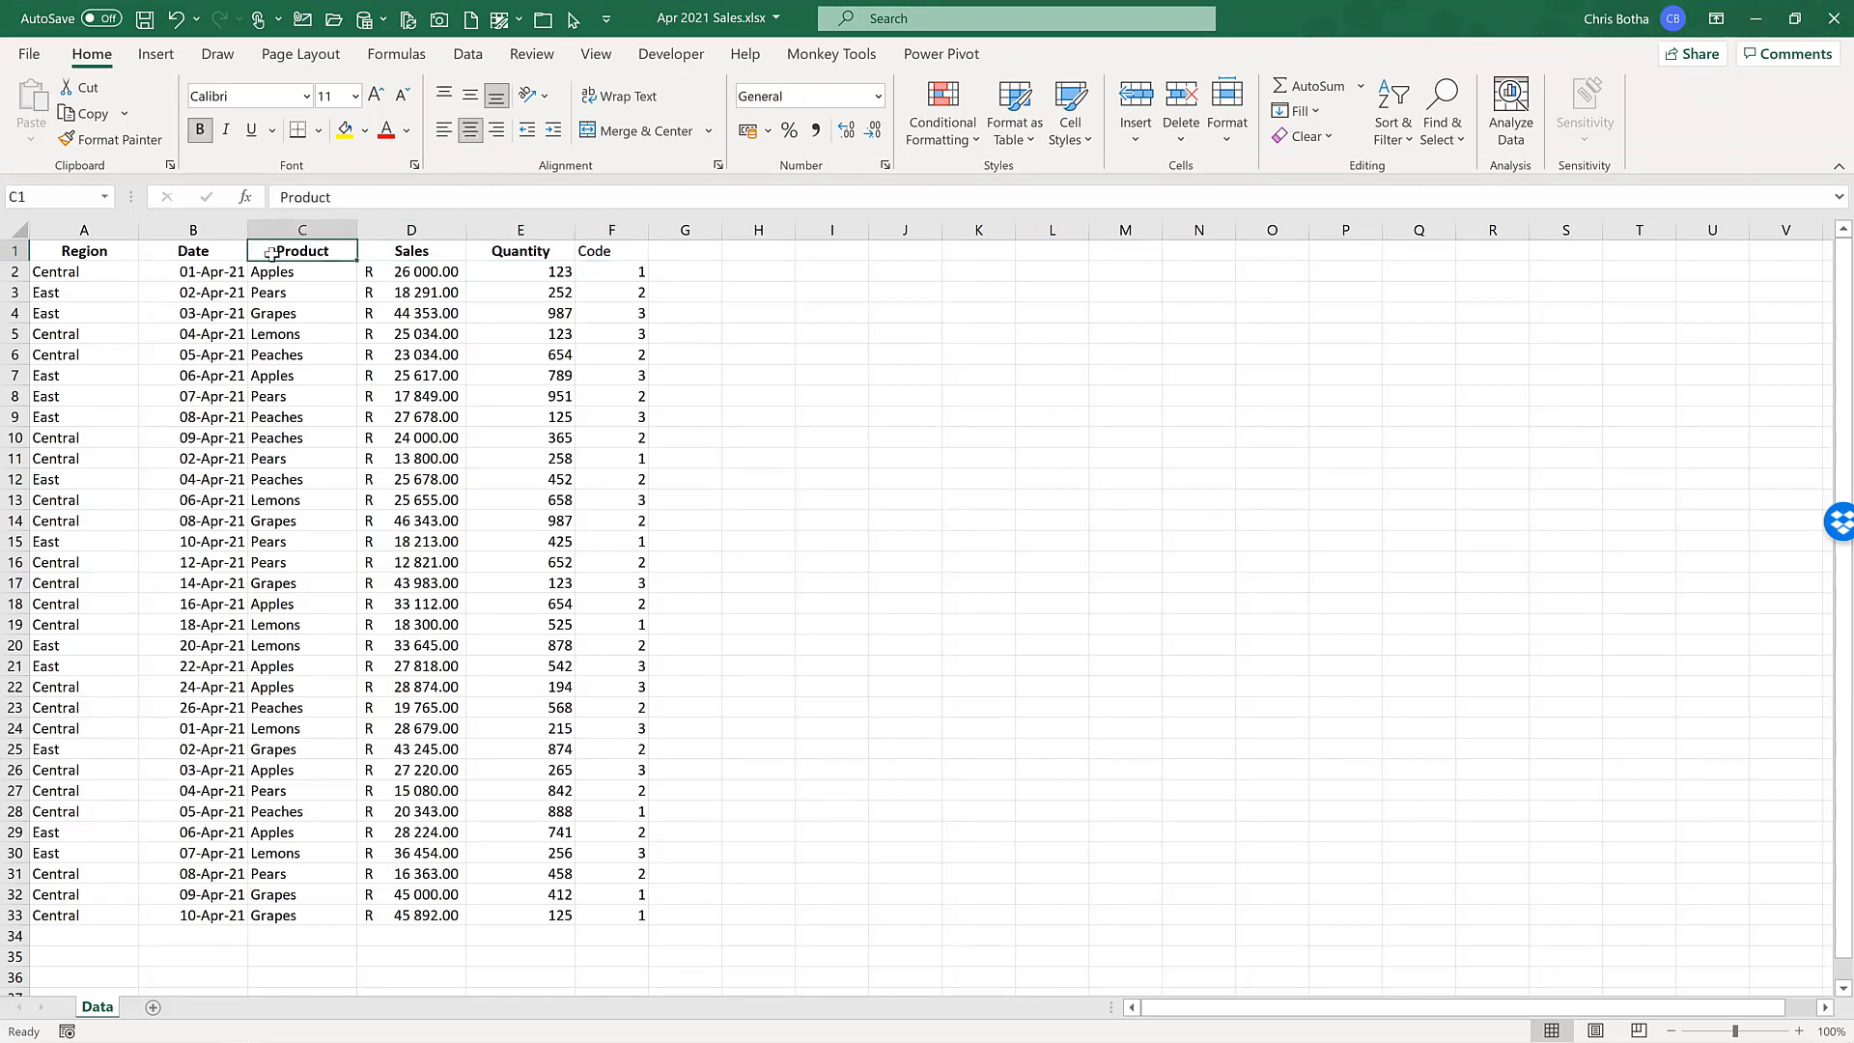
pyautogui.click(110, 253)
pyautogui.moveTo(153, 248); pyautogui.dragTo(568, 250)
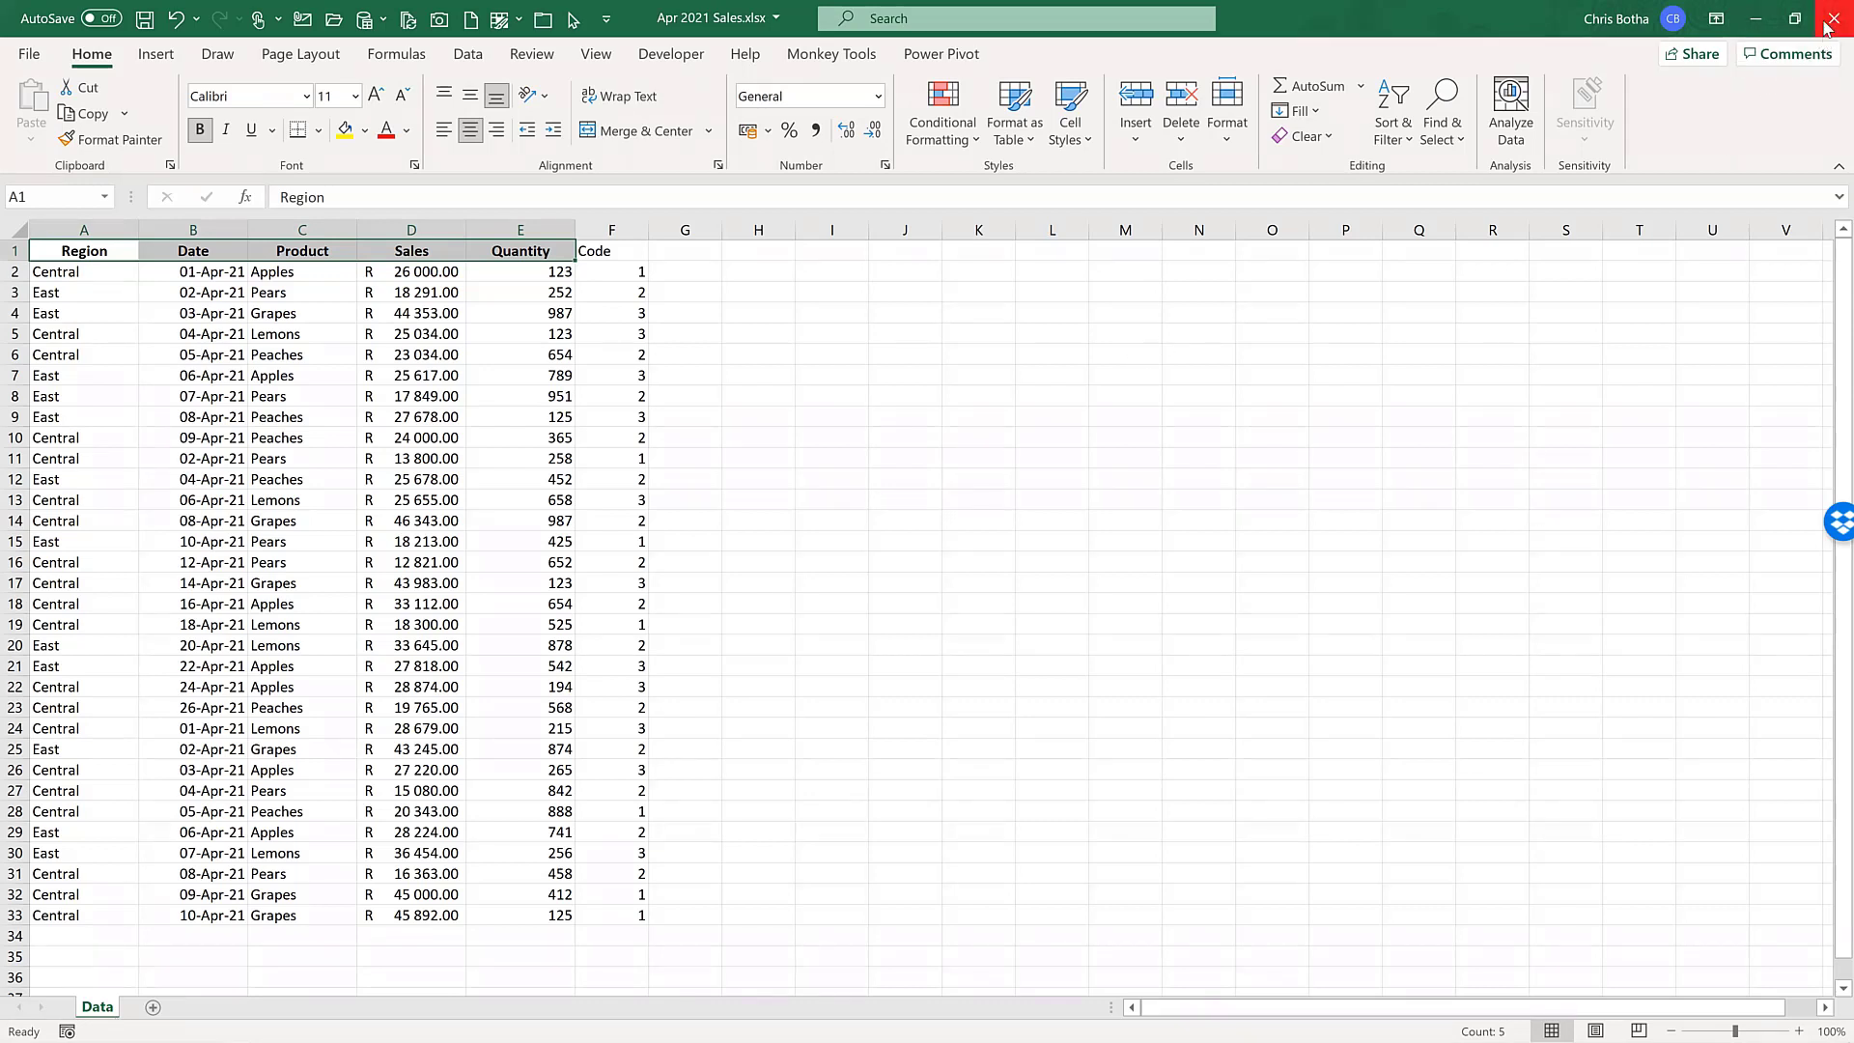
# - Close the Apr 2021 Sales workbook and return to the blank sheet in Array Formulas.xlsx
pyautogui.click(27, 61)
pyautogui.click(84, 567)
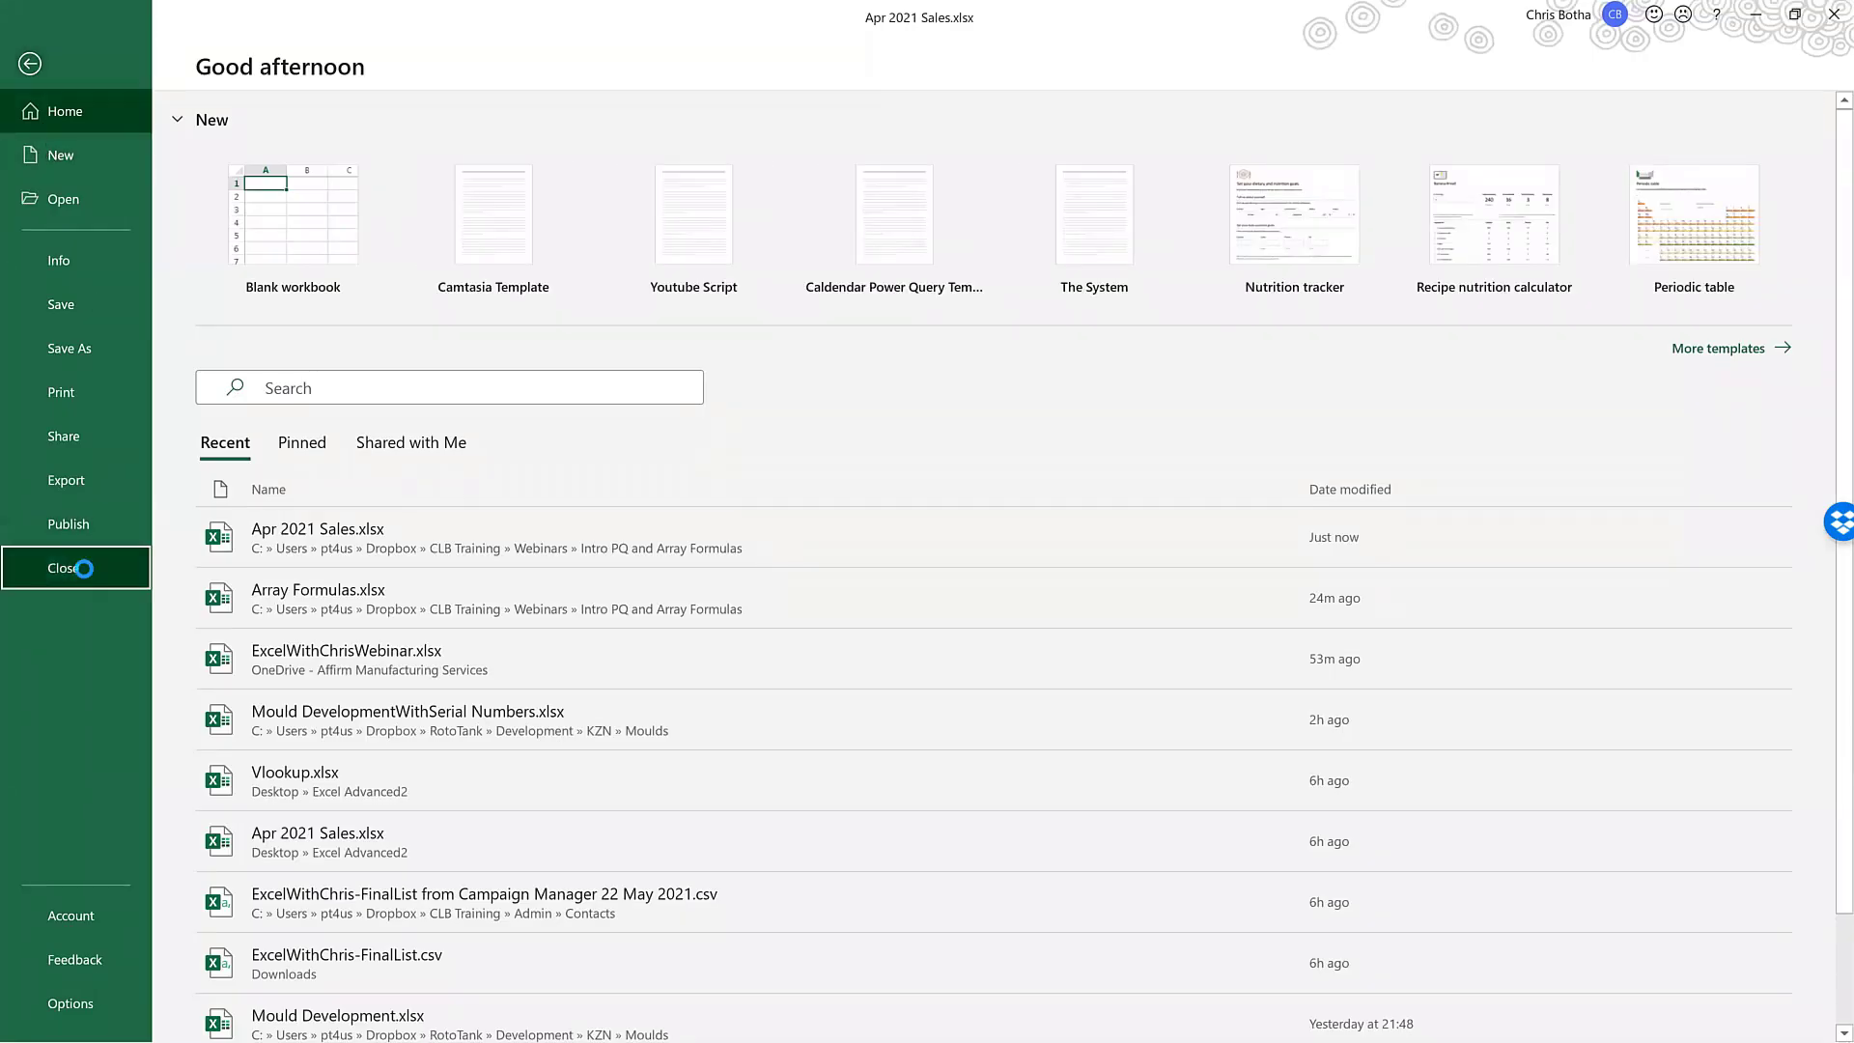
pyautogui.click(933, 565)
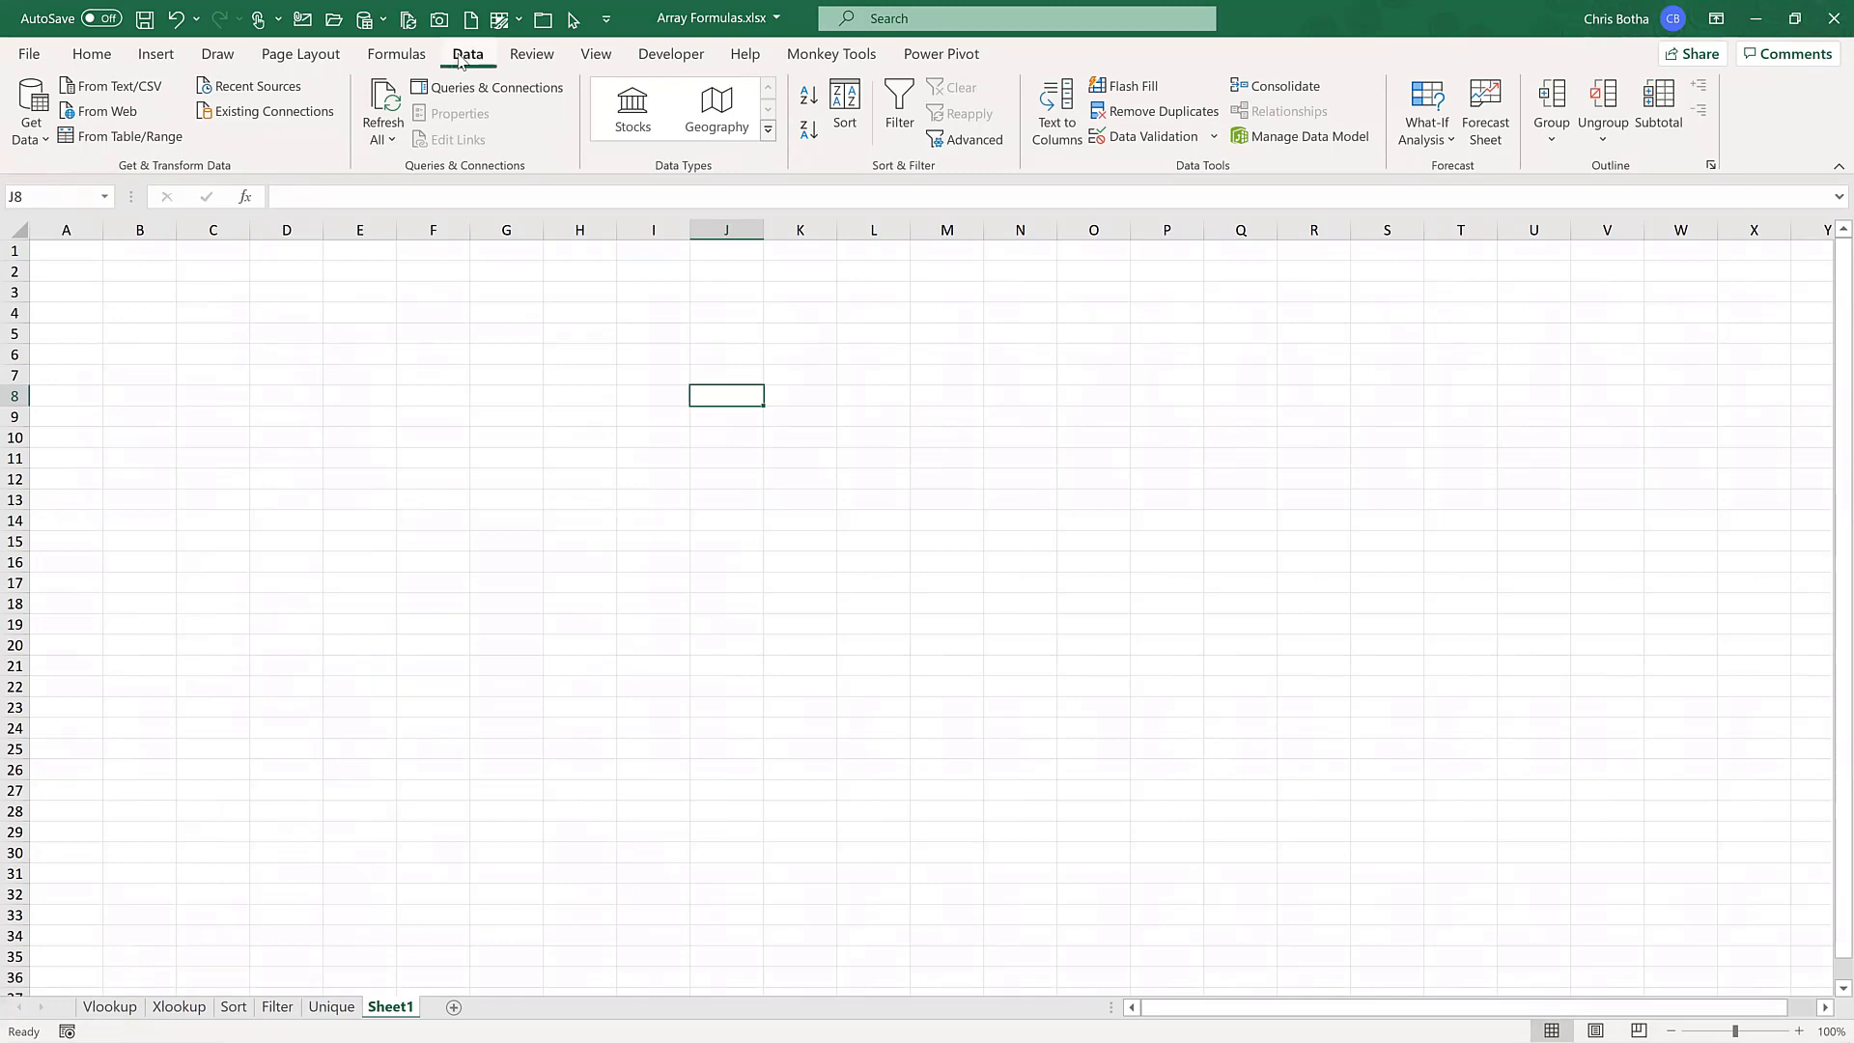
# - Get data from the Sales per Month folder and open its file list for transforming in the Power Query Editor
pyautogui.click(33, 141)
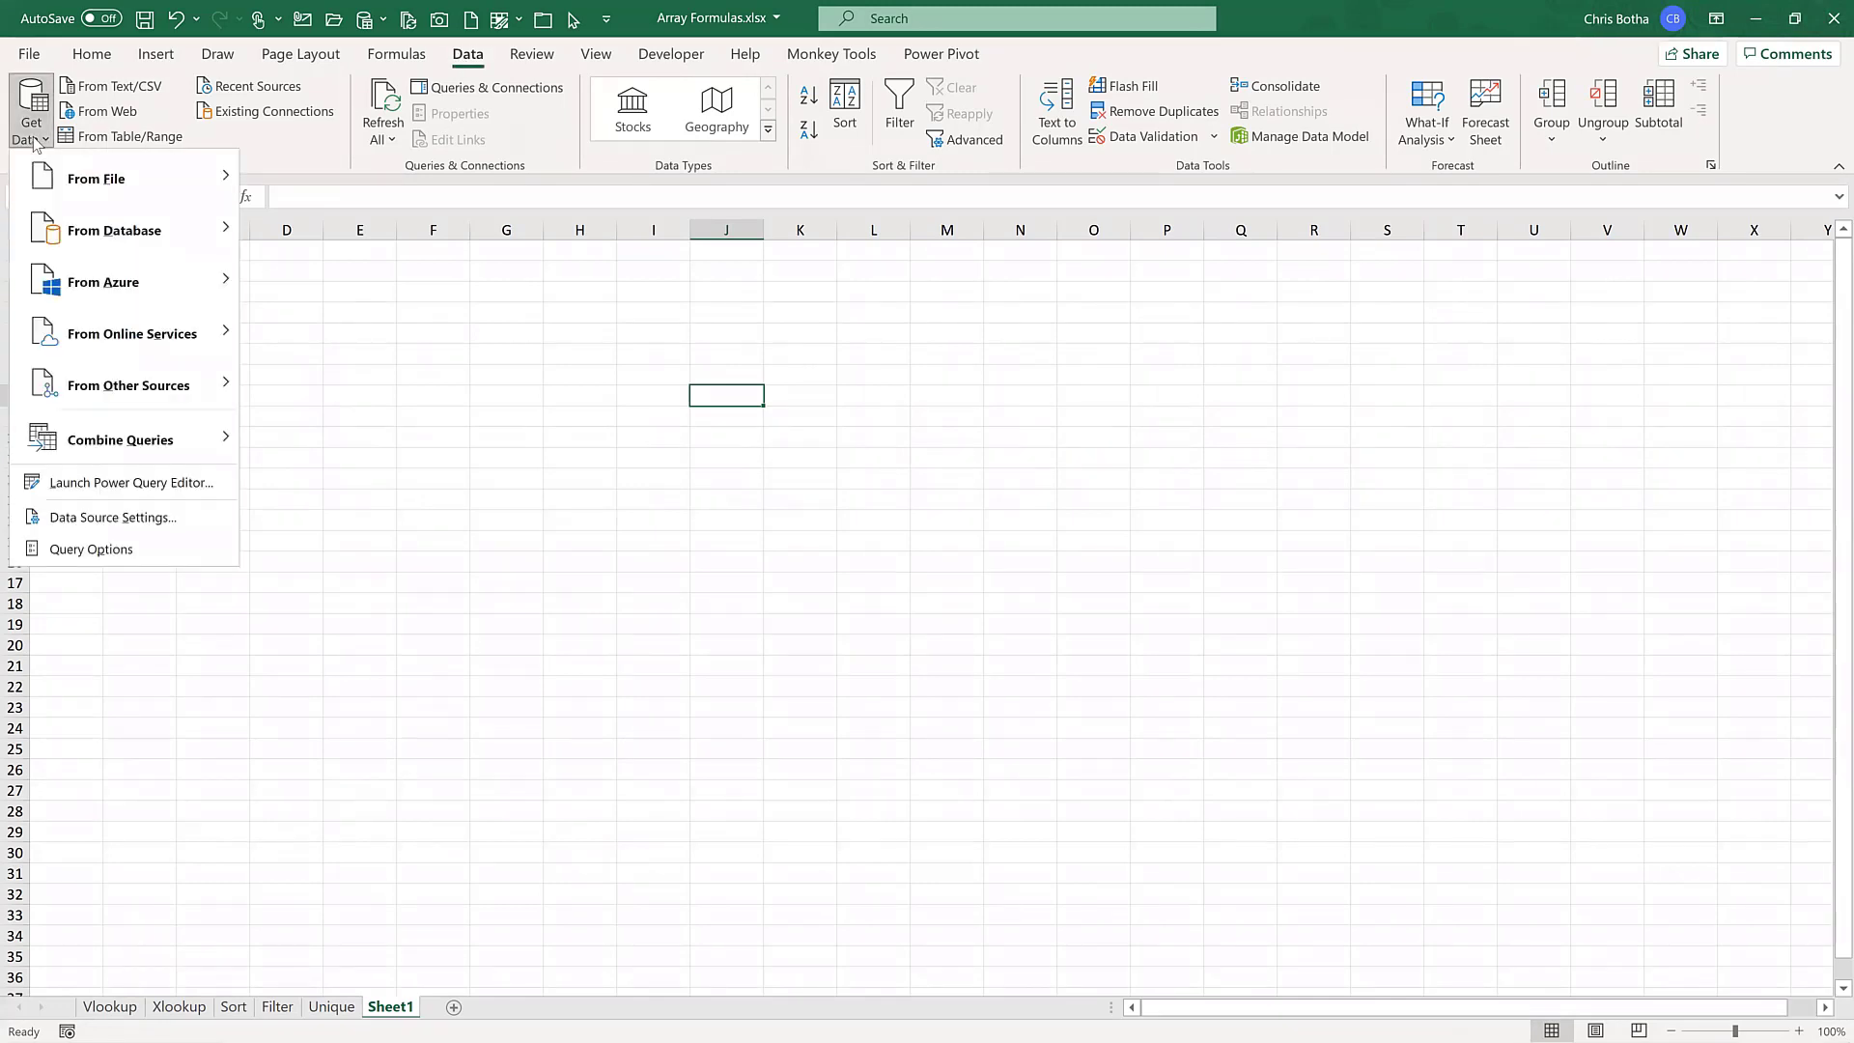
pyautogui.moveTo(85, 178)
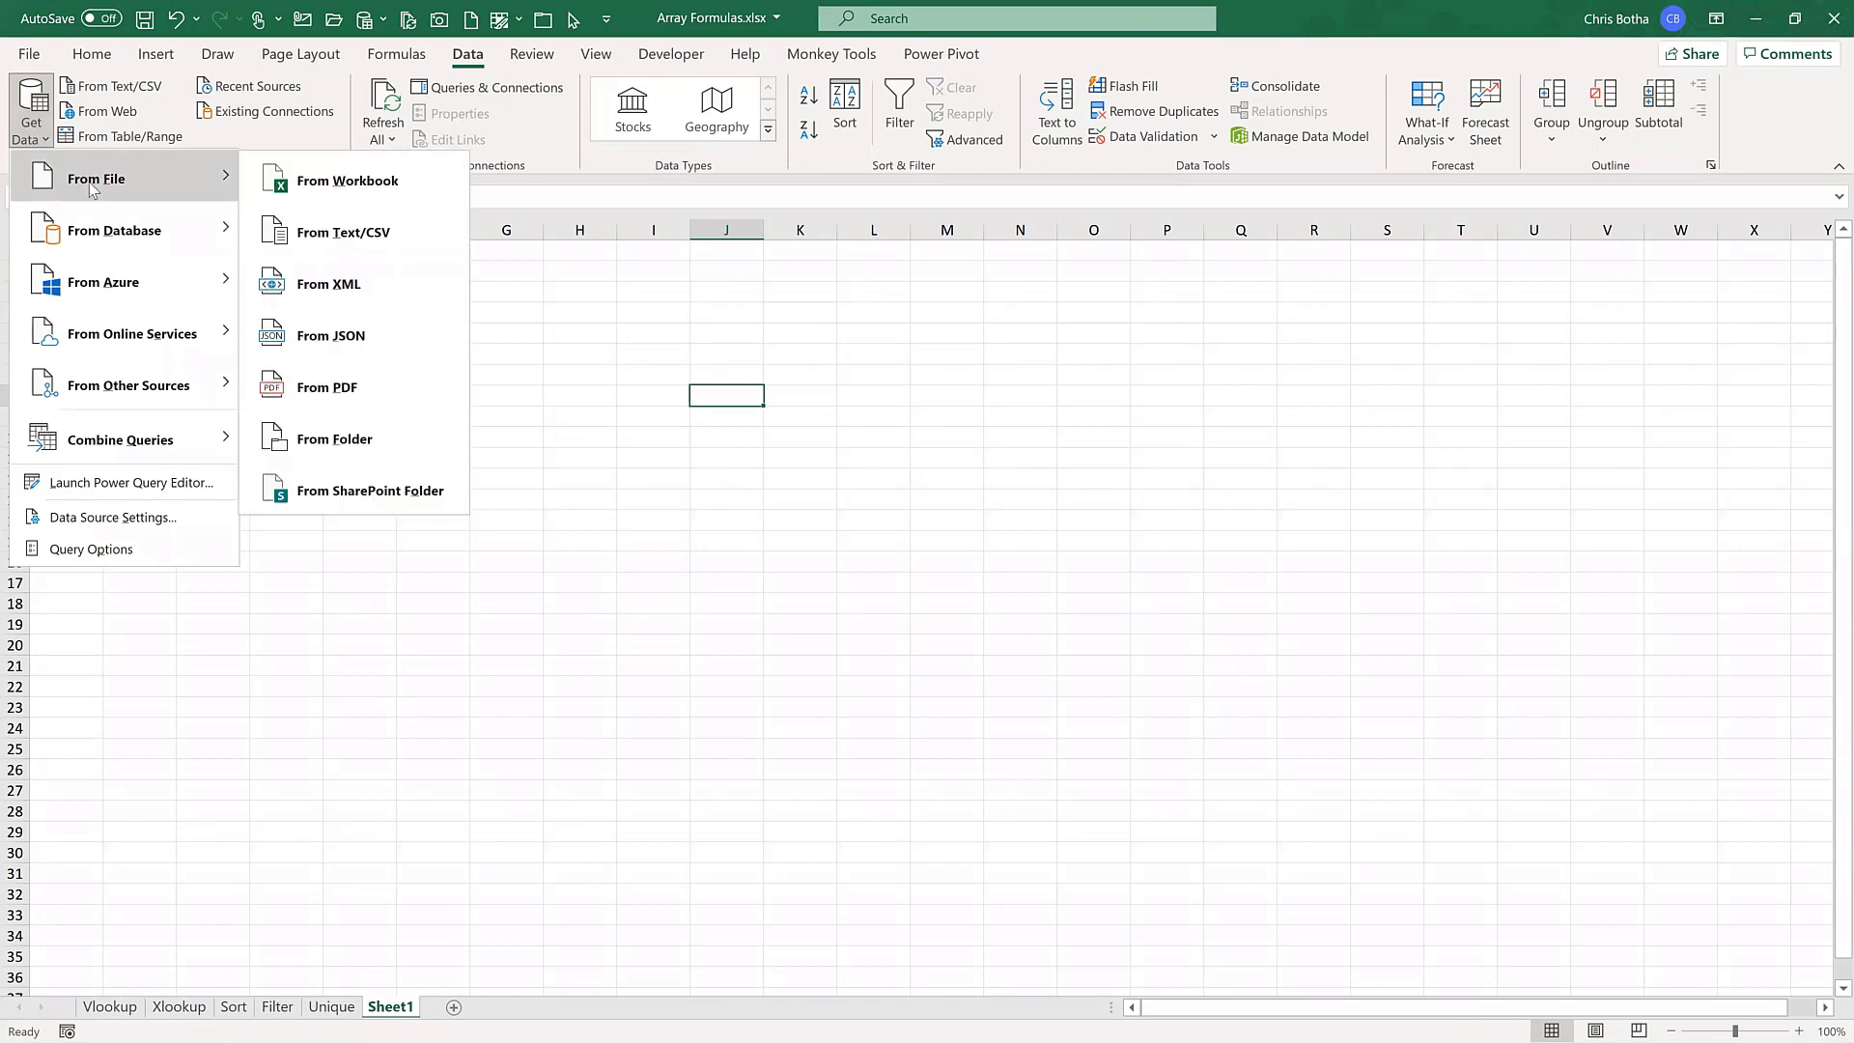
pyautogui.click(338, 440)
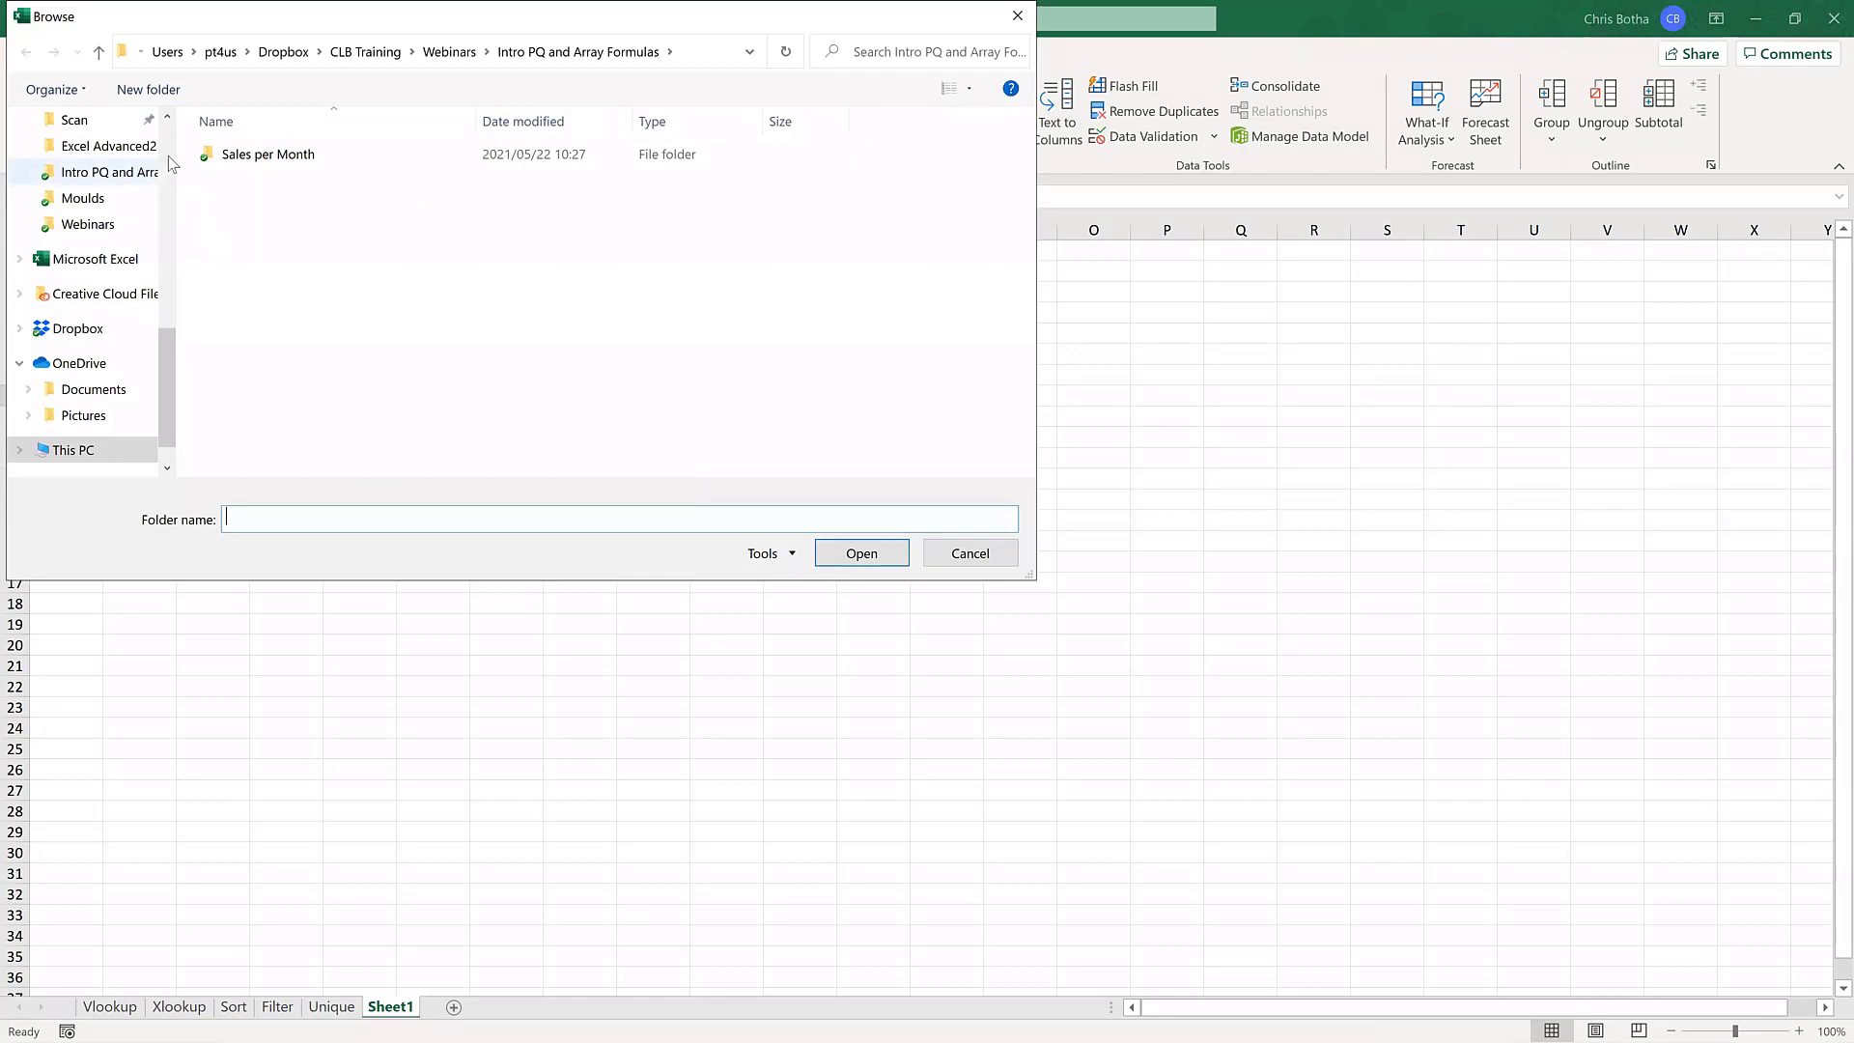
pyautogui.doubleClick(246, 157)
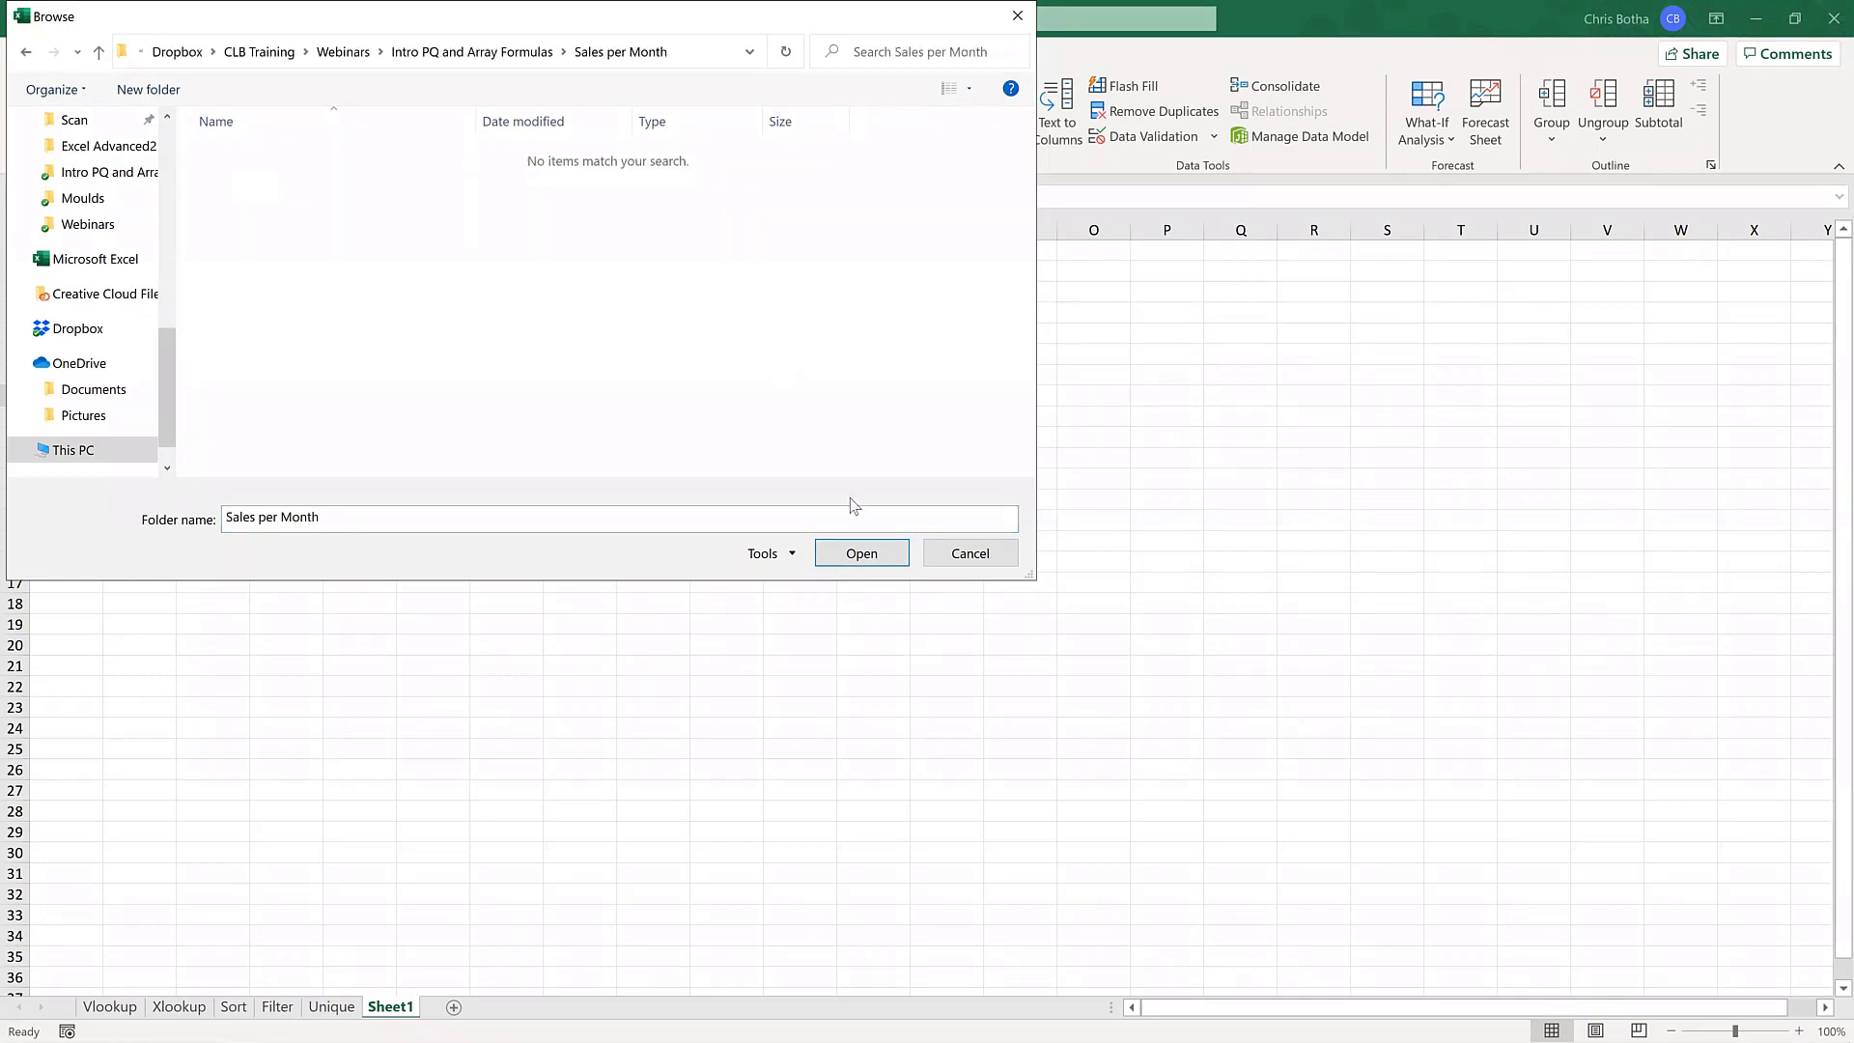
pyautogui.click(863, 554)
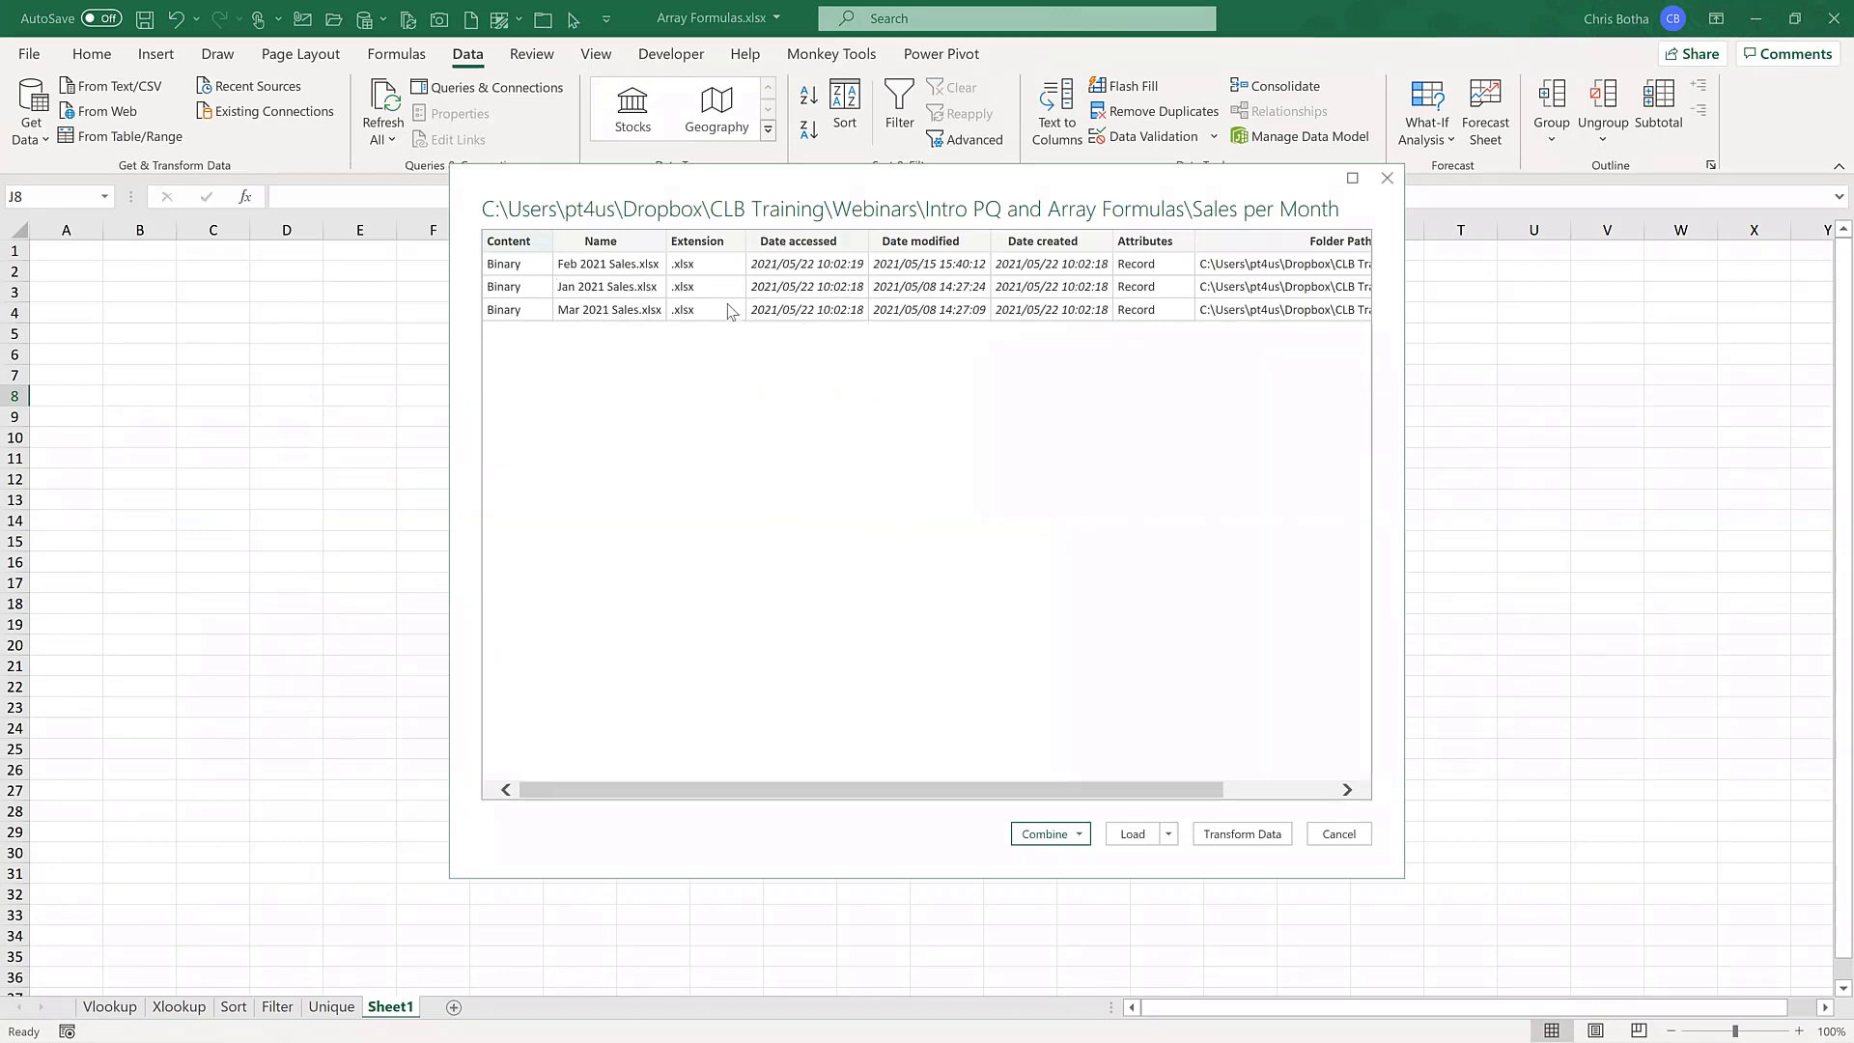
pyautogui.click(1236, 837)
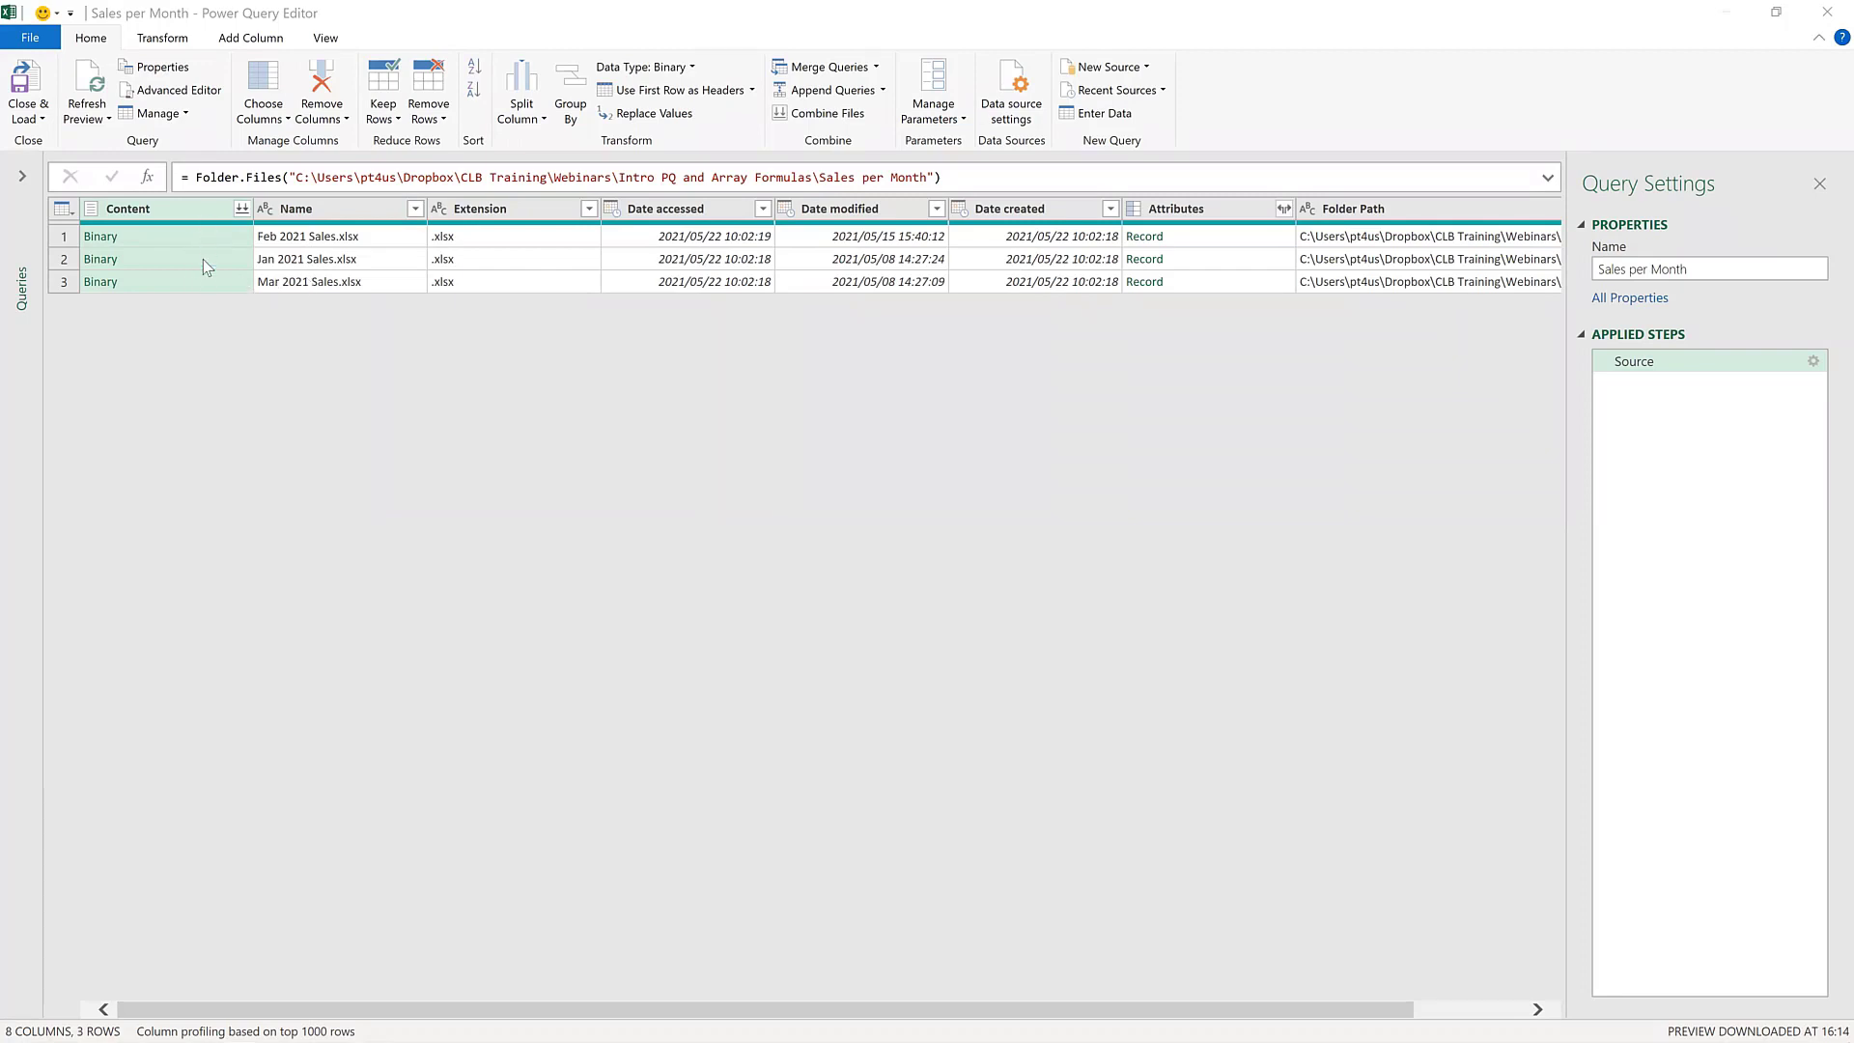
# - Remove all columns except Content and Name from the folder's file list
pyautogui.click(189, 206)
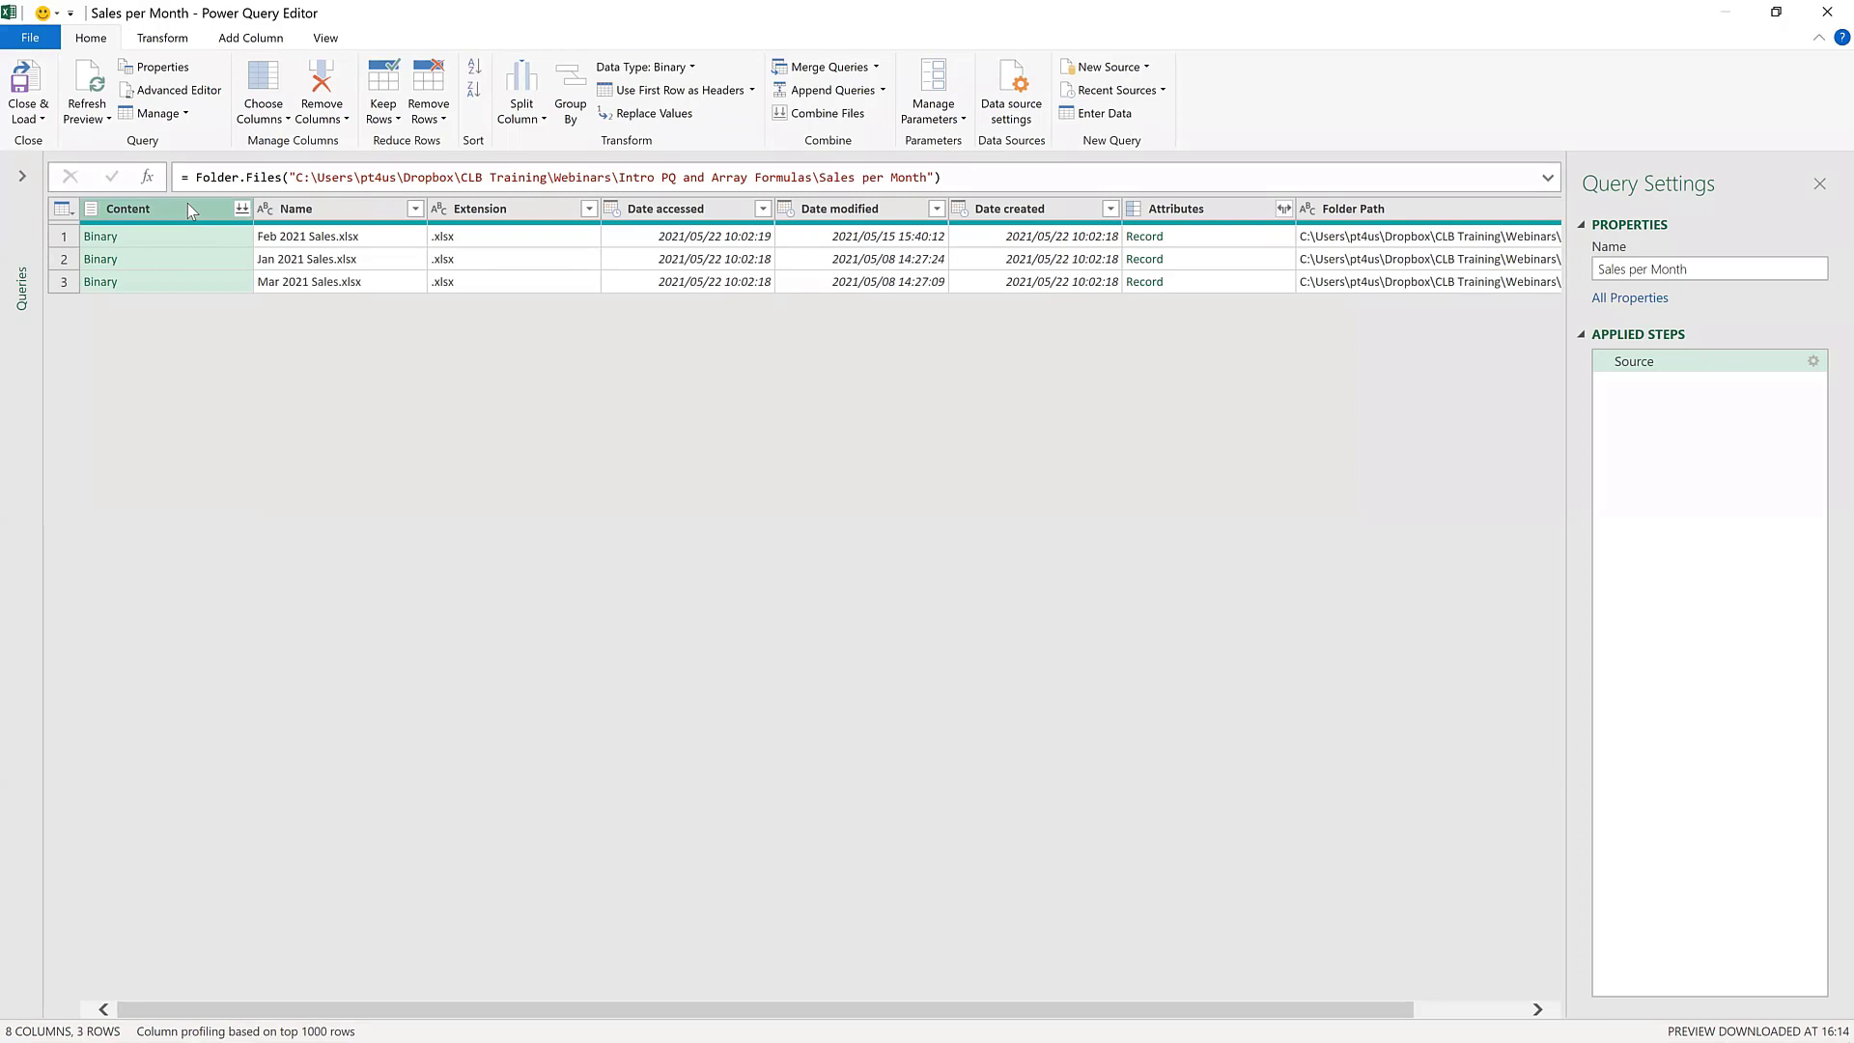
pyautogui.keyDown('ctrl'); pyautogui.click(300, 211); pyautogui.keyUp('ctrl')
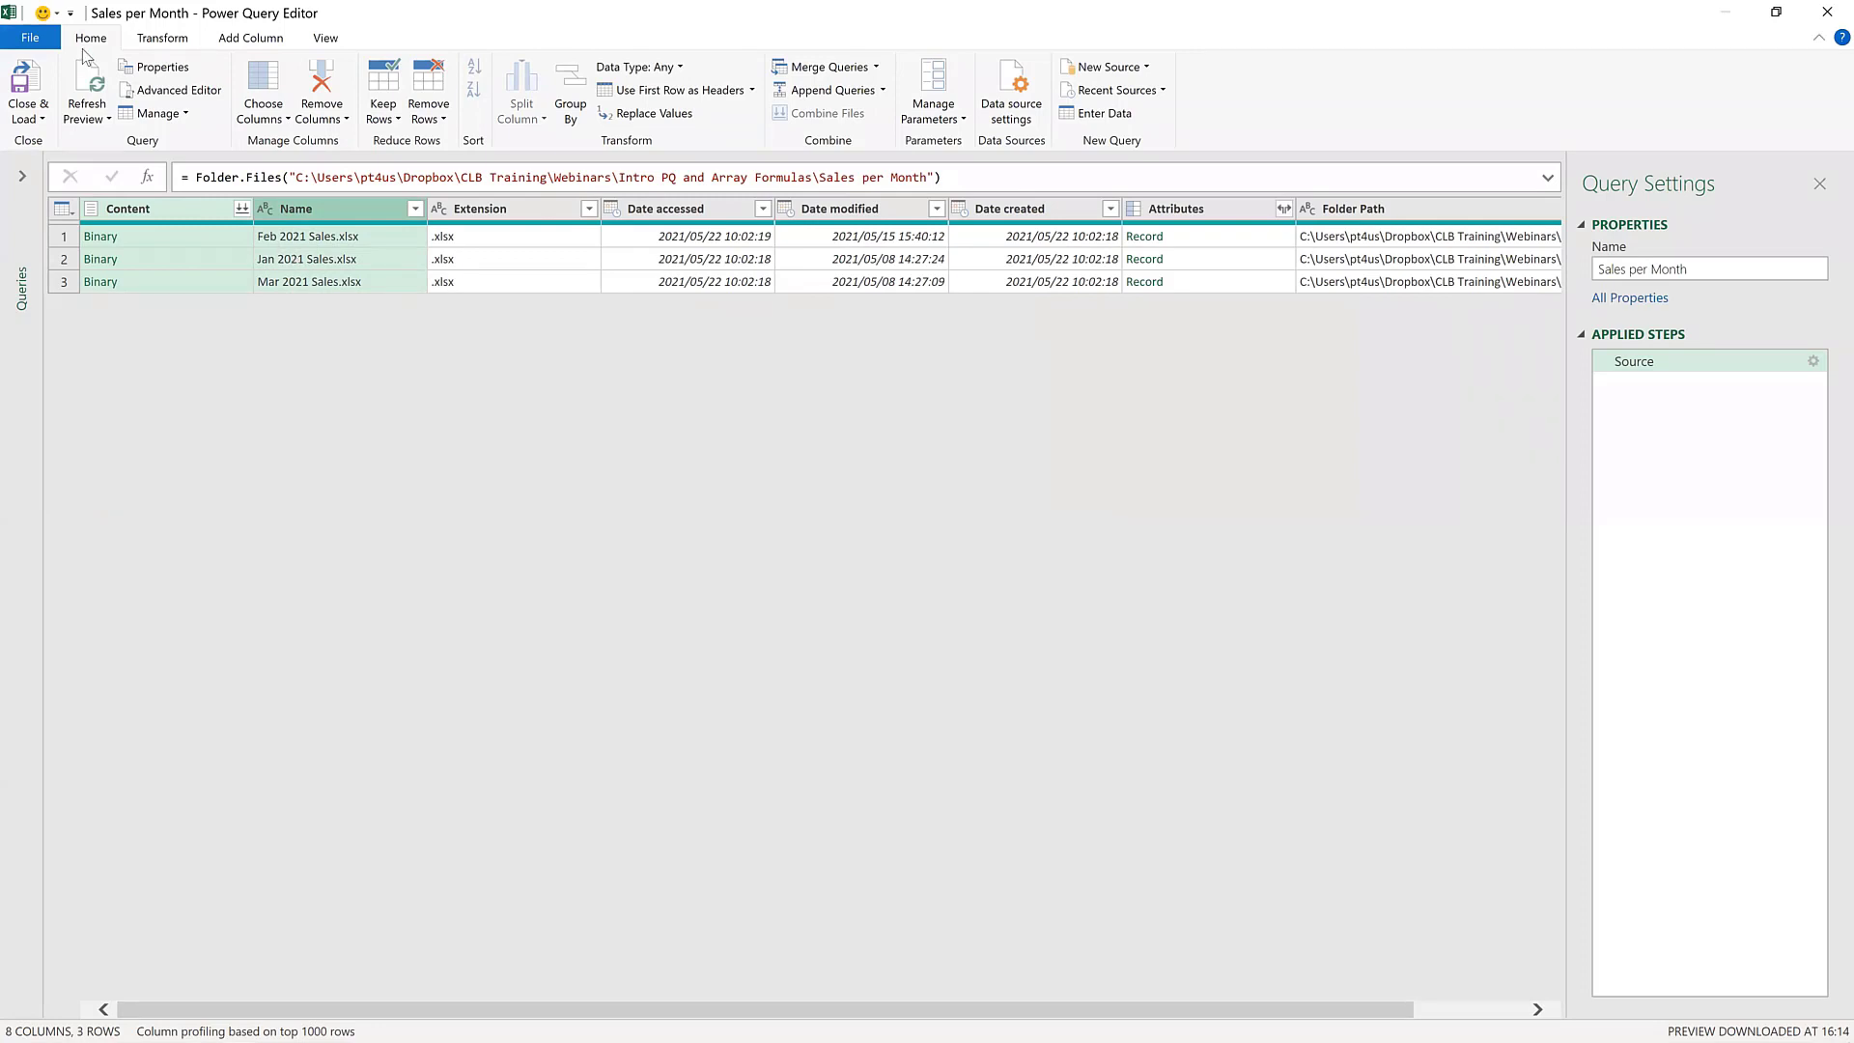
pyautogui.click(319, 124)
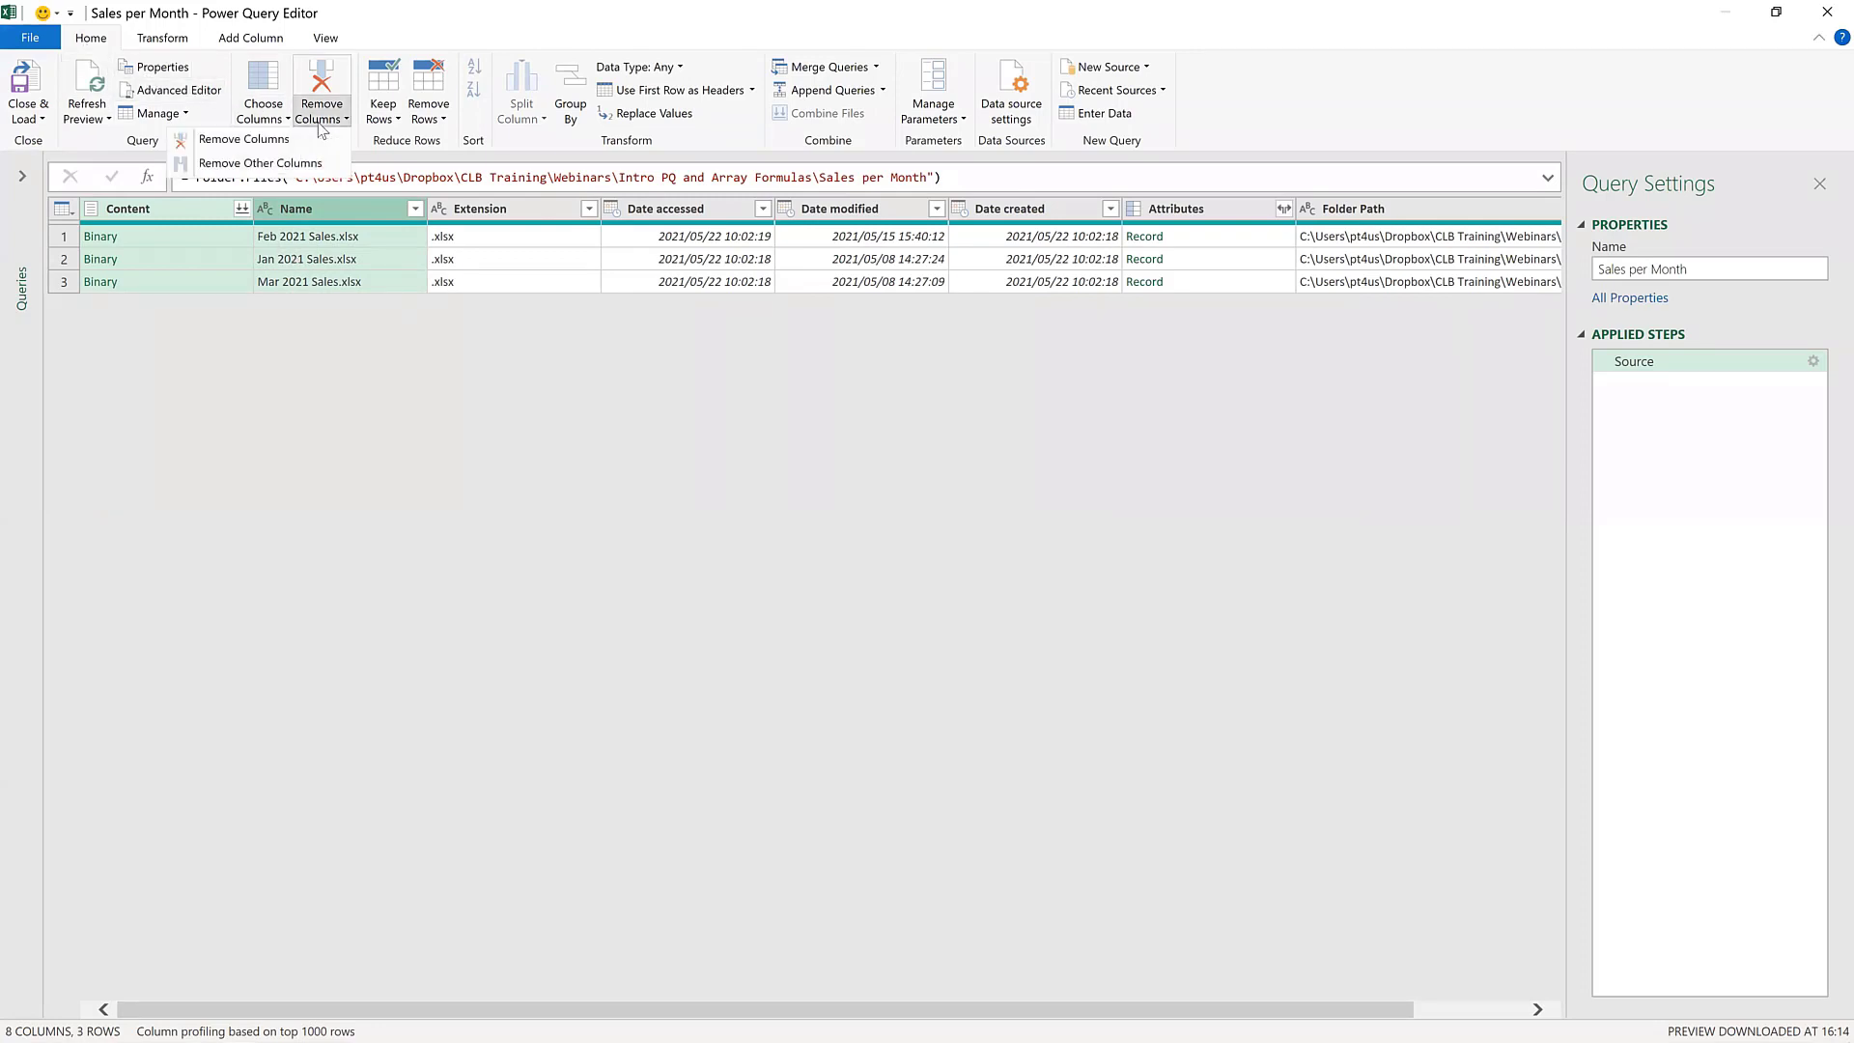
pyautogui.click(311, 163)
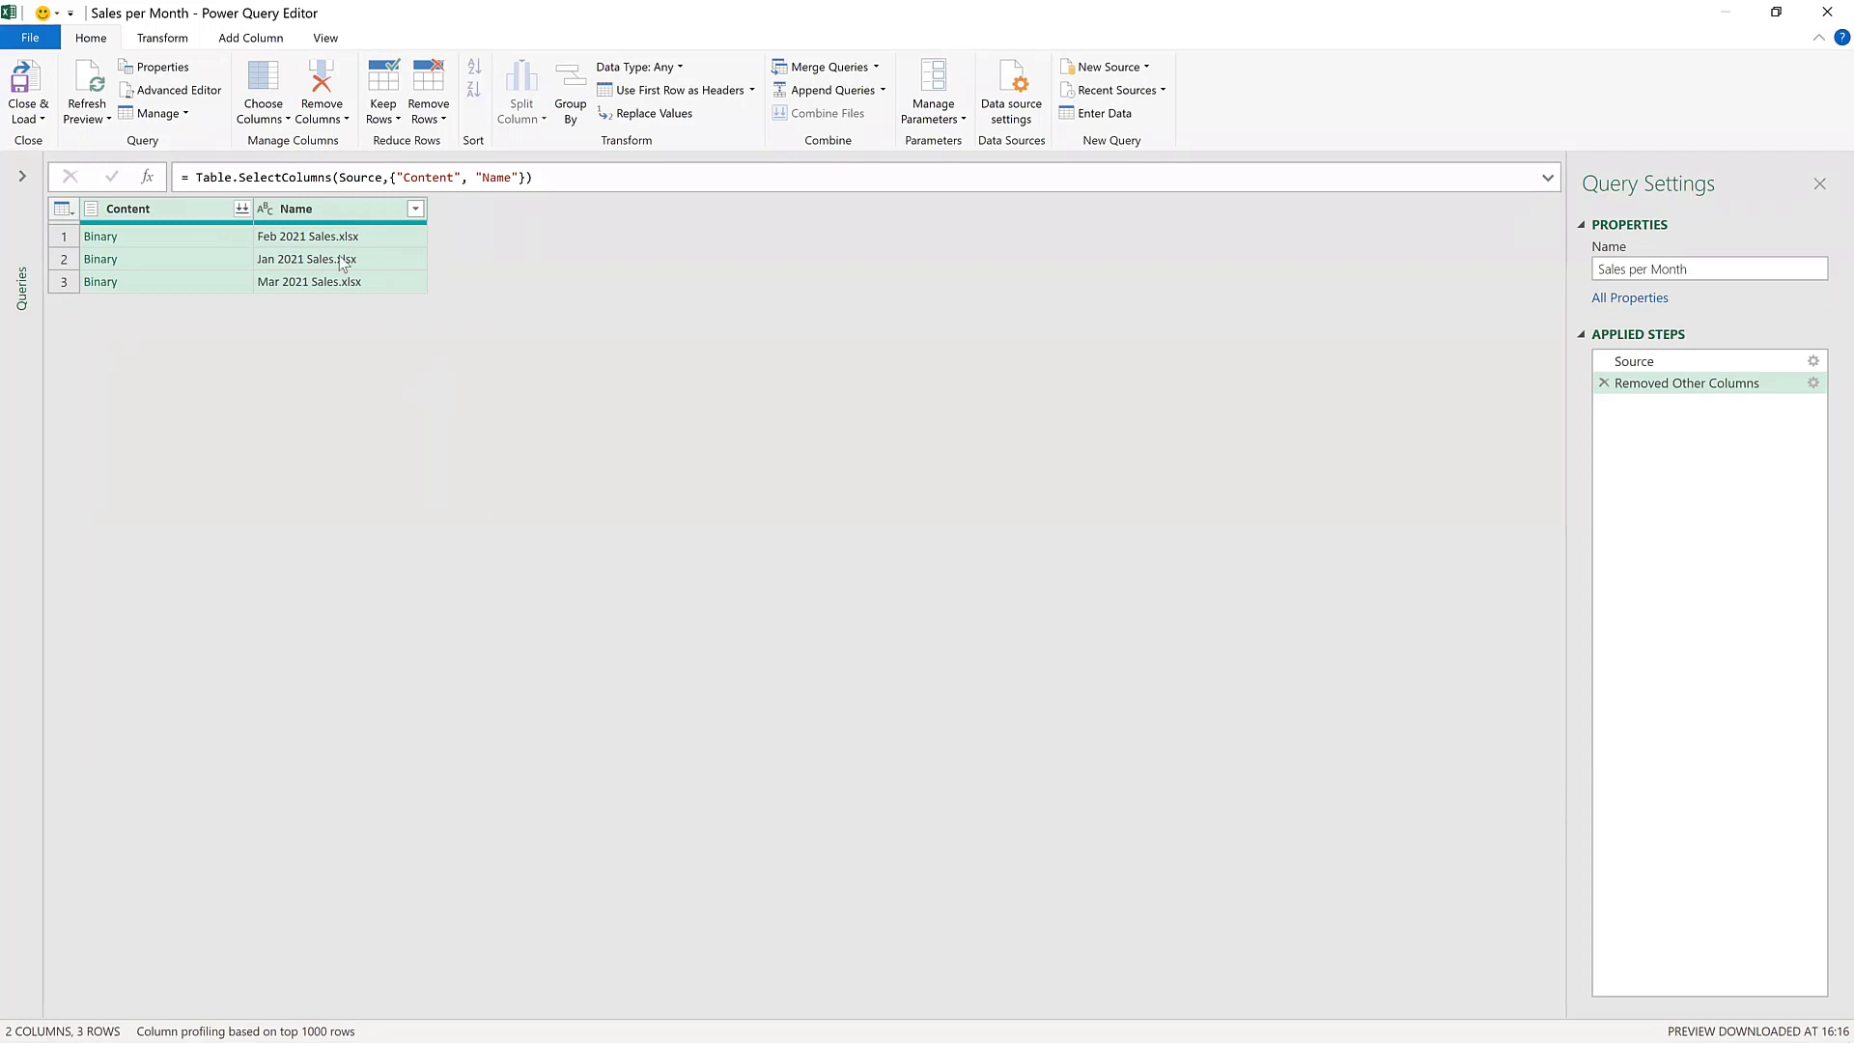
# - Rename the query as TotalSales
pyautogui.click(1695, 269)
pyautogui.write('T')
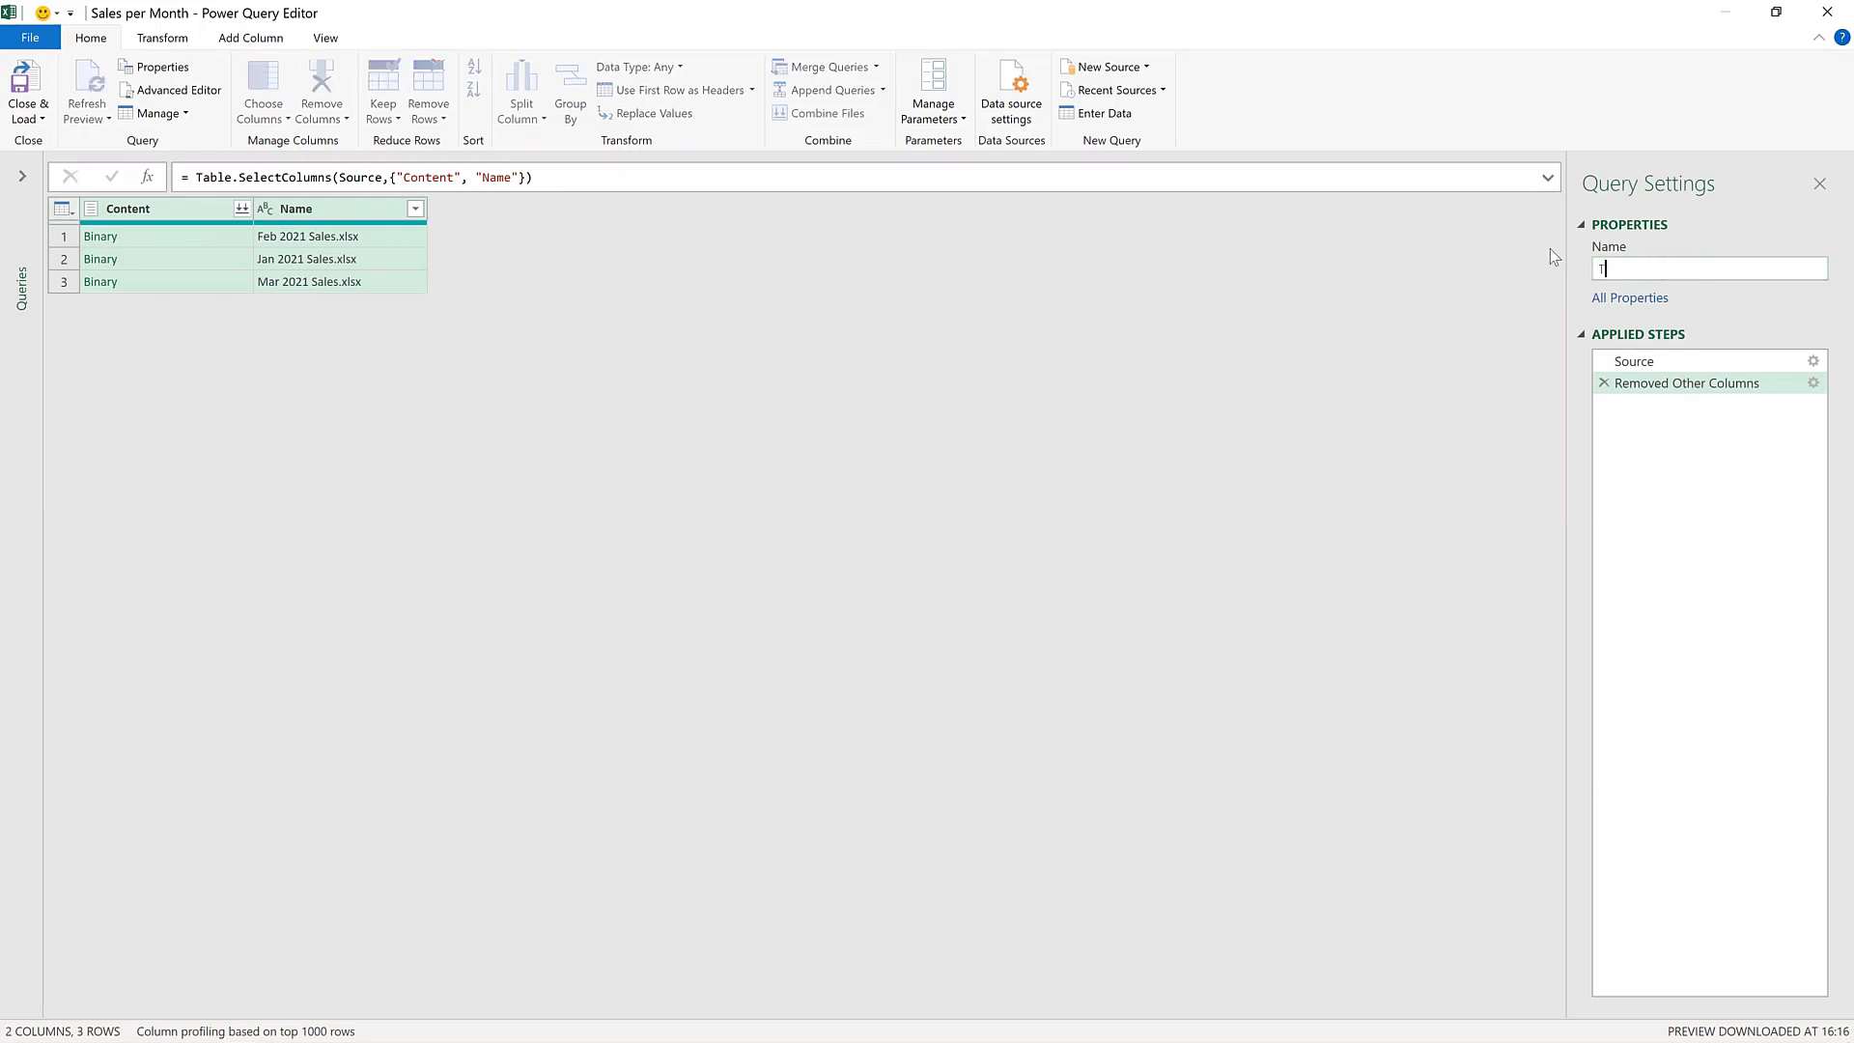
pyautogui.write('otalSales')
pyautogui.press('Return')
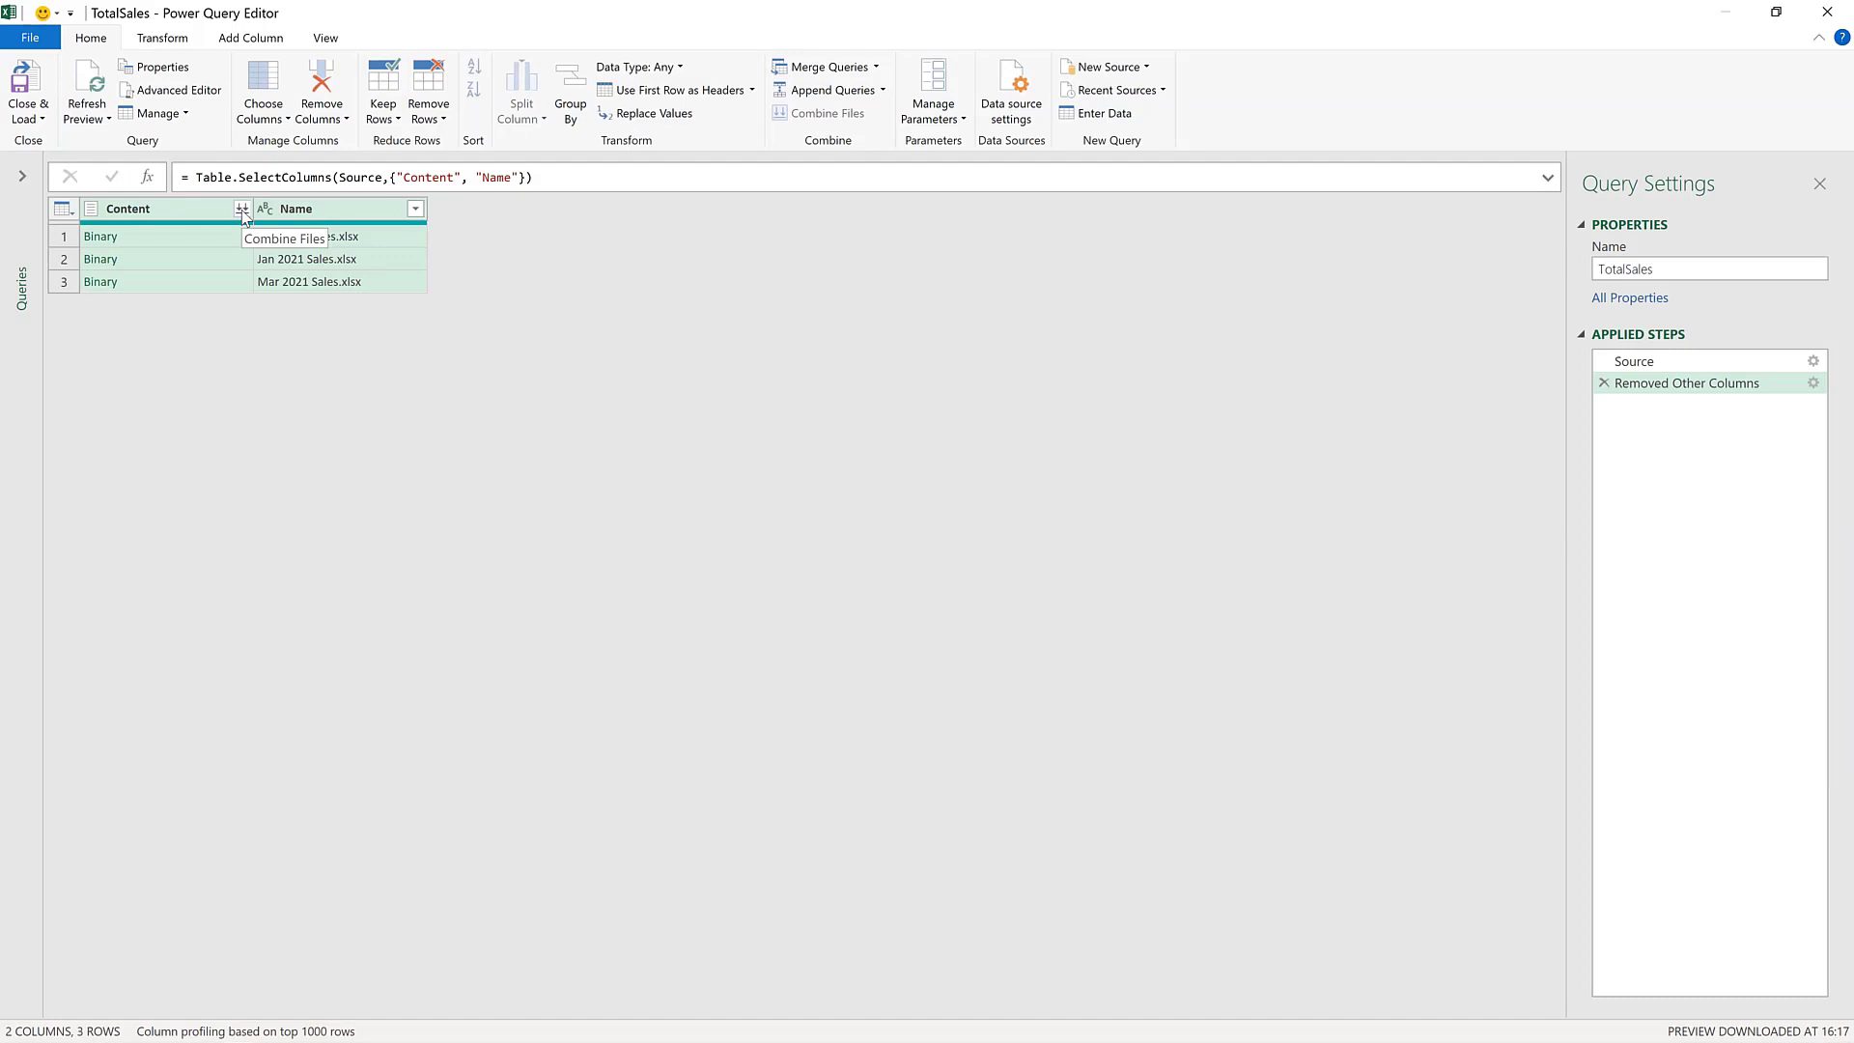
# - Combine the files in the Content column, using the first file as sample and extracting the Data object
pyautogui.click(235, 209)
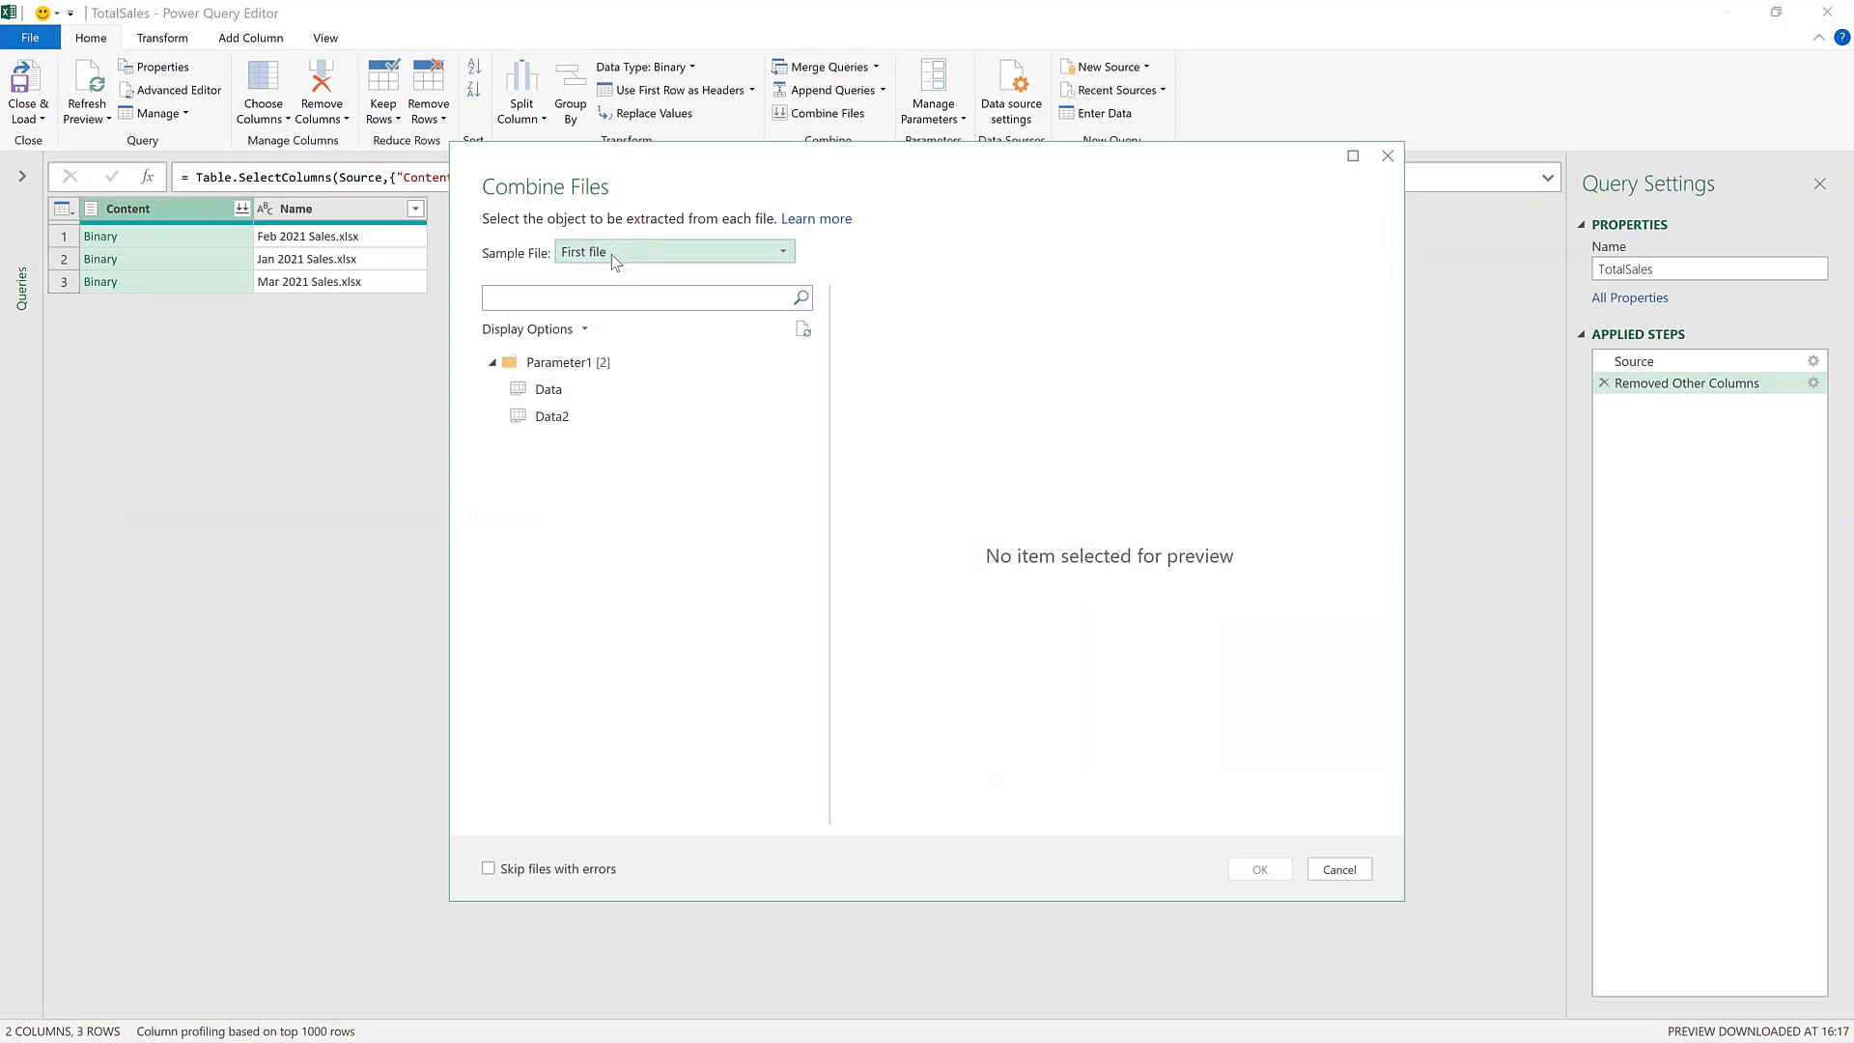
pyautogui.click(554, 394)
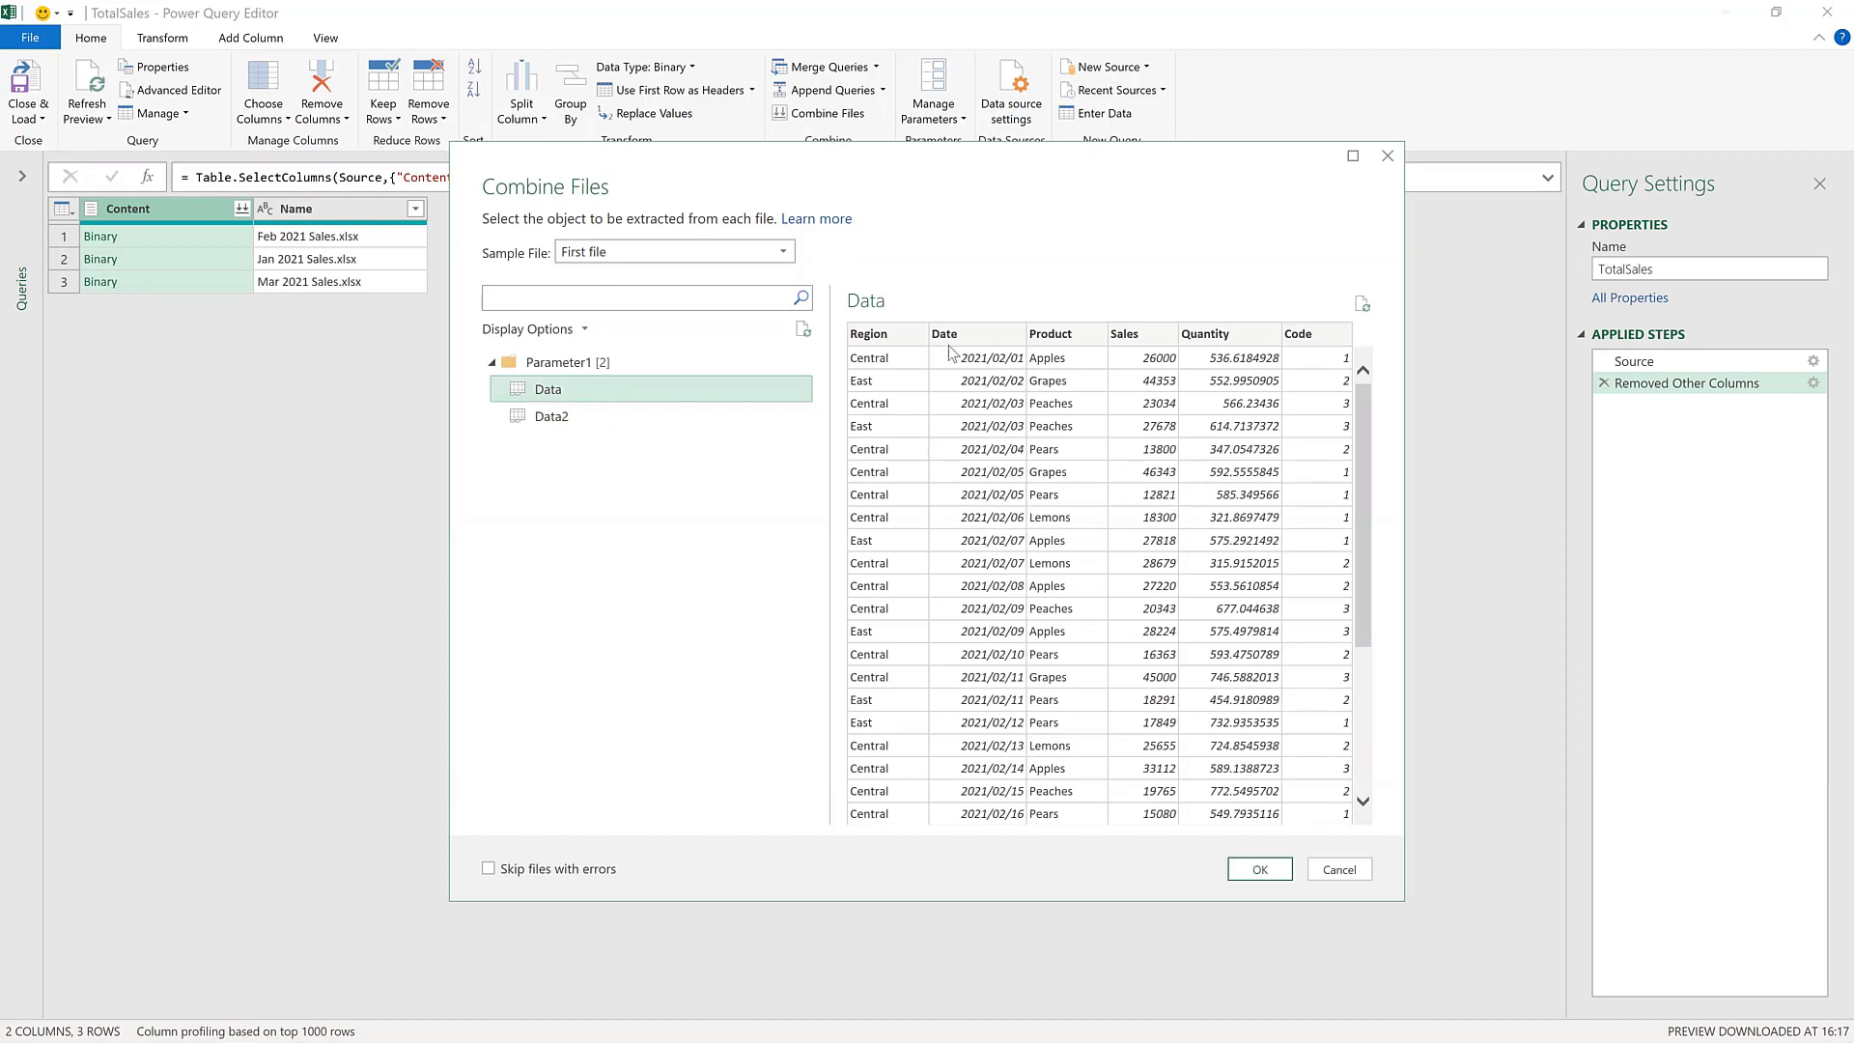
pyautogui.click(1258, 870)
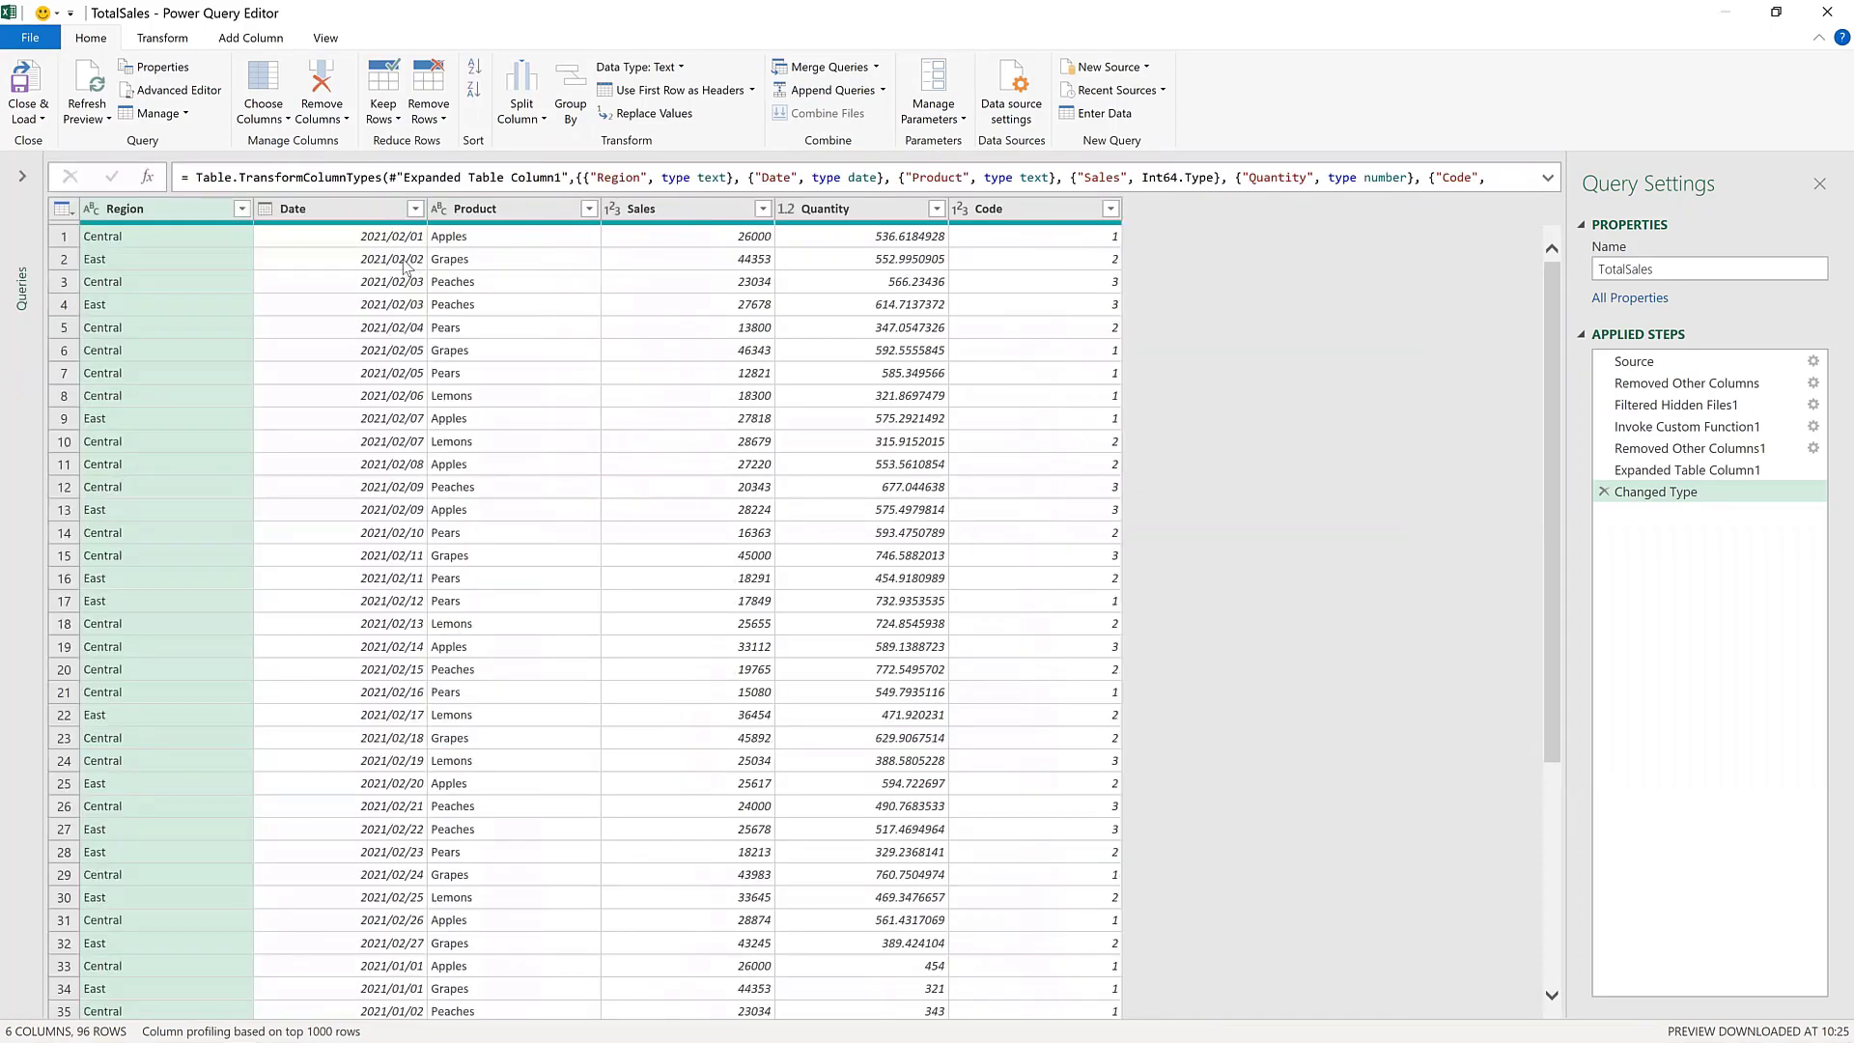
# - Look through the combined monthly rows and sort them by Date in ascending order
pyautogui.scroll(-5, 411, 289)
pyautogui.scroll(-9, 407, 307)
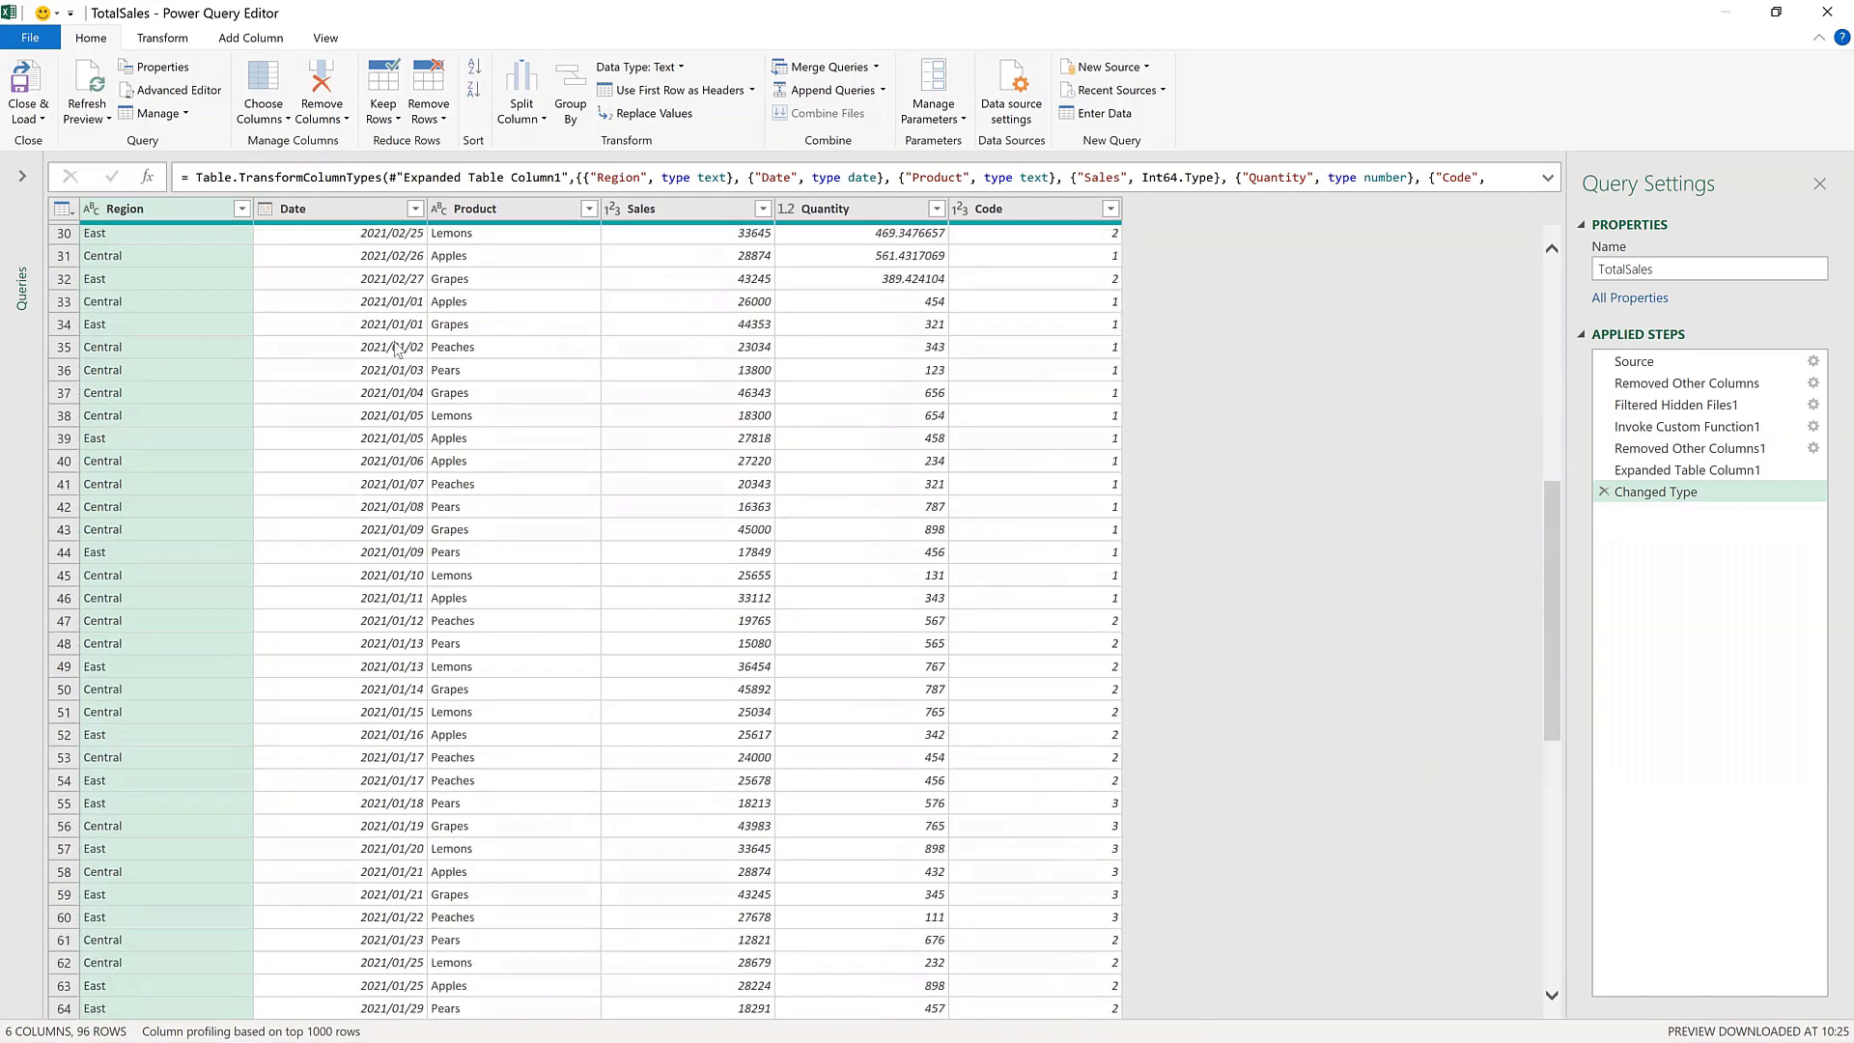
pyautogui.scroll(-6, 410, 512)
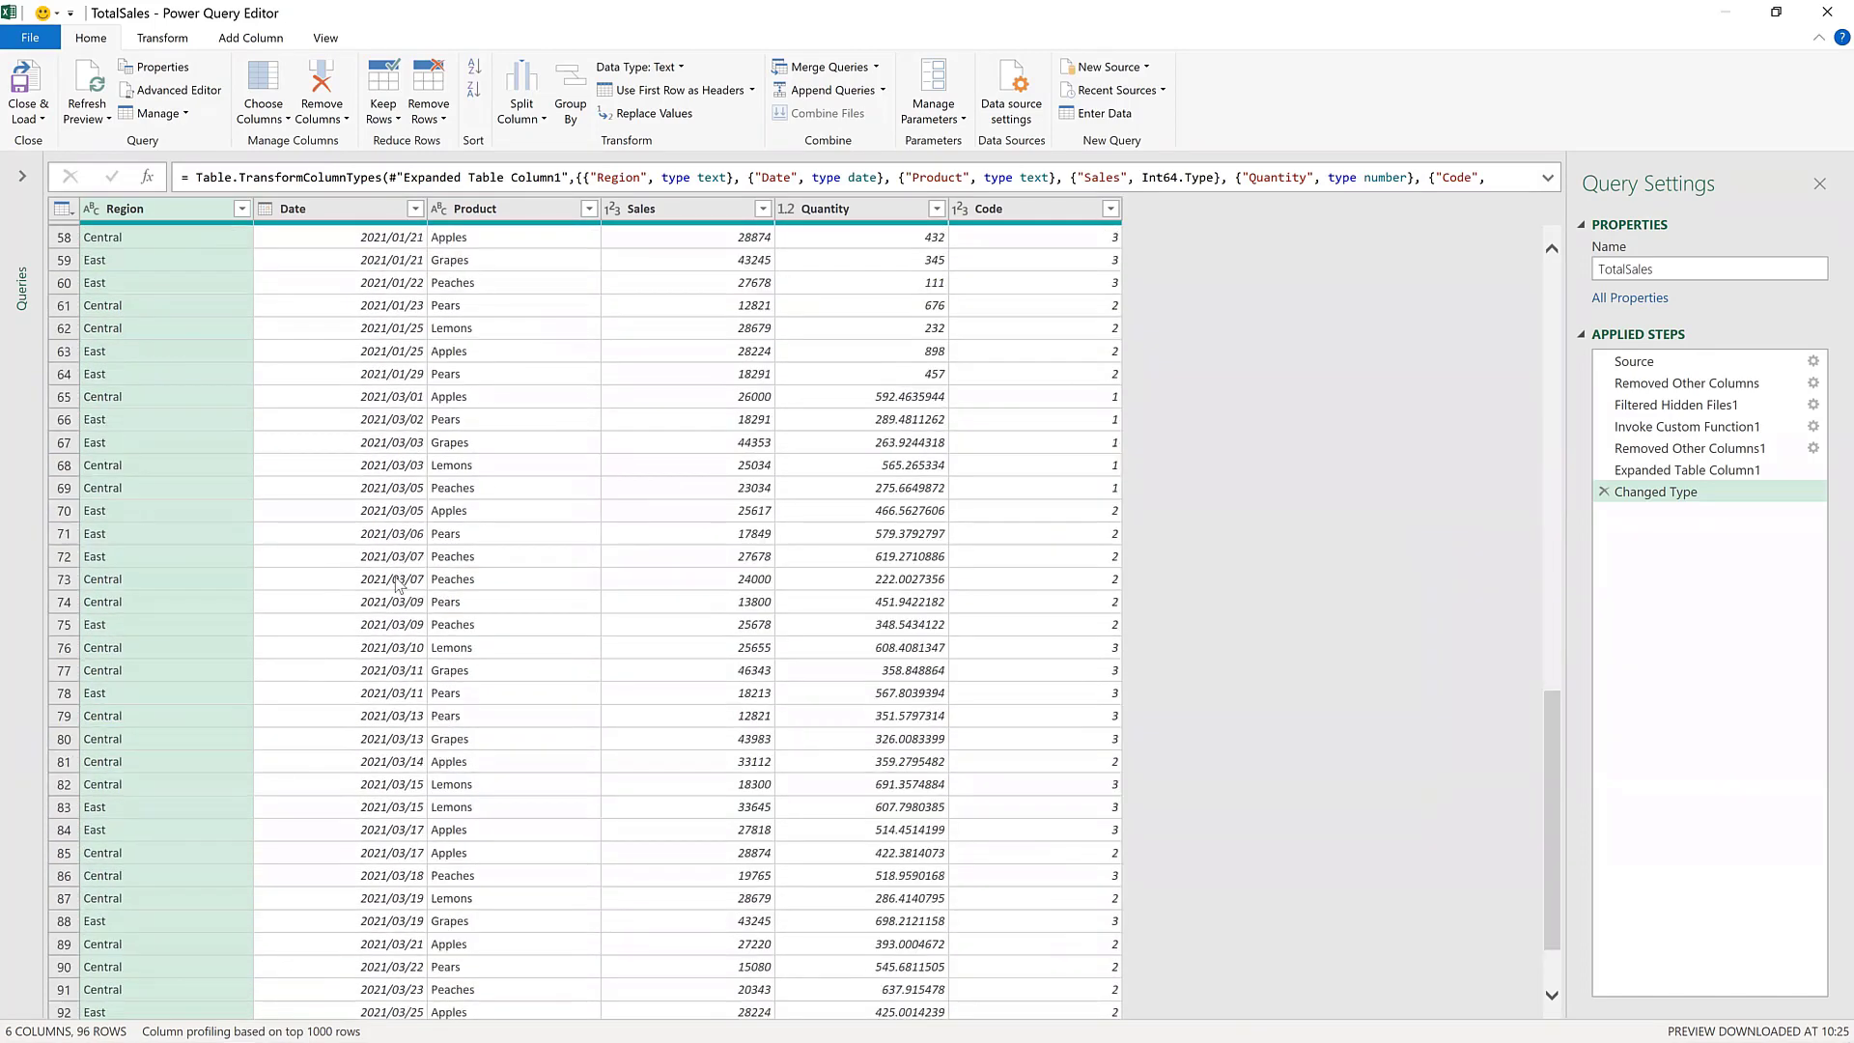
pyautogui.scroll(20, 397, 584)
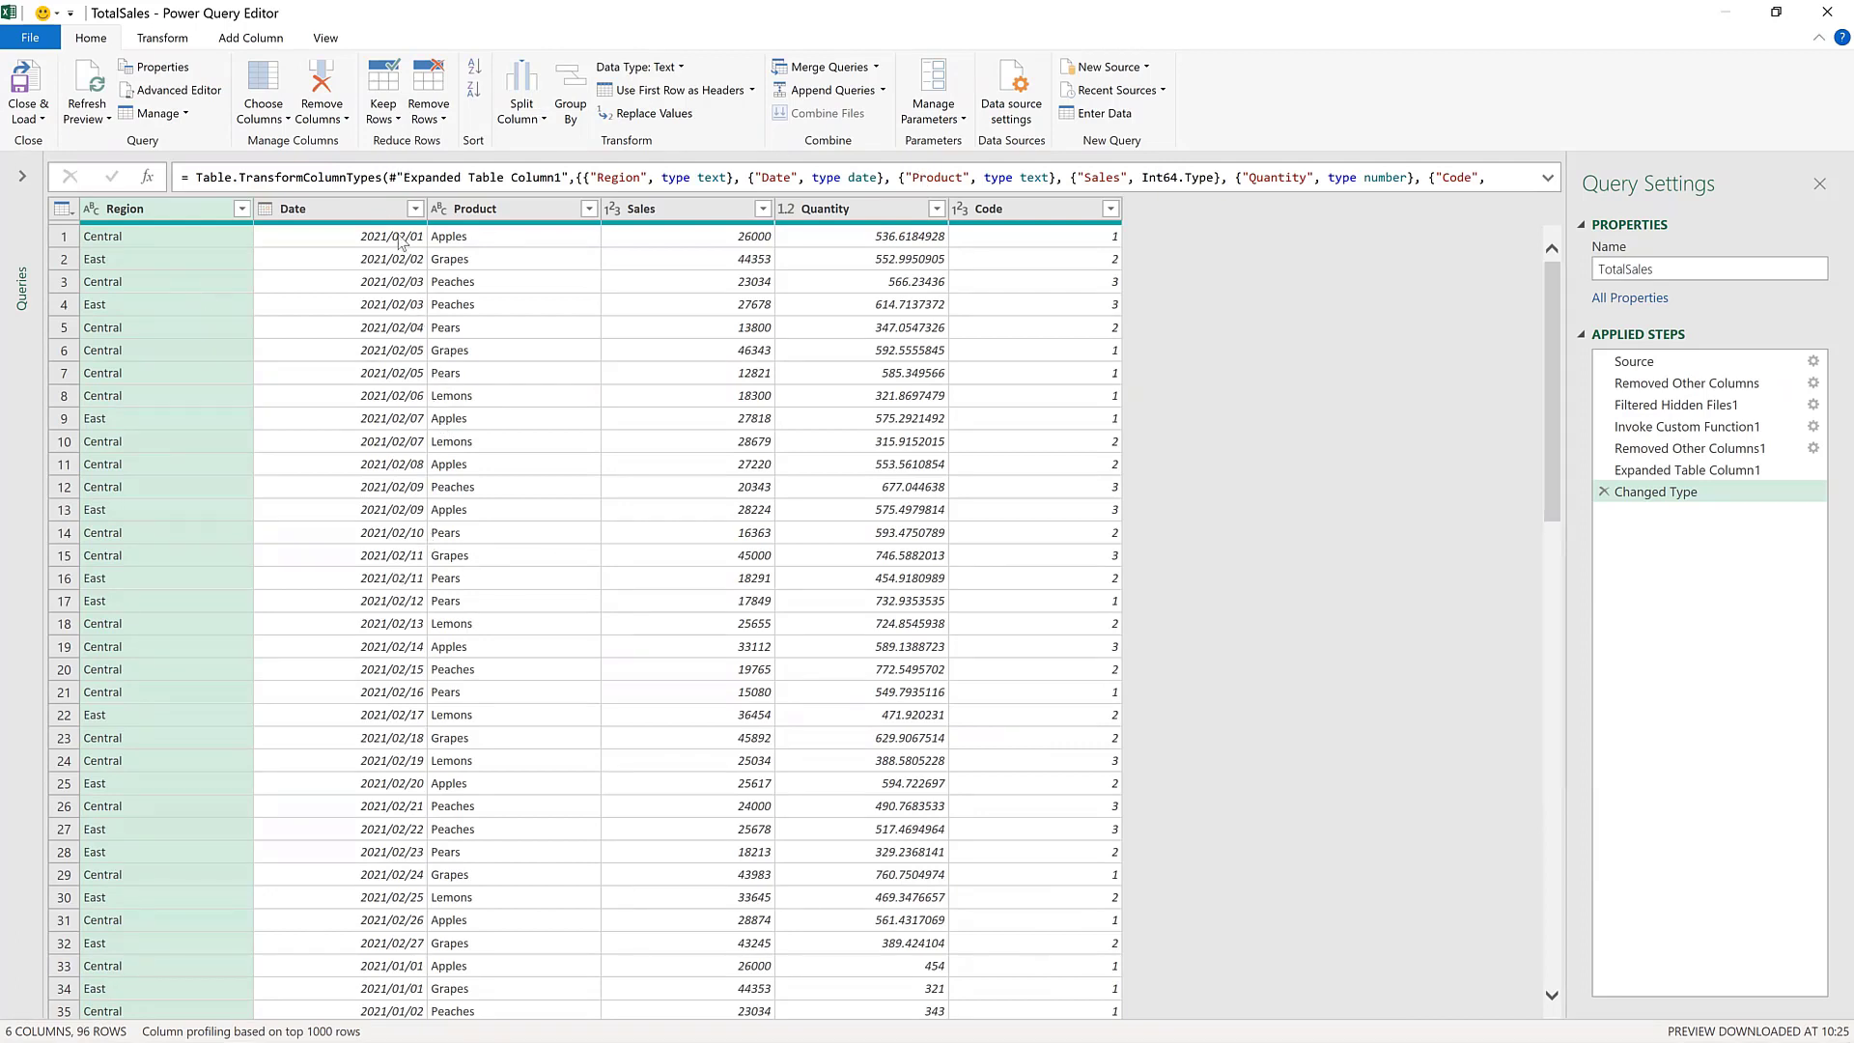
pyautogui.click(416, 209)
pyautogui.click(253, 238)
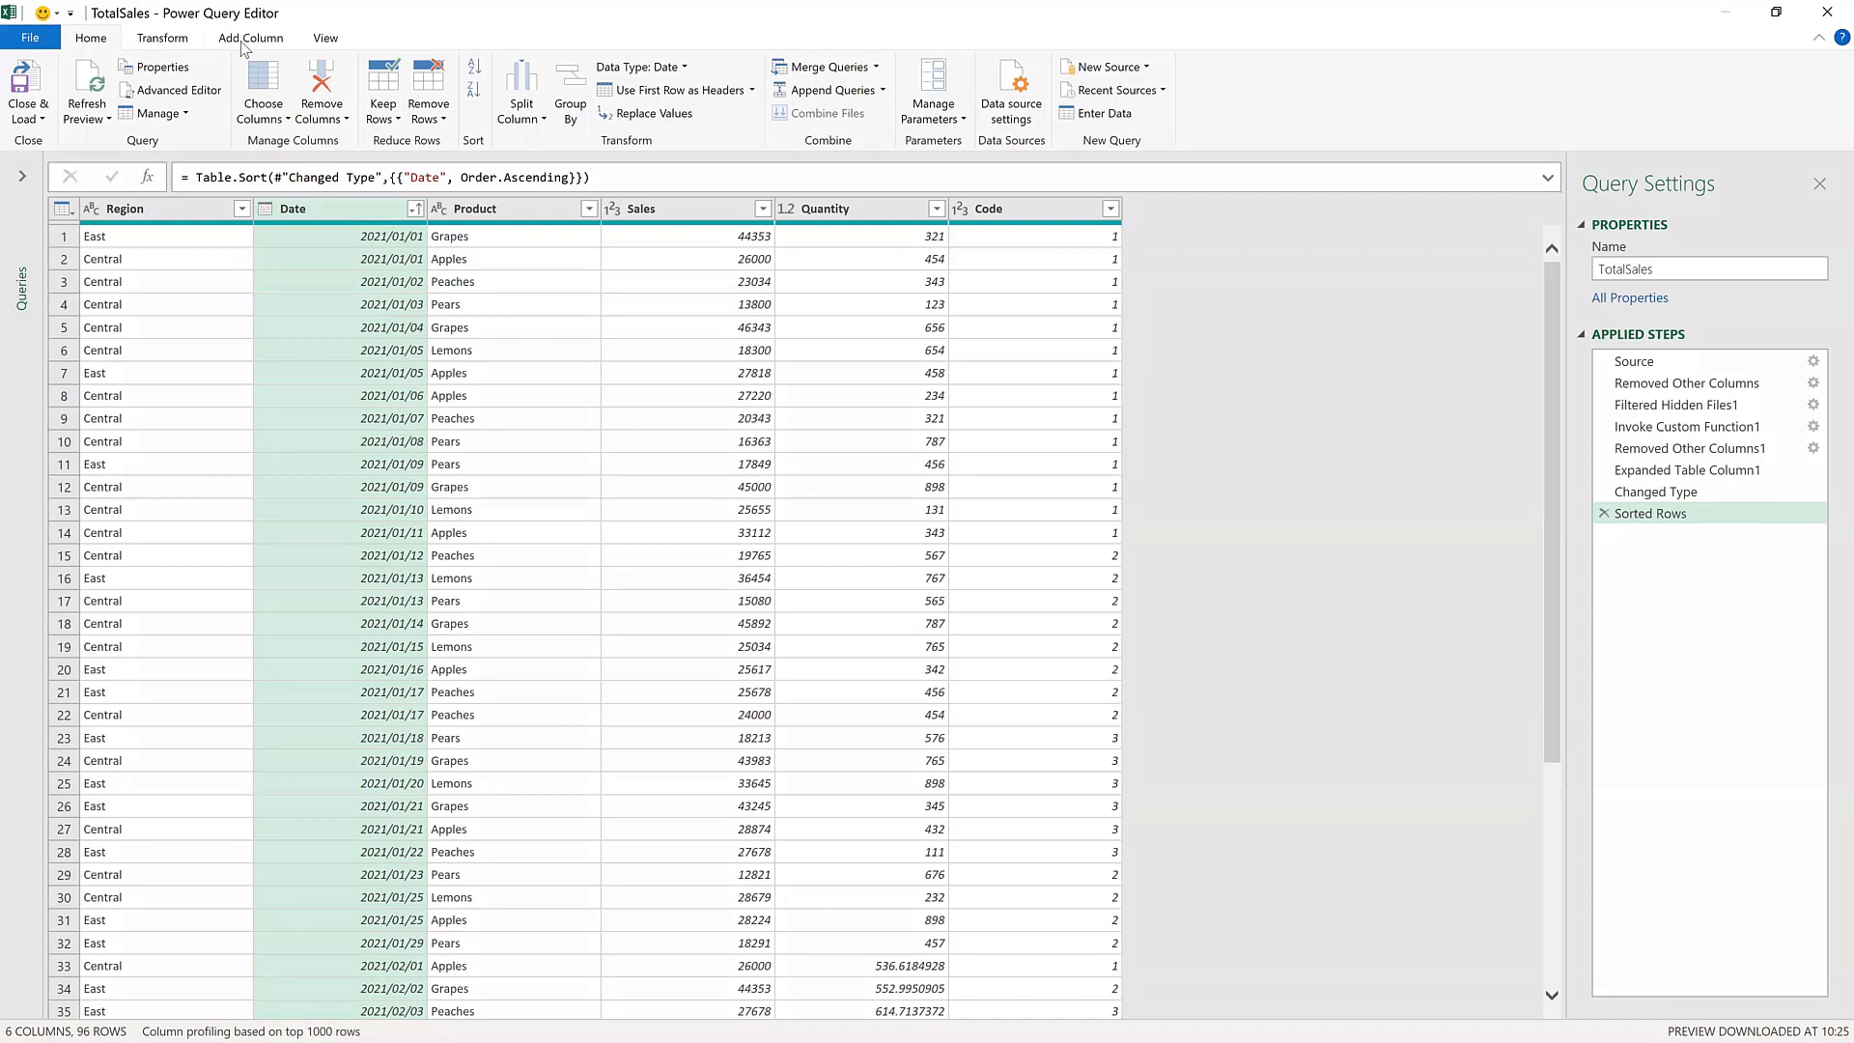
# - Start a custom column for the combined sales table and name it TotalSales
pyautogui.scroll(-1, 242, 43)
pyautogui.scroll(-1, 242, 43)
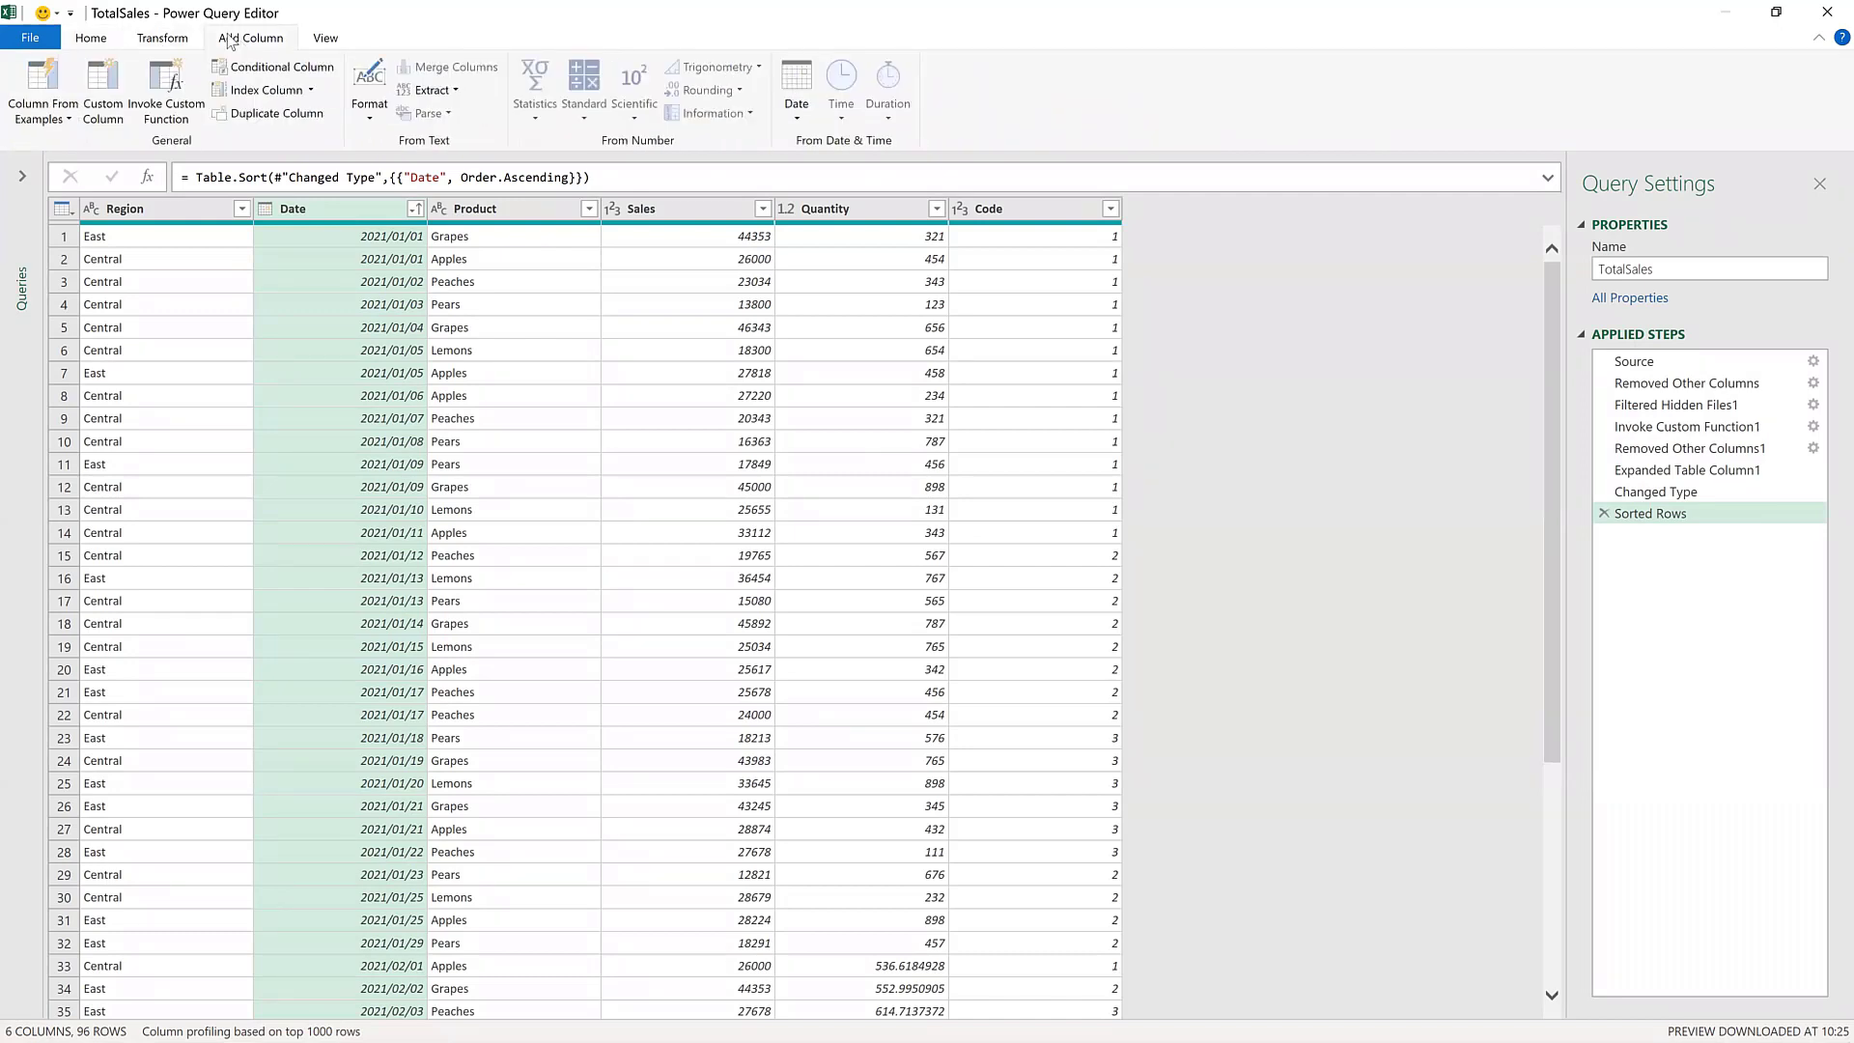
pyautogui.click(176, 44)
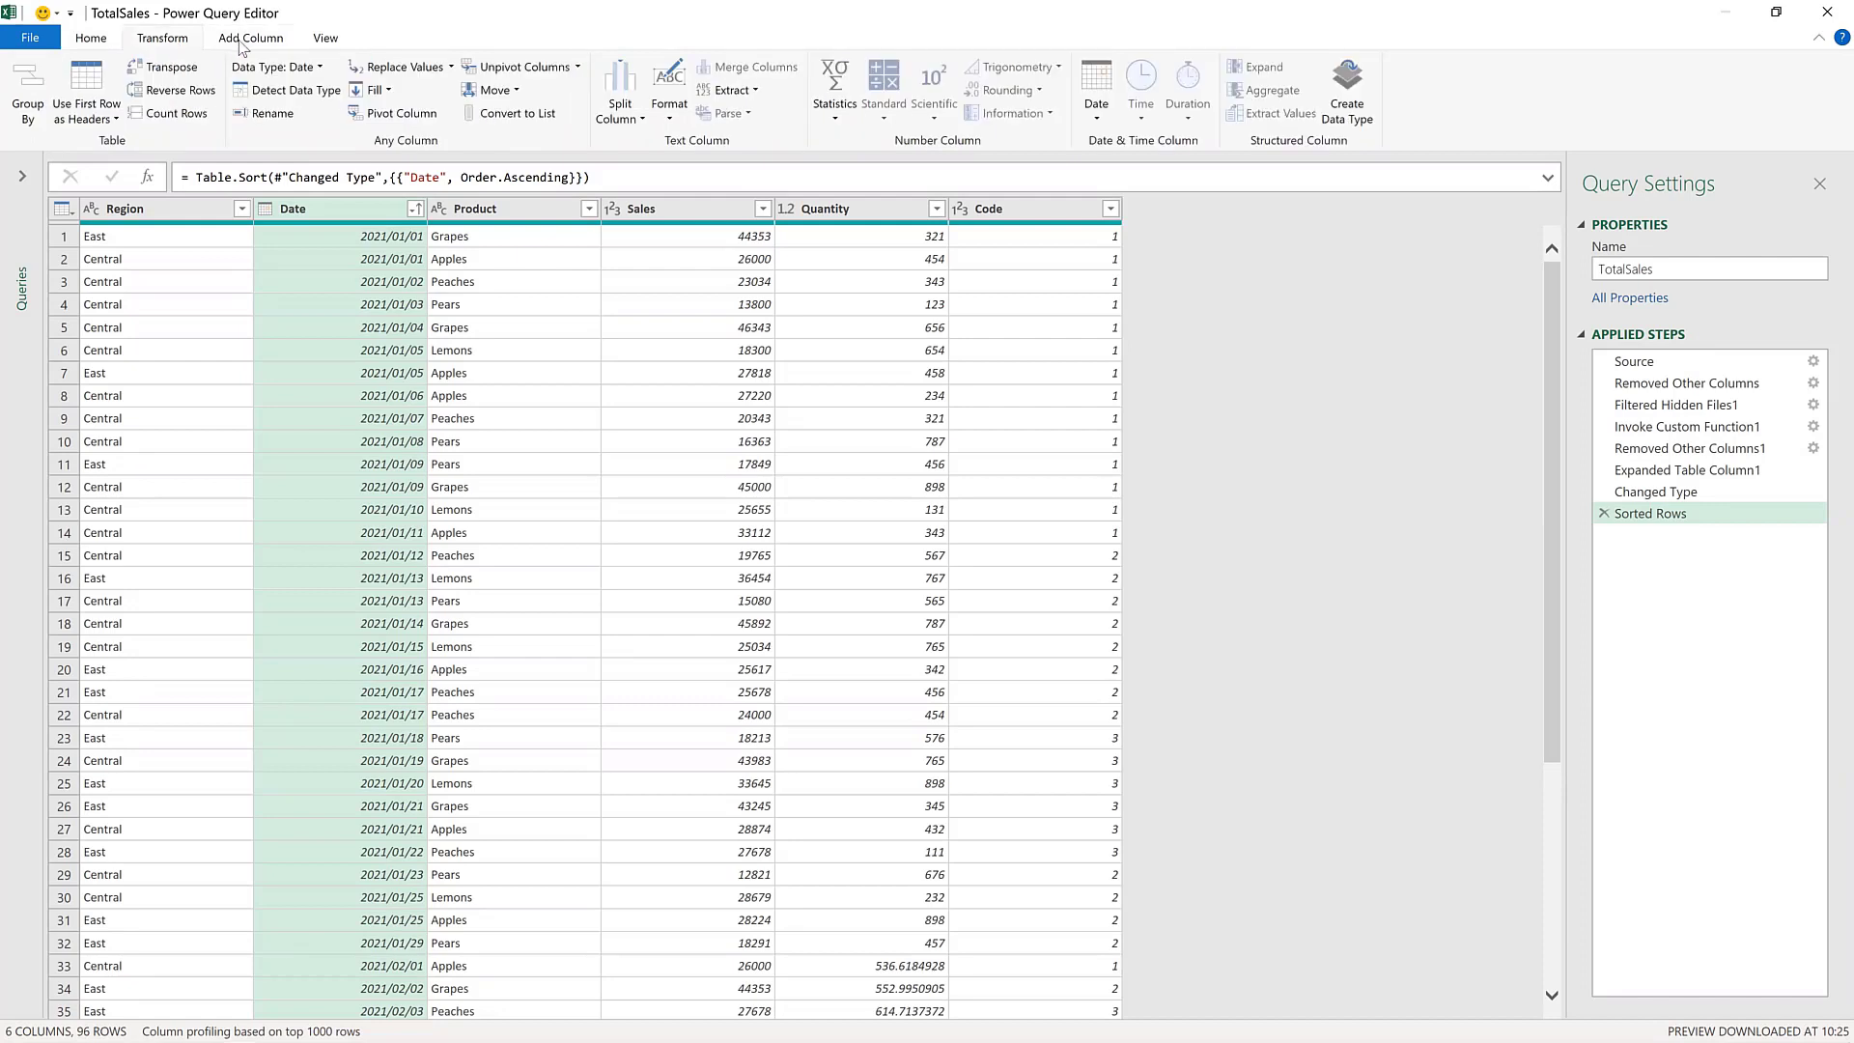
pyautogui.click(178, 39)
pyautogui.click(248, 41)
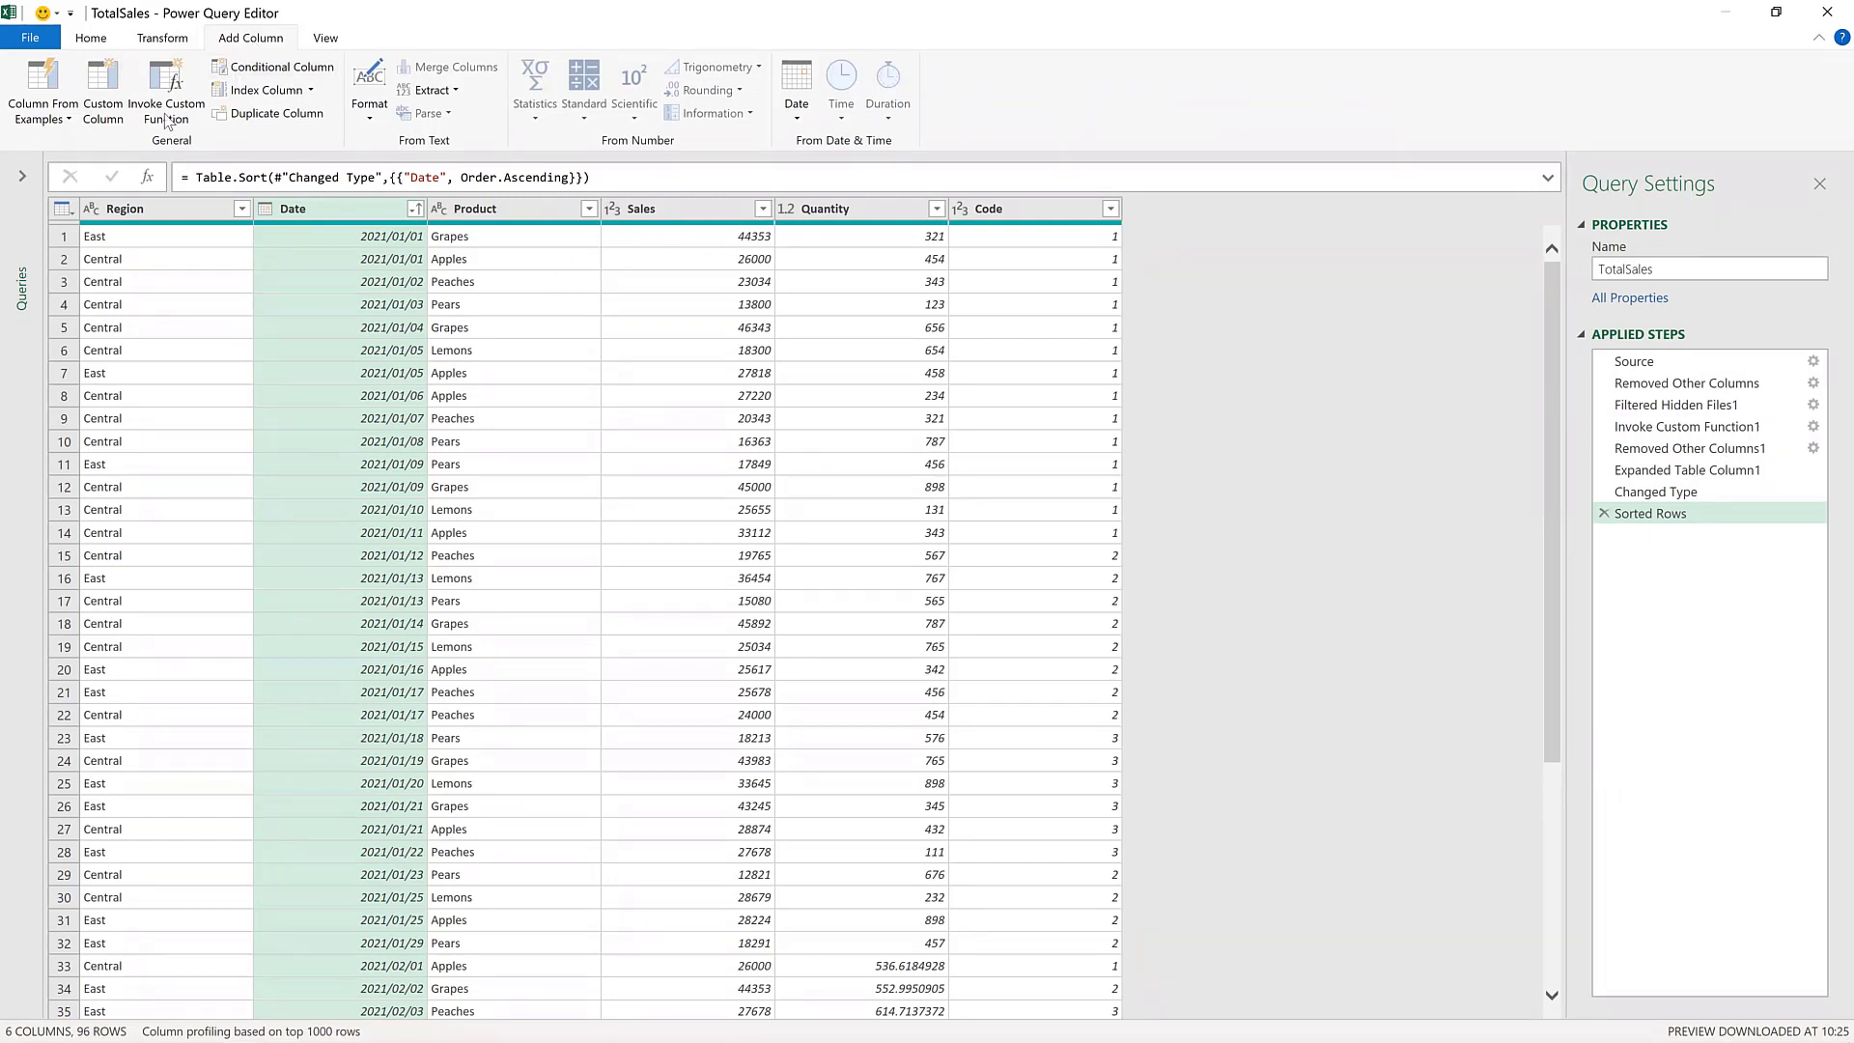
pyautogui.click(104, 119)
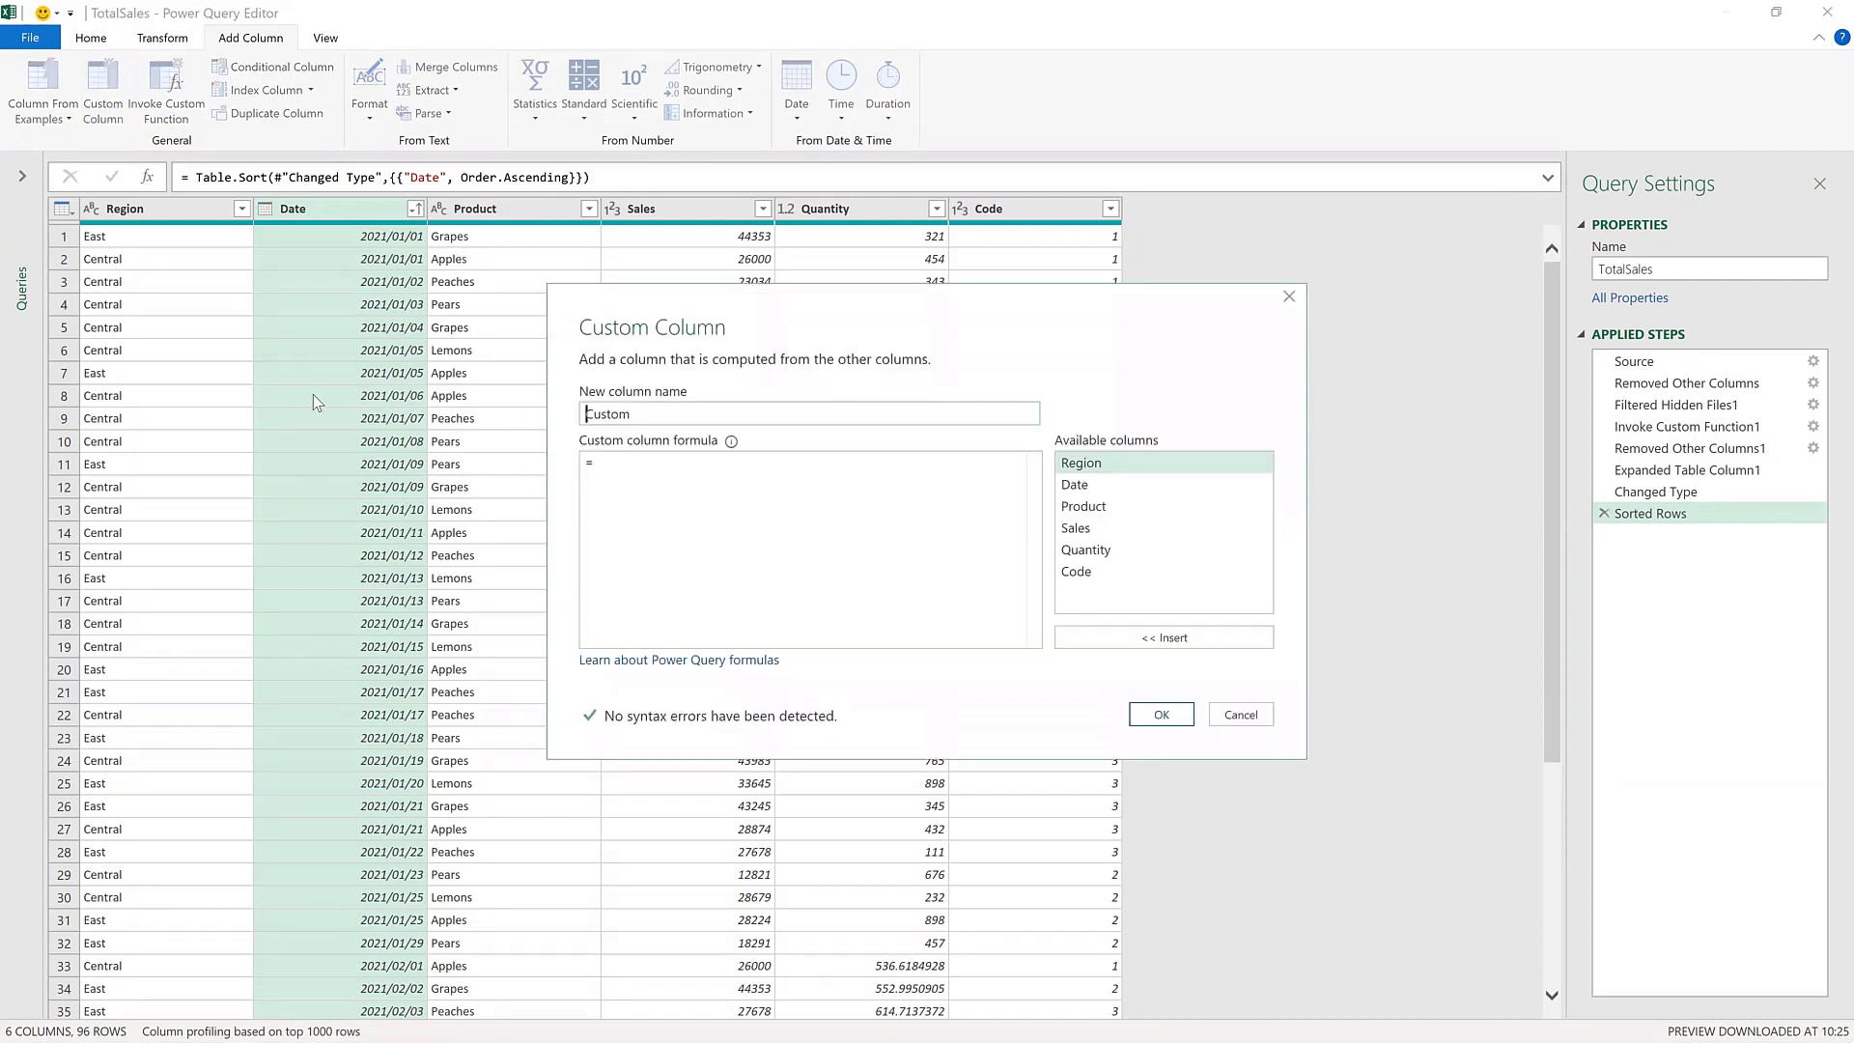
pyautogui.write('TotalSales')
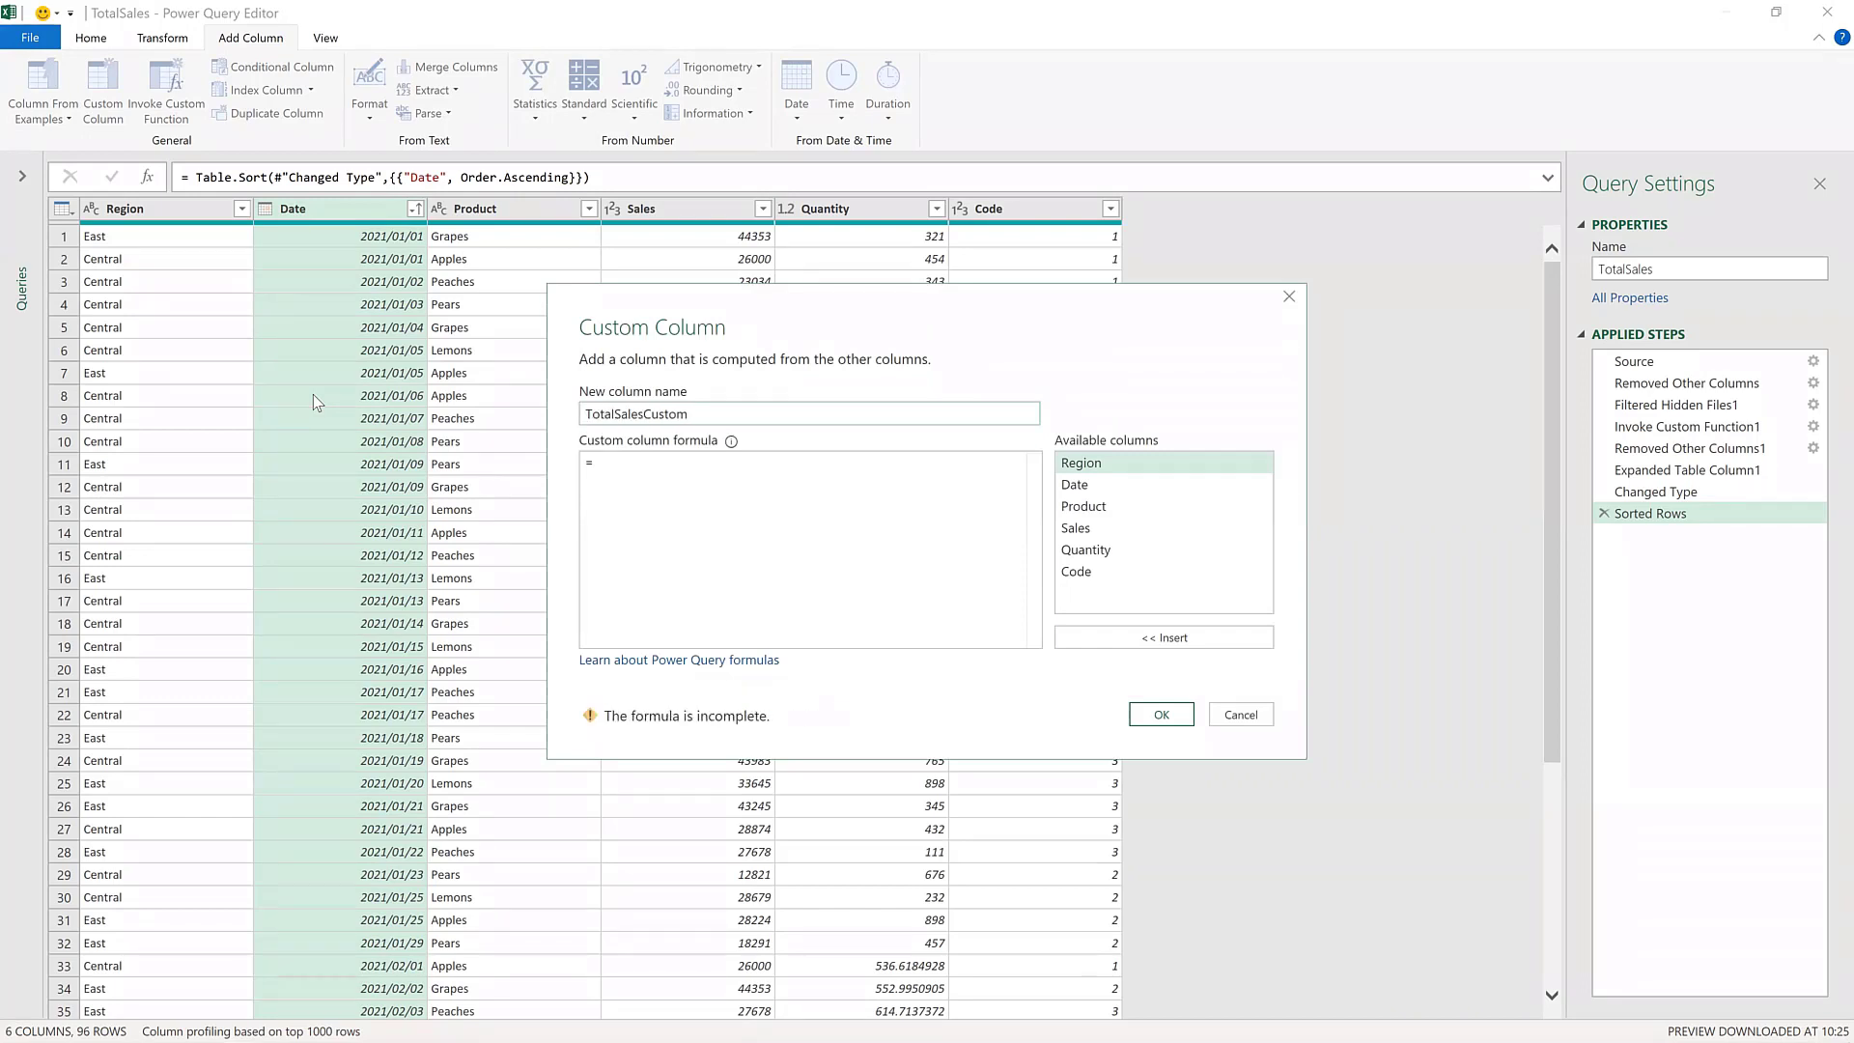
pyautogui.press('Delete')
pyautogui.press('Delete')
pyautogui.press('Delete')
pyautogui.press('Delete')
pyautogui.press('Delete')
pyautogui.press('Delete')
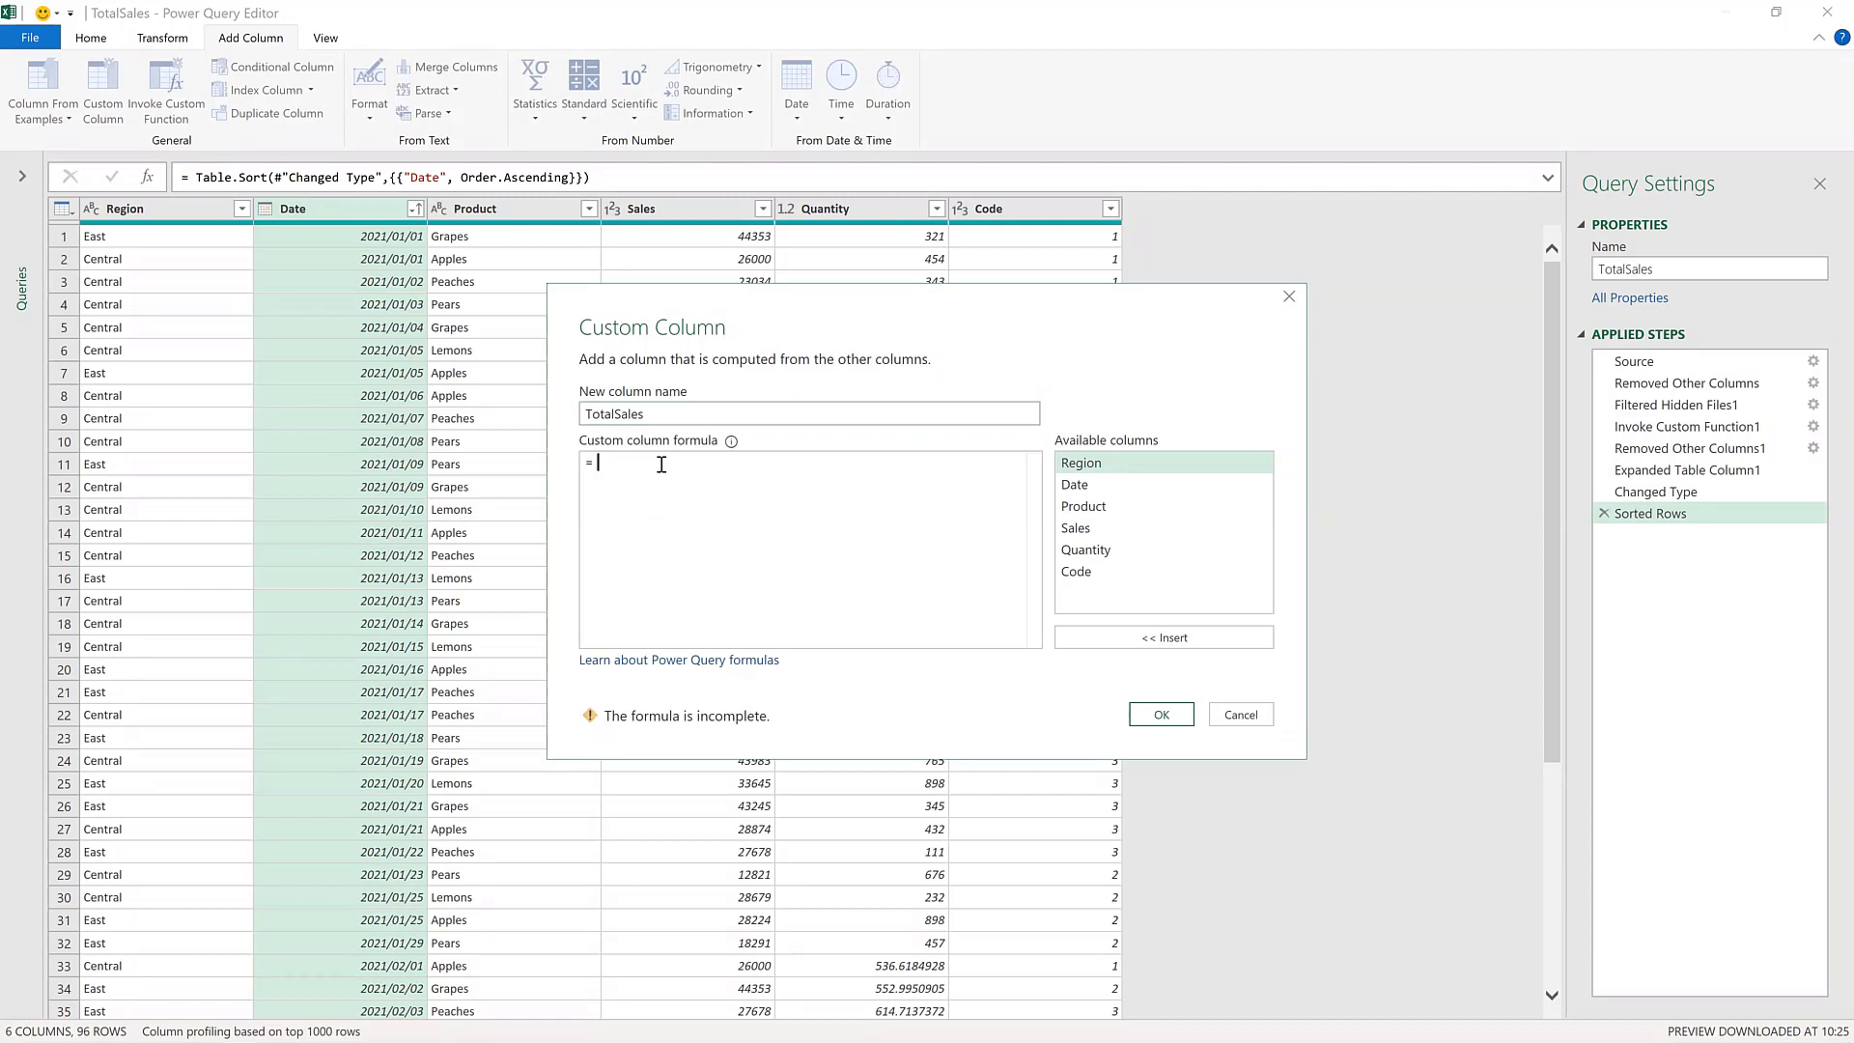
# - Set the custom column formula to [Sales]*[Quantity] and add the column
pyautogui.doubleClick(1078, 529)
pyautogui.write('*')
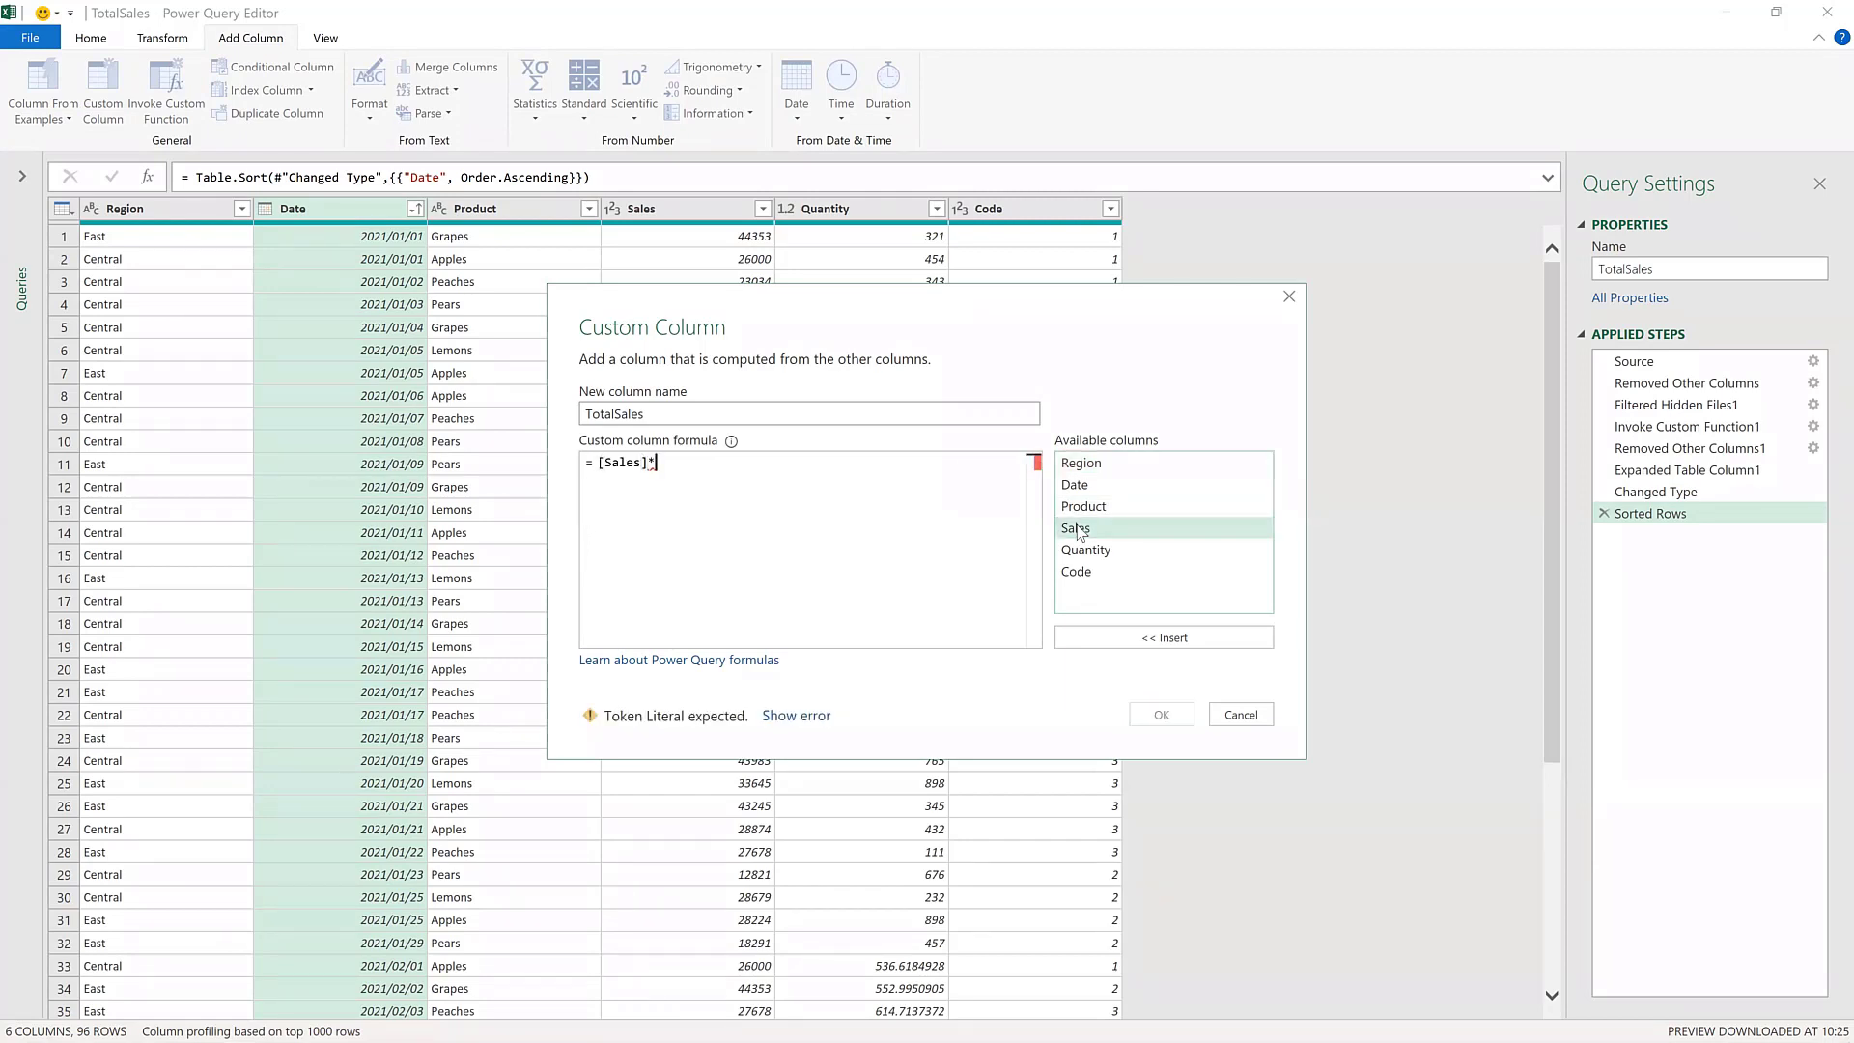
pyautogui.doubleClick(1086, 551)
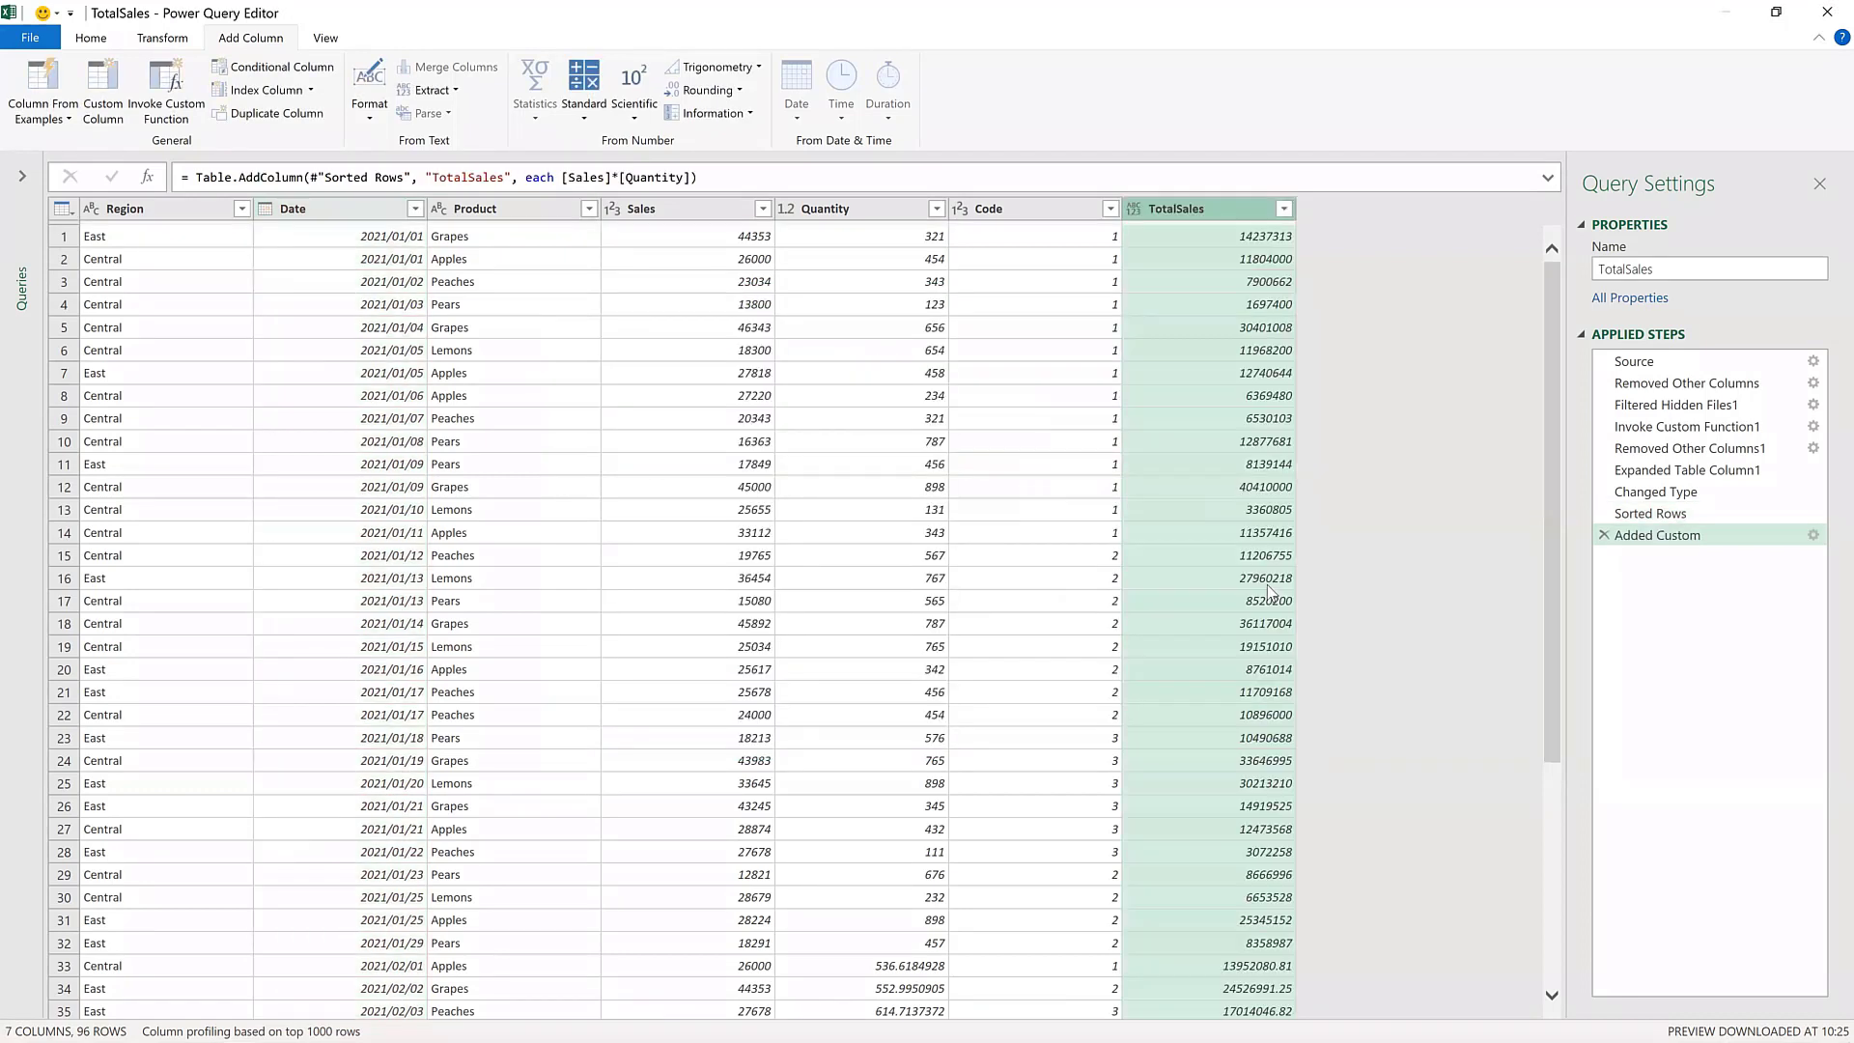
# - Set the data type of the TotalSales column to Decimal Number and look through its values
pyautogui.click(1130, 206)
pyautogui.click(1173, 231)
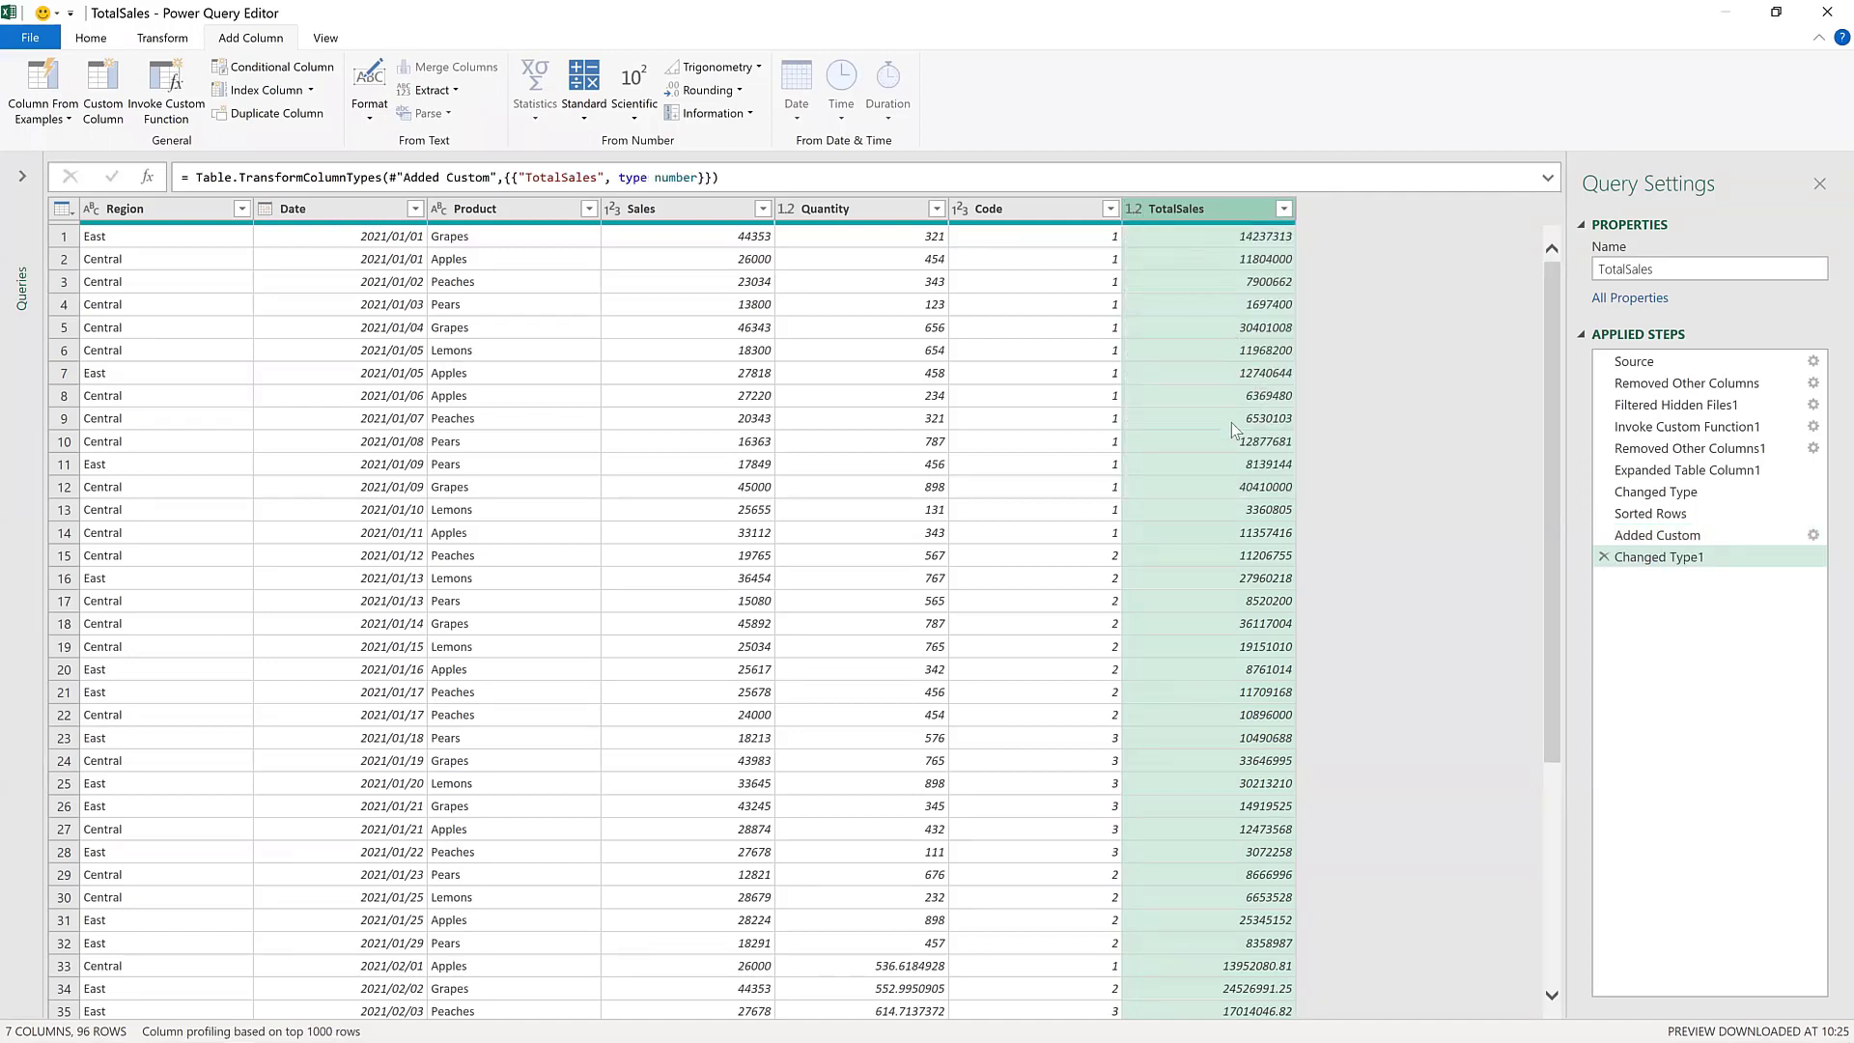
pyautogui.scroll(-4, 1150, 329)
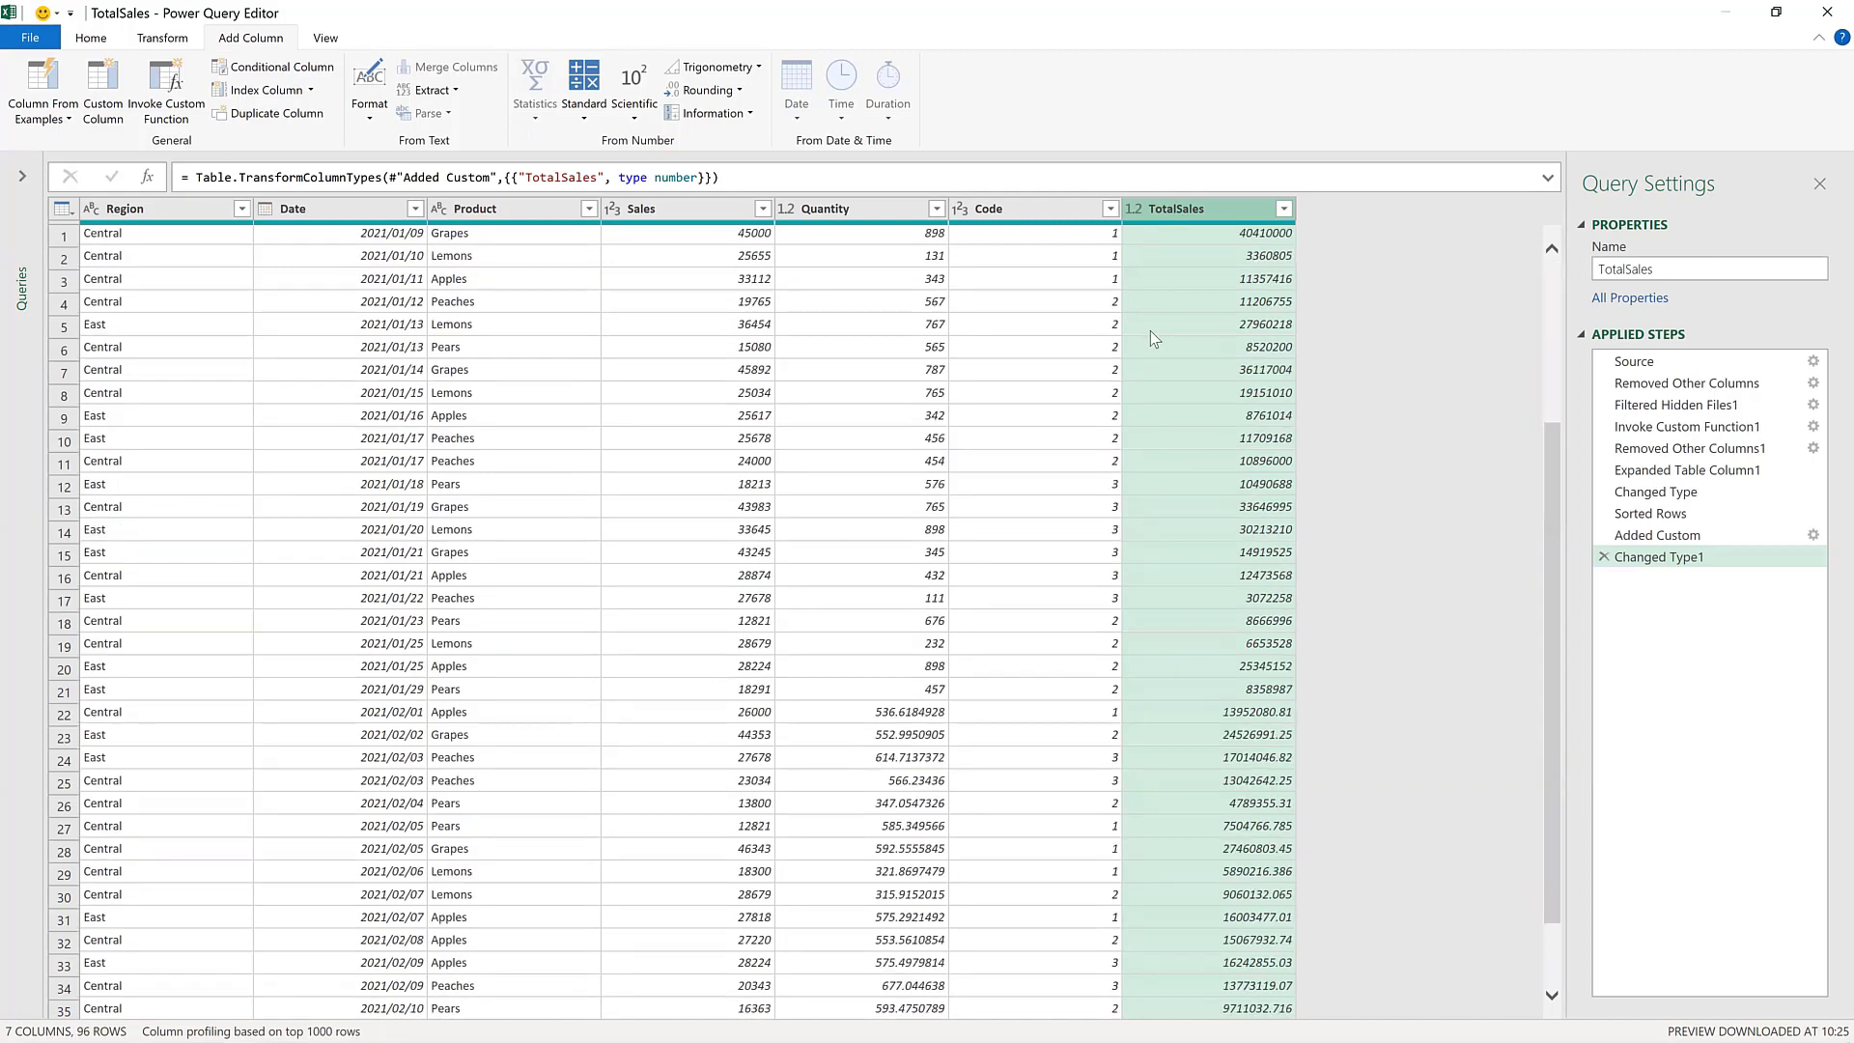
pyautogui.scroll(-1, 1151, 332)
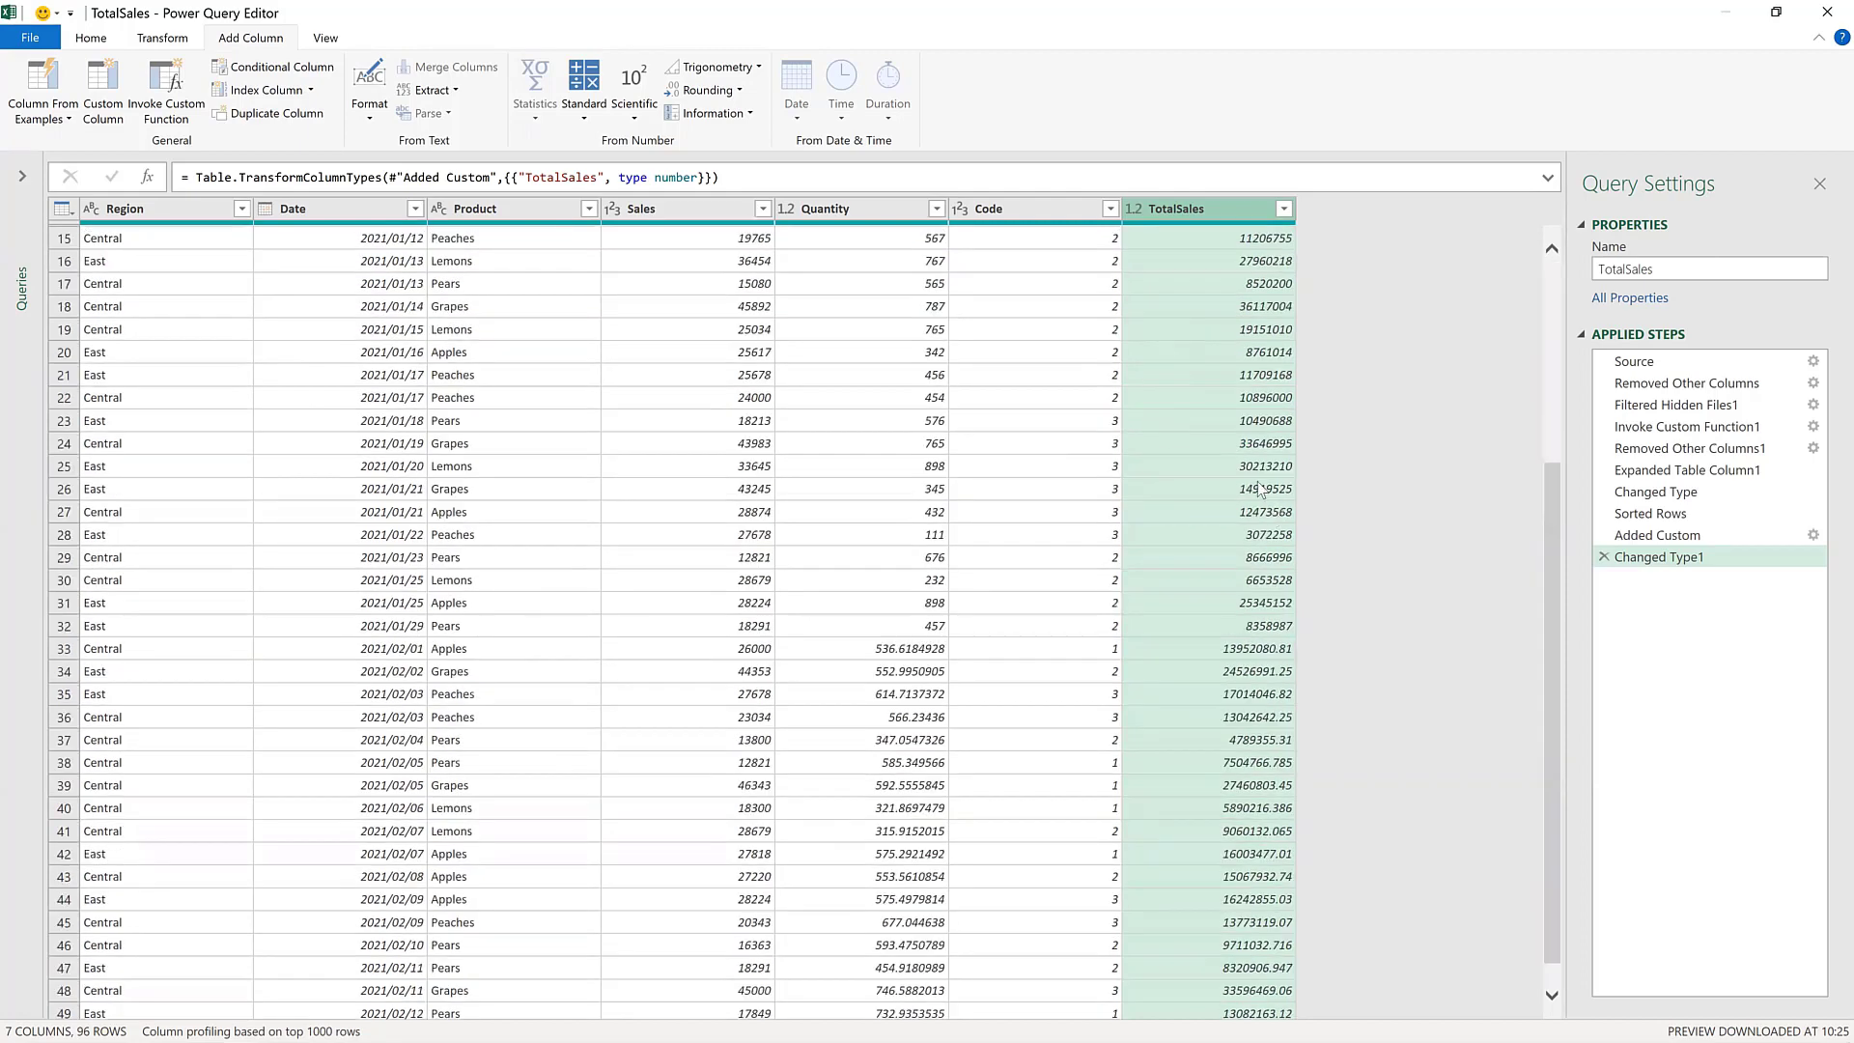
pyautogui.scroll(-9, 1260, 487)
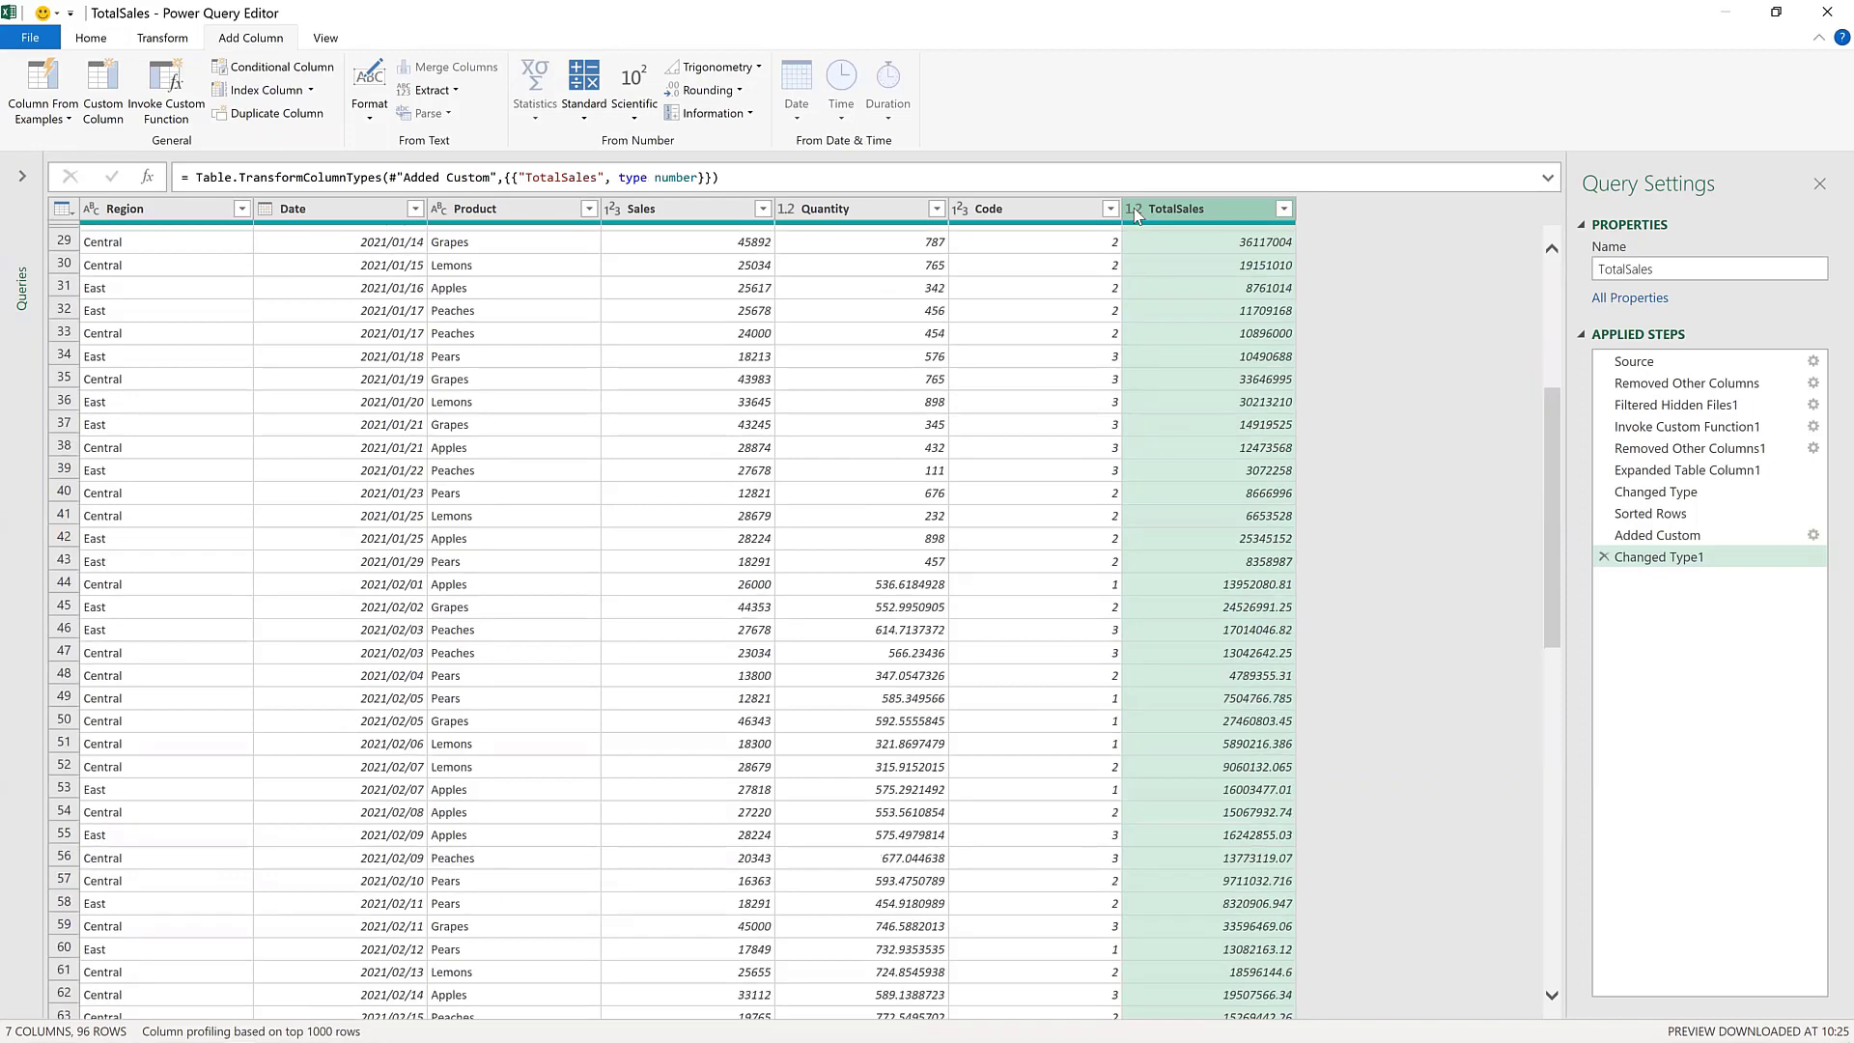
# - Review the available data types for the TotalSales and Date columns without changing them
pyautogui.click(1134, 209)
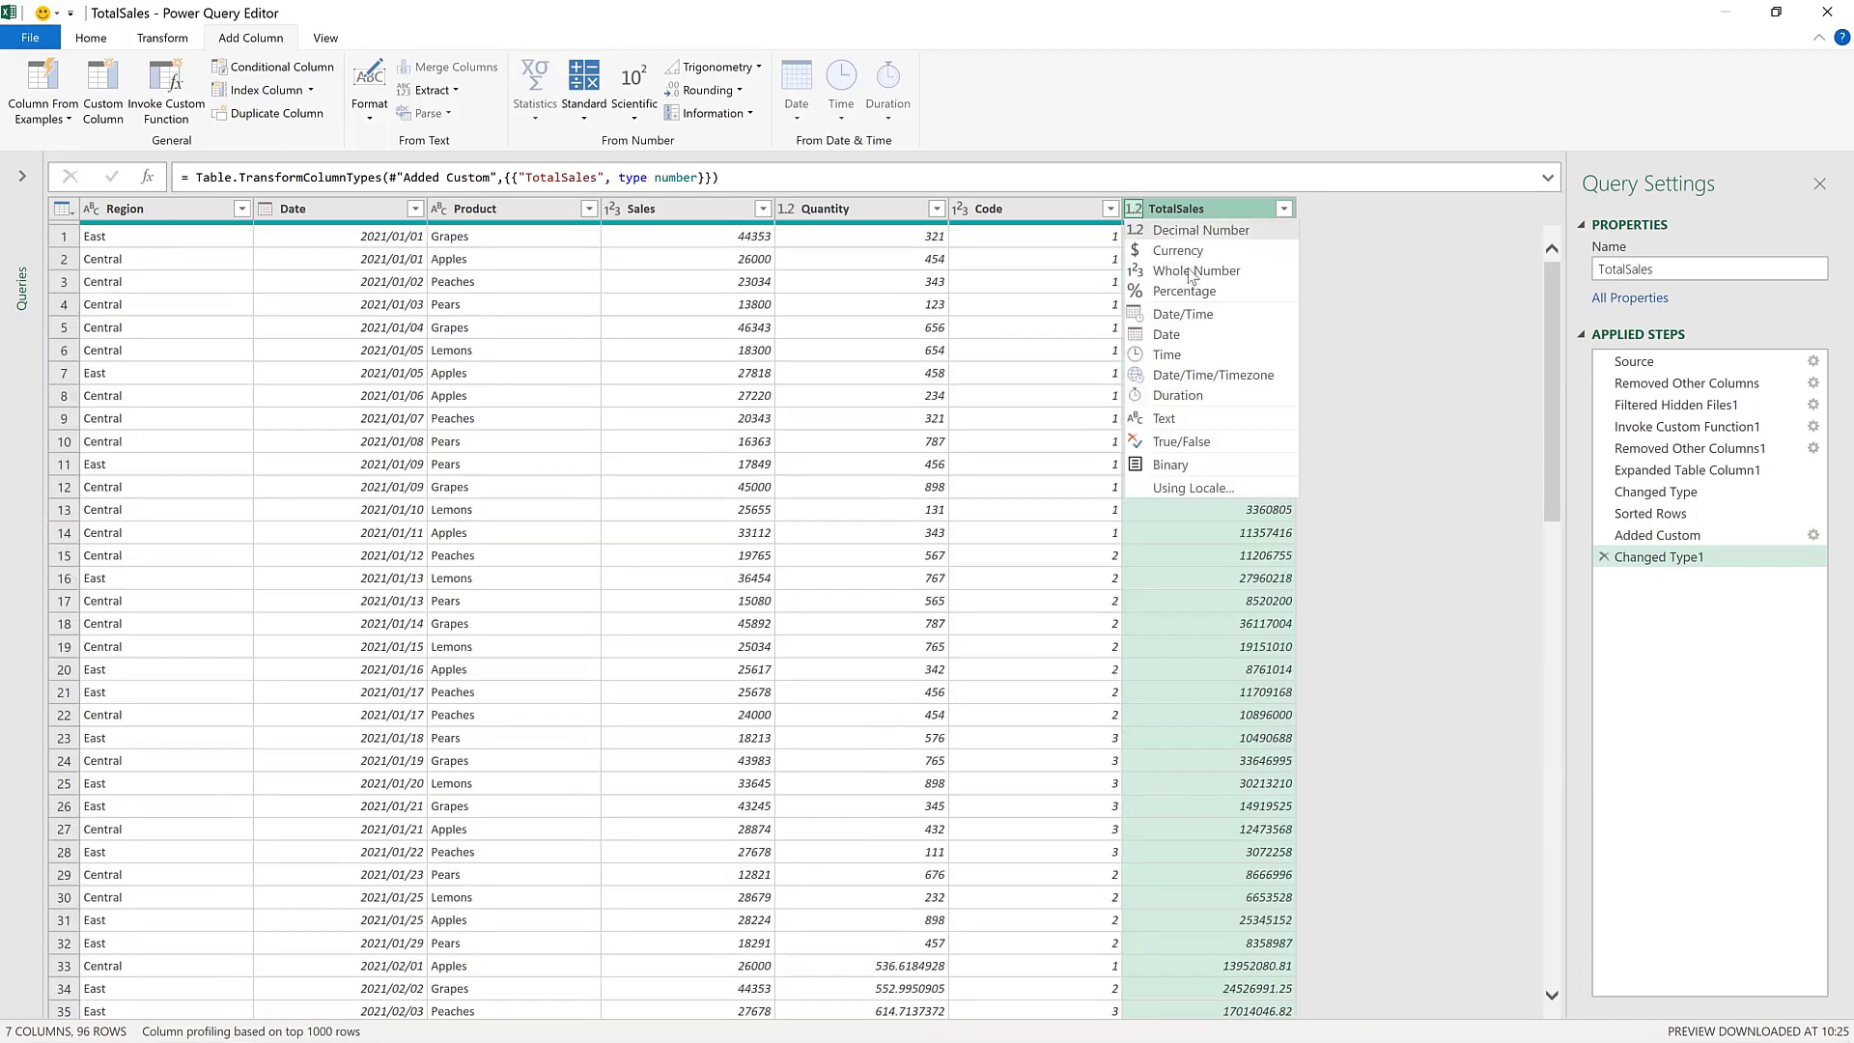
pyautogui.click(1035, 219)
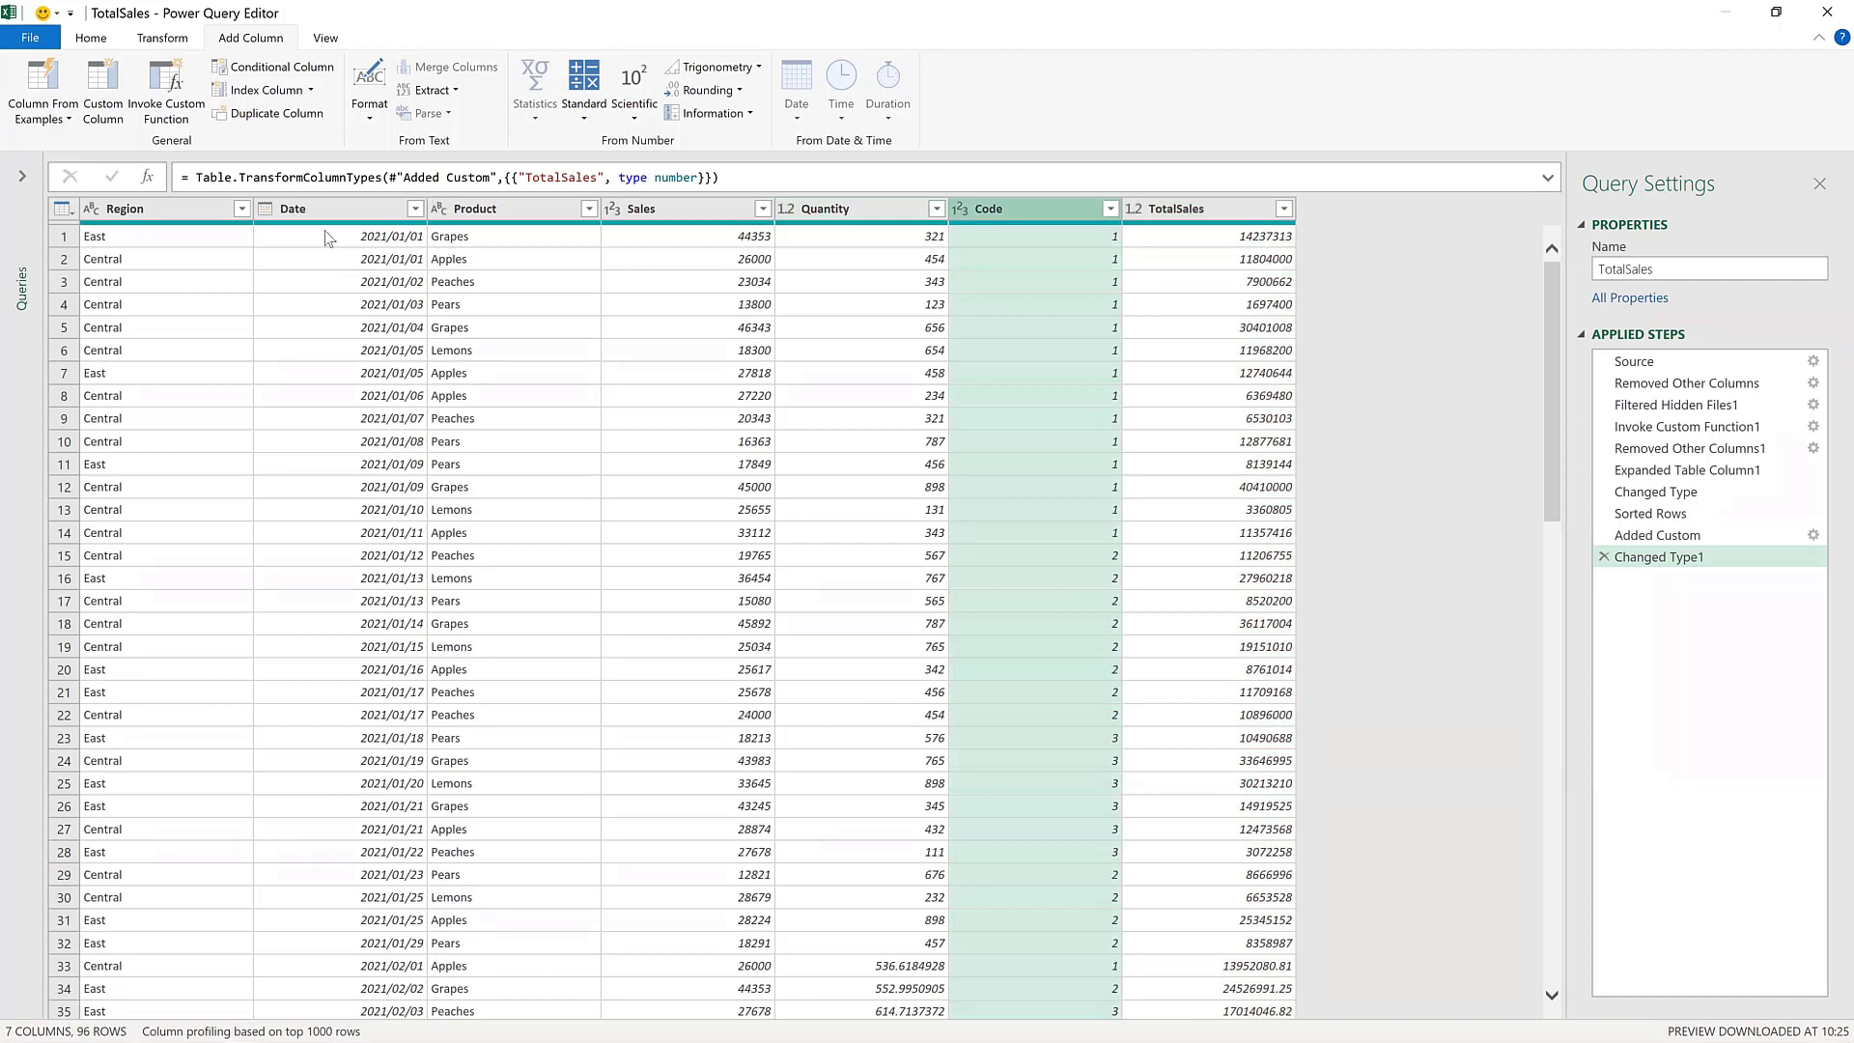
pyautogui.click(265, 210)
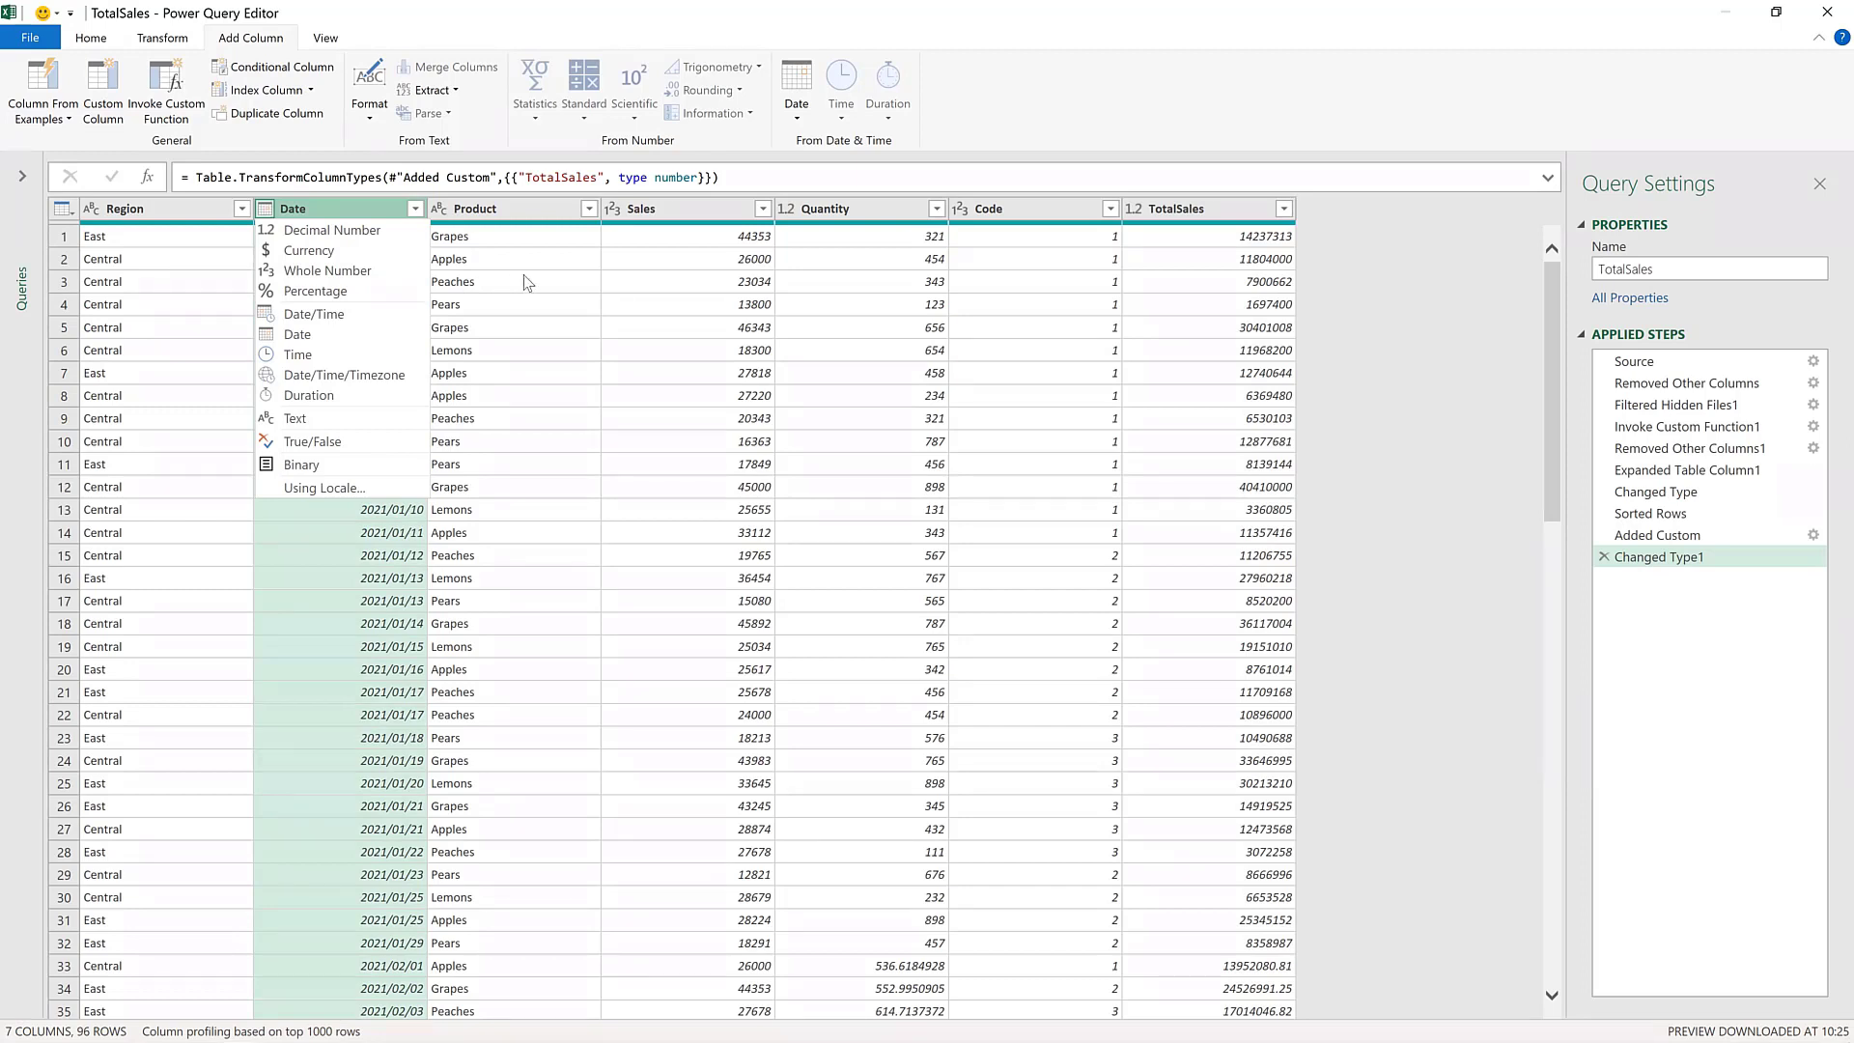
pyautogui.click(619, 291)
pyautogui.click(617, 284)
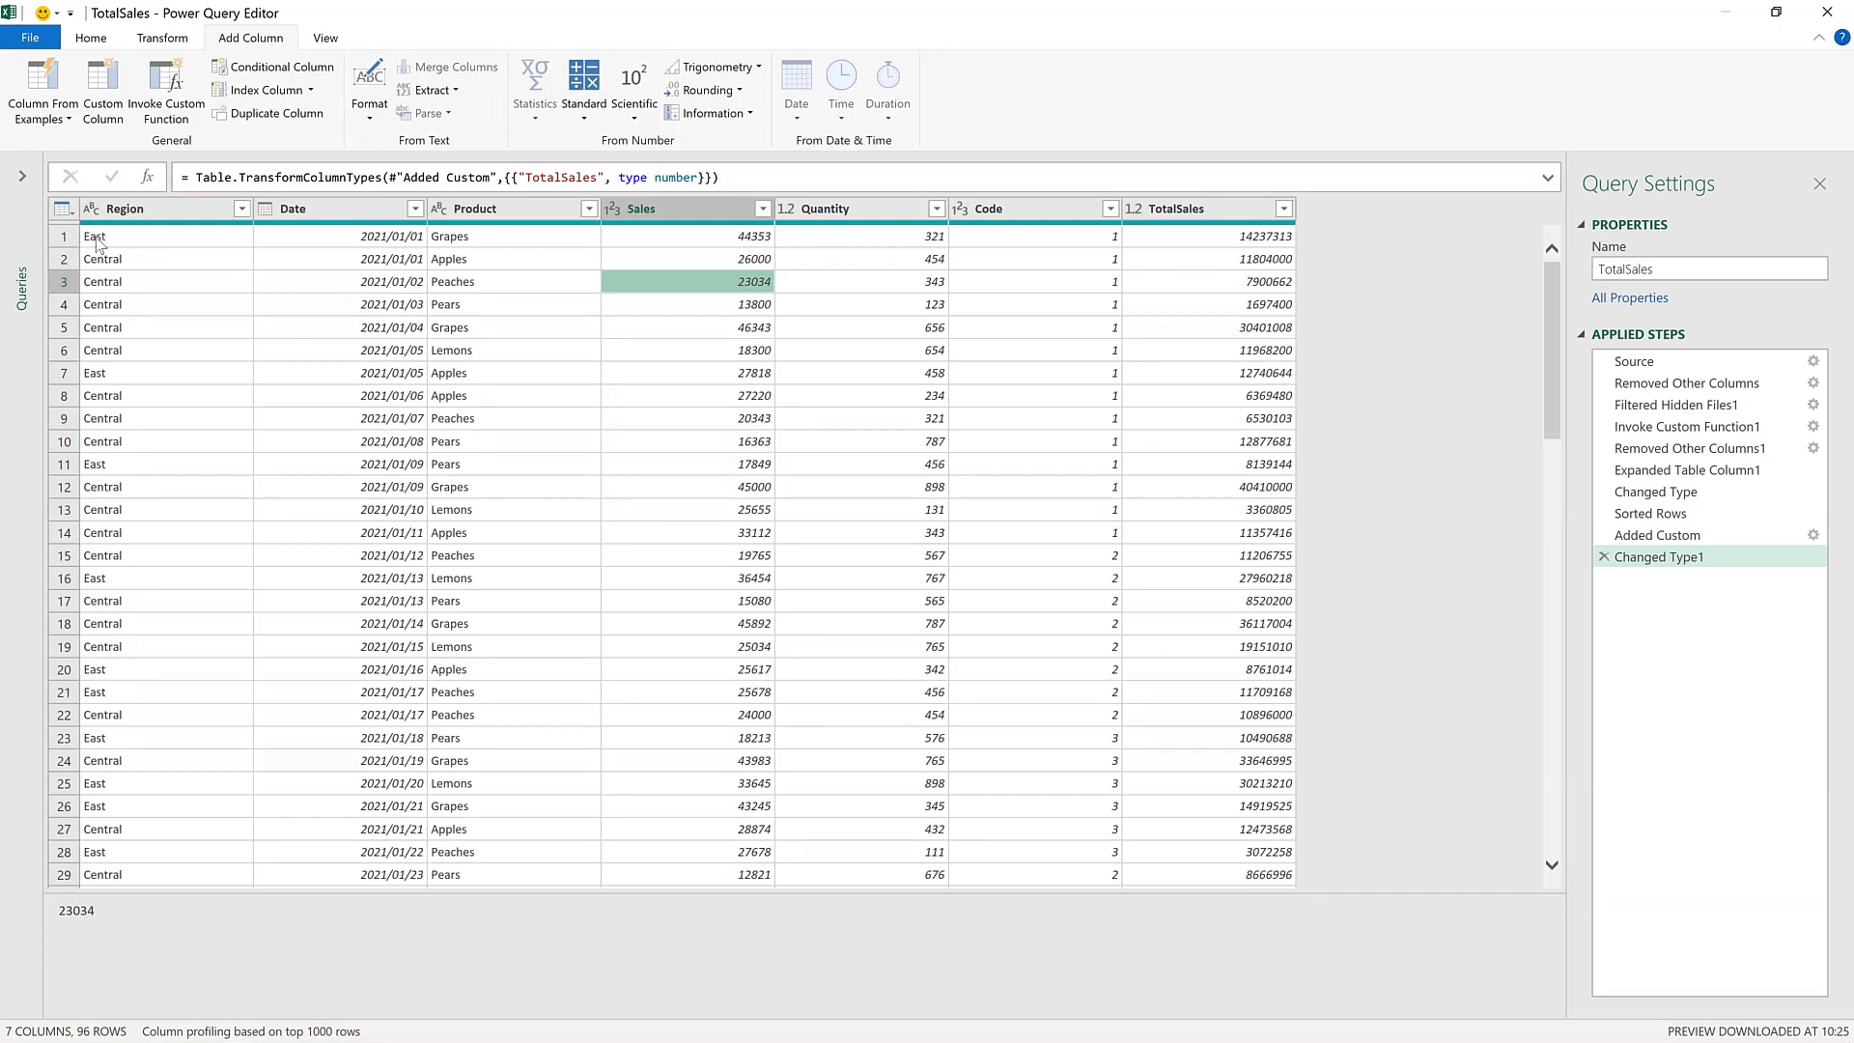
# - Add a column that extracts the first 3 characters of the Region column
pyautogui.click(154, 211)
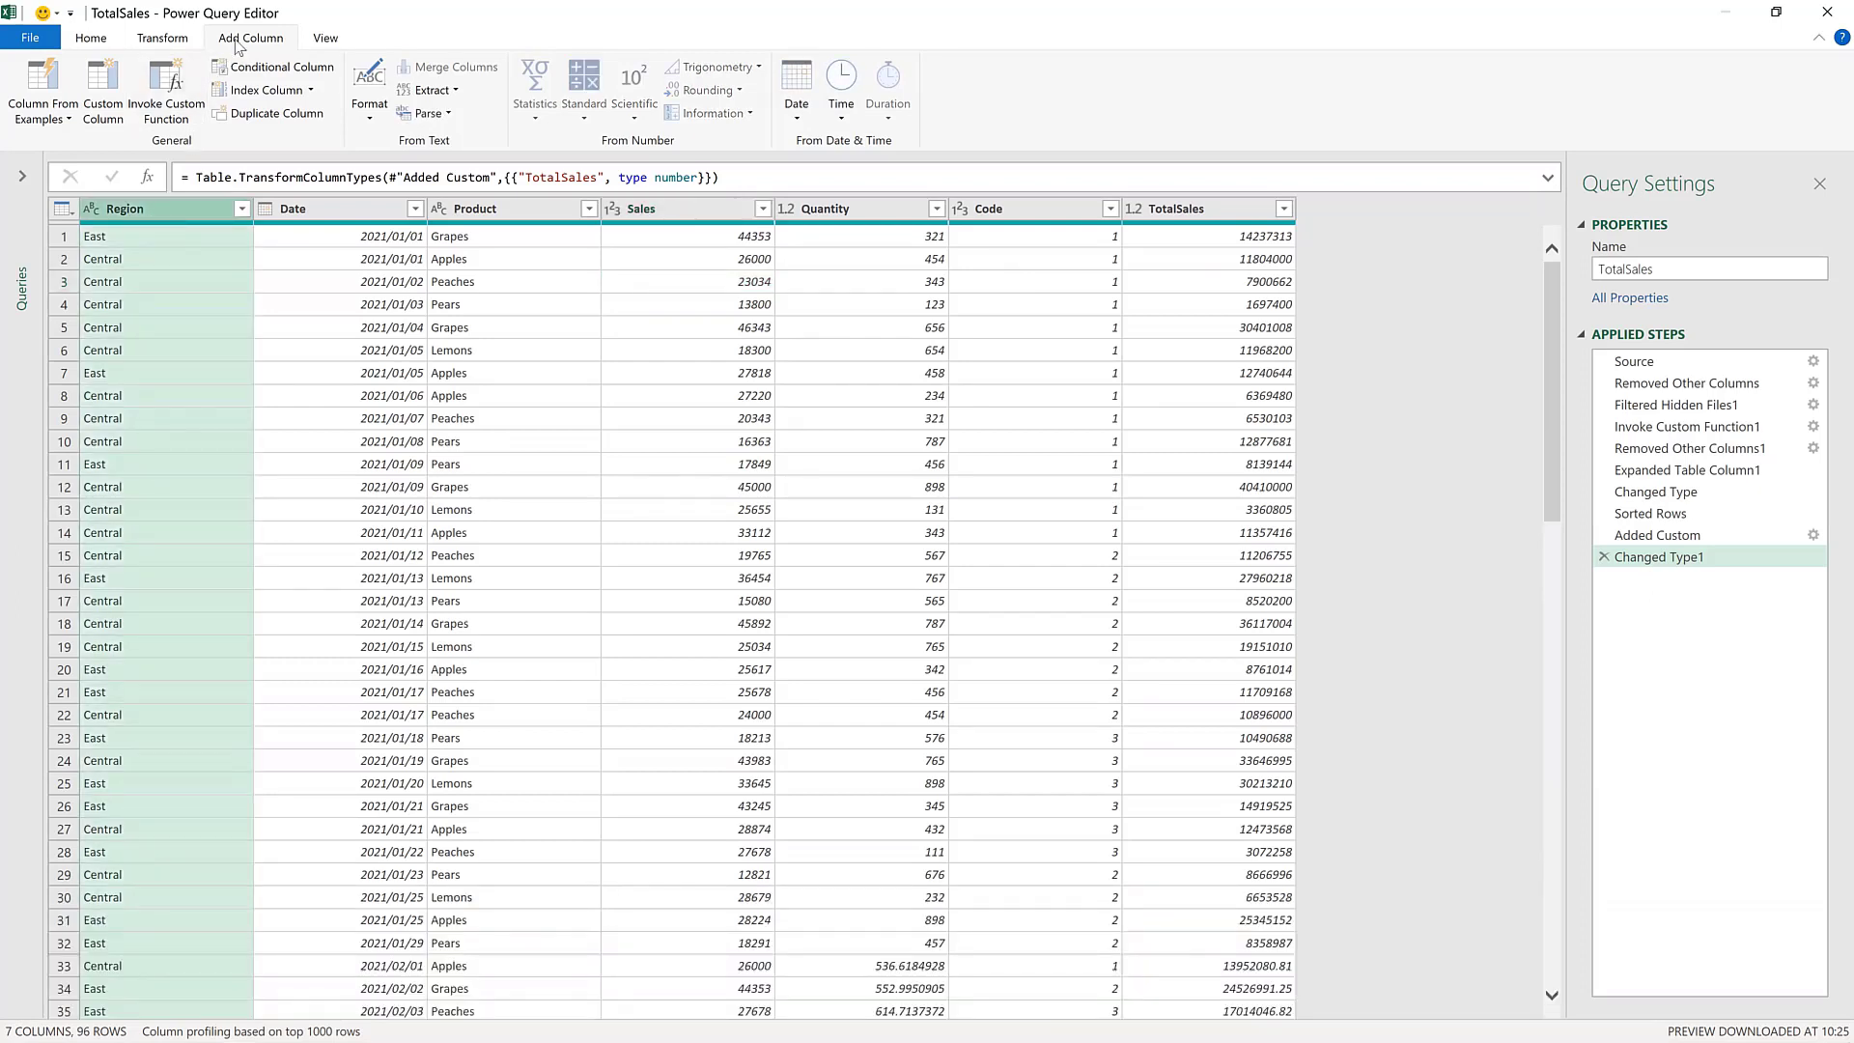
pyautogui.click(456, 92)
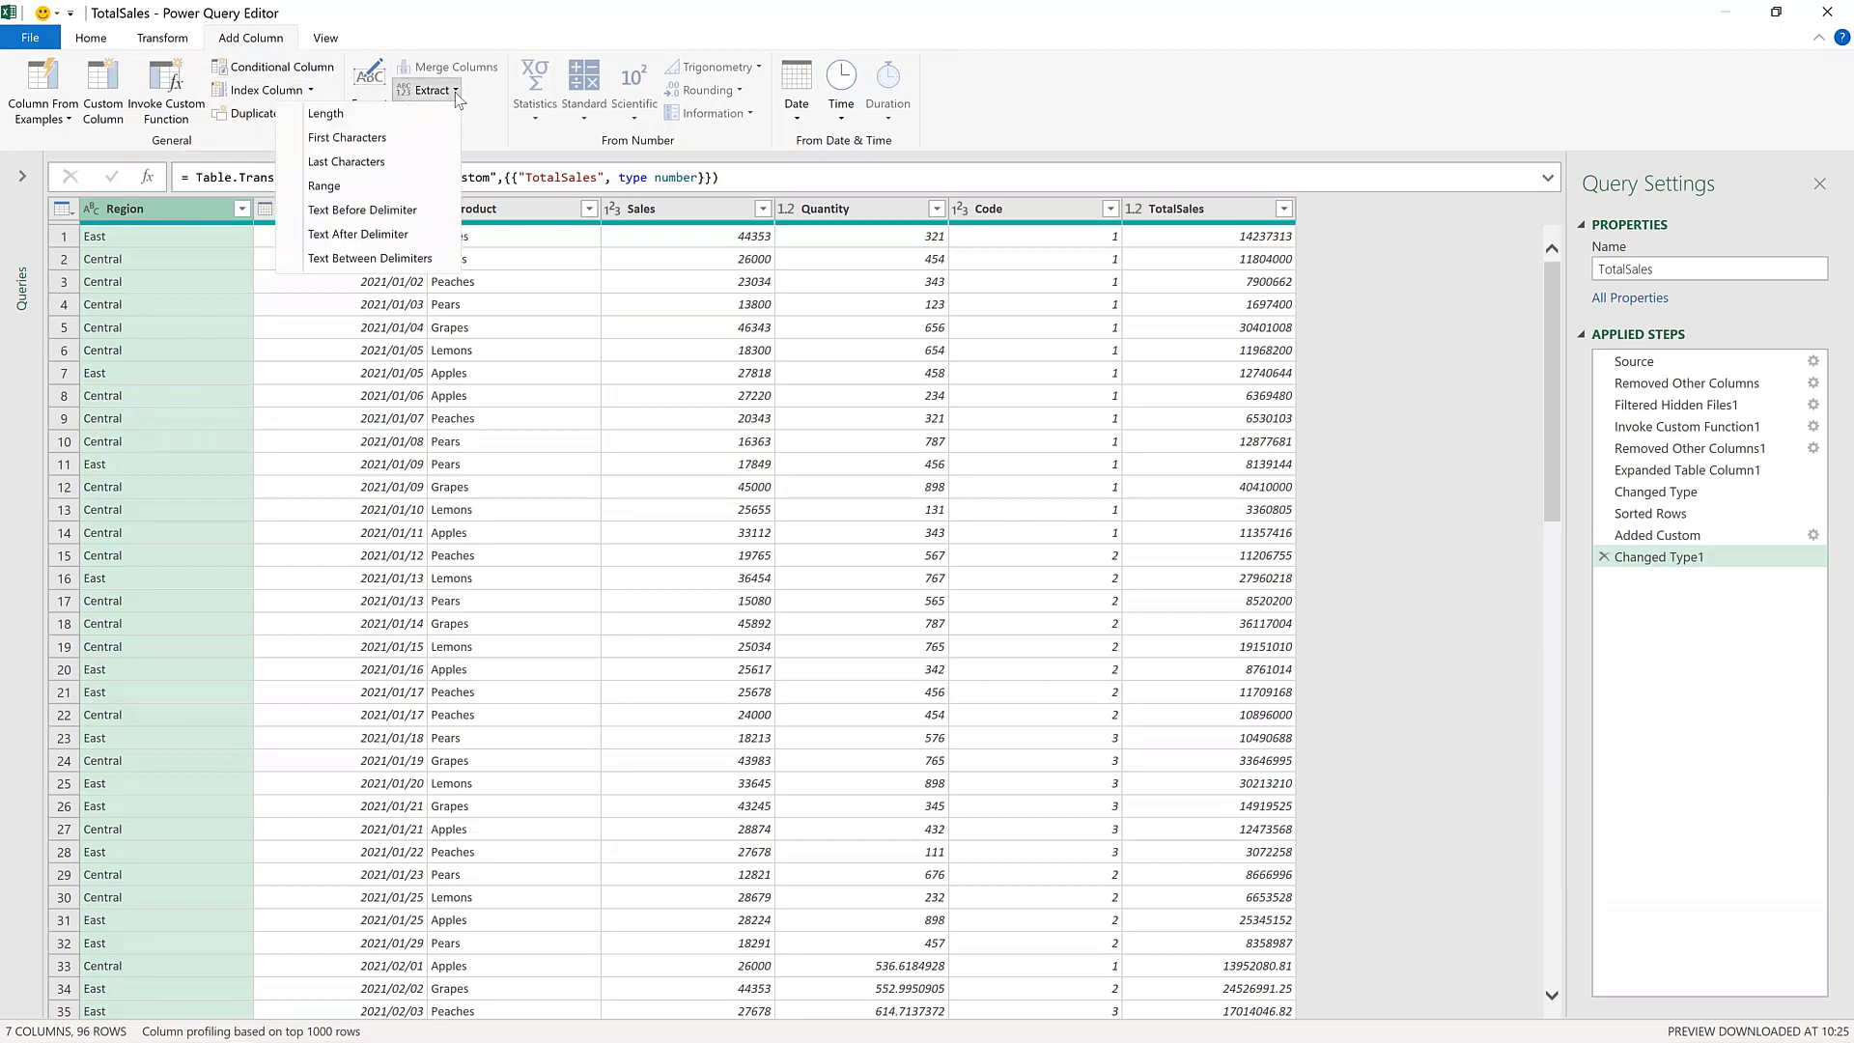
pyautogui.click(428, 140)
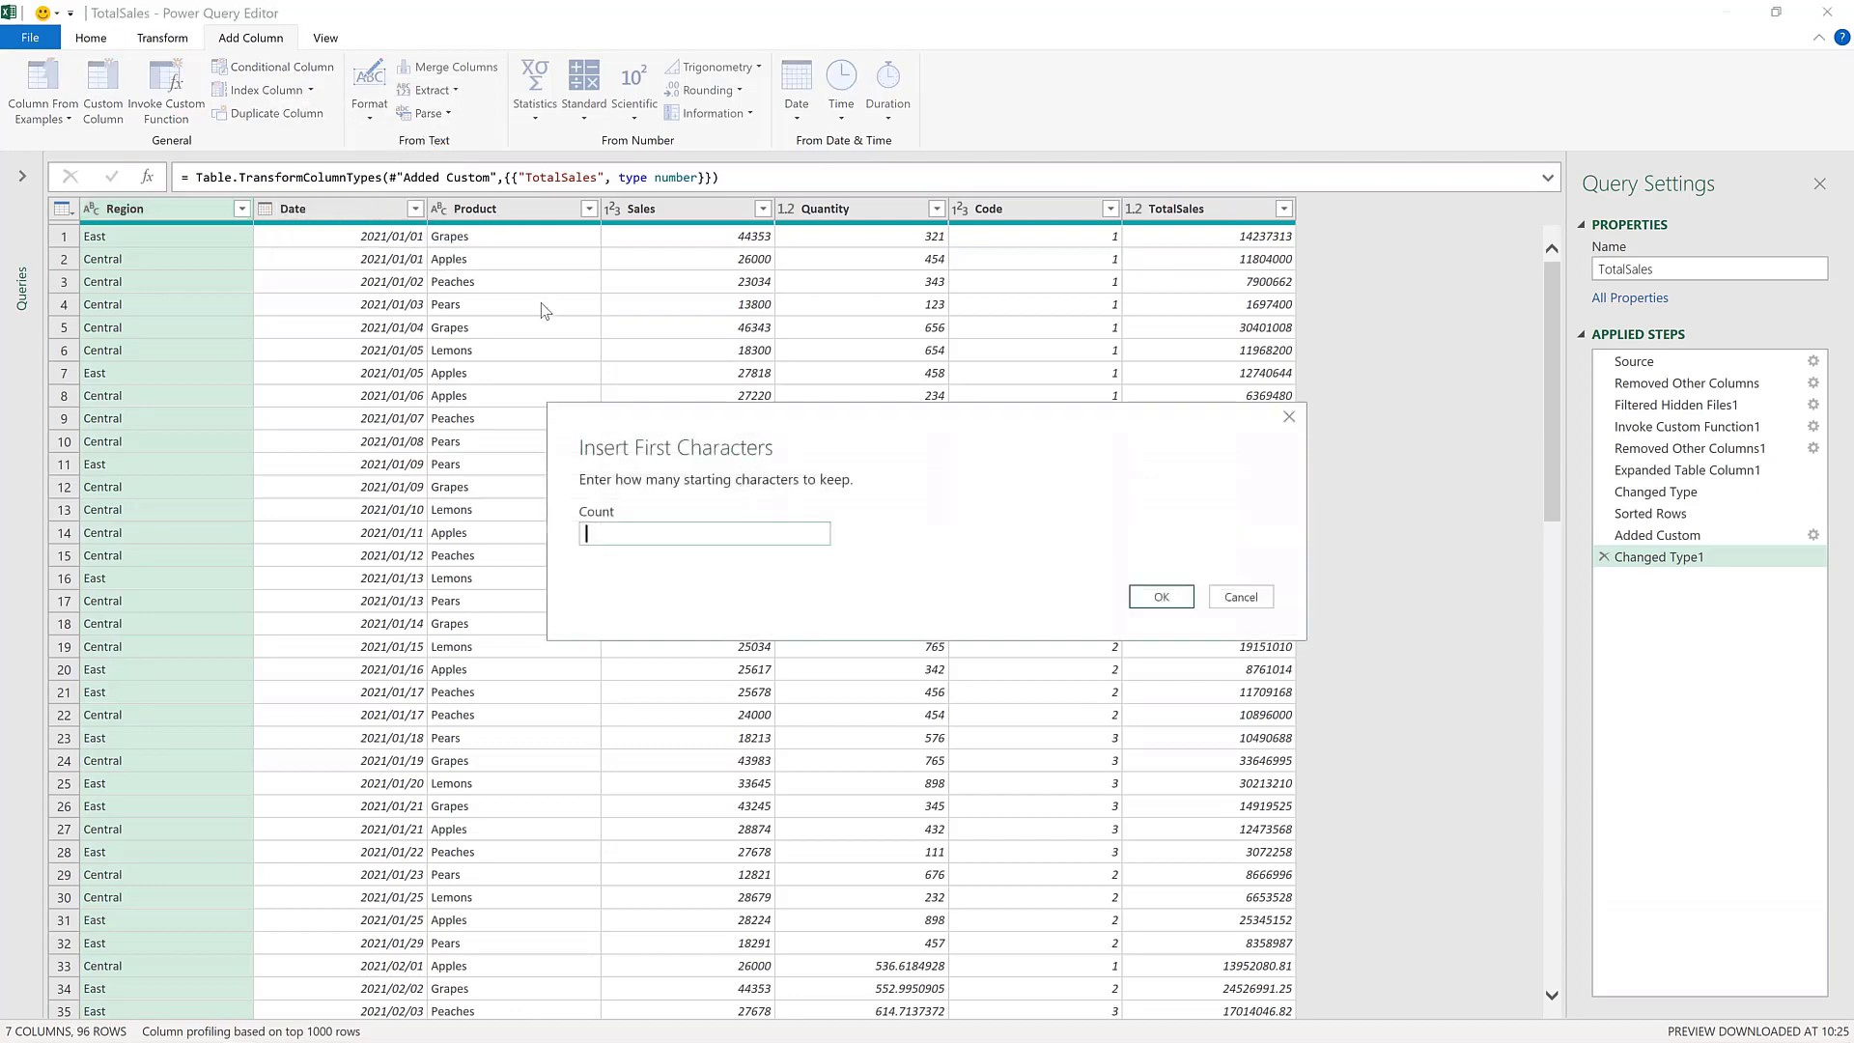
pyautogui.write('3')
pyautogui.click(1163, 598)
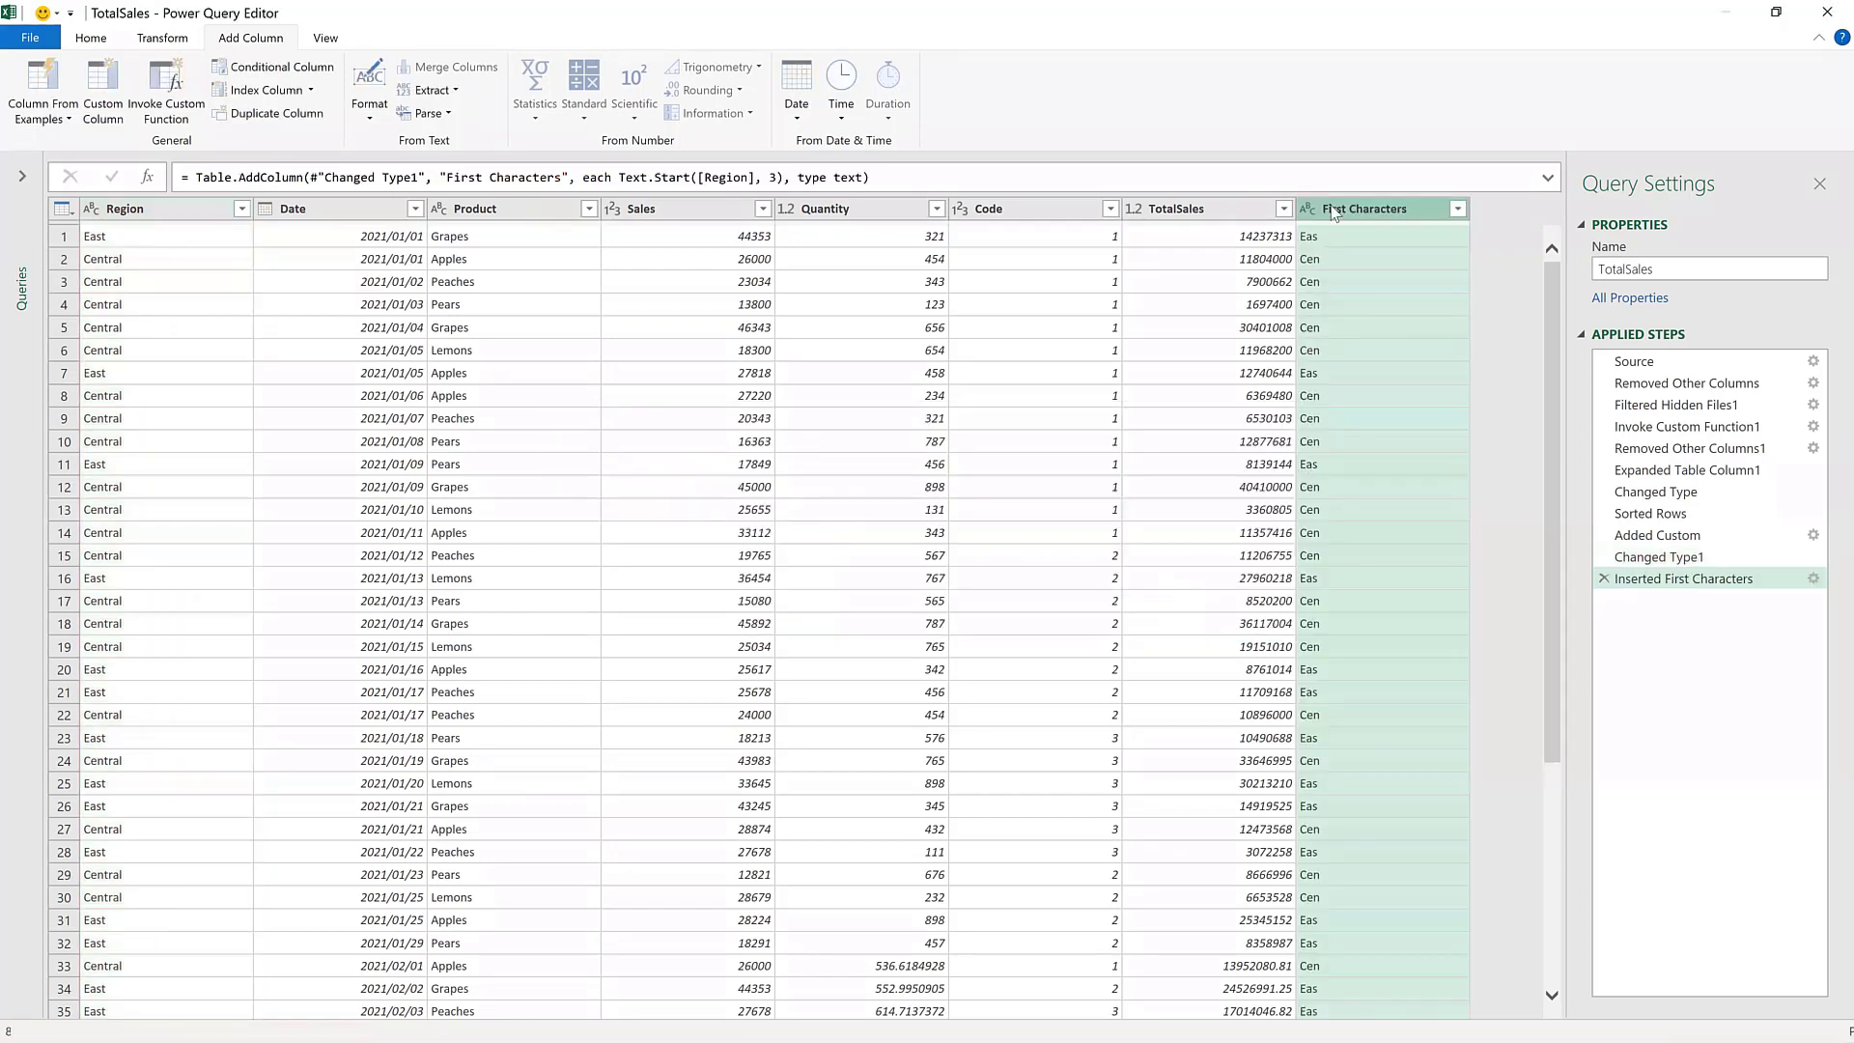
# - Rename the First Characters column as RegionCode
pyautogui.doubleClick(1386, 209)
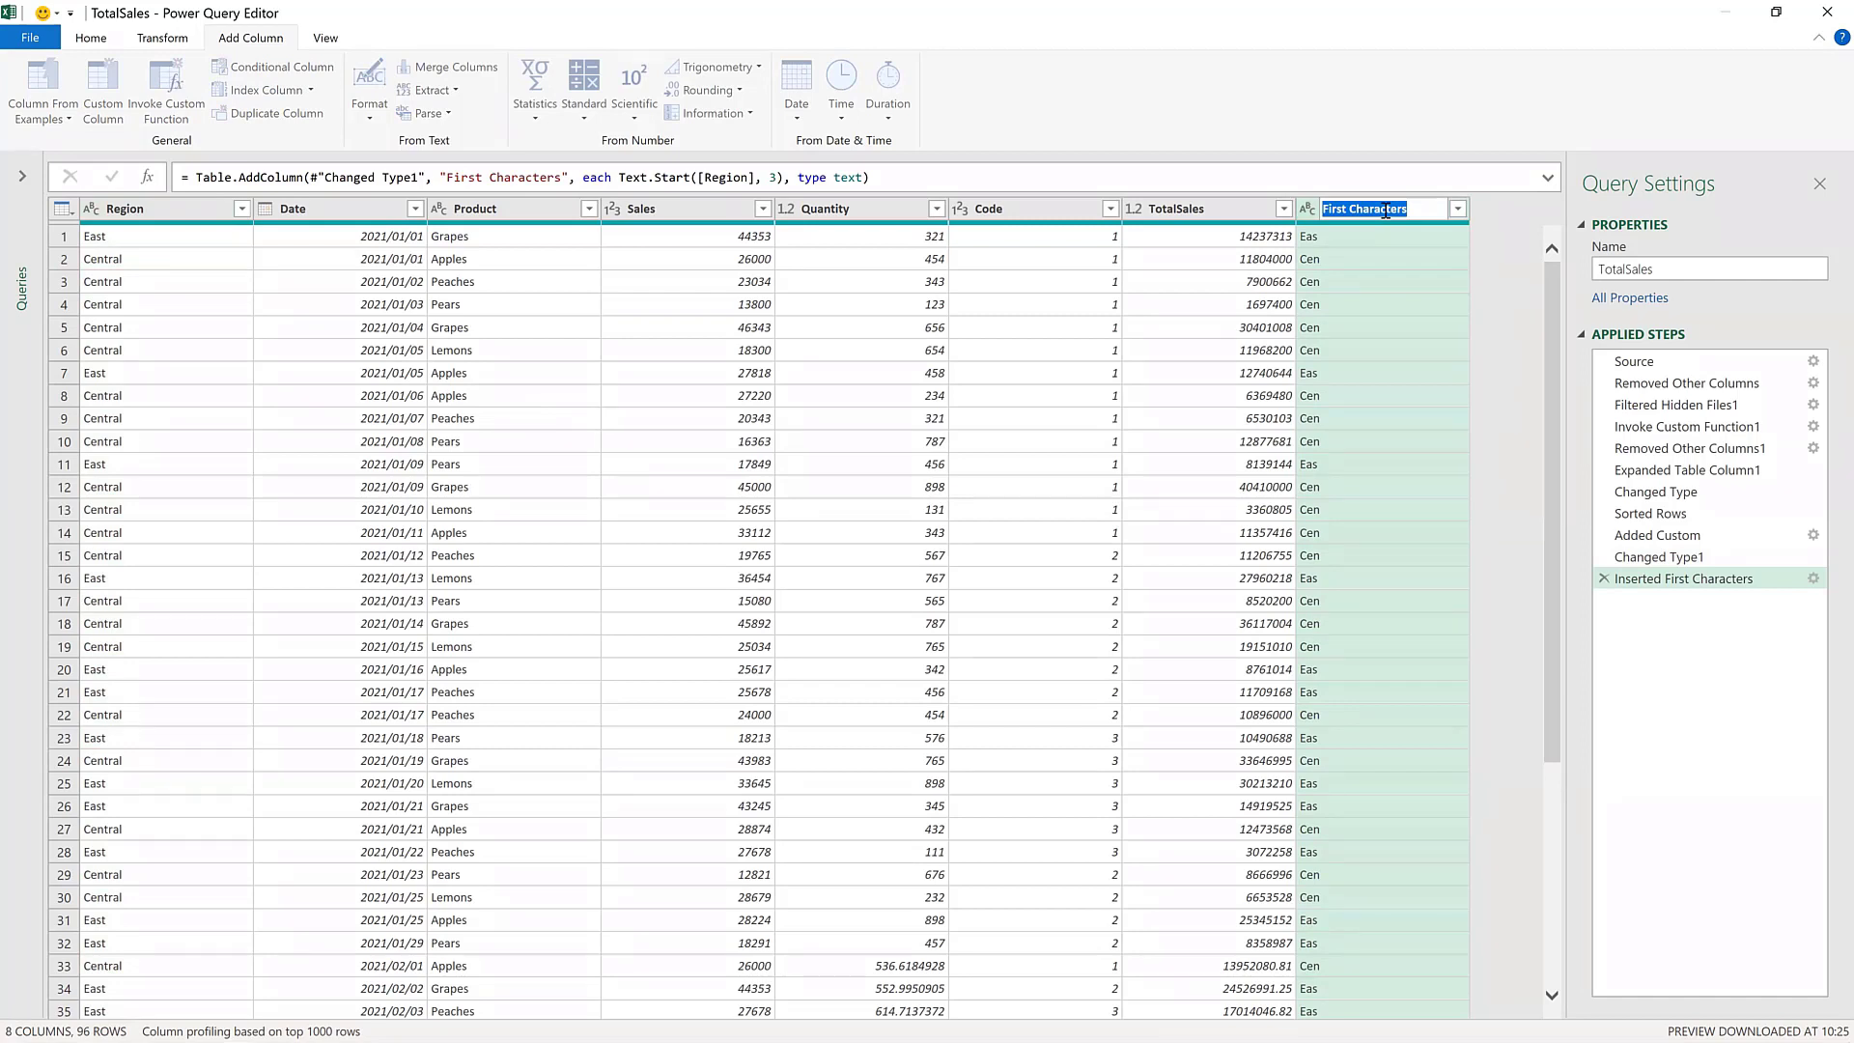
pyautogui.write('RegionCode')
pyautogui.press('Return')
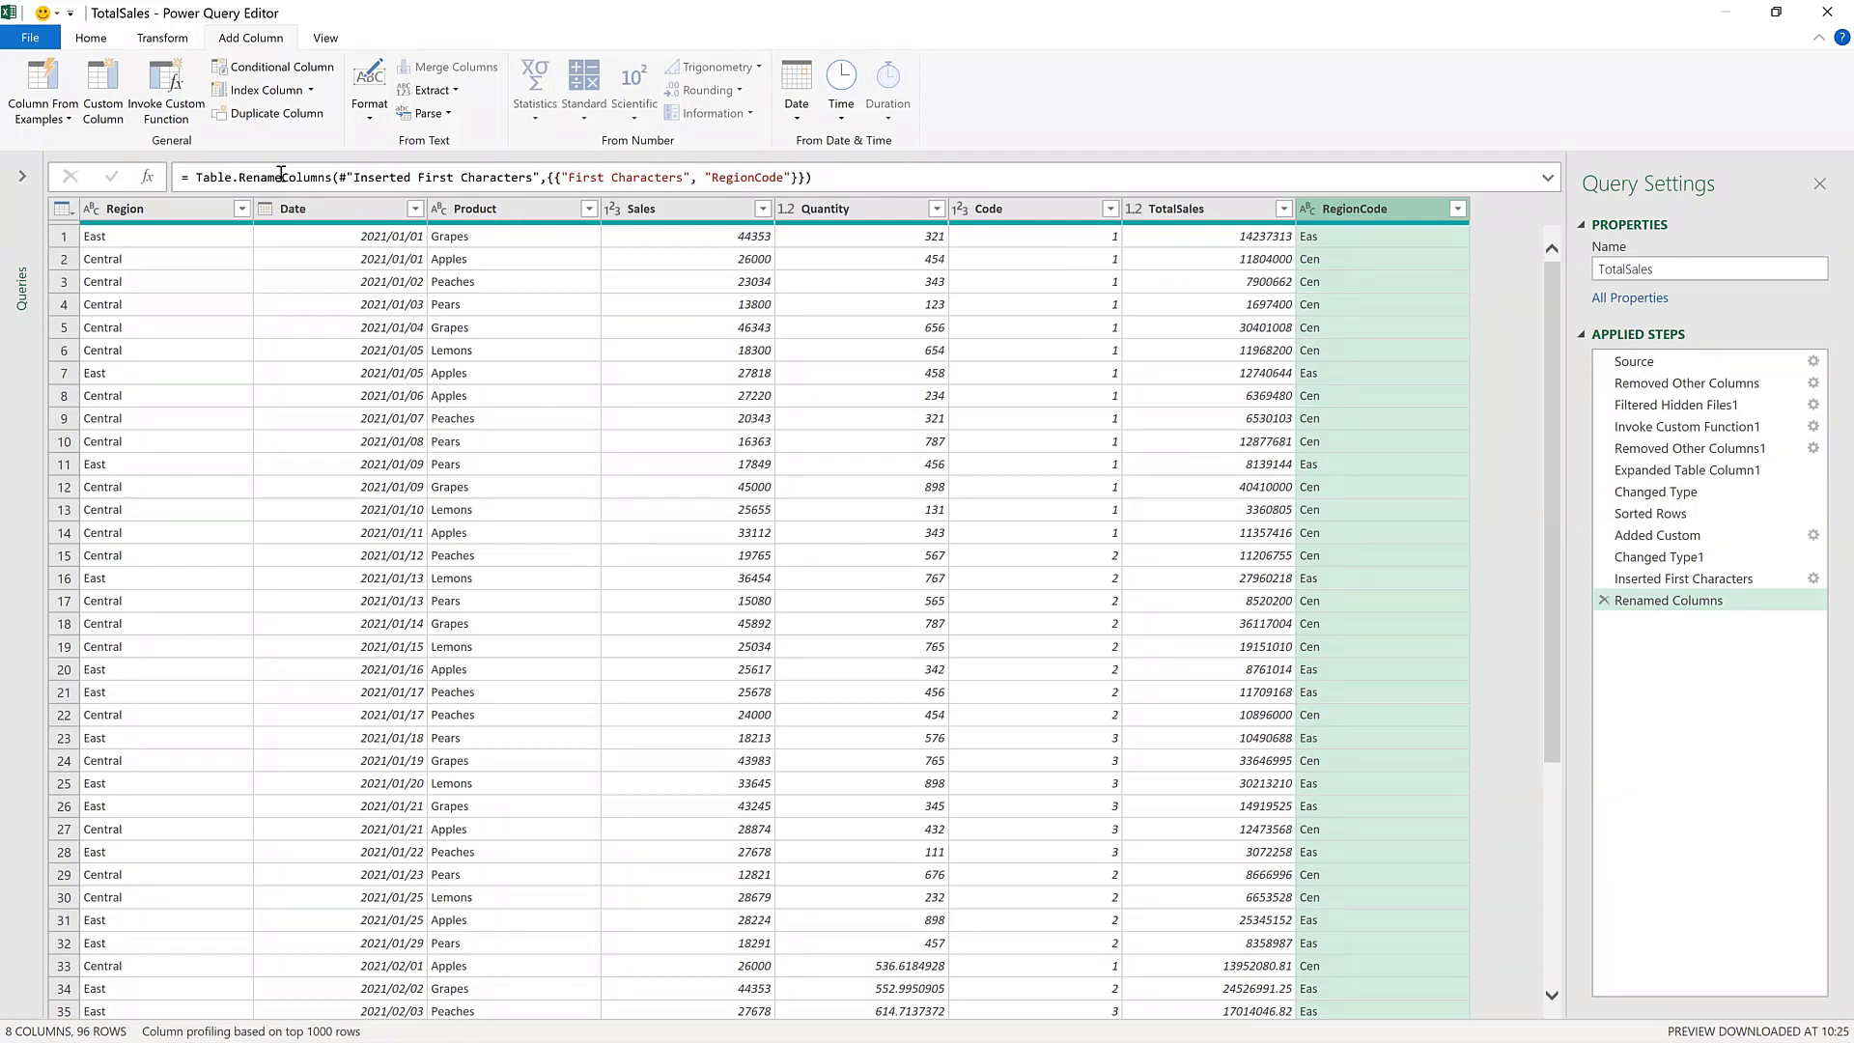
# - Load the query results as a table into the existing worksheet at cell D3 of Sheet1 and dismiss the Queries & Connections list
pyautogui.click(92, 39)
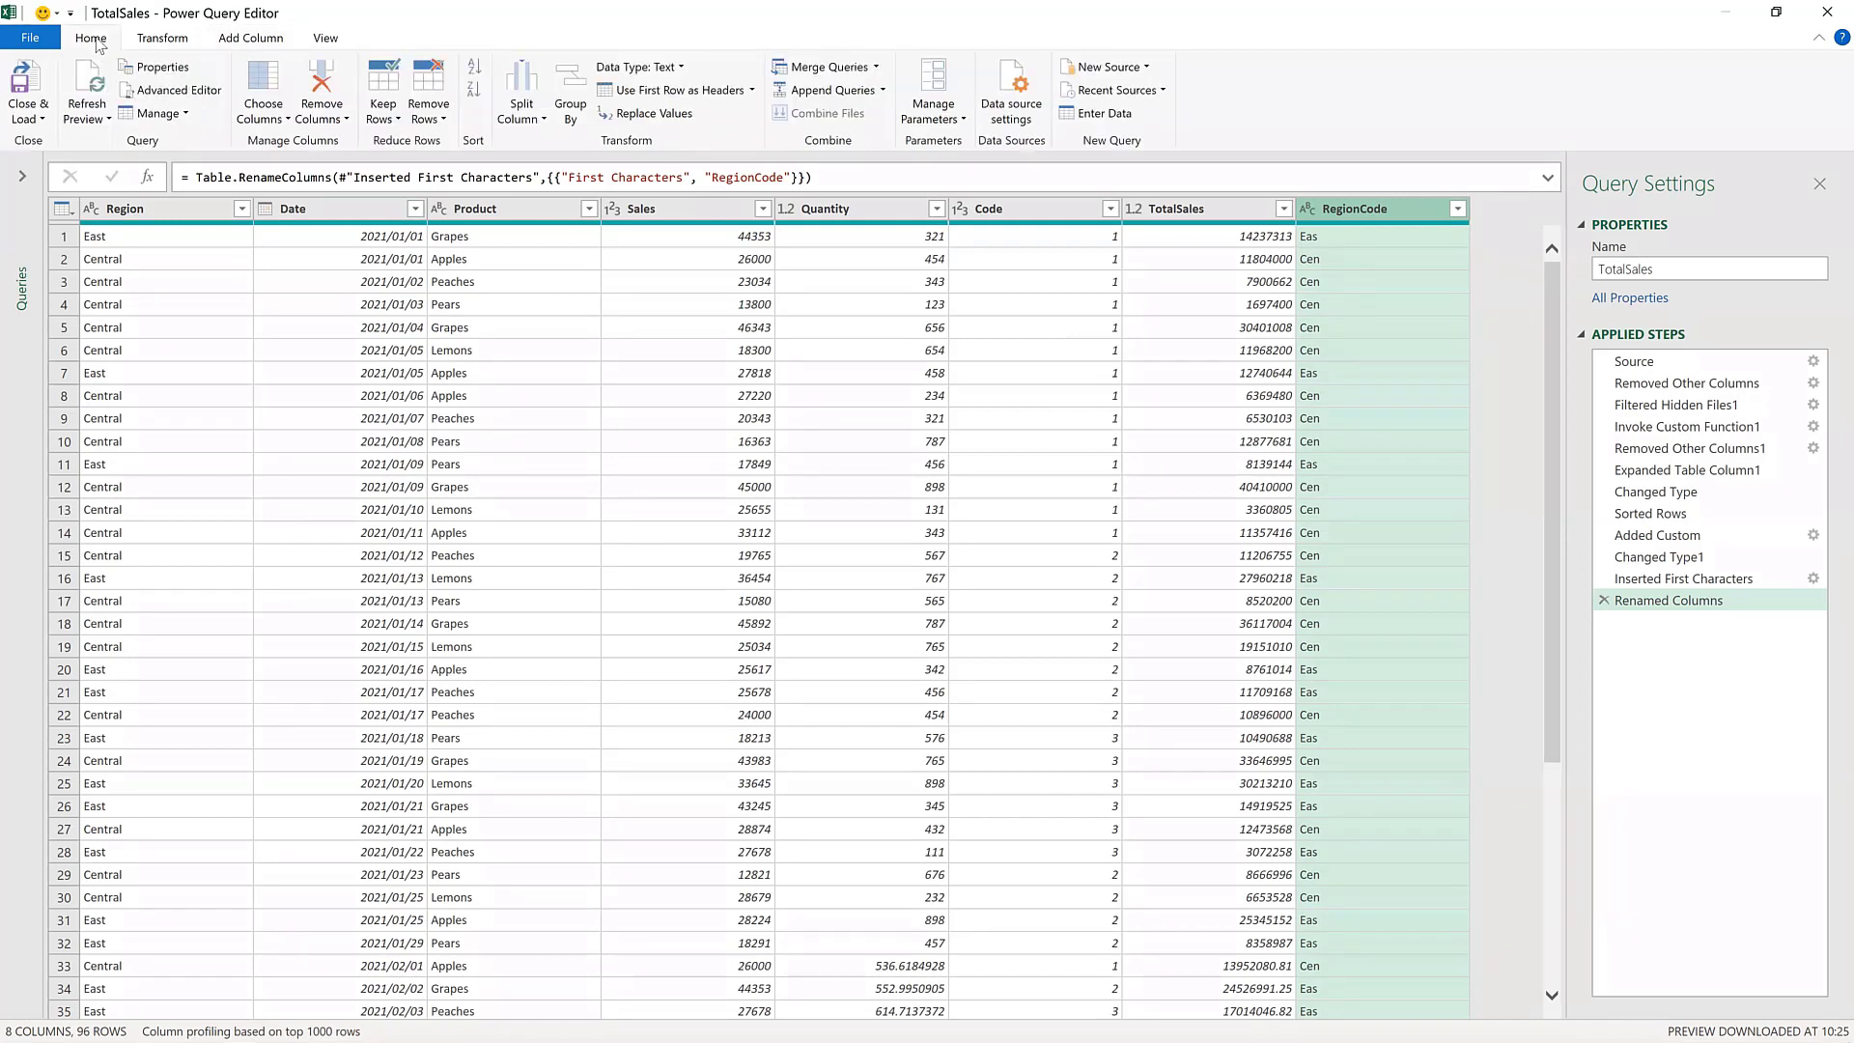
pyautogui.click(36, 114)
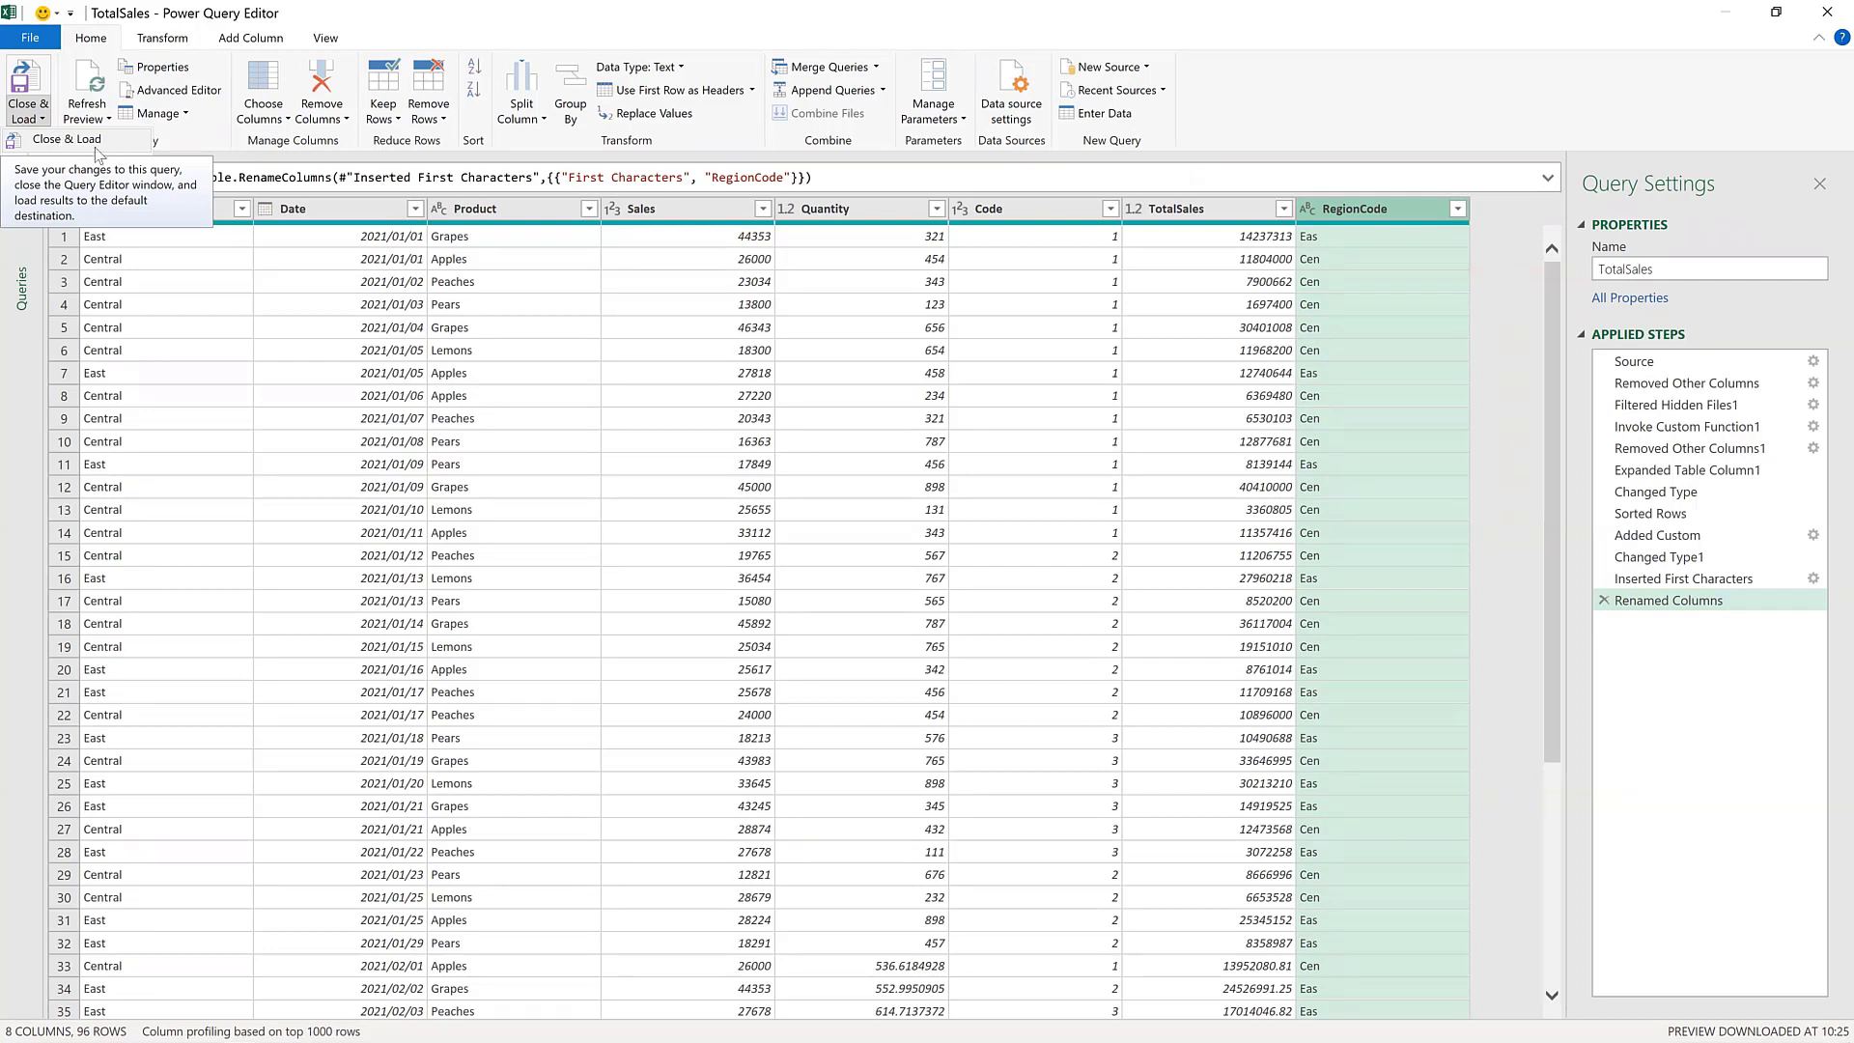
pyautogui.click(108, 172)
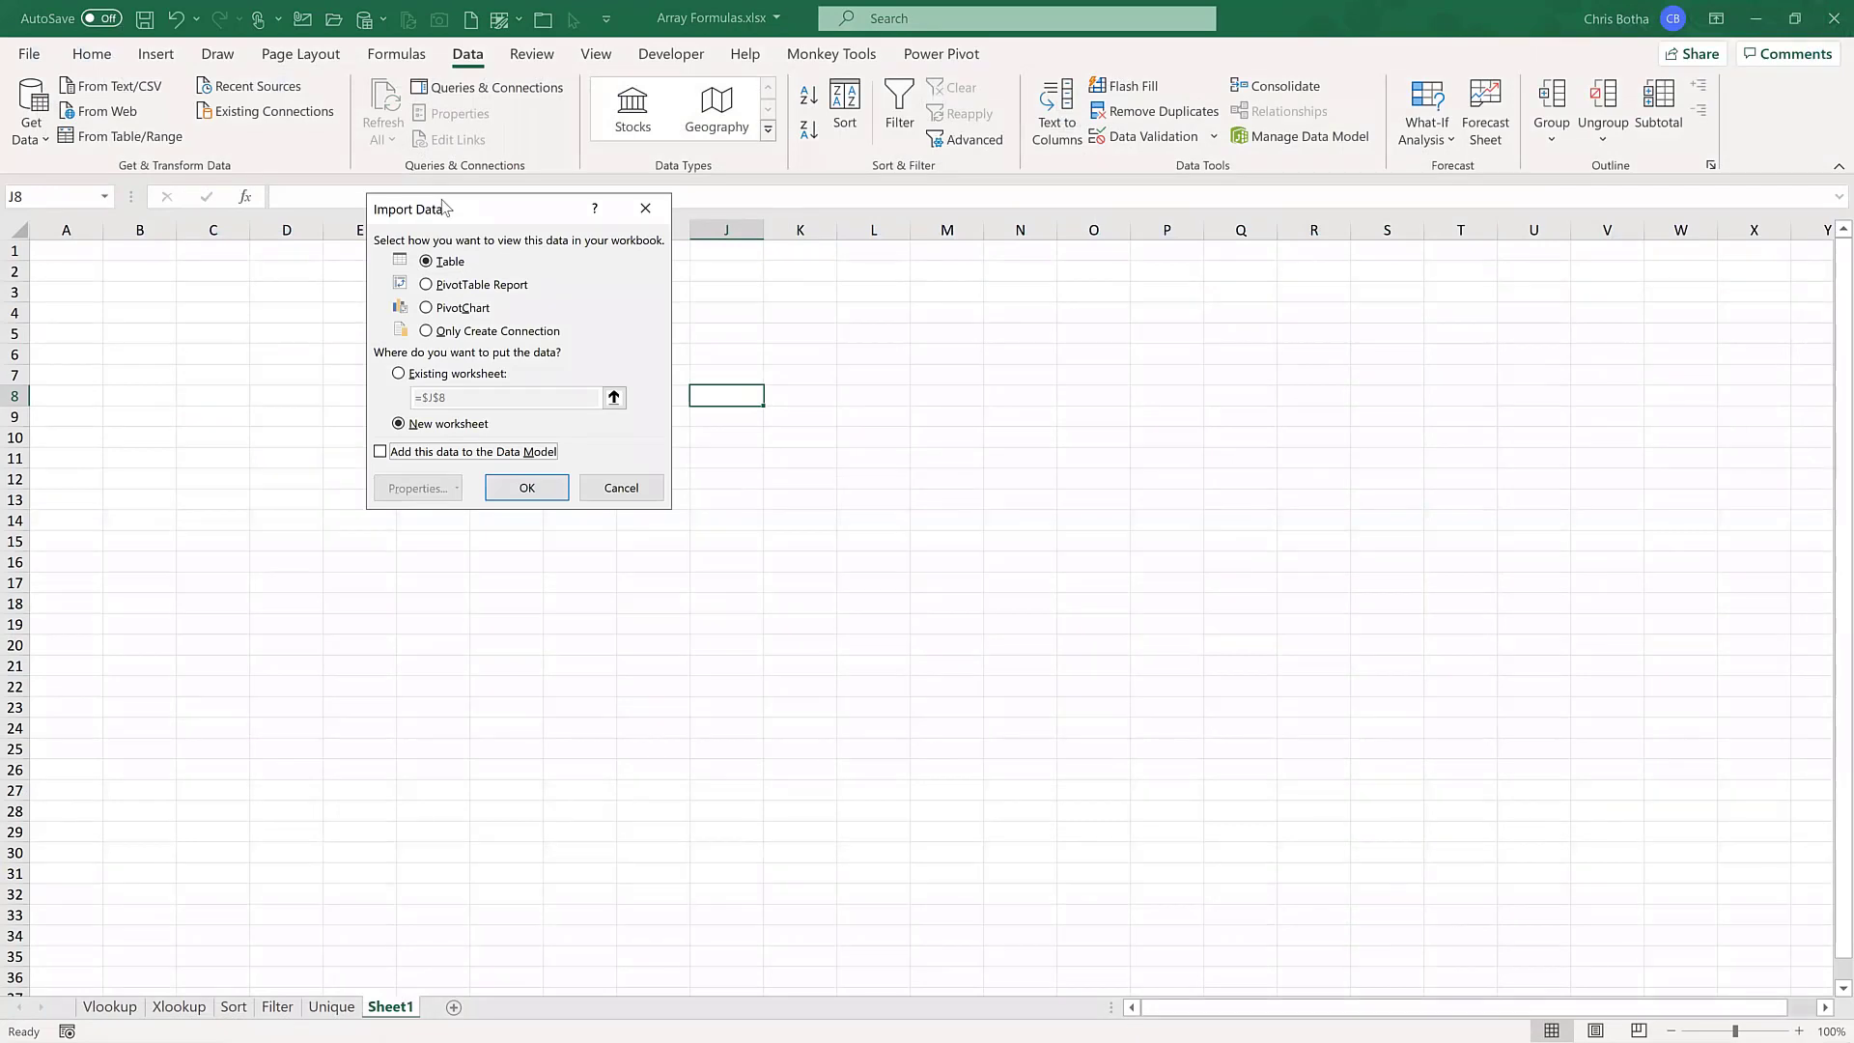
pyautogui.moveTo(443, 207); pyautogui.dragTo(983, 264)
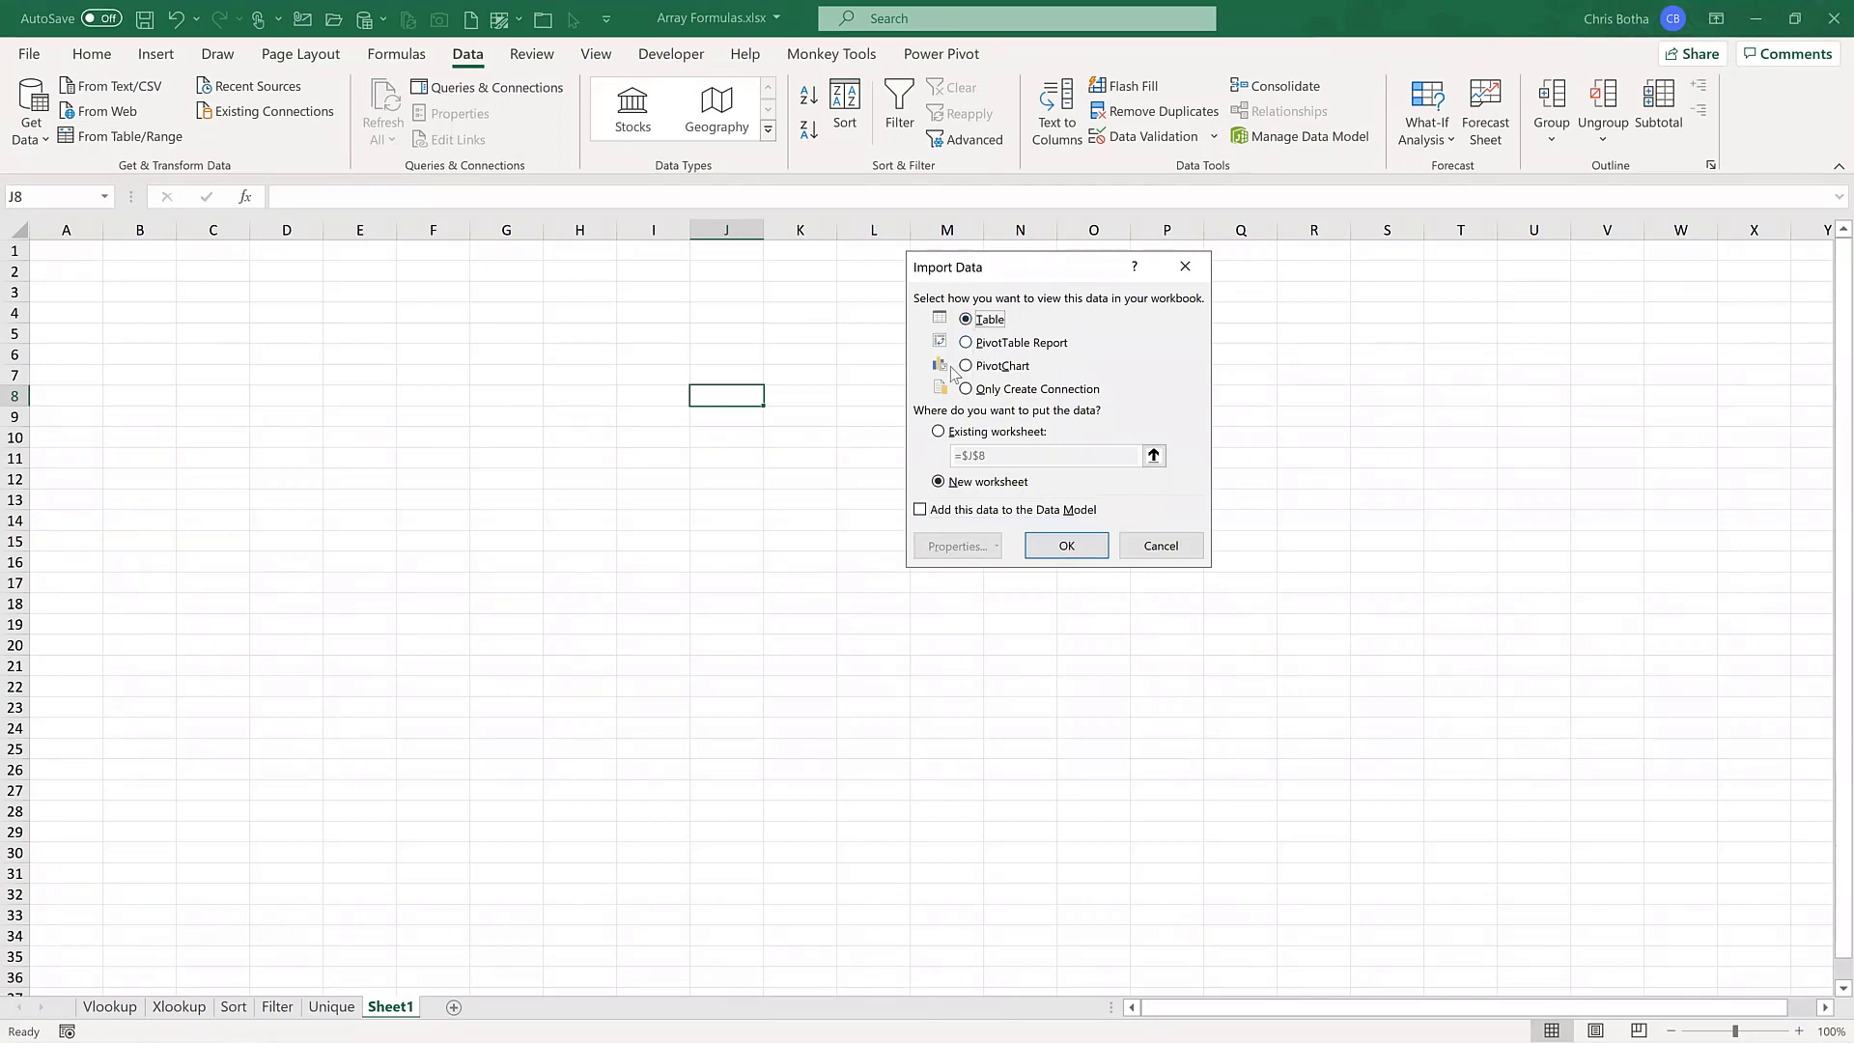
pyautogui.click(940, 434)
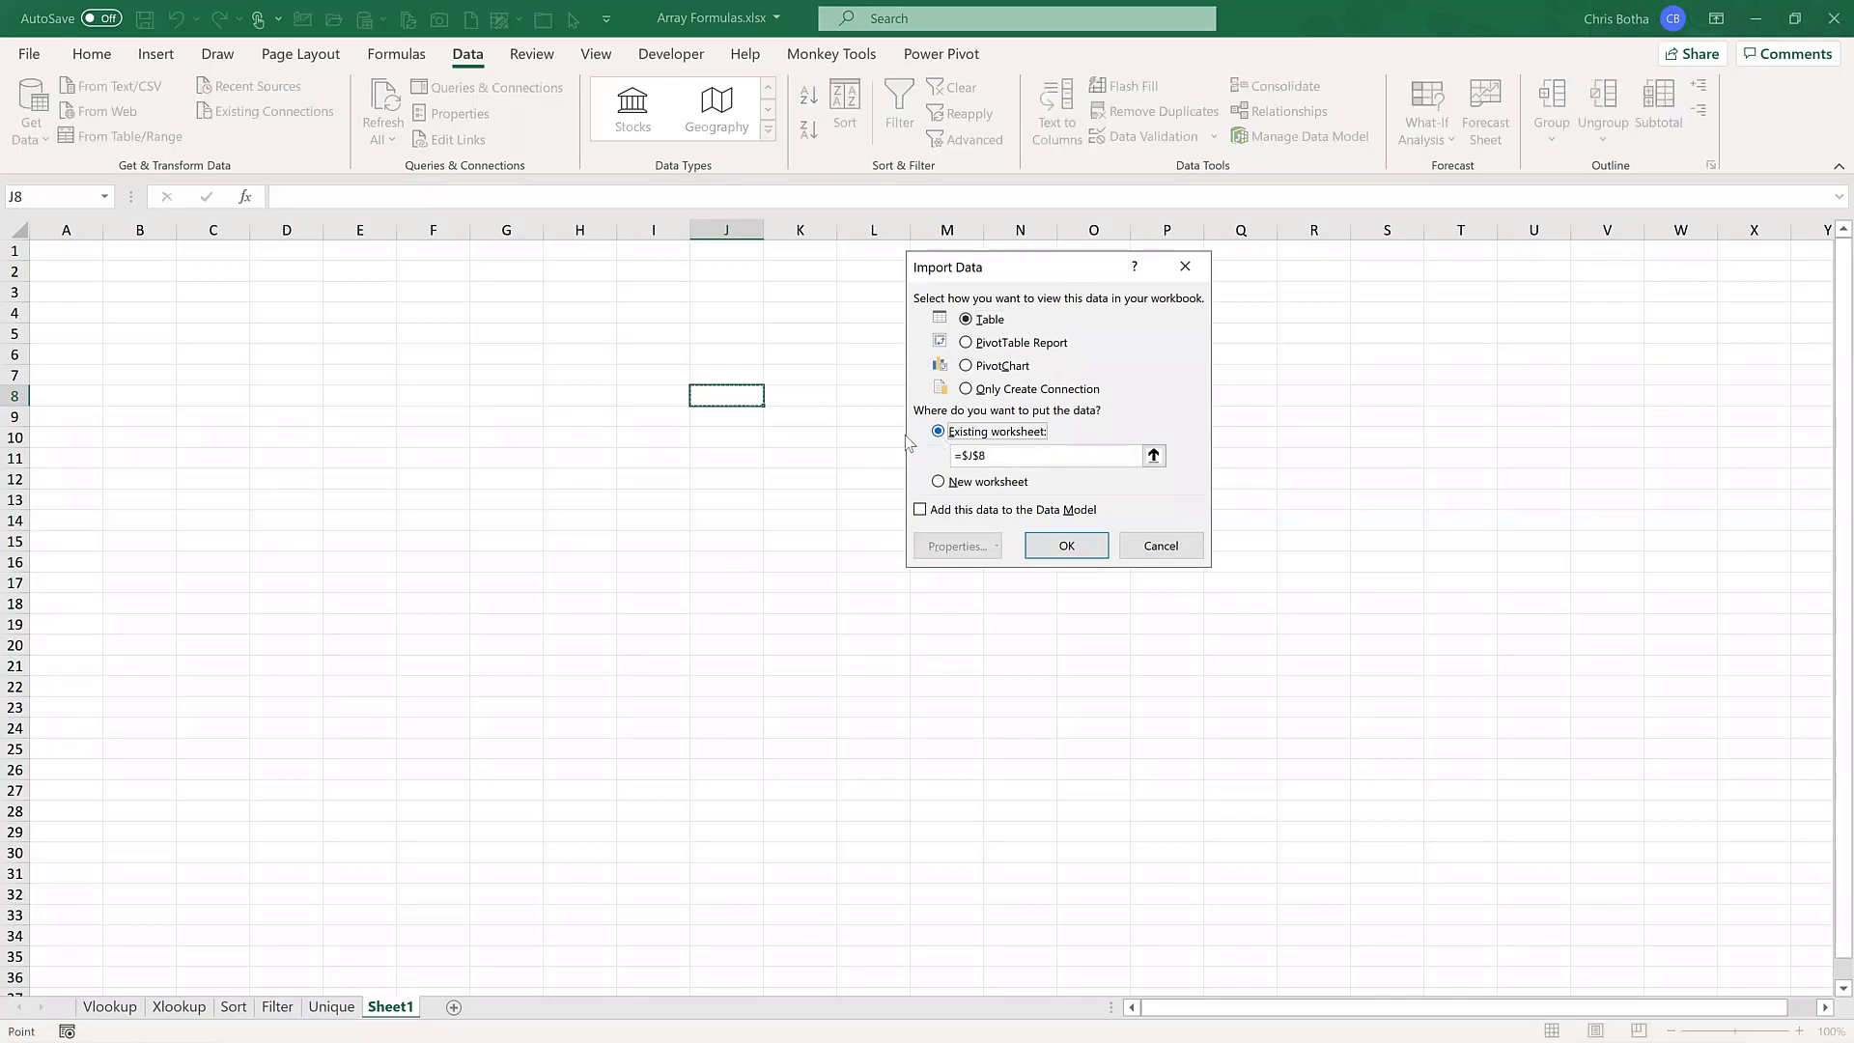
pyautogui.click(307, 292)
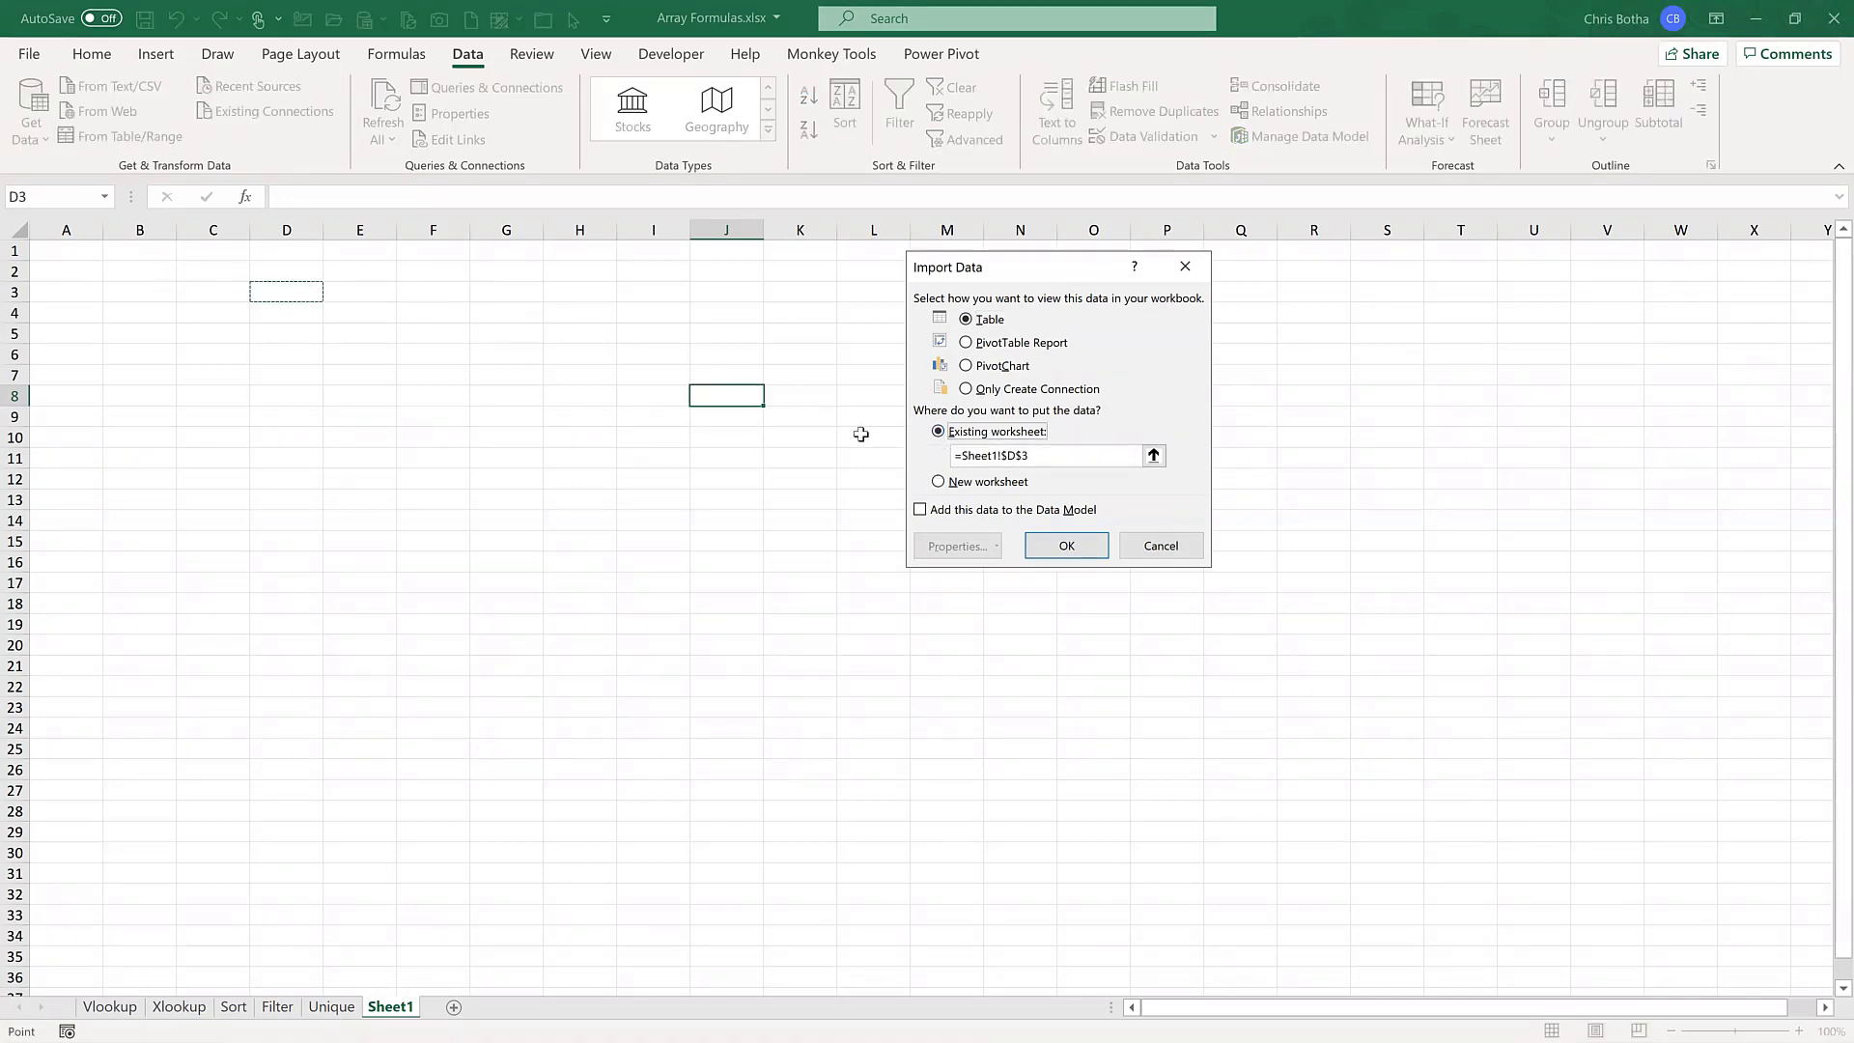
pyautogui.click(1066, 544)
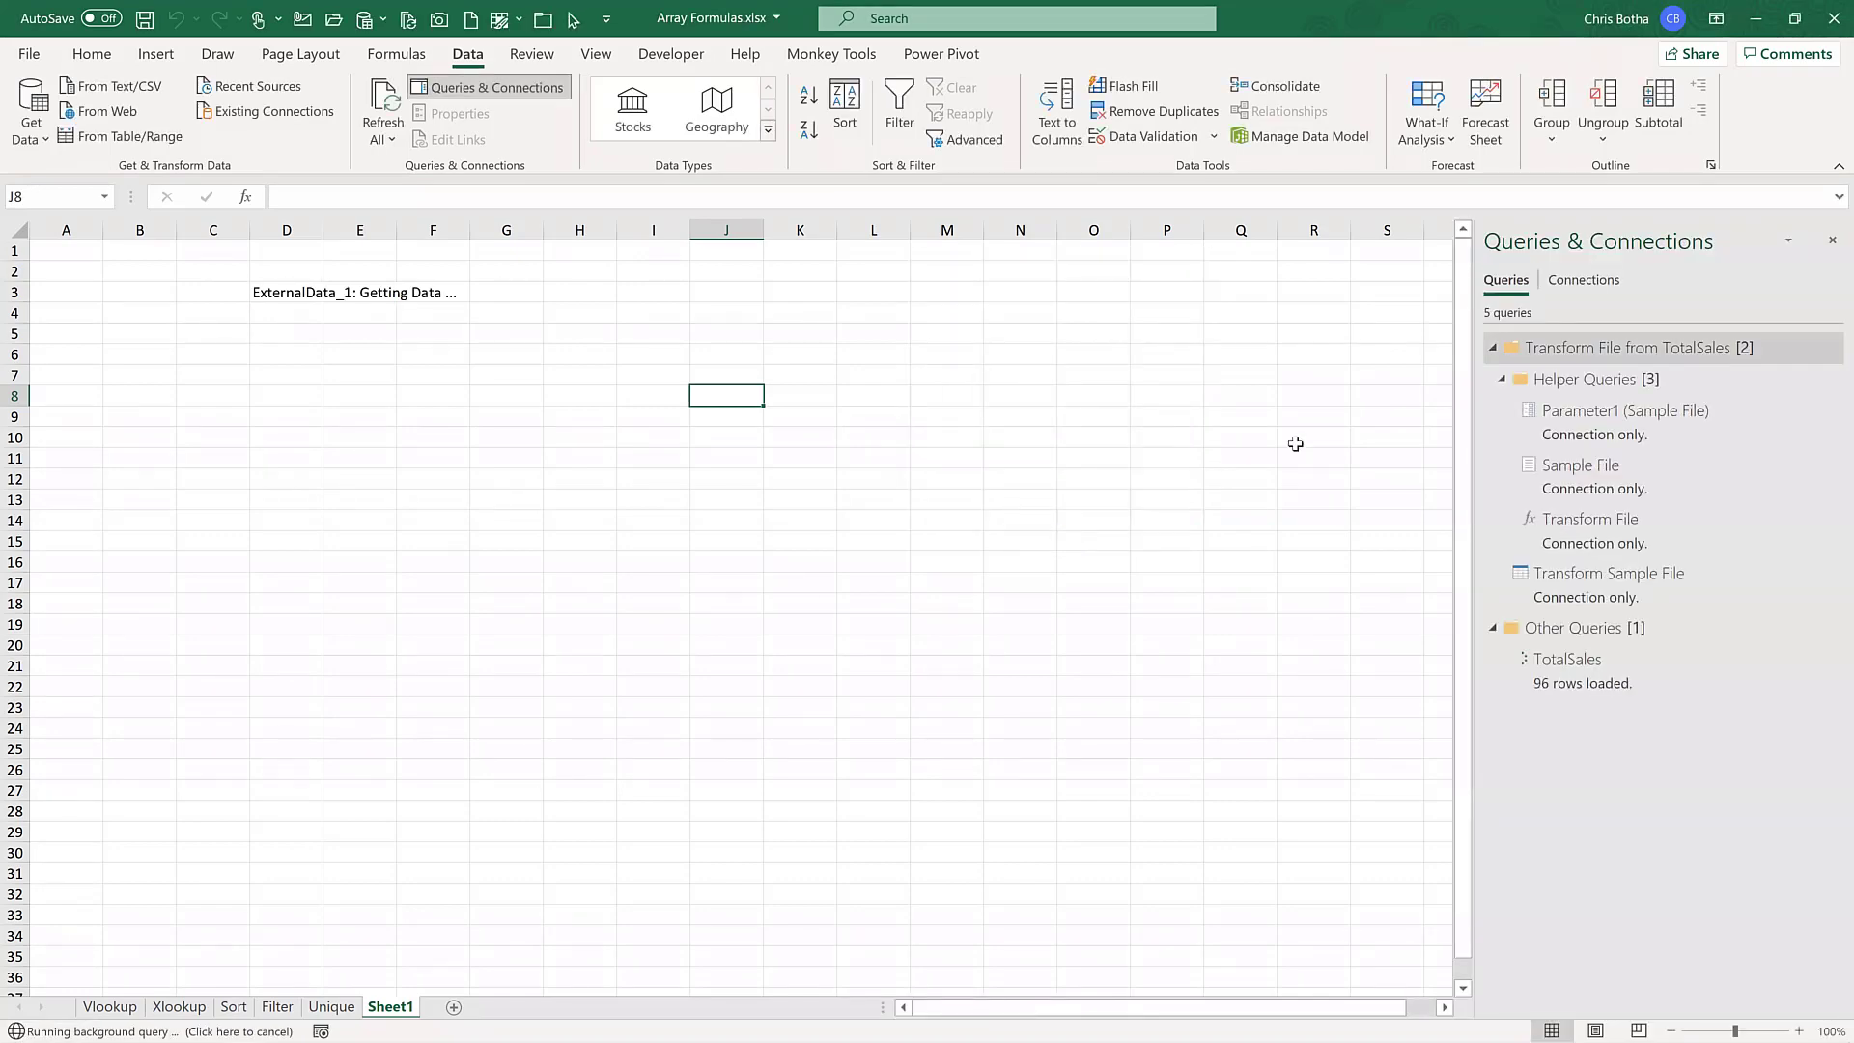
pyautogui.click(1832, 240)
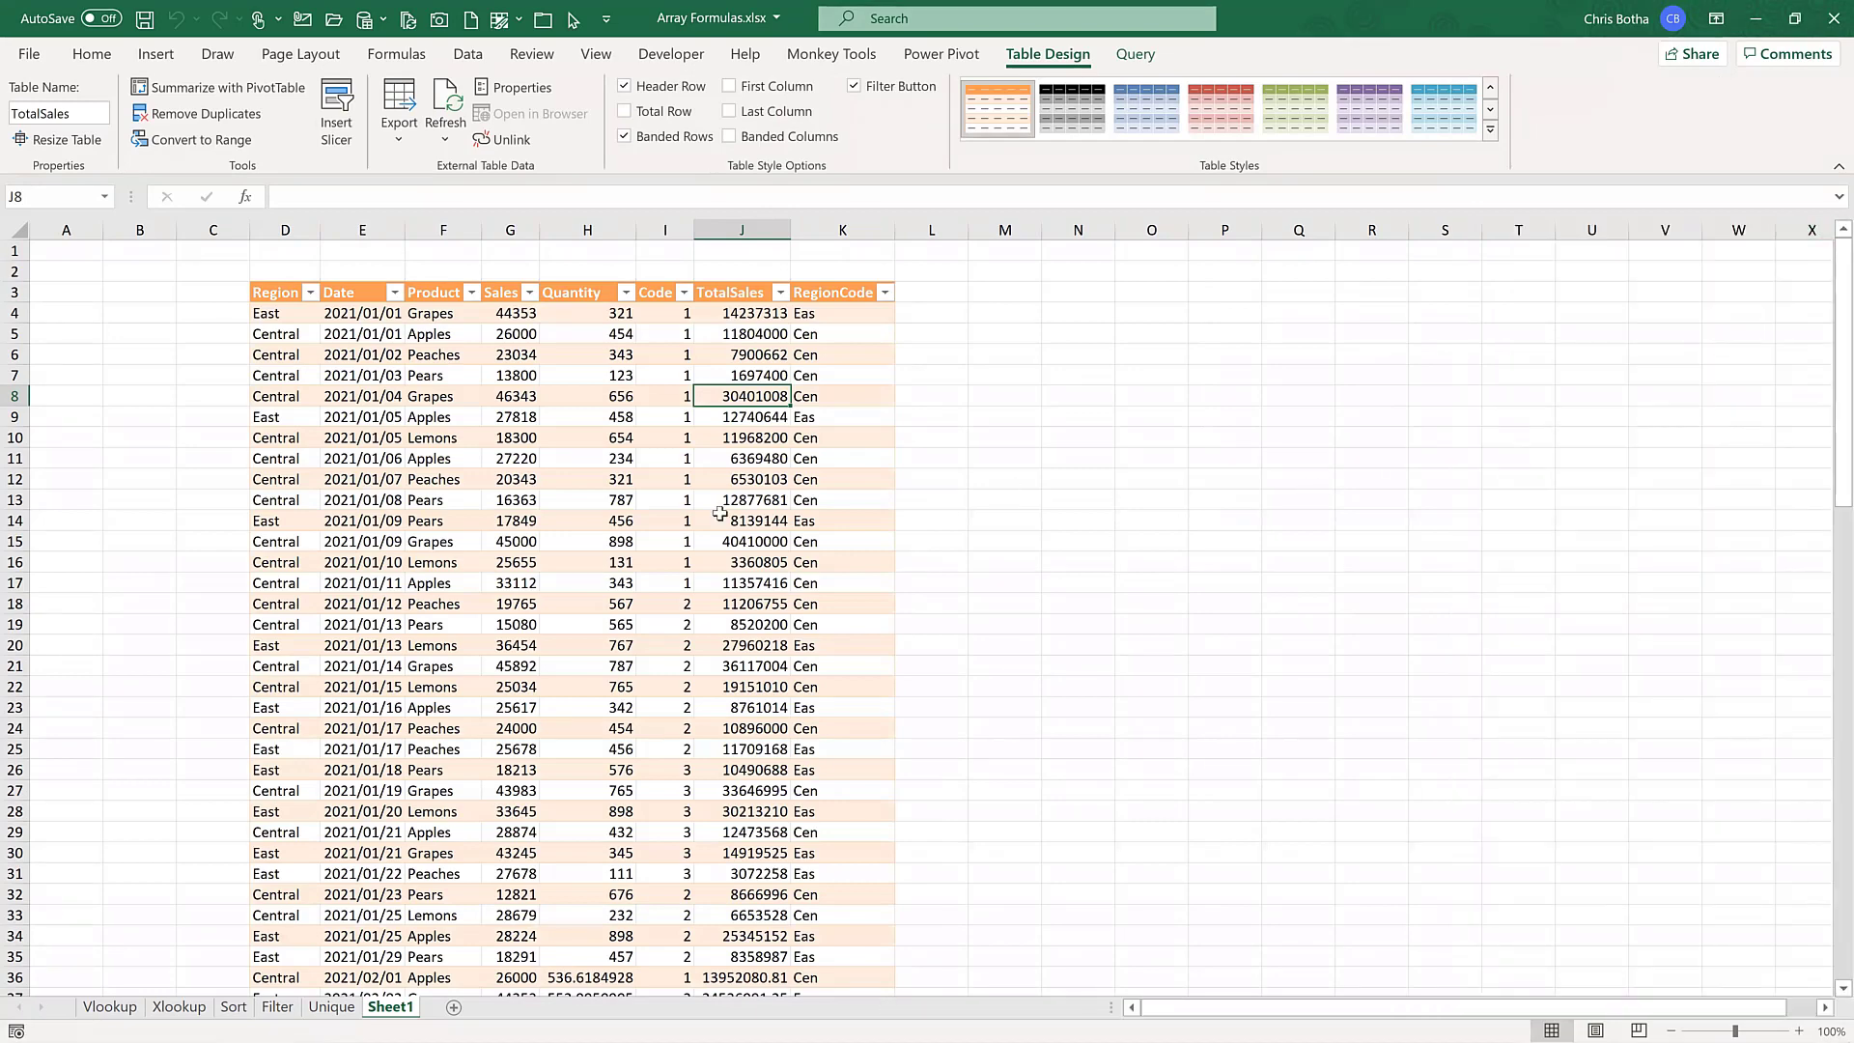
# - Look through the loaded TotalSales table from first to last row and check the extent of its Region column
pyautogui.scroll(-3, 712, 512)
pyautogui.scroll(-16, 708, 510)
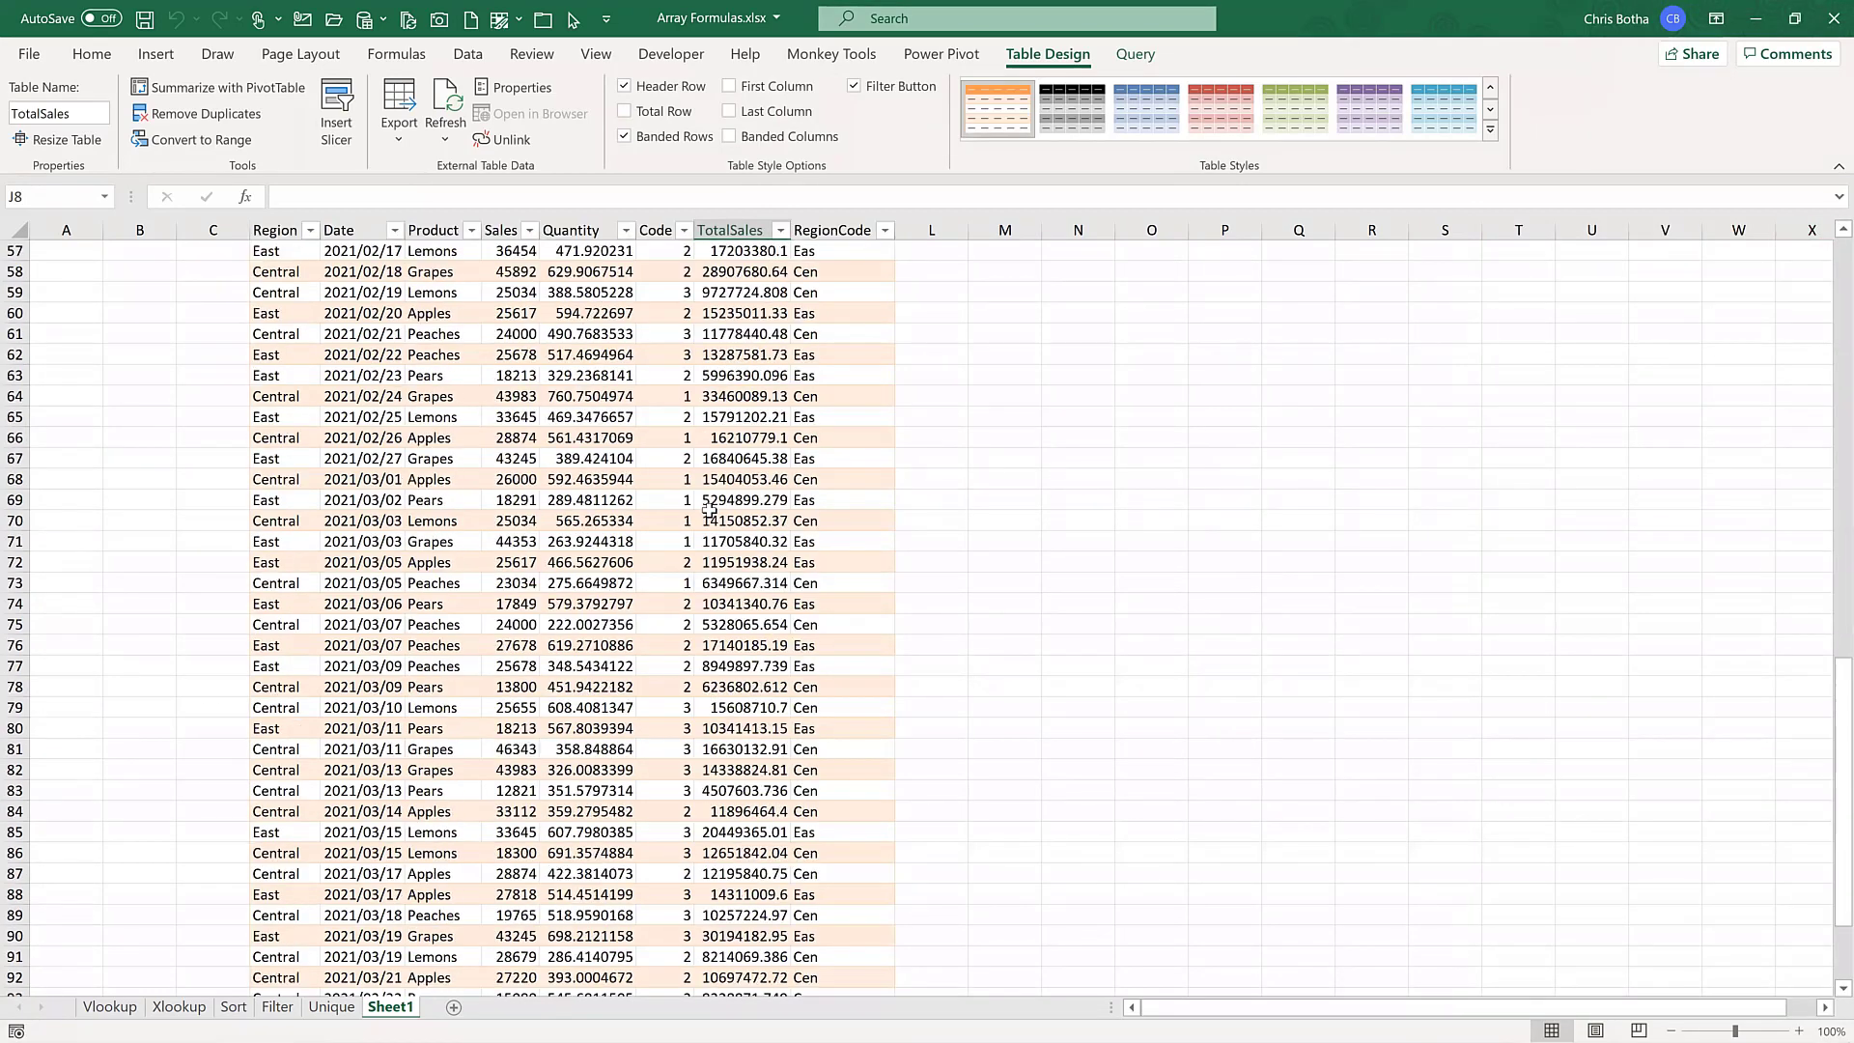
pyautogui.scroll(19, 708, 510)
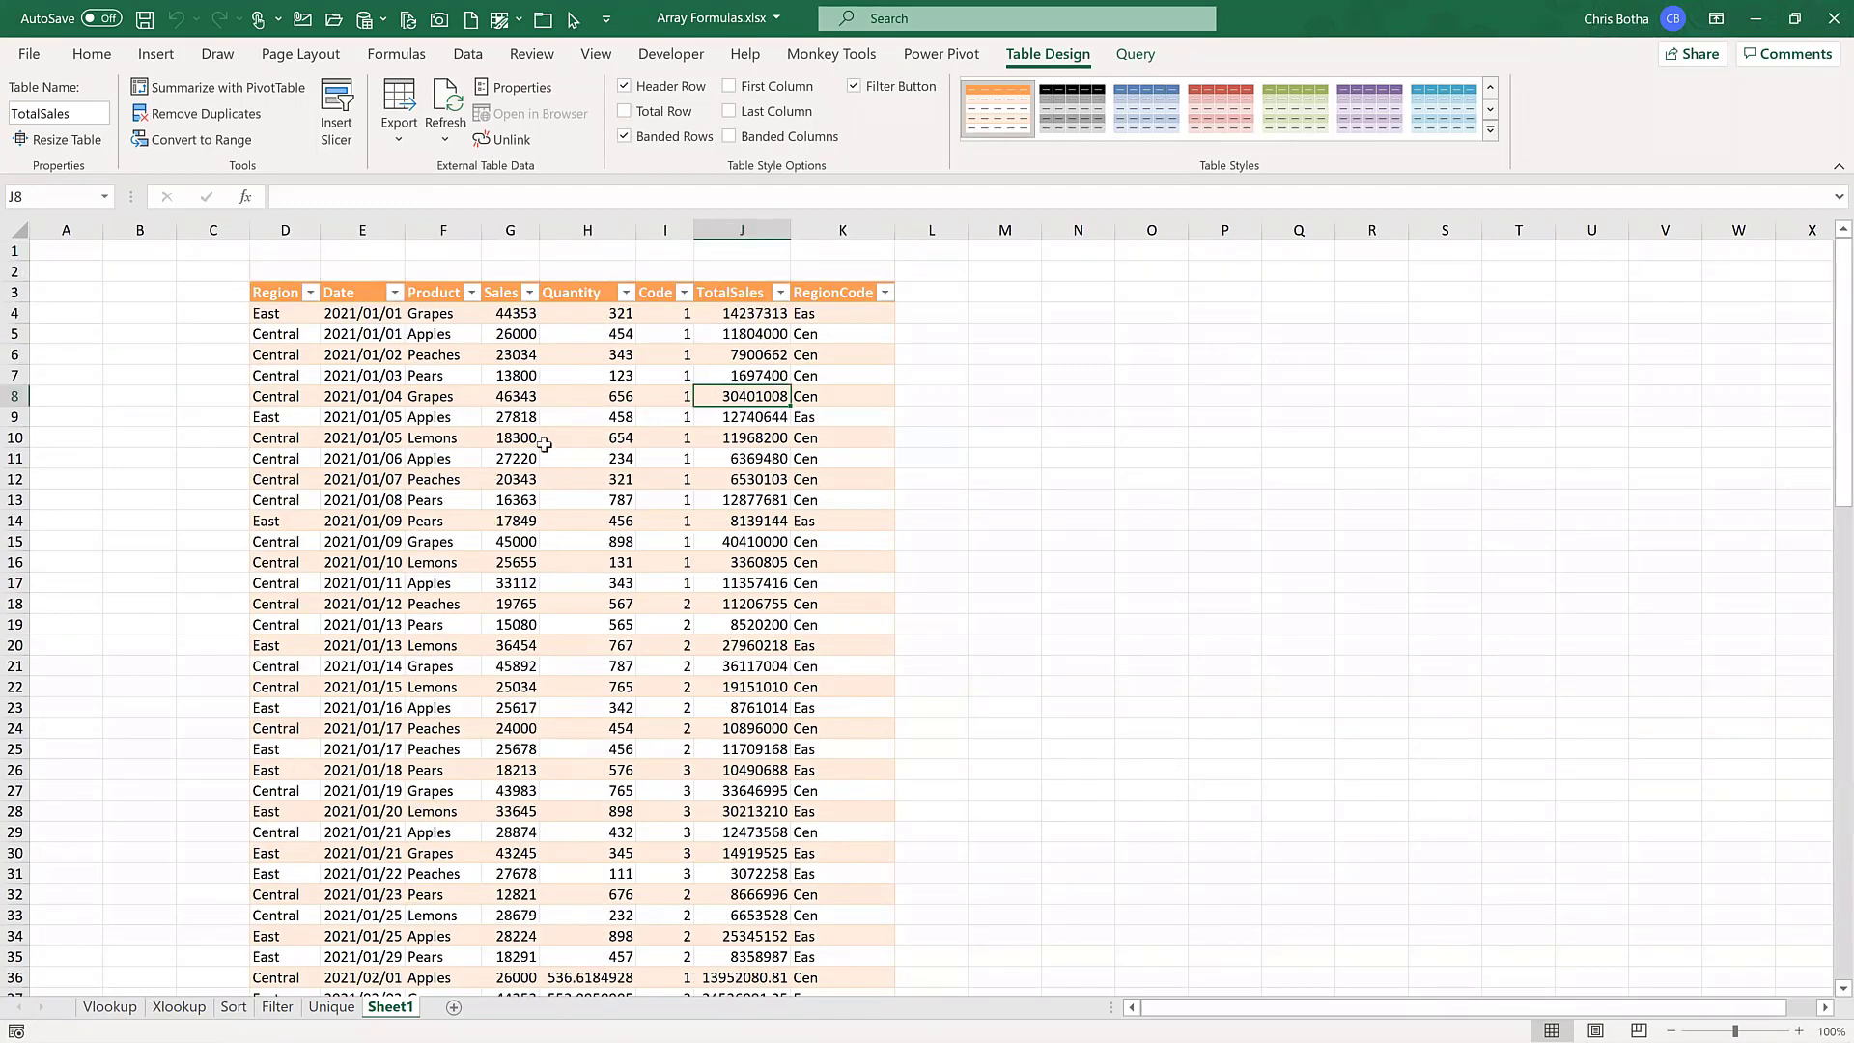
pyautogui.click(292, 311)
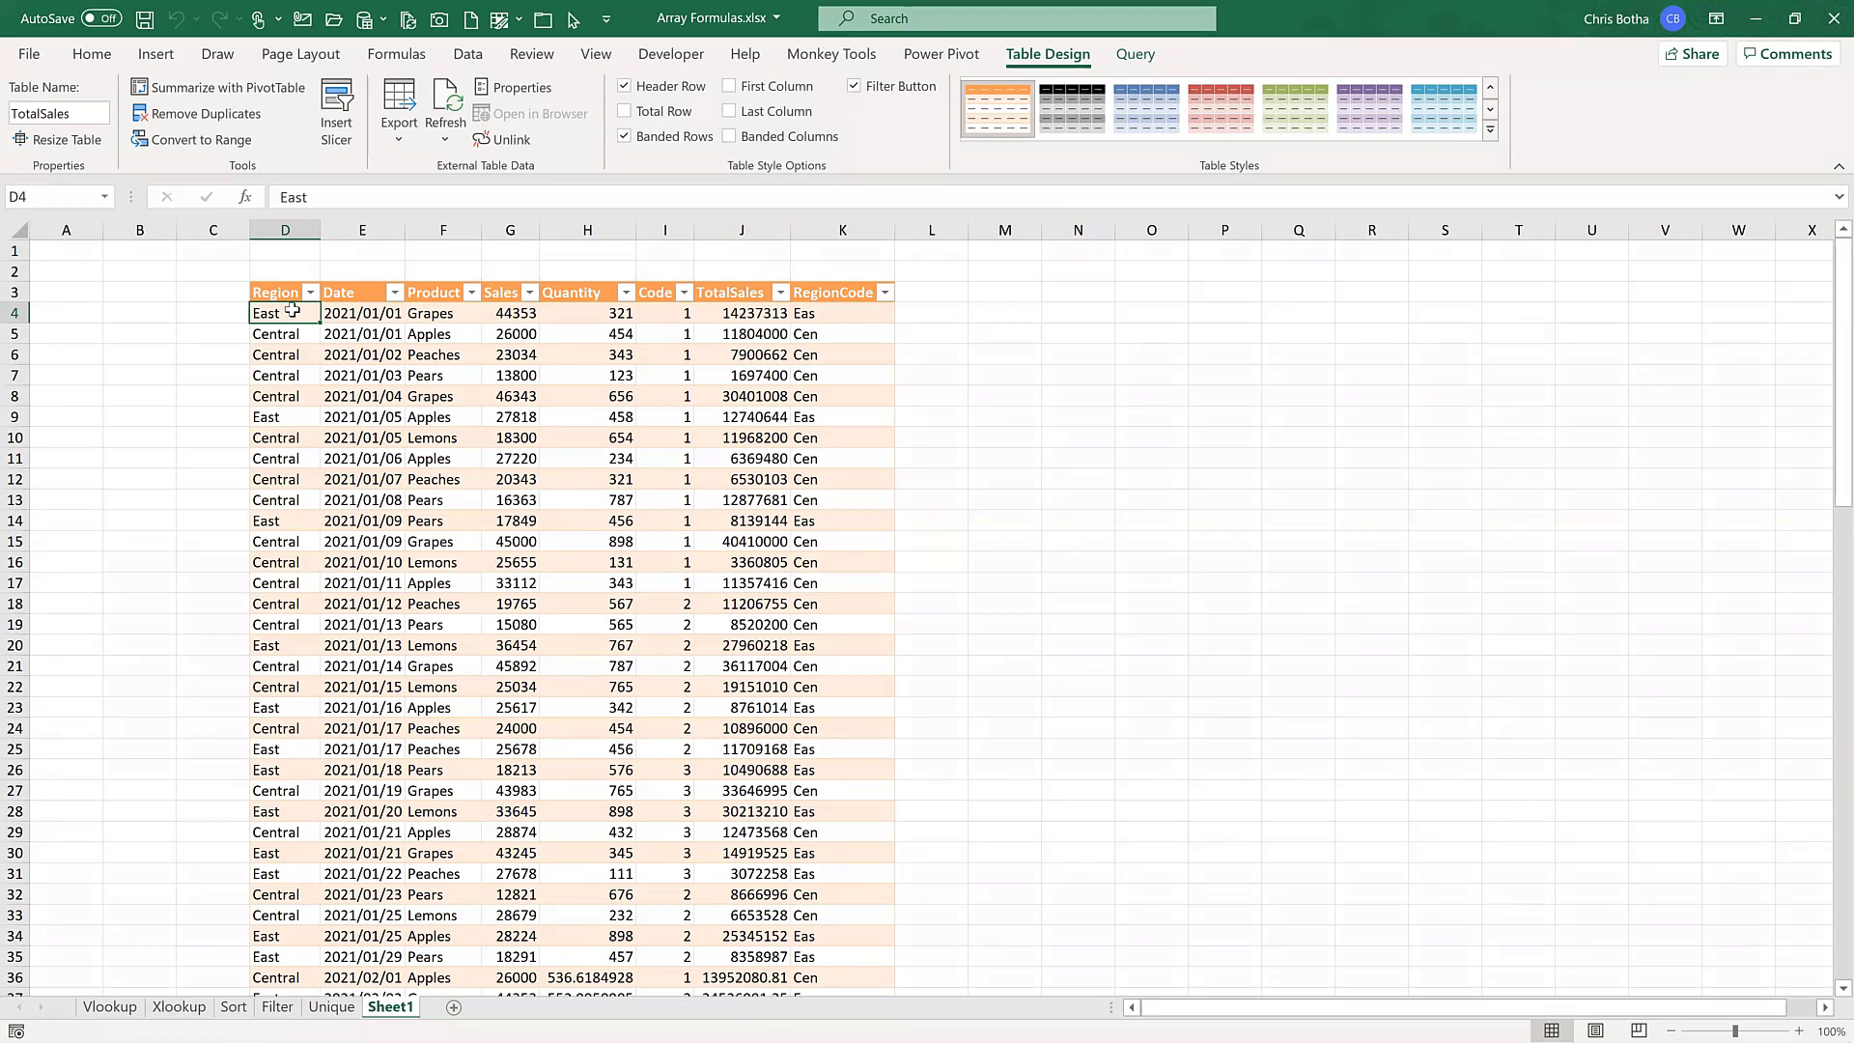
pyautogui.hotkey('ctrl', 'shift', 'Down')
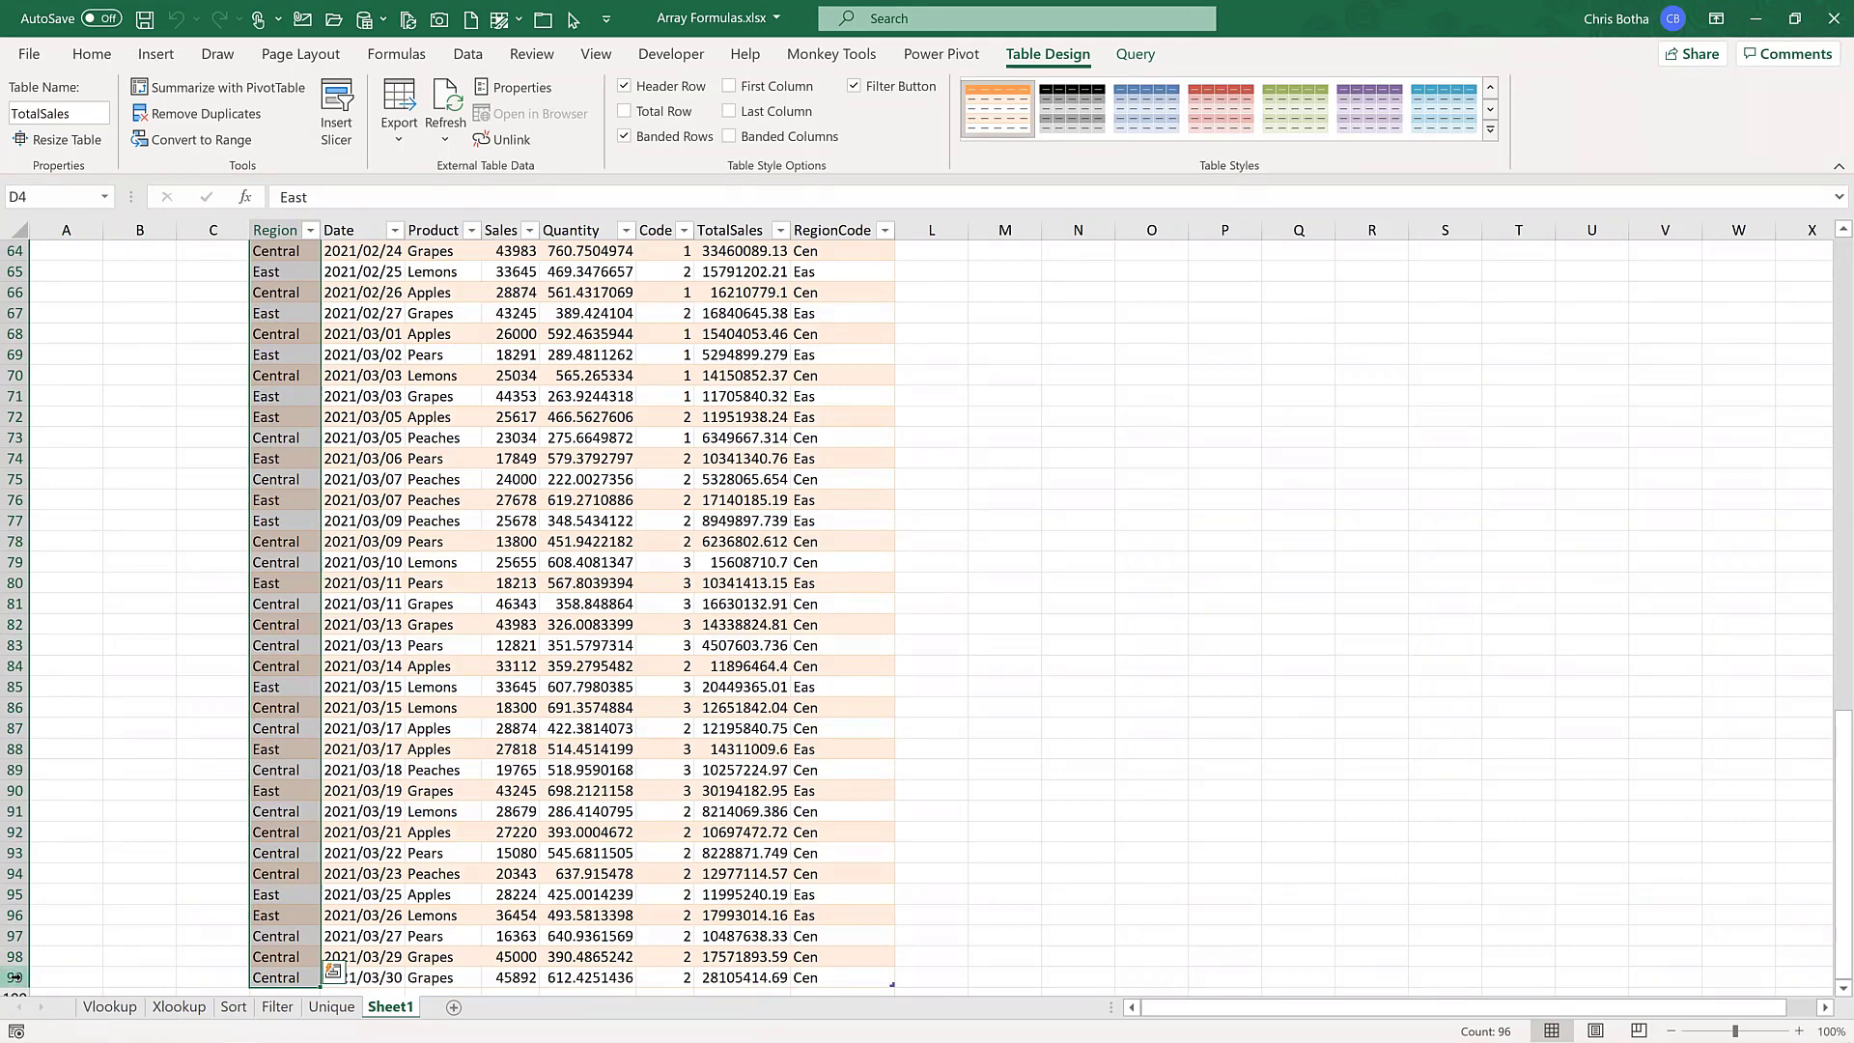
pyautogui.scroll(16, 526, 572)
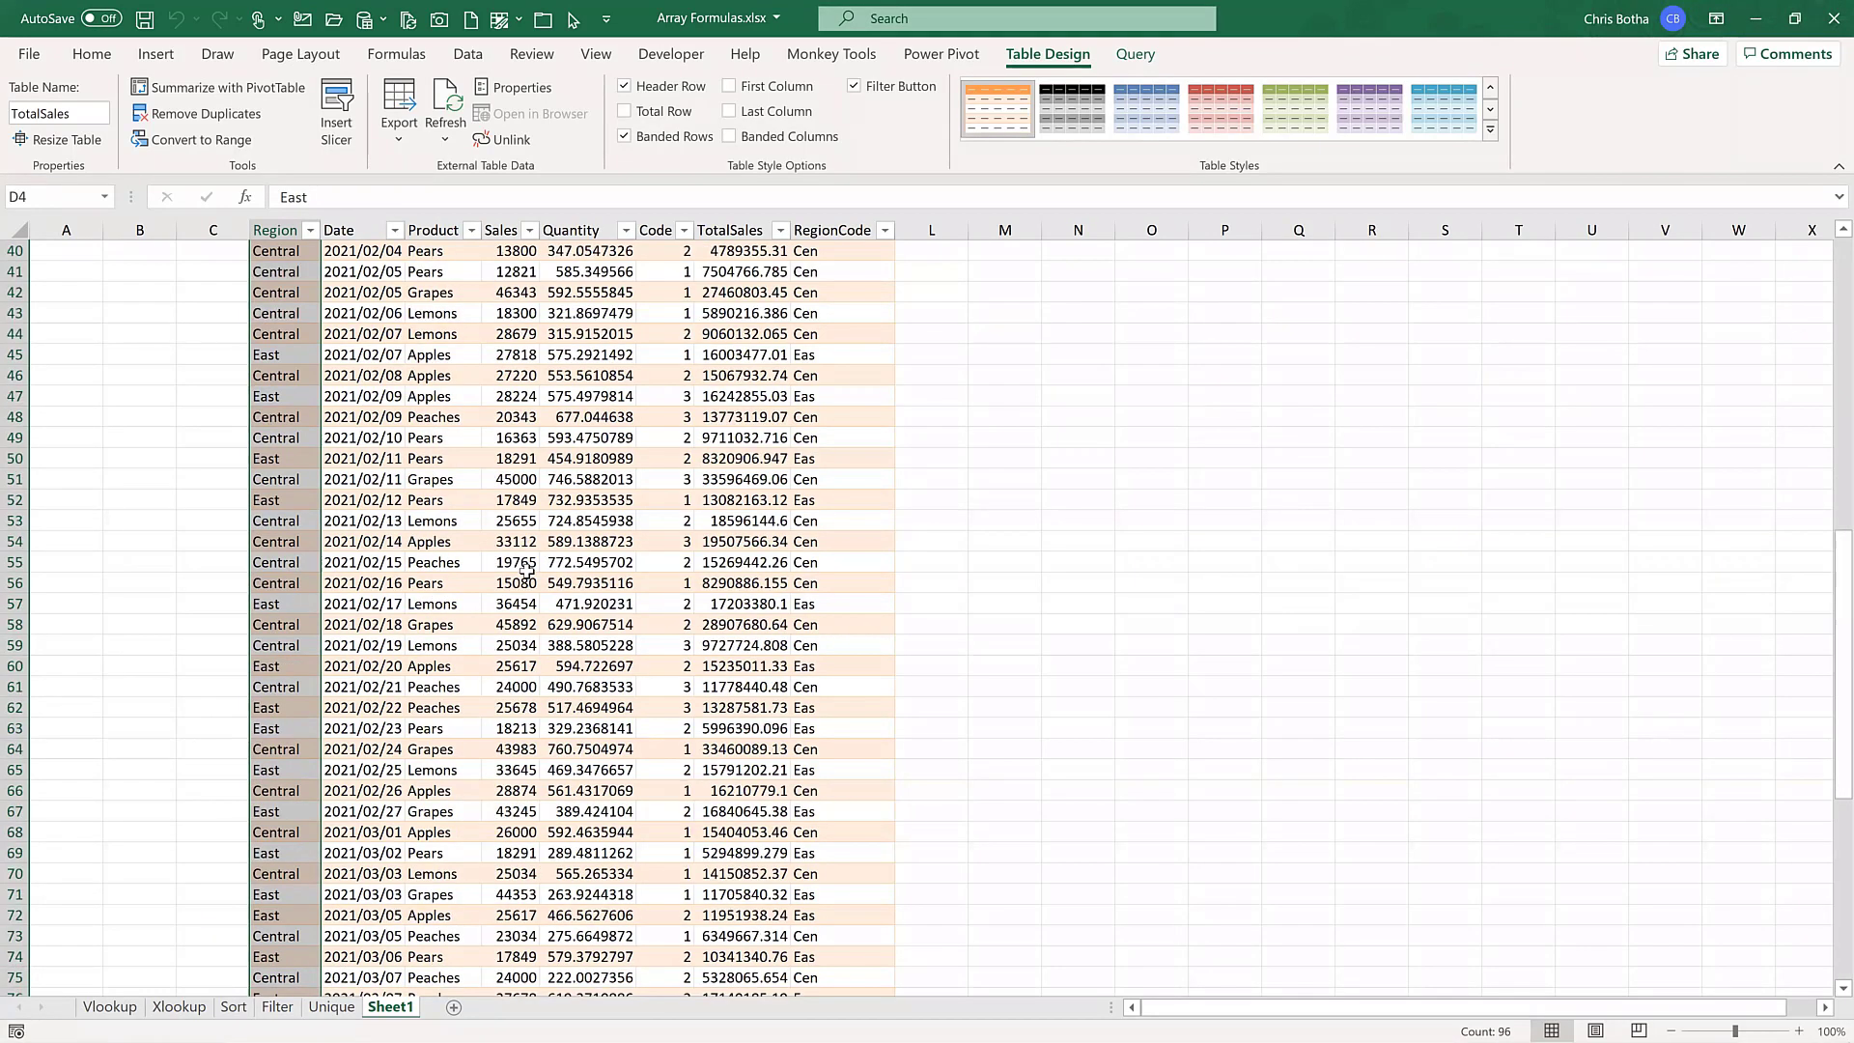
pyautogui.scroll(5, 526, 572)
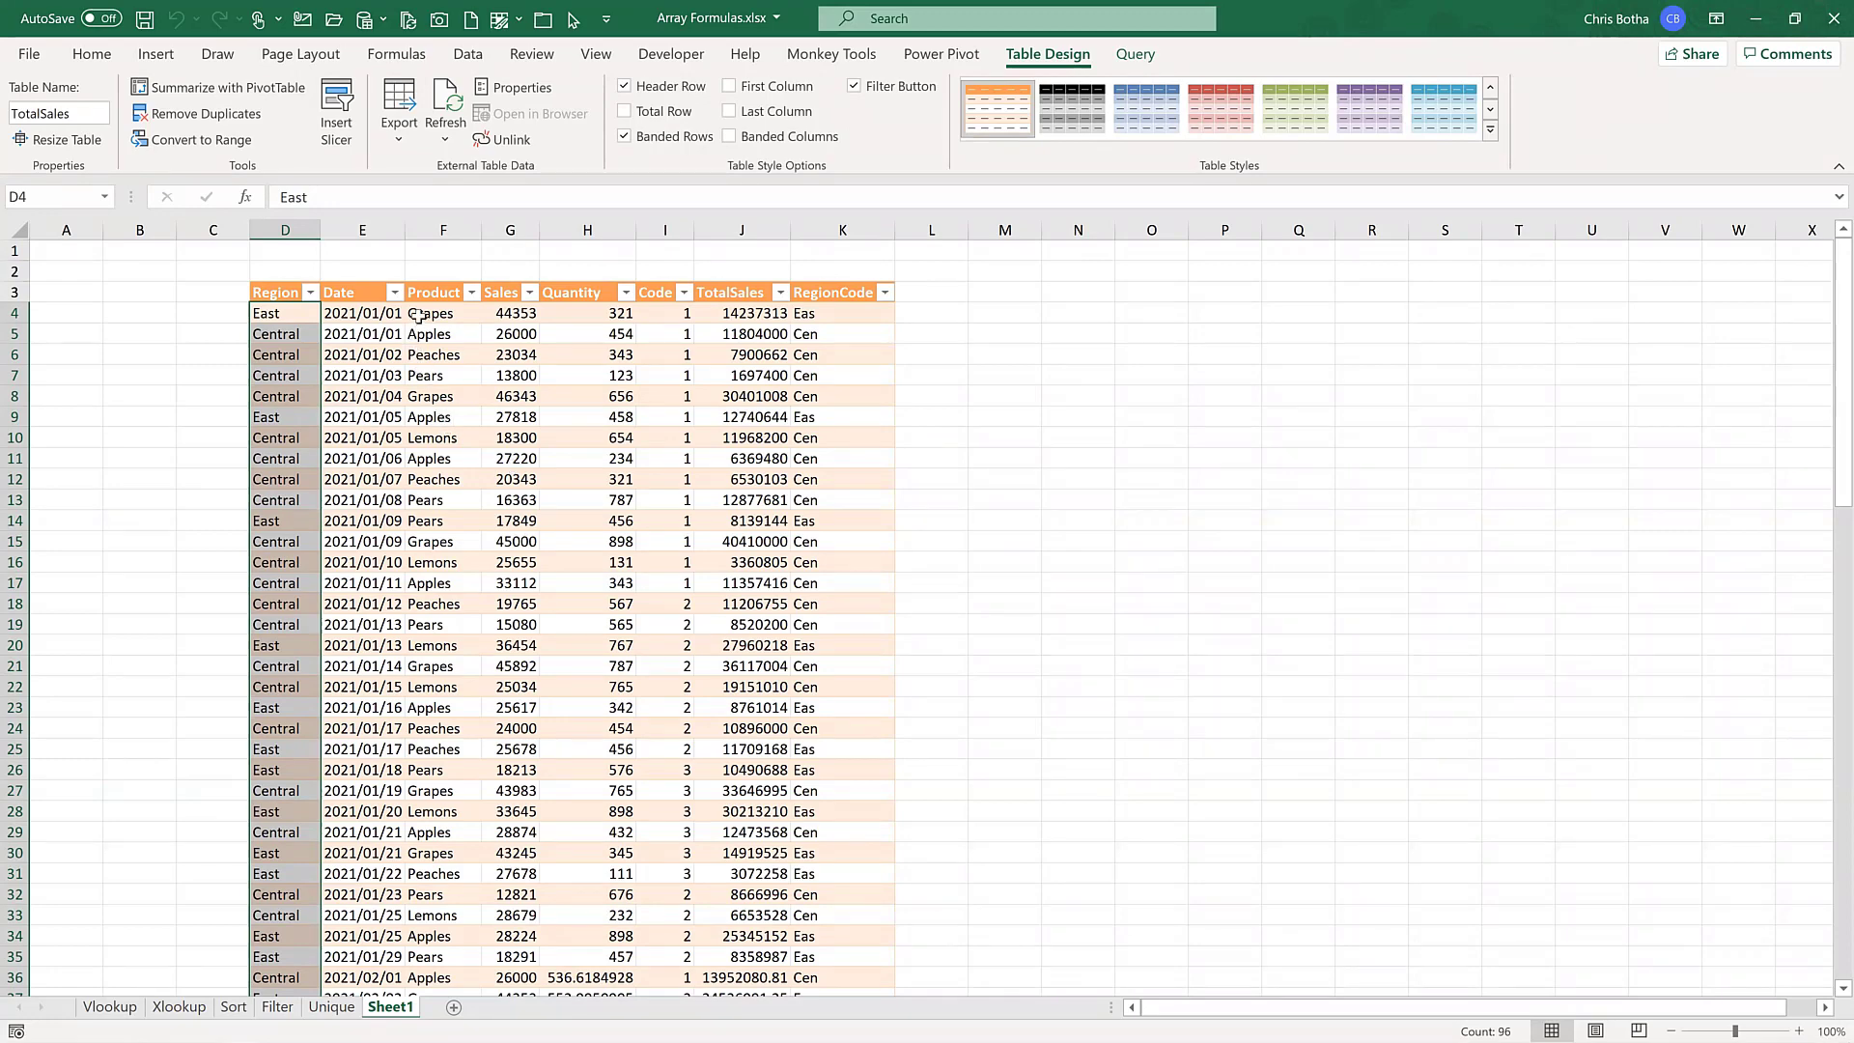
pyautogui.click(307, 313)
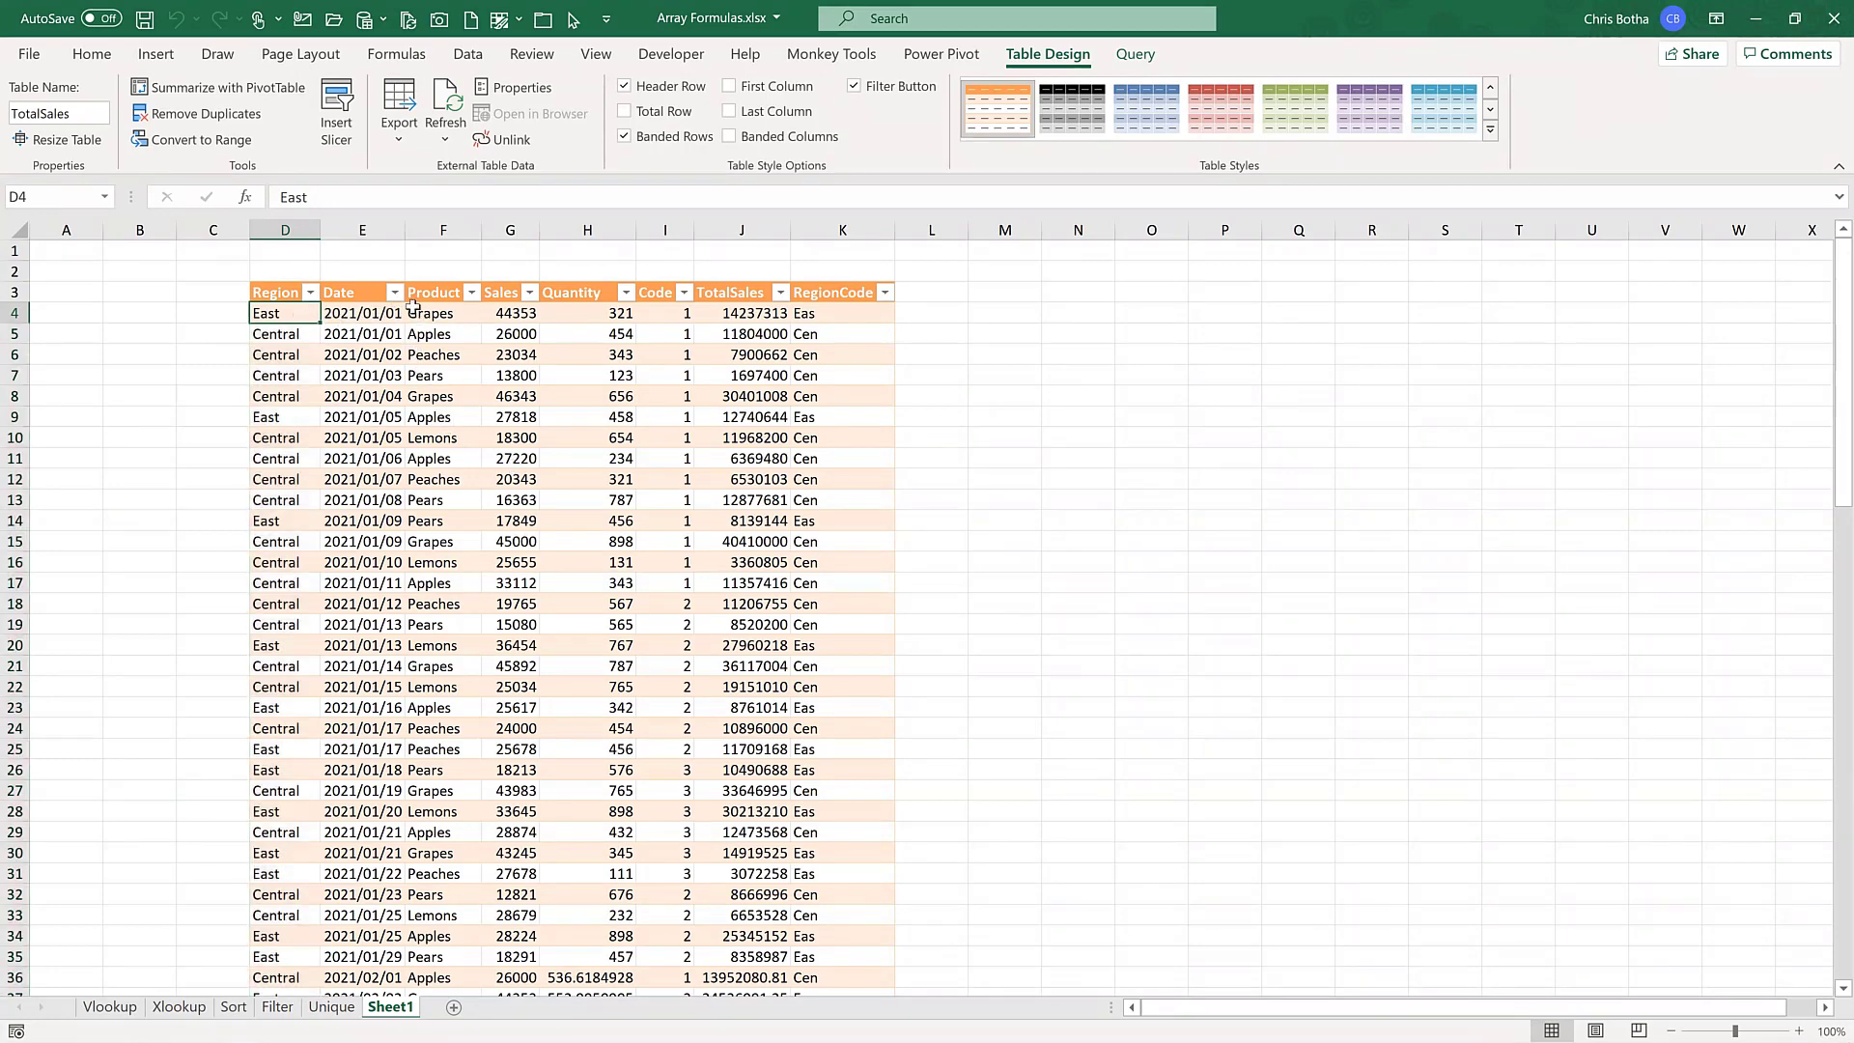
pyautogui.click(738, 316)
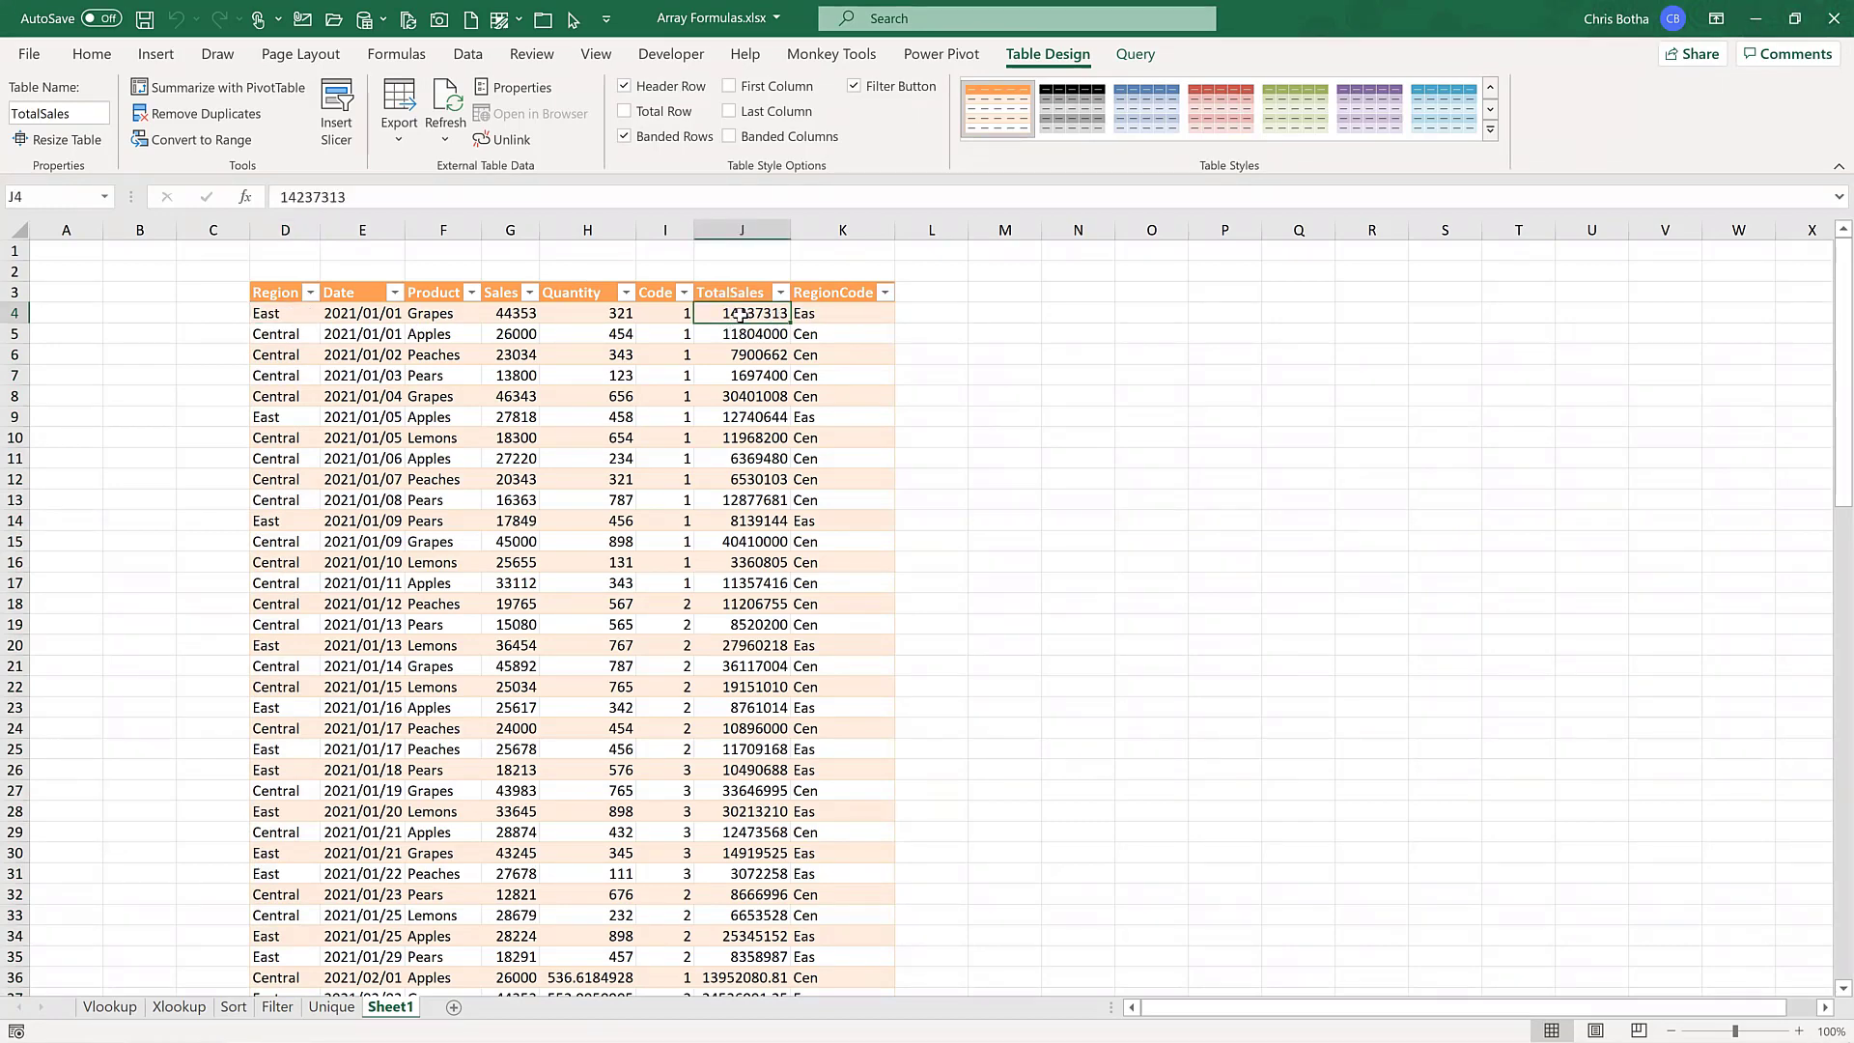
# - Open the workbook Jan 2021 Sales.xlsx from the Sales per Month folder
pyautogui.click(29, 56)
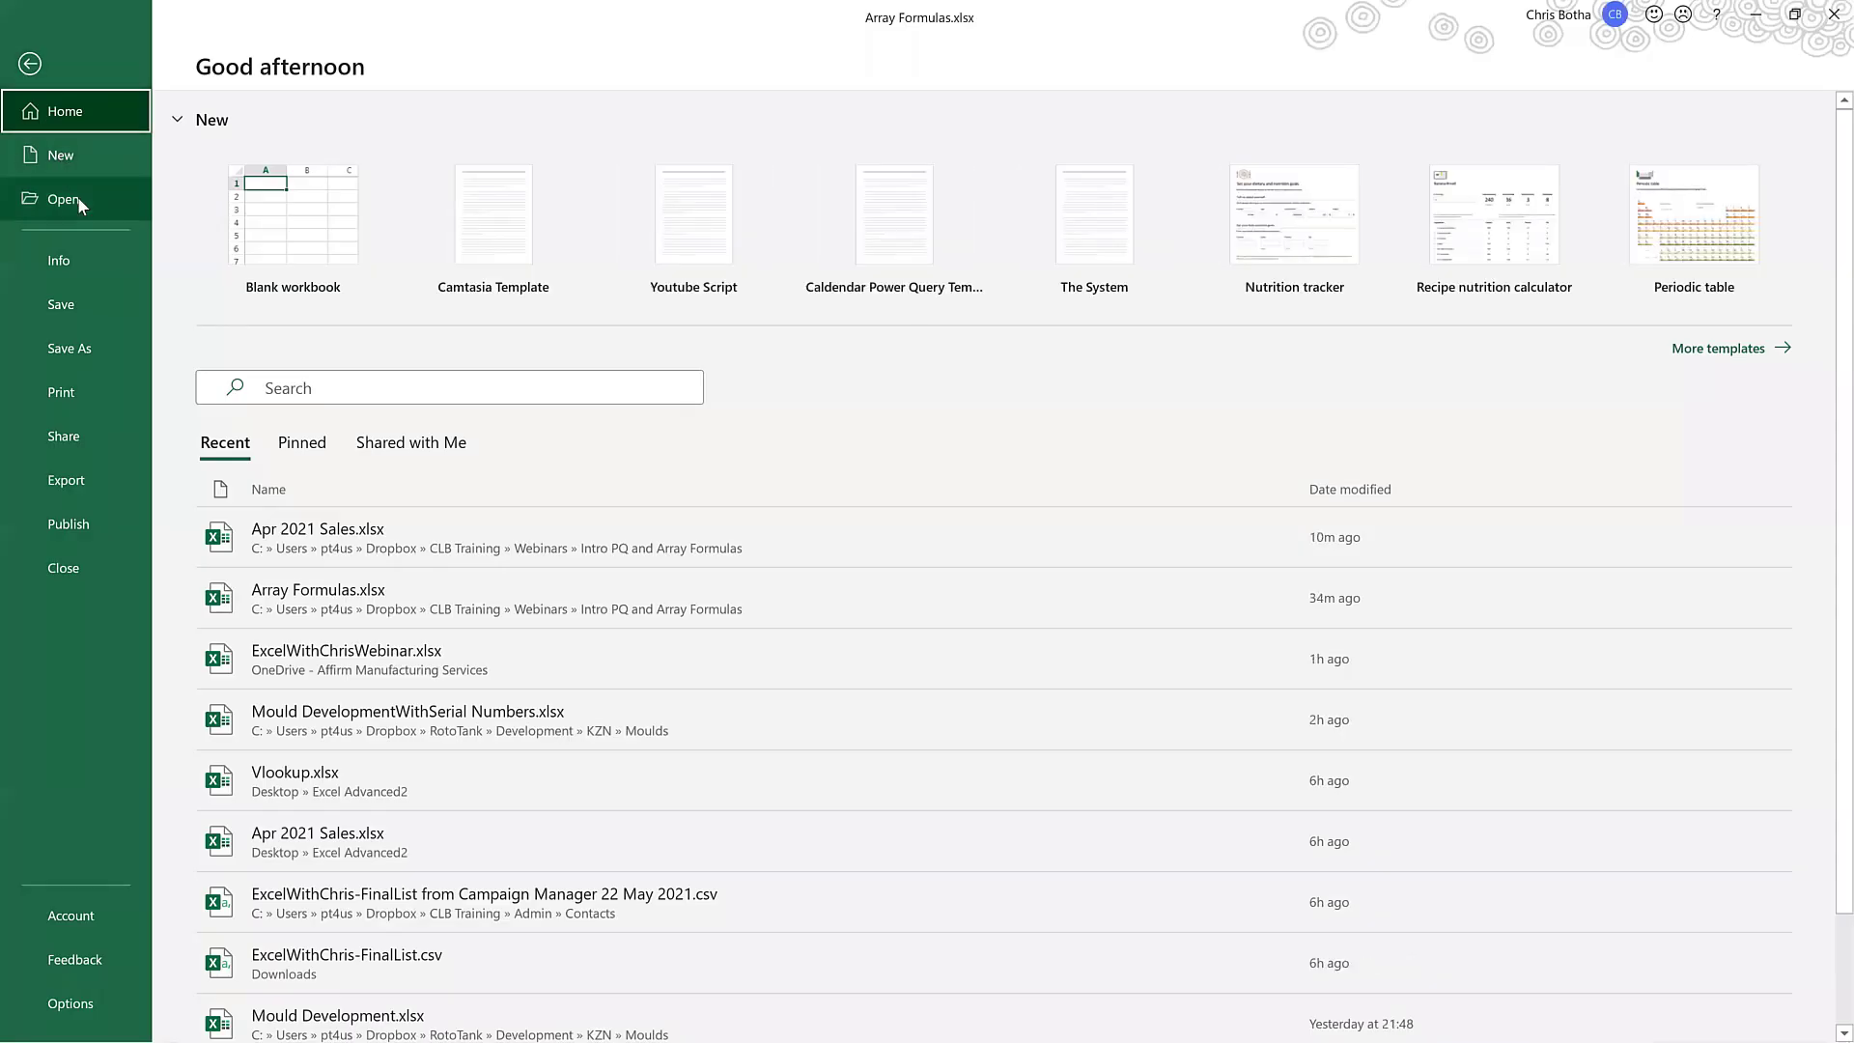
pyautogui.click(78, 198)
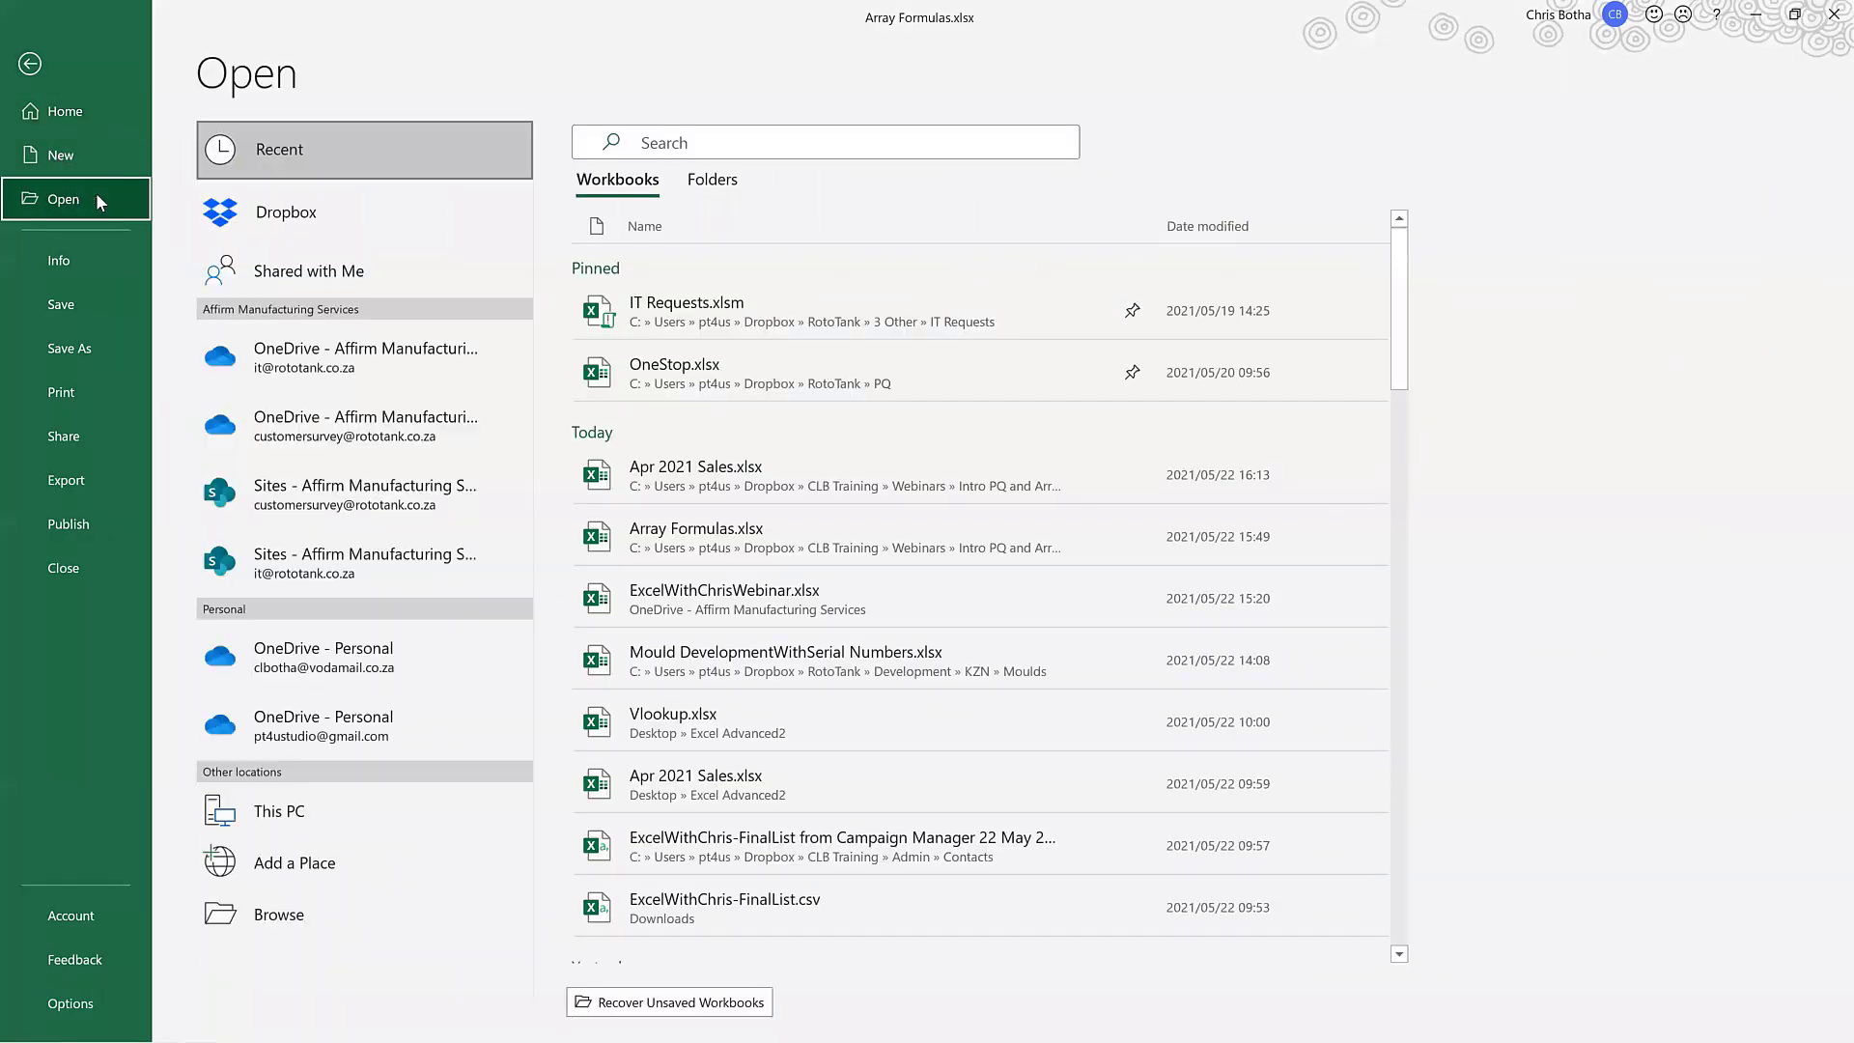
pyautogui.click(697, 183)
pyautogui.click(723, 372)
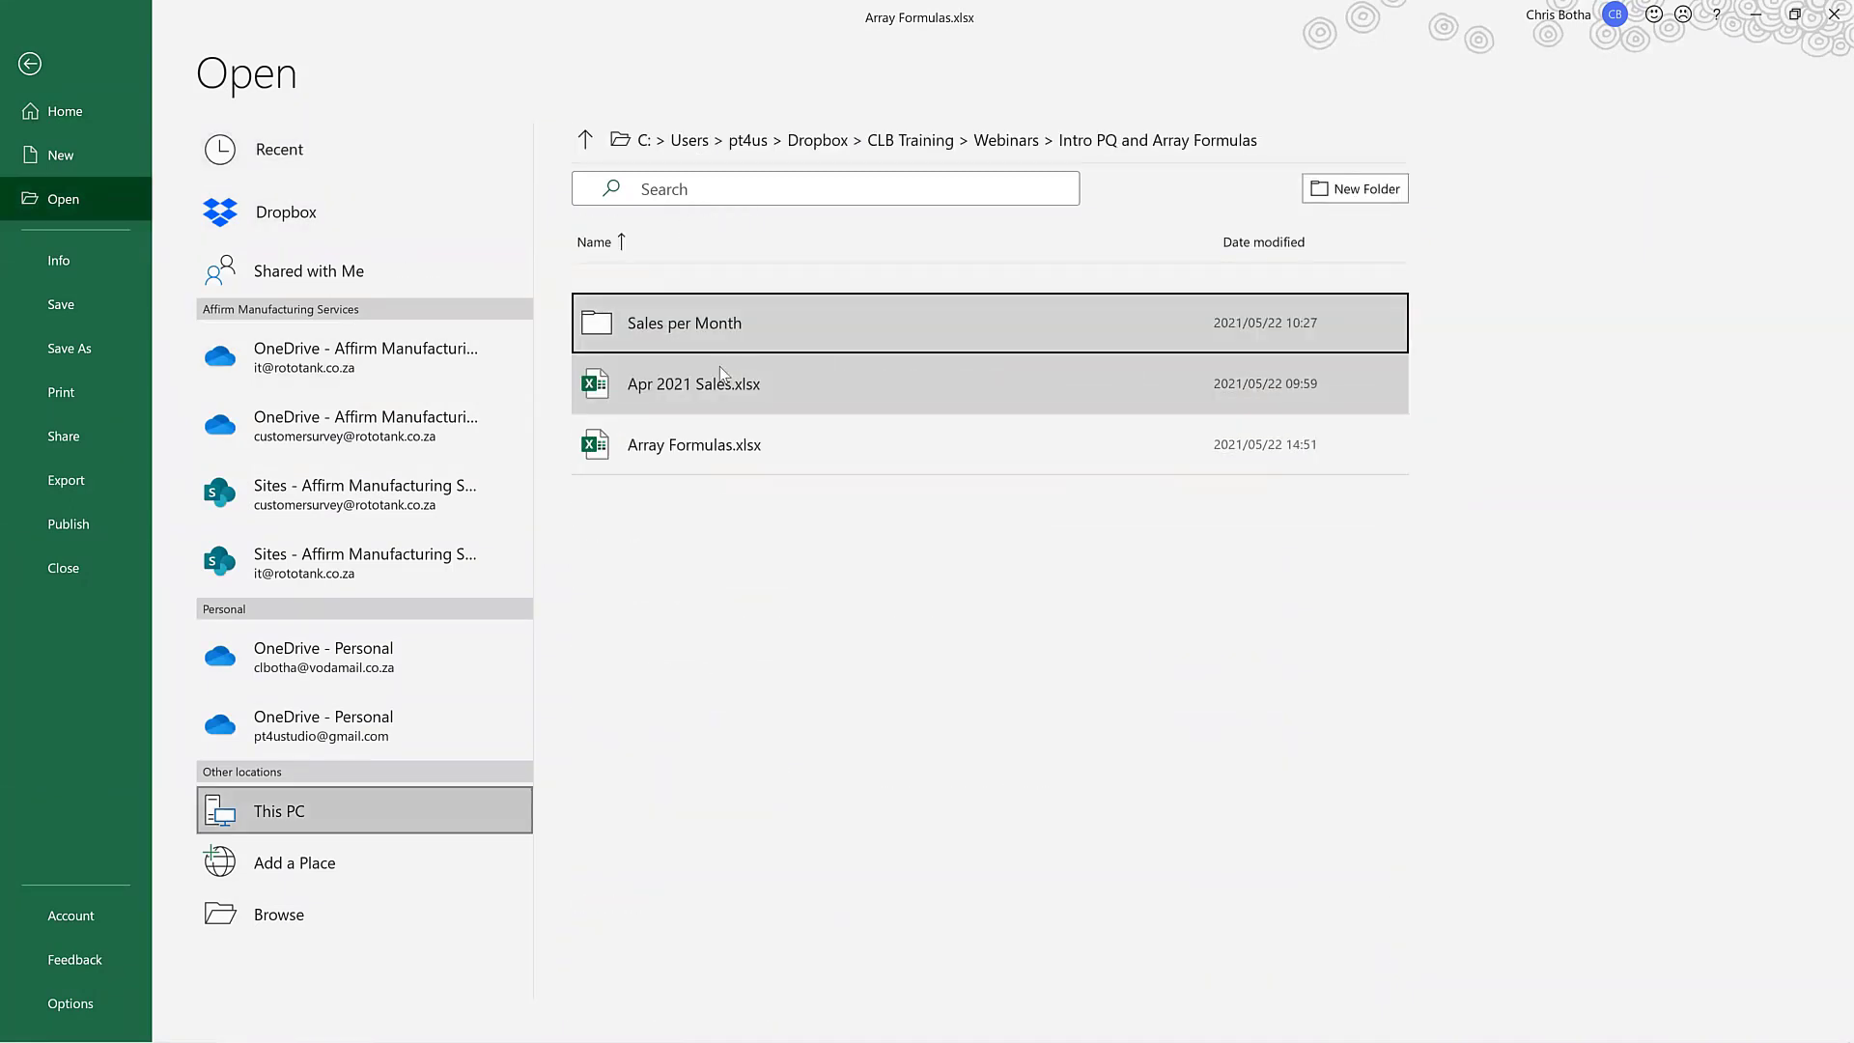
pyautogui.click(703, 329)
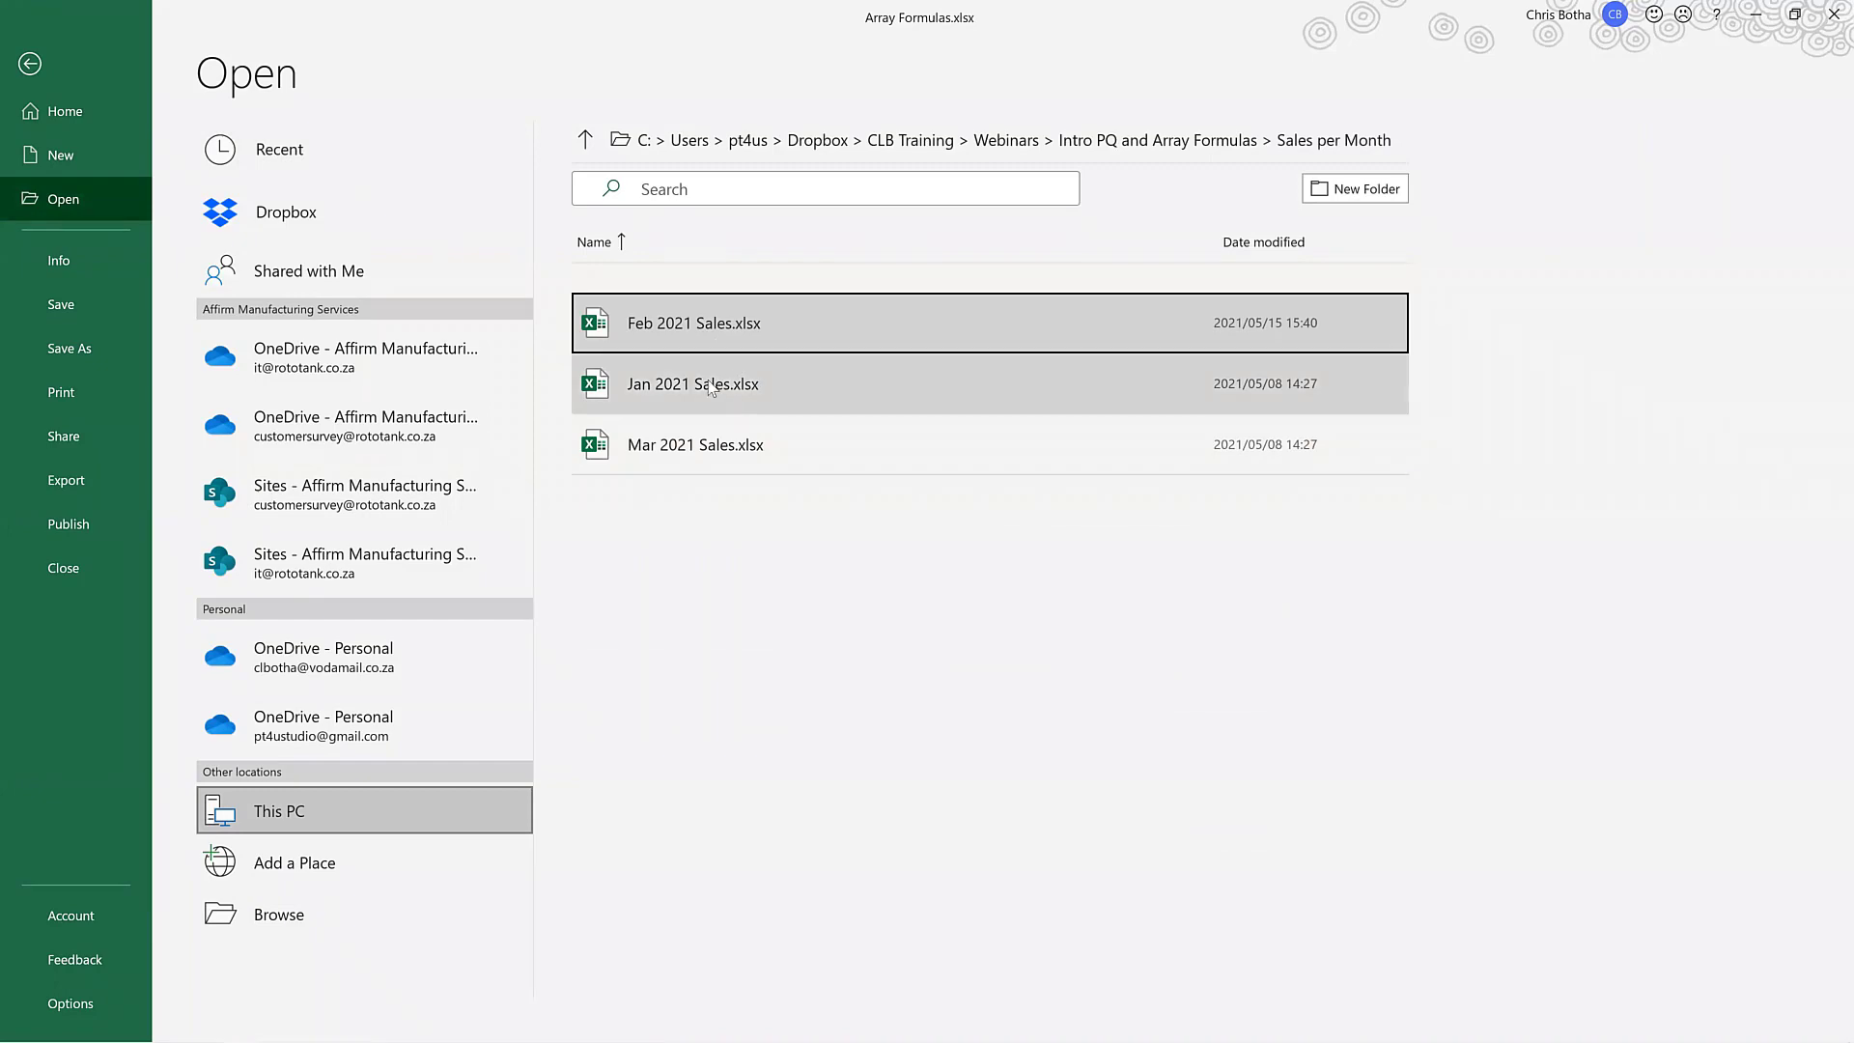
pyautogui.click(710, 386)
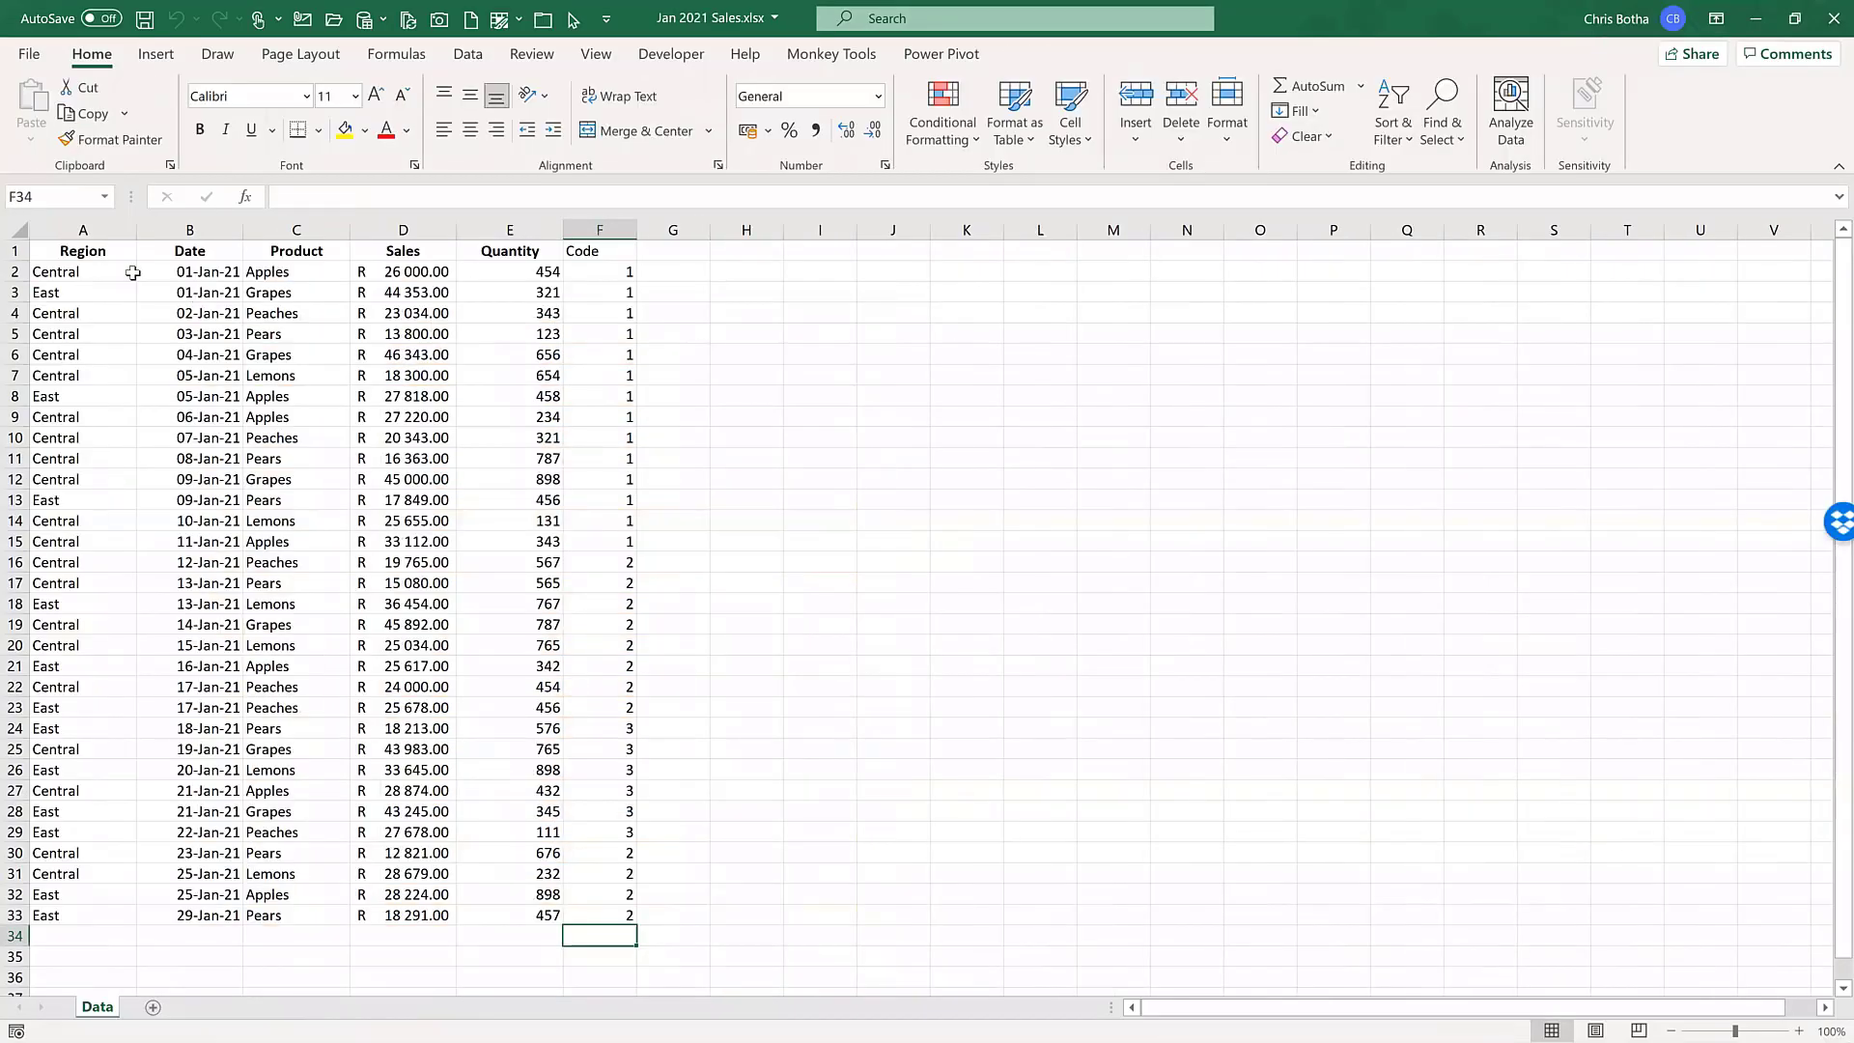
# - Set the Sales value in cell D2 to 10000000, then save and close the January workbook
pyautogui.click(131, 272)
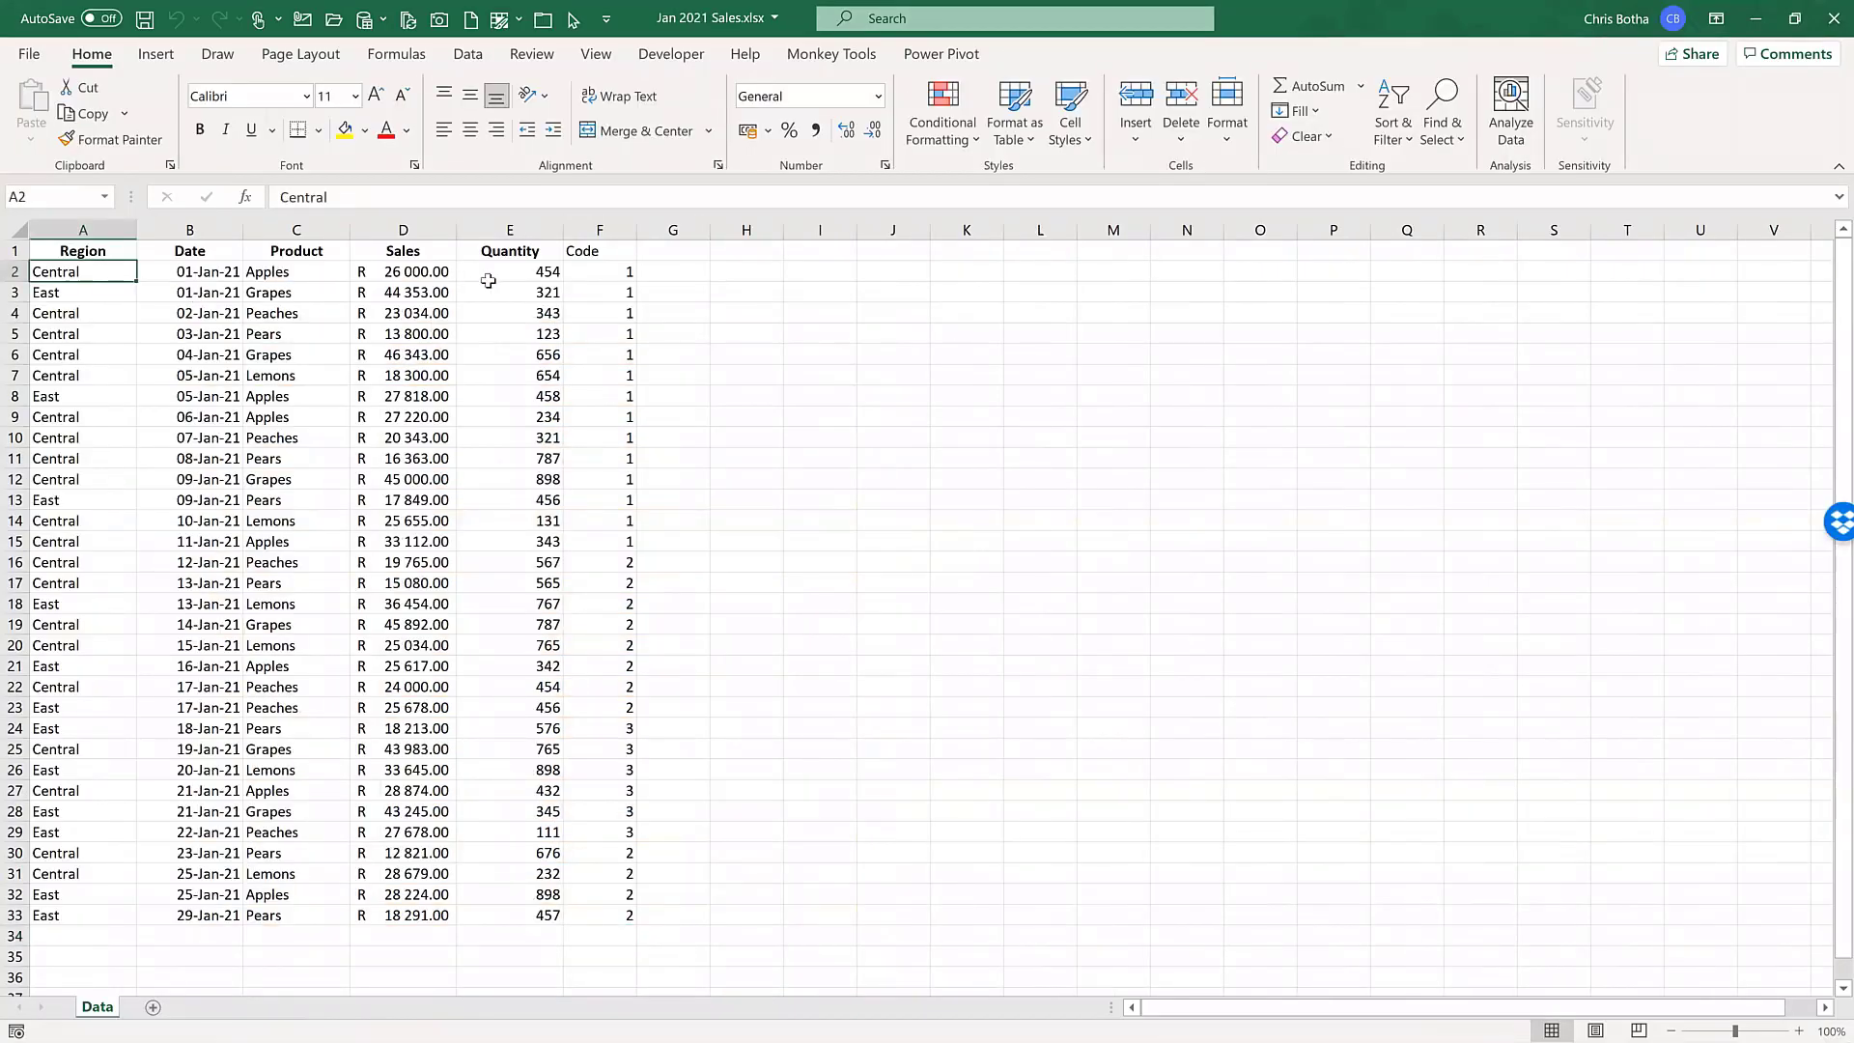
pyautogui.click(369, 271)
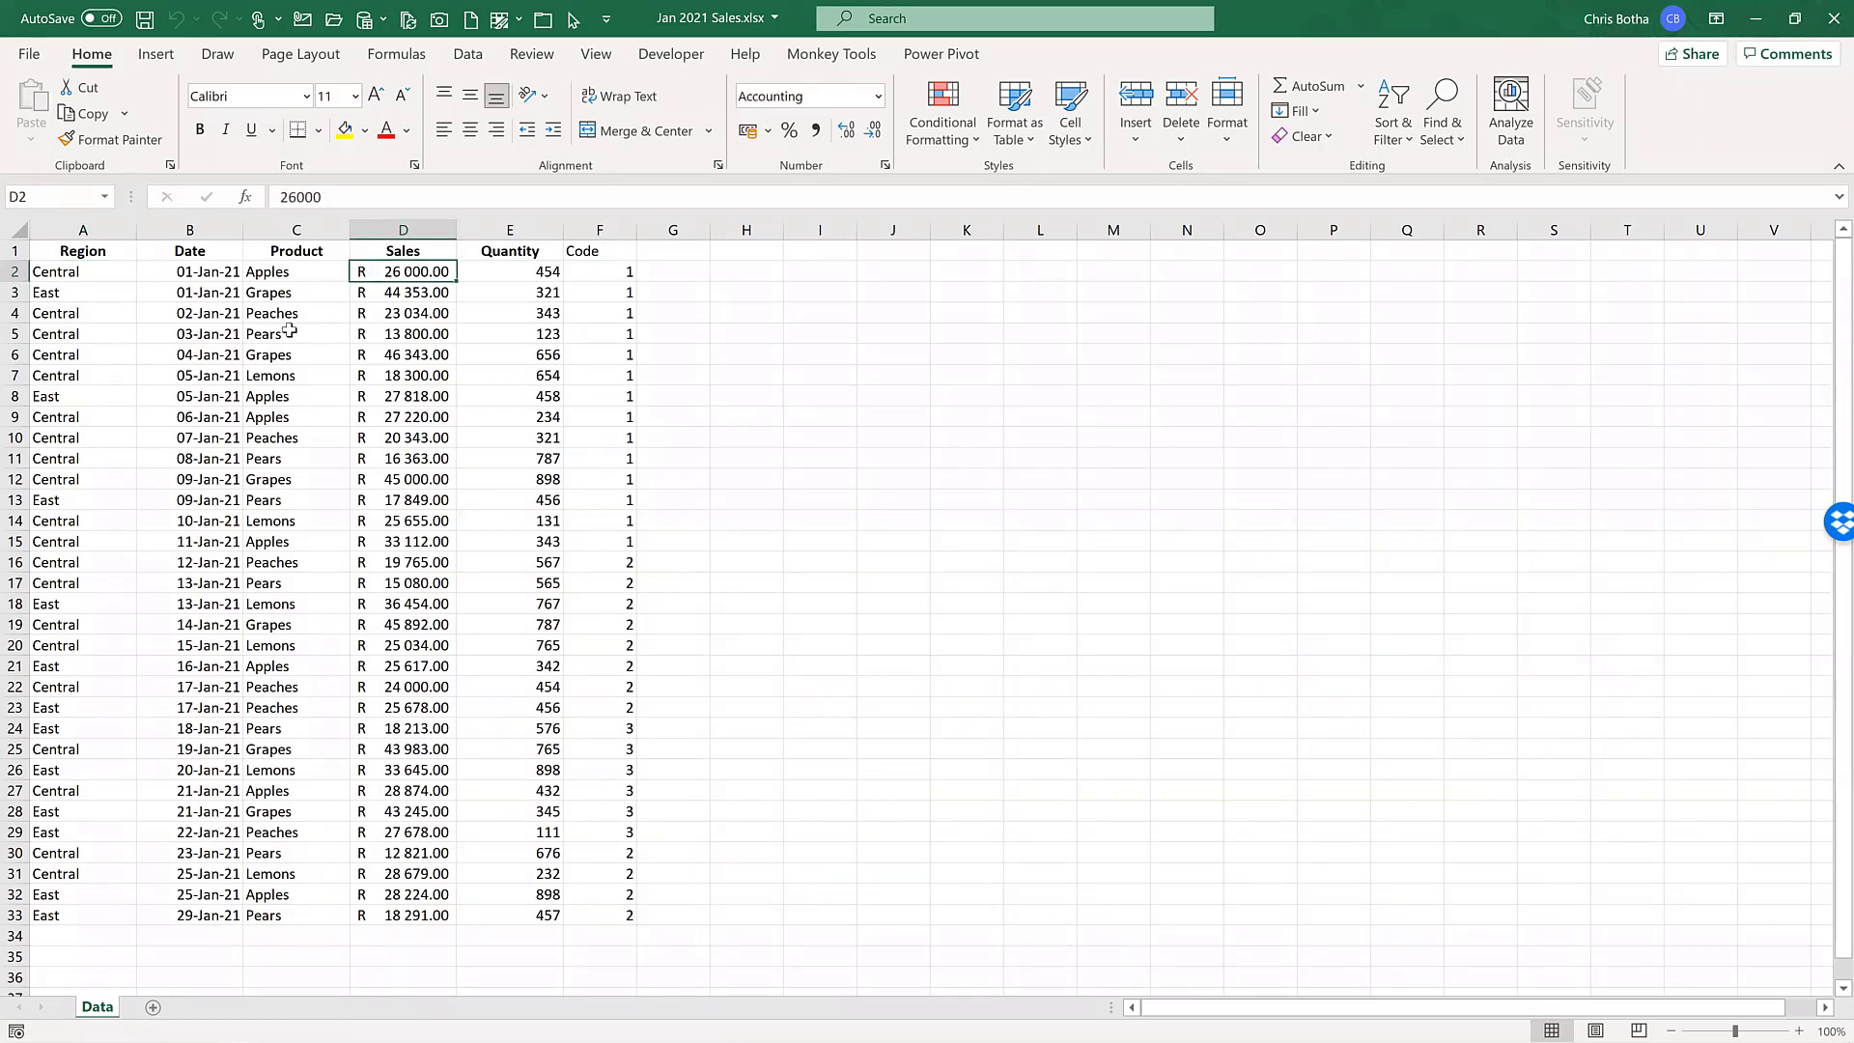
pyautogui.write('10')
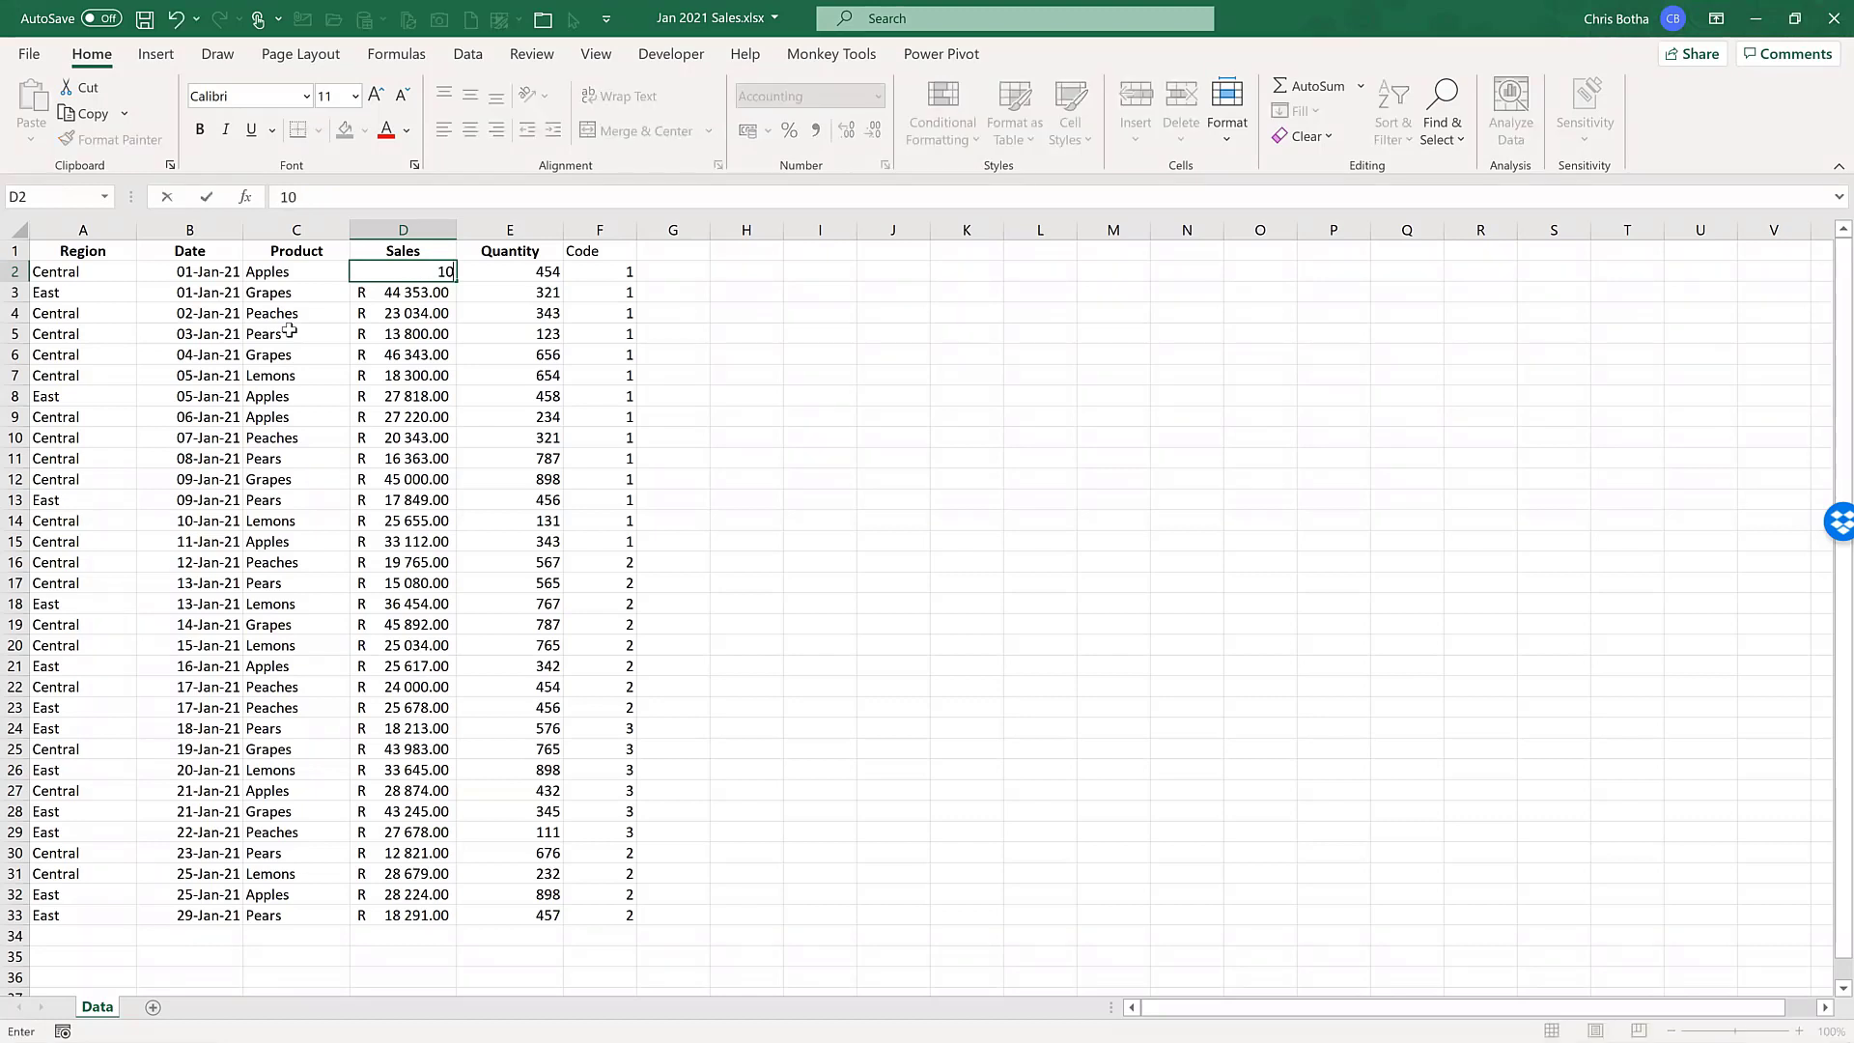
pyautogui.write('000000')
pyautogui.press('Return')
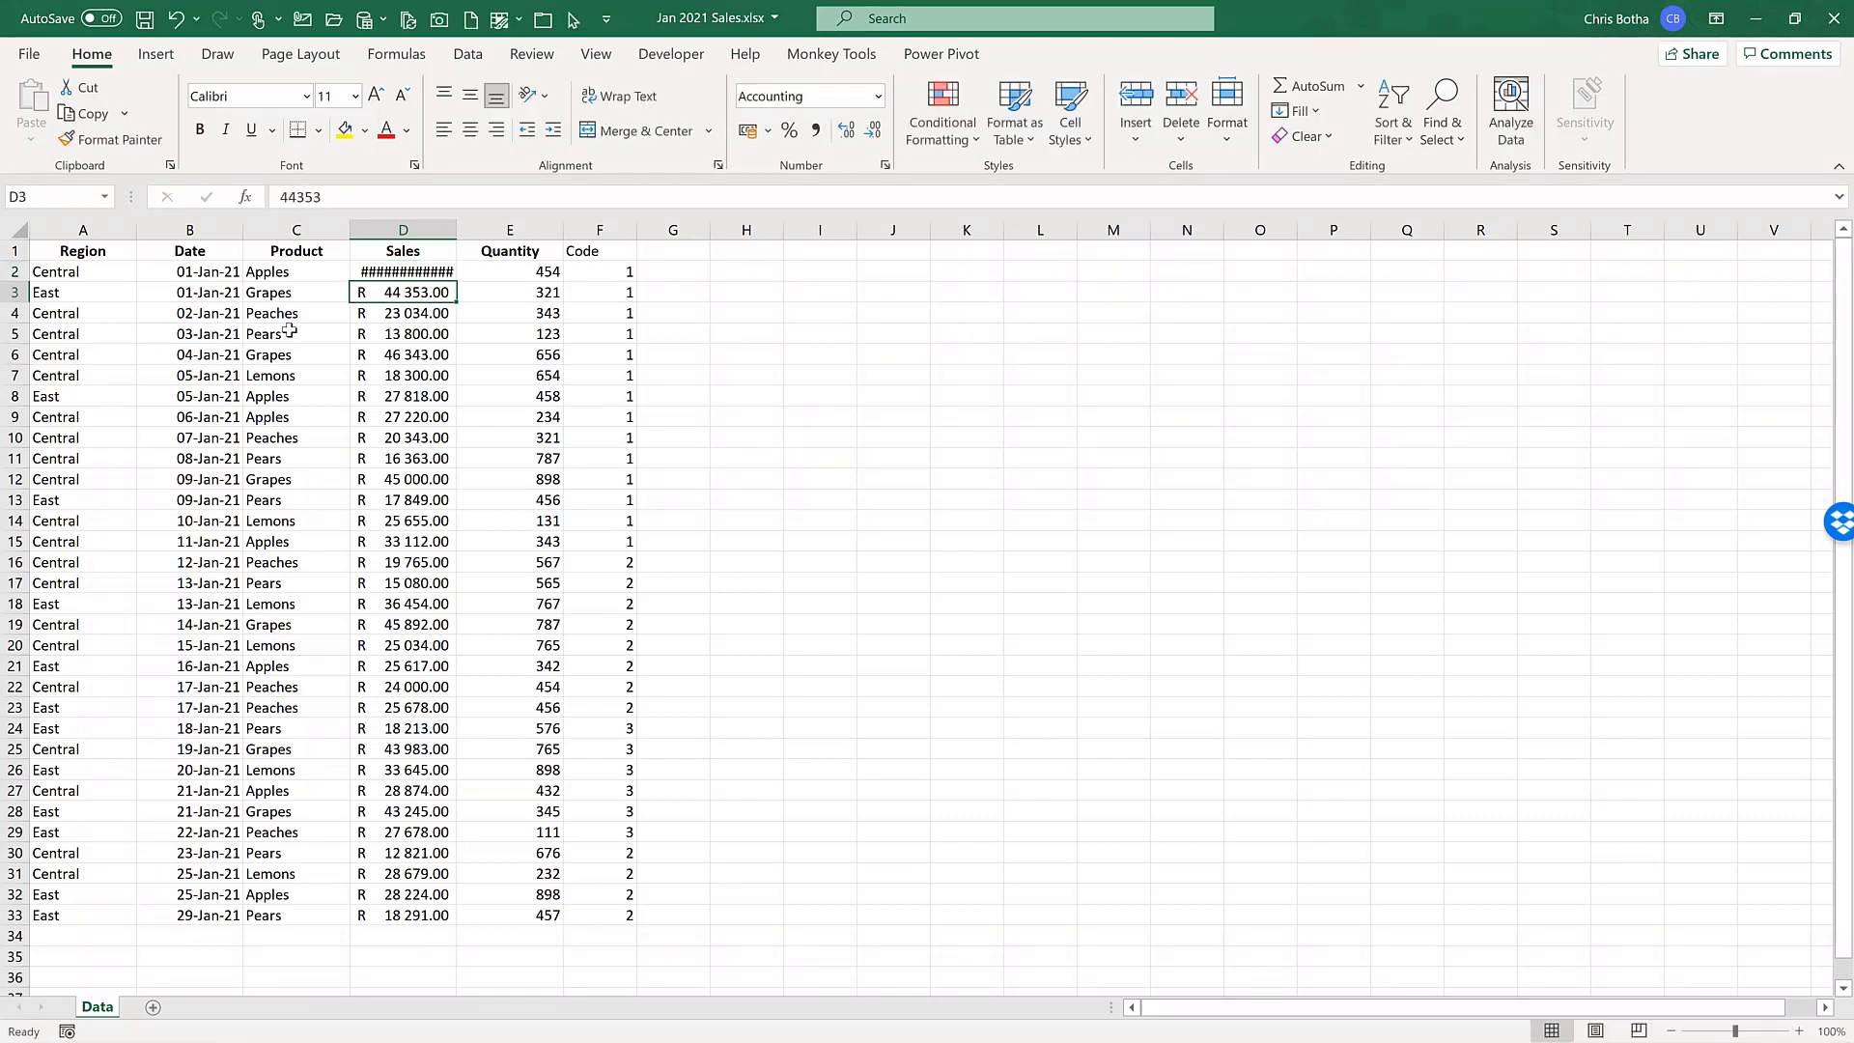
pyautogui.click(1834, 18)
pyautogui.click(842, 564)
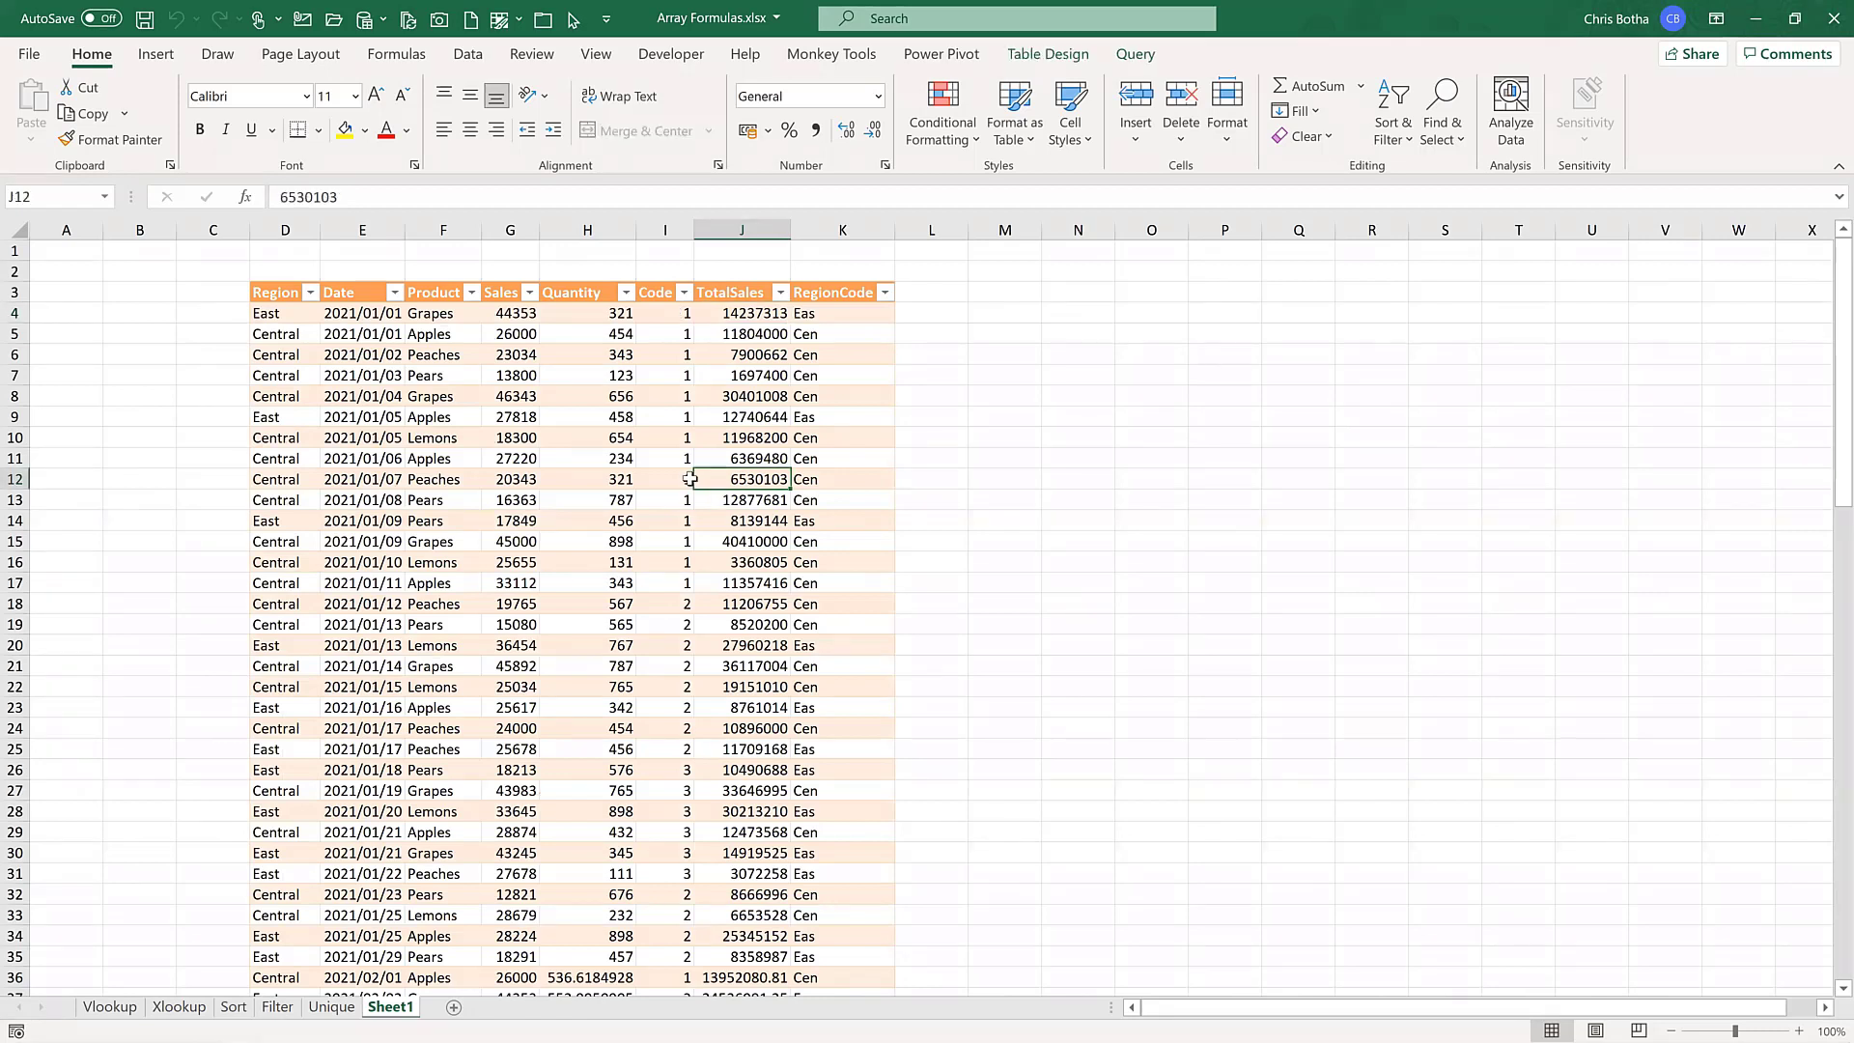
# - Refresh the TotalSales table from its source files and check the January Apples sale and the table's last rows
pyautogui.click(699, 481)
pyautogui.click(464, 58)
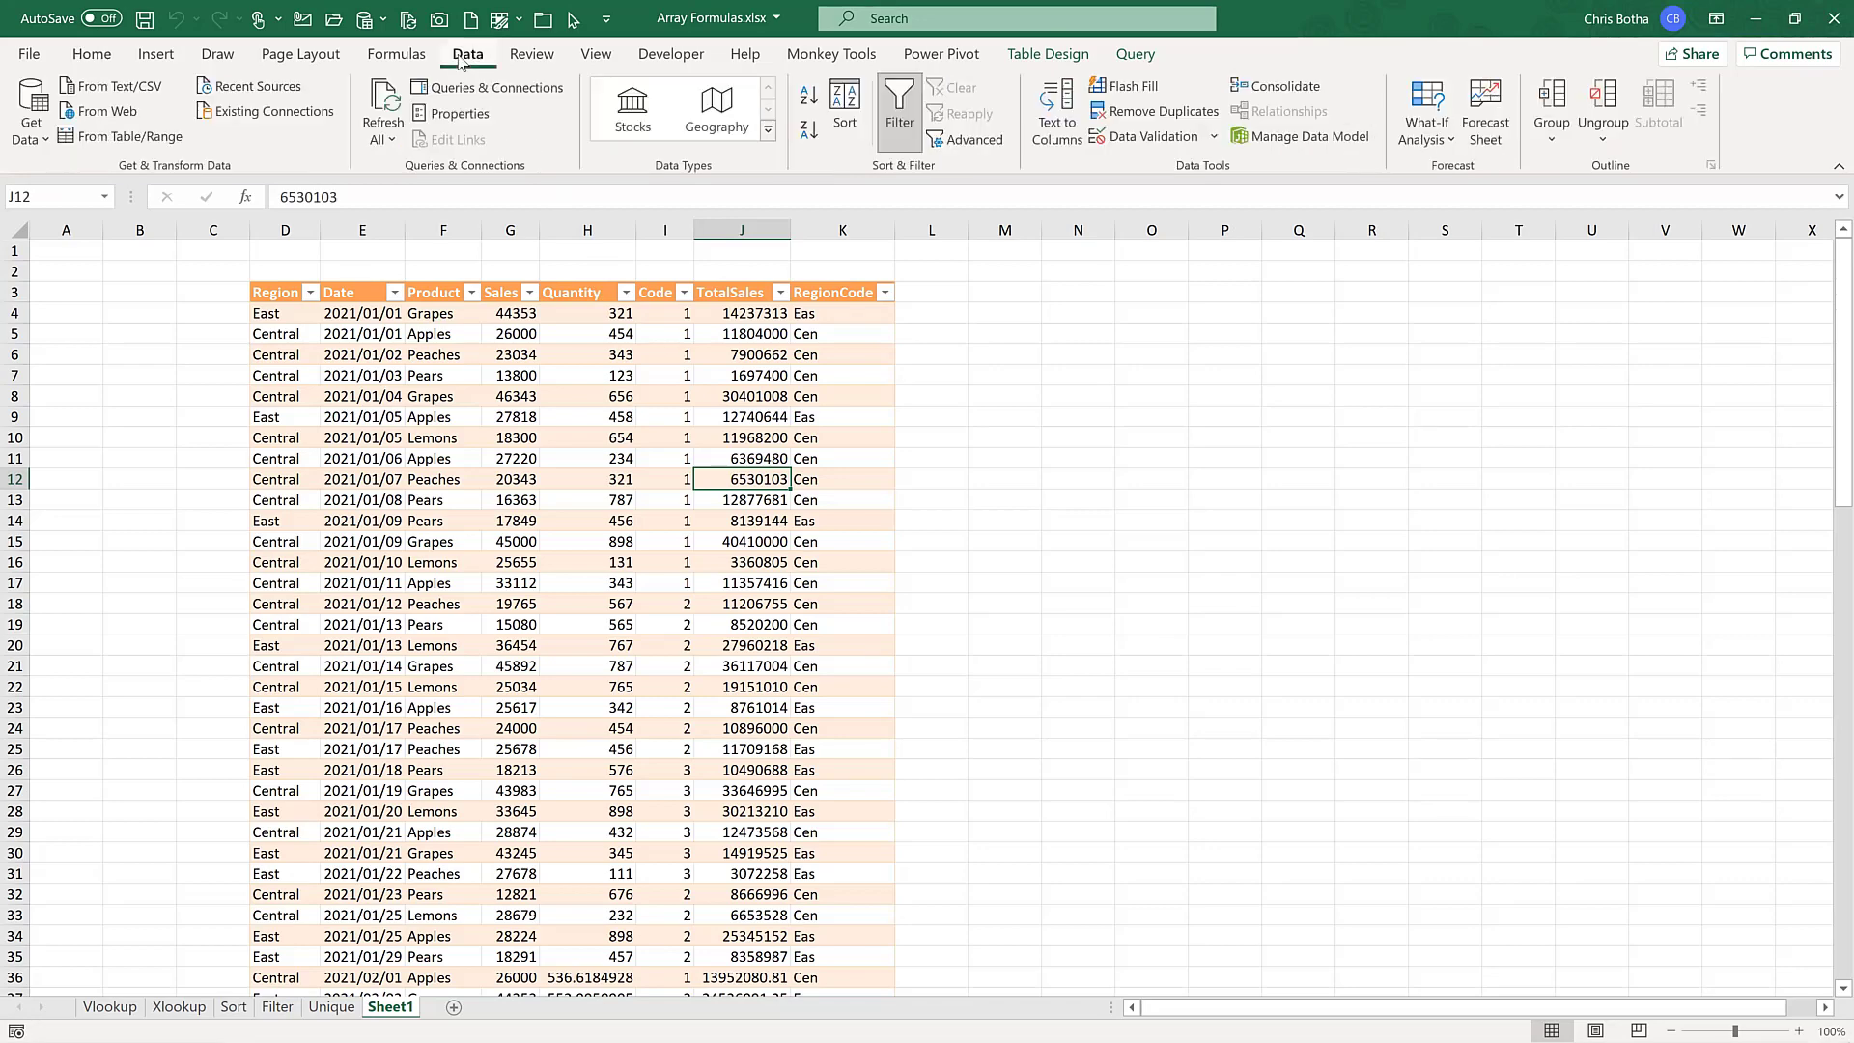
pyautogui.click(385, 102)
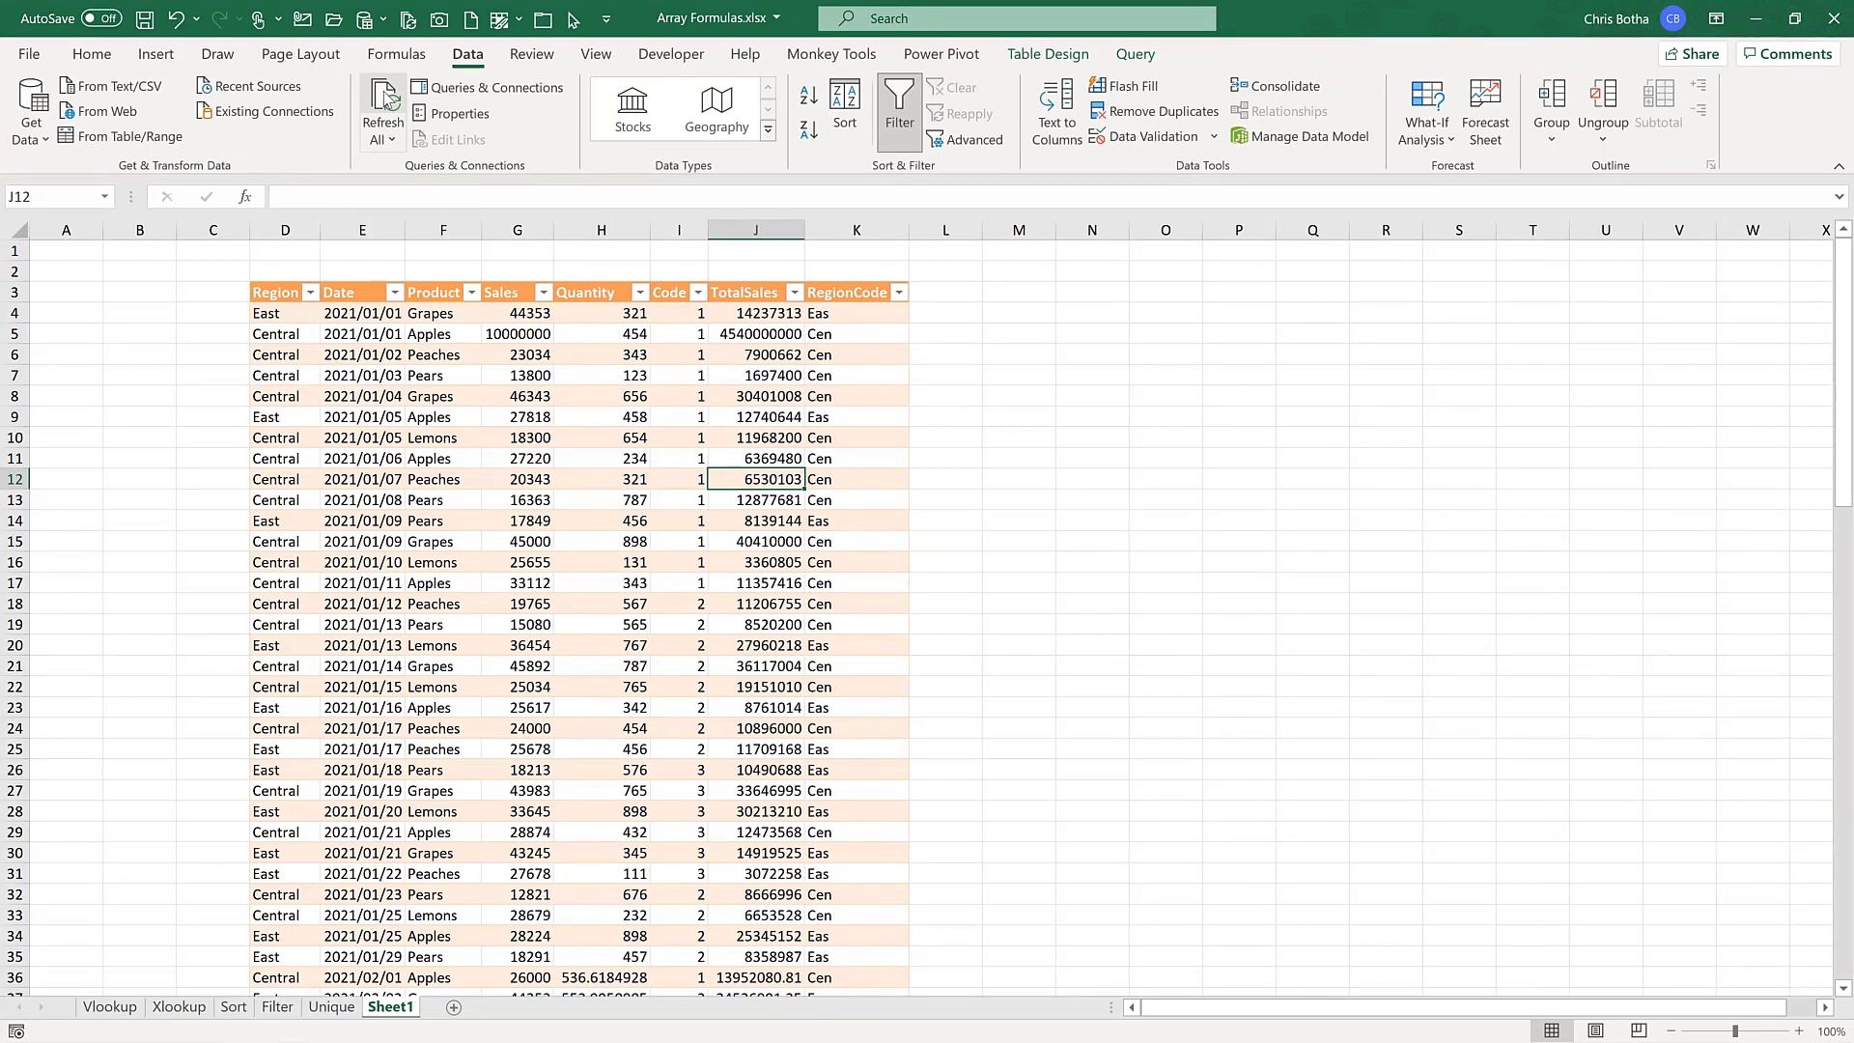
pyautogui.click(509, 333)
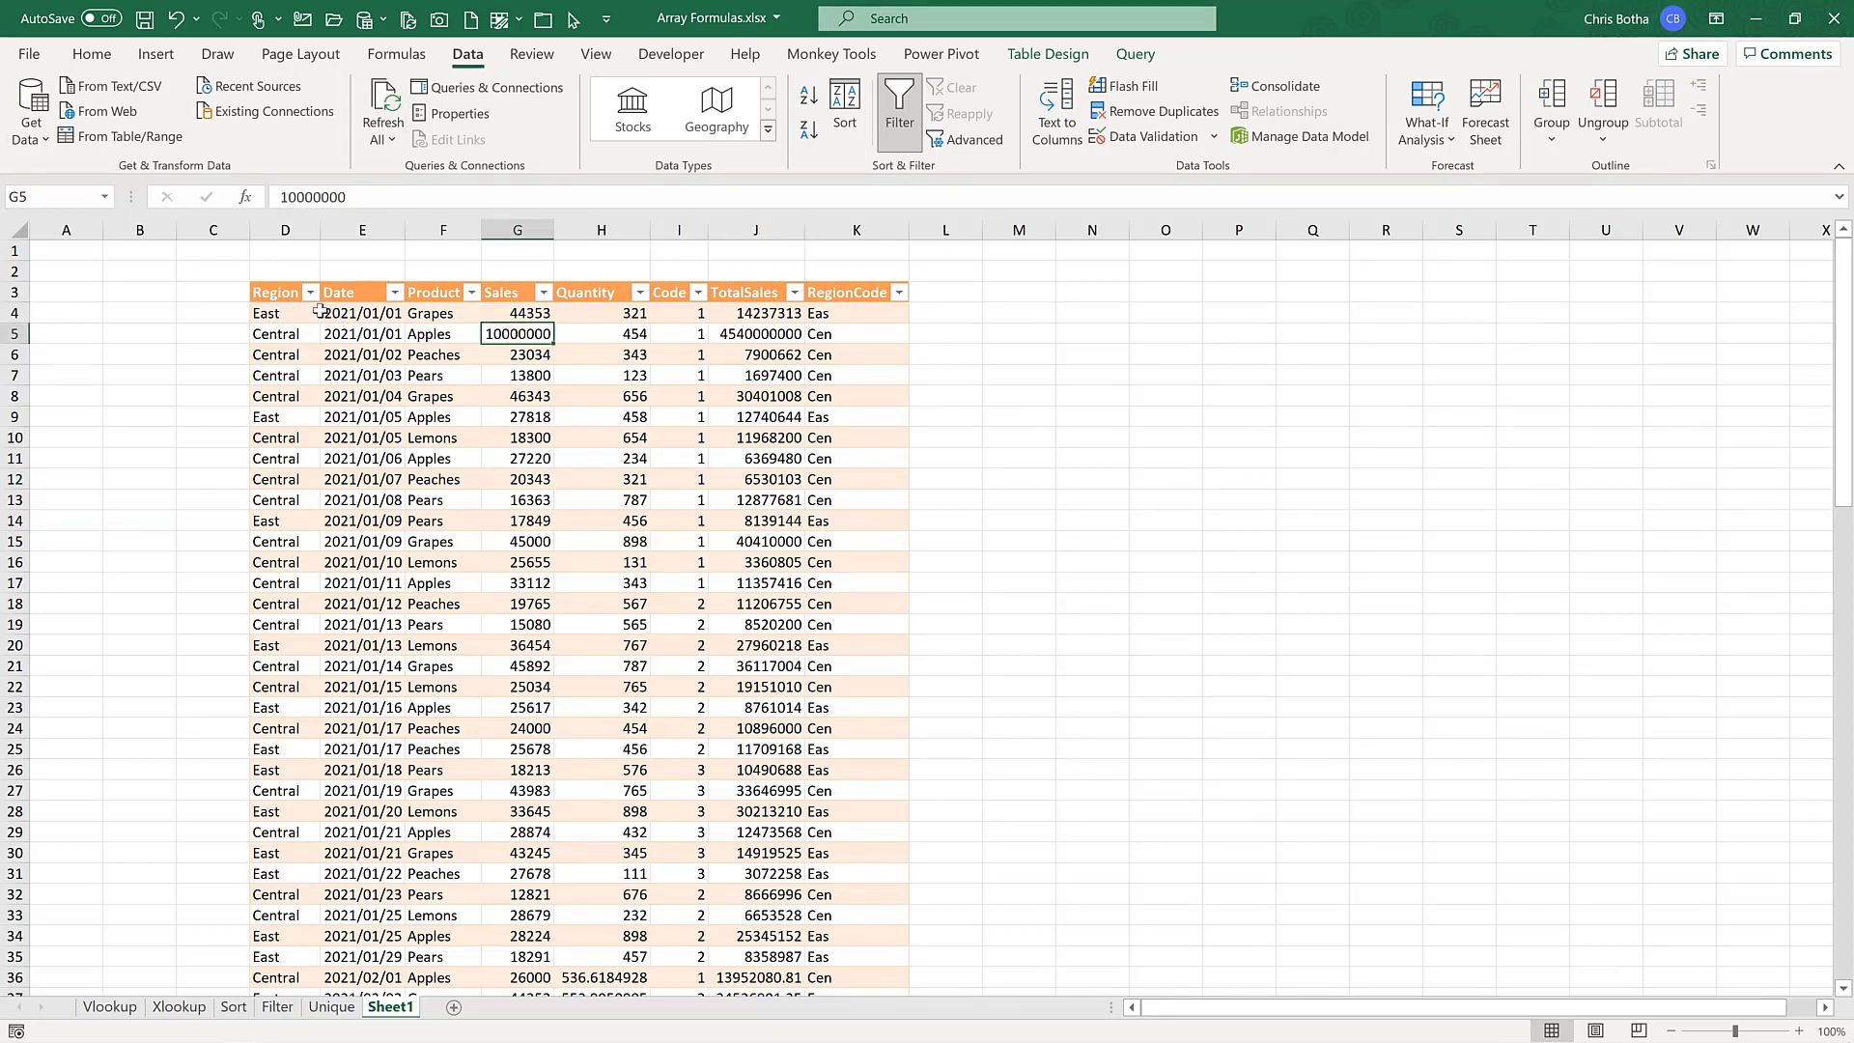
pyautogui.scroll(-20, 302, 747)
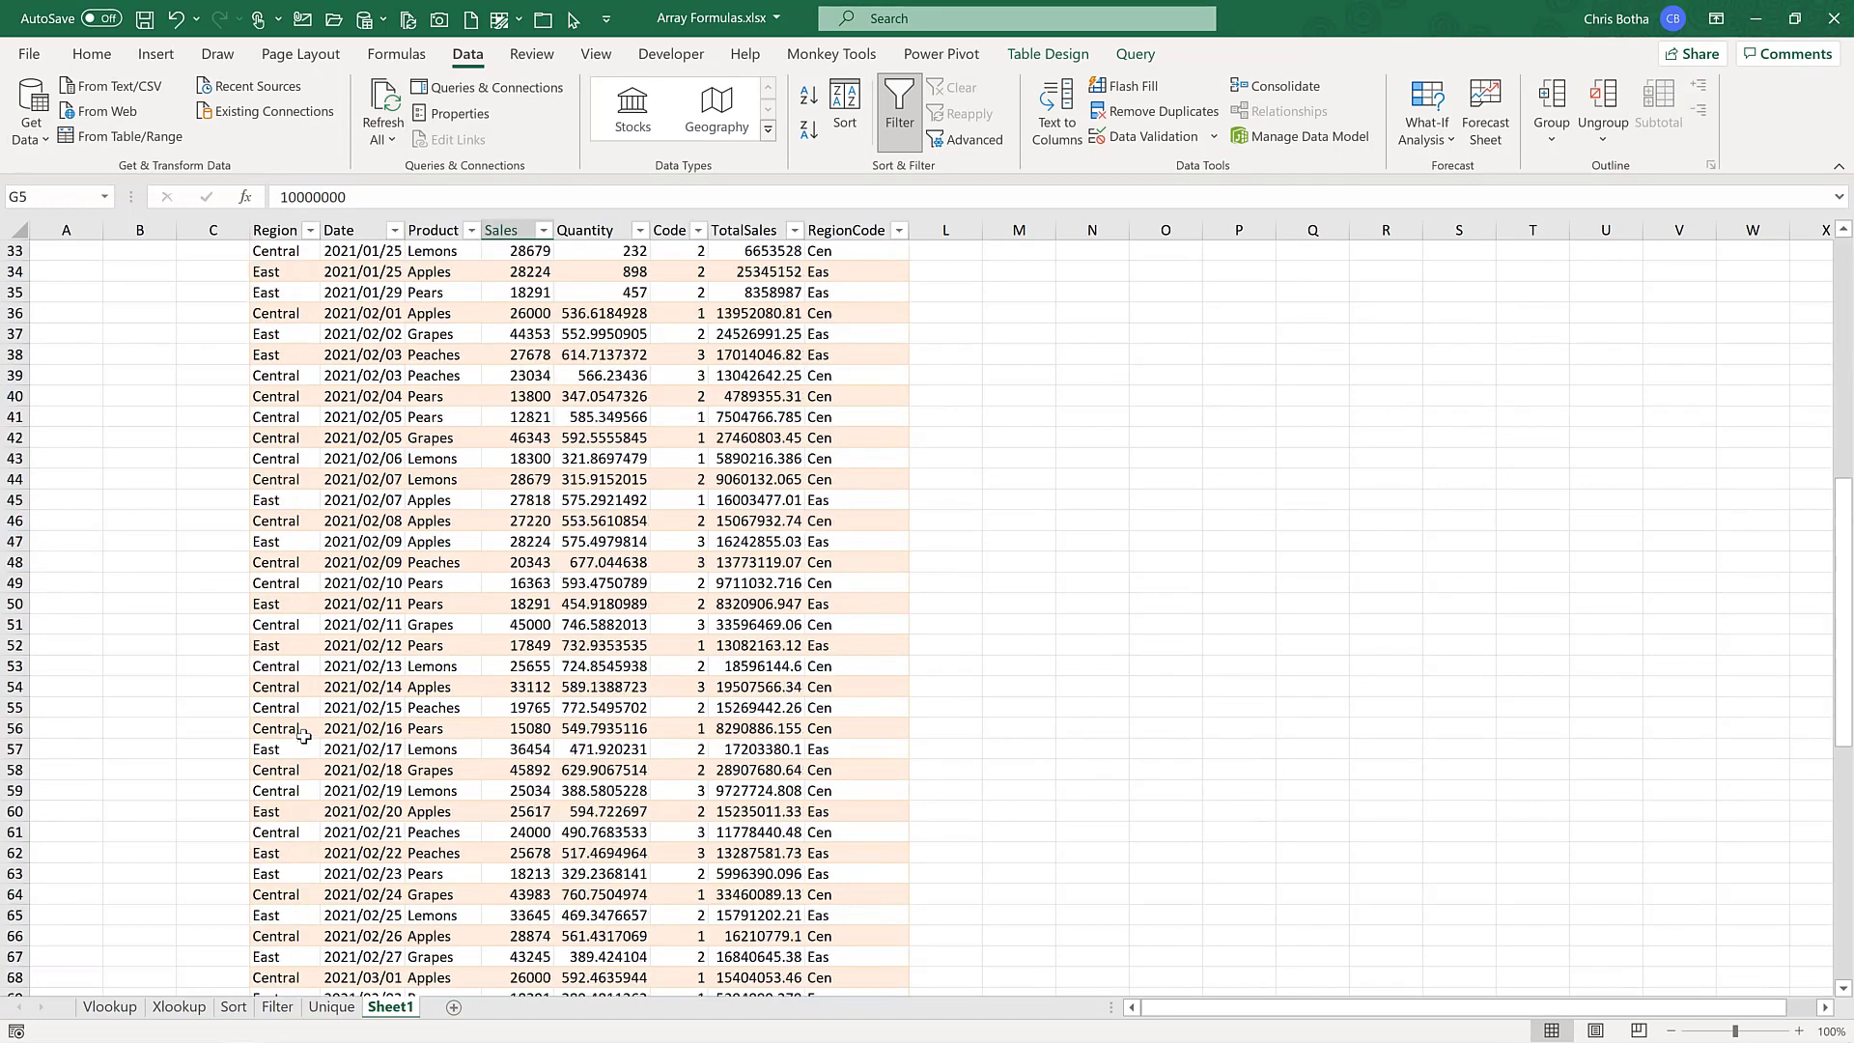
pyautogui.scroll(-3, 328, 663)
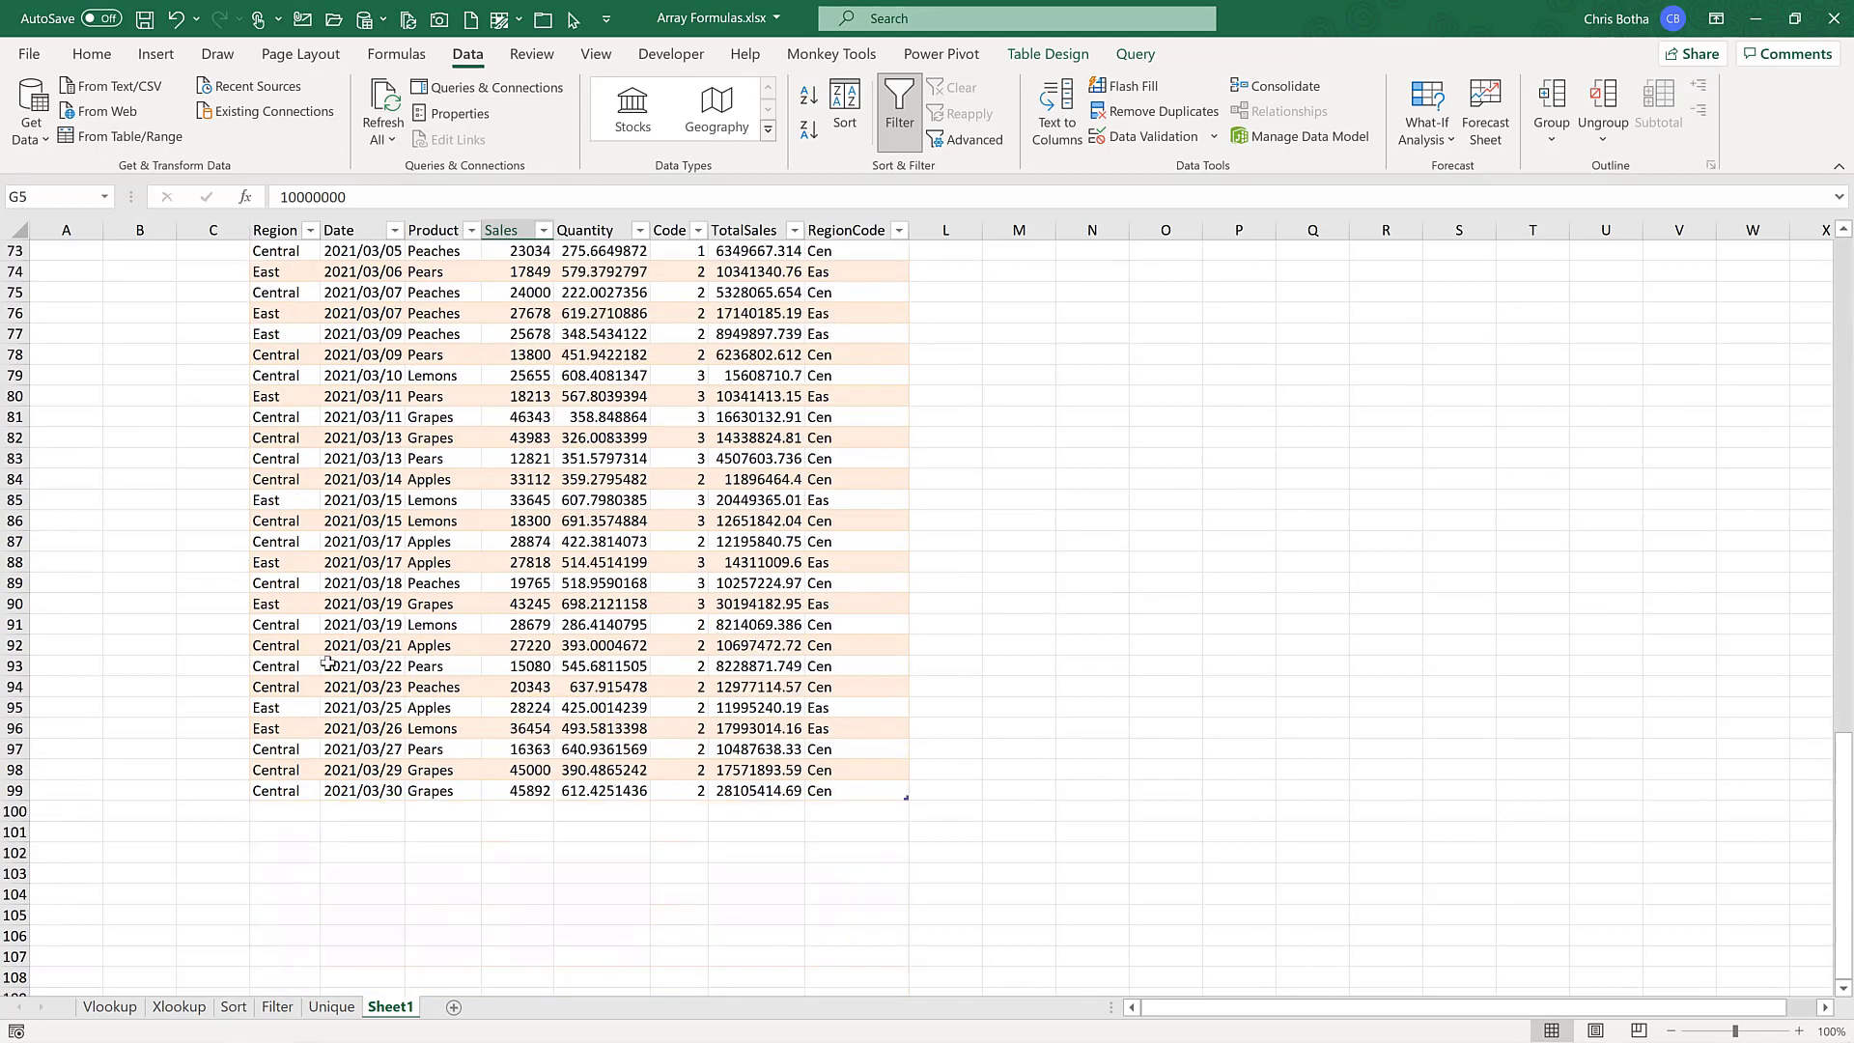
pyautogui.scroll(-3, 329, 663)
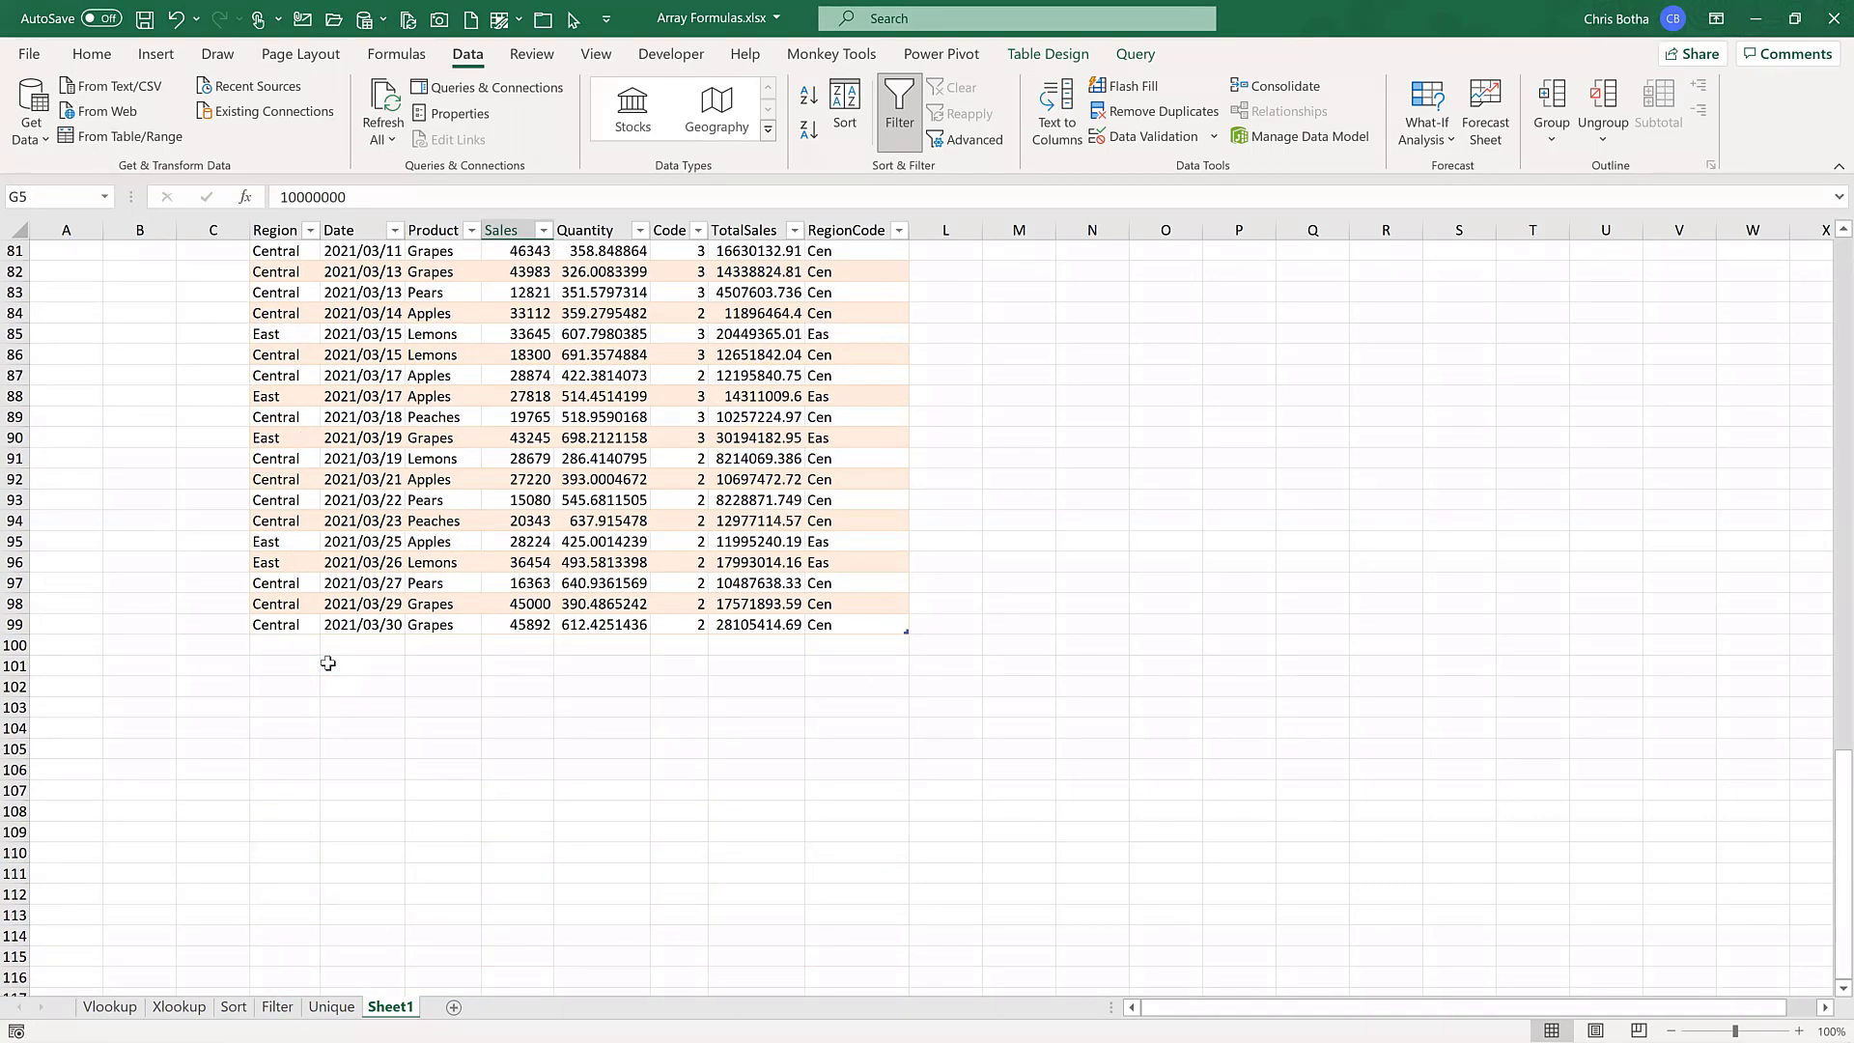
pyautogui.scroll(10, 328, 664)
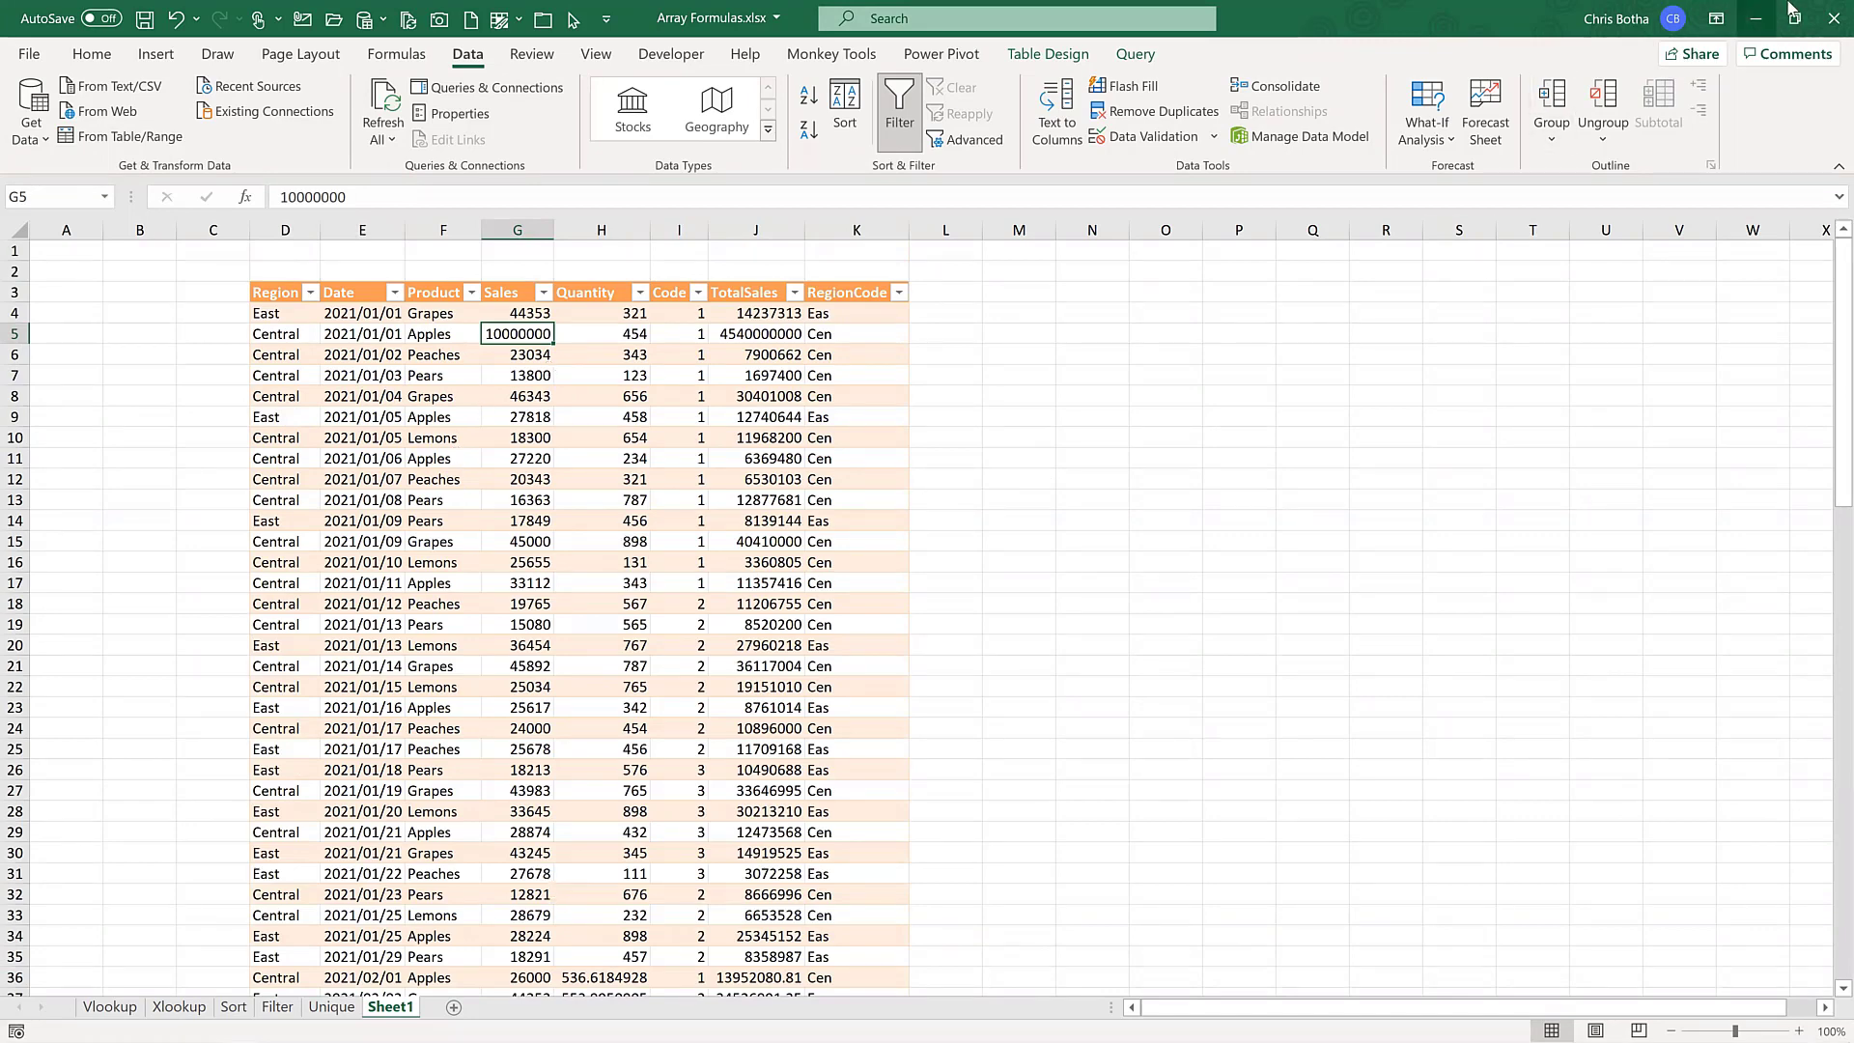
# - Move Apr 2021 Sales.xlsx from the Intro PQ and Array Formulas folder into its Sales per Month subfolder
pyautogui.moveTo(816, 1038)
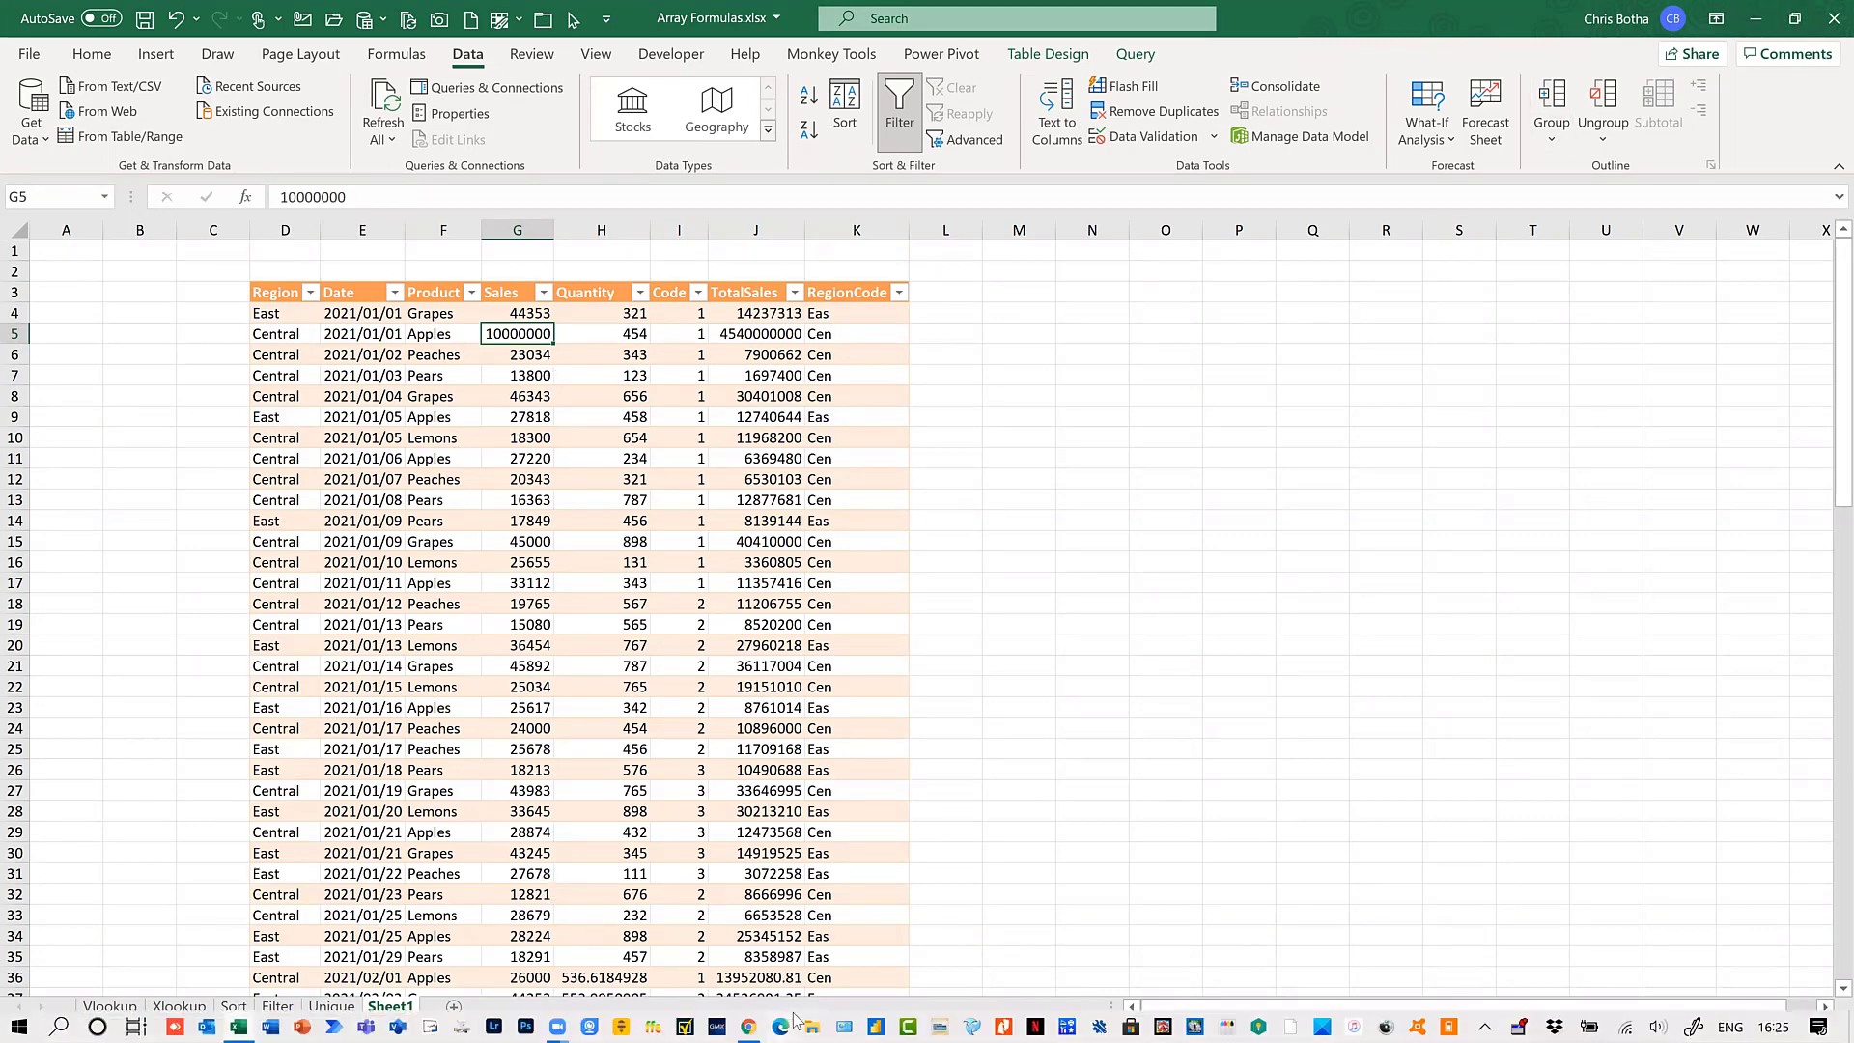
pyautogui.click(816, 1023)
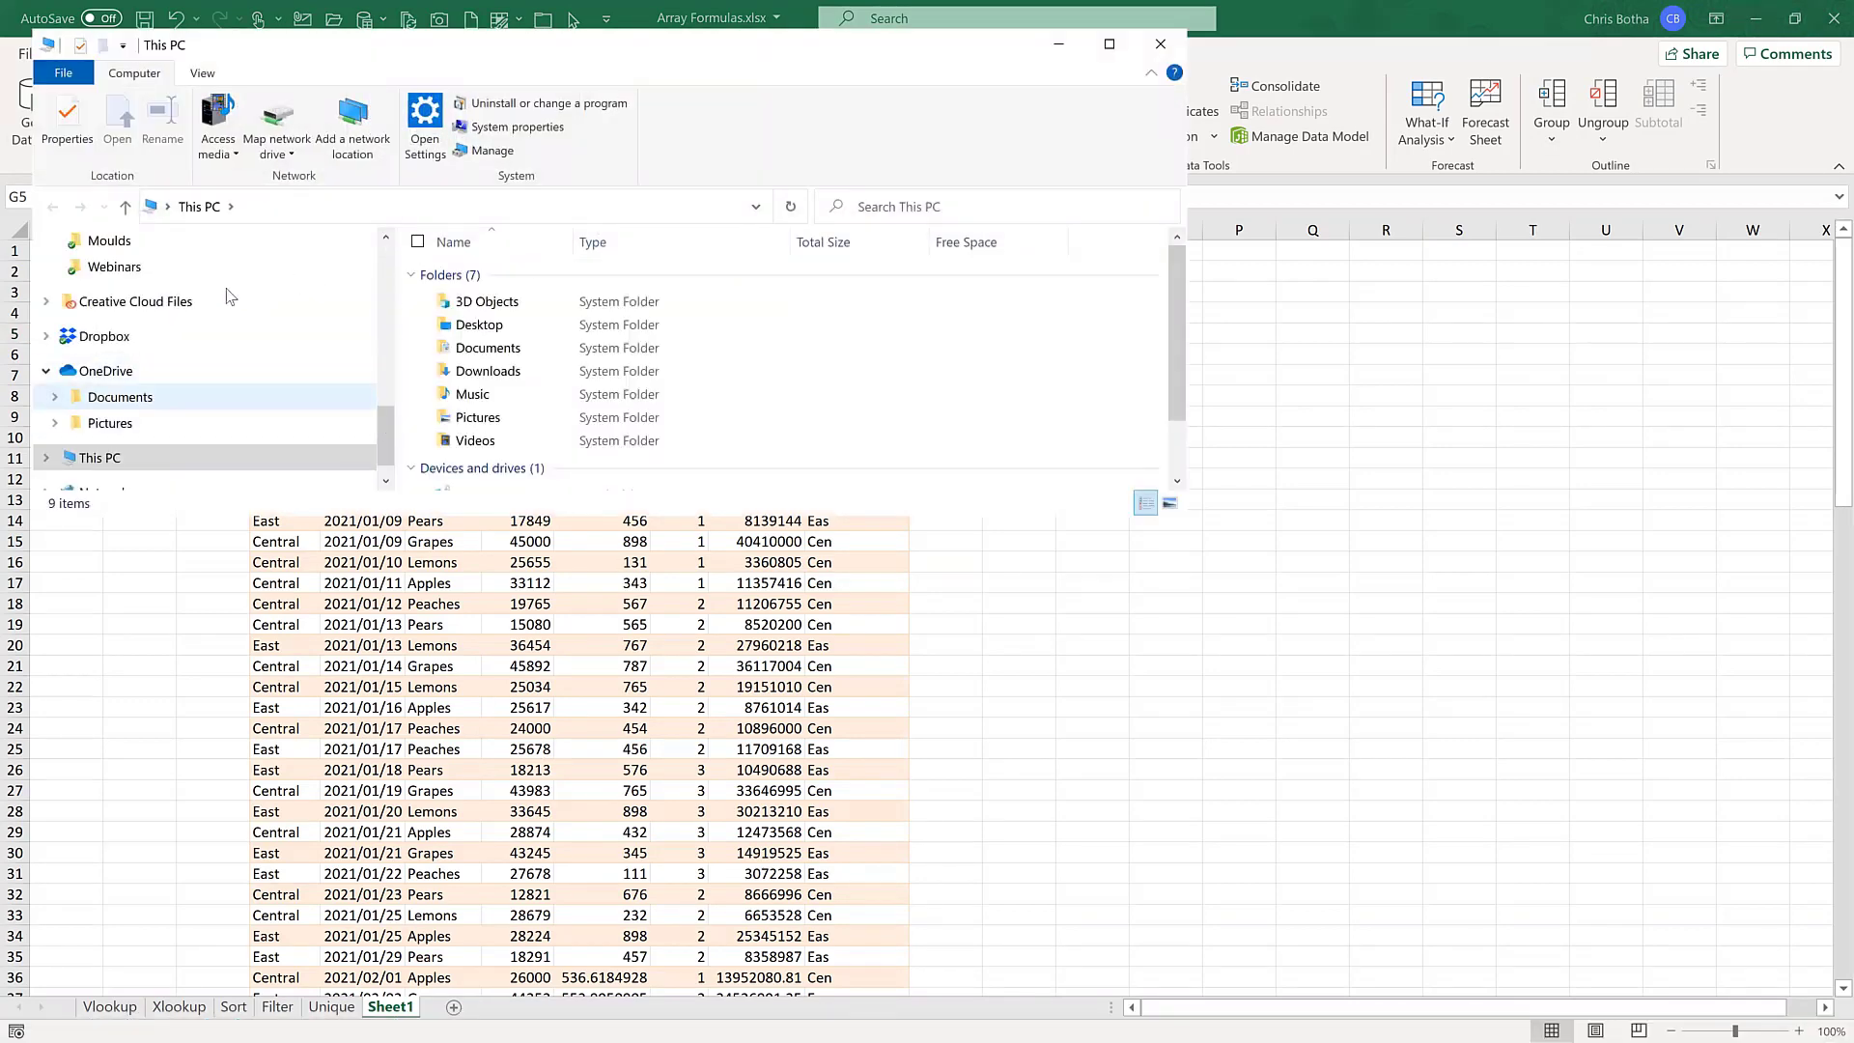
pyautogui.scroll(8, 193, 309)
pyautogui.click(173, 318)
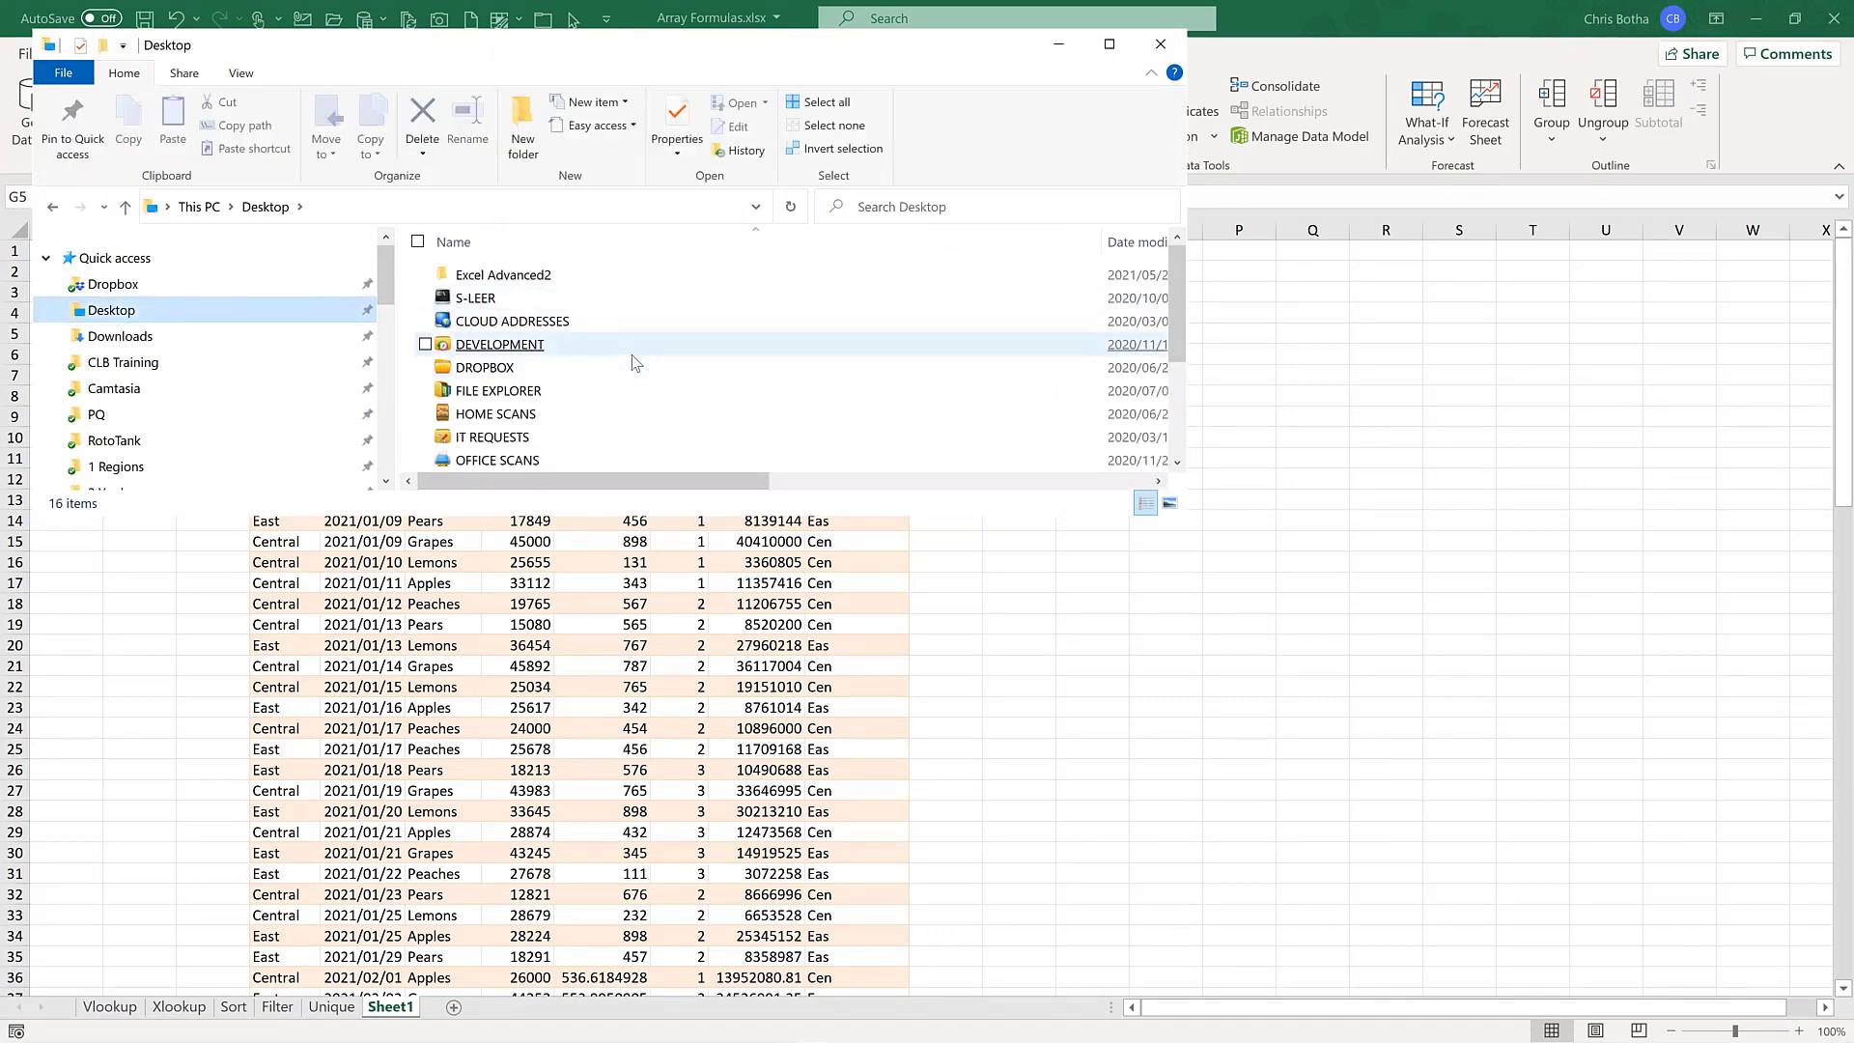
pyautogui.scroll(-2, 633, 363)
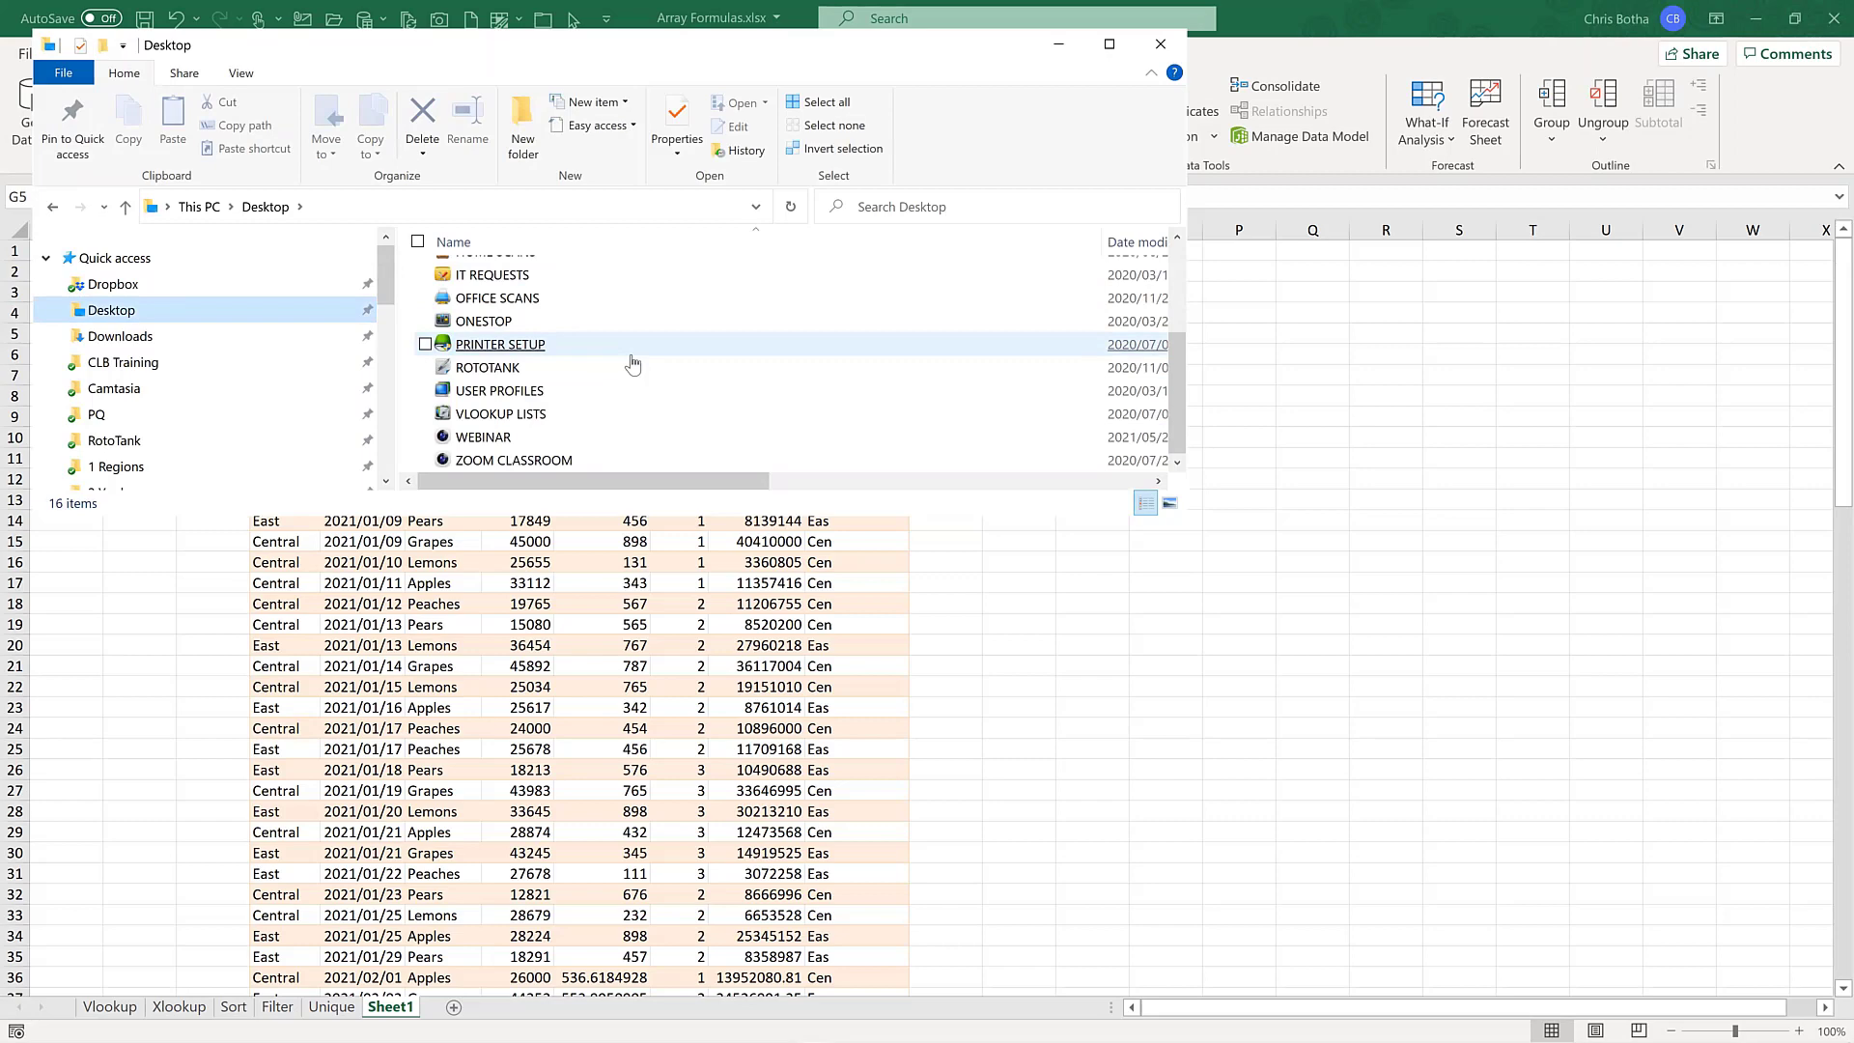
pyautogui.click(495, 445)
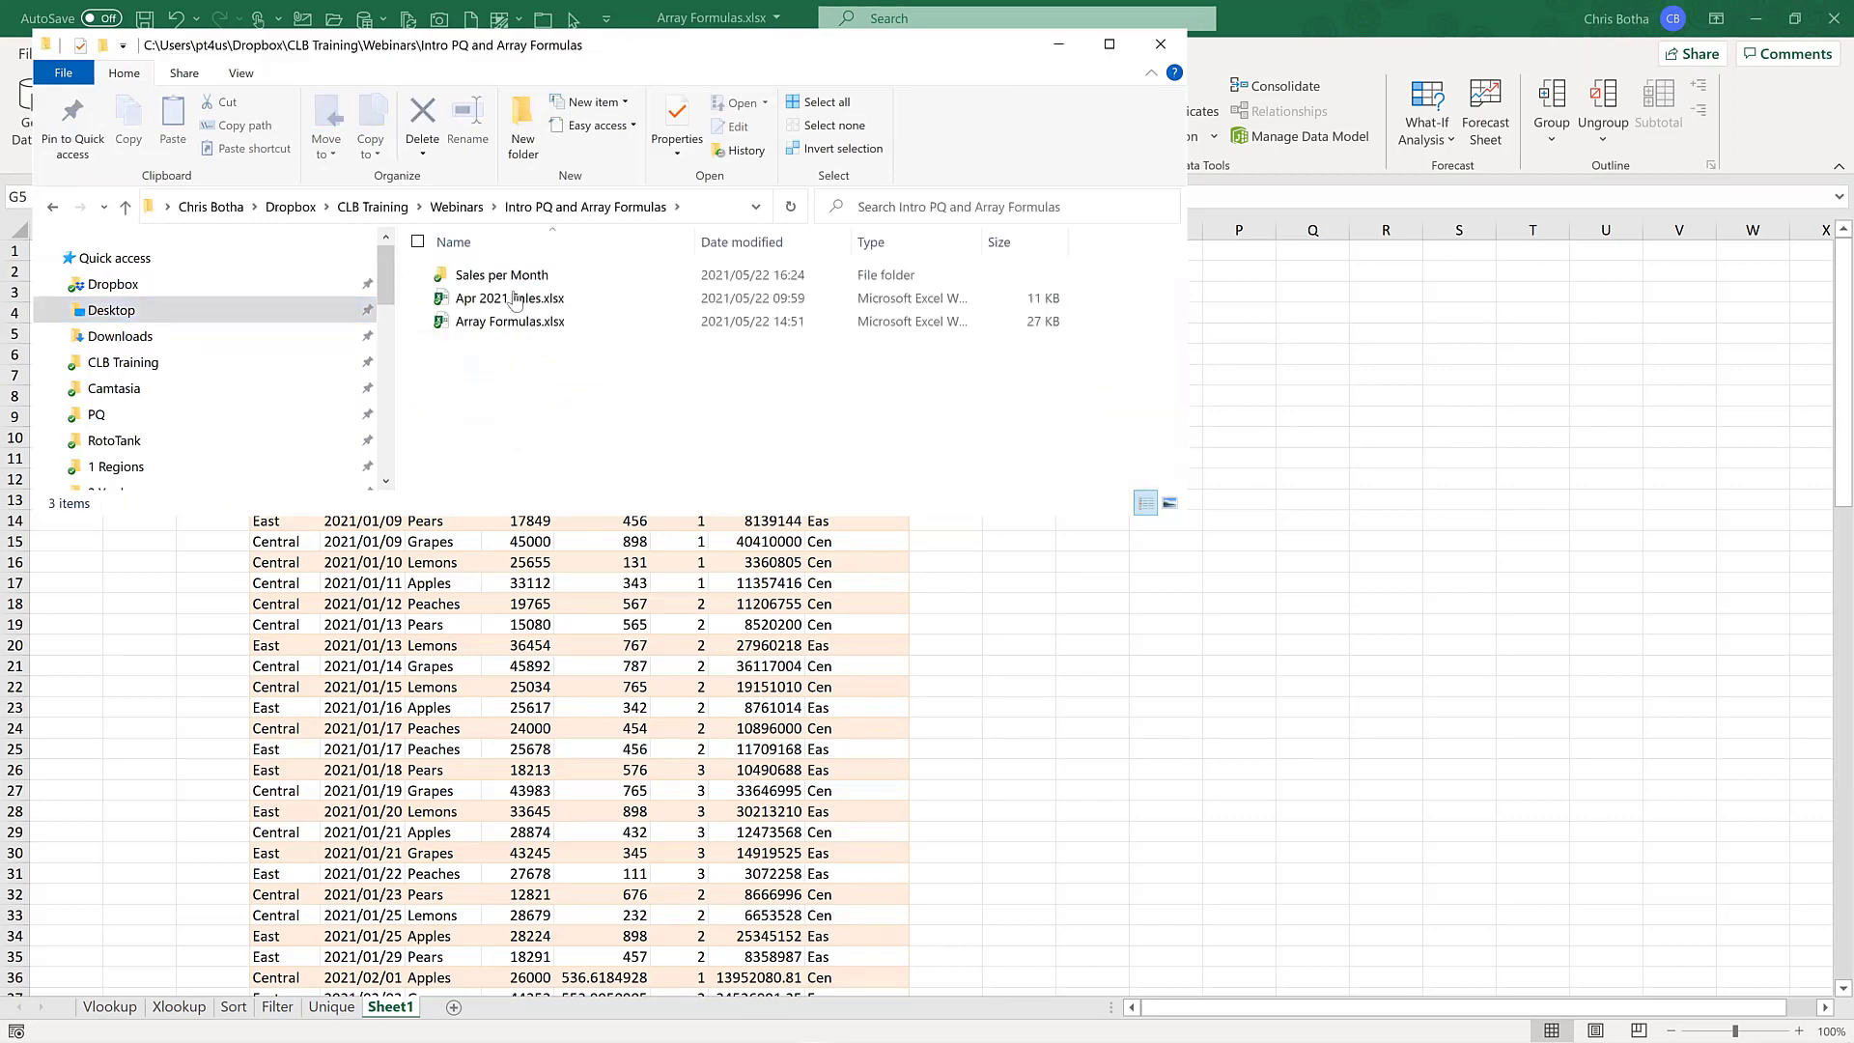
pyautogui.doubleClick(512, 278)
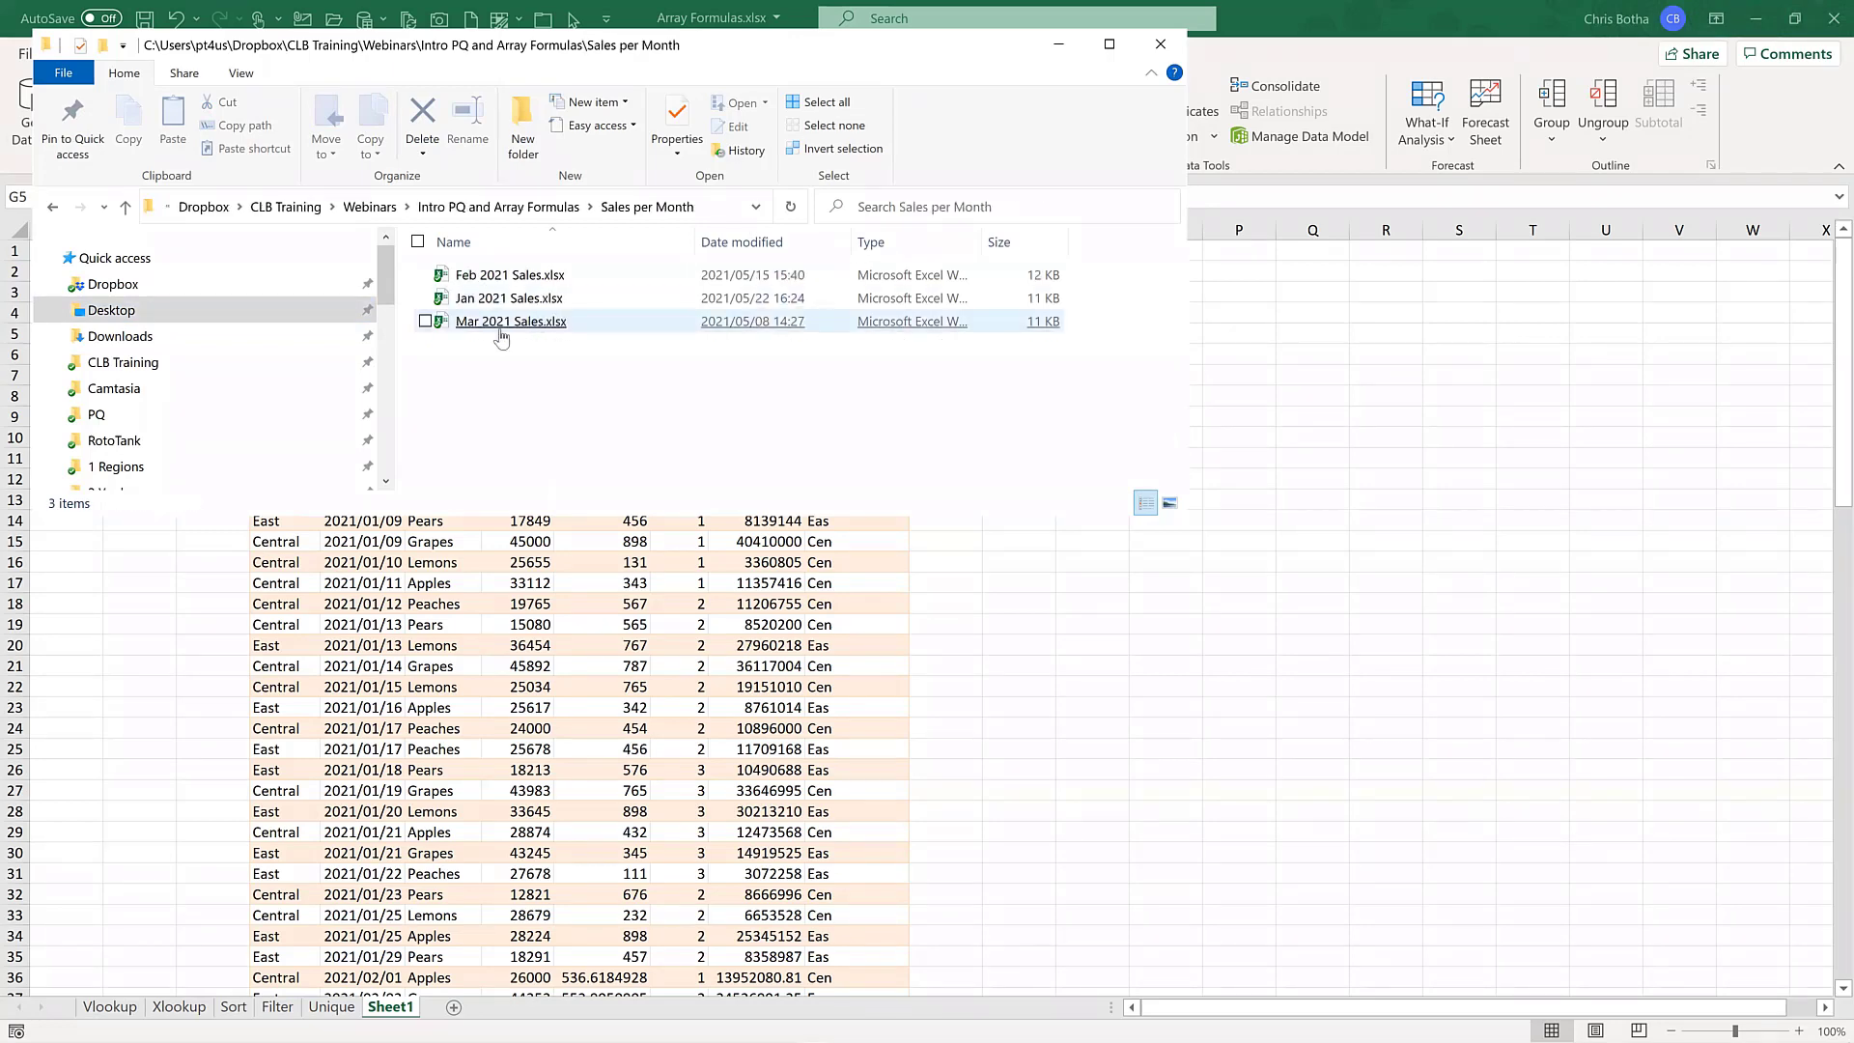
pyautogui.click(122, 209)
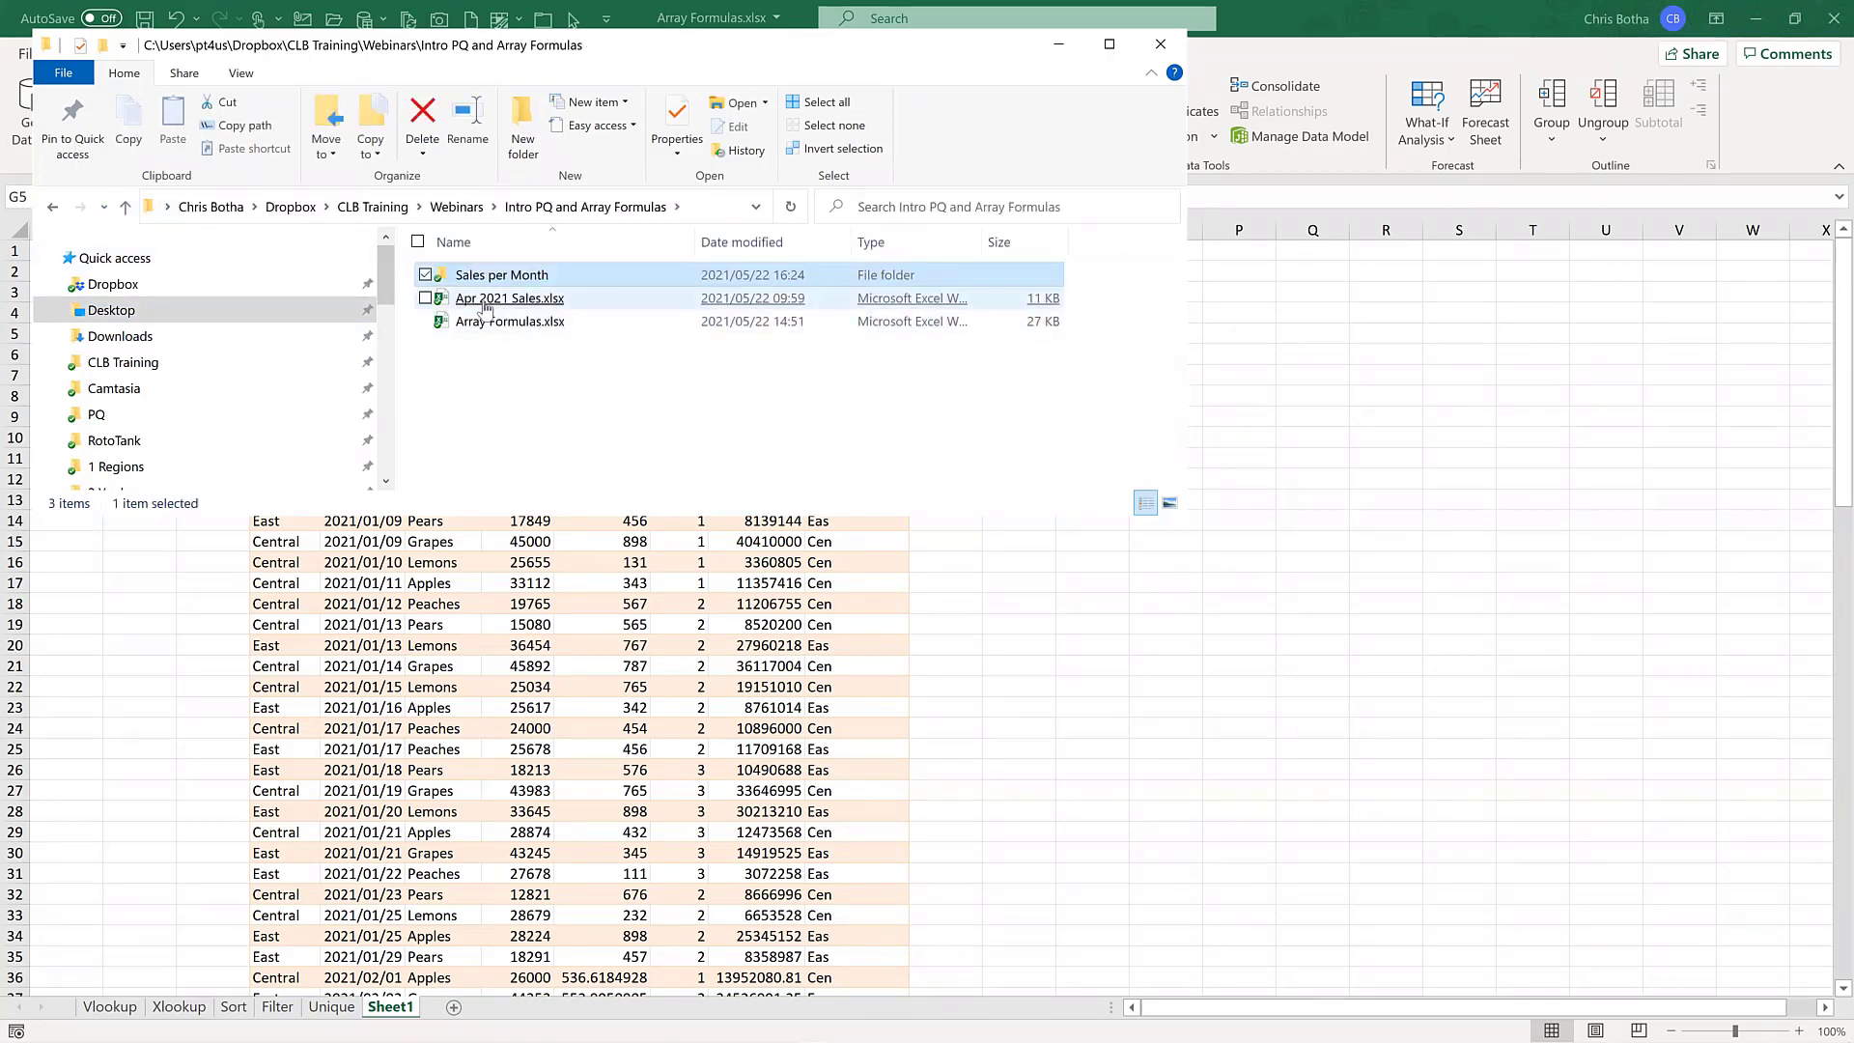
pyautogui.moveTo(486, 307); pyautogui.dragTo(485, 280)
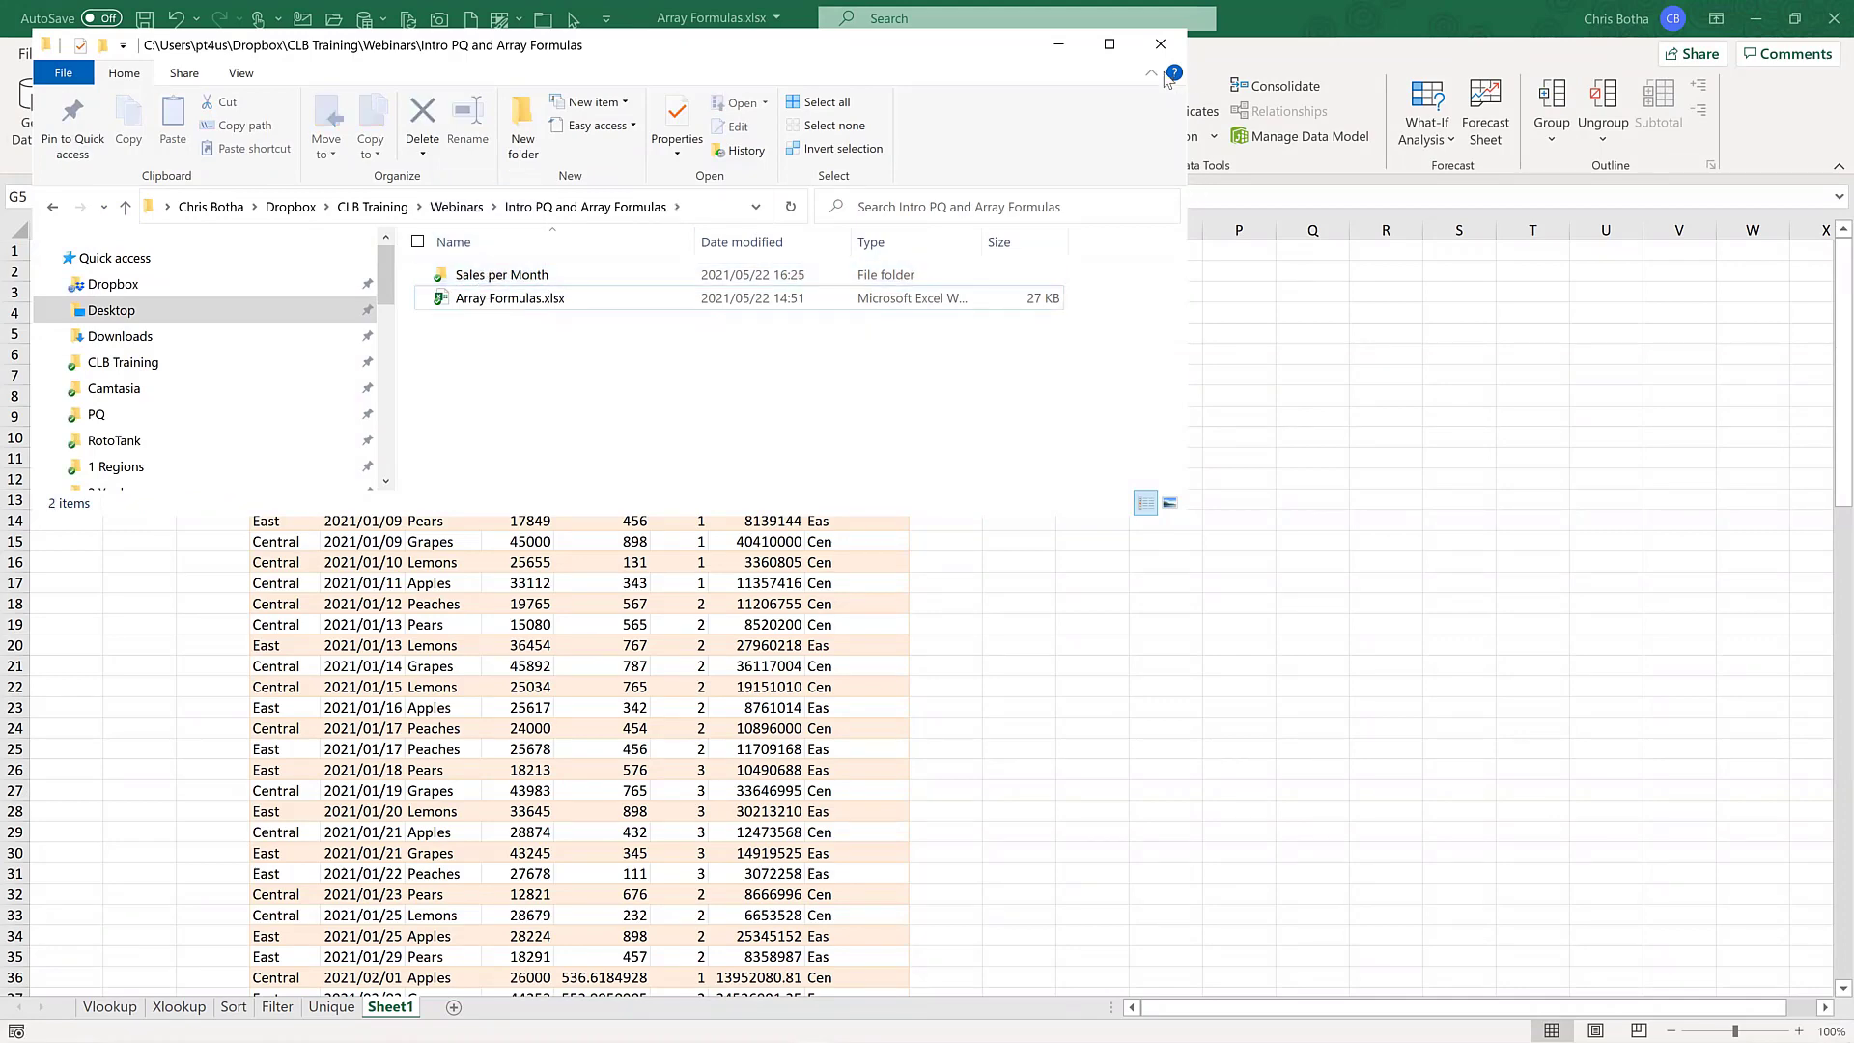
# - Refresh the TotalSales table from the source folder and check its rows from first to last for the April sales
pyautogui.click(497, 477)
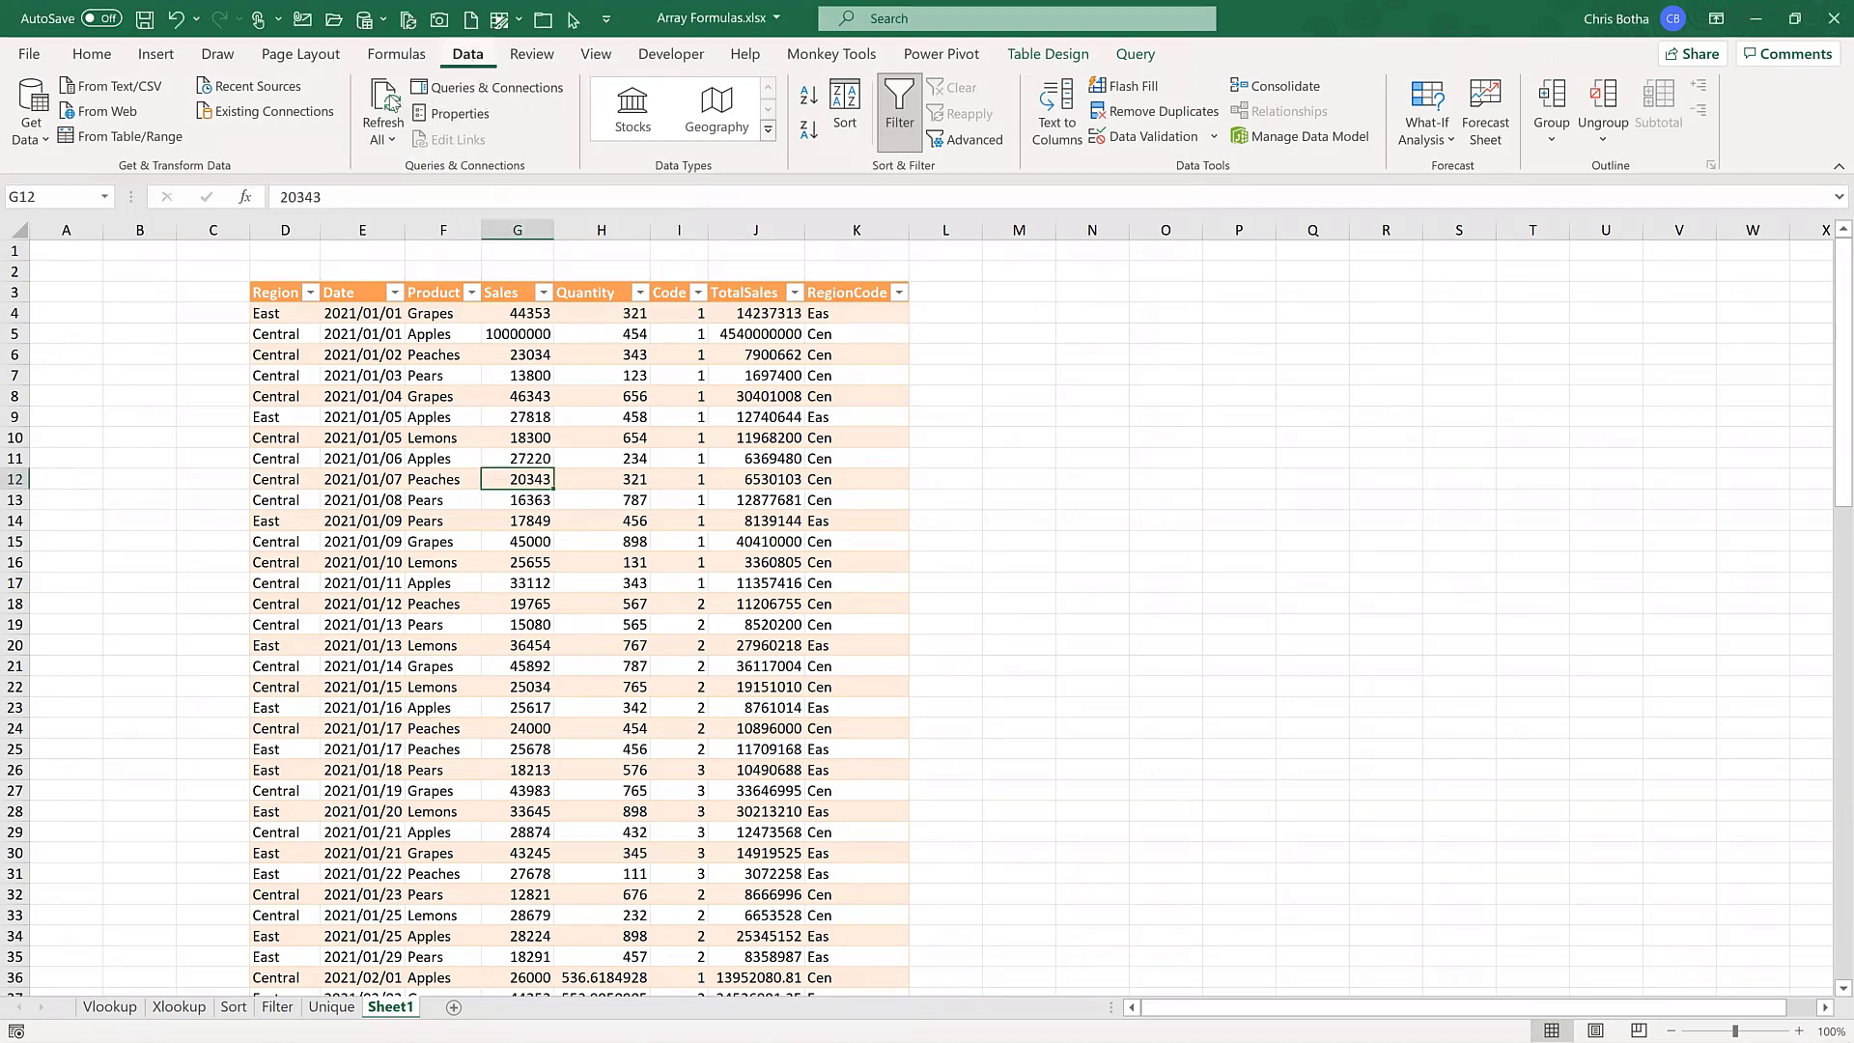
pyautogui.click(391, 102)
pyautogui.click(274, 313)
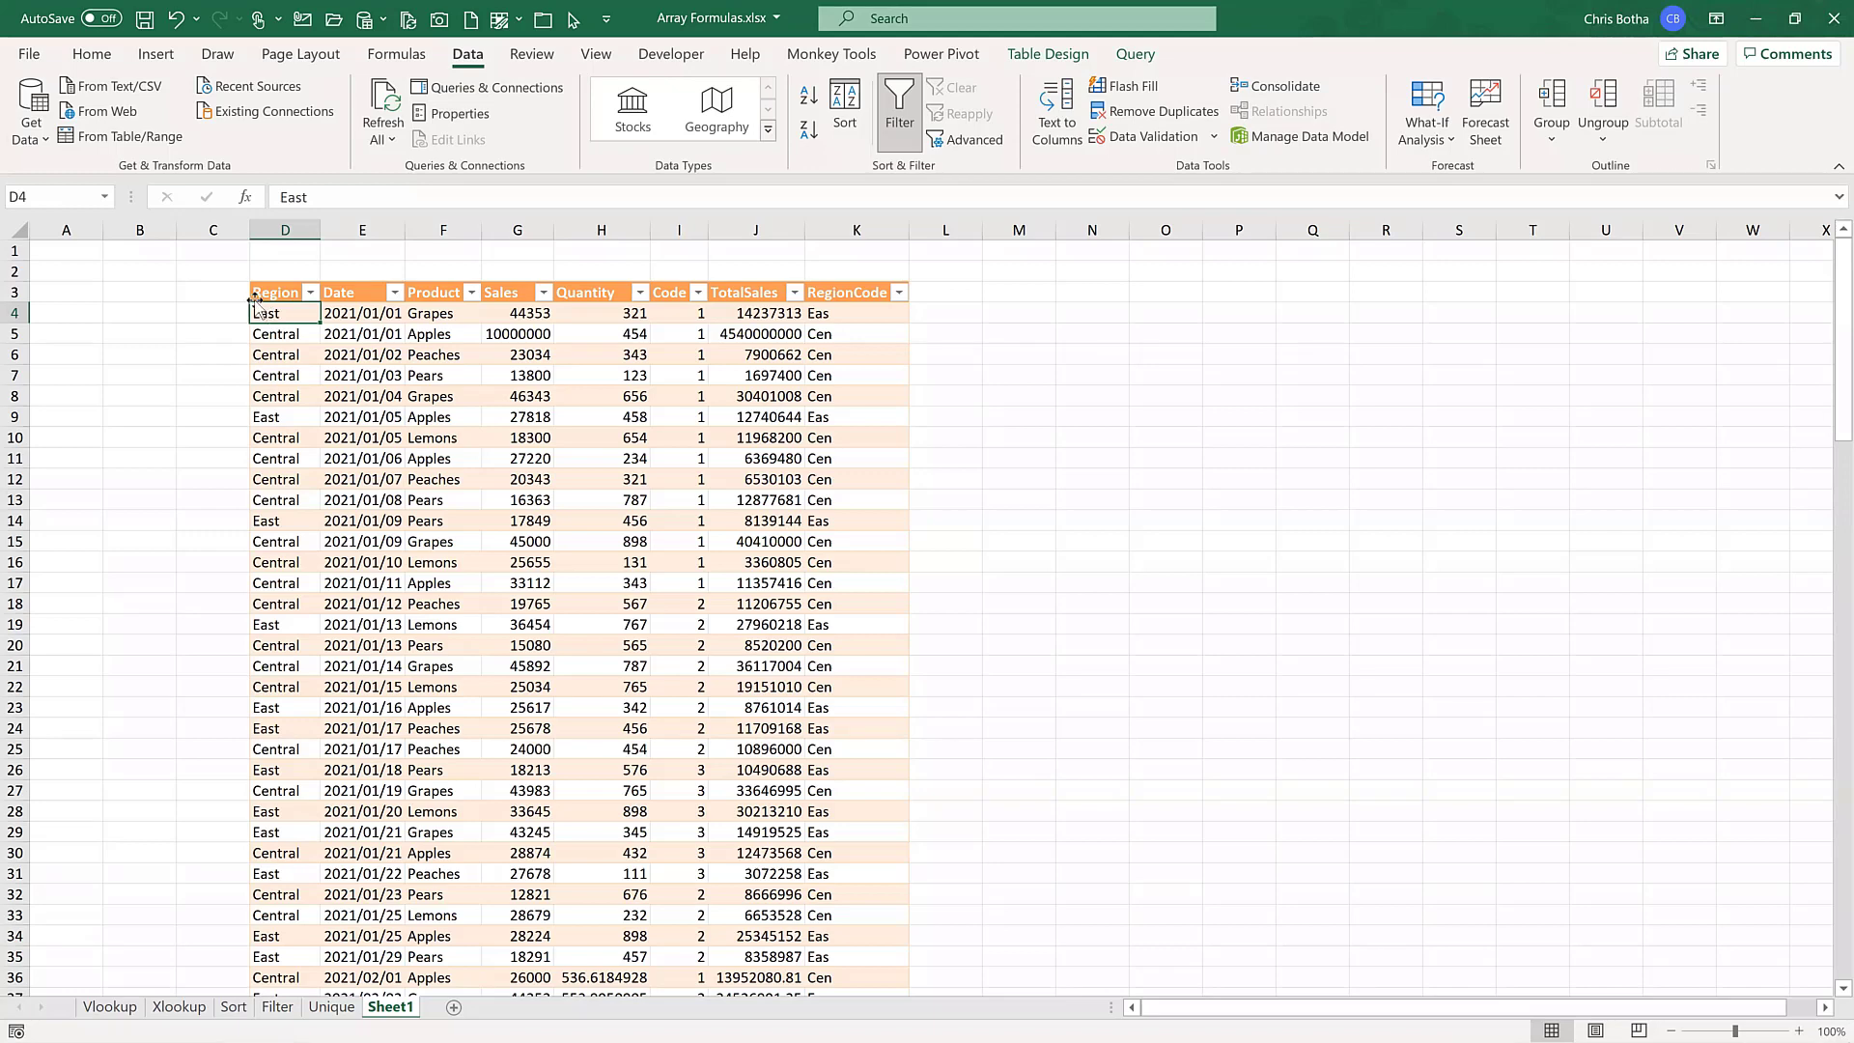
pyautogui.press('End')
pyautogui.press('Down')
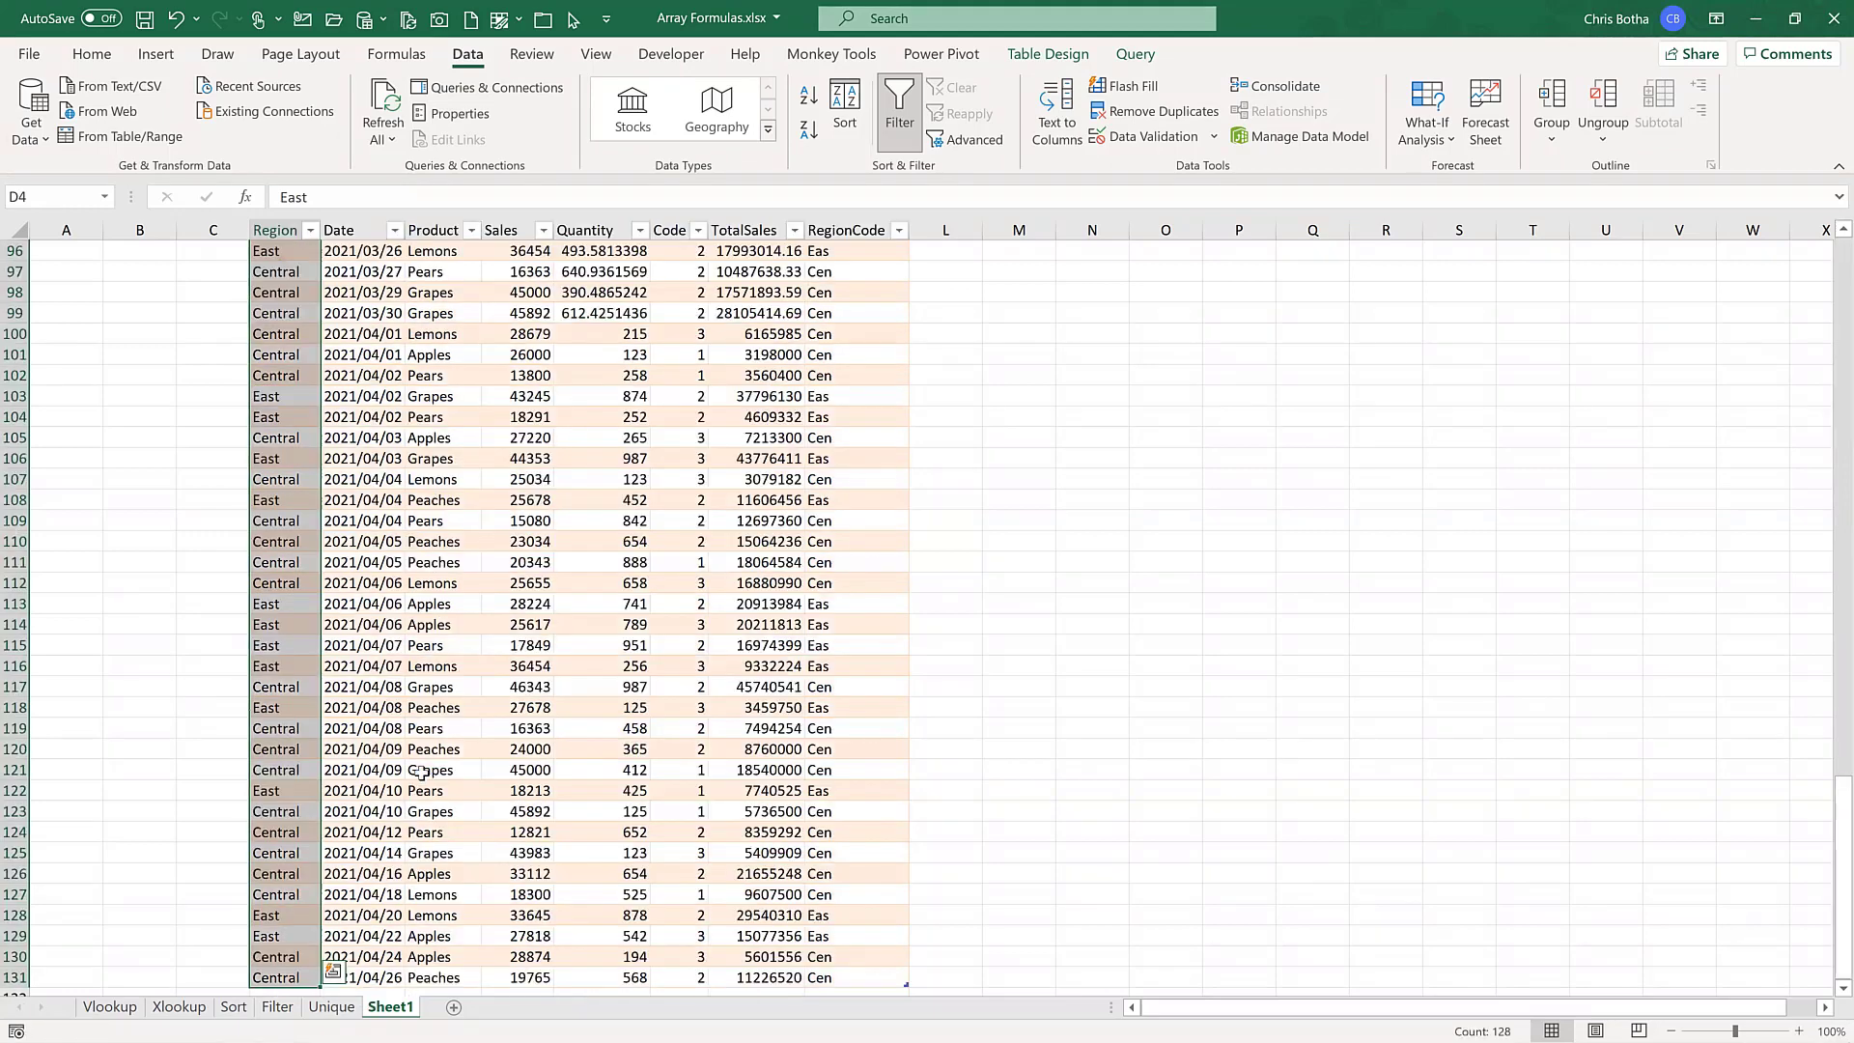
pyautogui.click(382, 812)
pyautogui.click(384, 685)
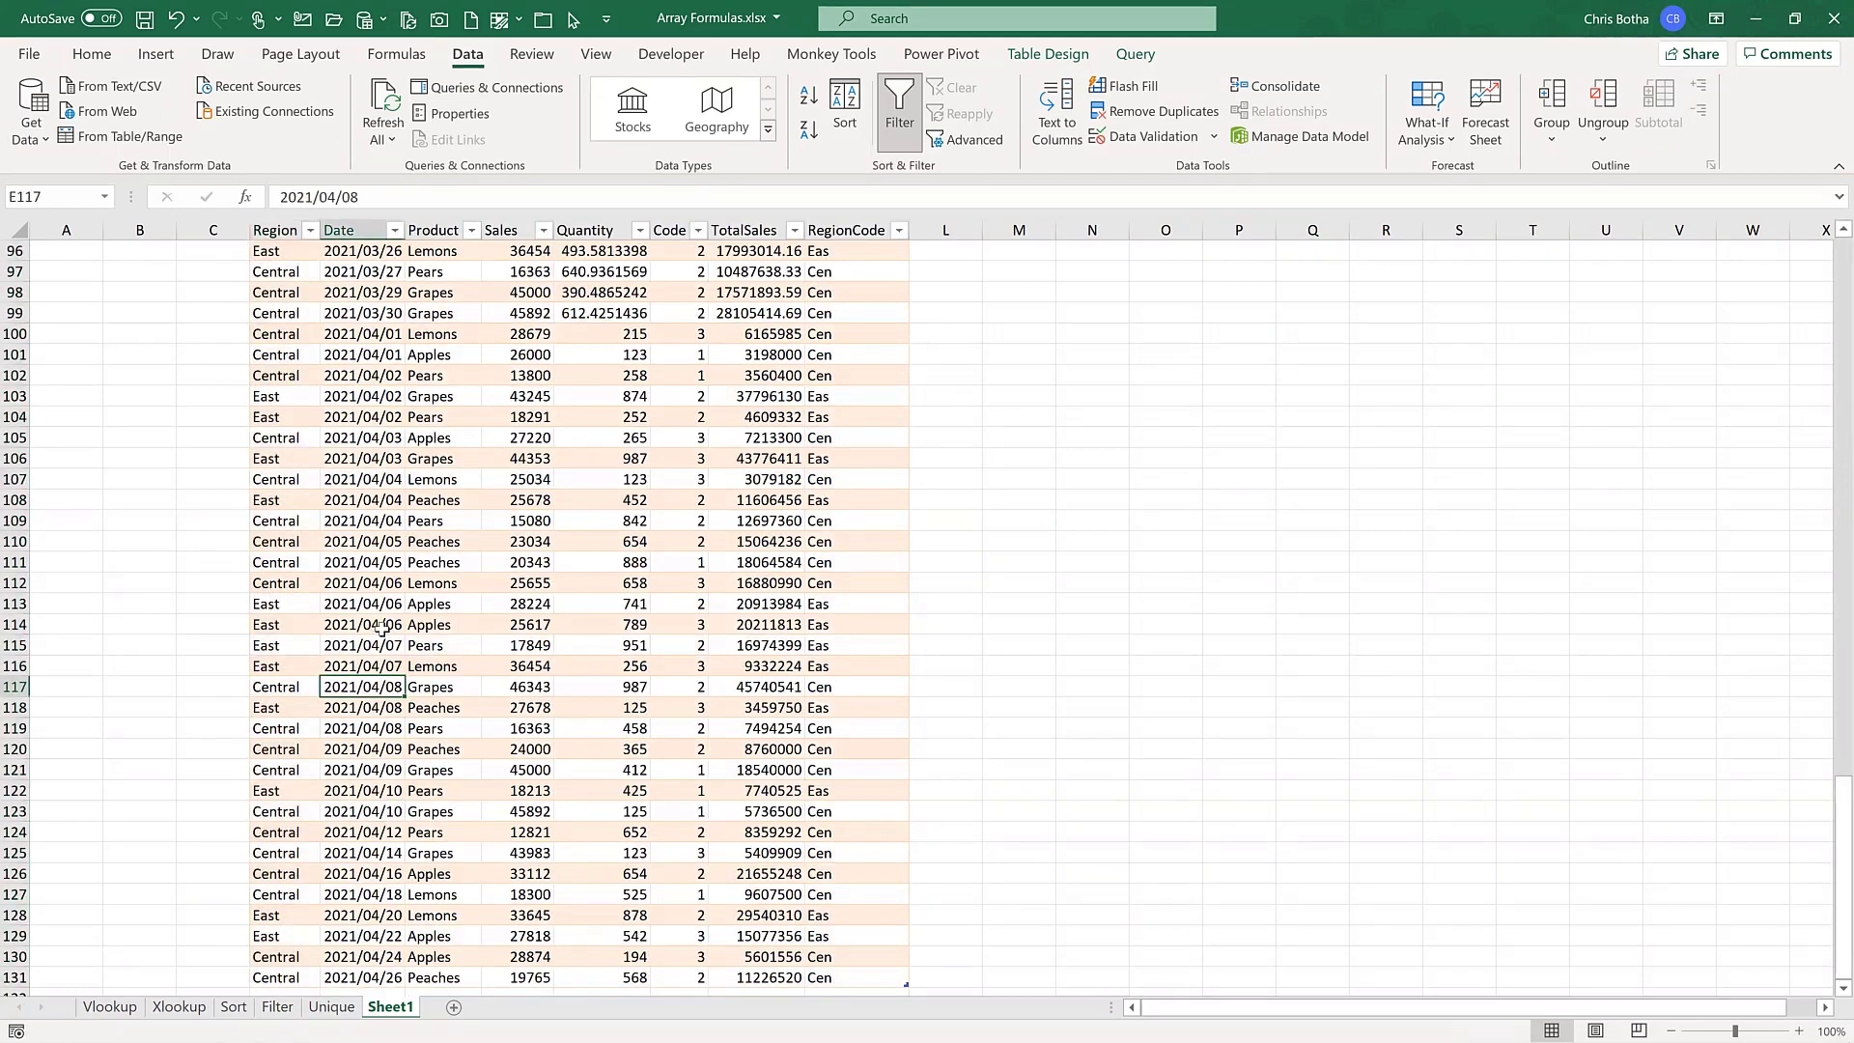
pyautogui.scroll(19, 382, 627)
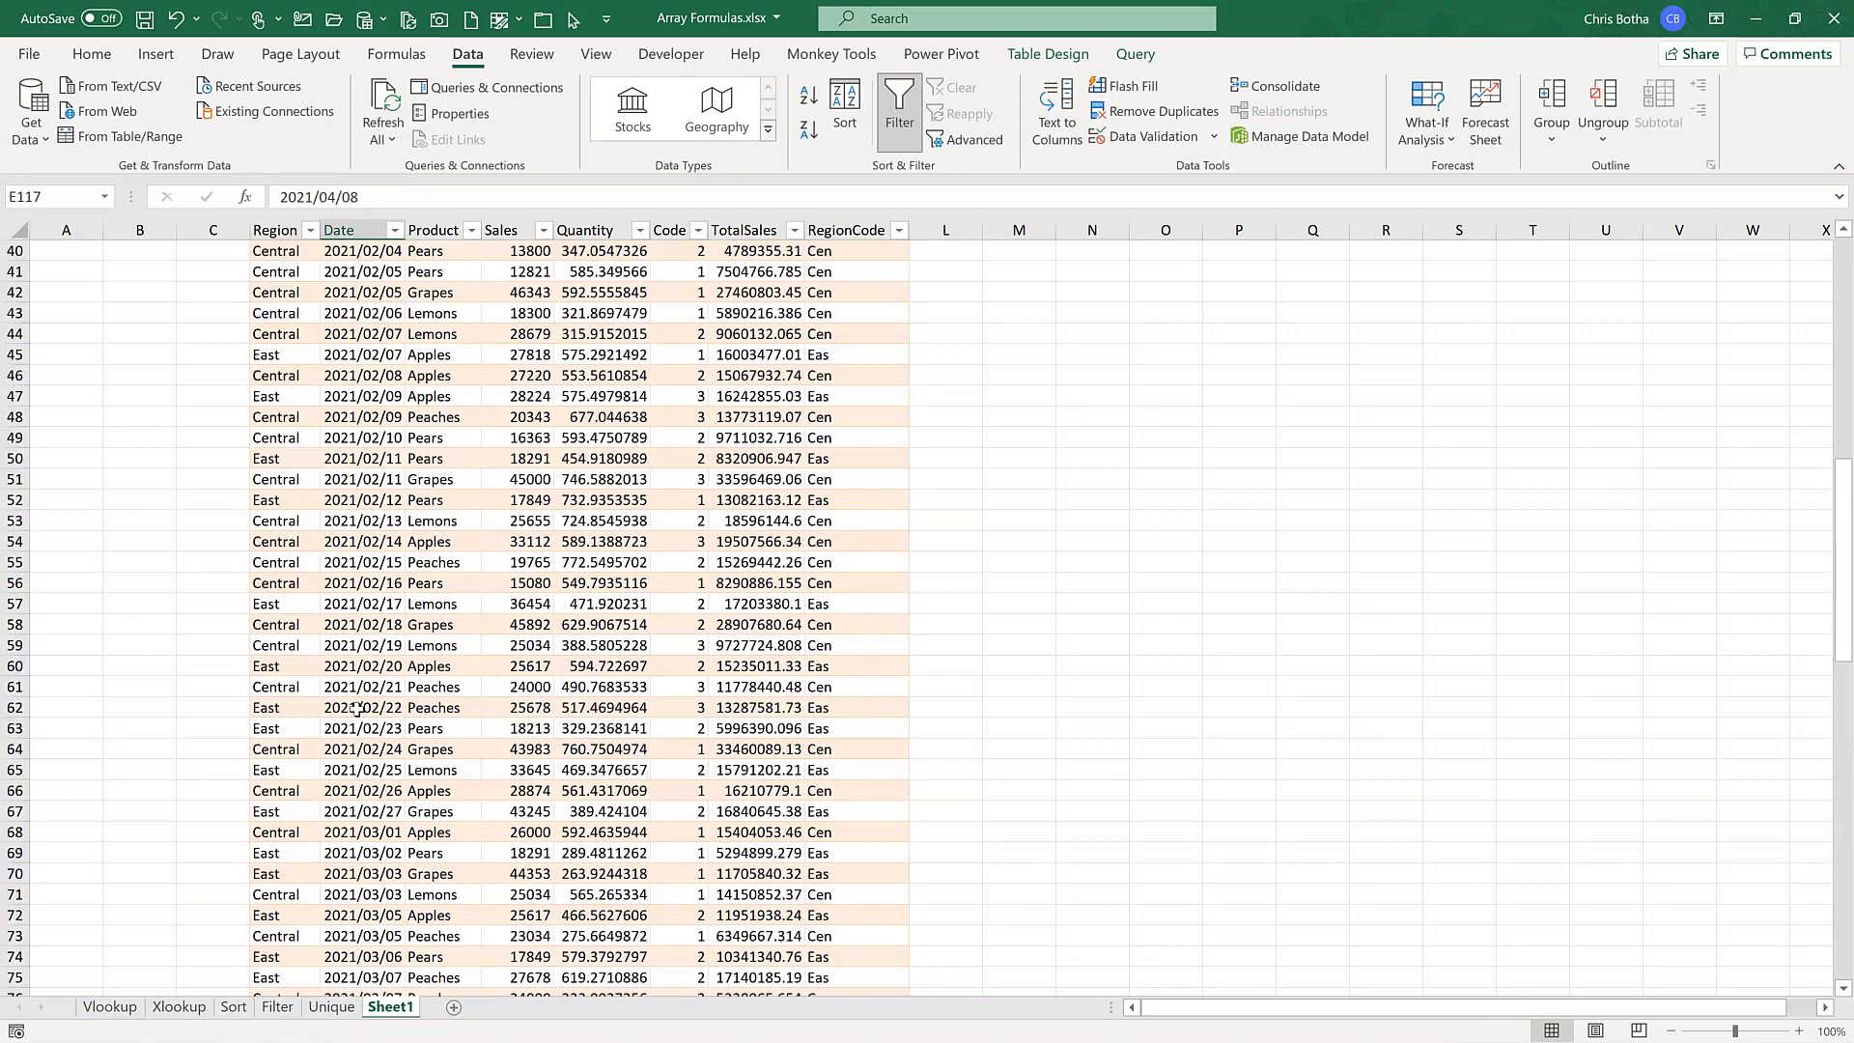
pyautogui.scroll(13, 430, 681)
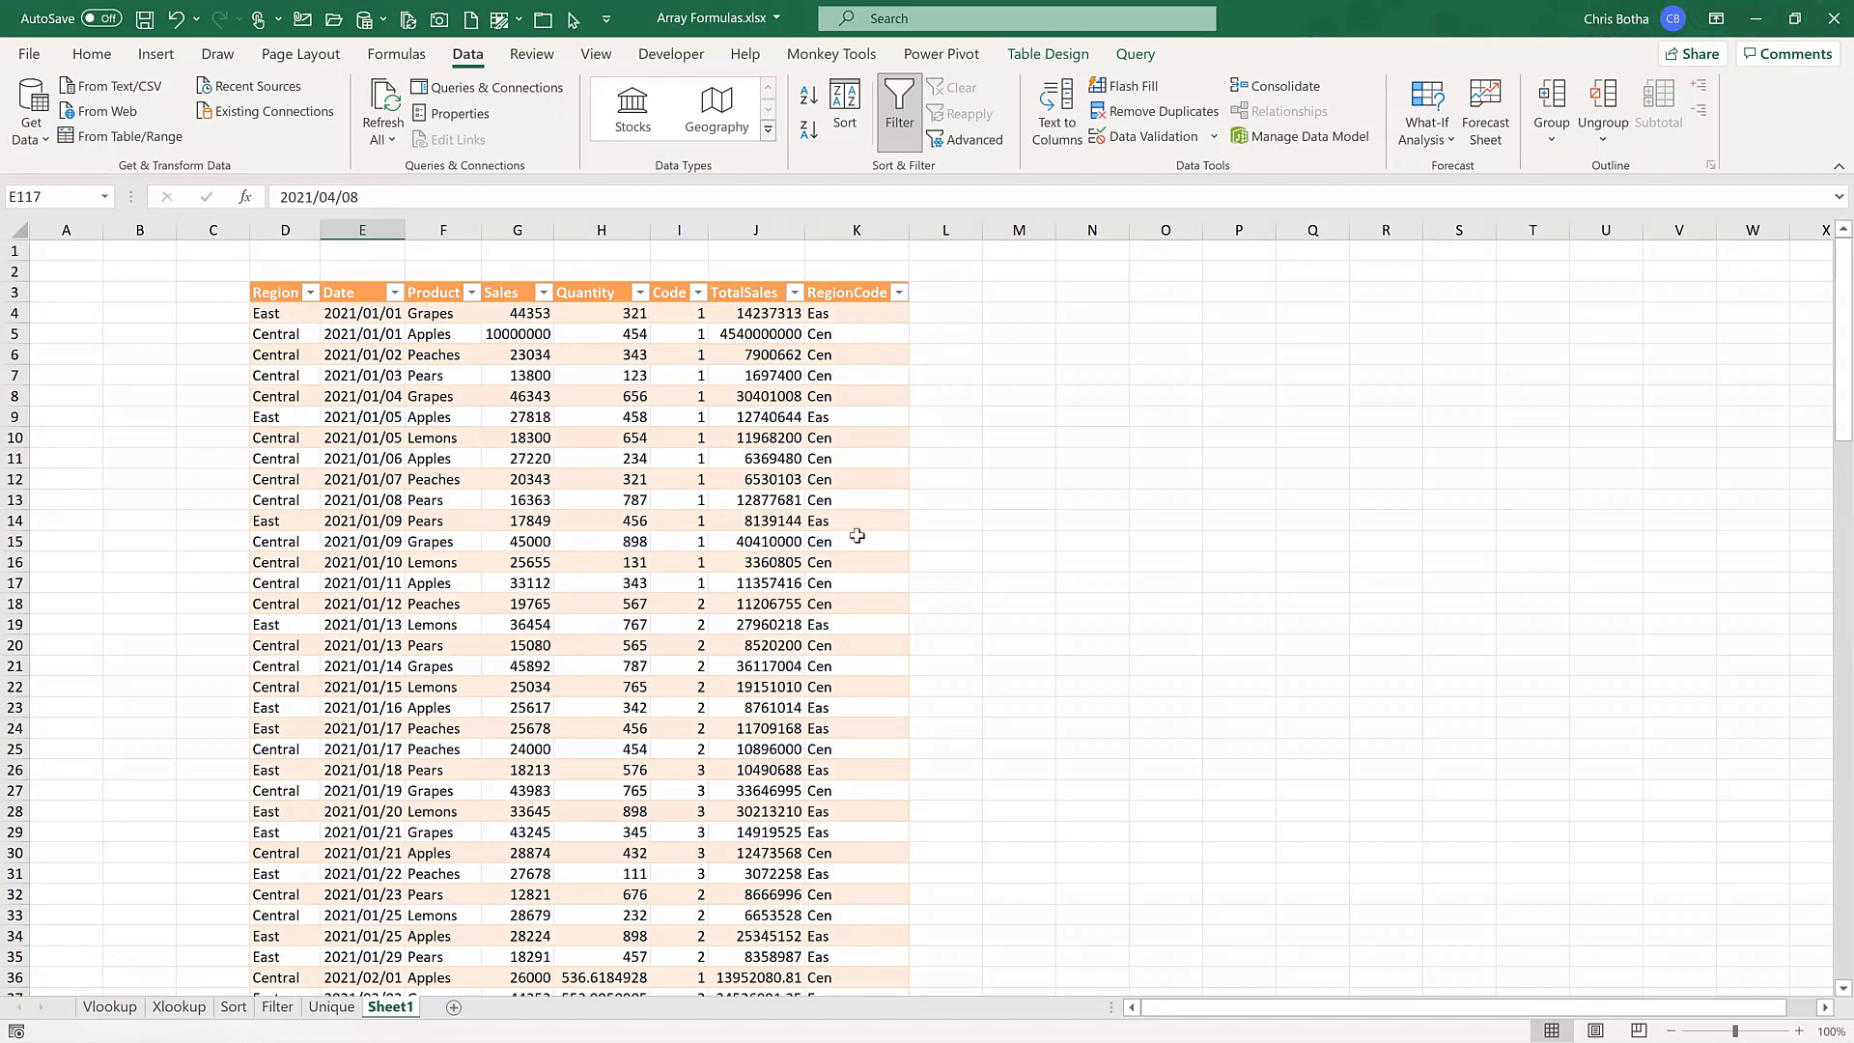
pyautogui.scroll(-20, 809, 547)
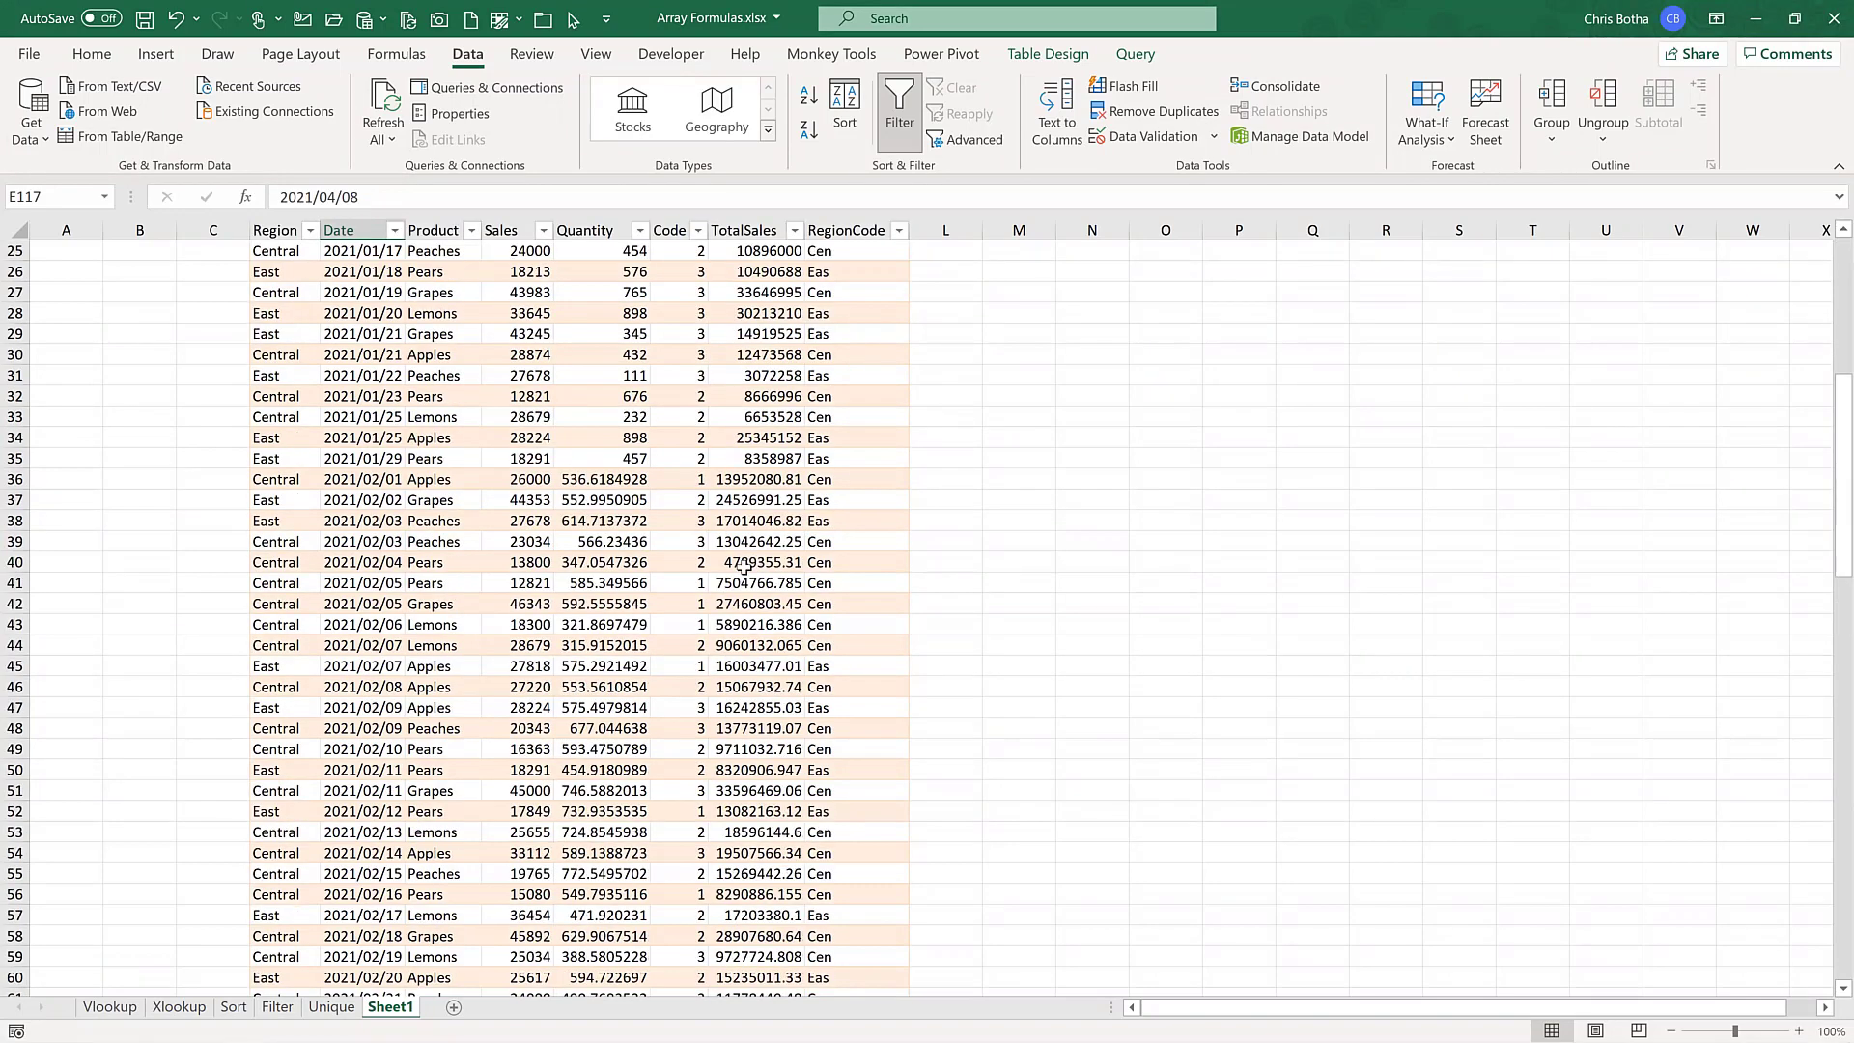
pyautogui.click(839, 538)
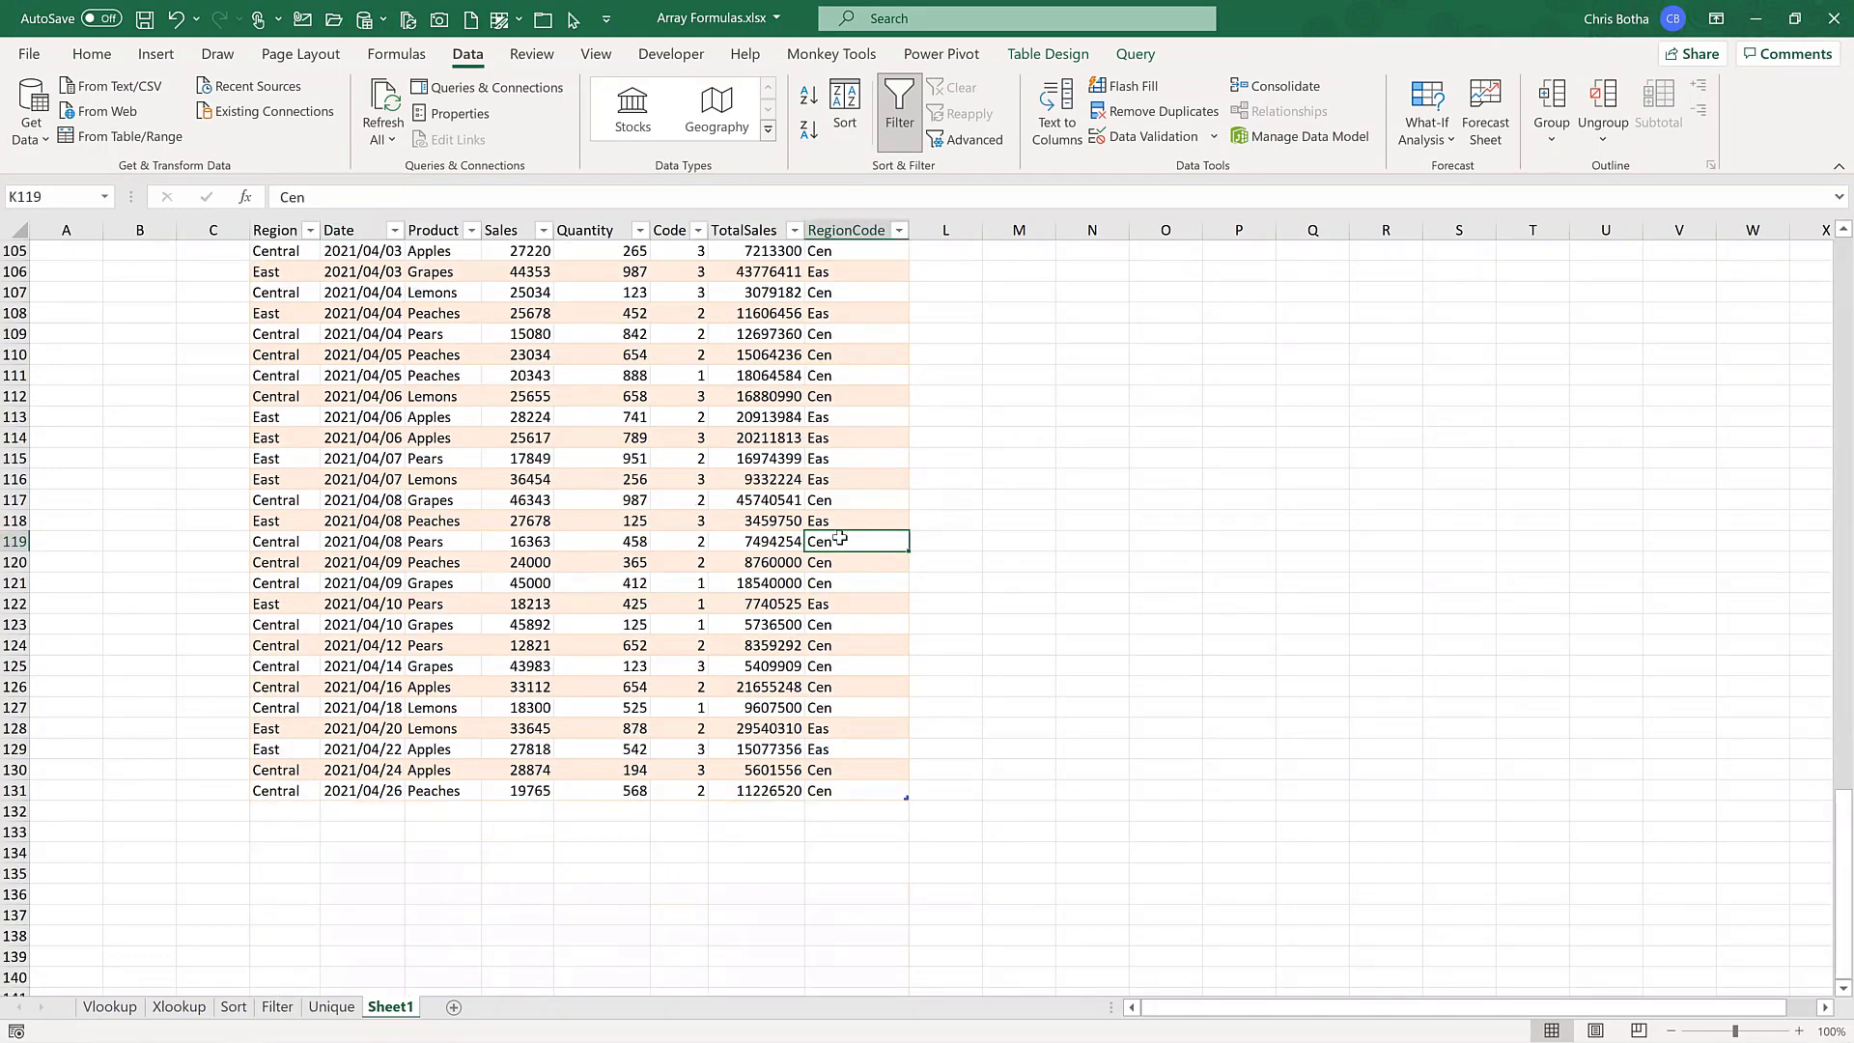
# - Show the workbook's queries and open the TotalSales query for editing in the Power Query Editor
pyautogui.click(770, 541)
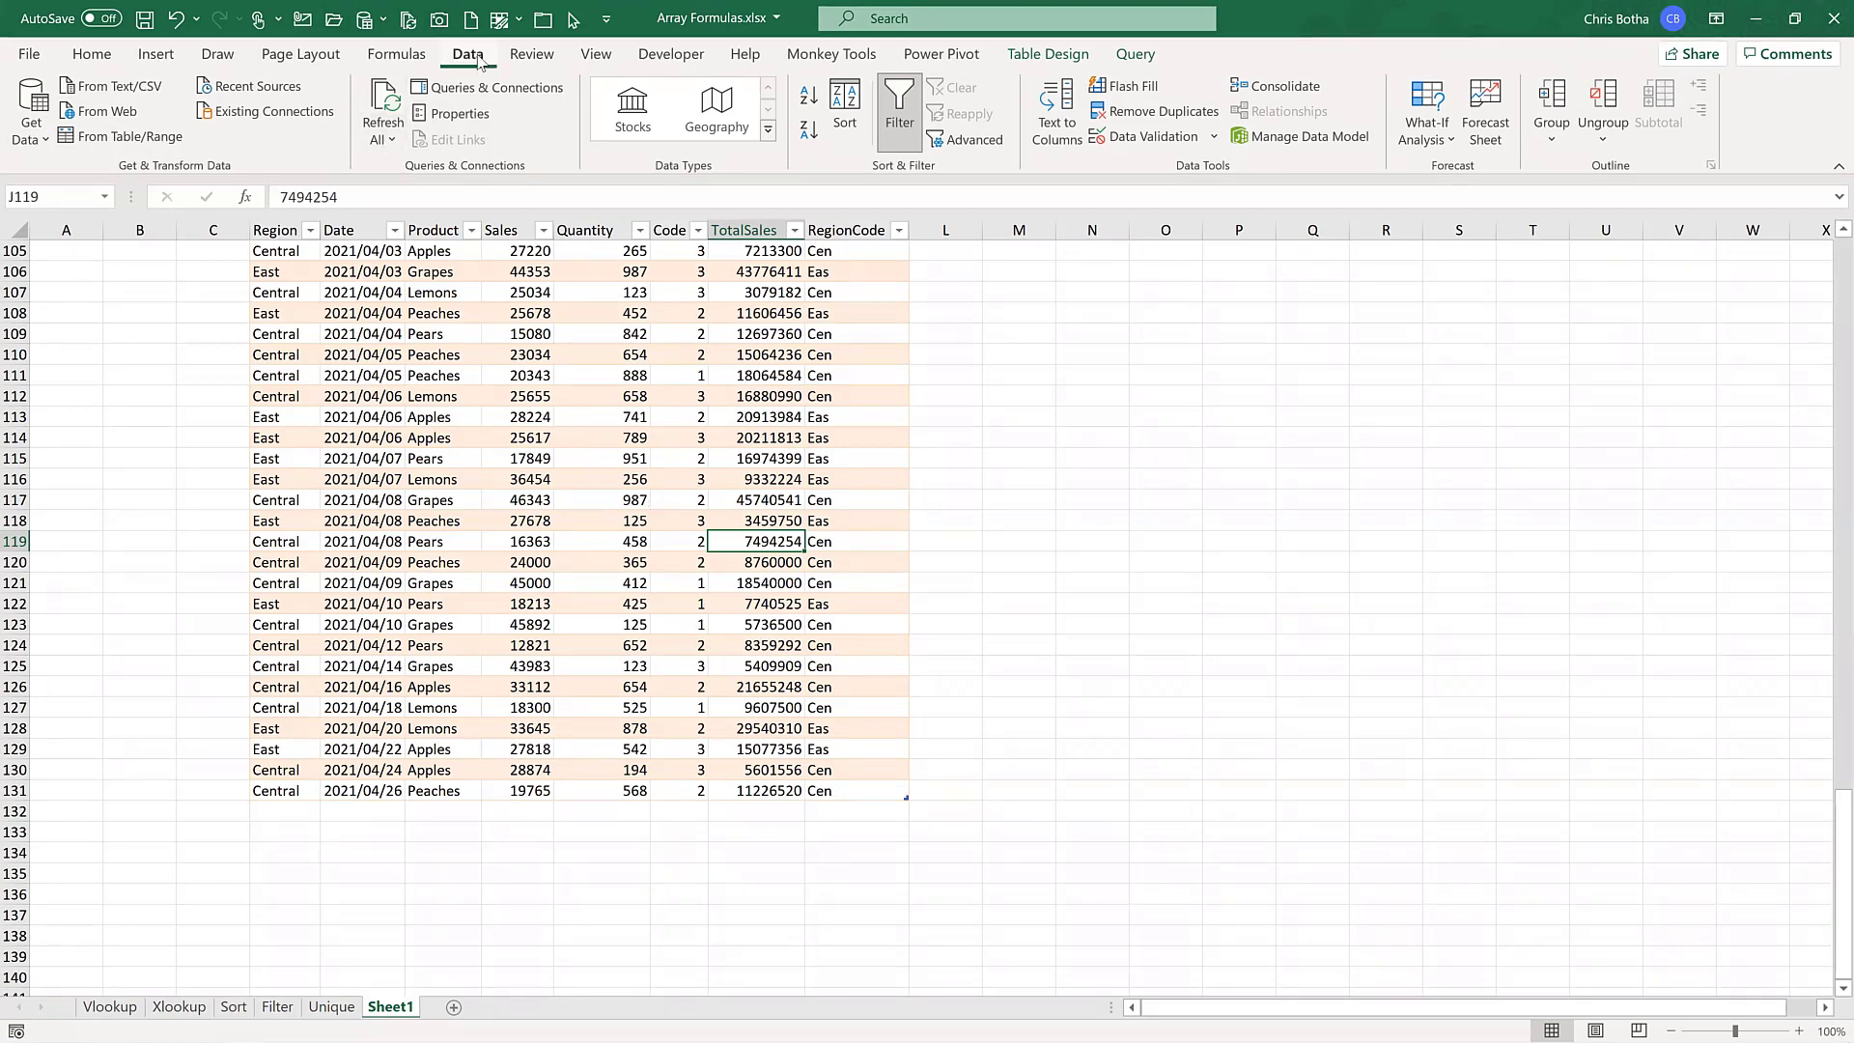
pyautogui.click(497, 94)
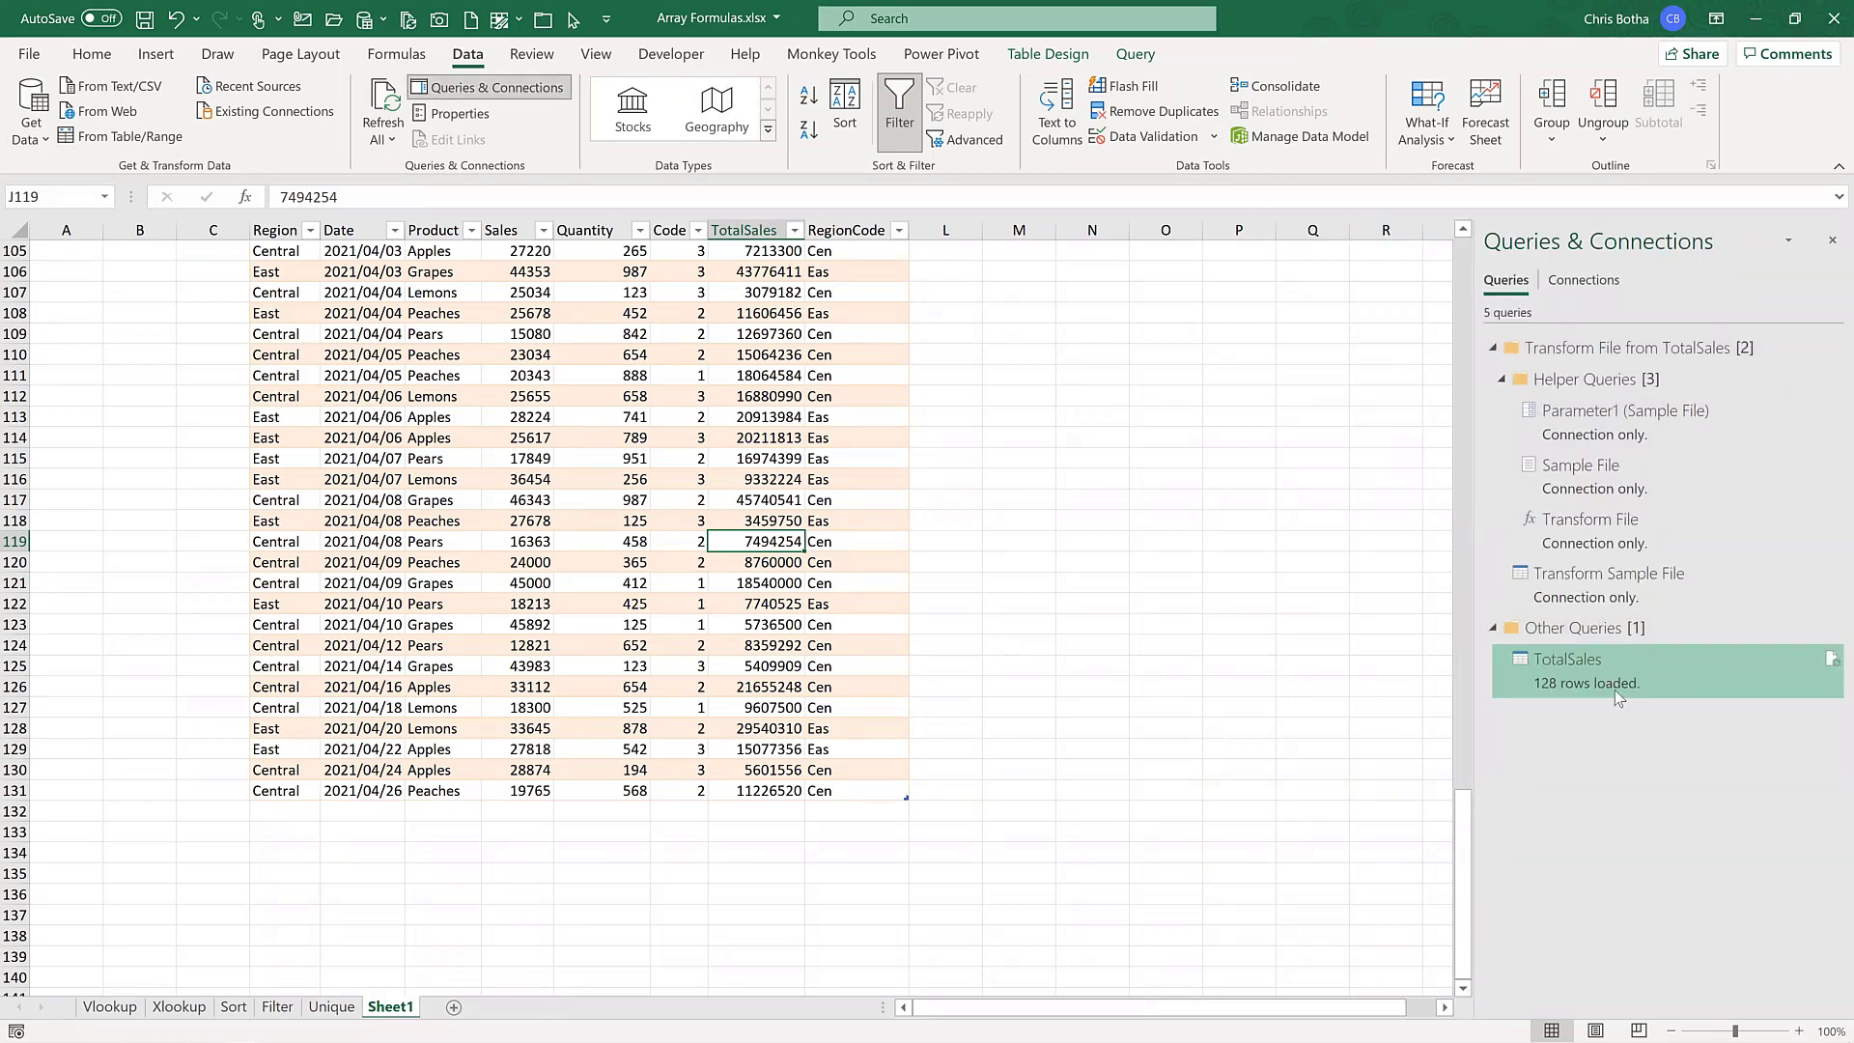
pyautogui.moveTo(1574, 679)
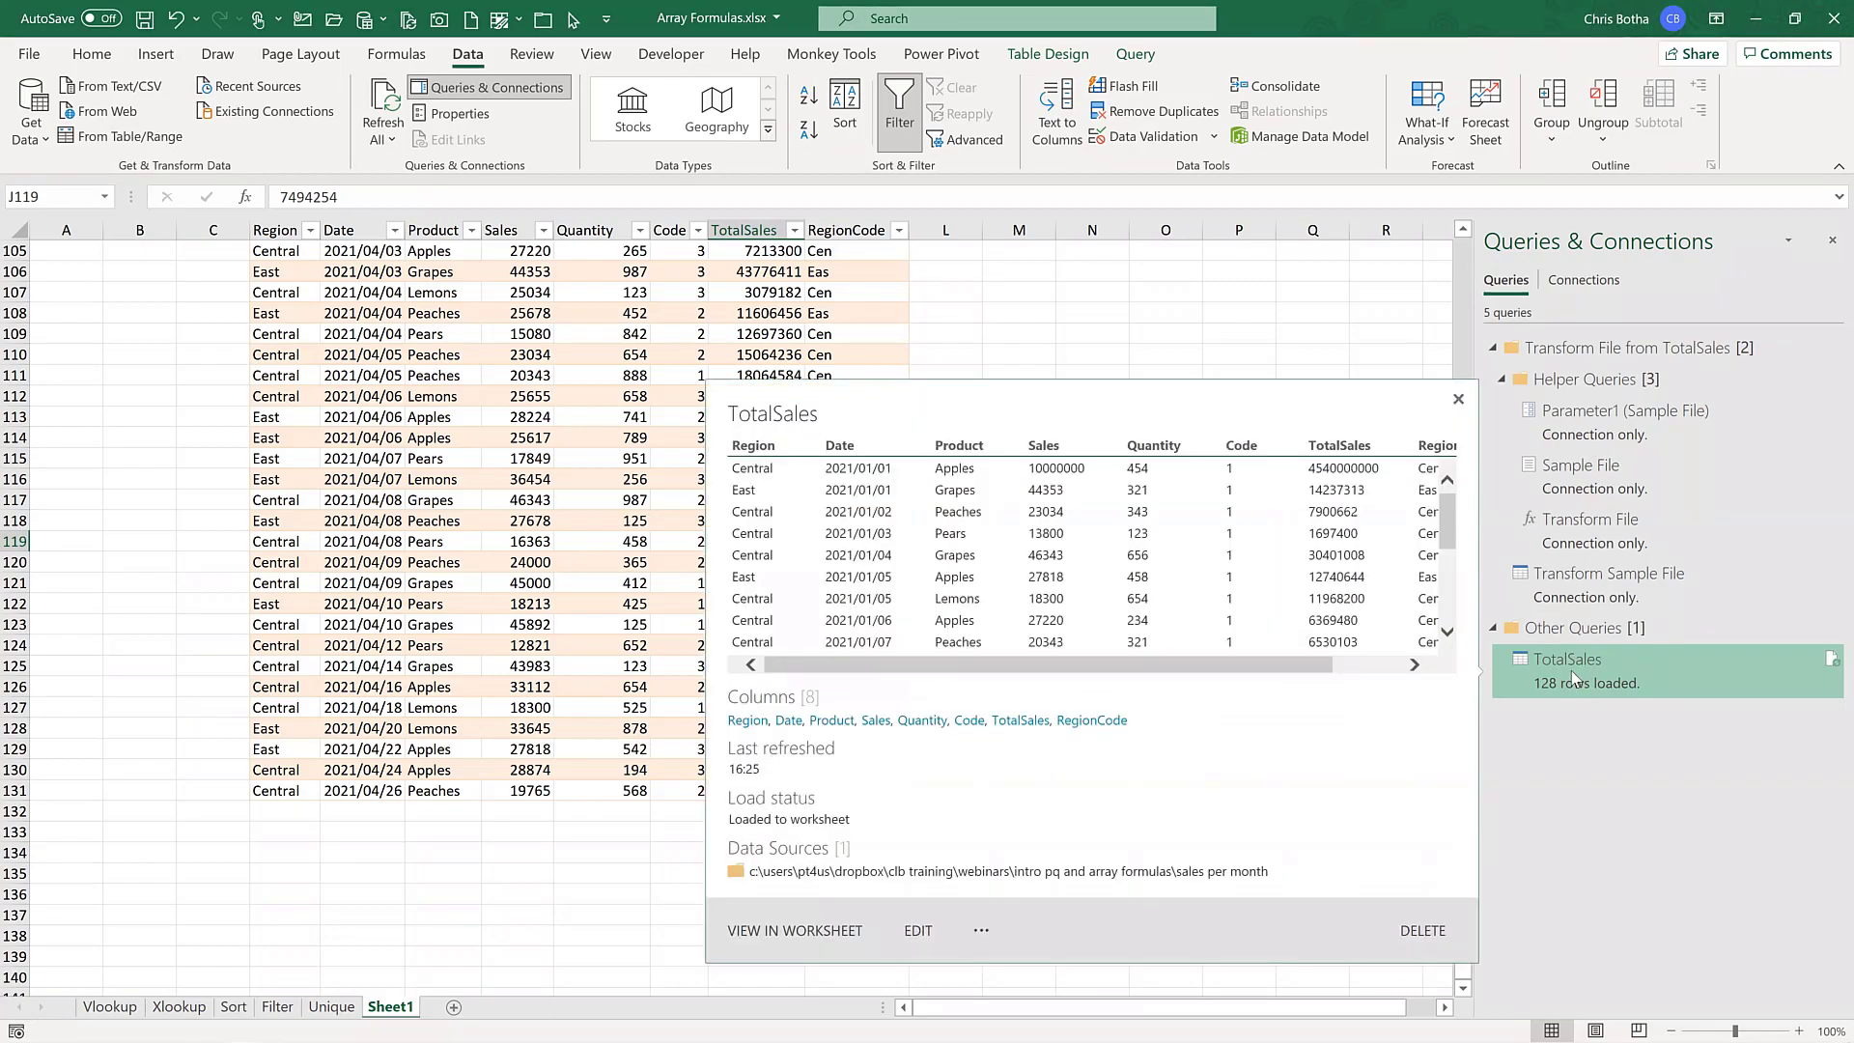
pyautogui.doubleClick(1574, 676)
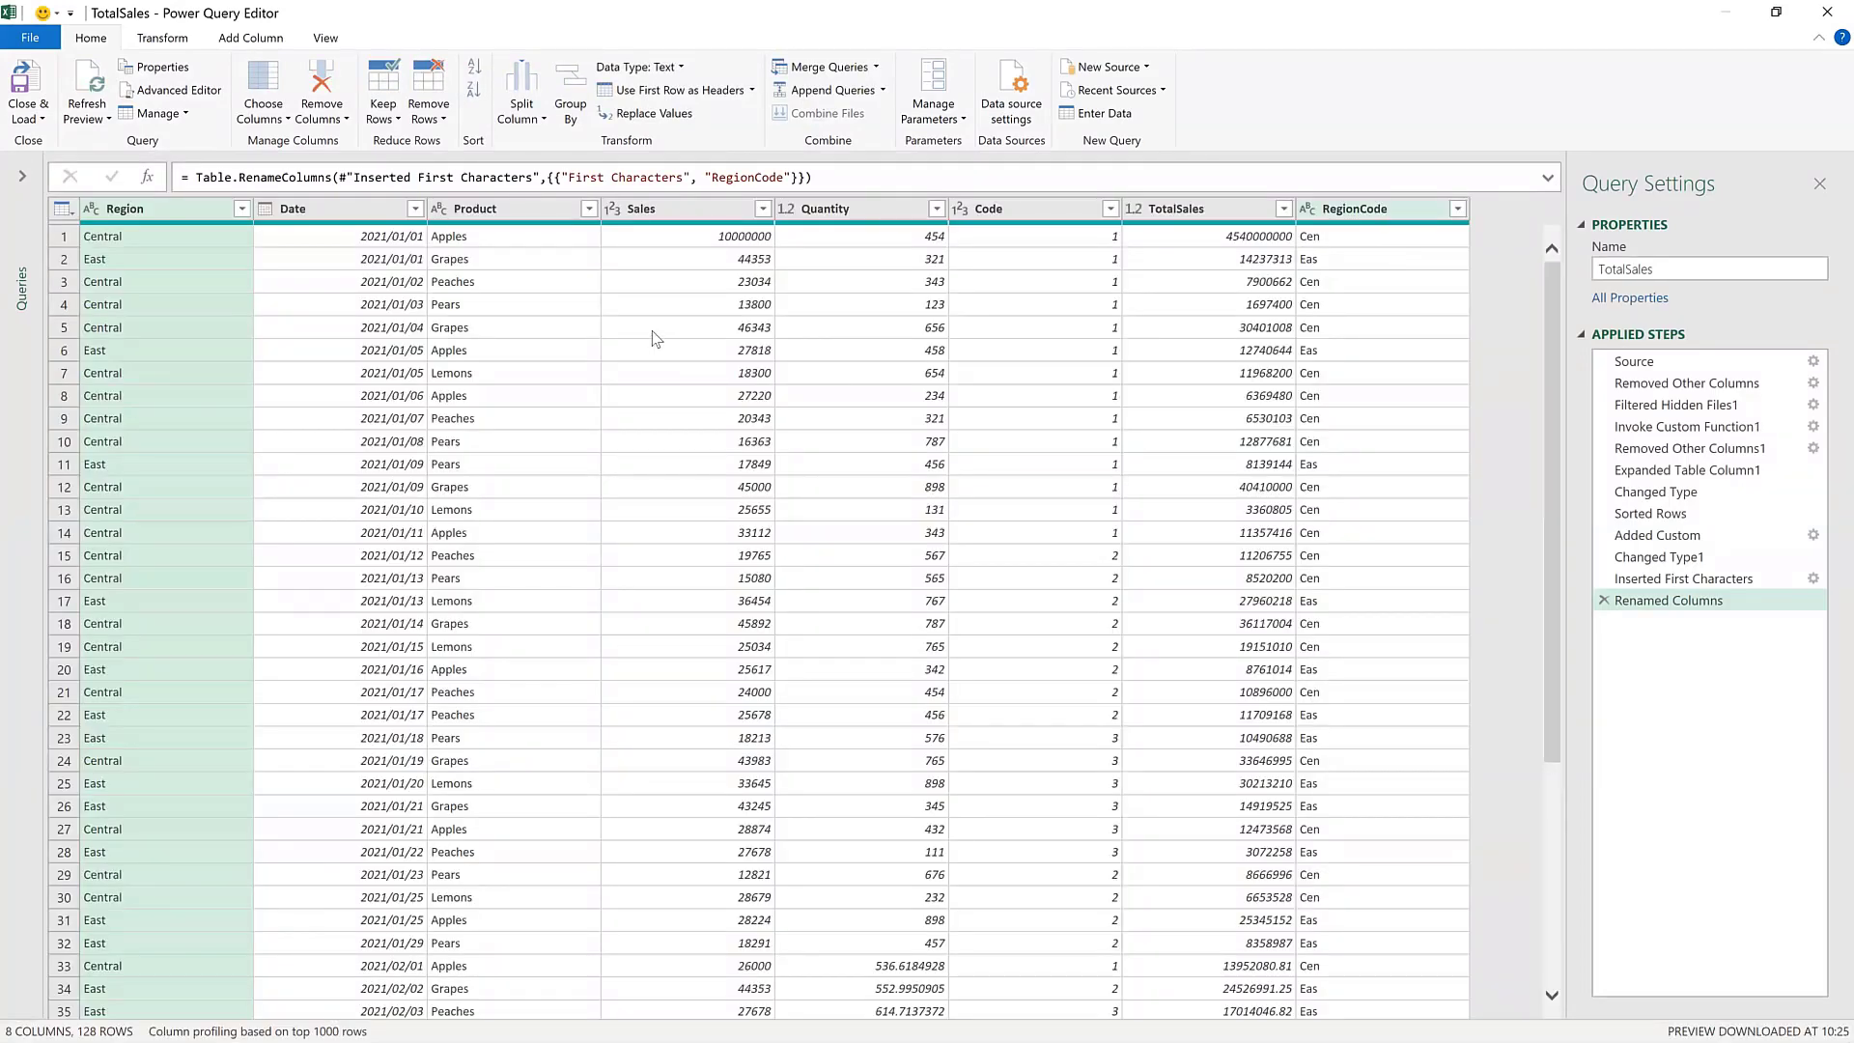
# - Add a column with the name of the month extracted from the Date column
pyautogui.click(325, 212)
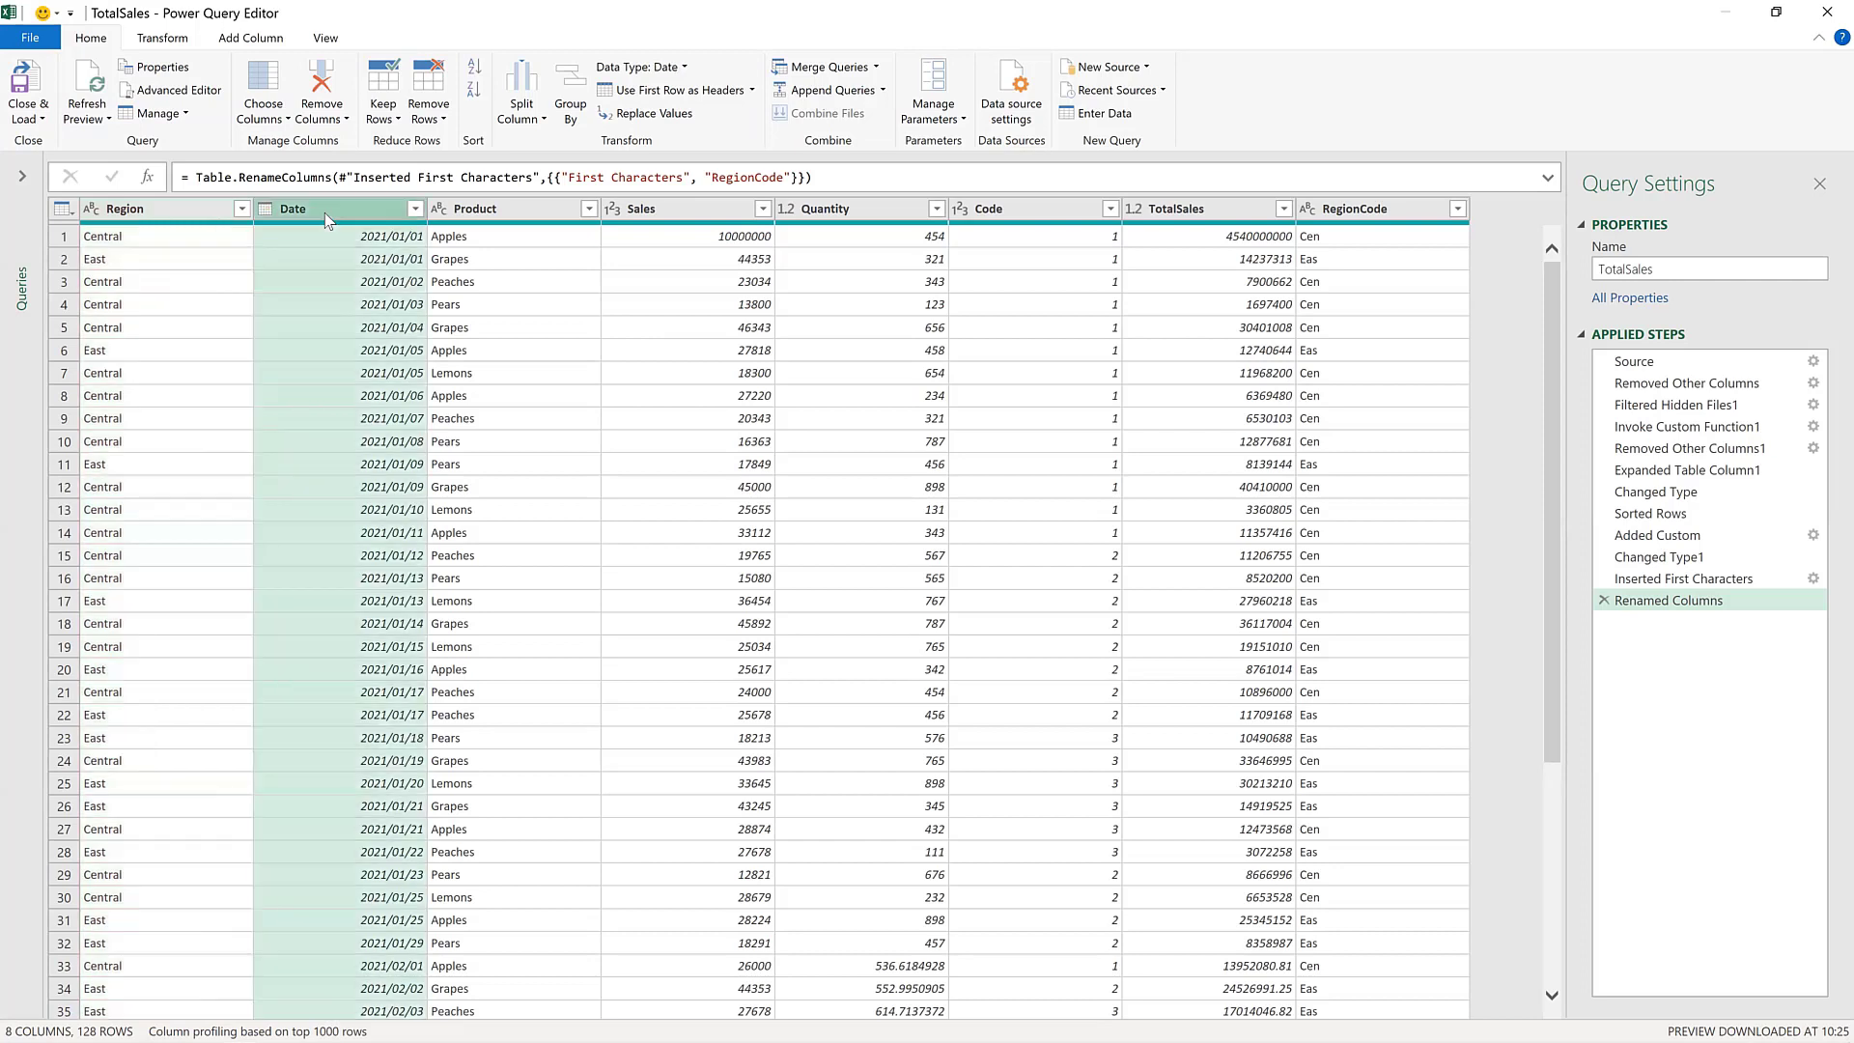
pyautogui.click(268, 41)
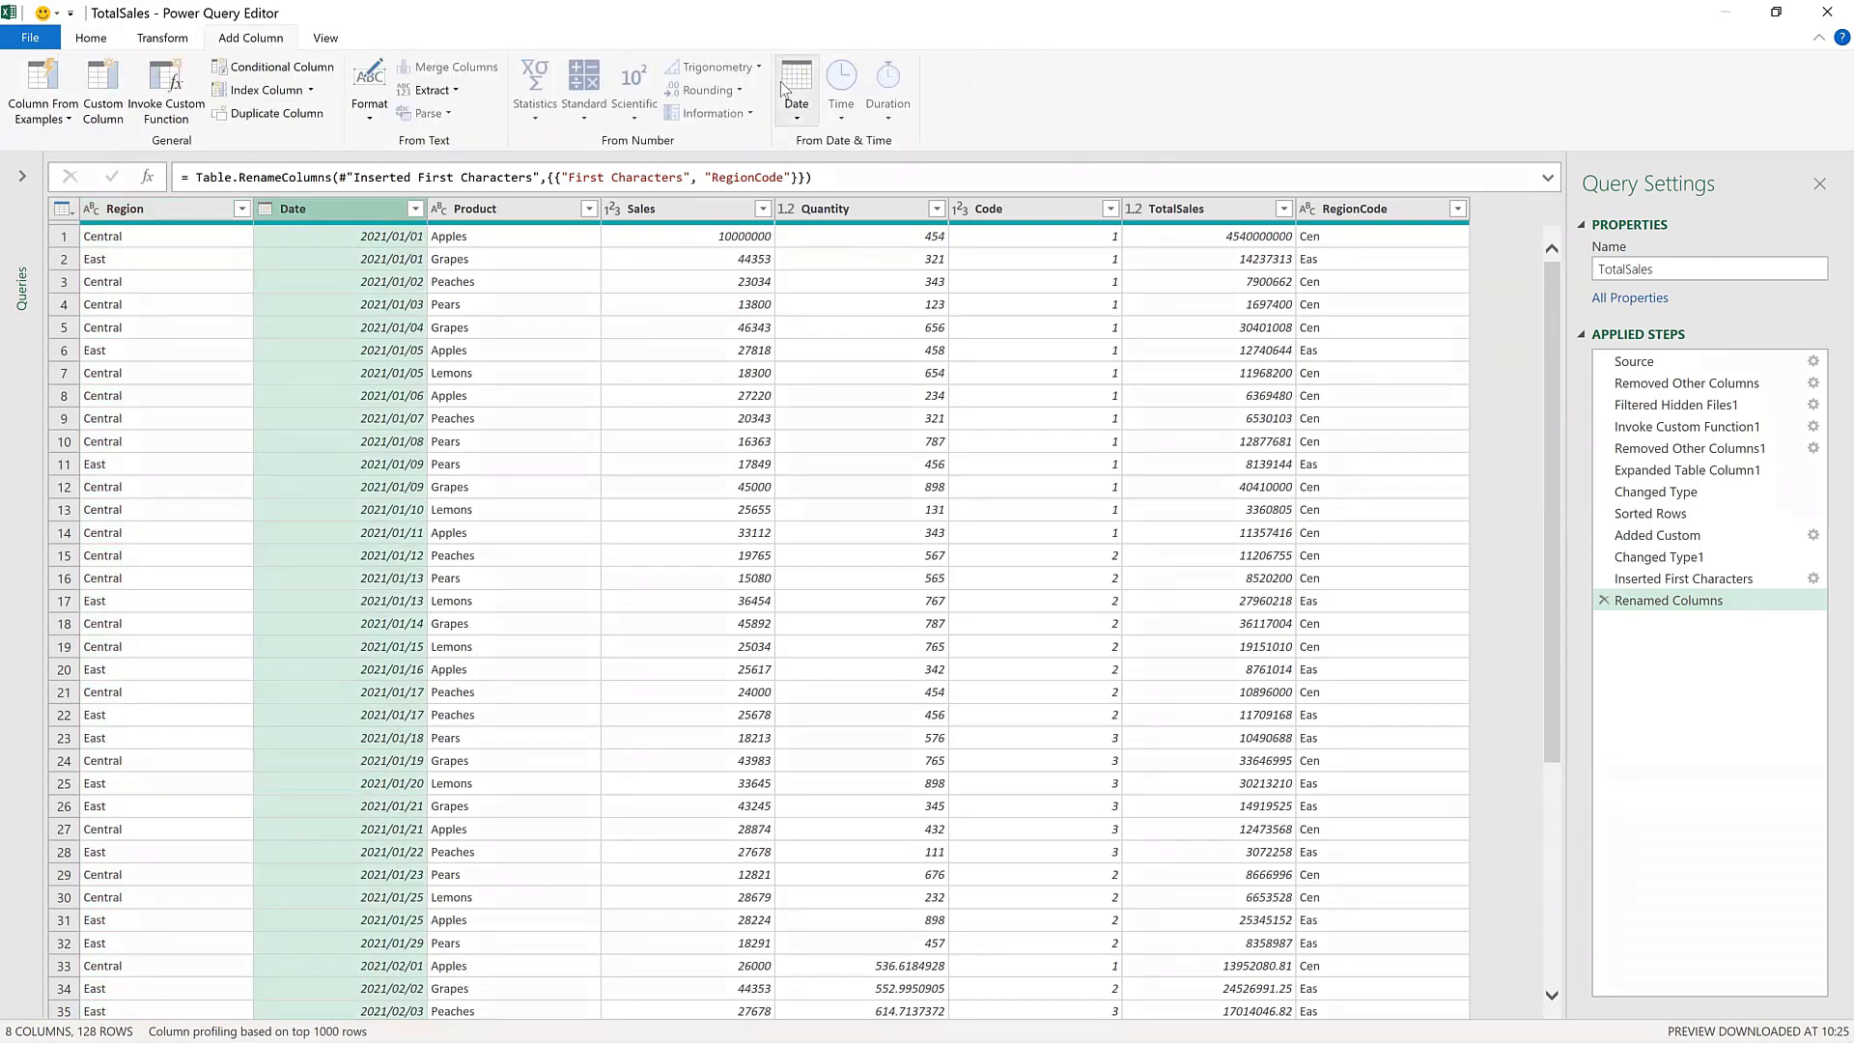
pyautogui.click(794, 120)
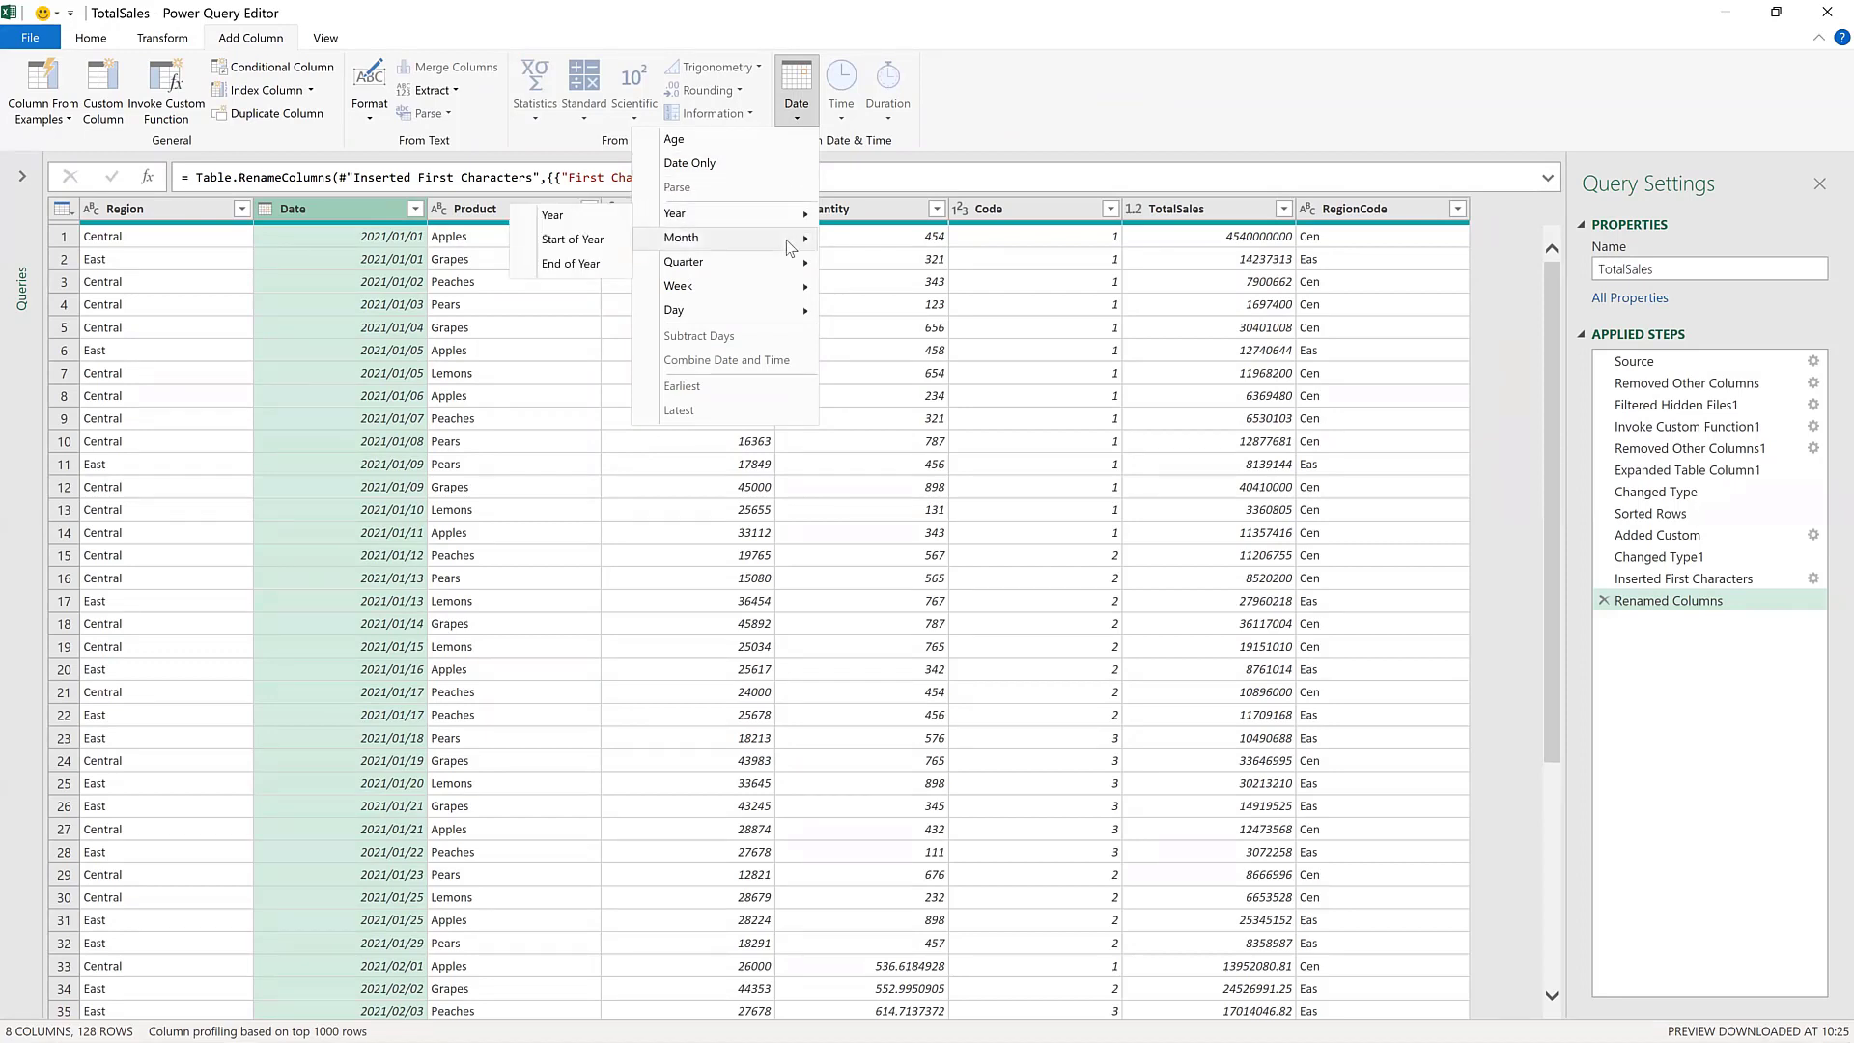
pyautogui.moveTo(789, 247)
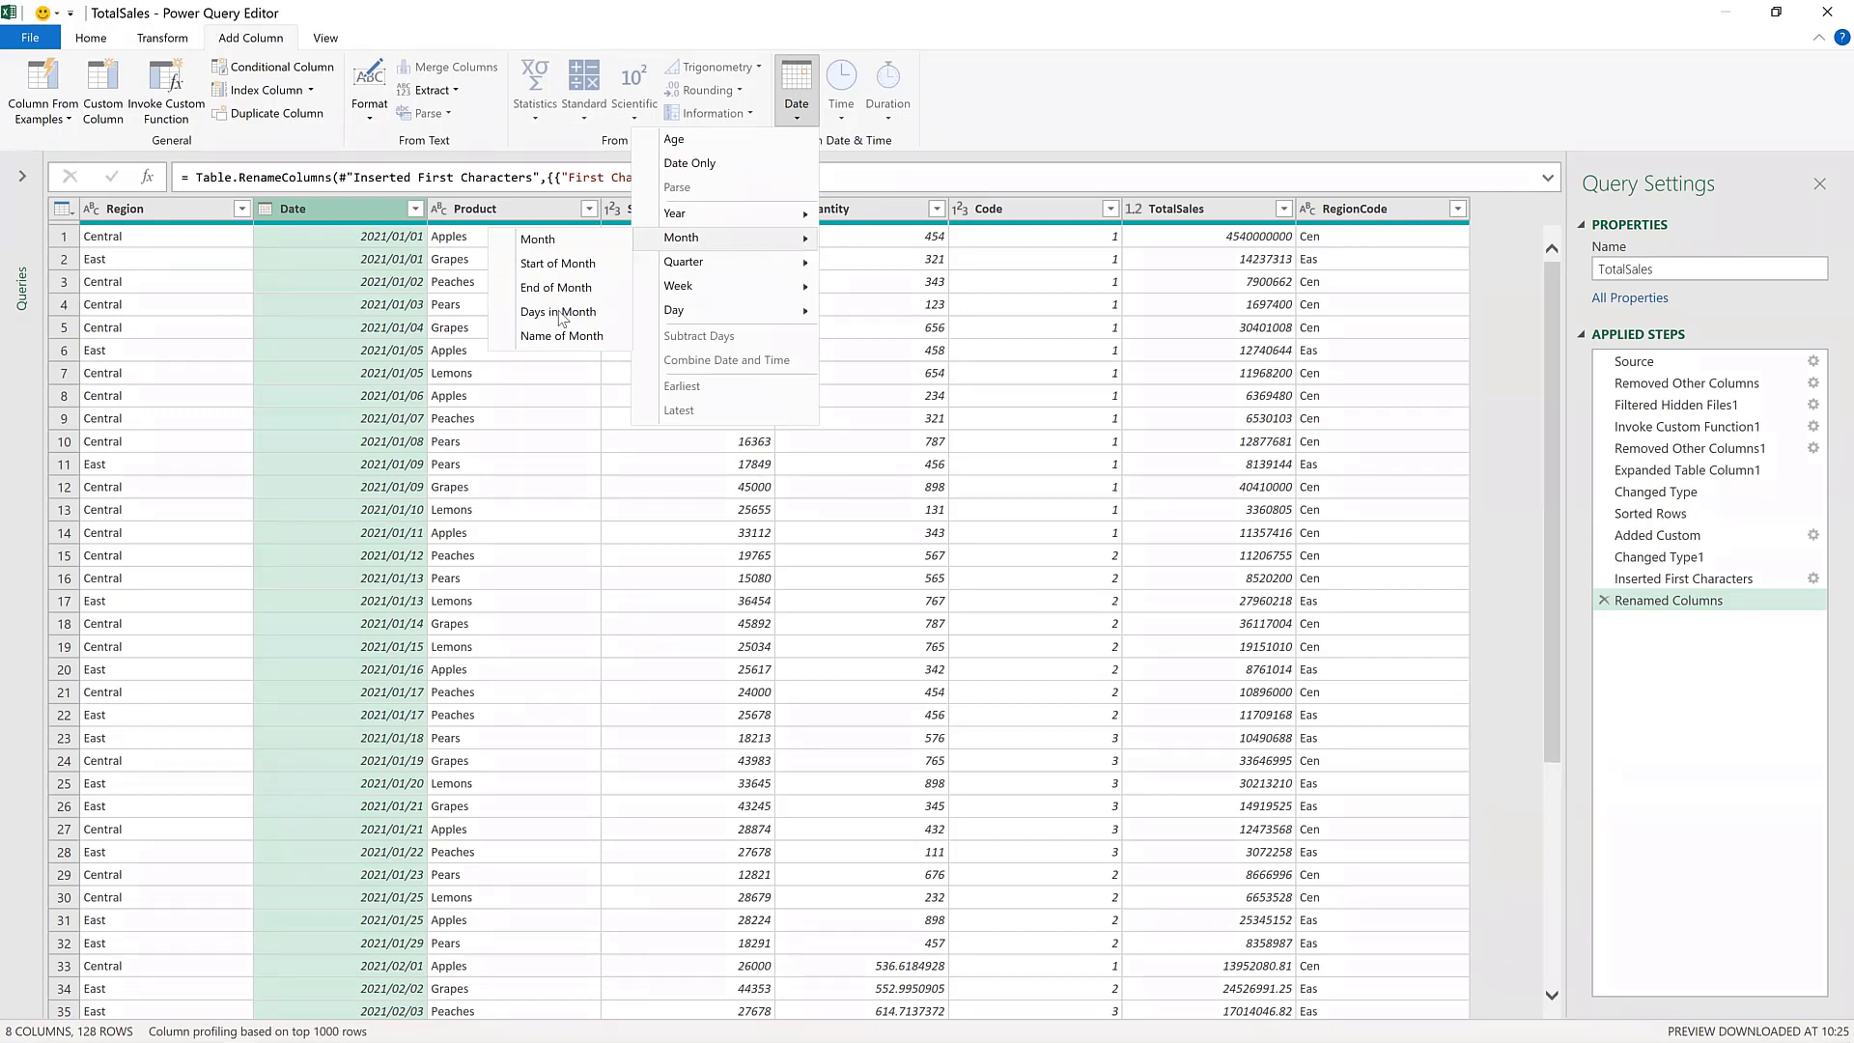
pyautogui.click(577, 346)
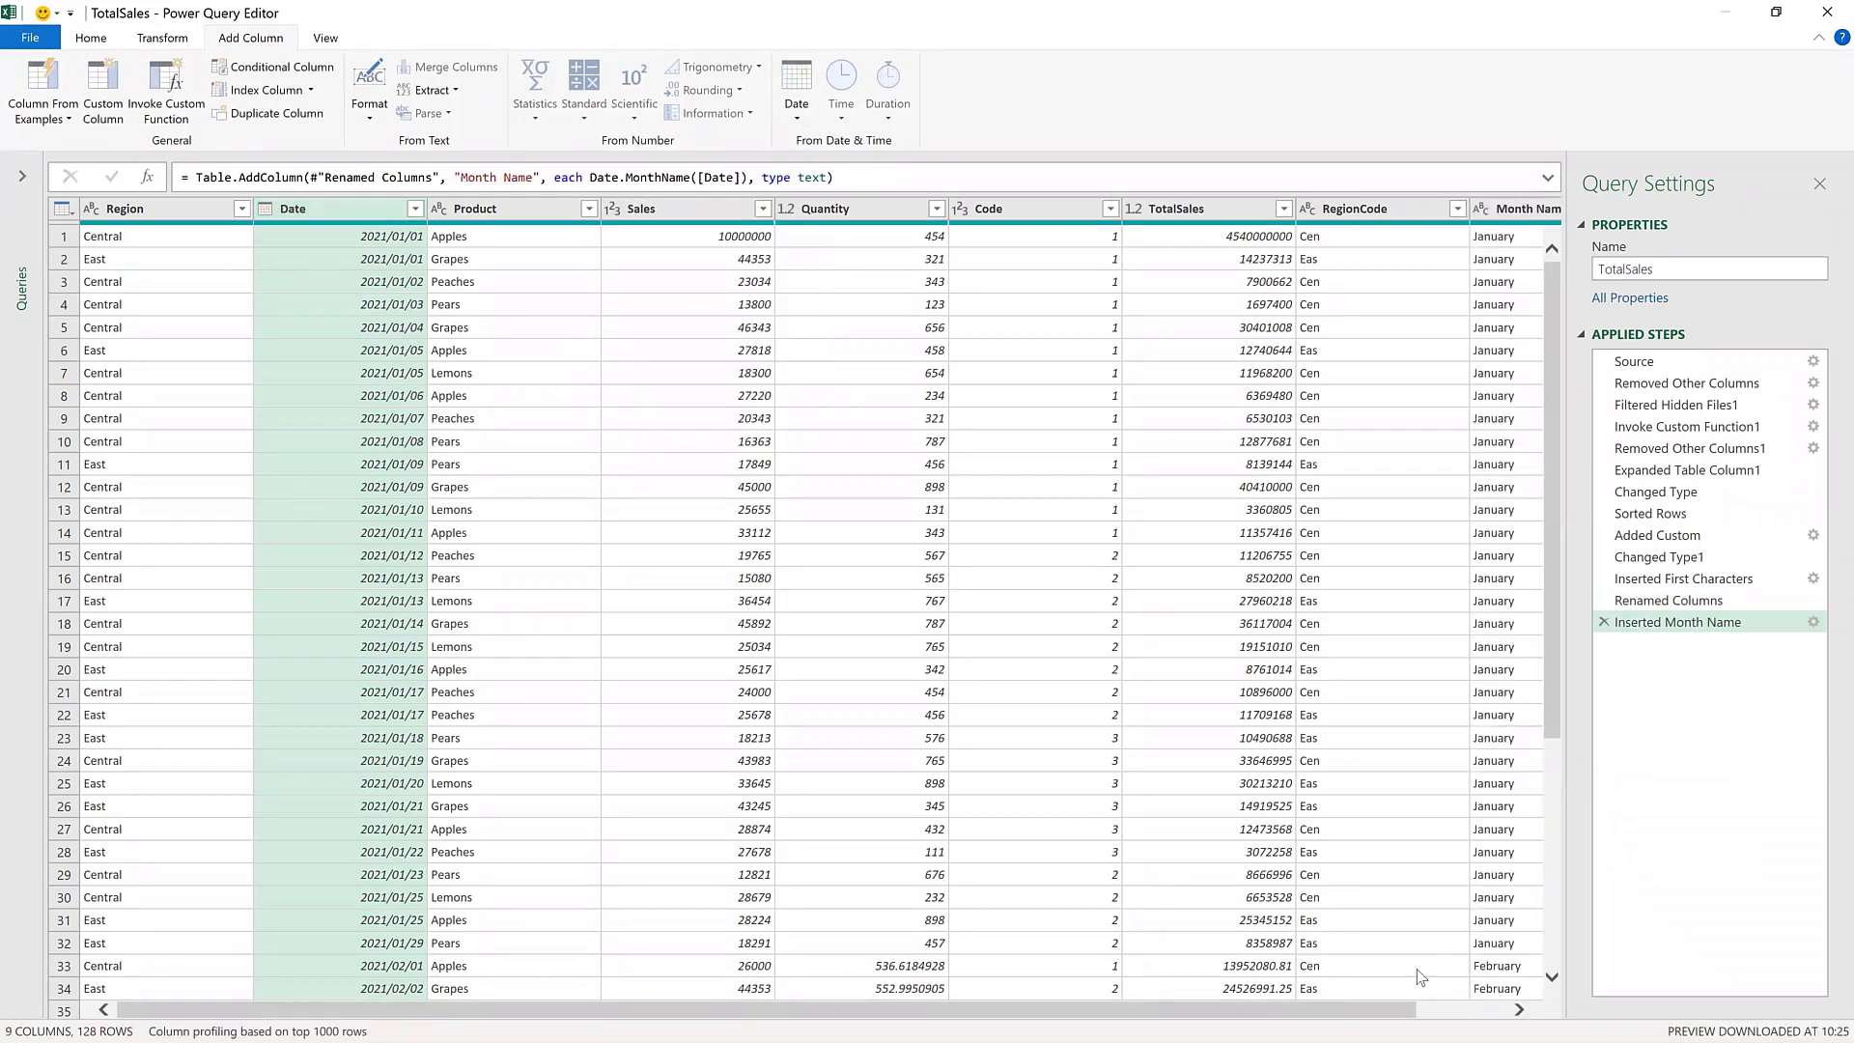
pyautogui.click(1483, 1010)
pyautogui.click(1520, 1010)
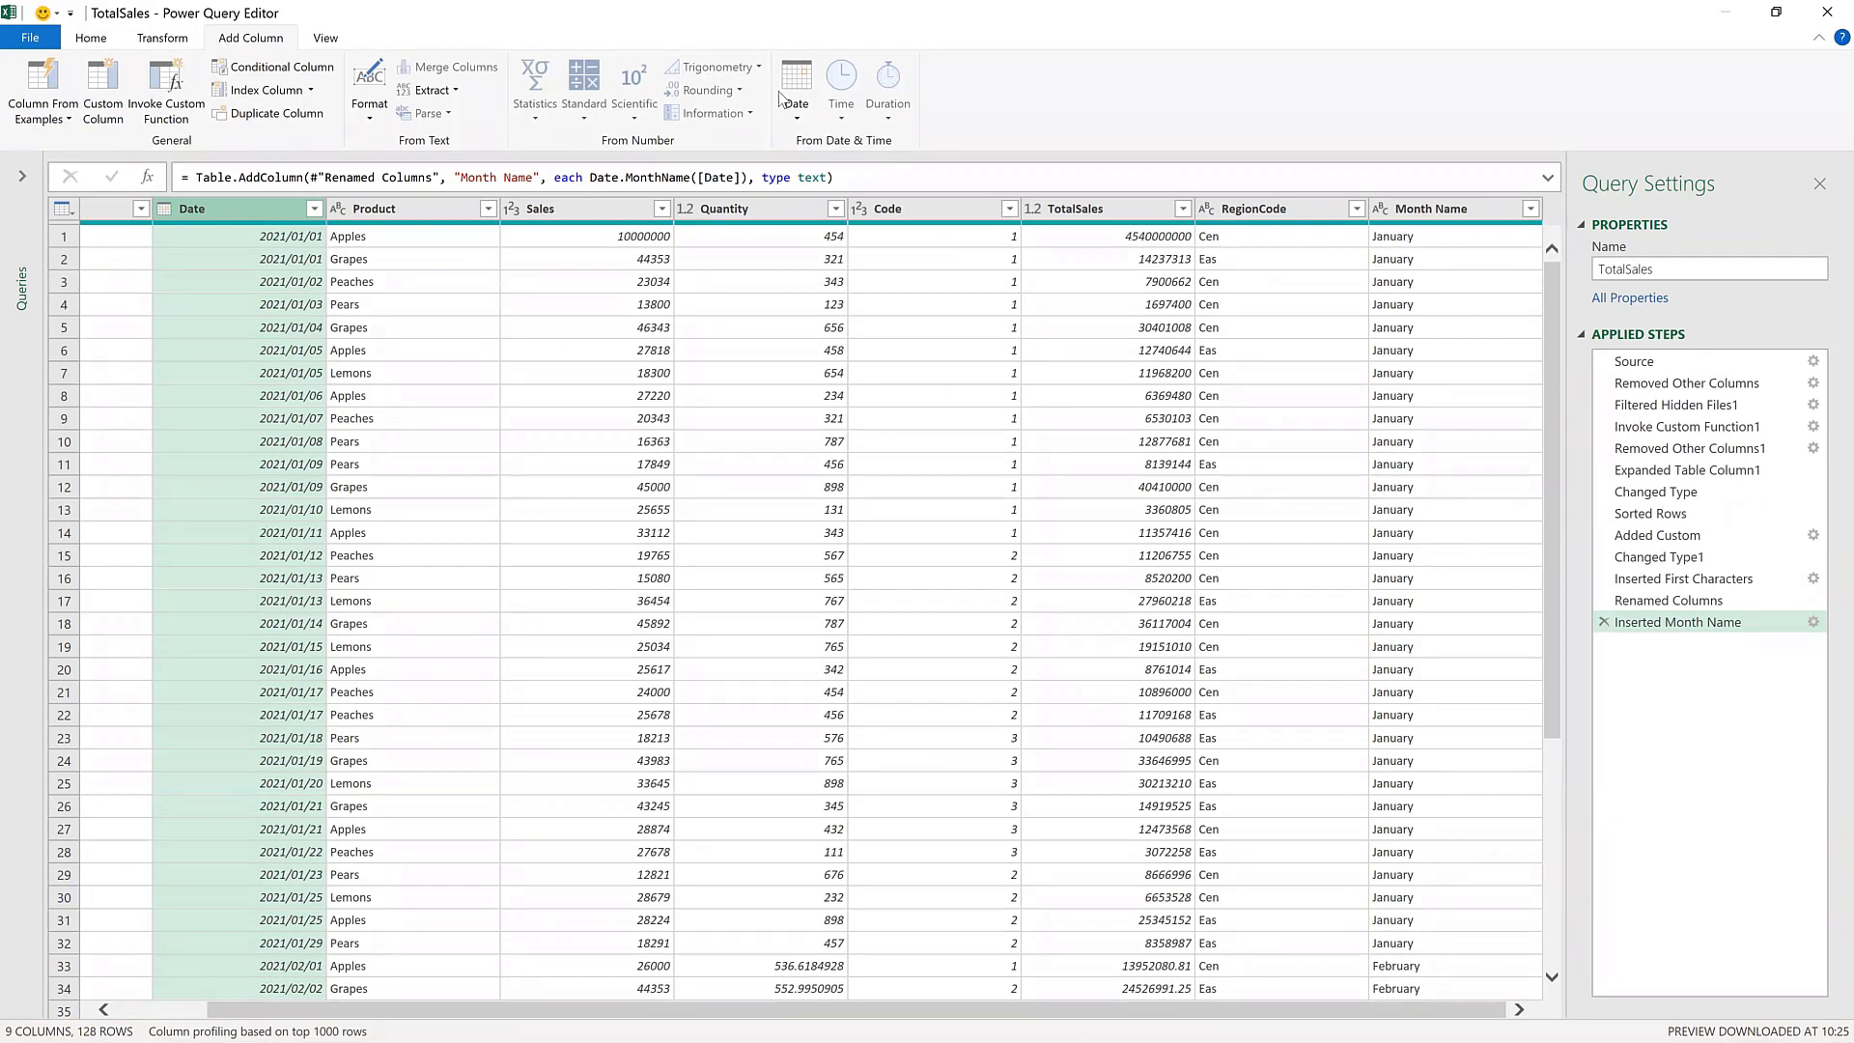
# - Add a column with the day number extracted from the Date column and check its values across January and February
pyautogui.click(798, 118)
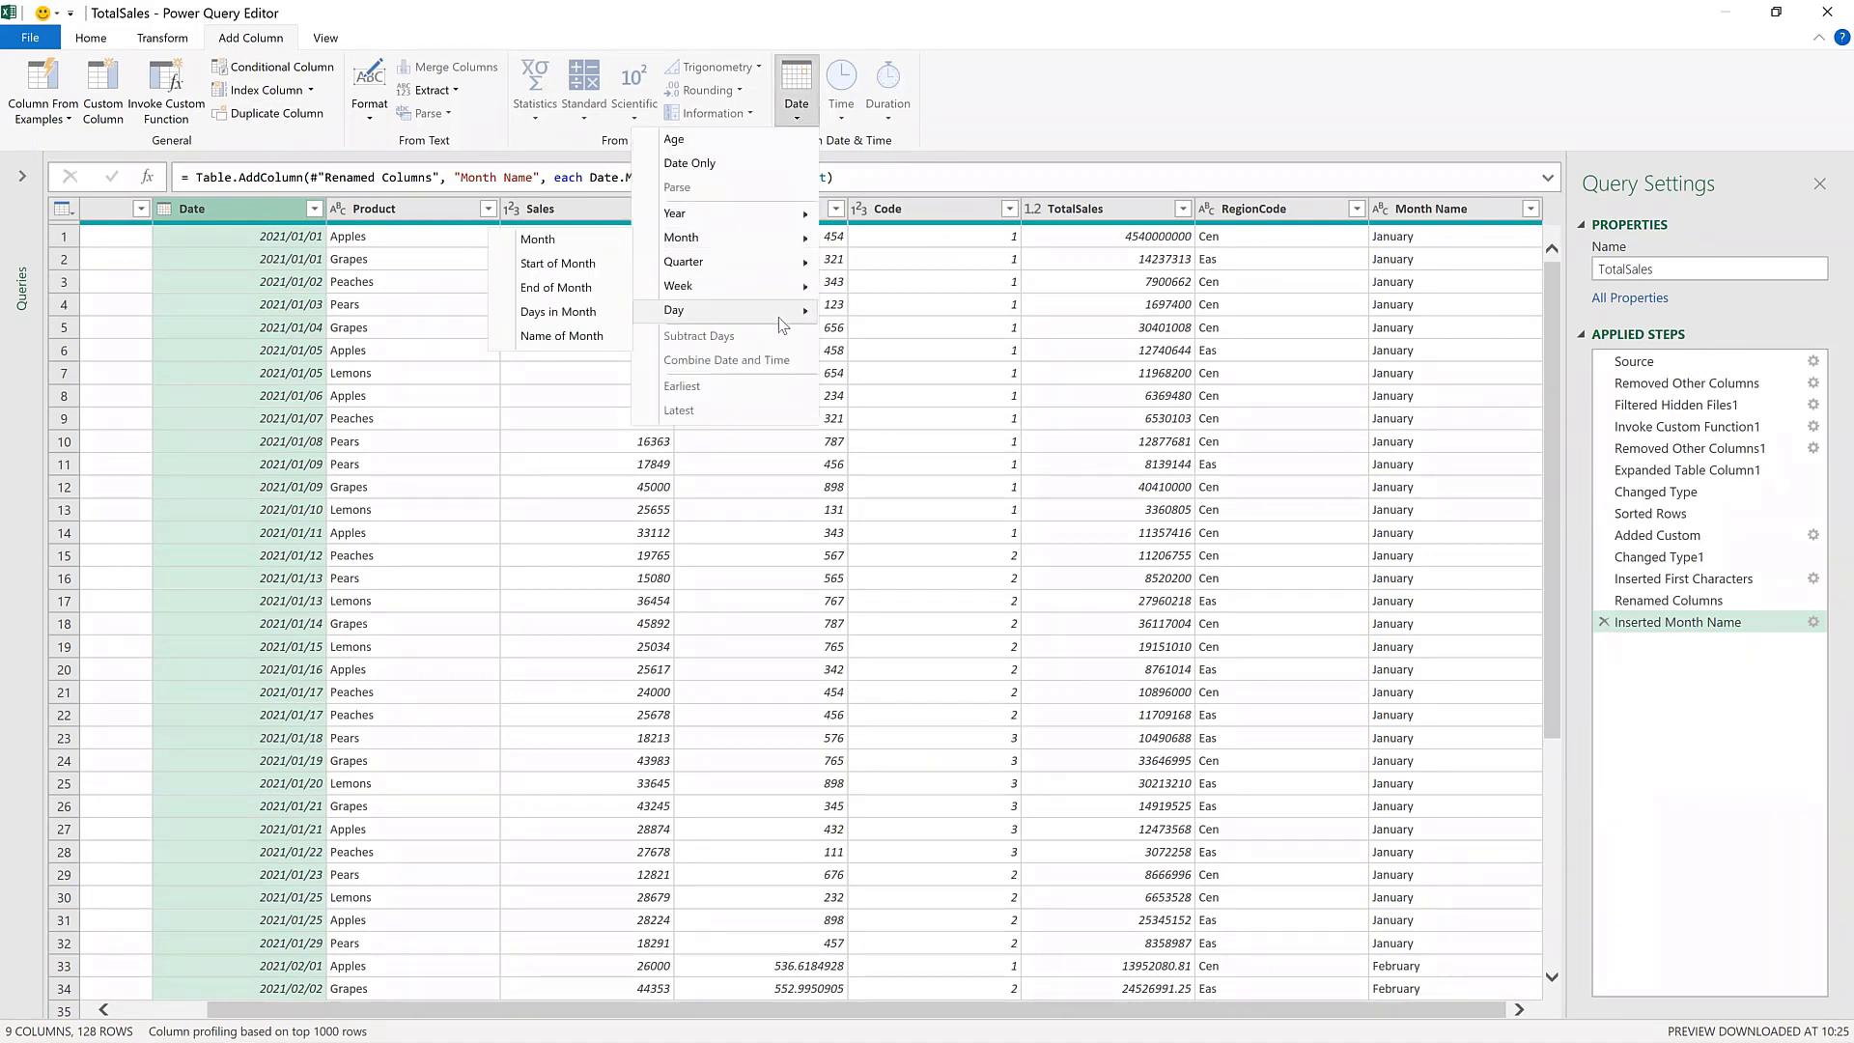
pyautogui.moveTo(807, 318)
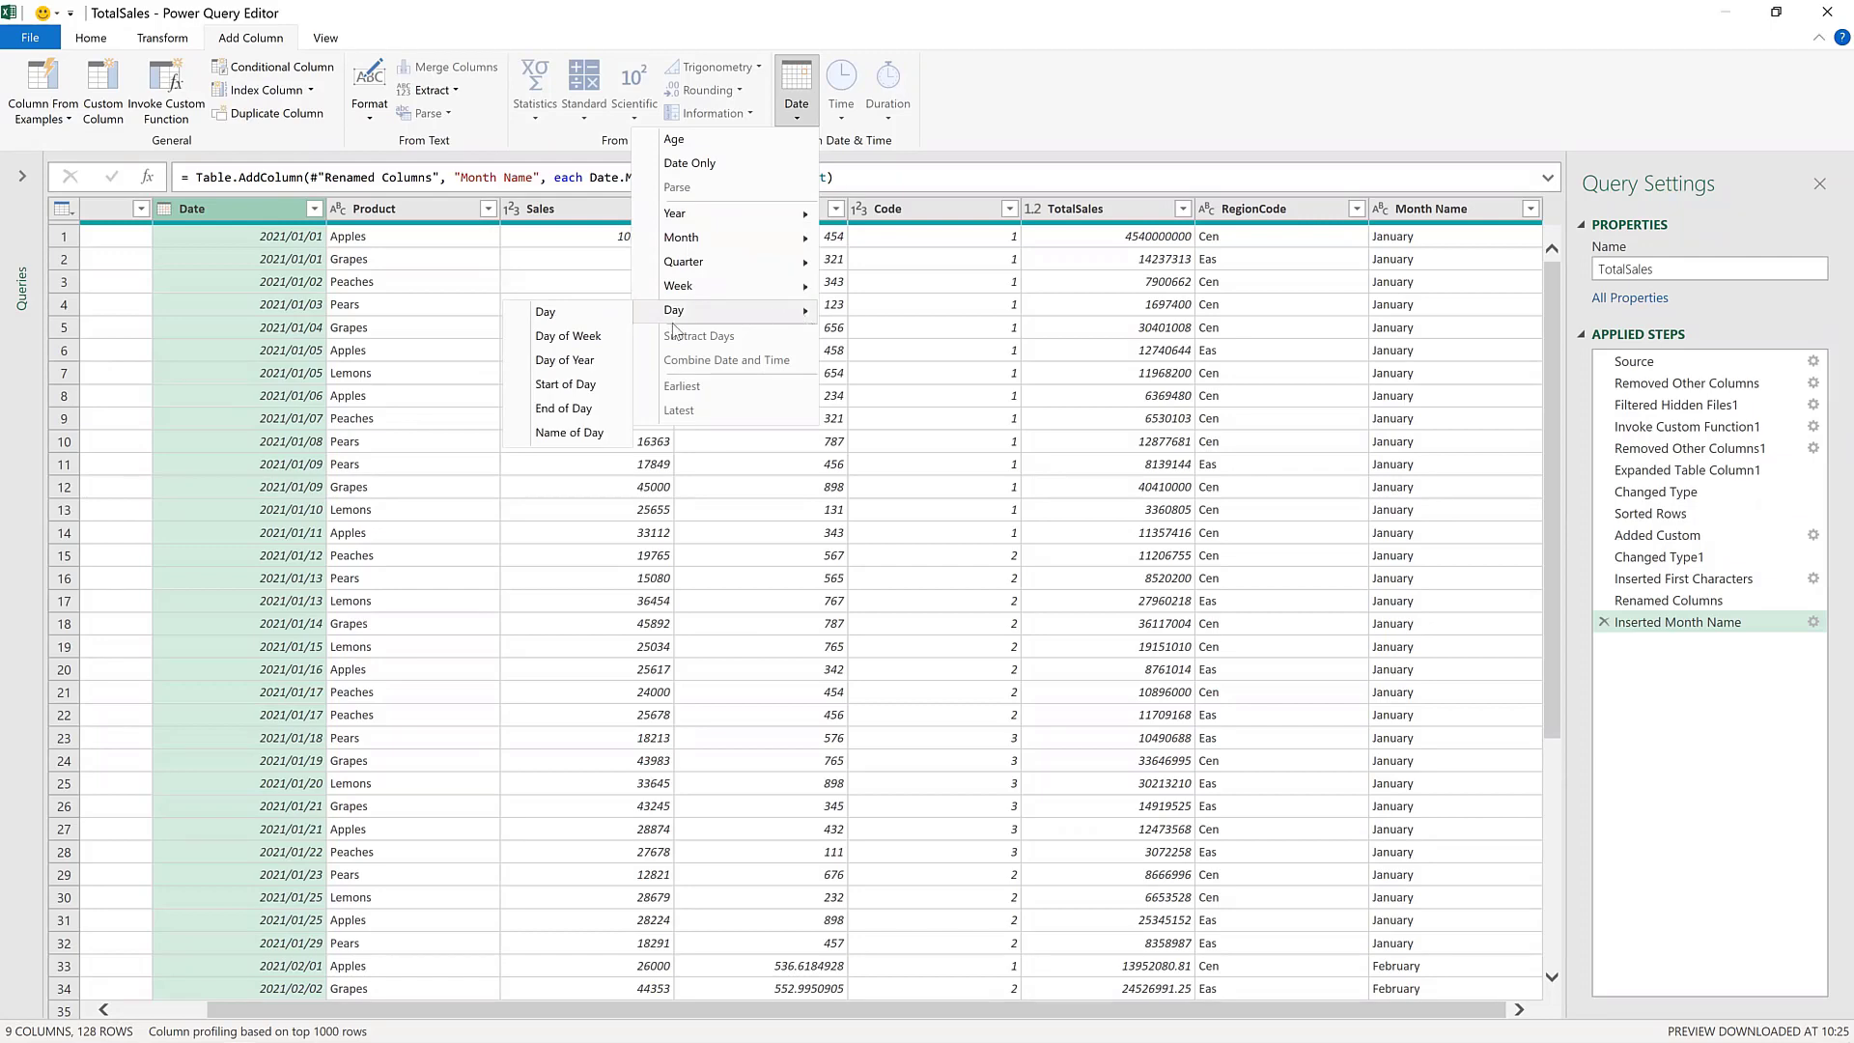
pyautogui.click(546, 312)
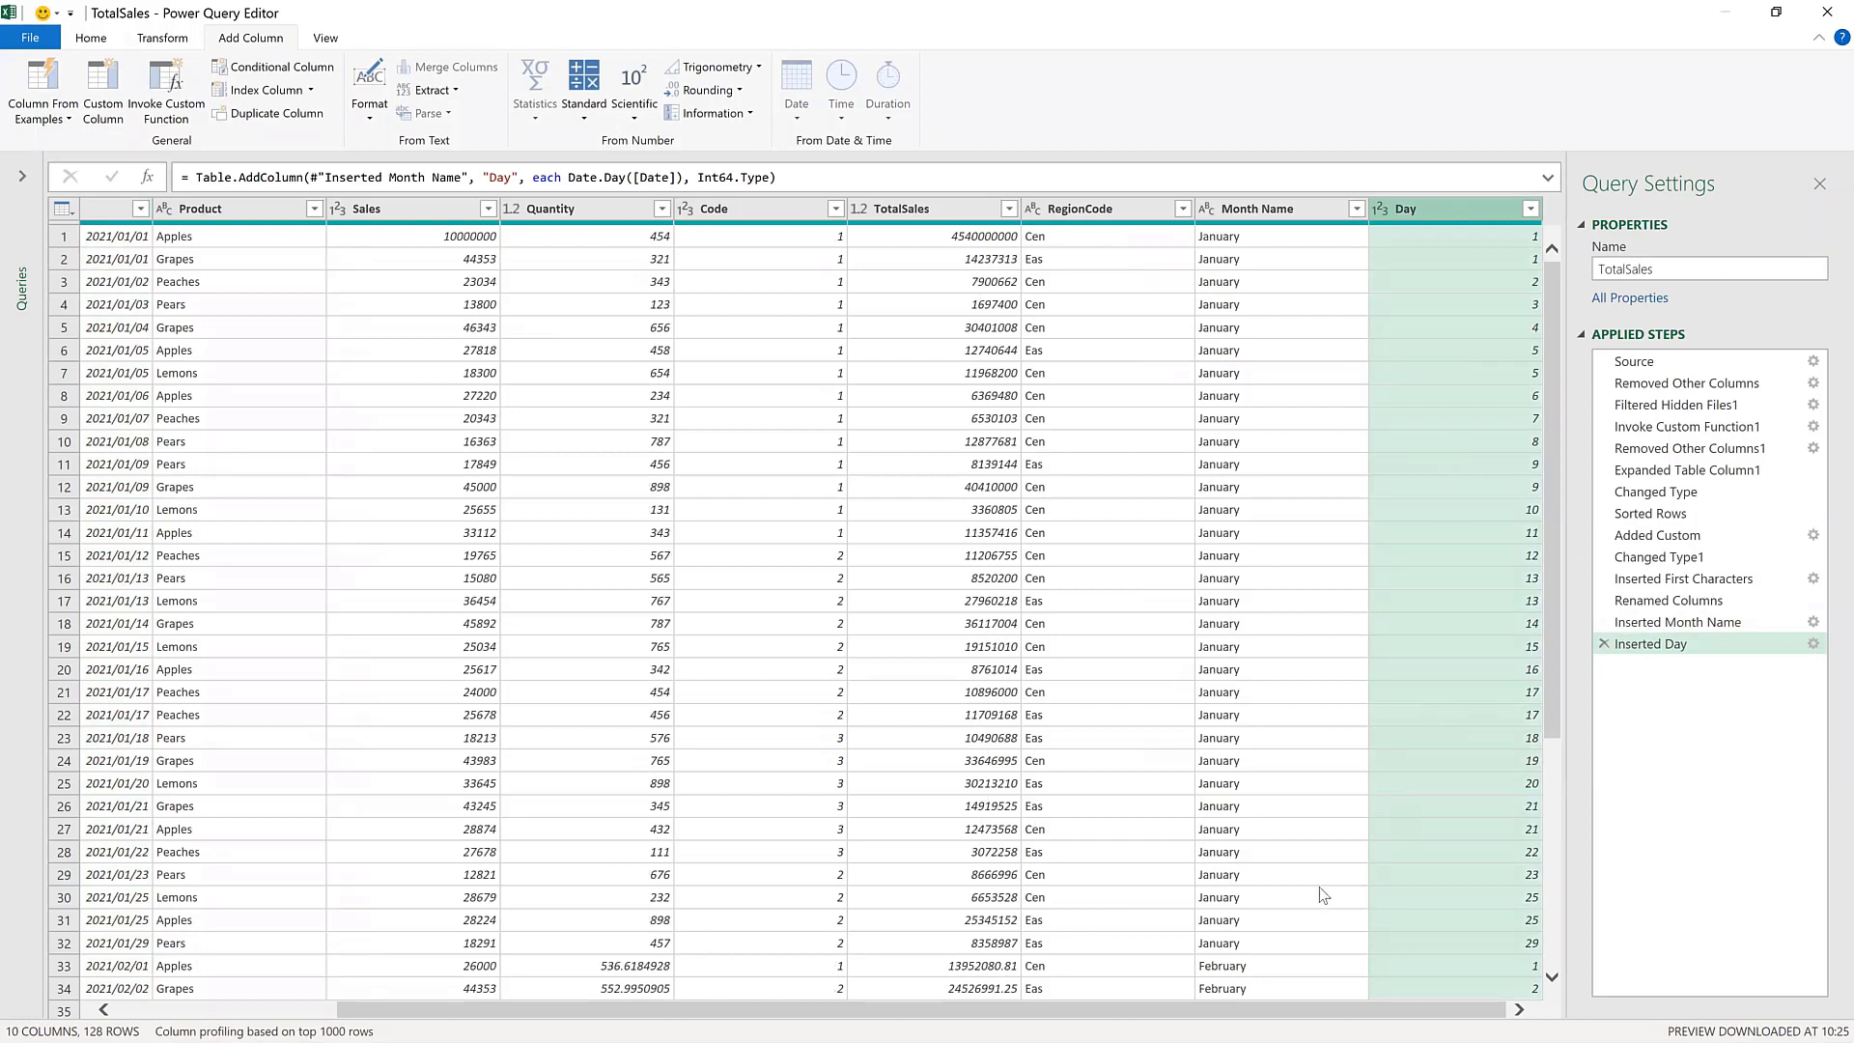
pyautogui.click(1521, 852)
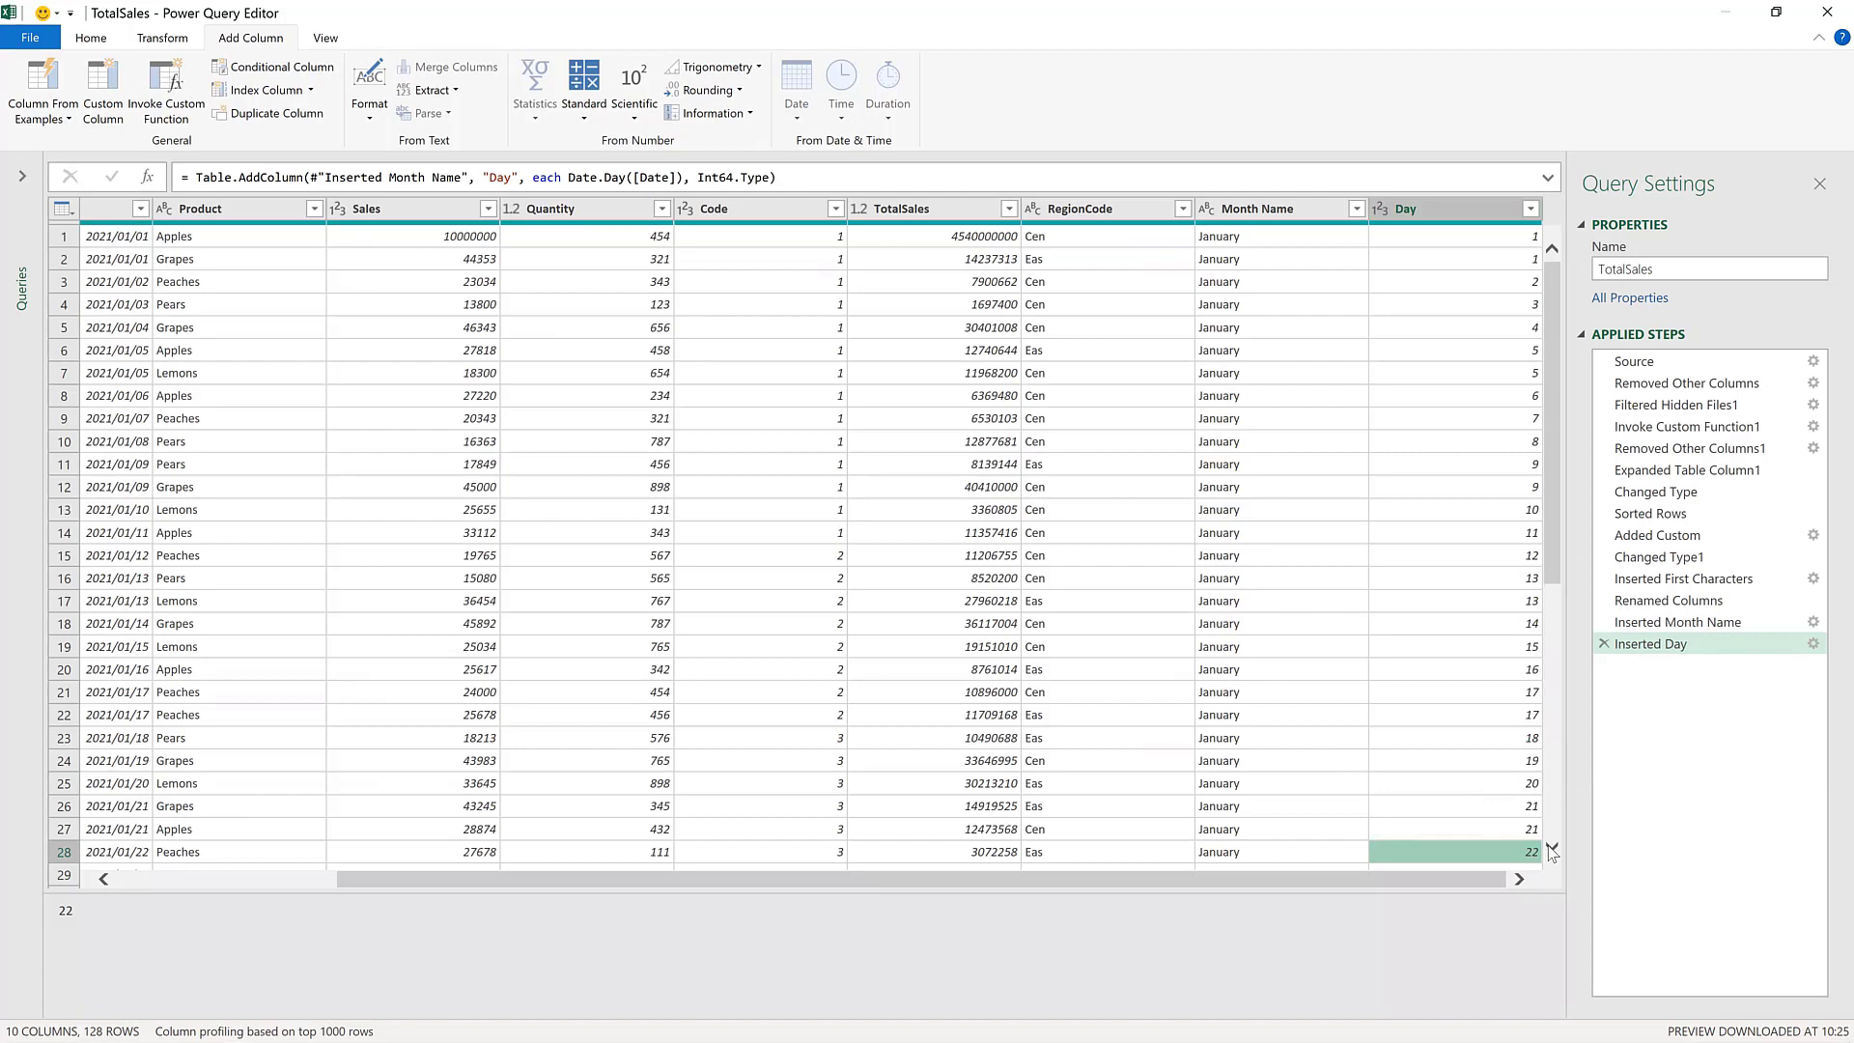
pyautogui.scroll(-6, 1550, 849)
pyautogui.scroll(-1, 1549, 838)
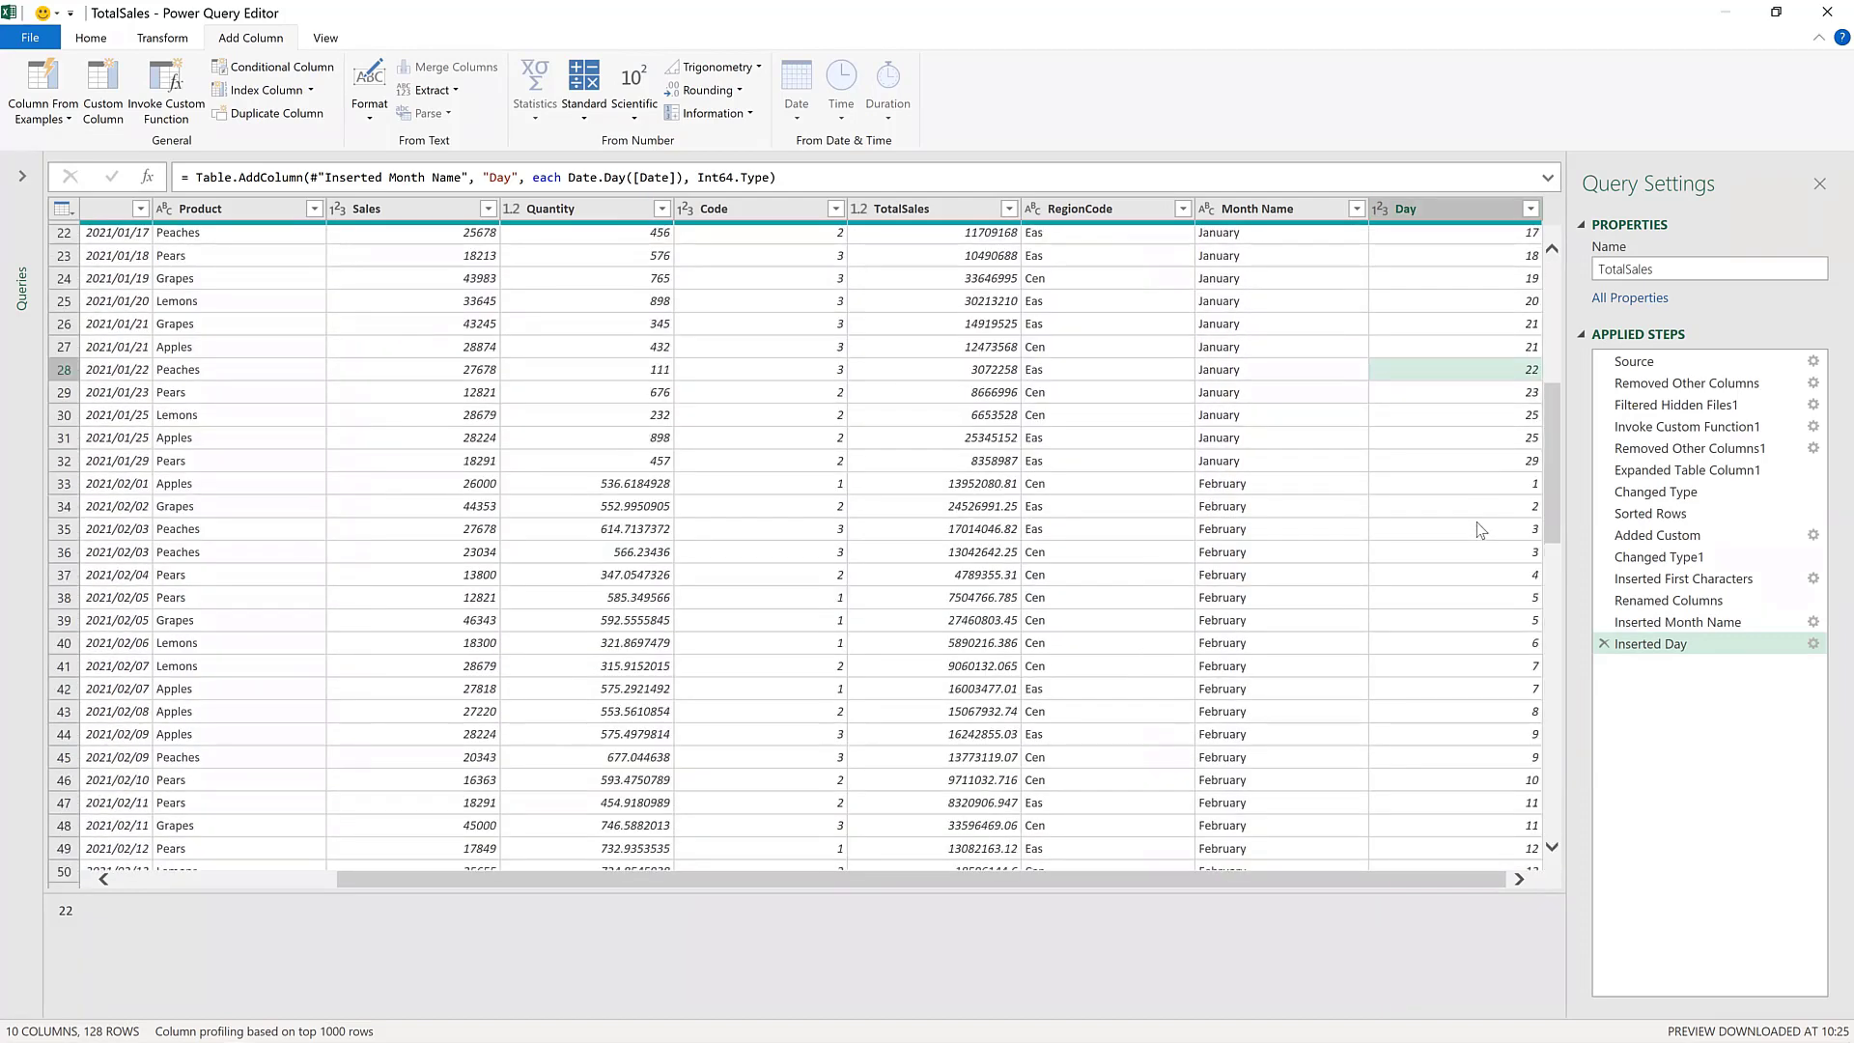
pyautogui.scroll(7, 1581, 242)
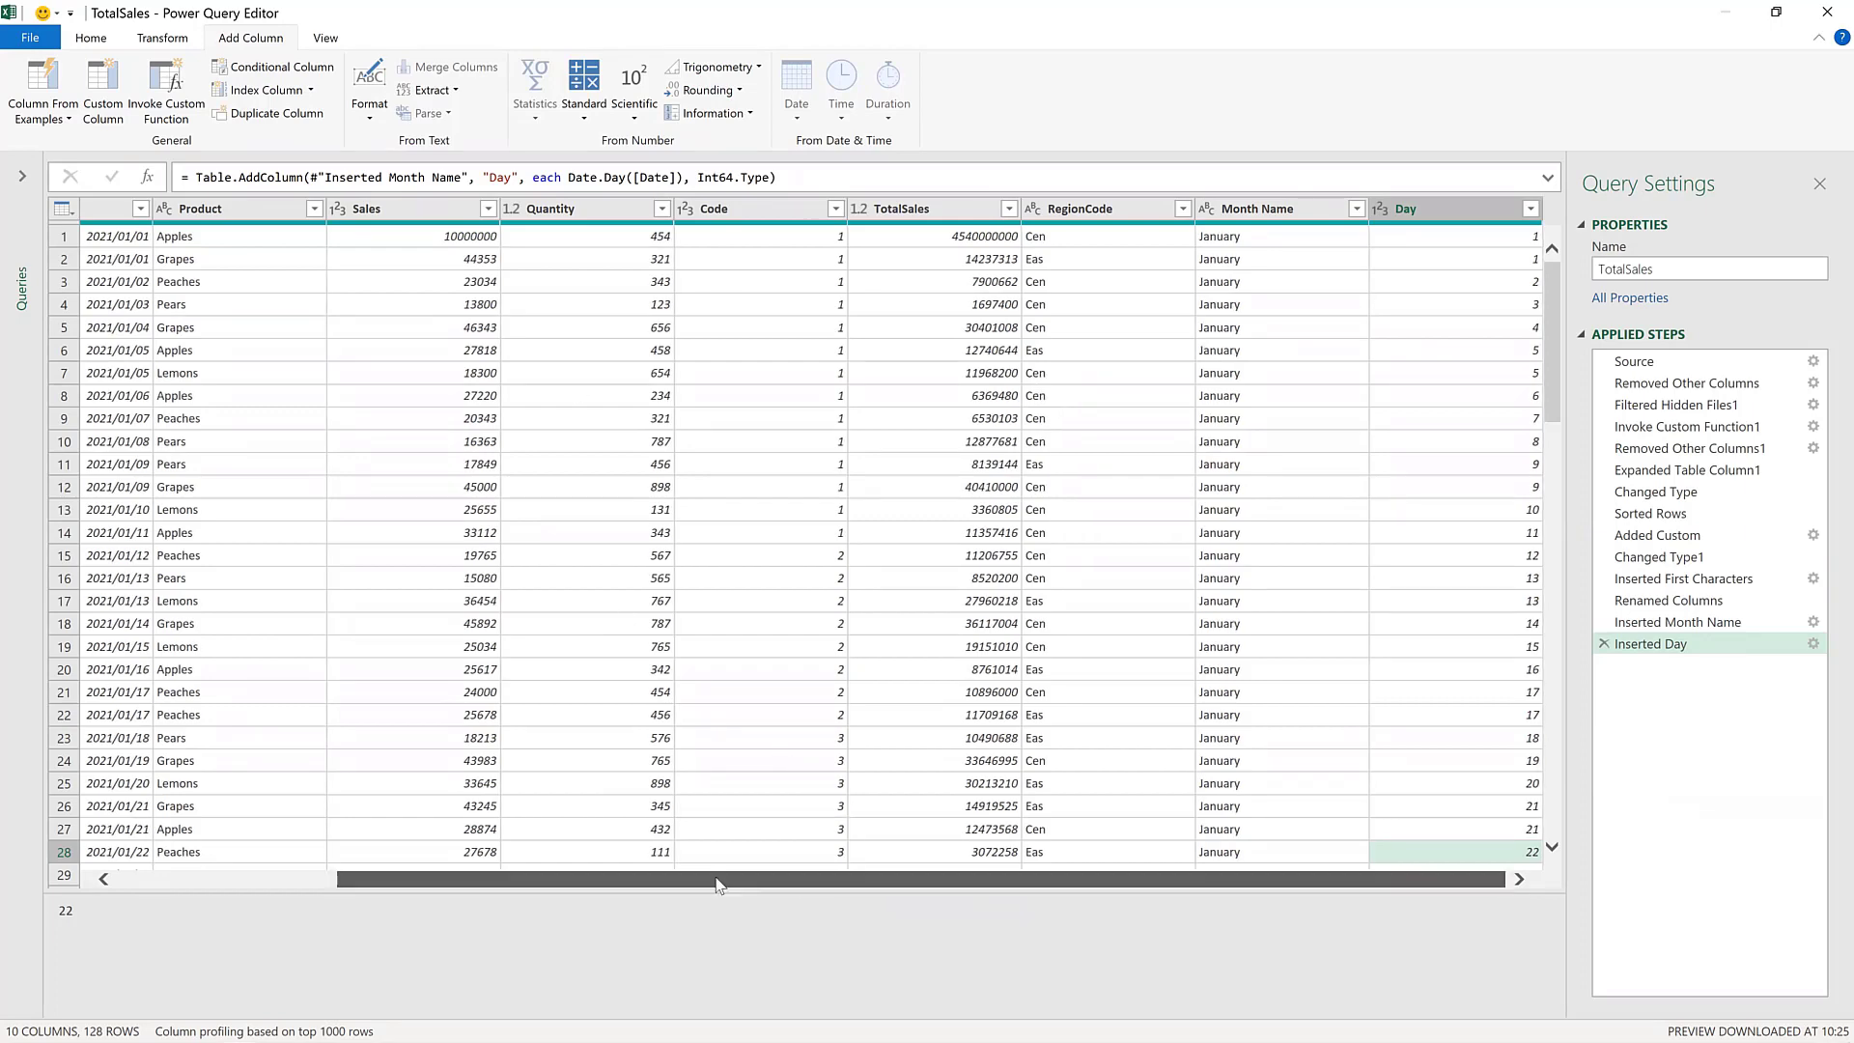
# - Remove the Date column from the TotalSales query
pyautogui.moveTo(801, 879); pyautogui.dragTo(383, 876)
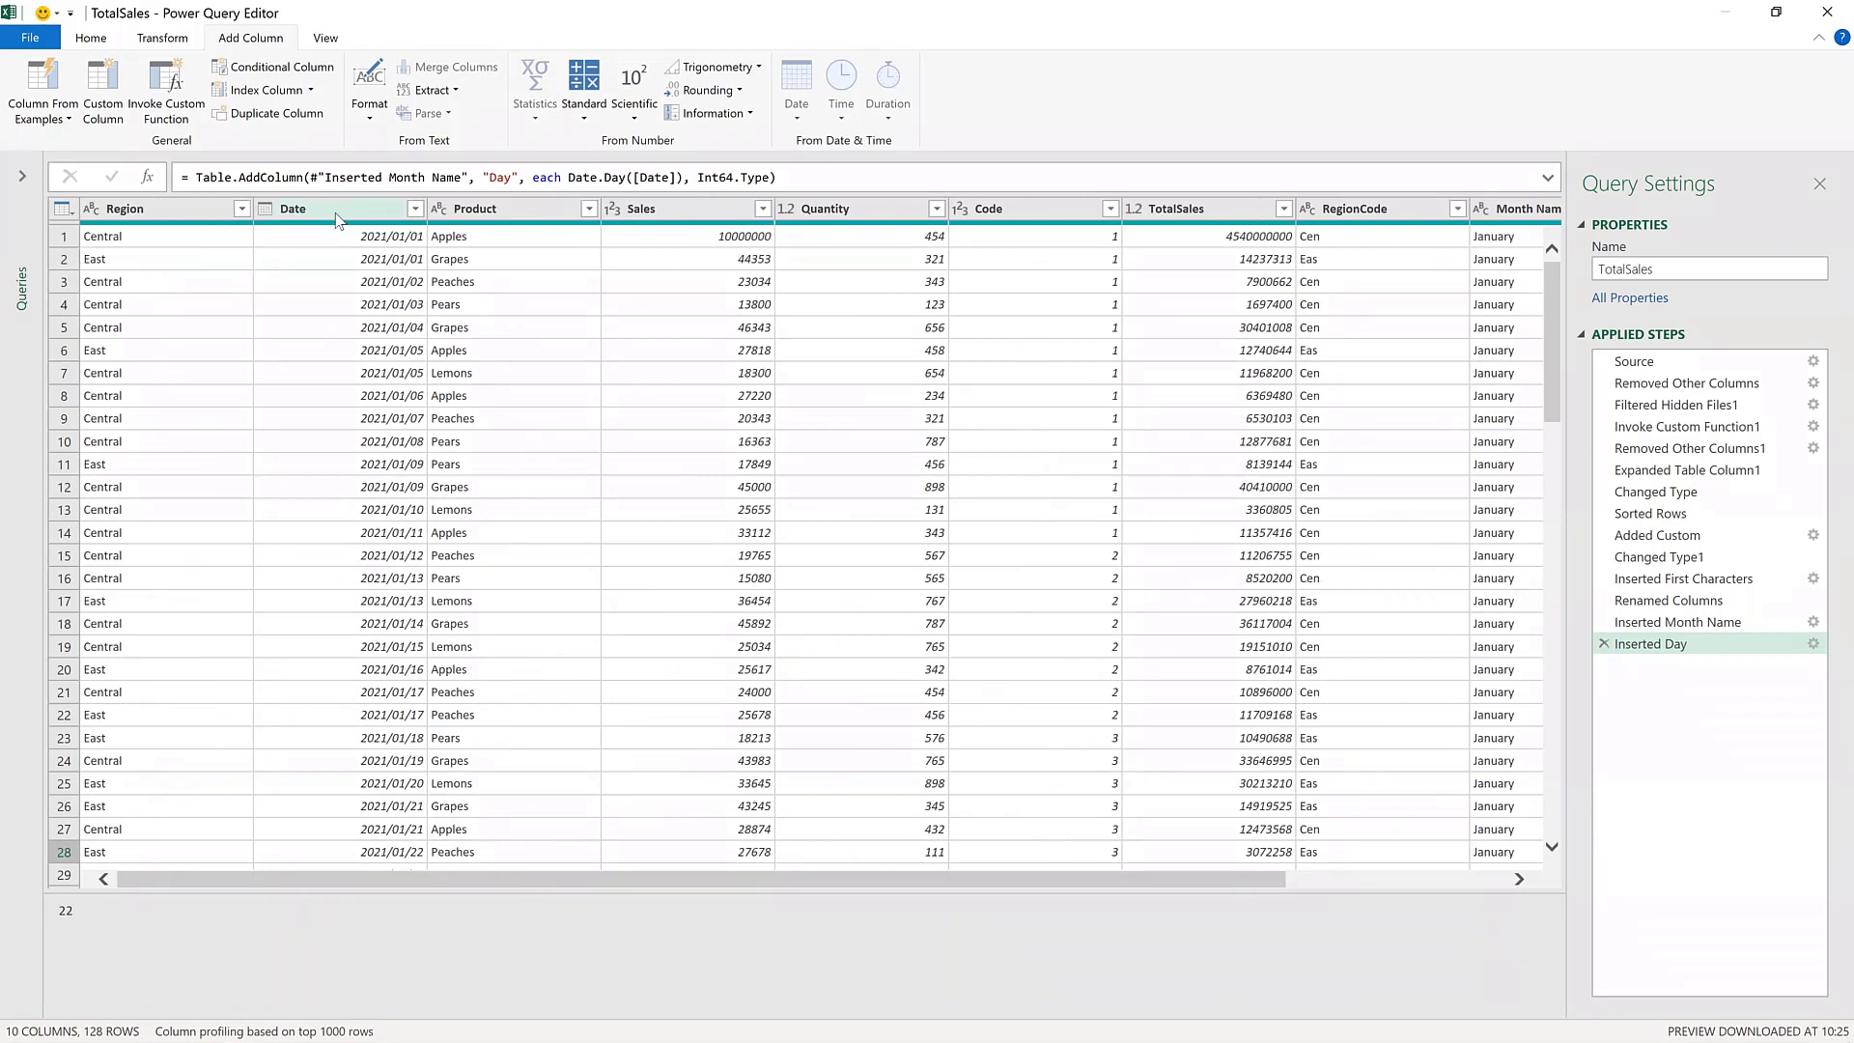
pyautogui.click(338, 210)
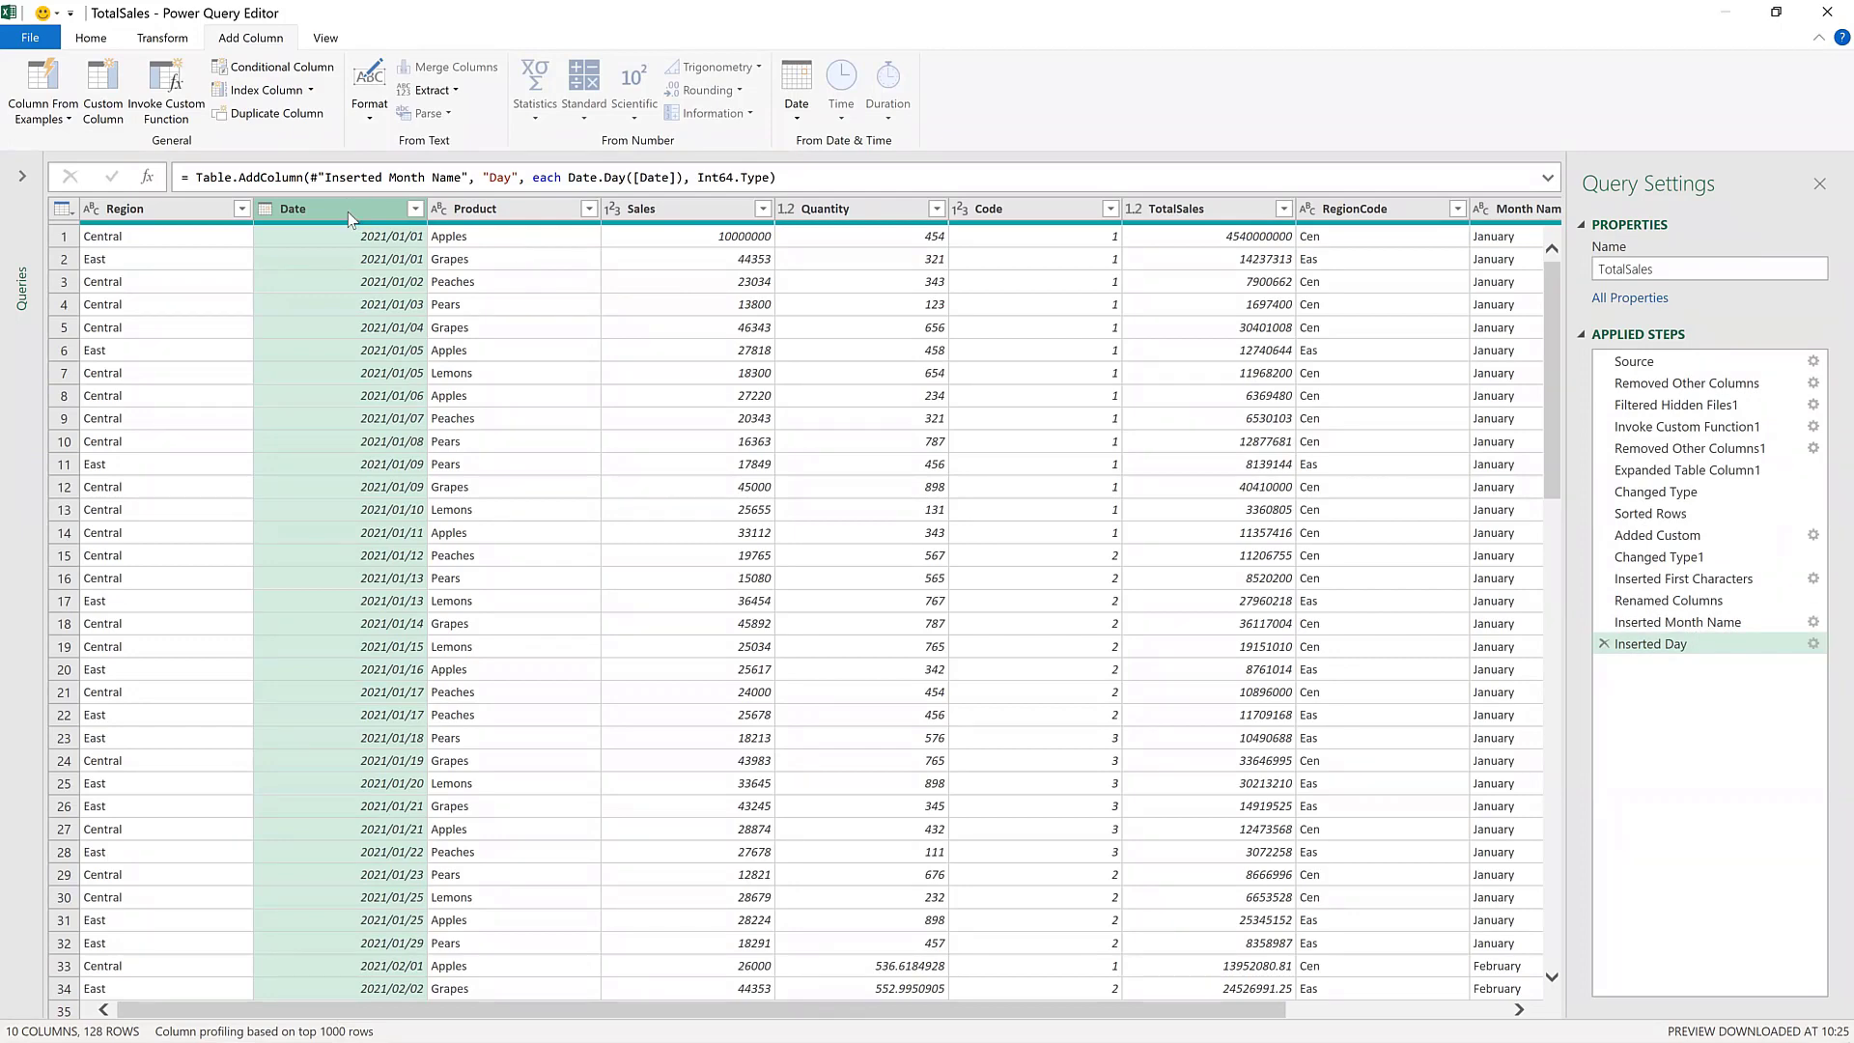
pyautogui.press('Delete')
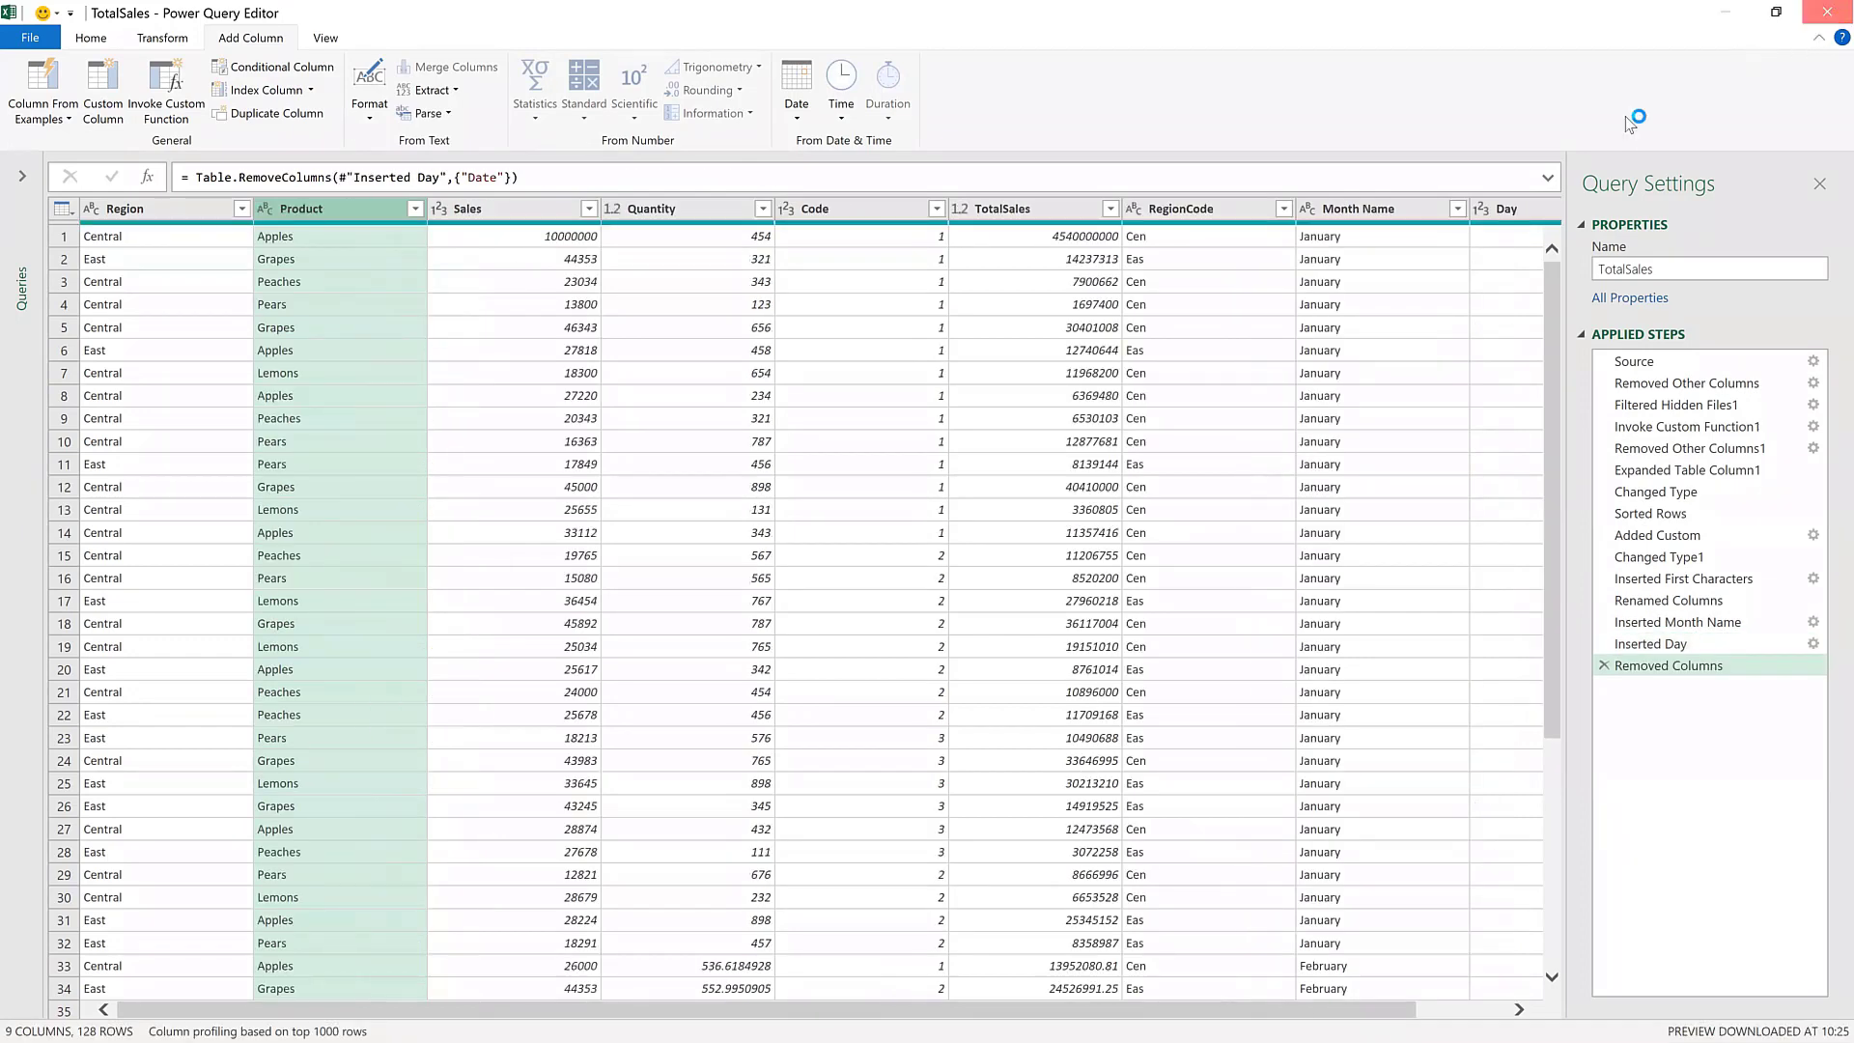
# - Close the Power Query Editor keeping the TotalSales changes, hide the query list, and widen the Day column in the loaded table
pyautogui.click(1827, 12)
pyautogui.click(962, 572)
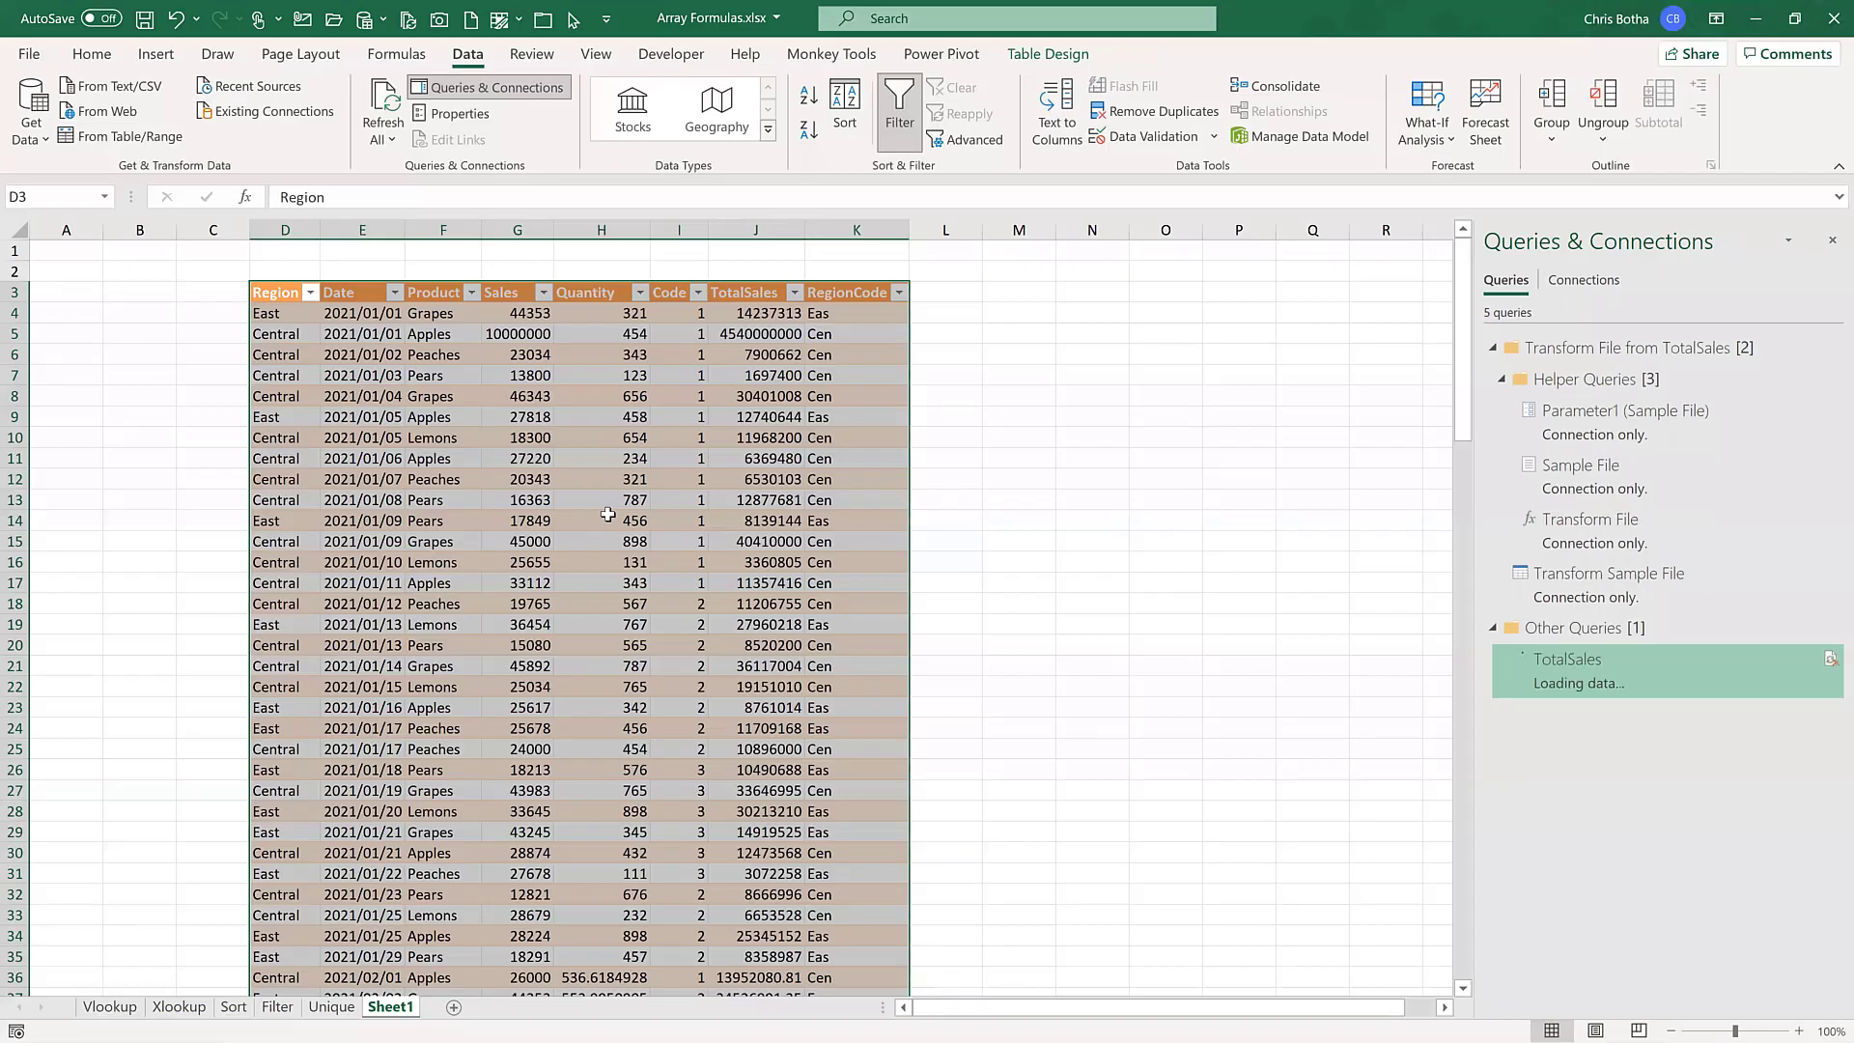
pyautogui.click(1828, 243)
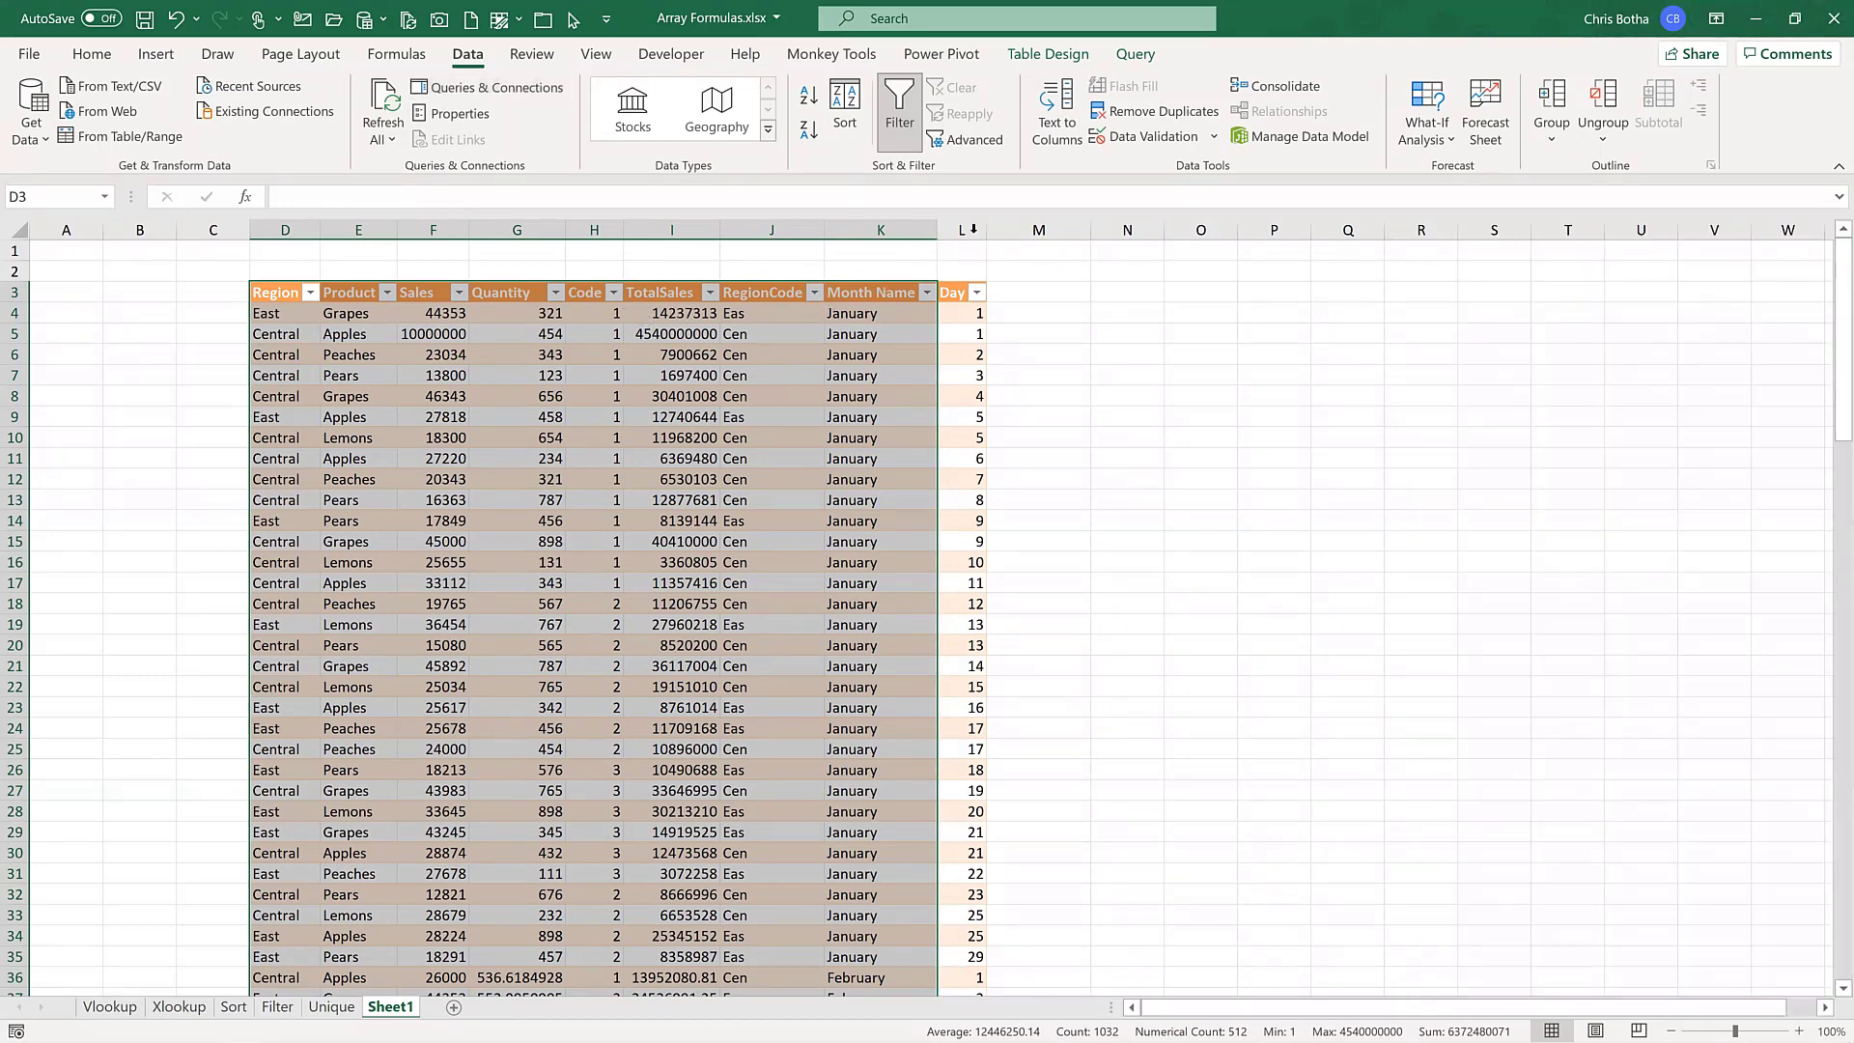
pyautogui.moveTo(986, 232); pyautogui.dragTo(1044, 231)
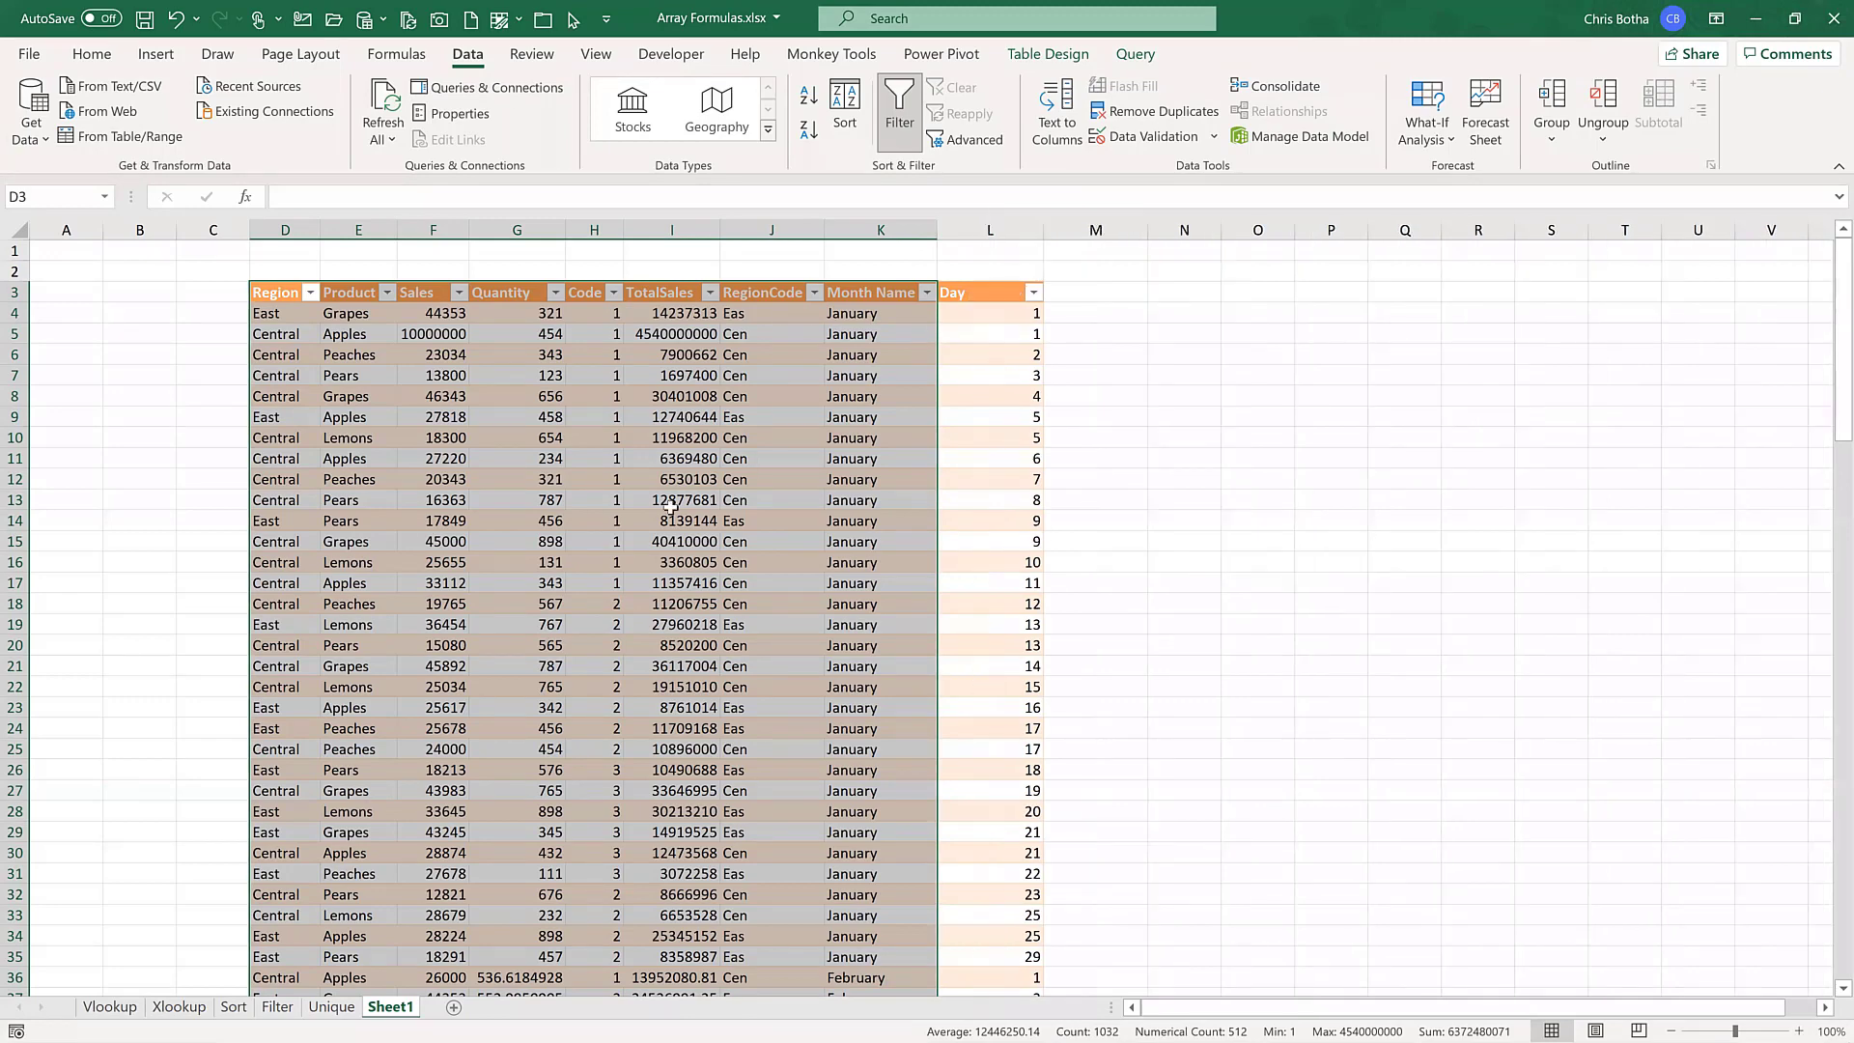
# - Reopen the TotalSales query, delete its Removed Columns step to restore the Date column, and load the kept changes back to Sheet1
pyautogui.click(450, 457)
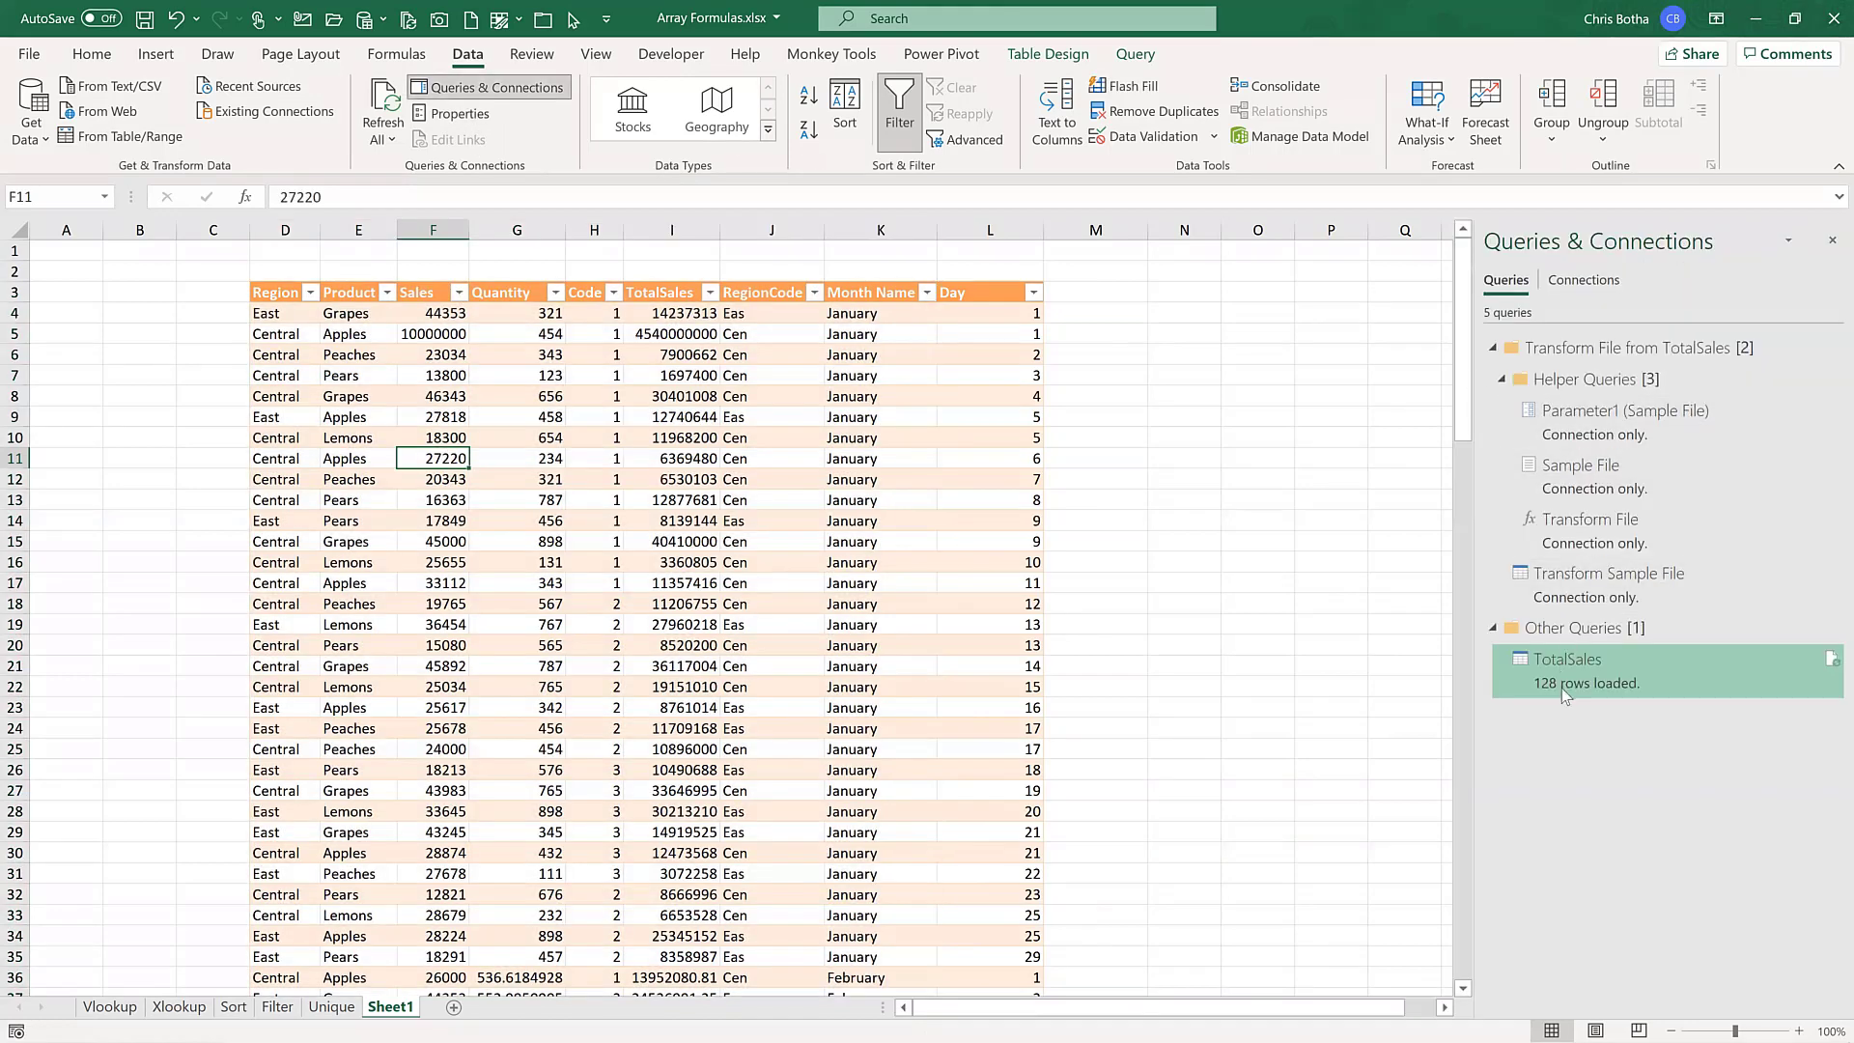
pyautogui.doubleClick(1561, 686)
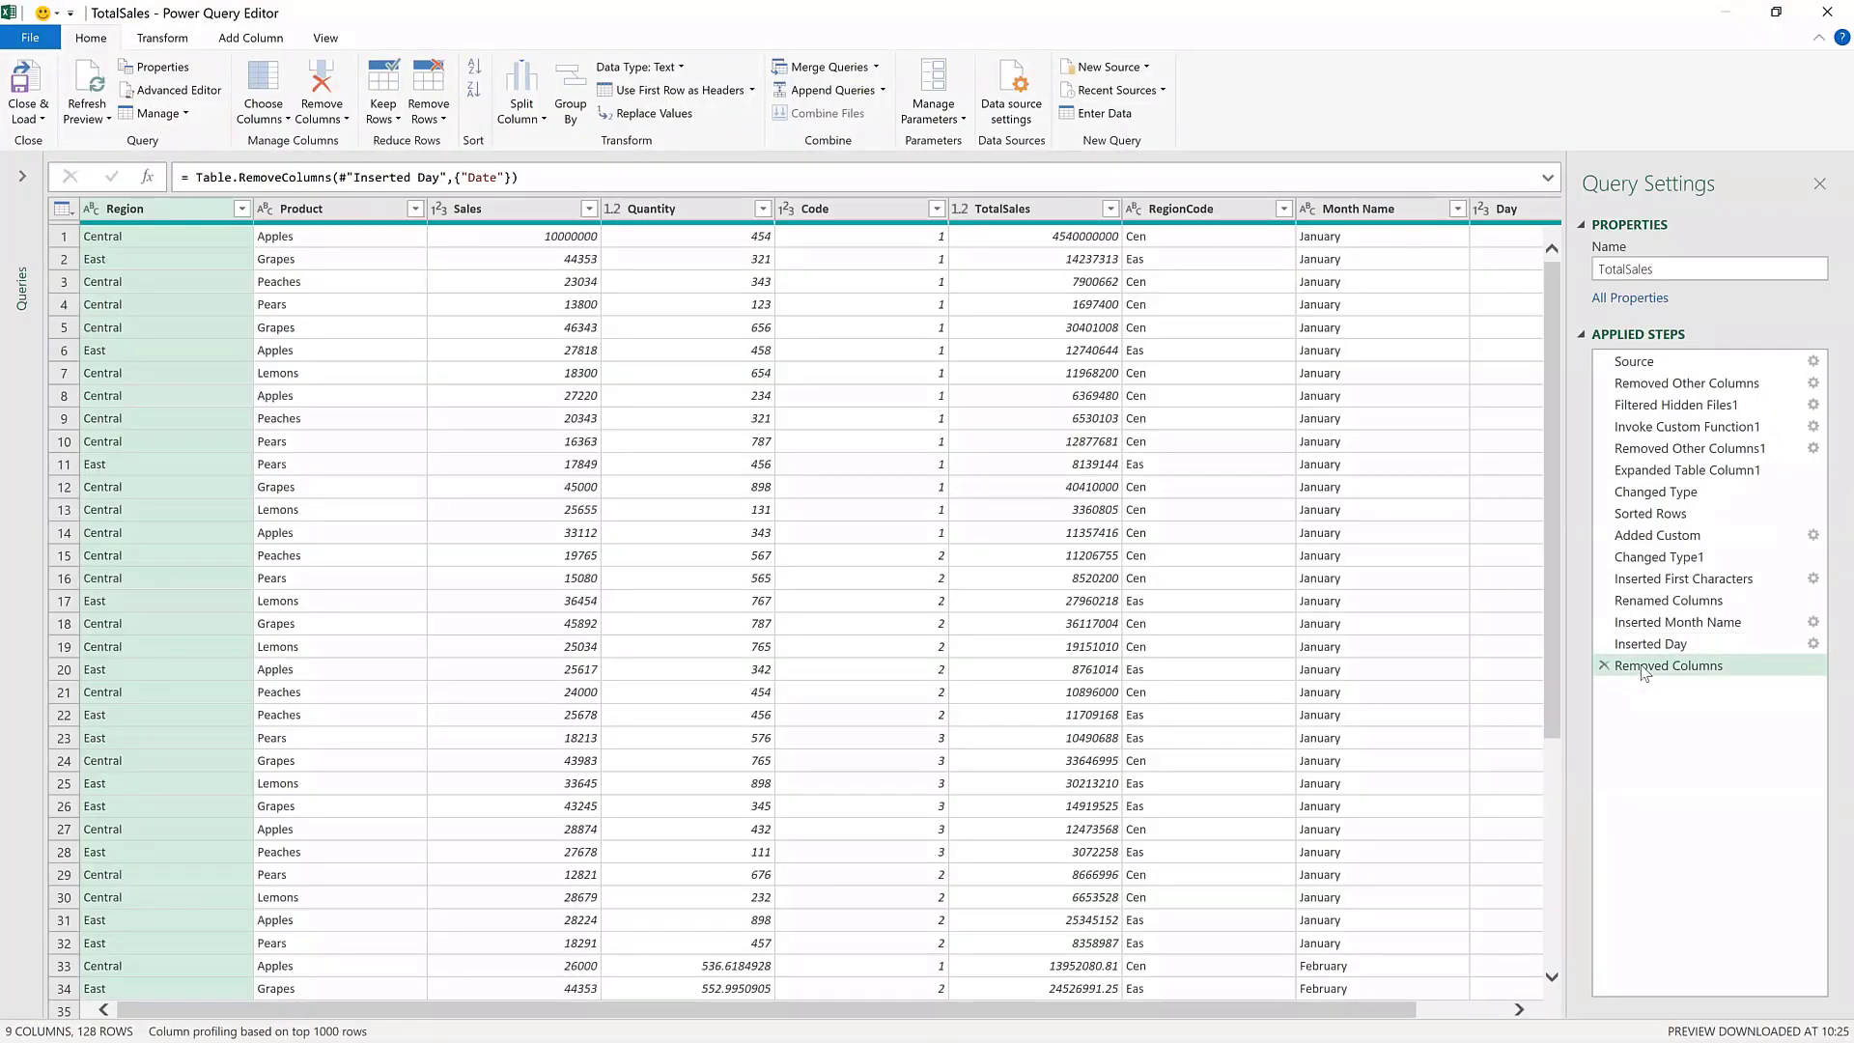
pyautogui.click(1644, 669)
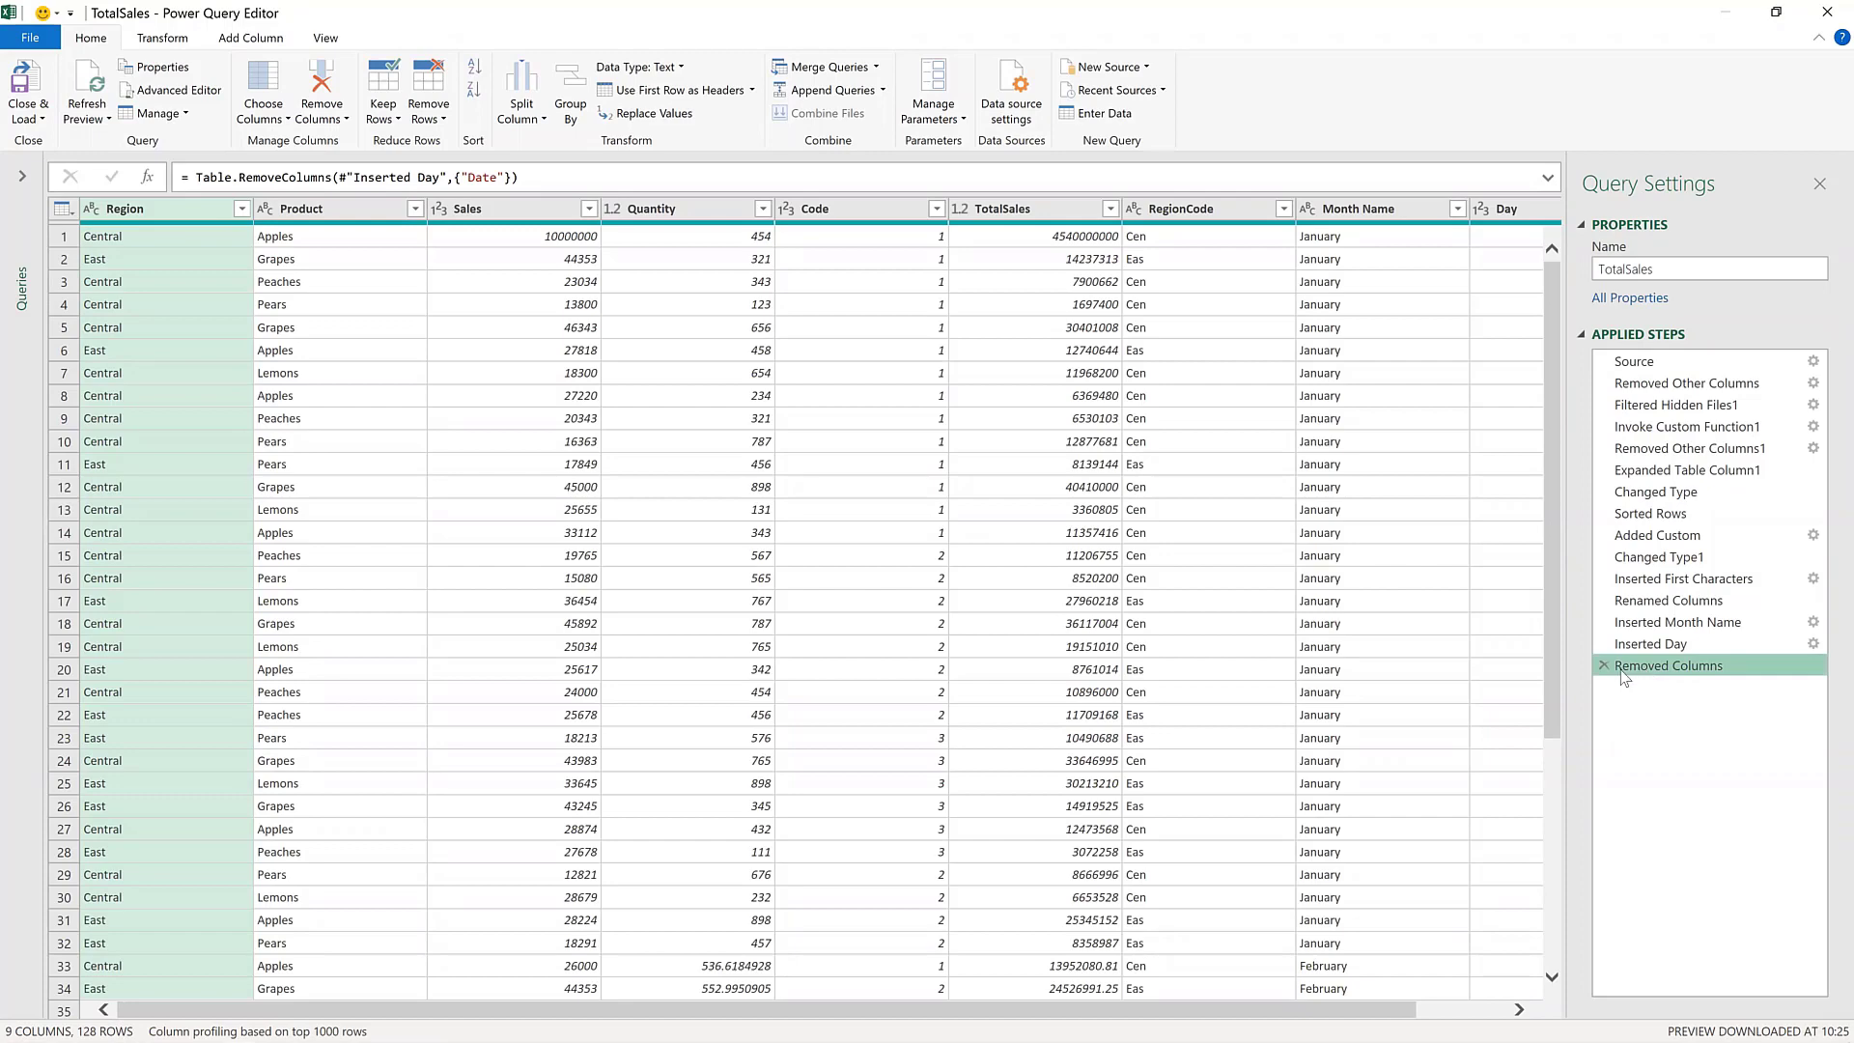
pyautogui.click(1604, 667)
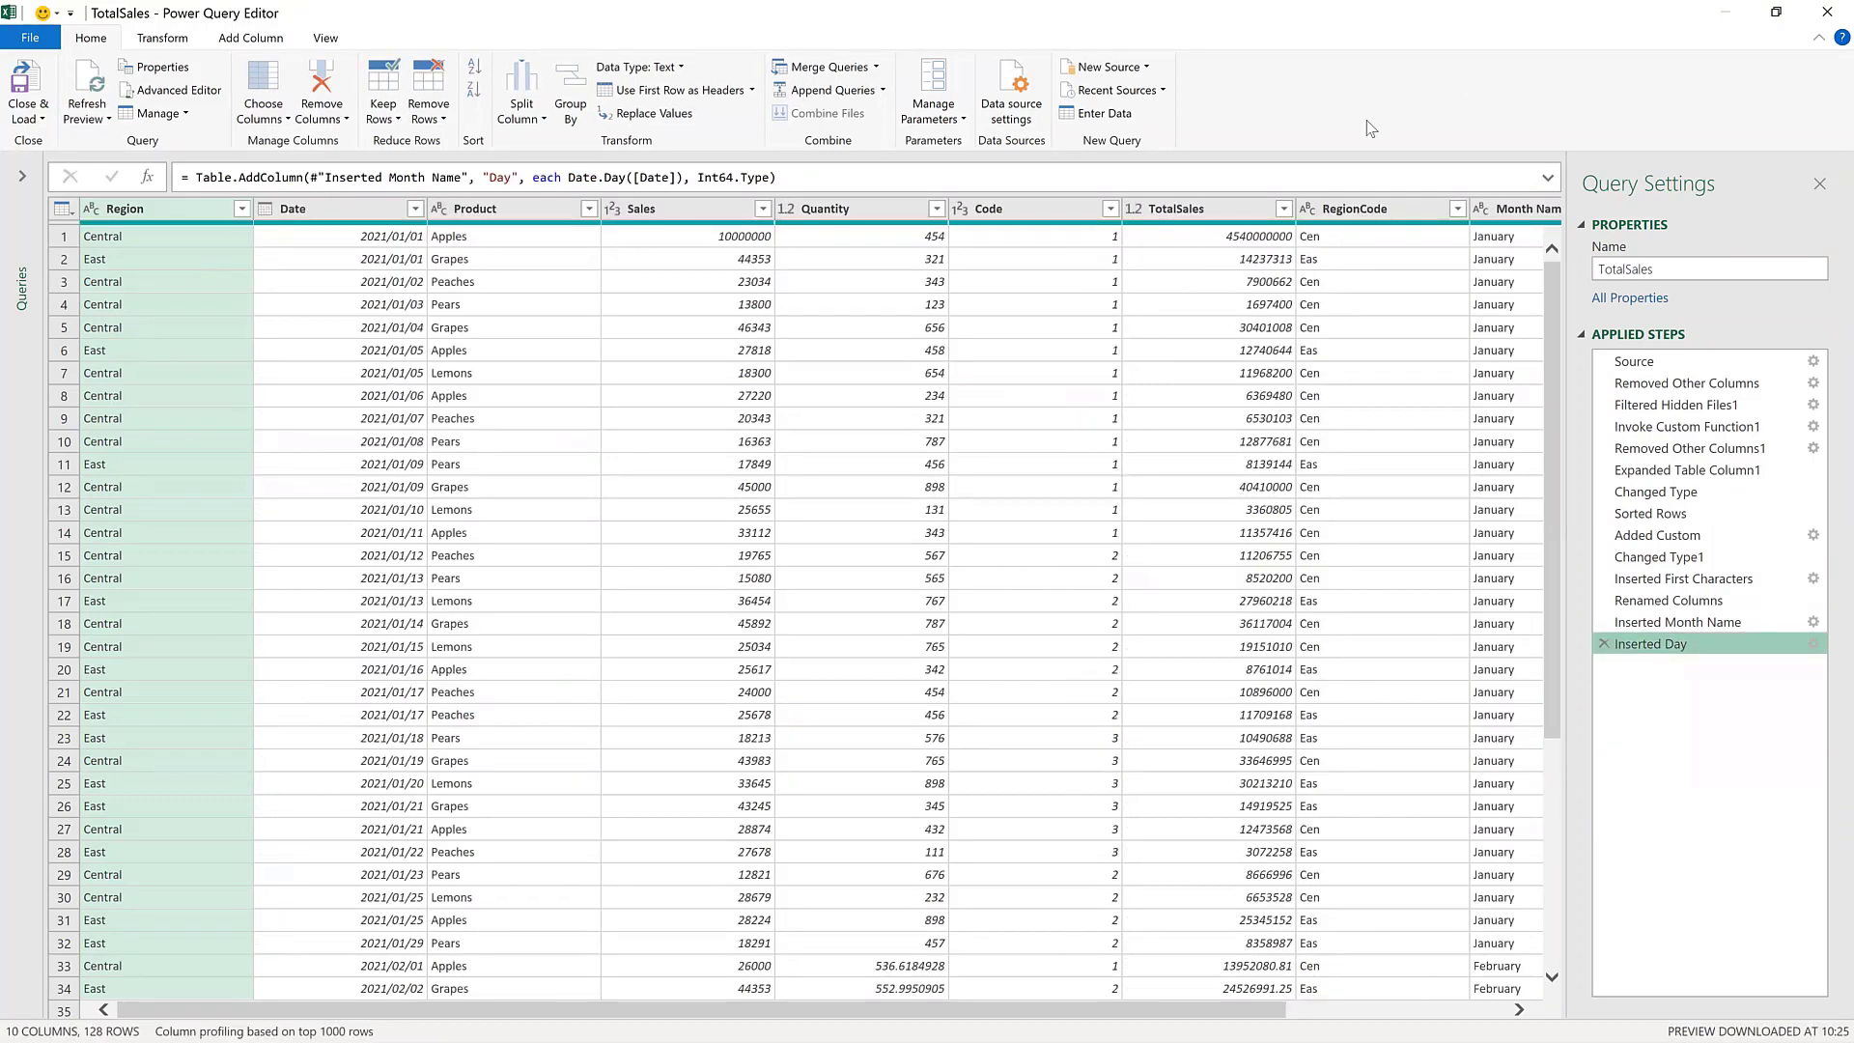
pyautogui.click(1827, 11)
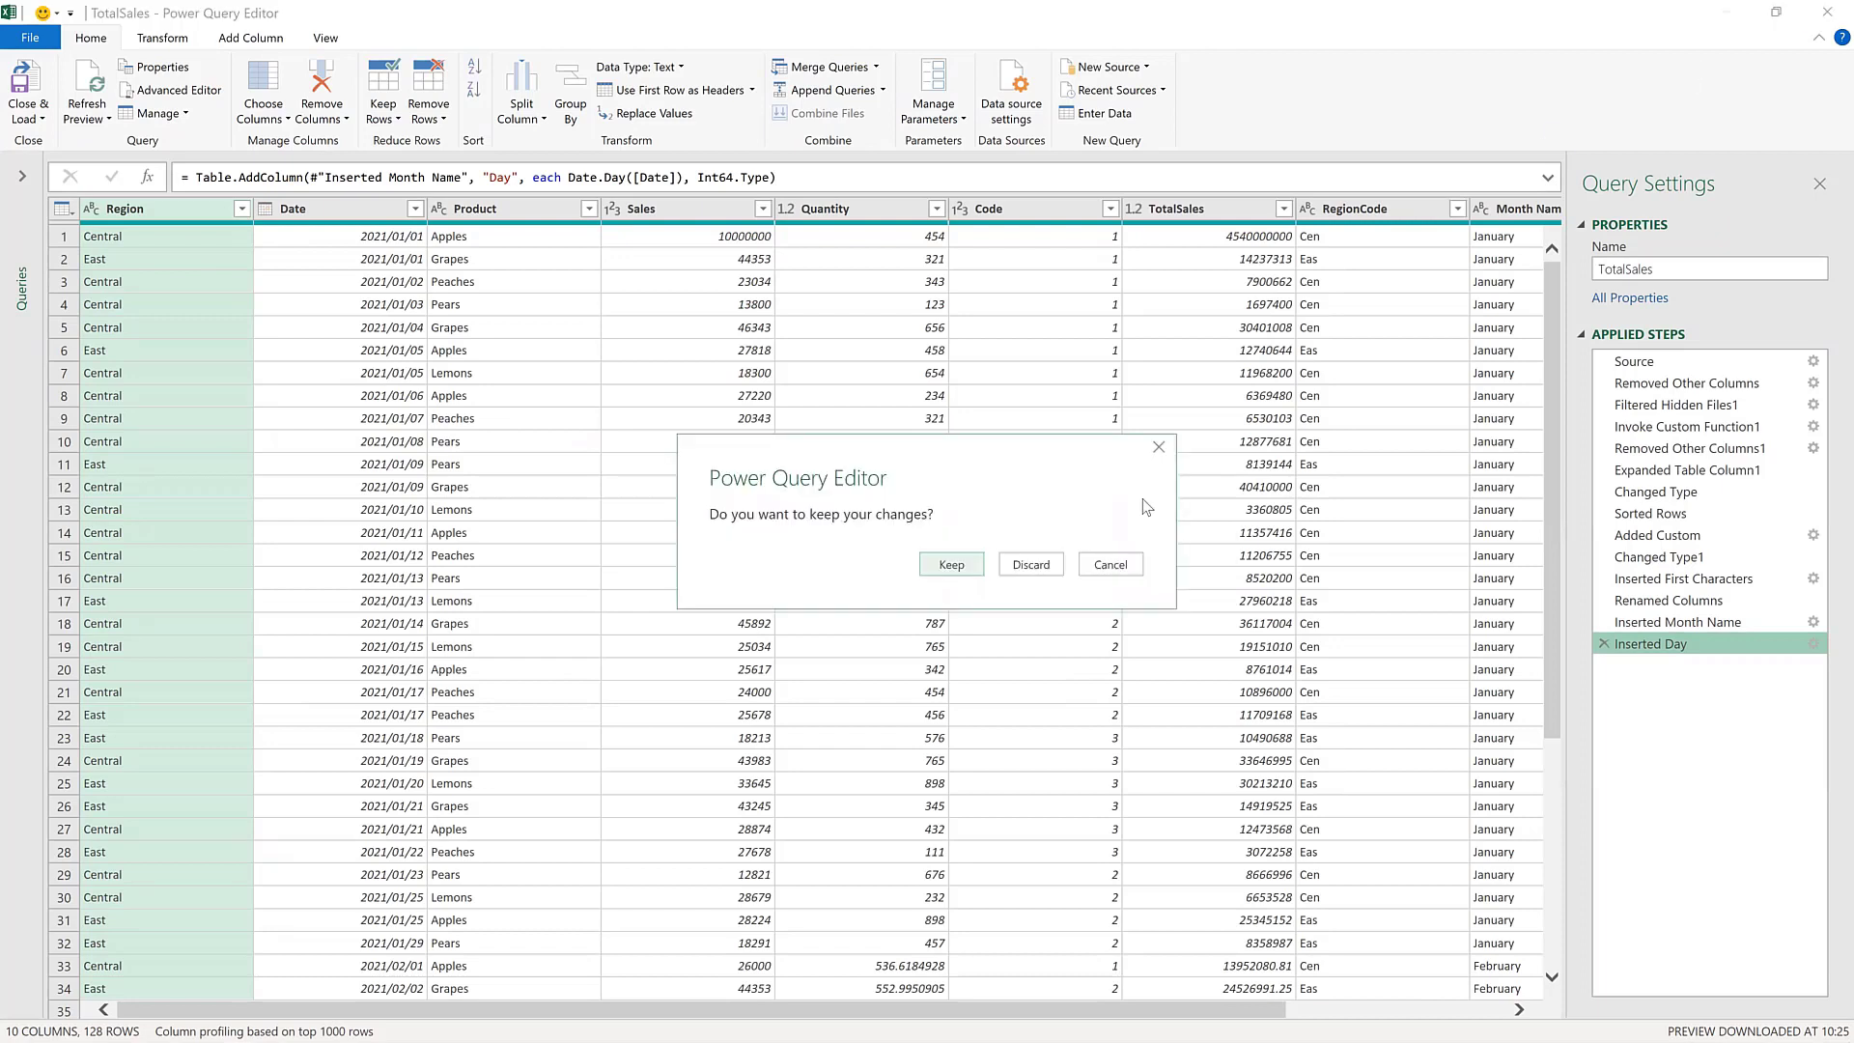
pyautogui.click(933, 575)
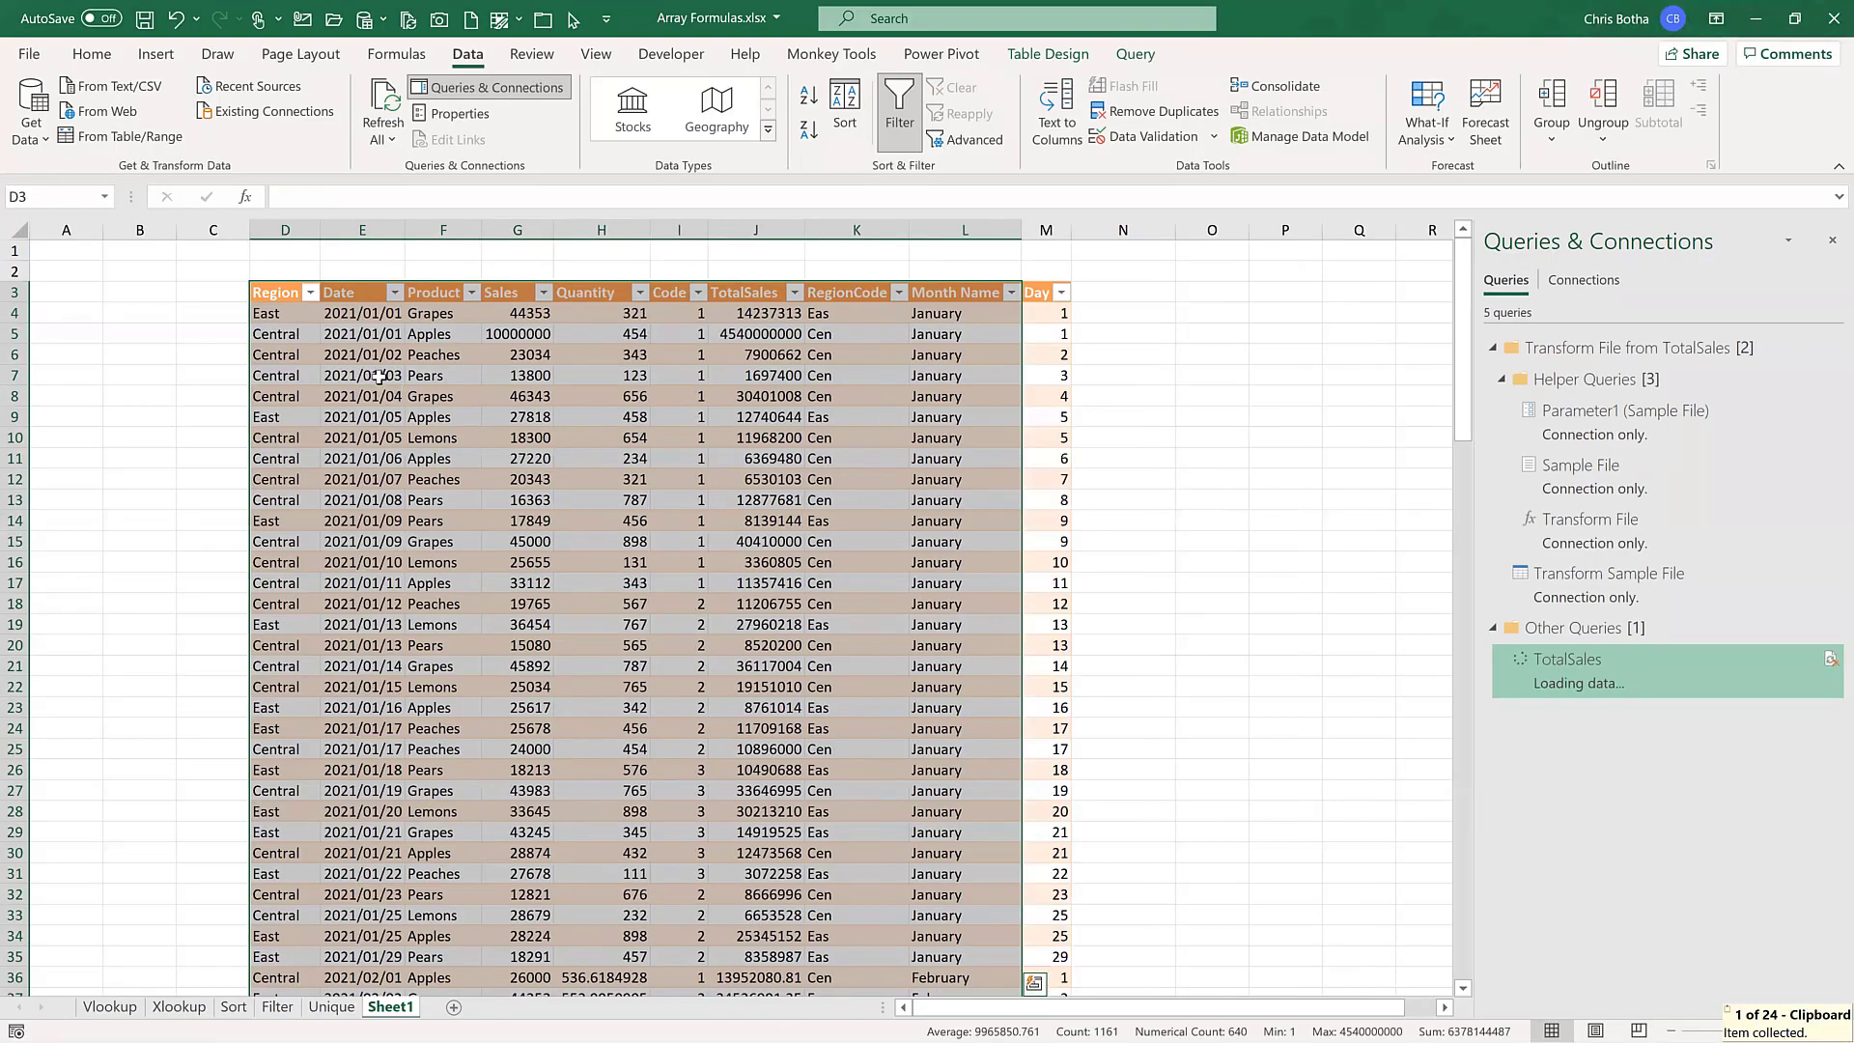
pyautogui.click(512, 378)
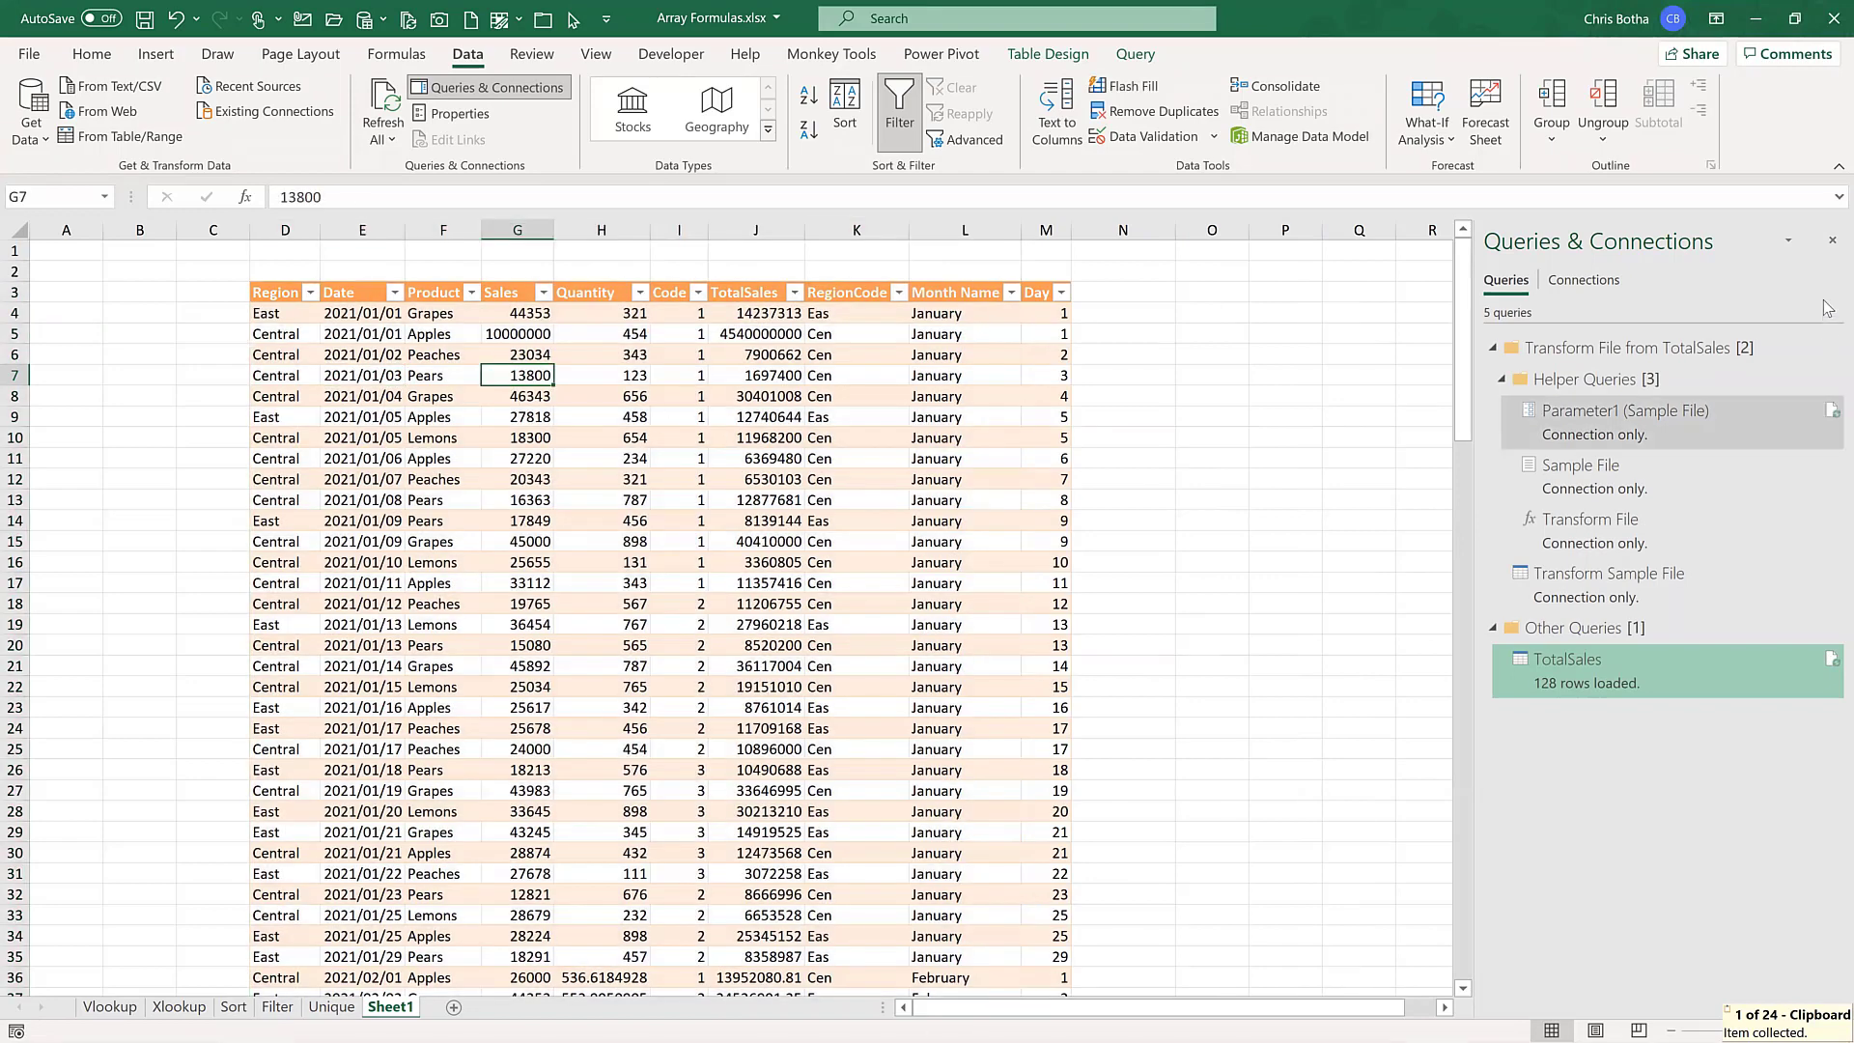
pyautogui.click(1831, 241)
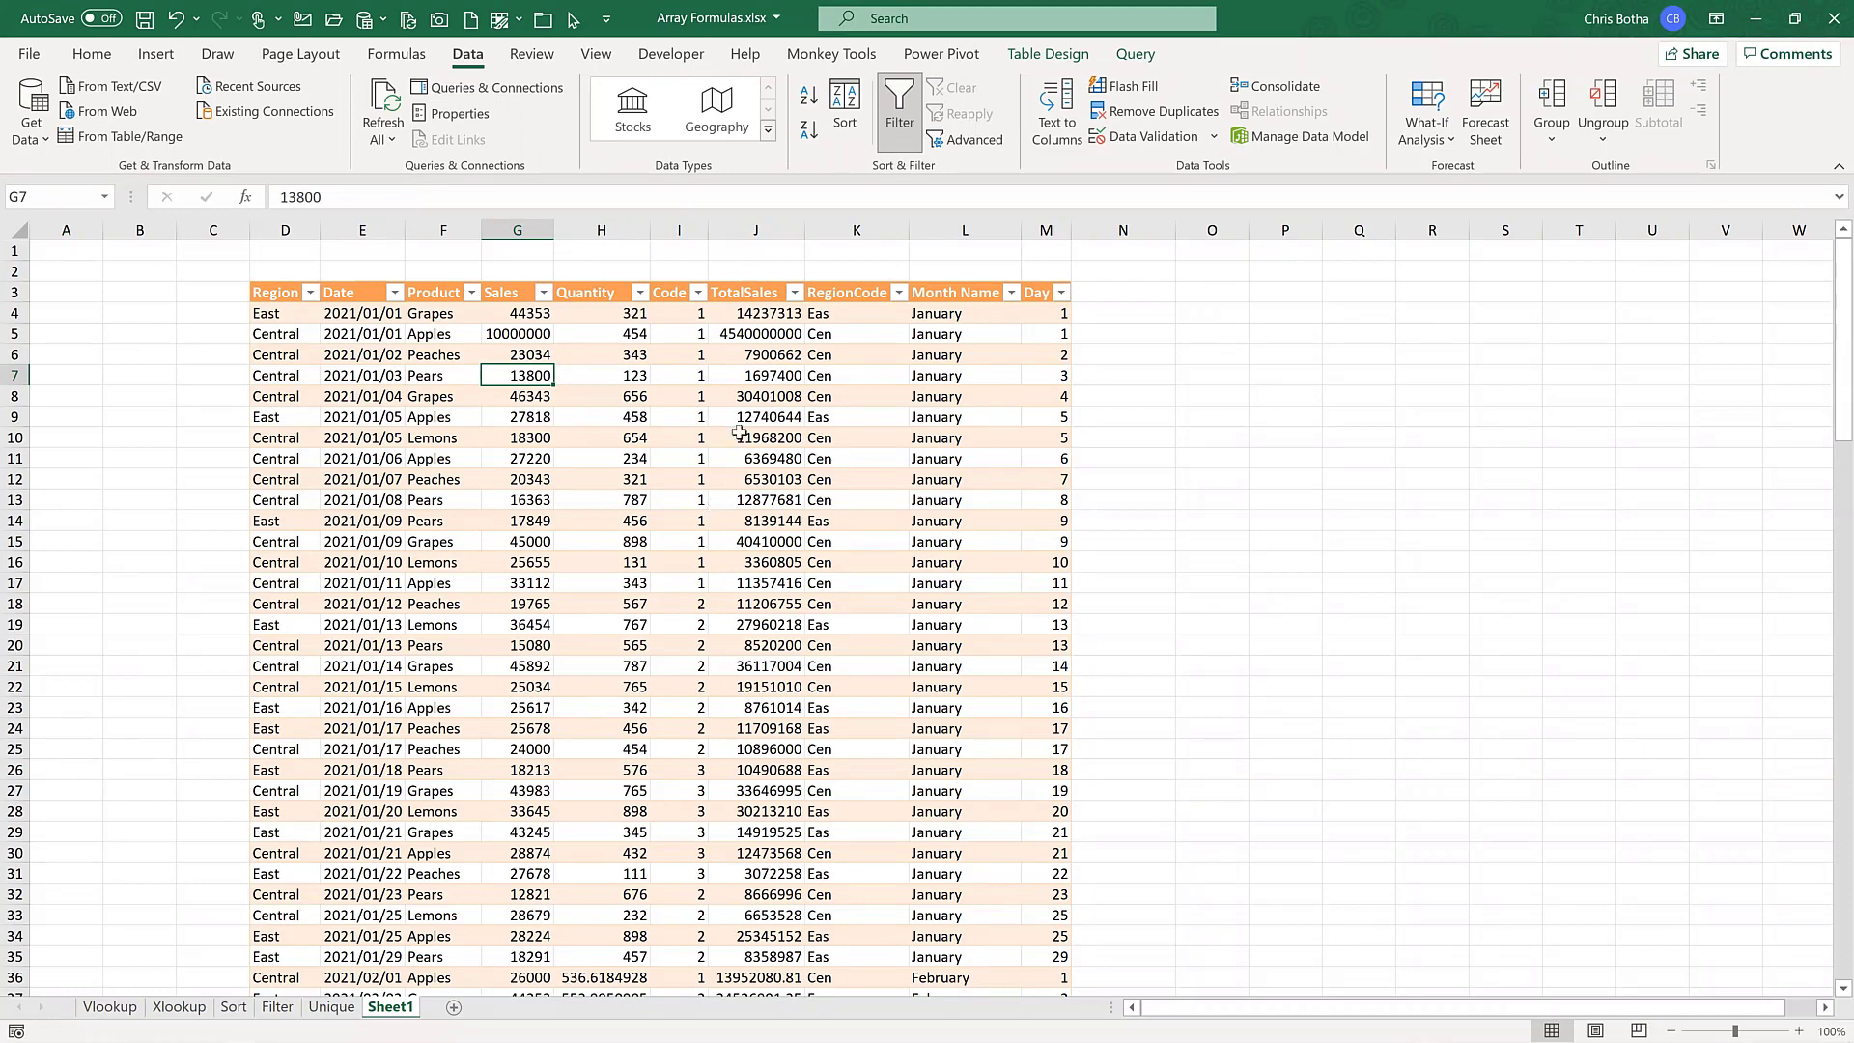
pyautogui.click(790, 437)
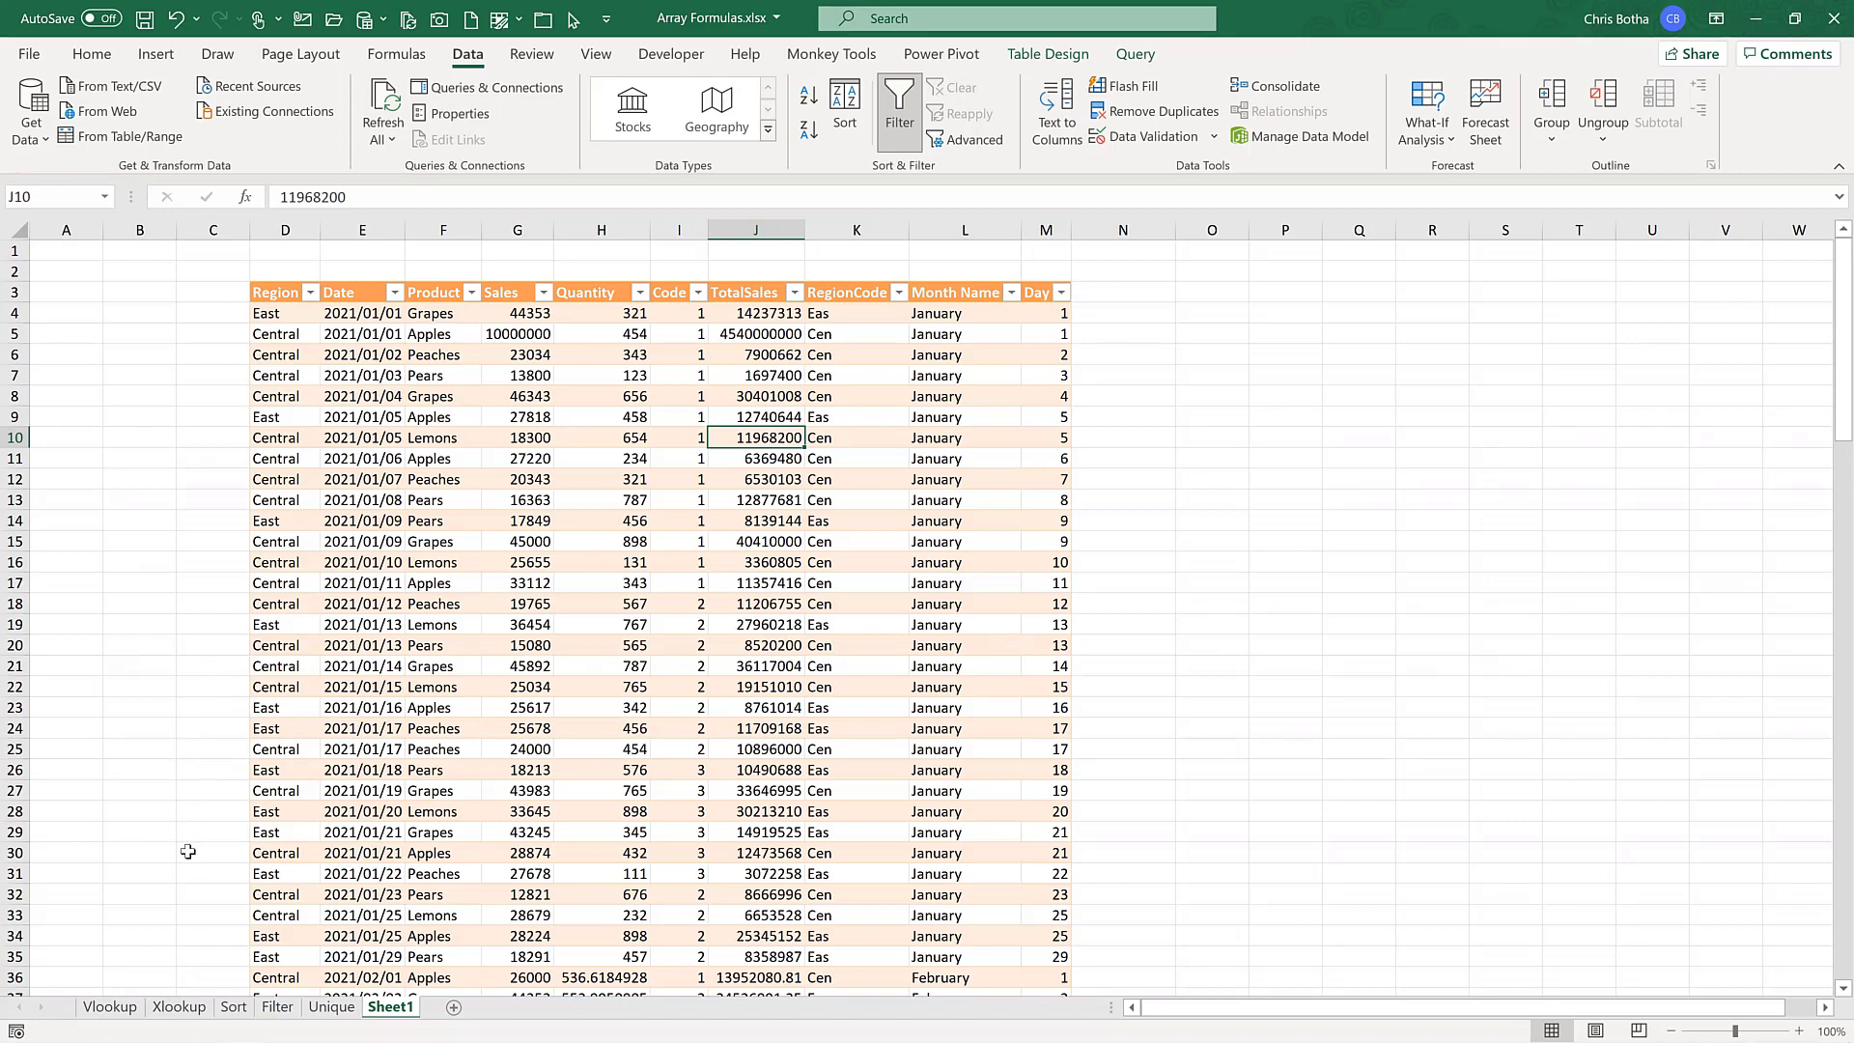
# - On the Vlookup sheet, enter =VLOOKUP(A5,C9:H31,2,FALSE) in cell B5 to return the employee name for the ID in A5
pyautogui.click(192, 1014)
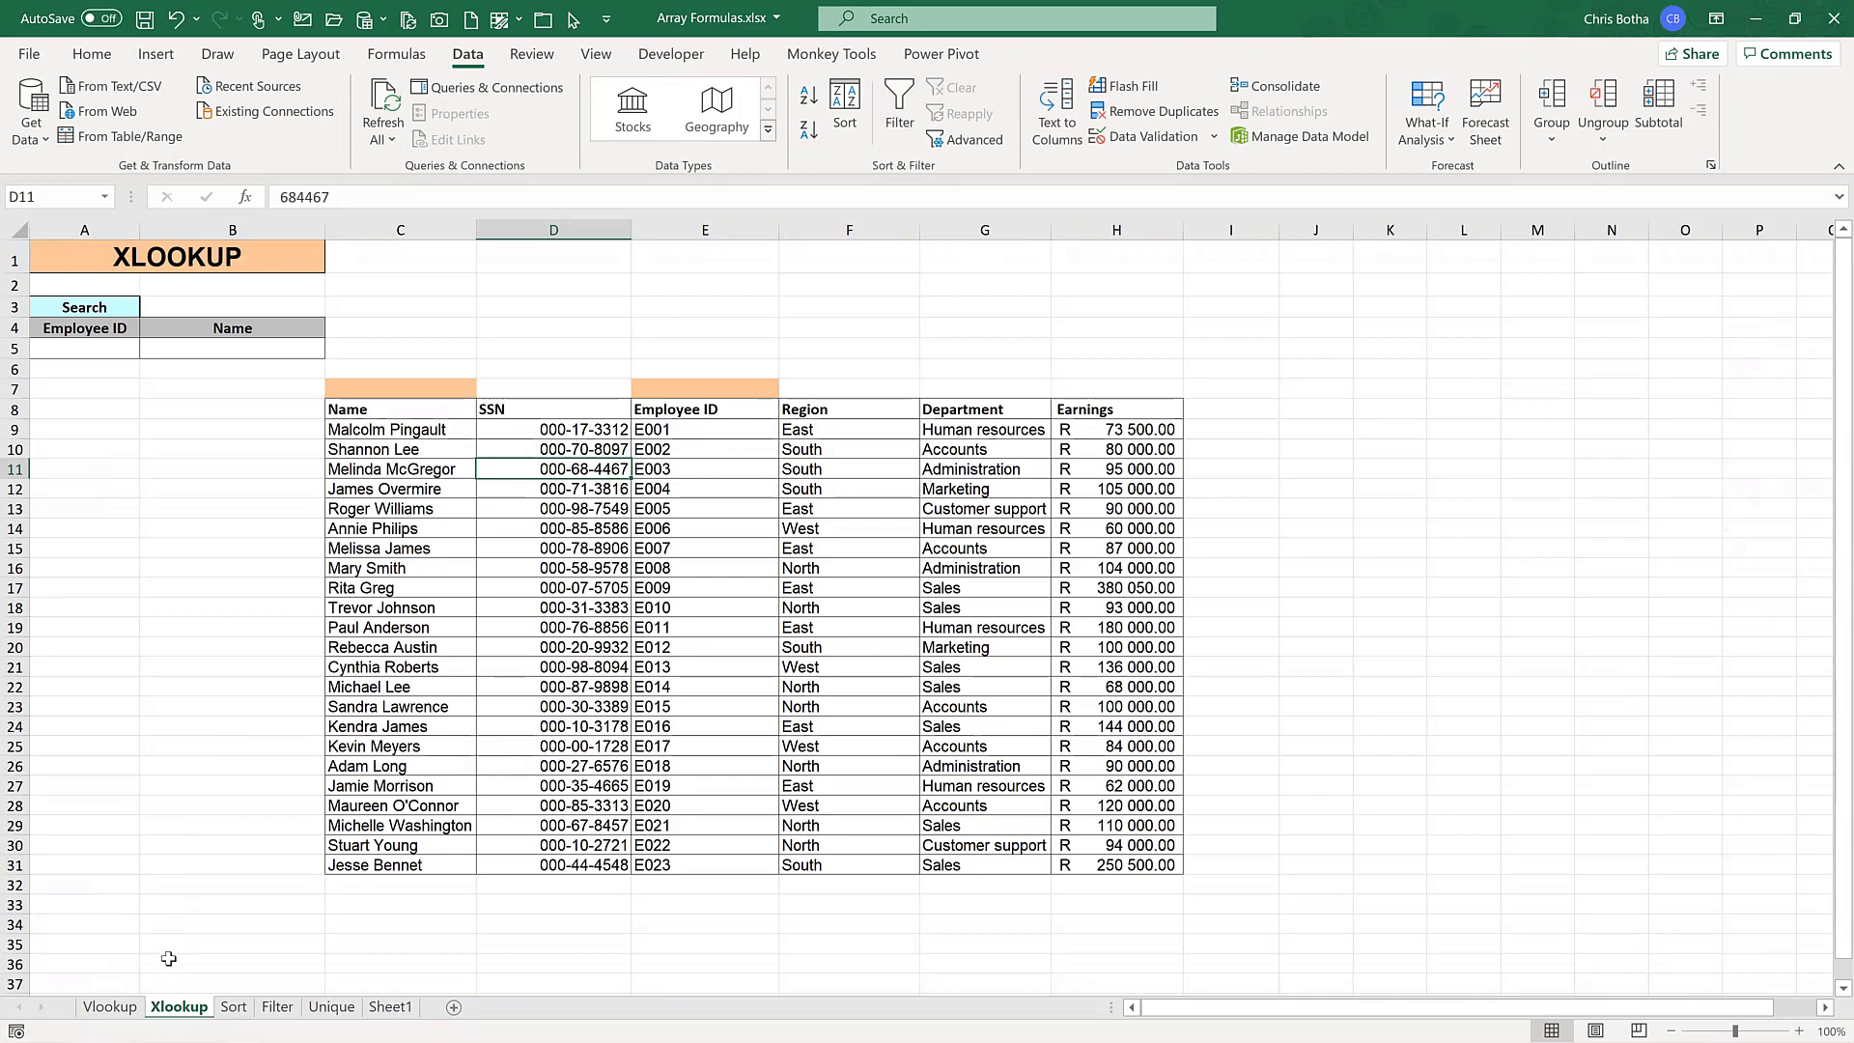
pyautogui.click(116, 1008)
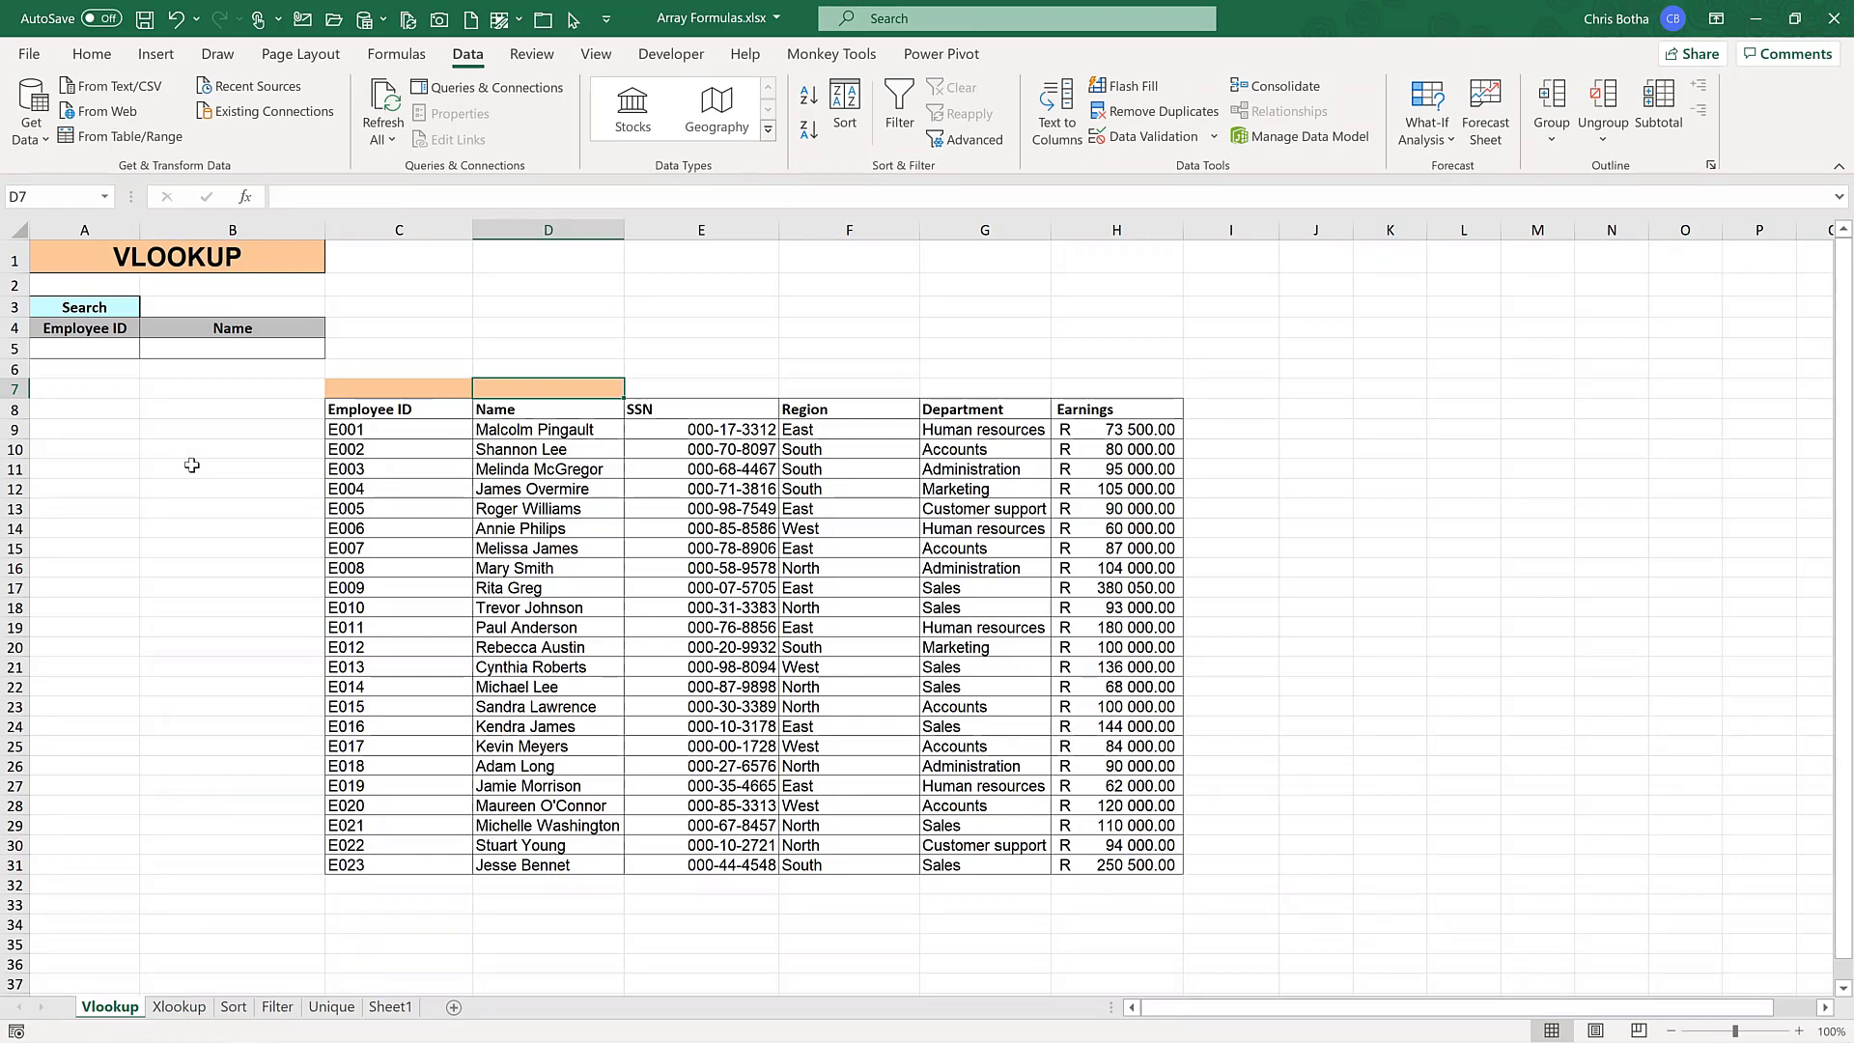
pyautogui.click(270, 345)
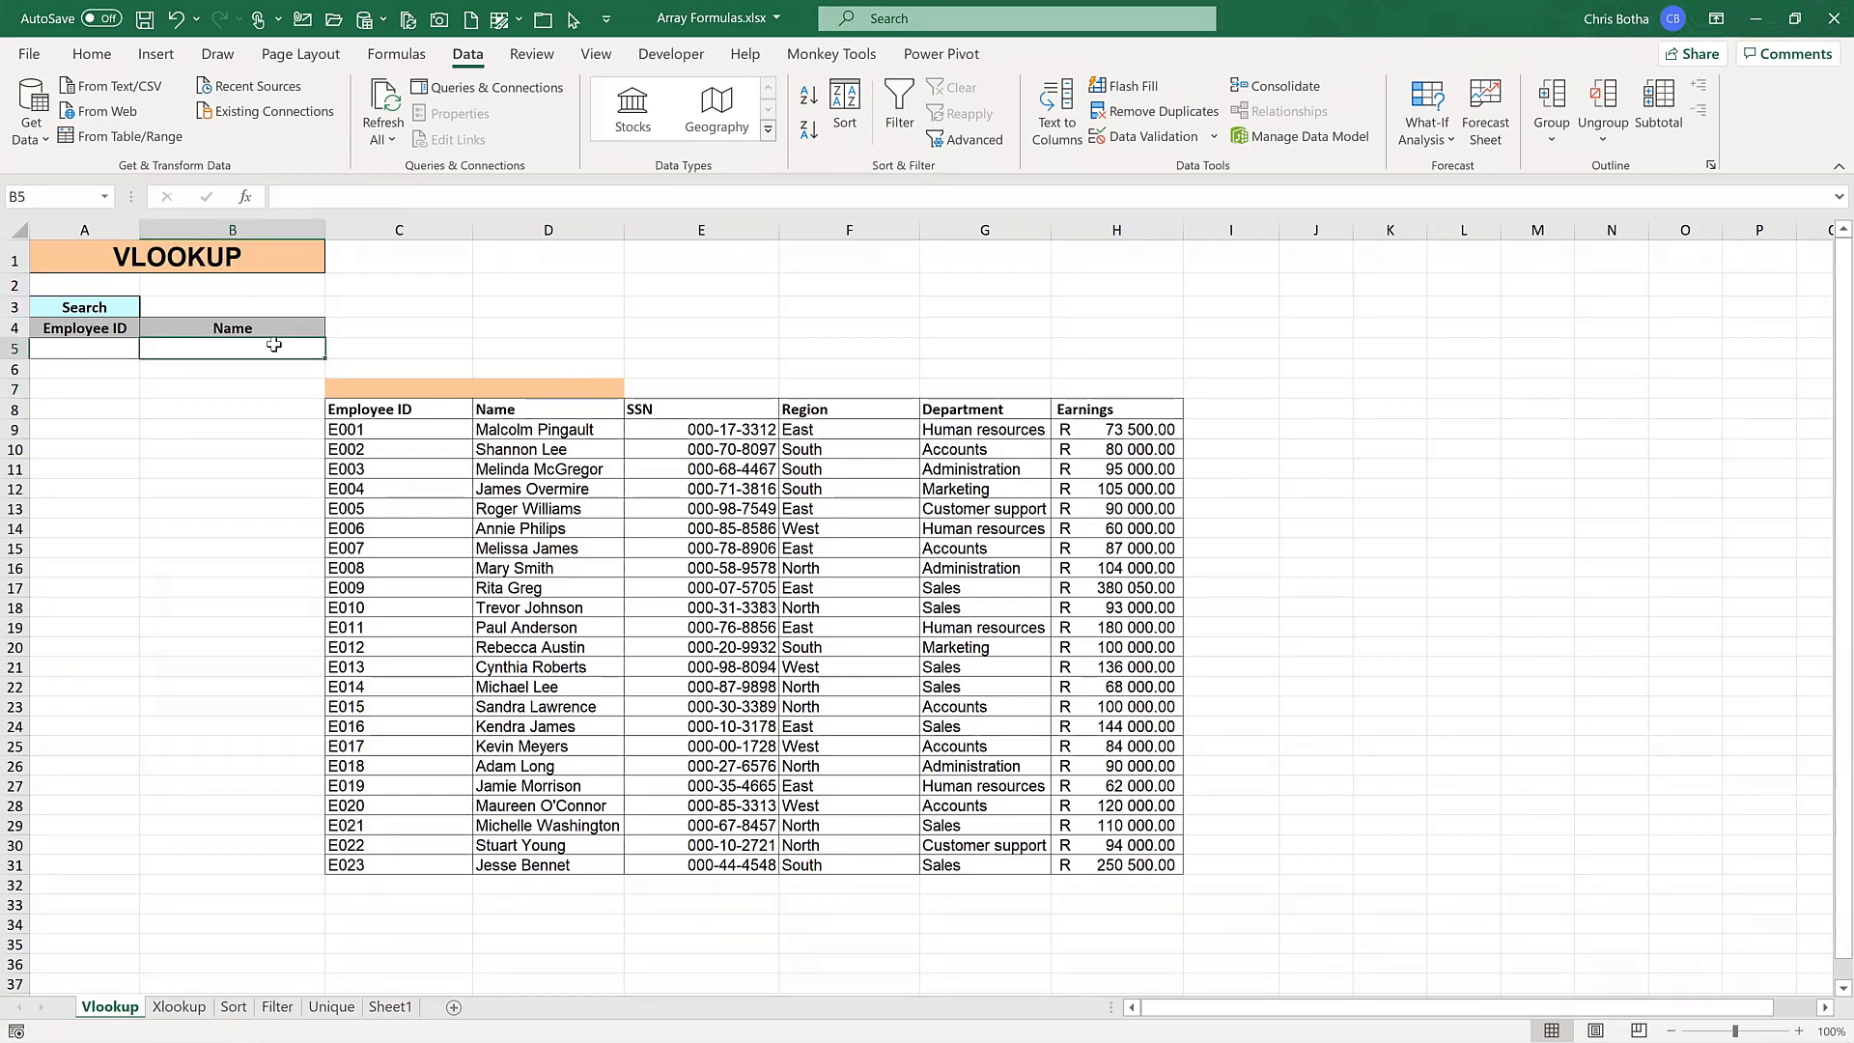
pyautogui.write('=')
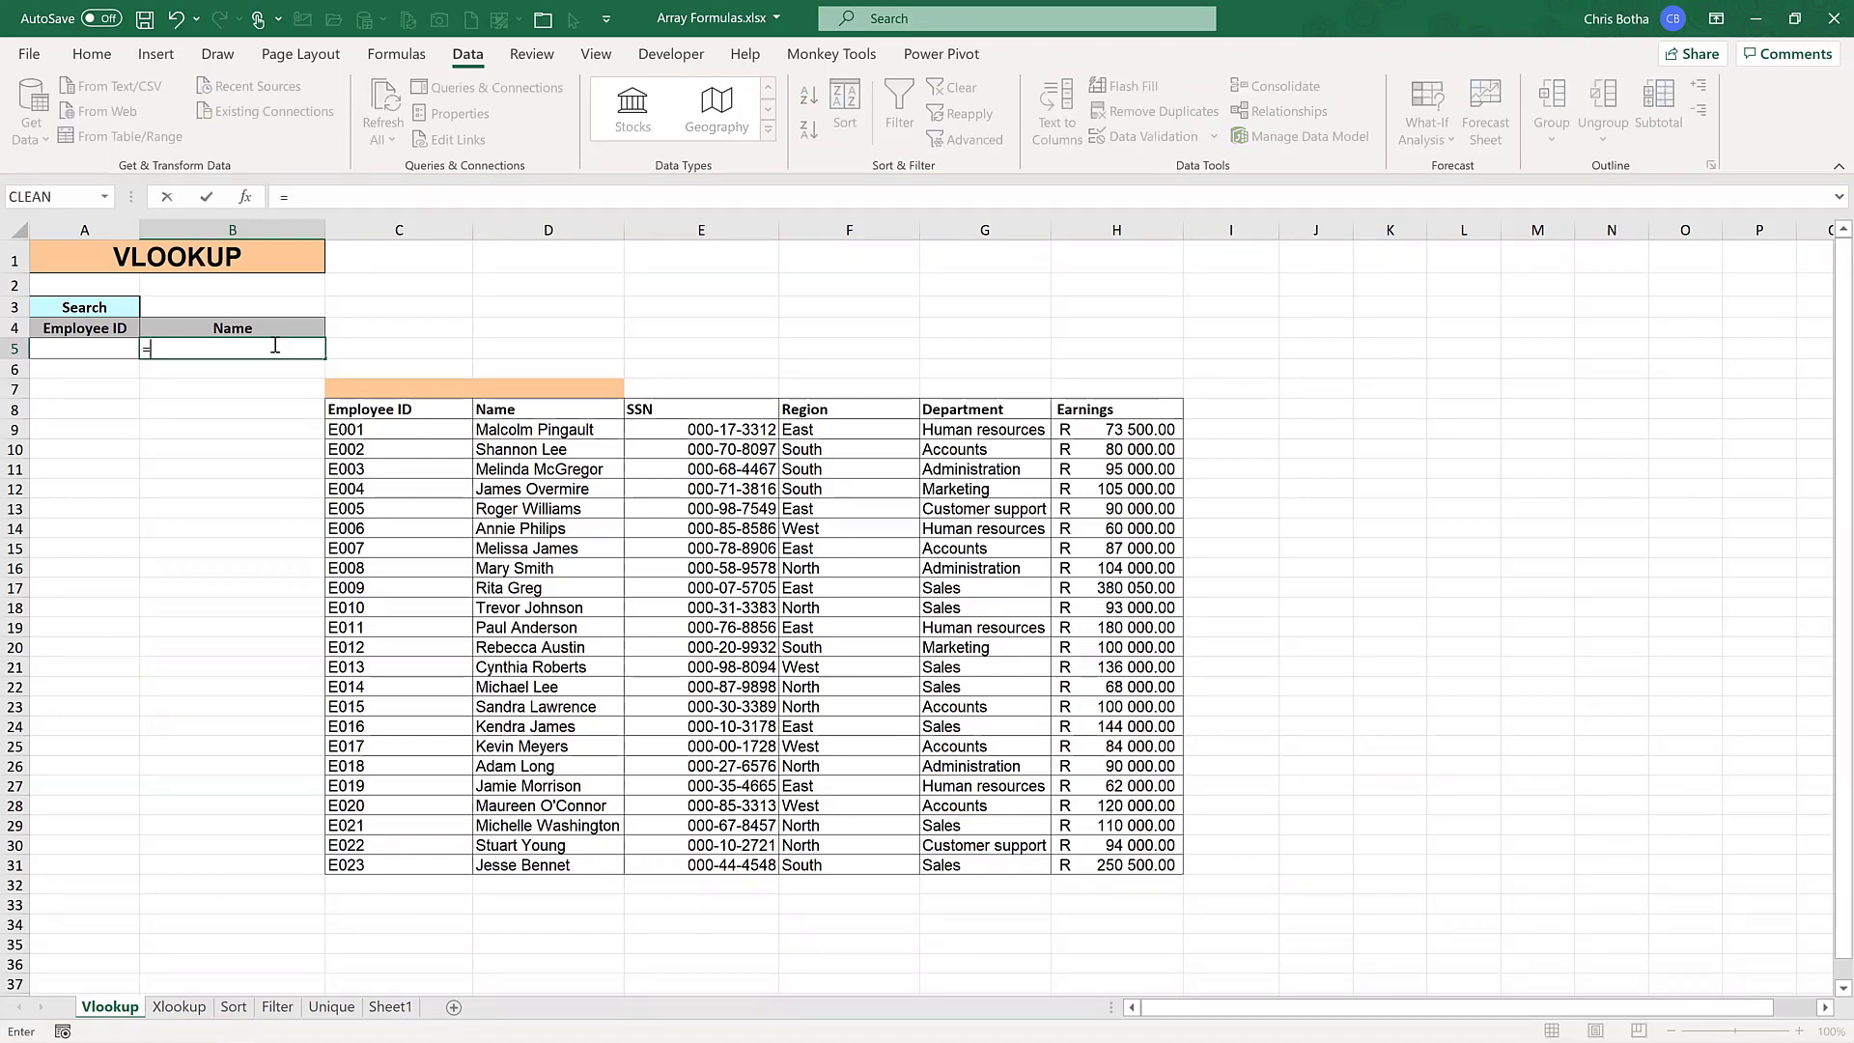
pyautogui.write('vlookup')
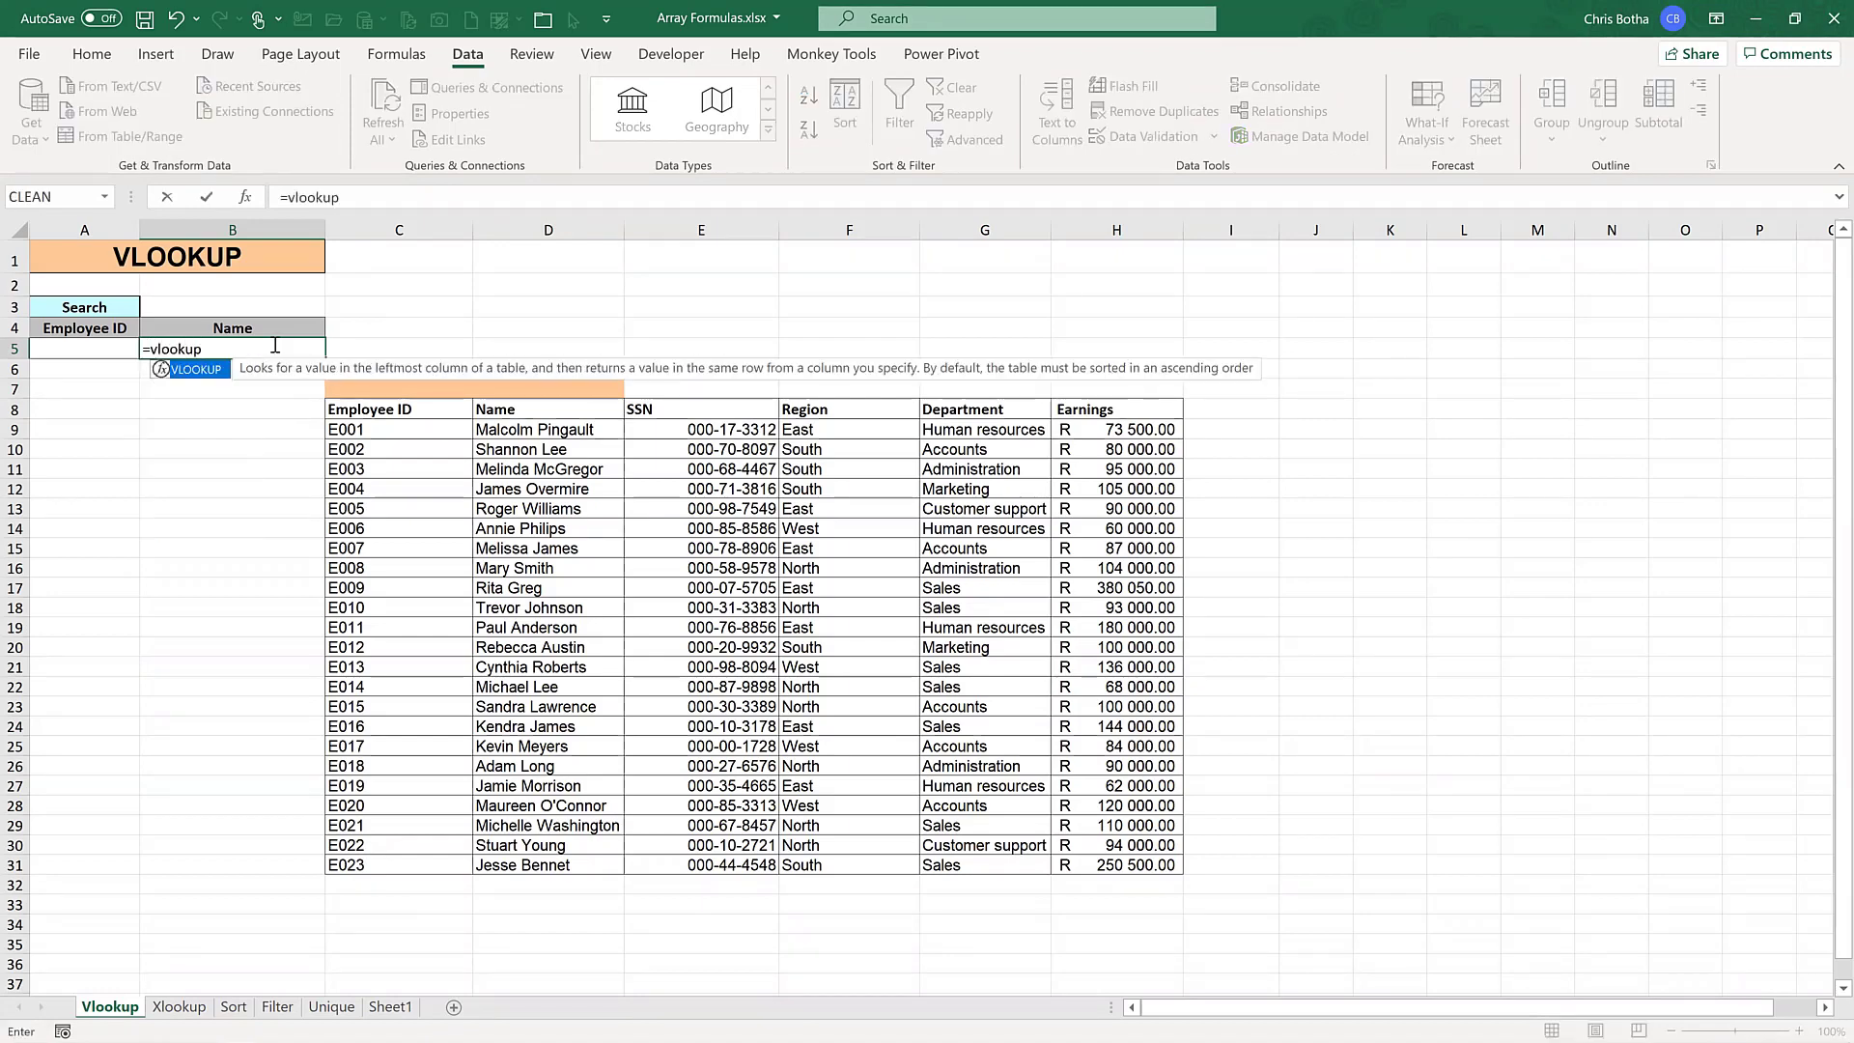
pyautogui.write('(')
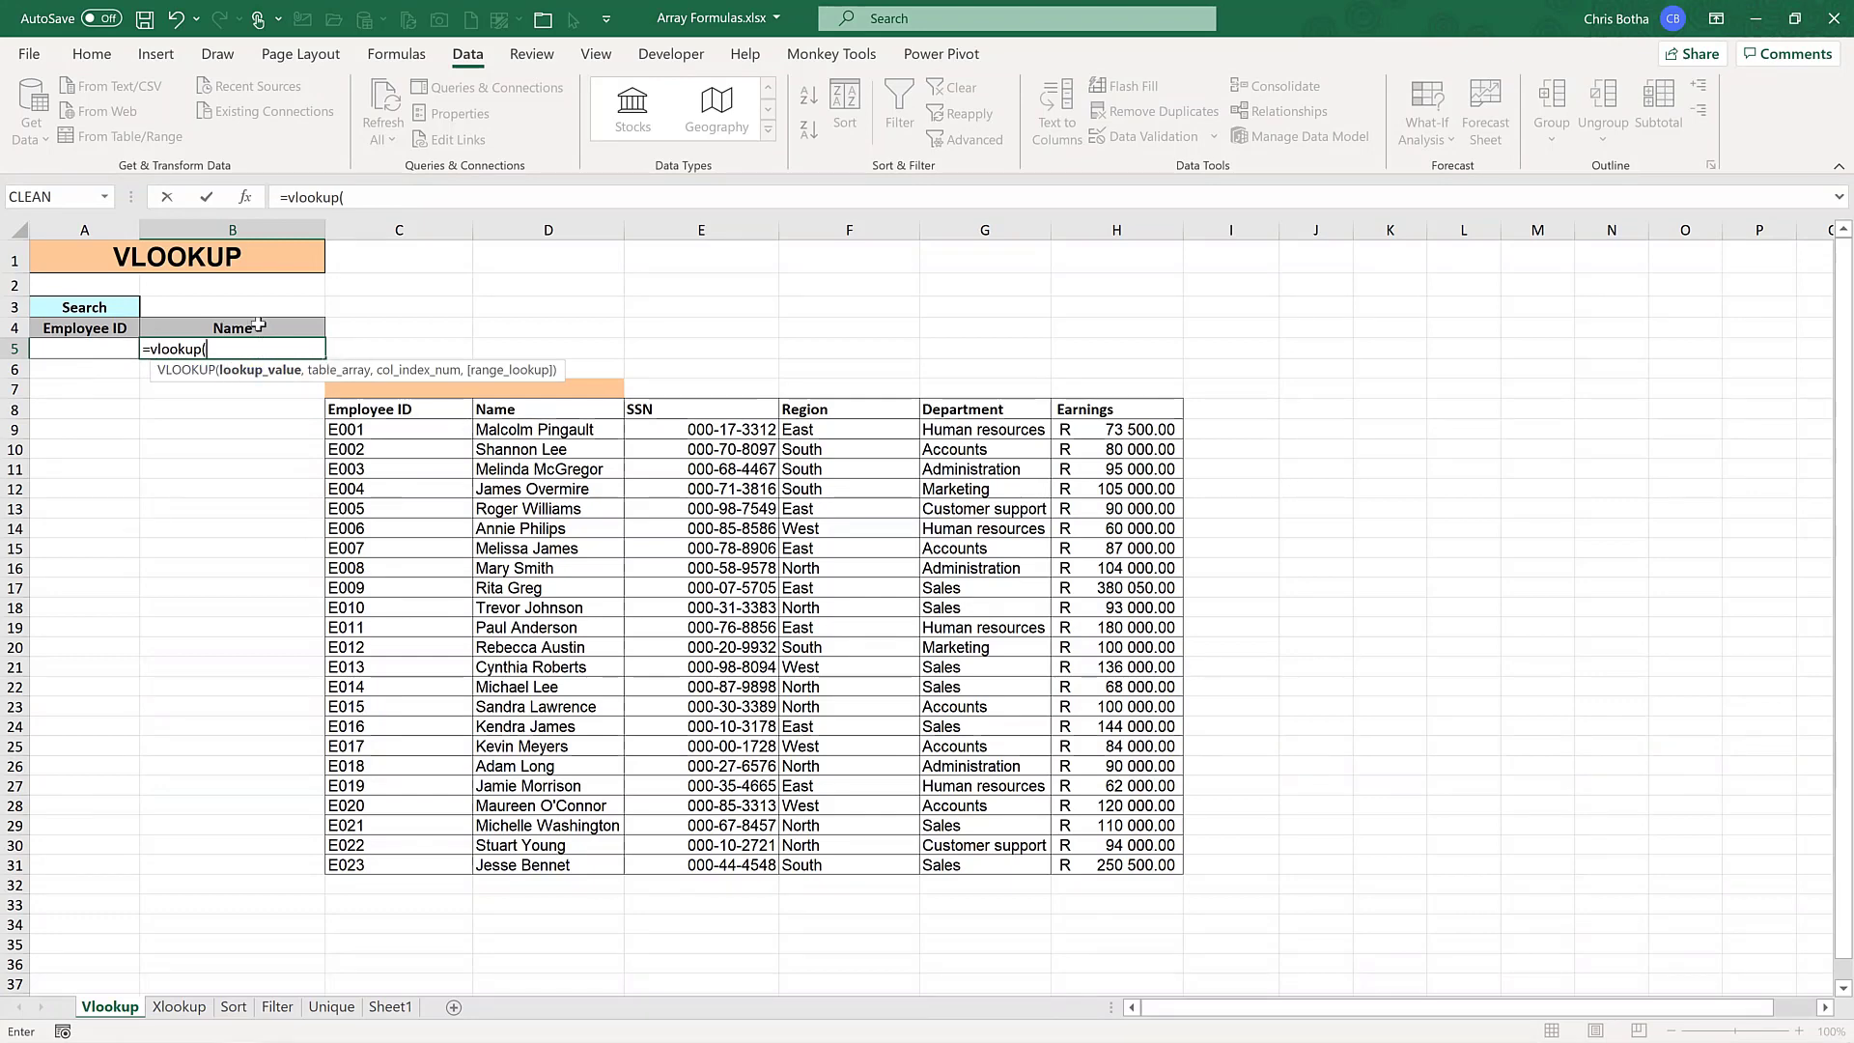
pyautogui.click(94, 345)
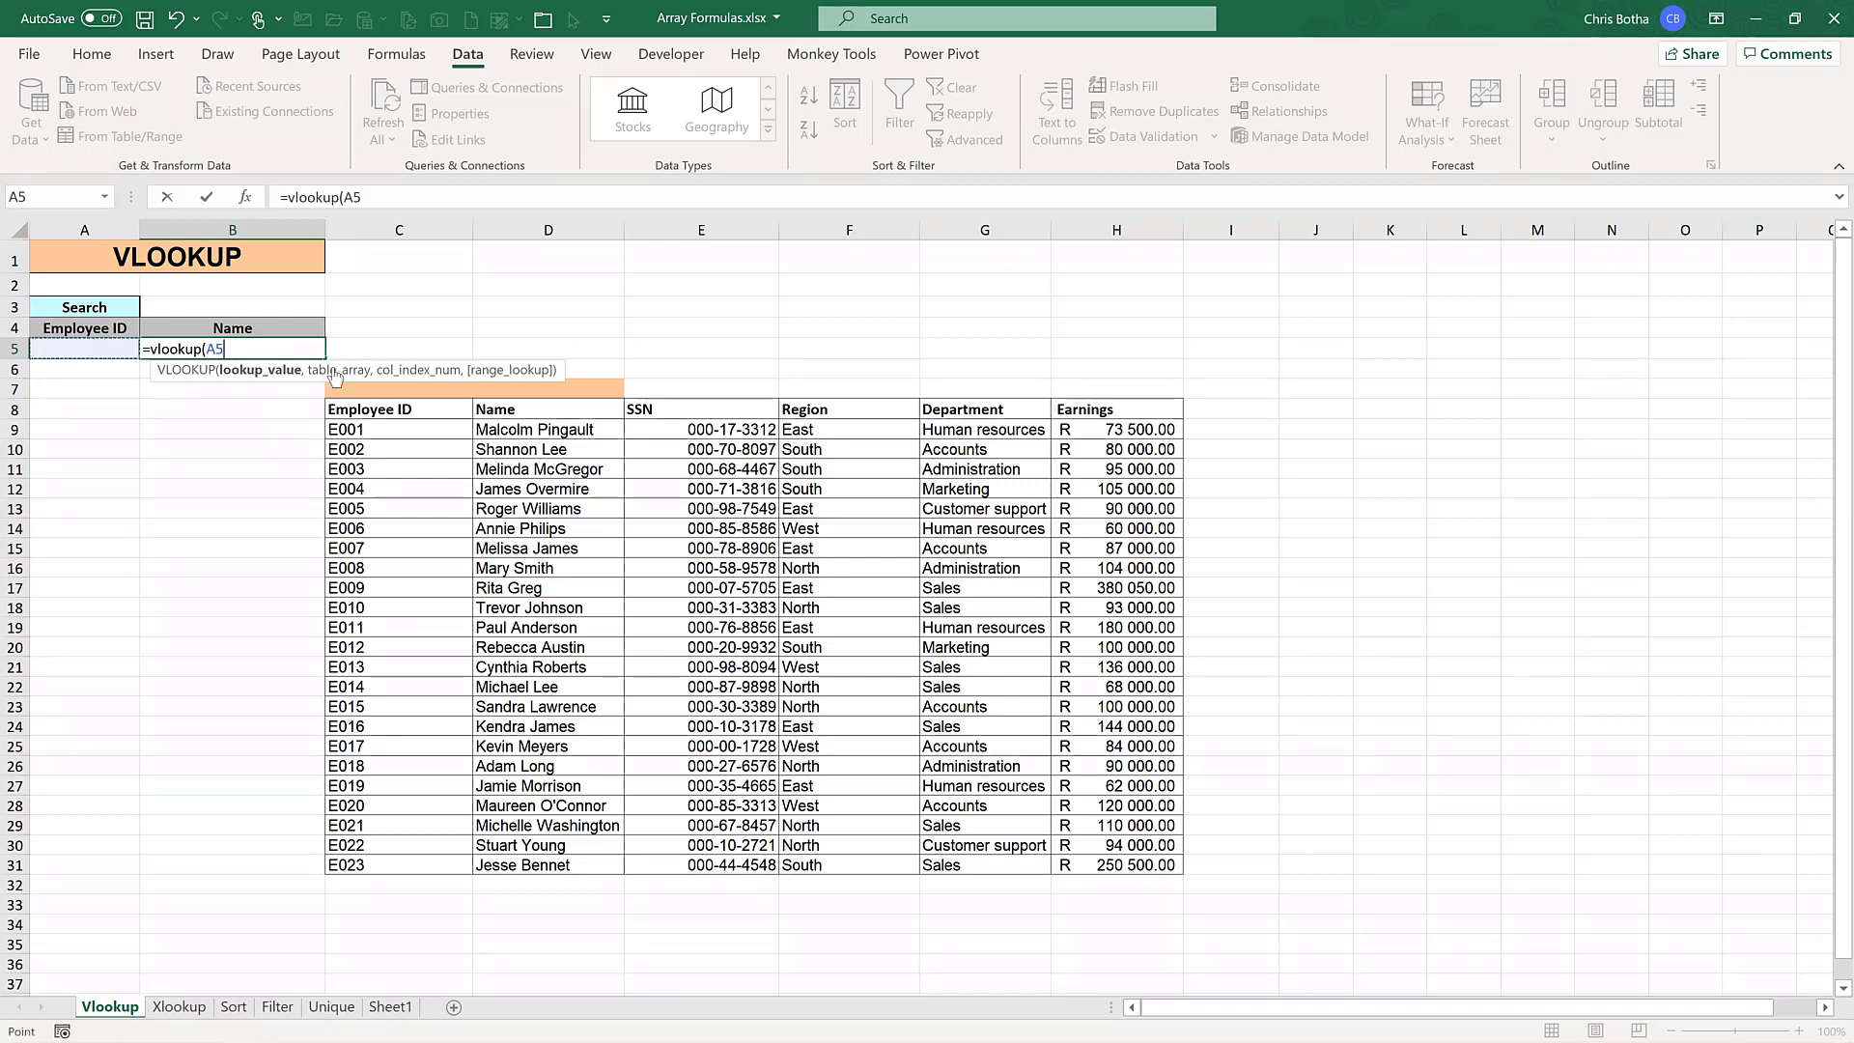
pyautogui.write(',')
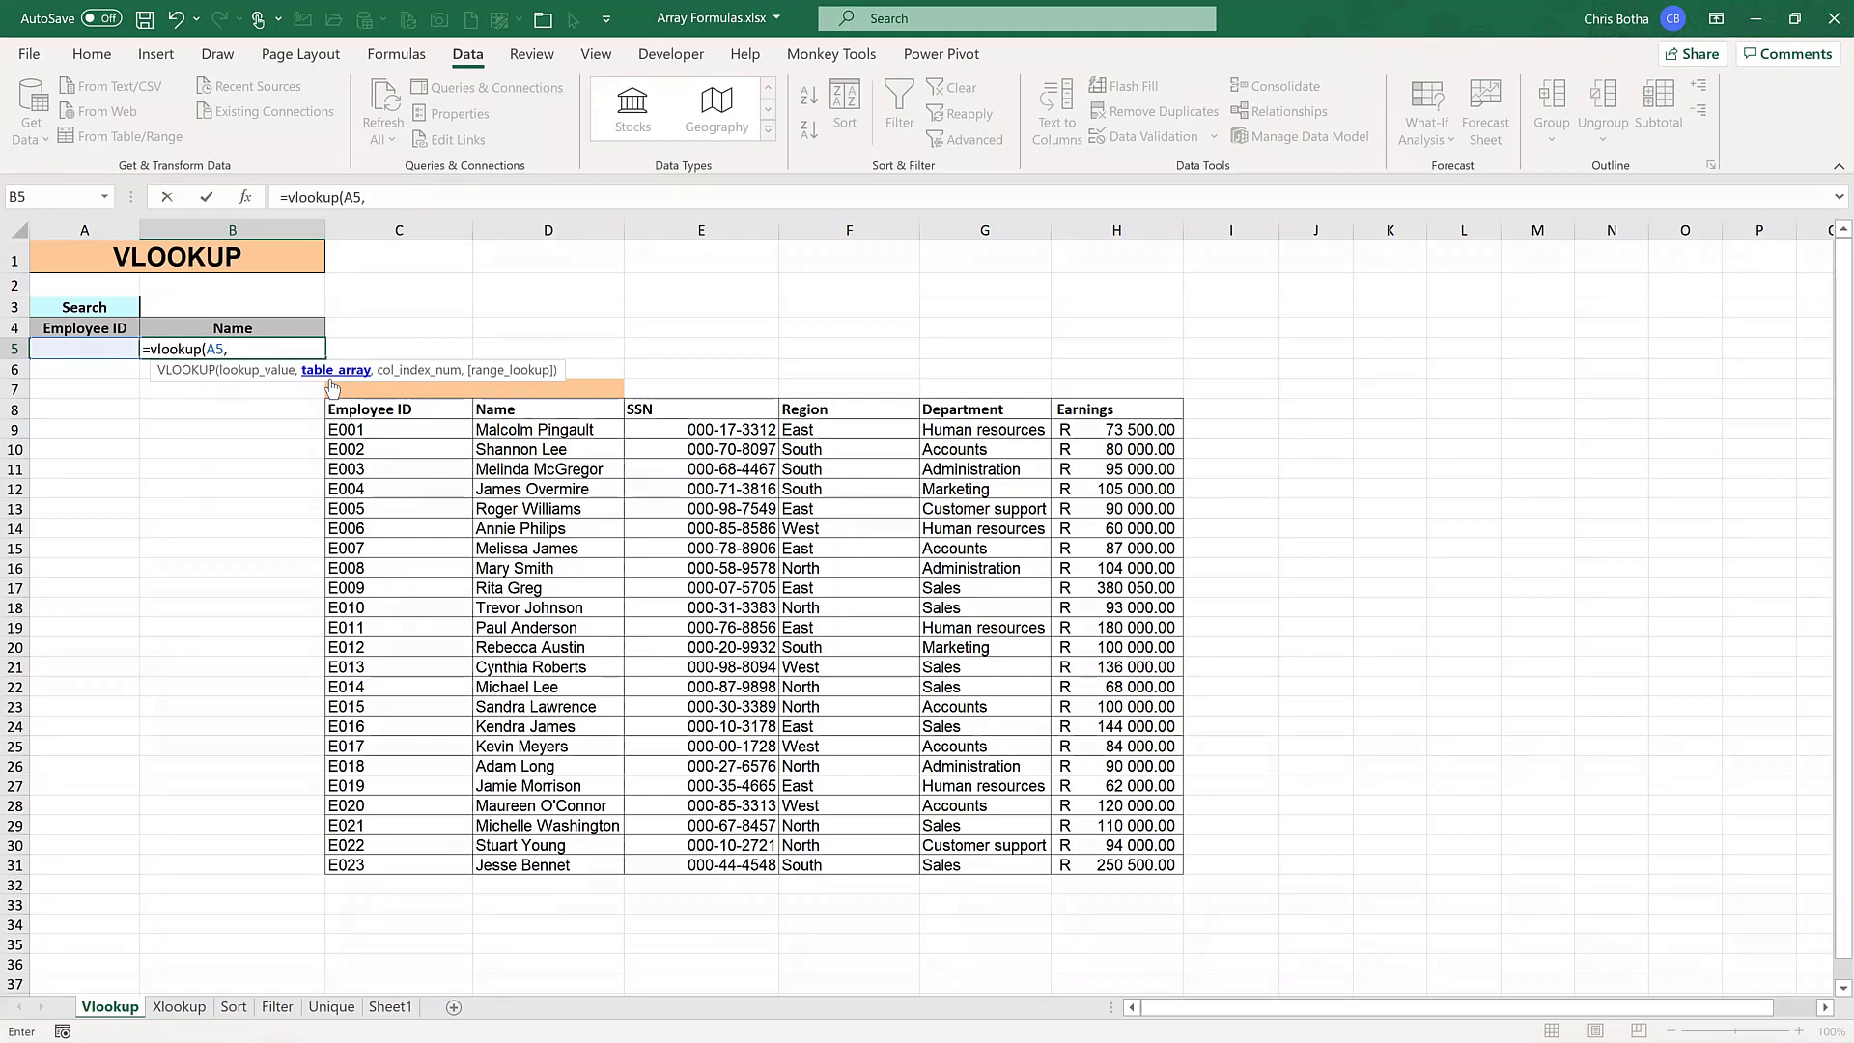
pyautogui.moveTo(359, 434); pyautogui.dragTo(1101, 859)
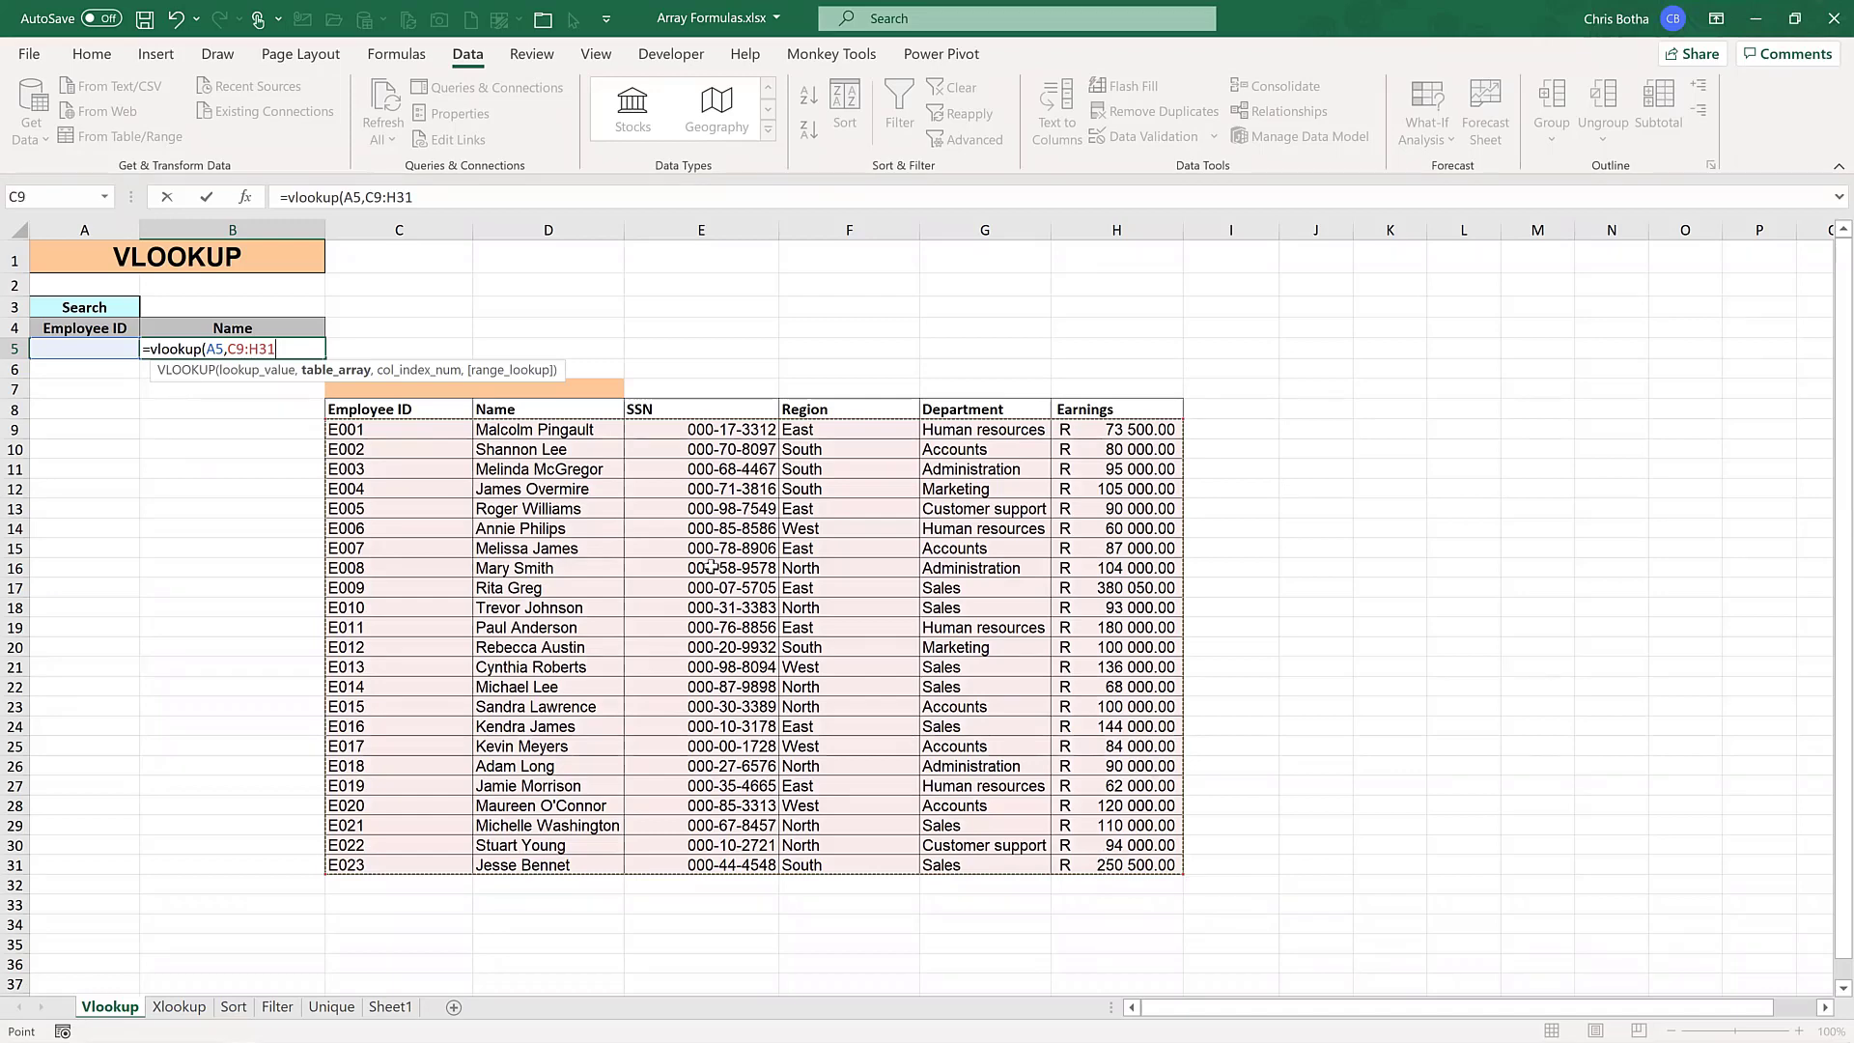
pyautogui.write(',2')
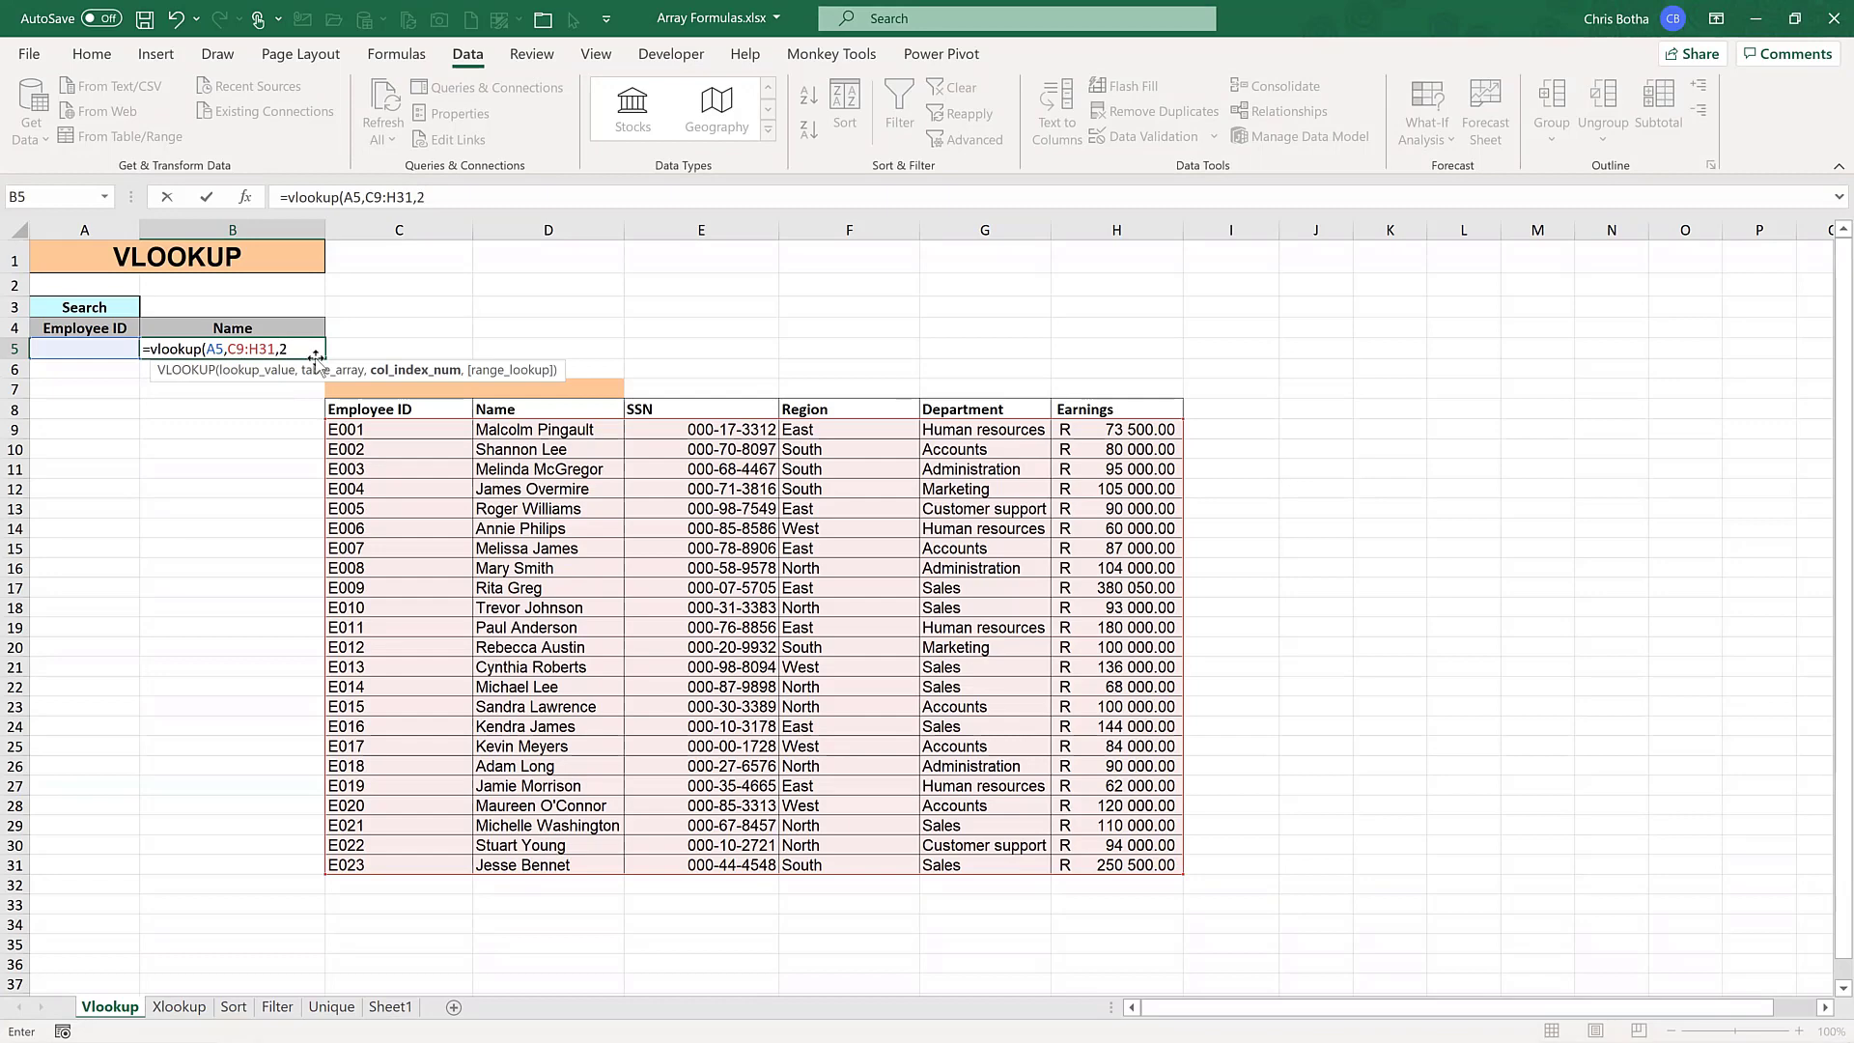
pyautogui.write(',fal')
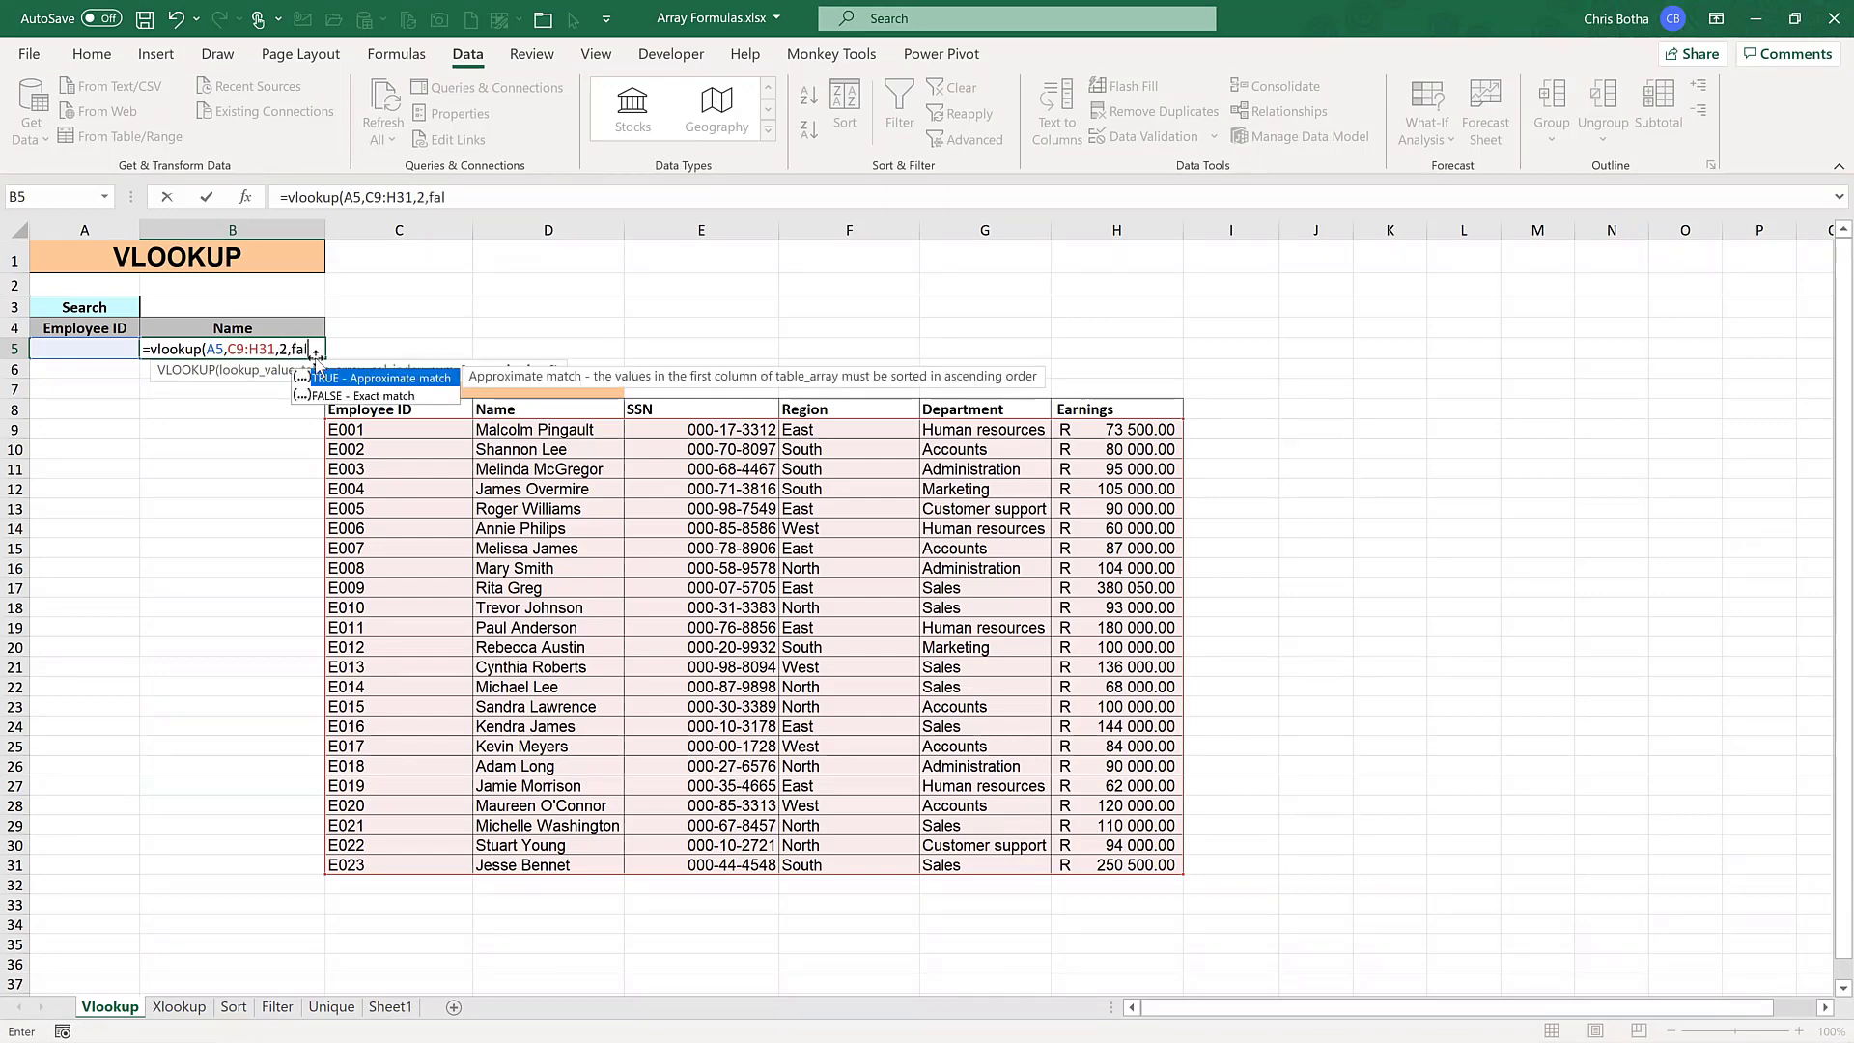
pyautogui.write('se)')
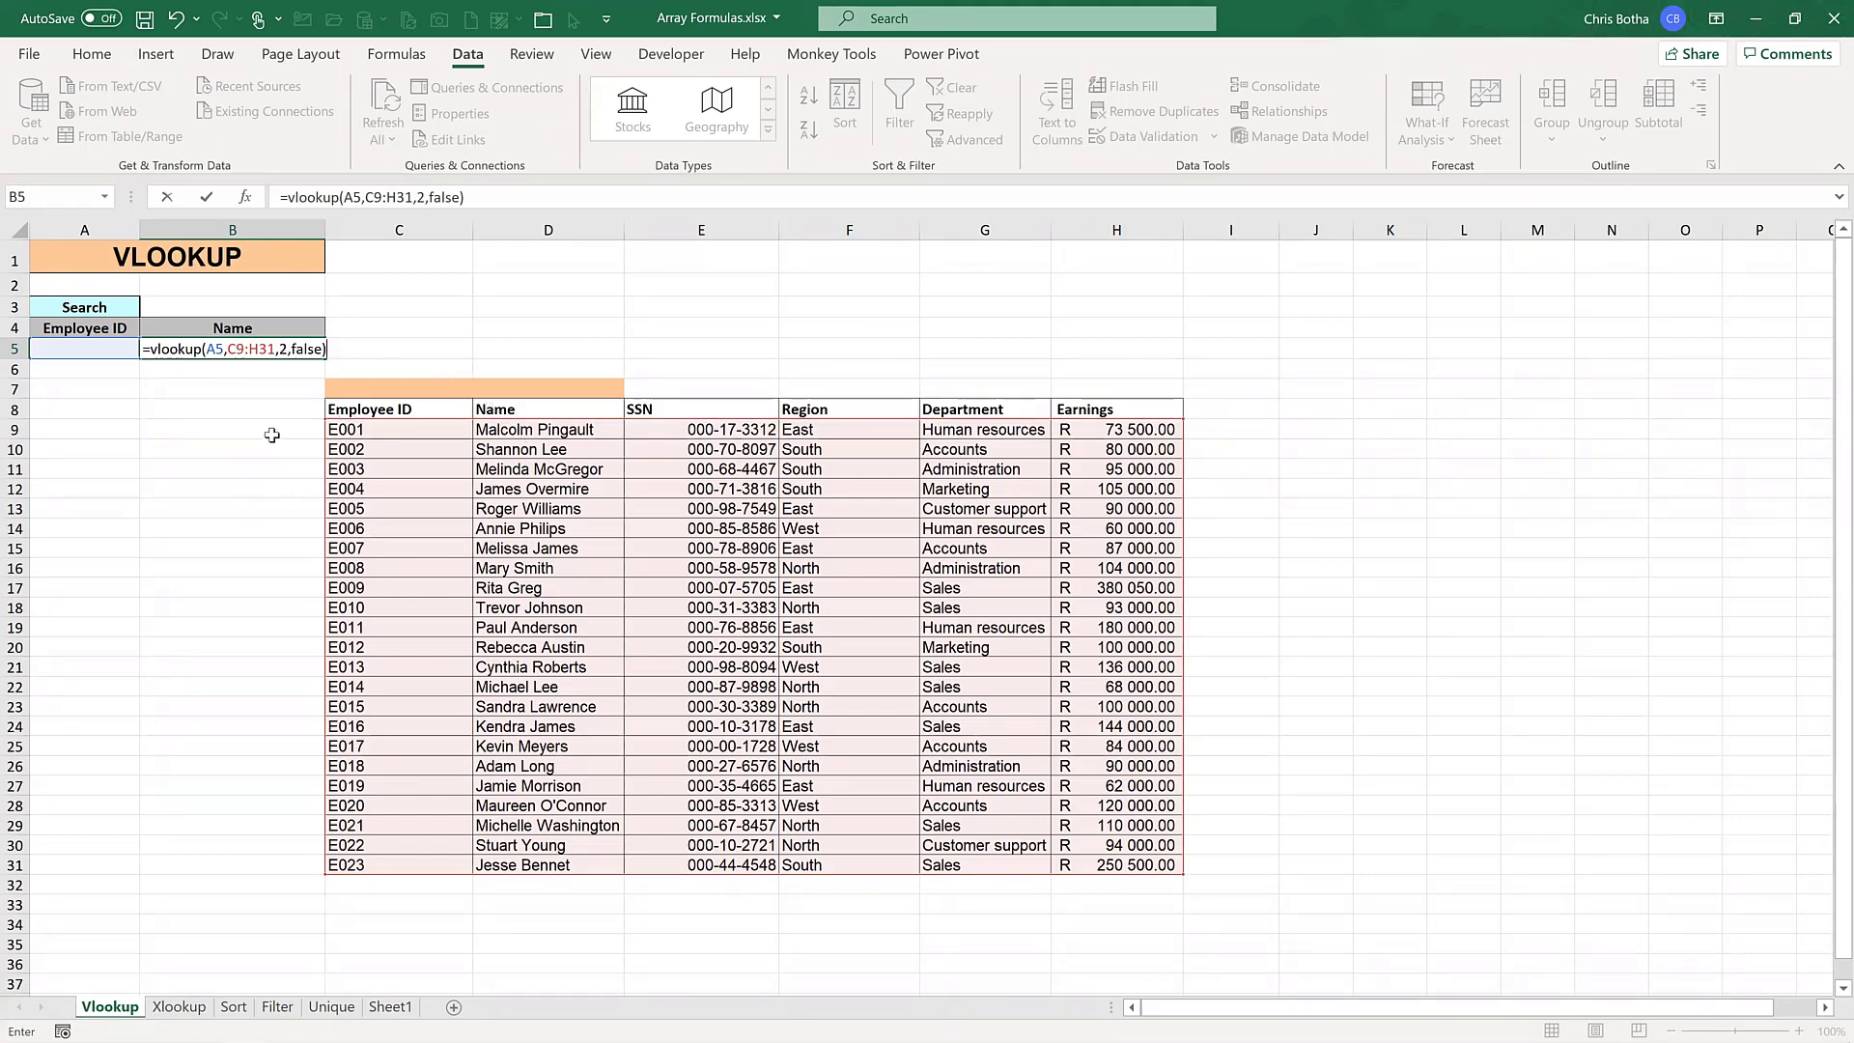
pyautogui.press('Return')
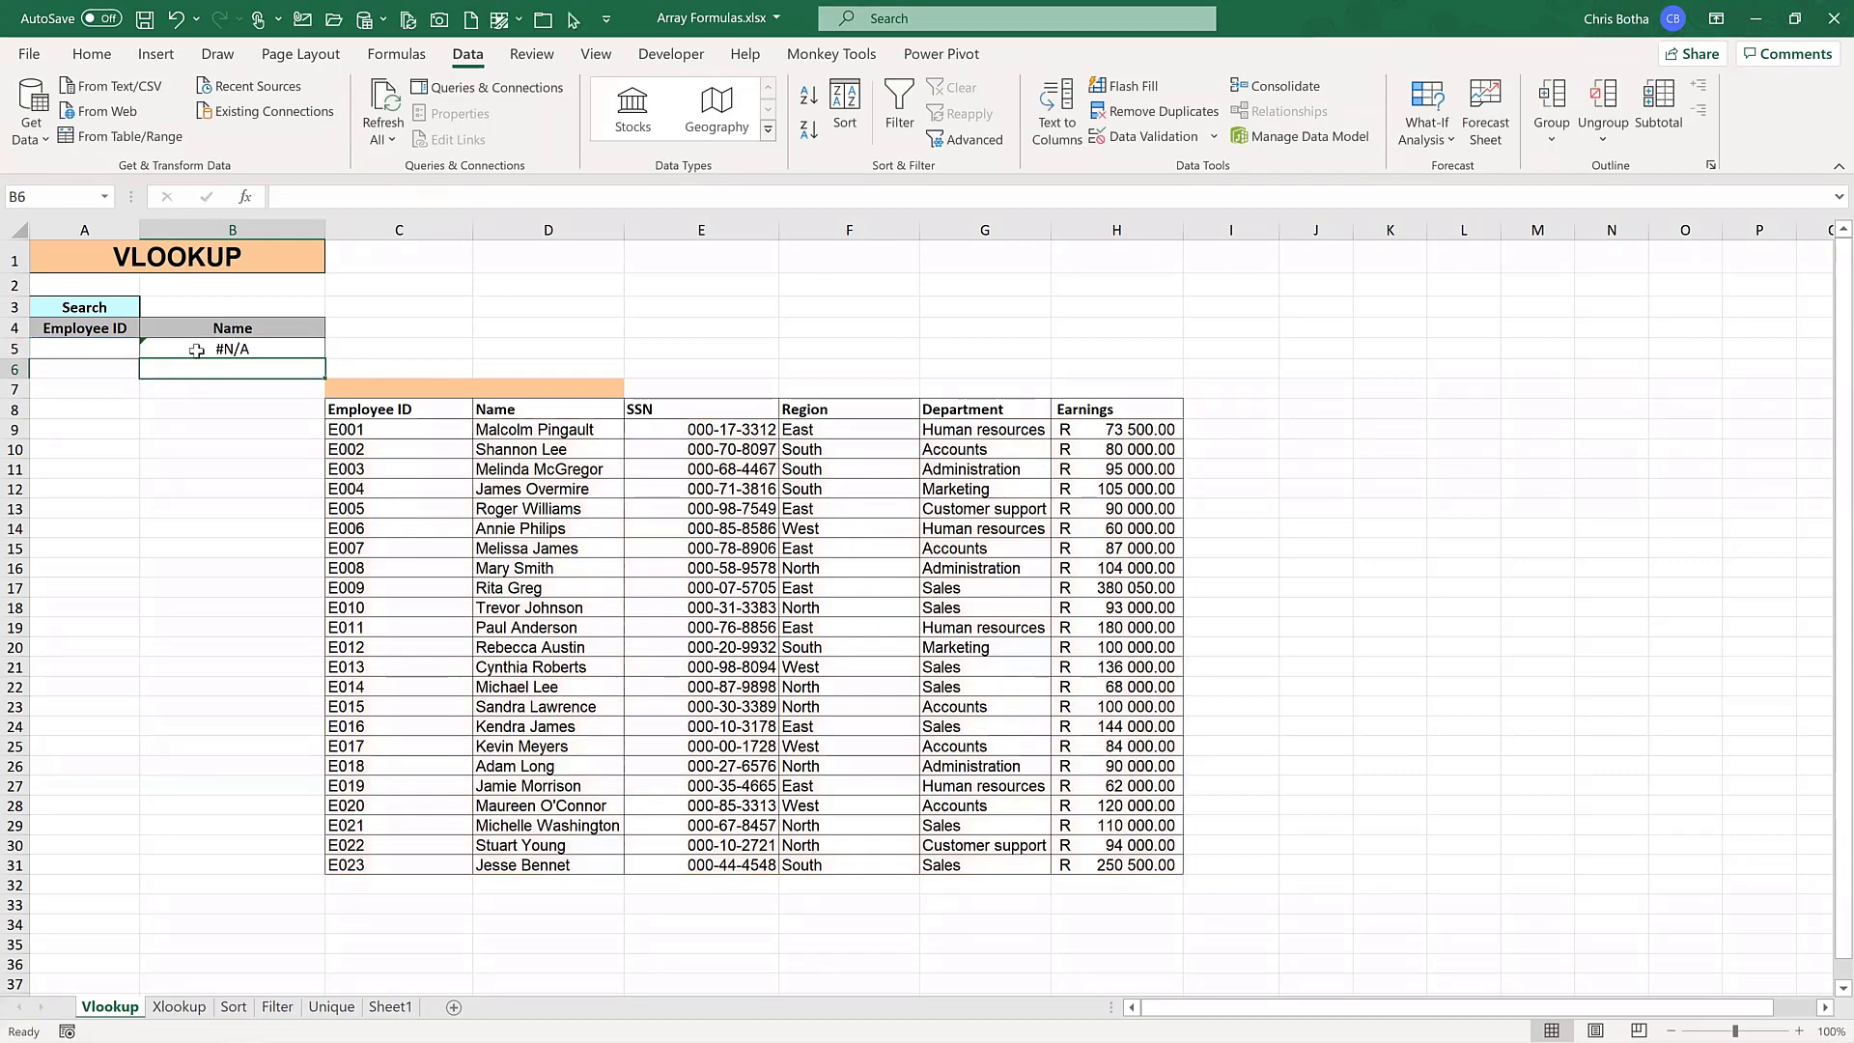
# - Test the lookup by entering the table's second employee ID in A5 and replacing it with the eleventh employee ID
pyautogui.click(196, 350)
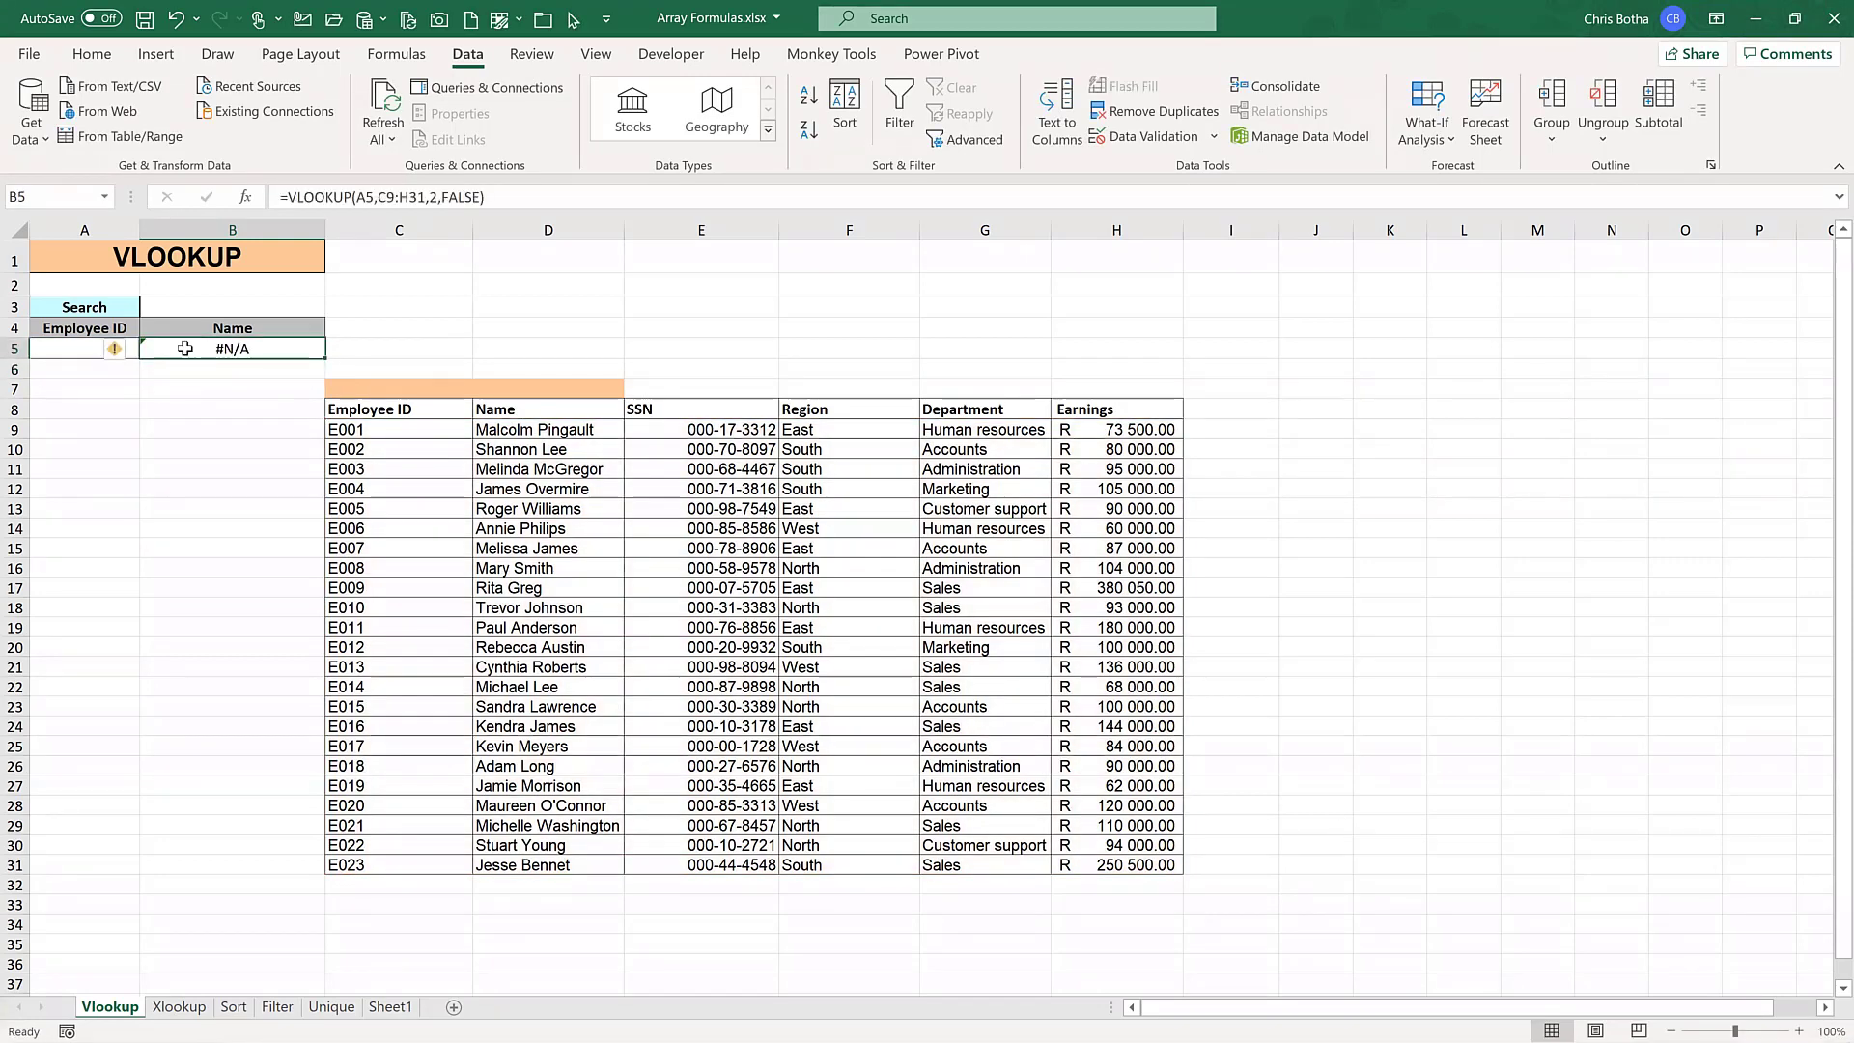
pyautogui.click(69, 351)
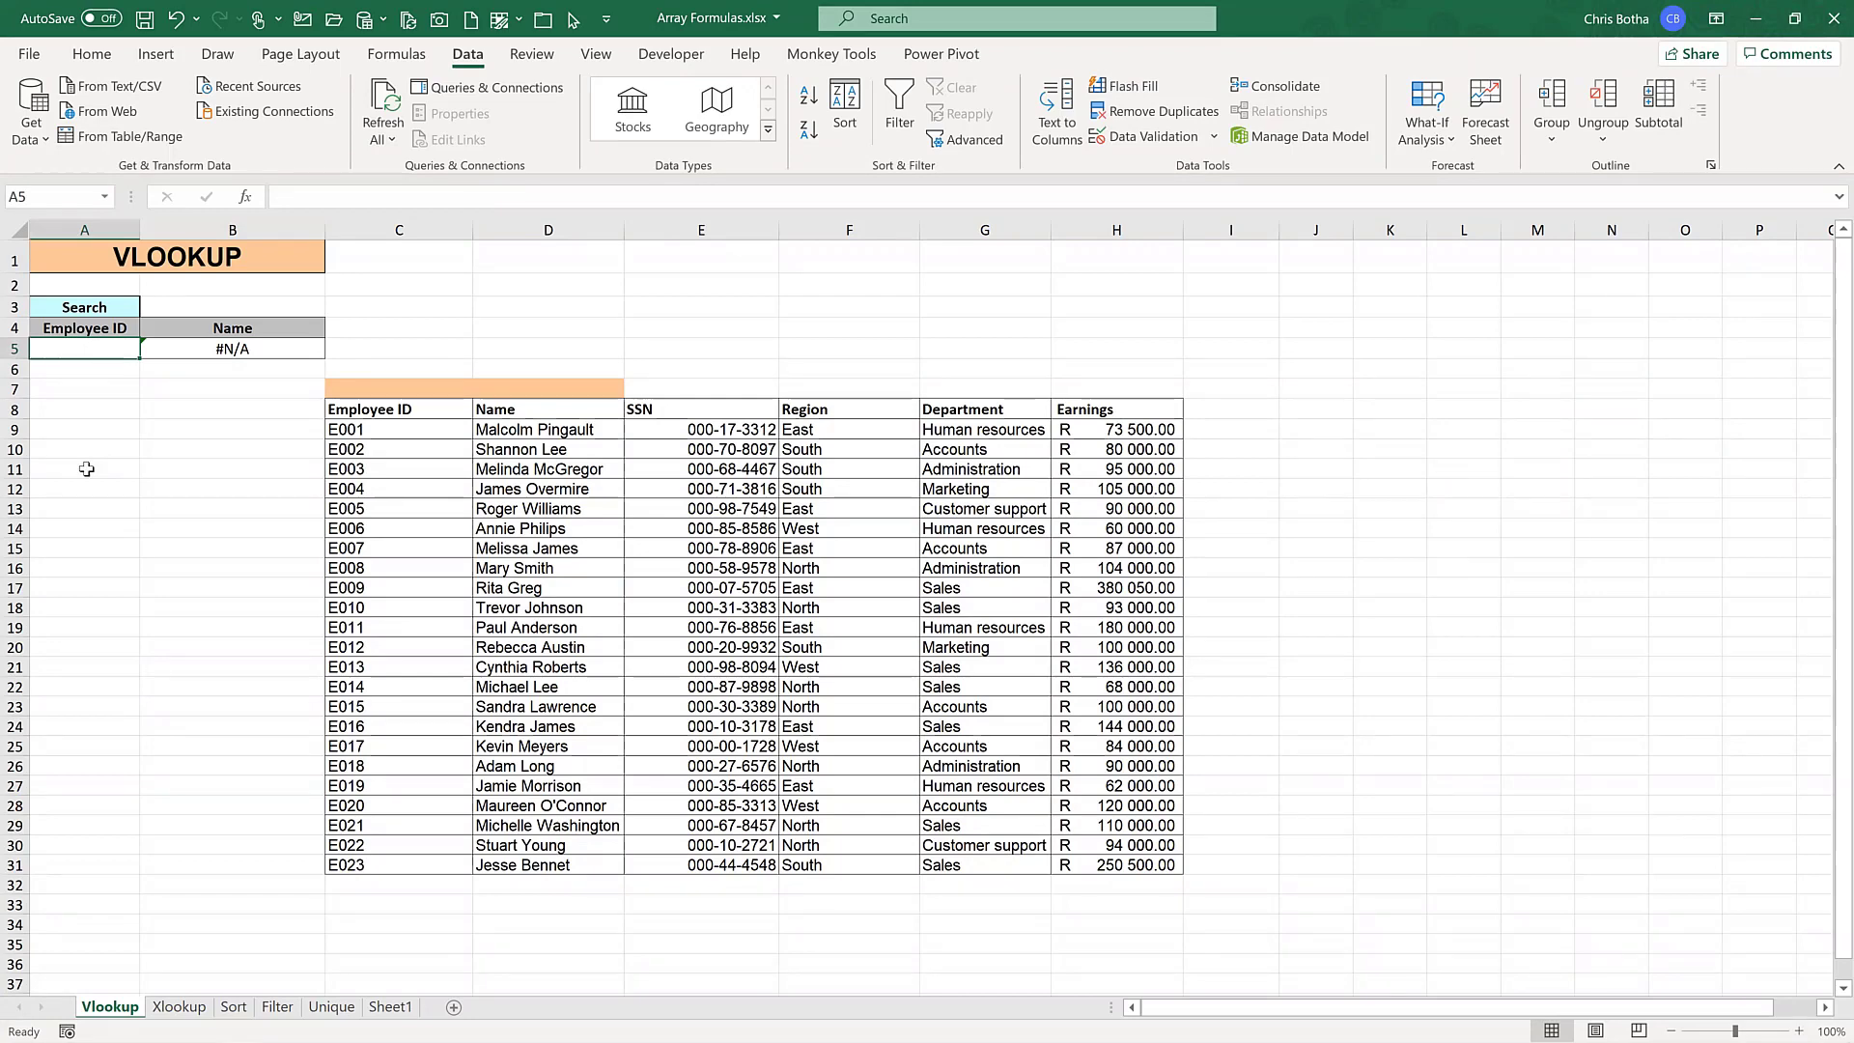
pyautogui.write('Employee ID')
pyautogui.write('00')
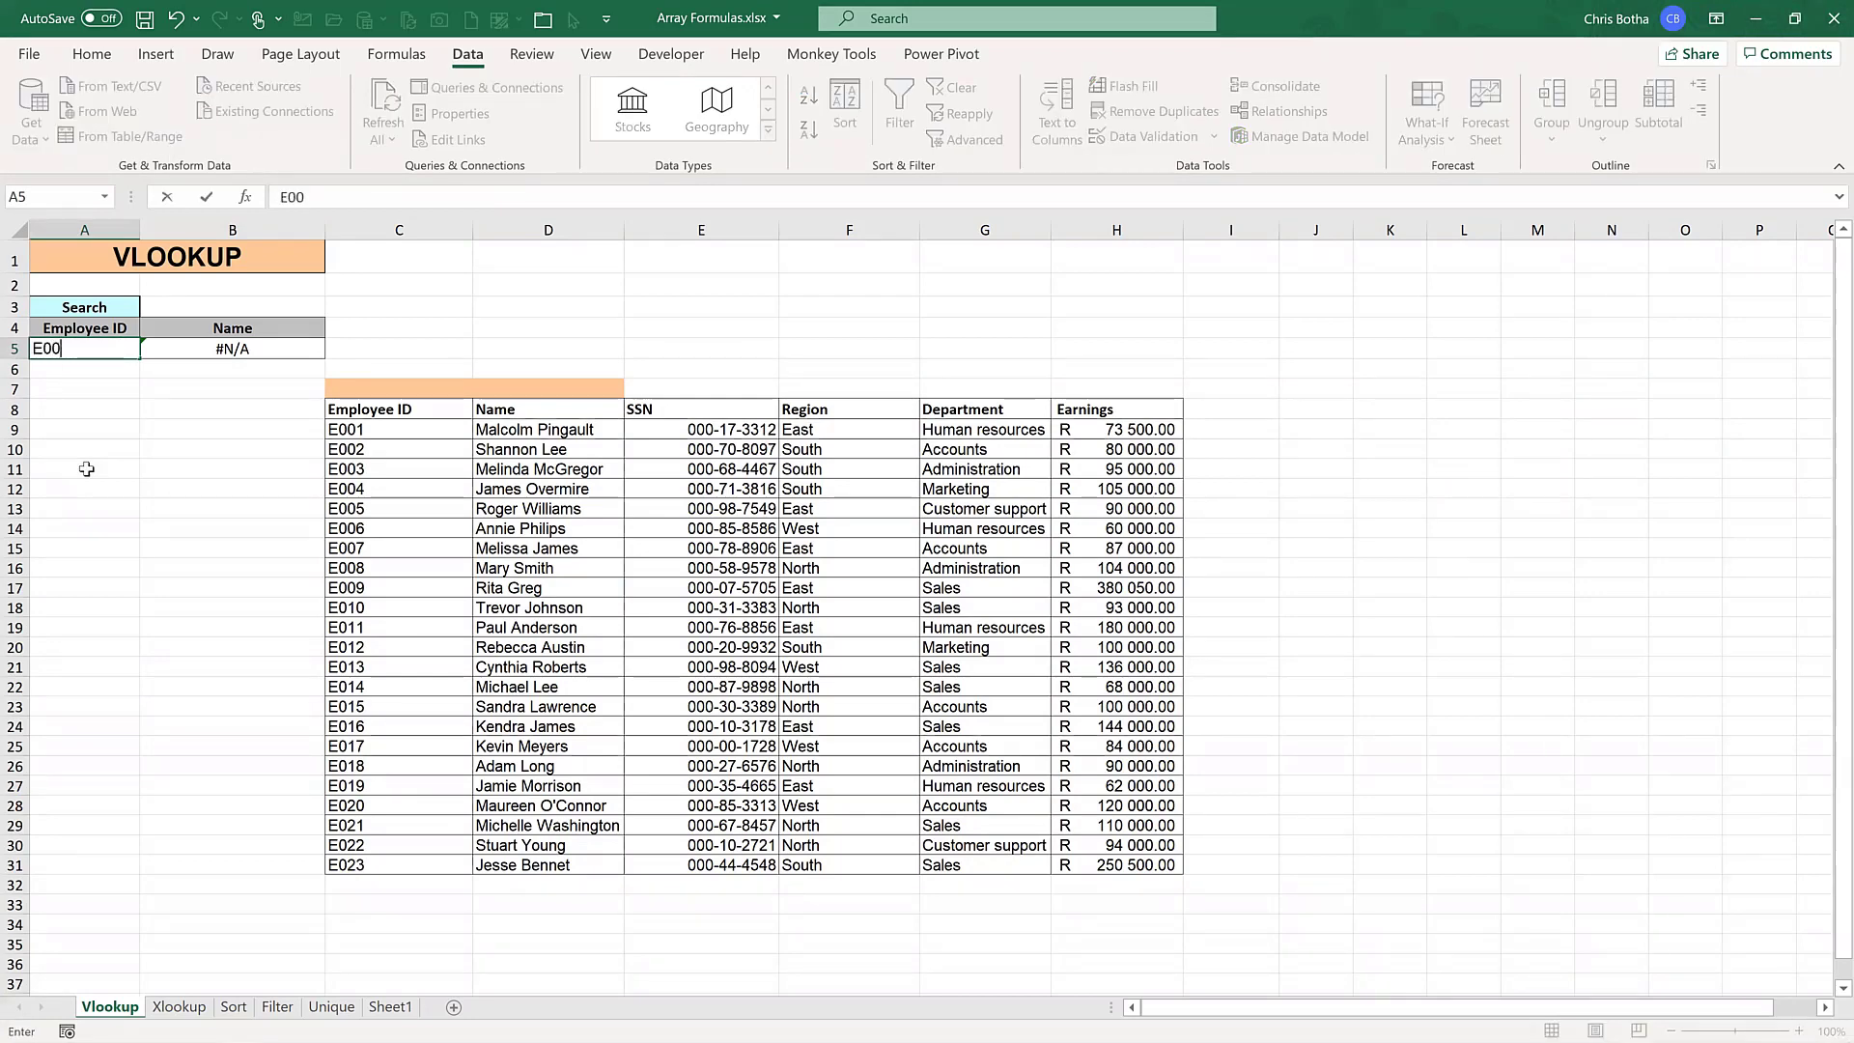
pyautogui.press('Return')
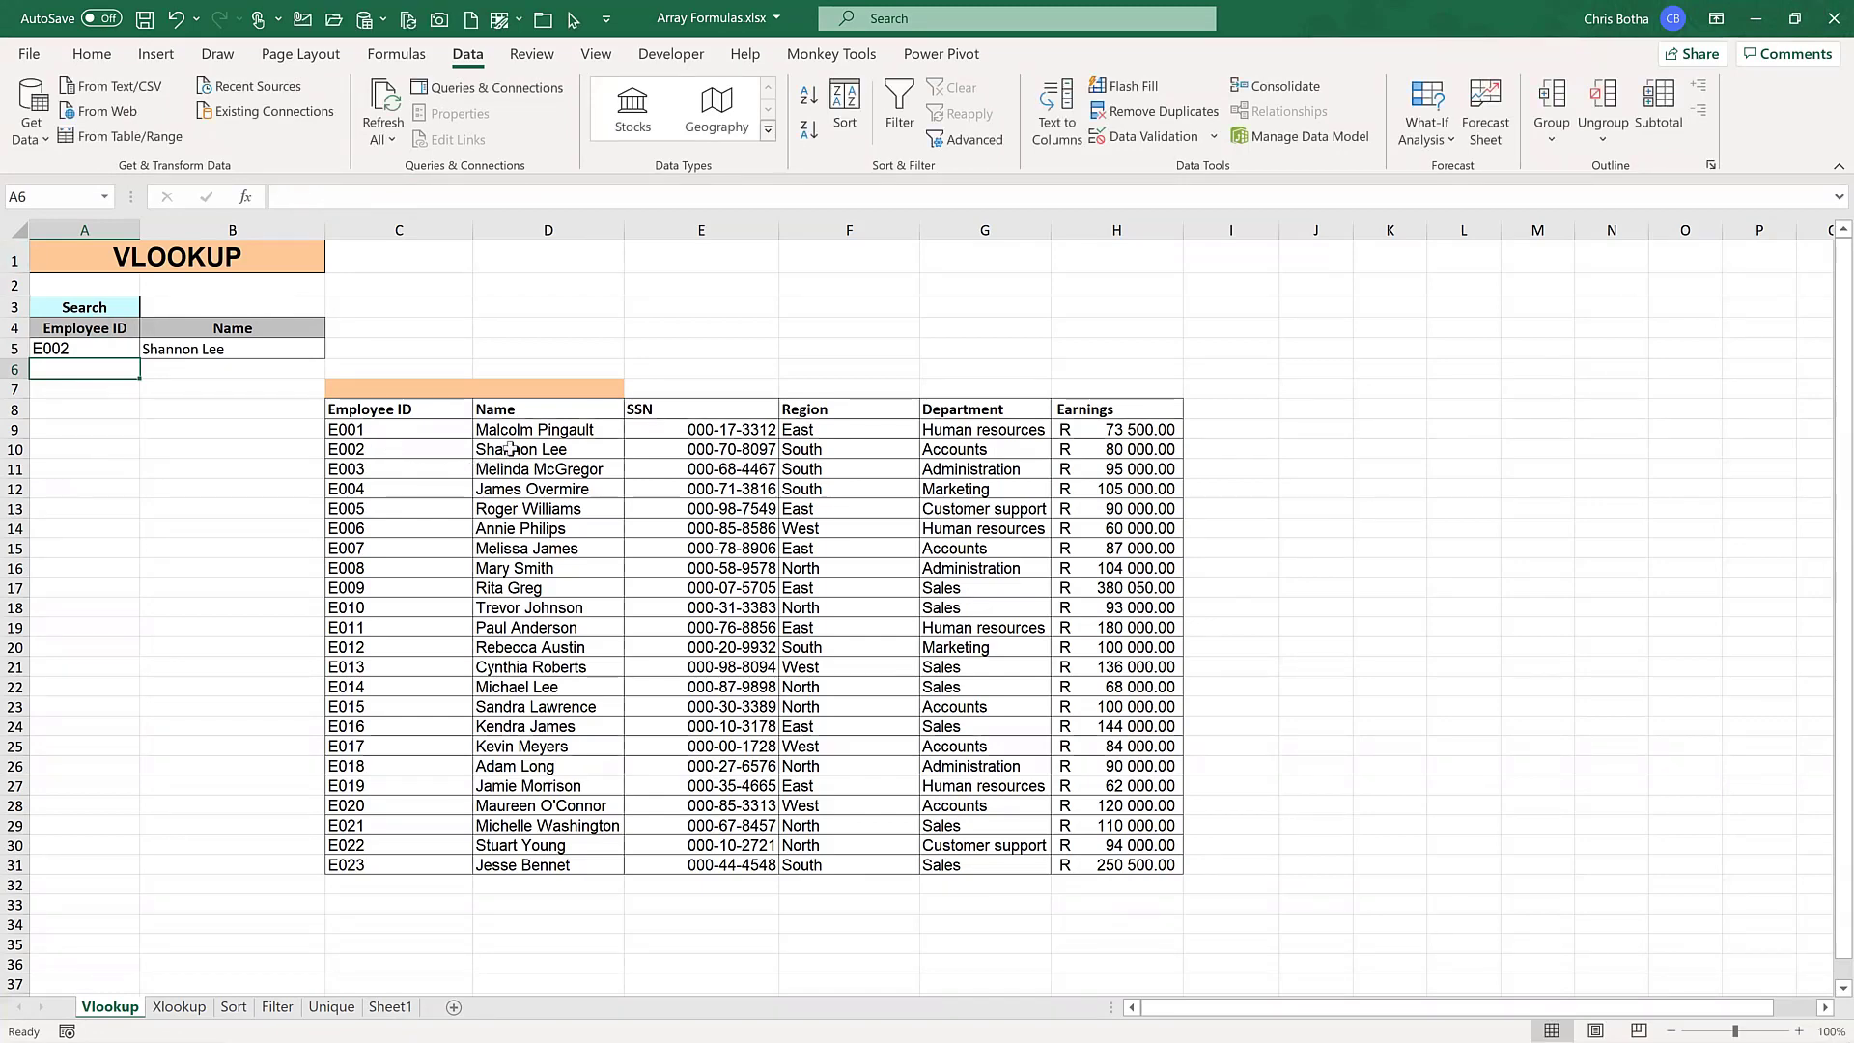
pyautogui.click(80, 346)
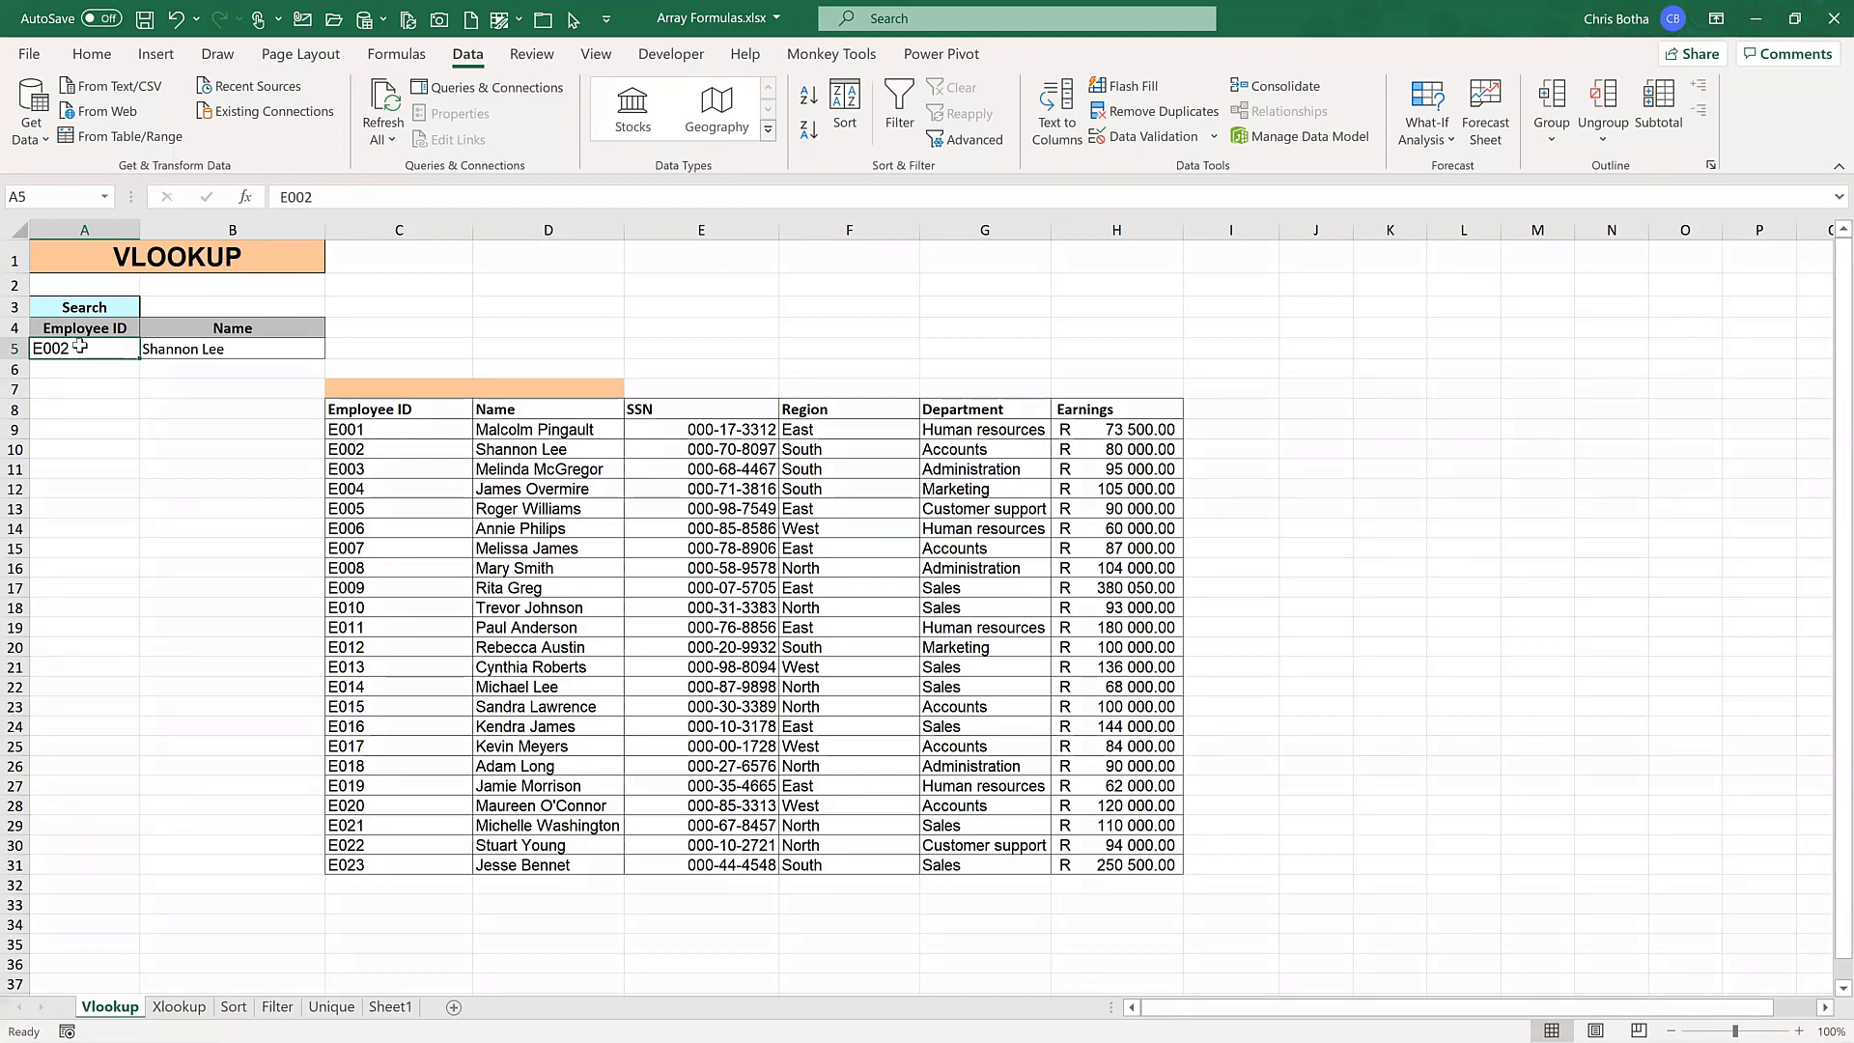
pyautogui.write('E011')
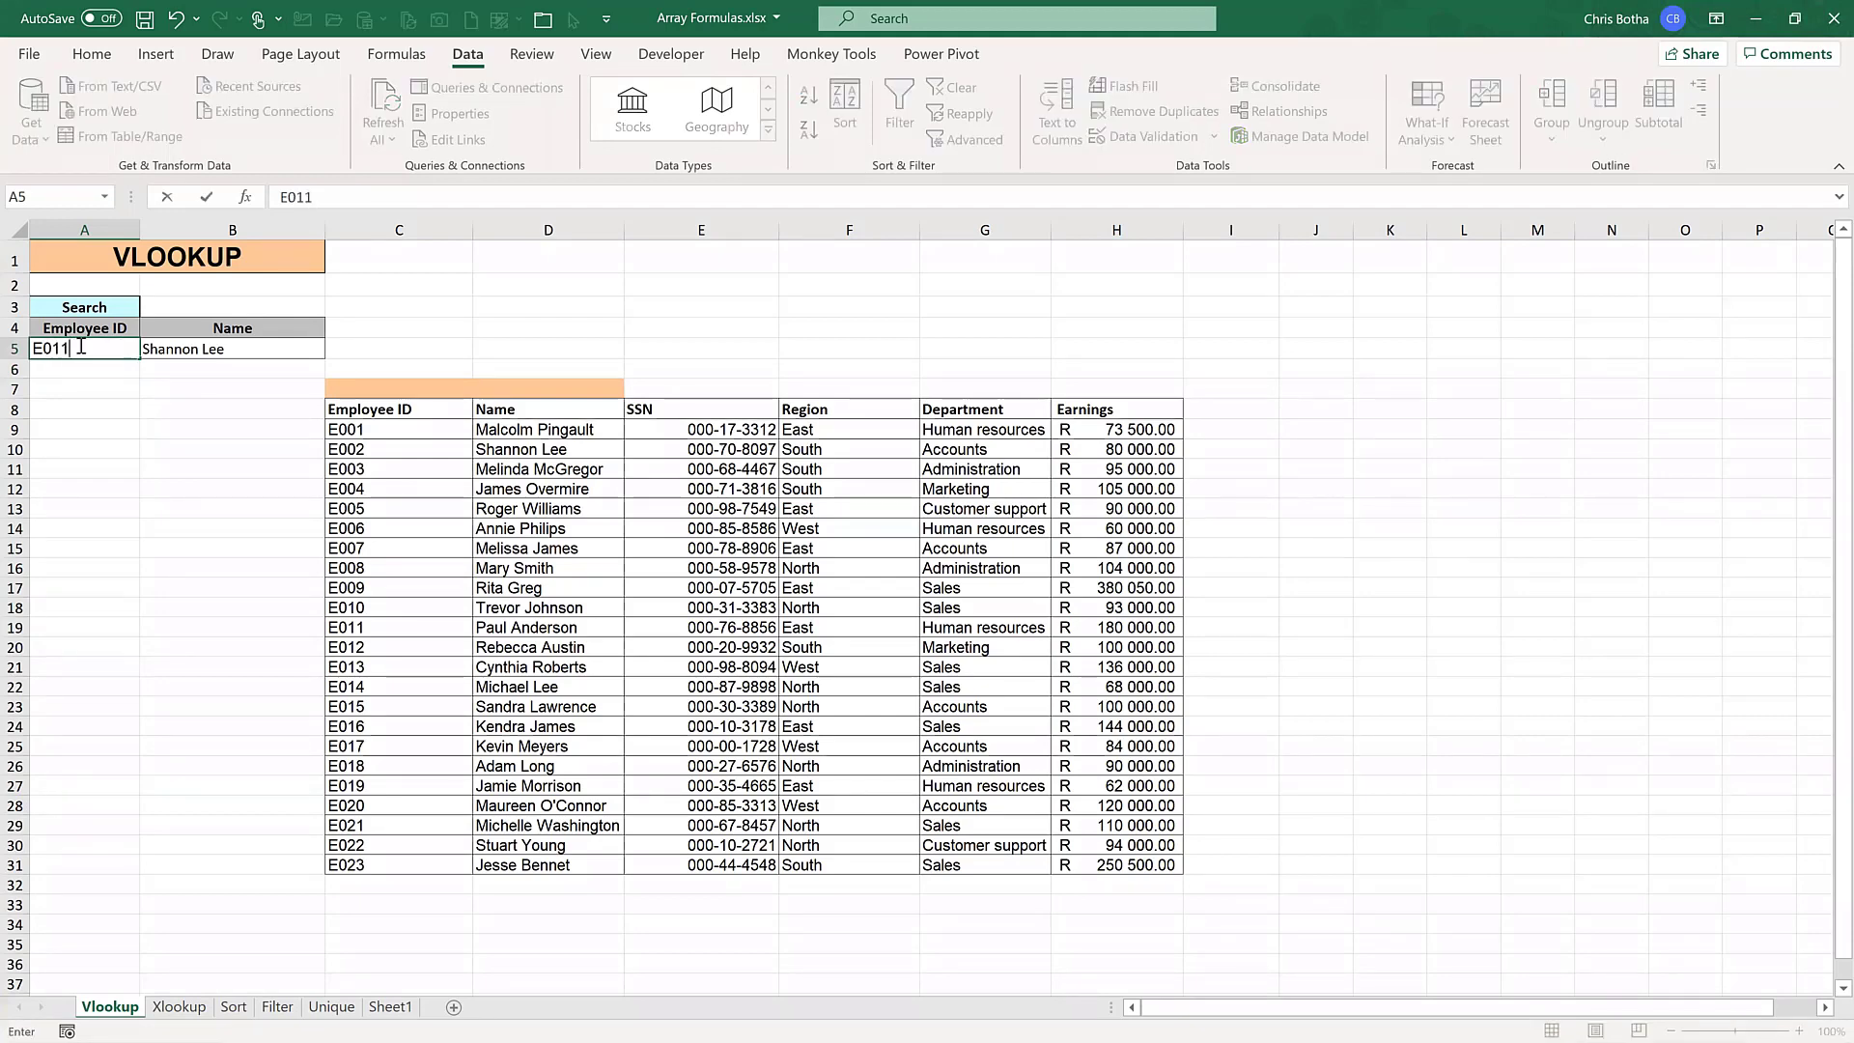
pyautogui.press('Return')
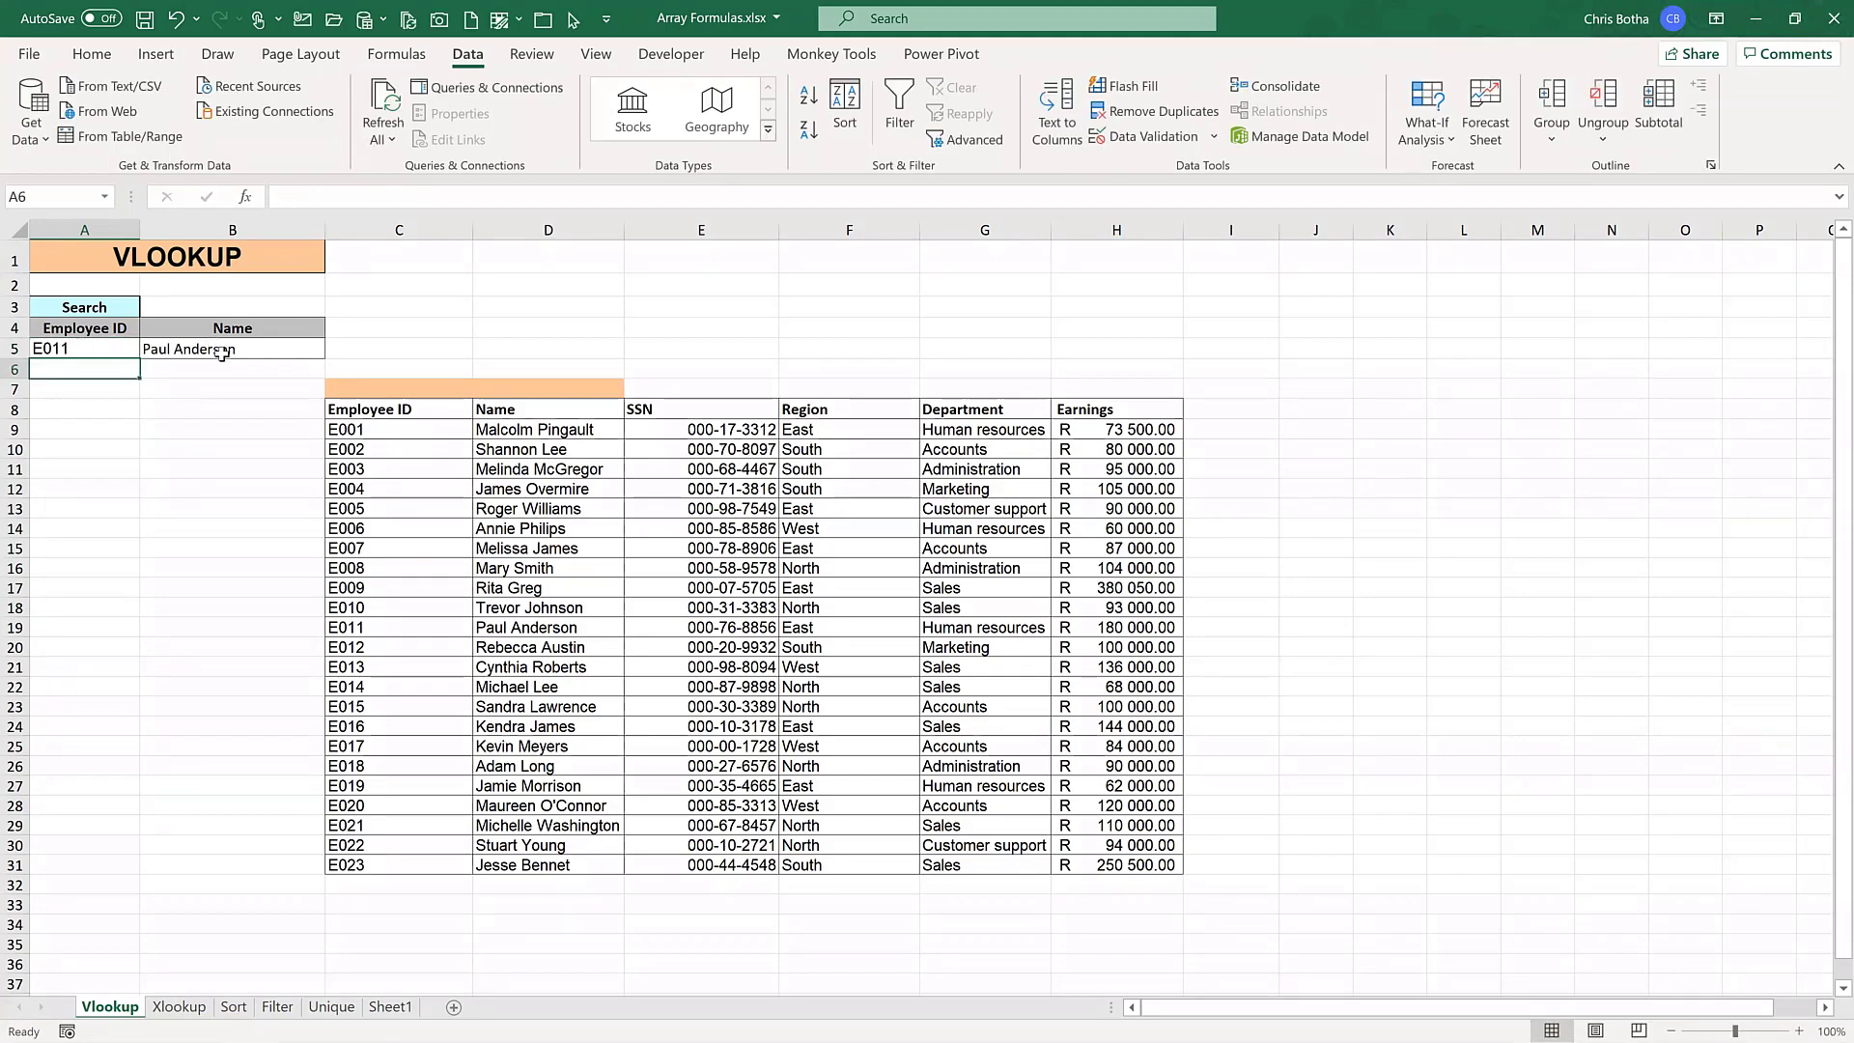
# - Review the VLOOKUP formula in B5, its lookup value in A5, and the Employee ID column it searches
pyautogui.click(222, 354)
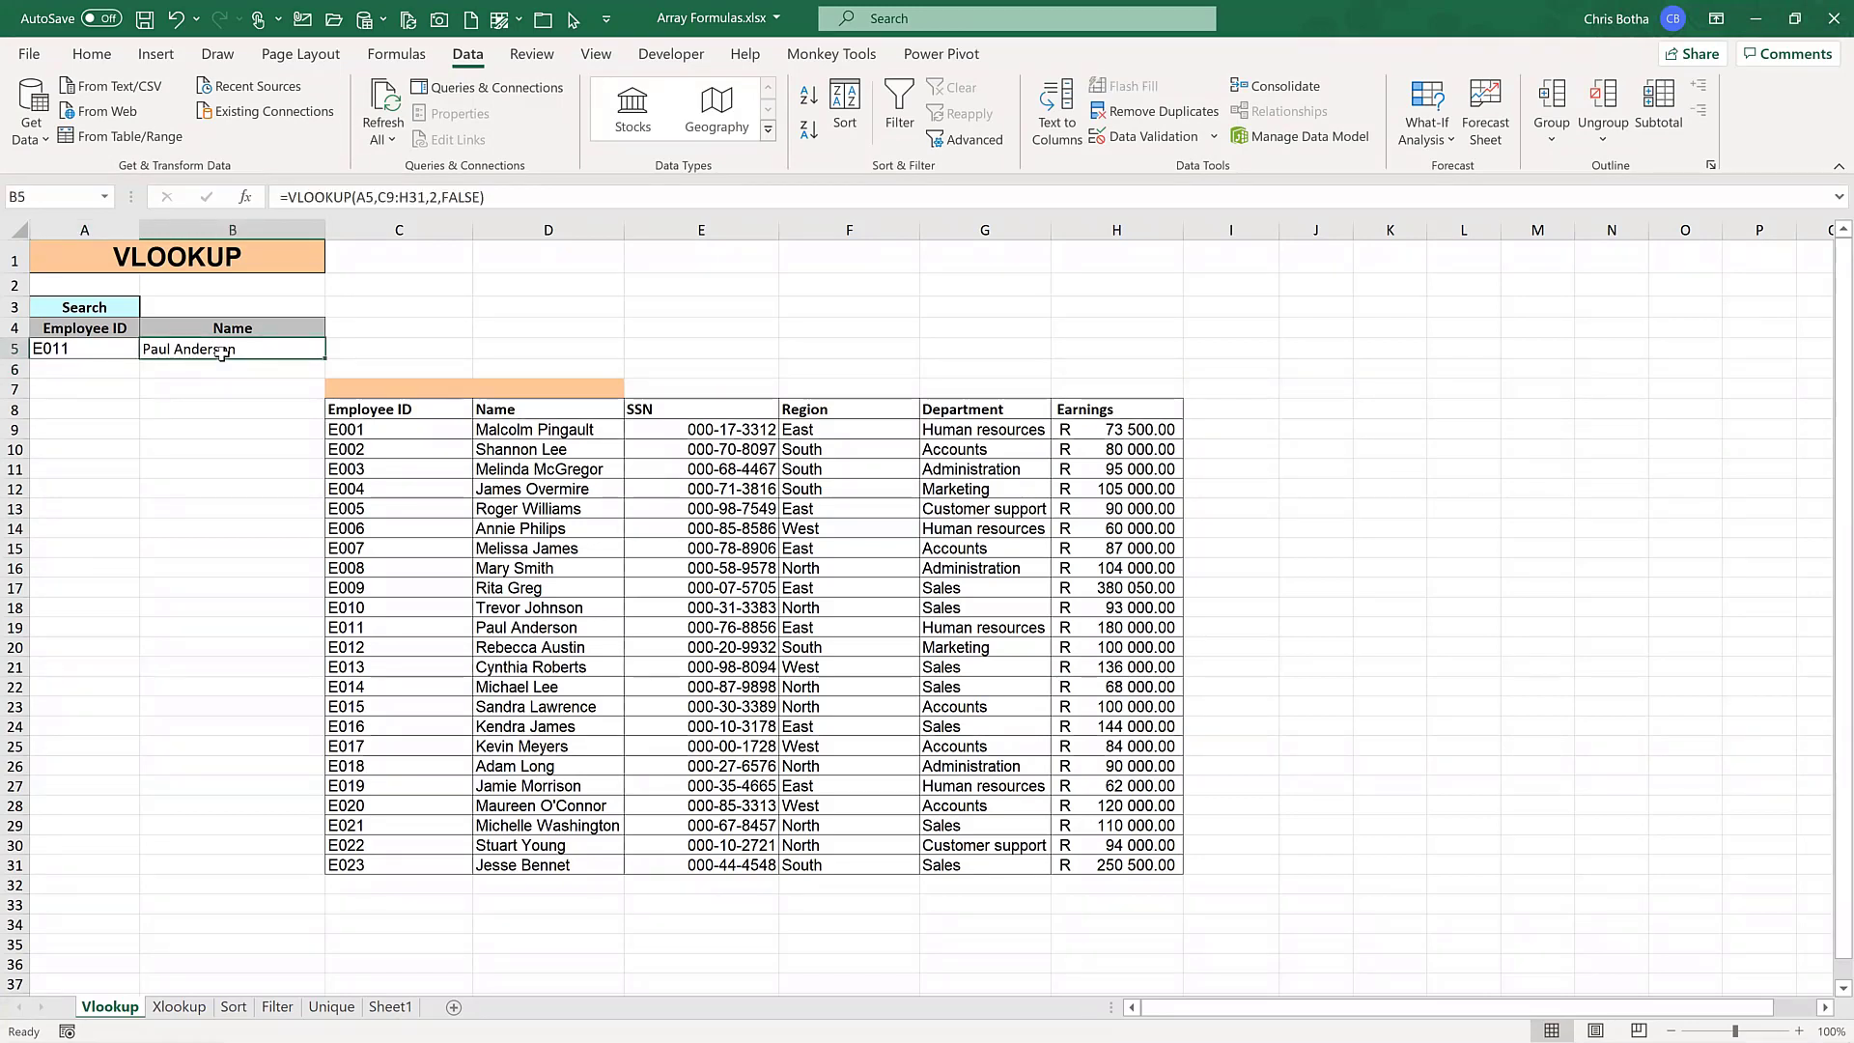
pyautogui.click(106, 349)
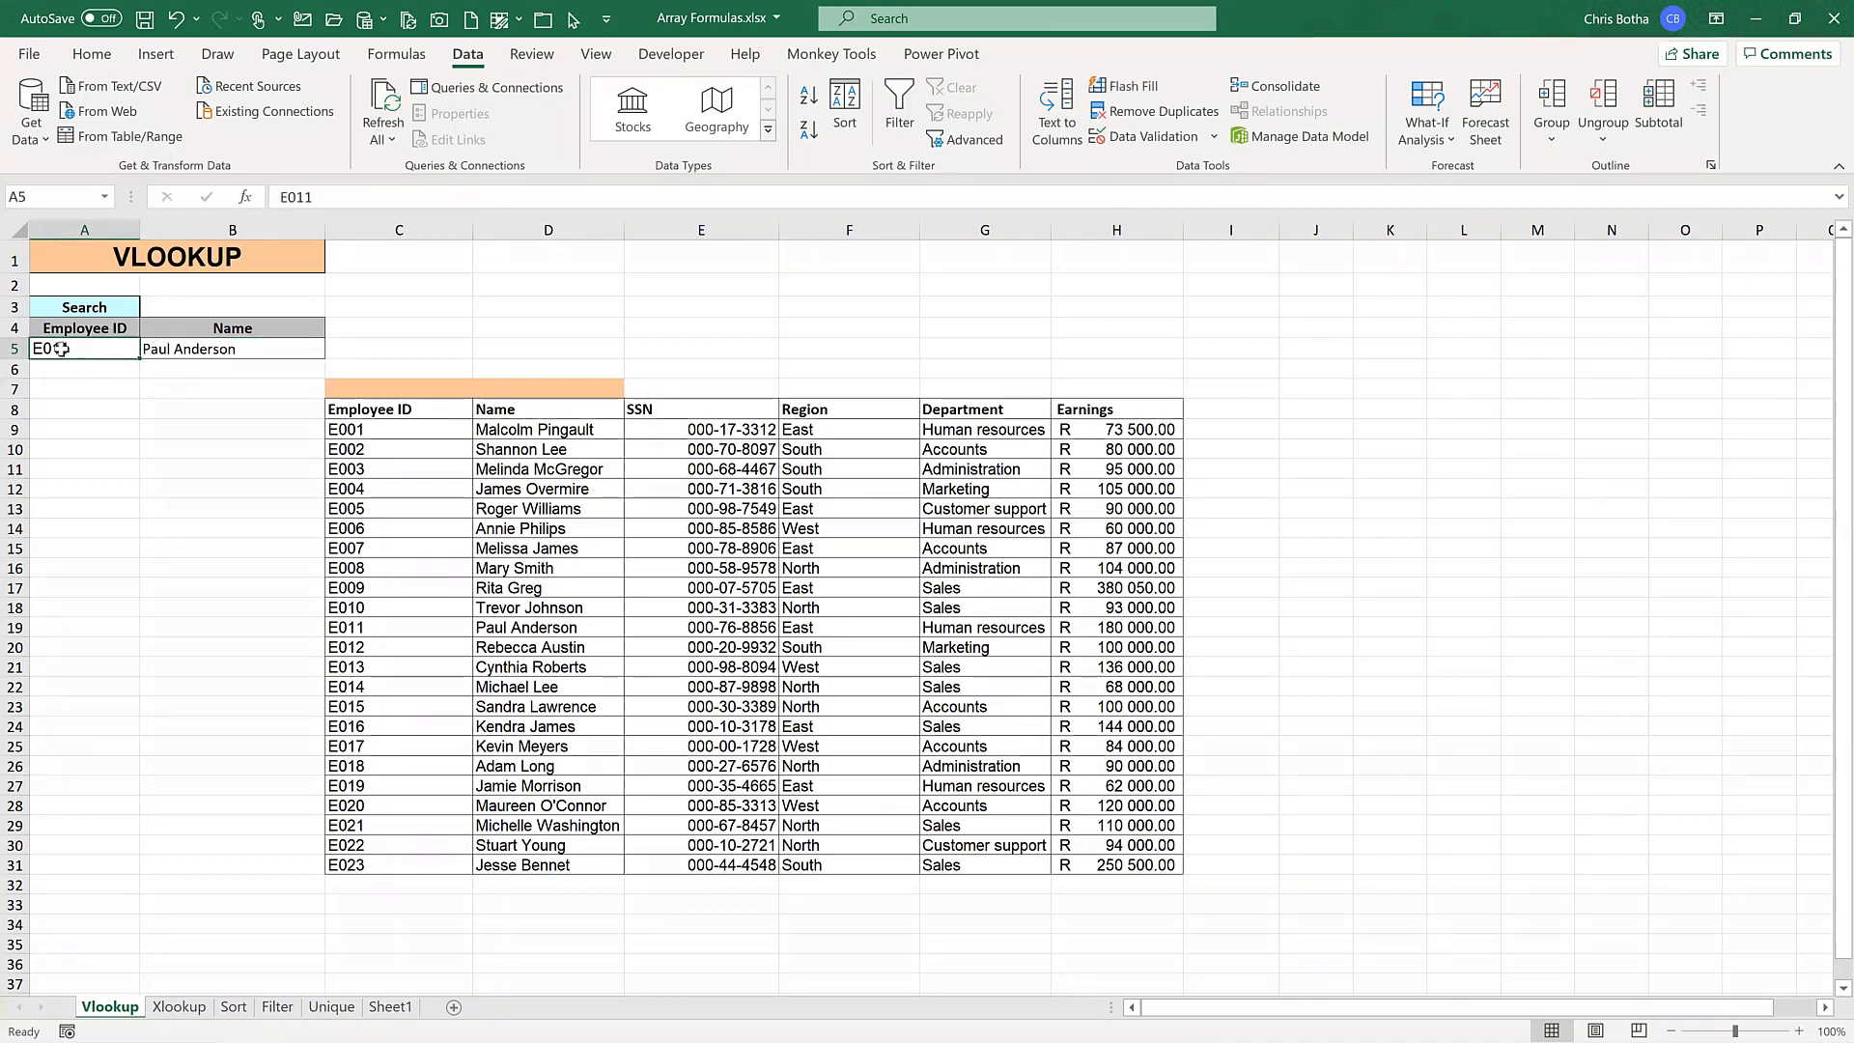
pyautogui.moveTo(371, 430); pyautogui.dragTo(362, 861)
pyautogui.click(376, 412)
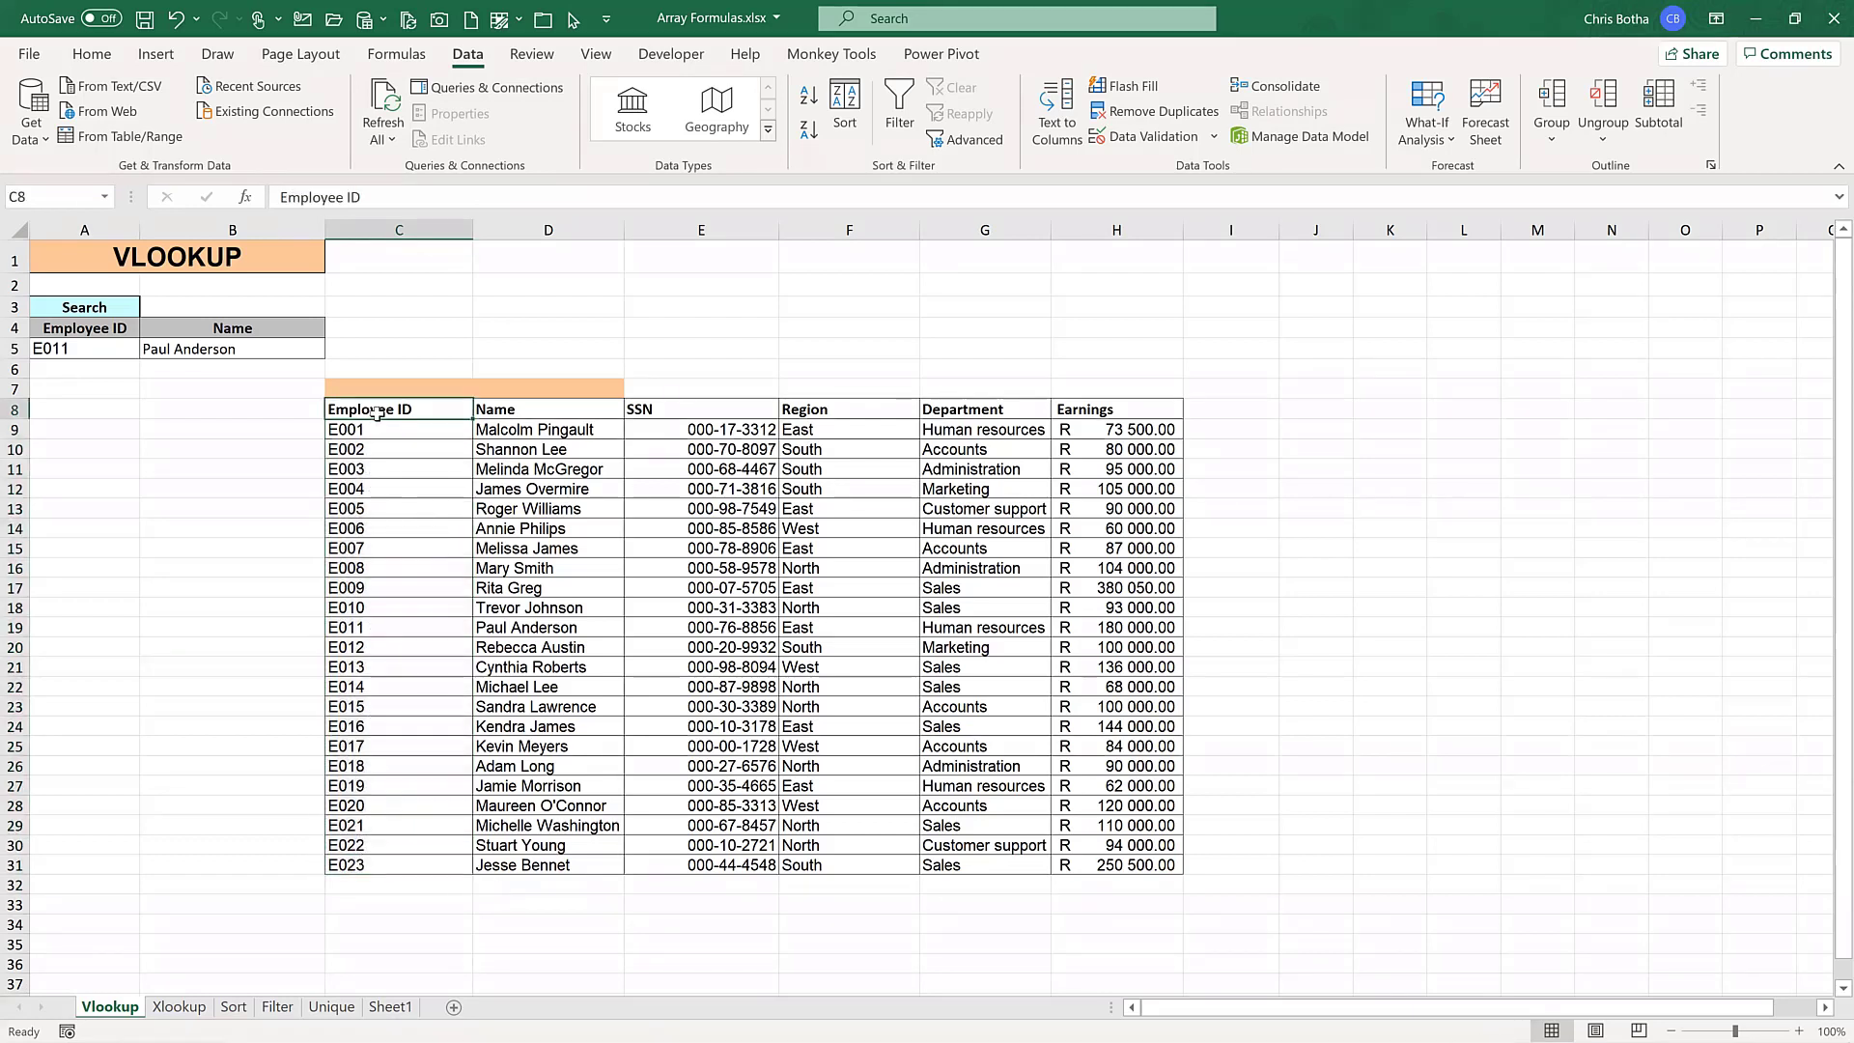
# - Examine the table's Region, Name and Employee ID columns and the table array used by the VLOOKUP formula in B5
pyautogui.click(800, 412)
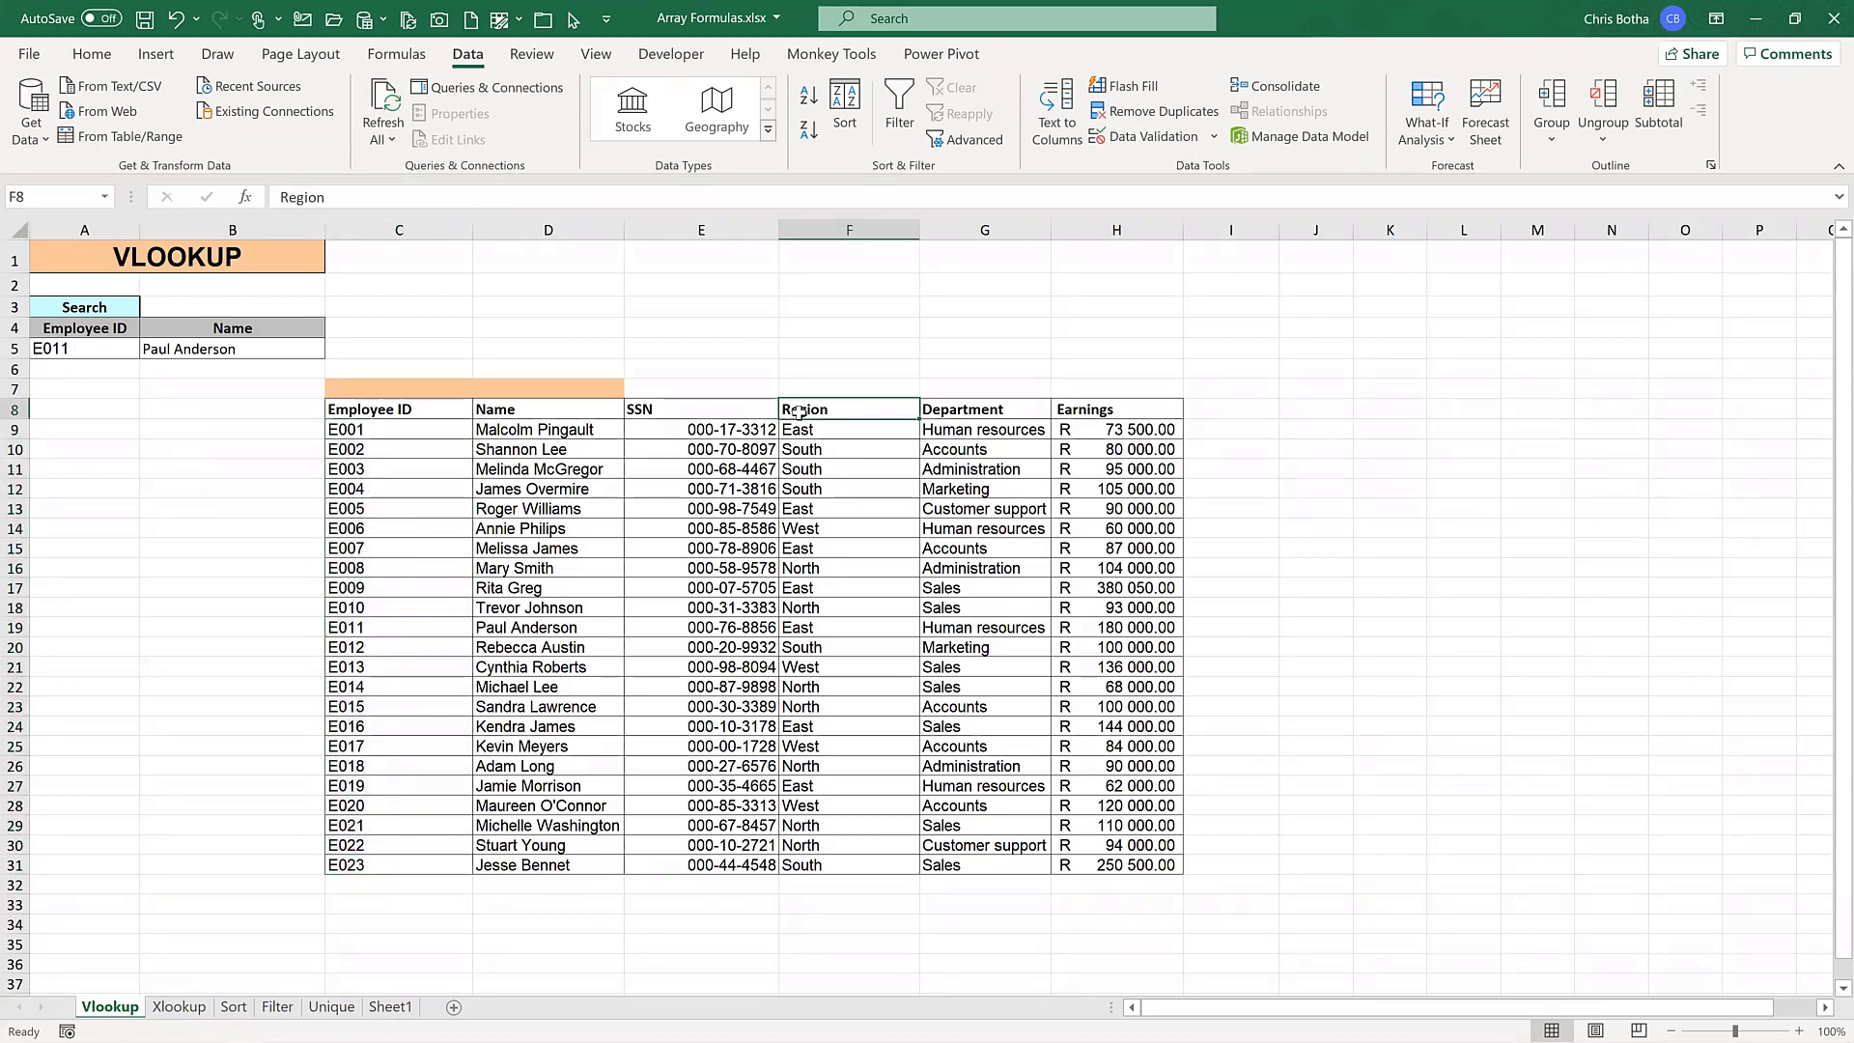
pyautogui.moveTo(813, 431); pyautogui.dragTo(821, 869)
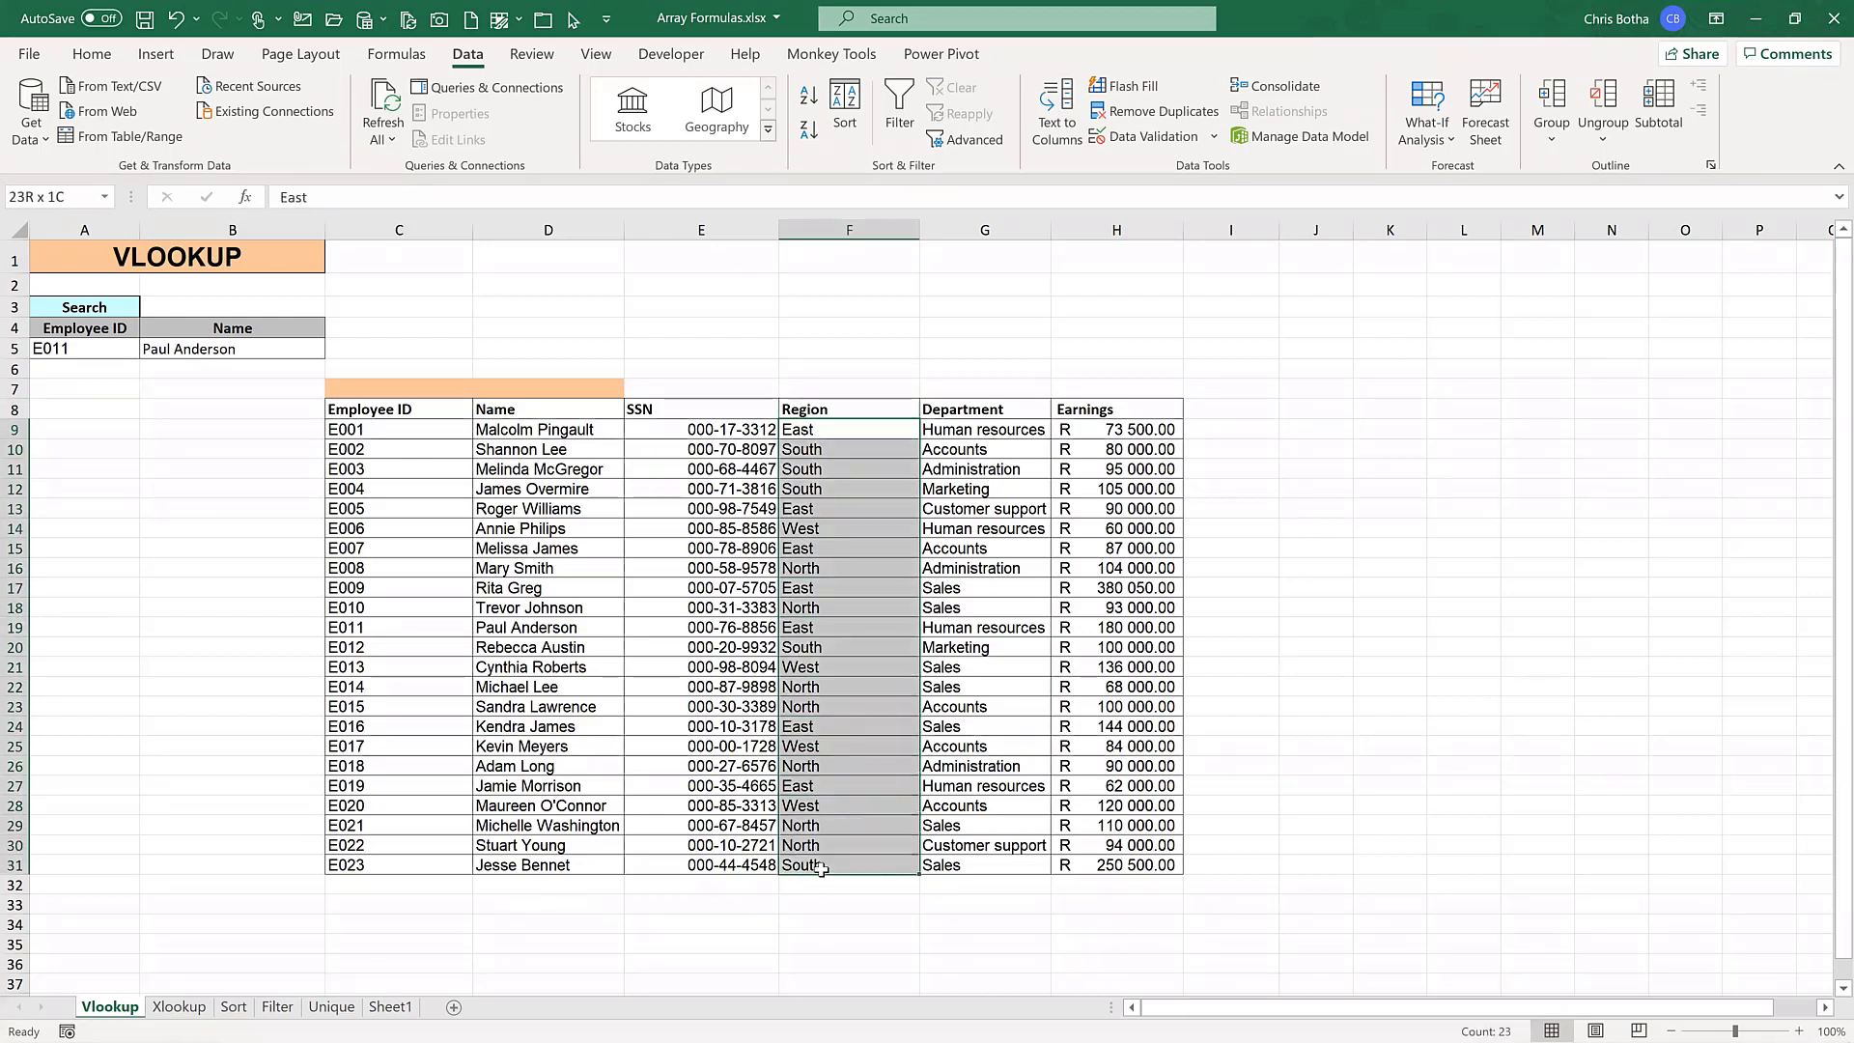
pyautogui.click(514, 469)
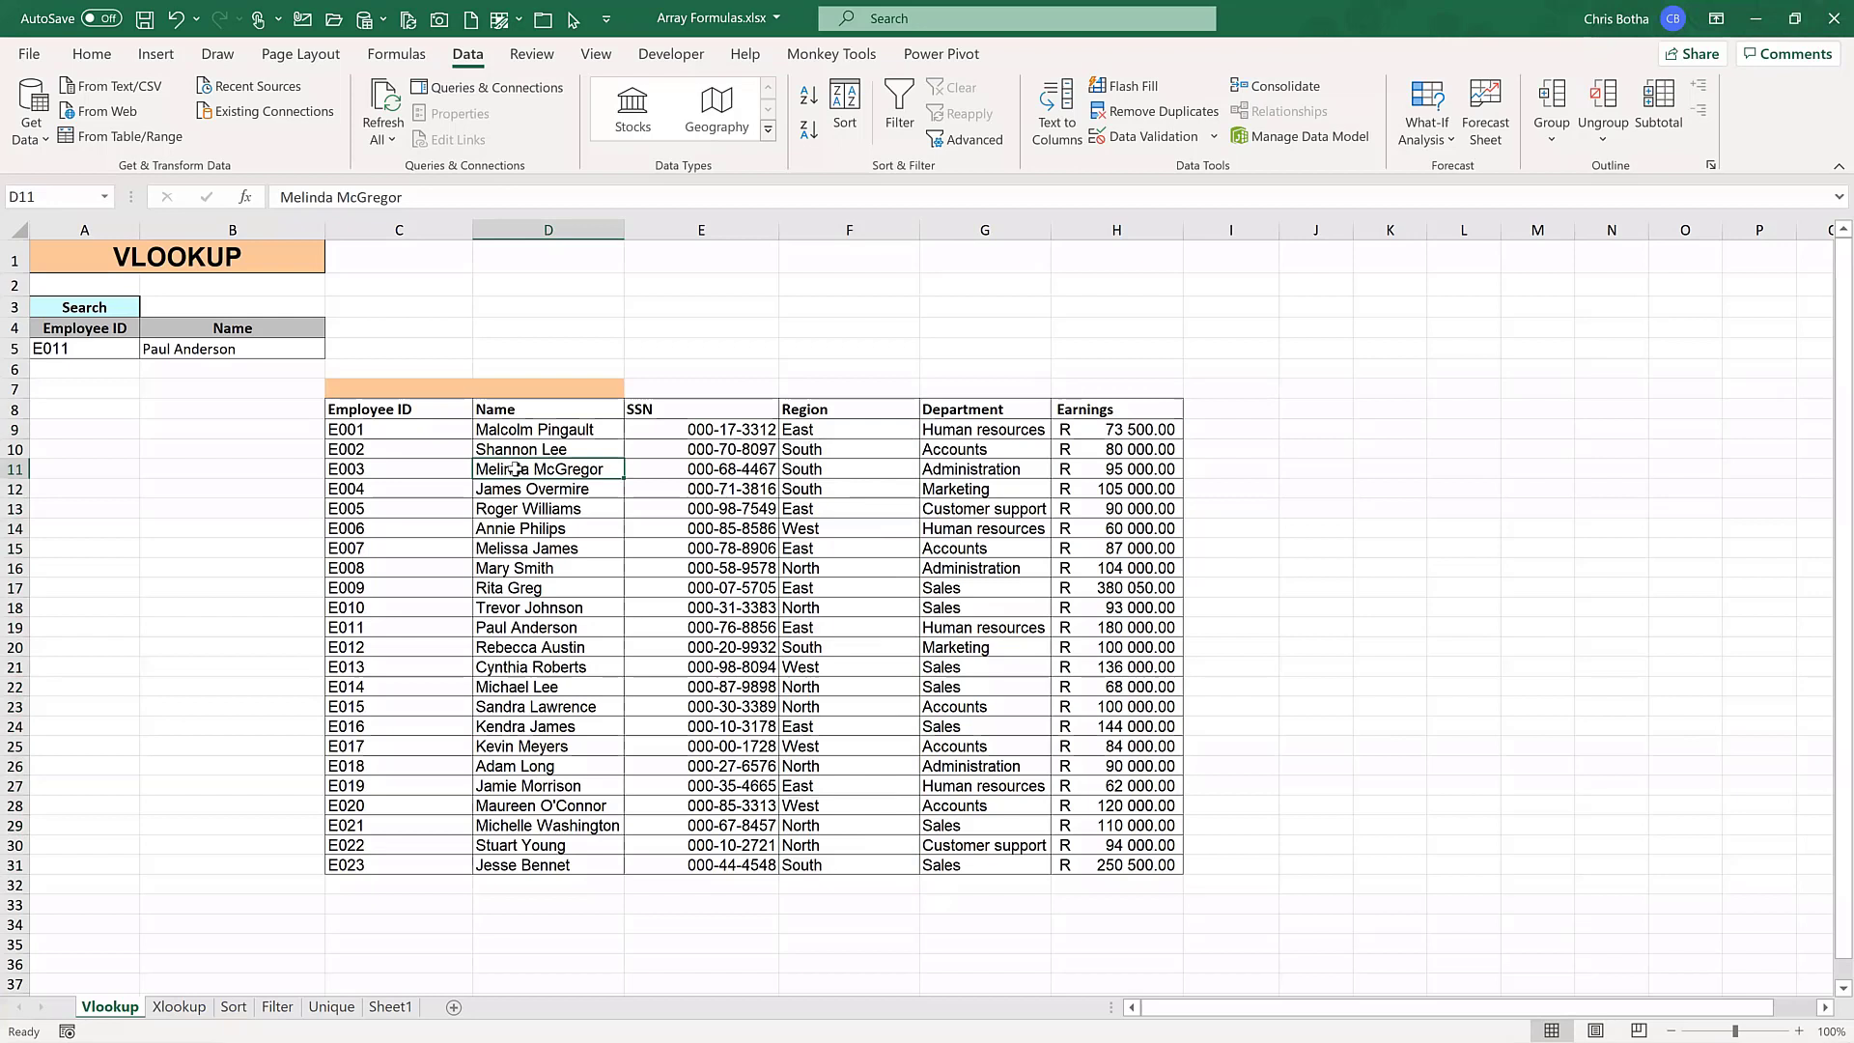
pyautogui.click(360, 431)
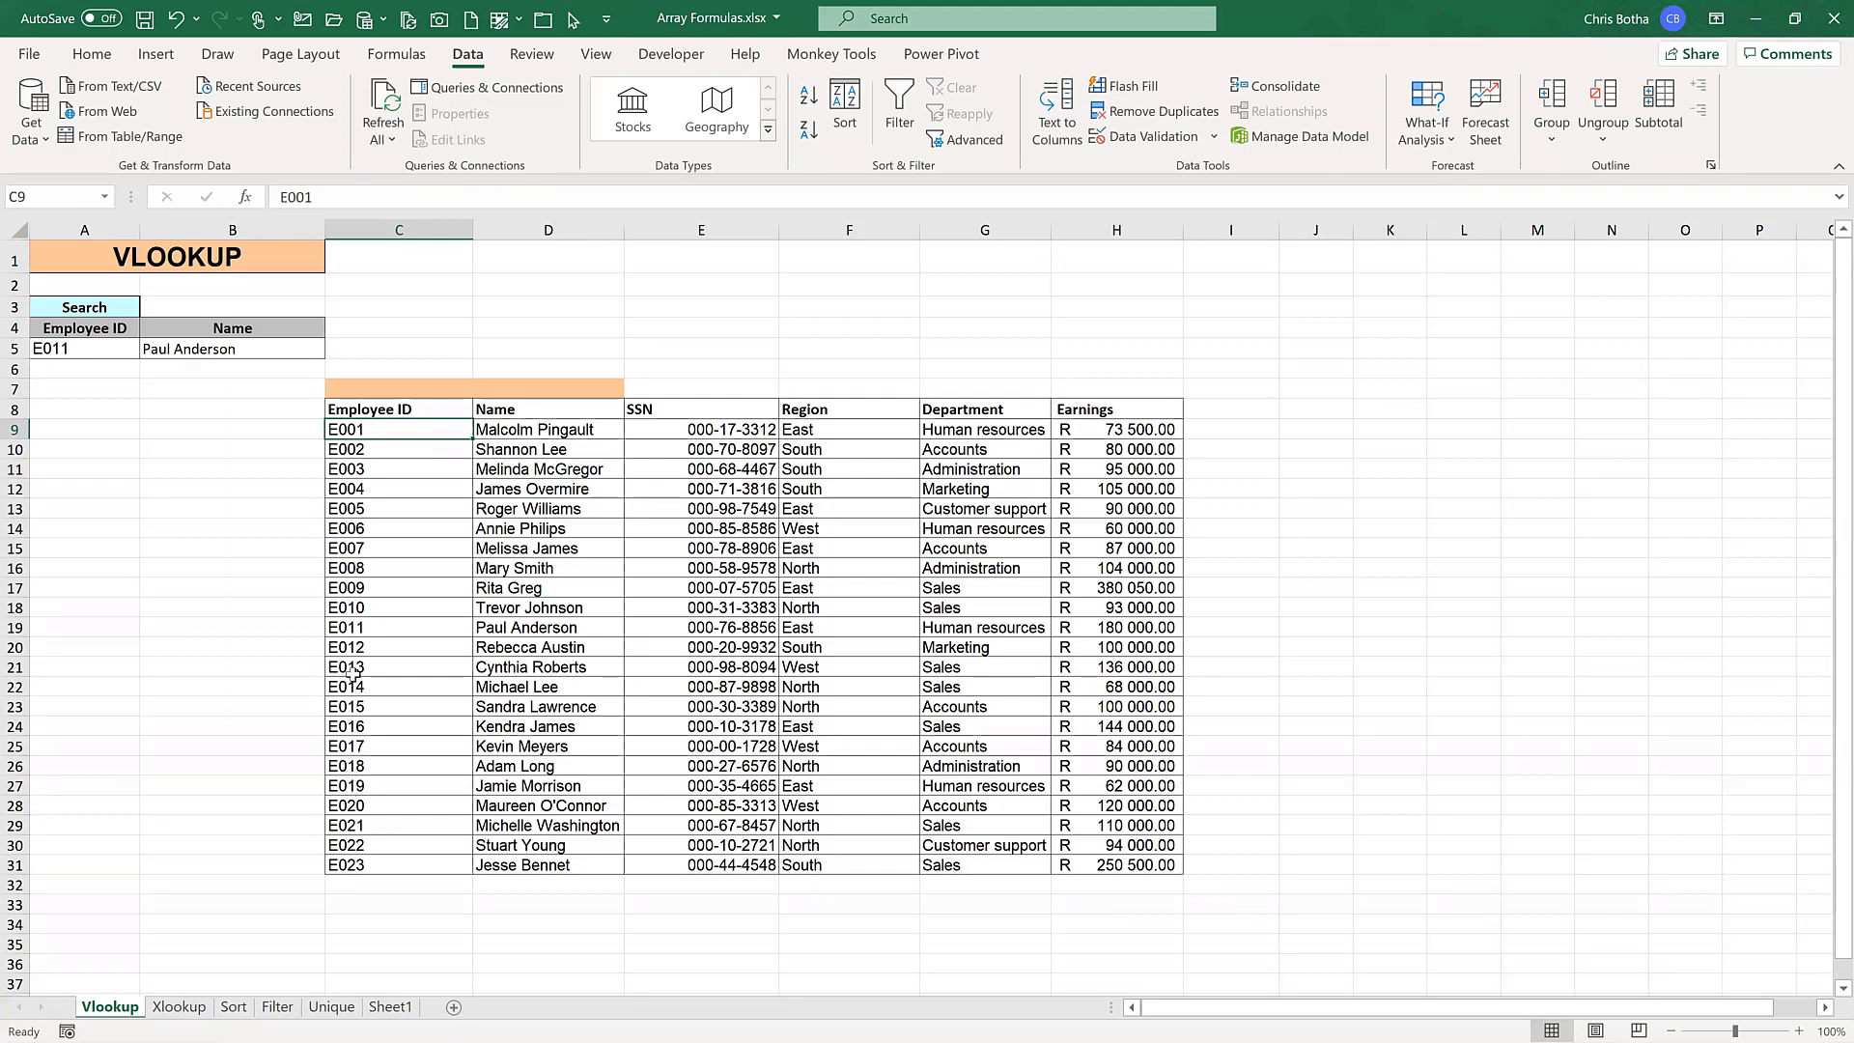
pyautogui.click(266, 352)
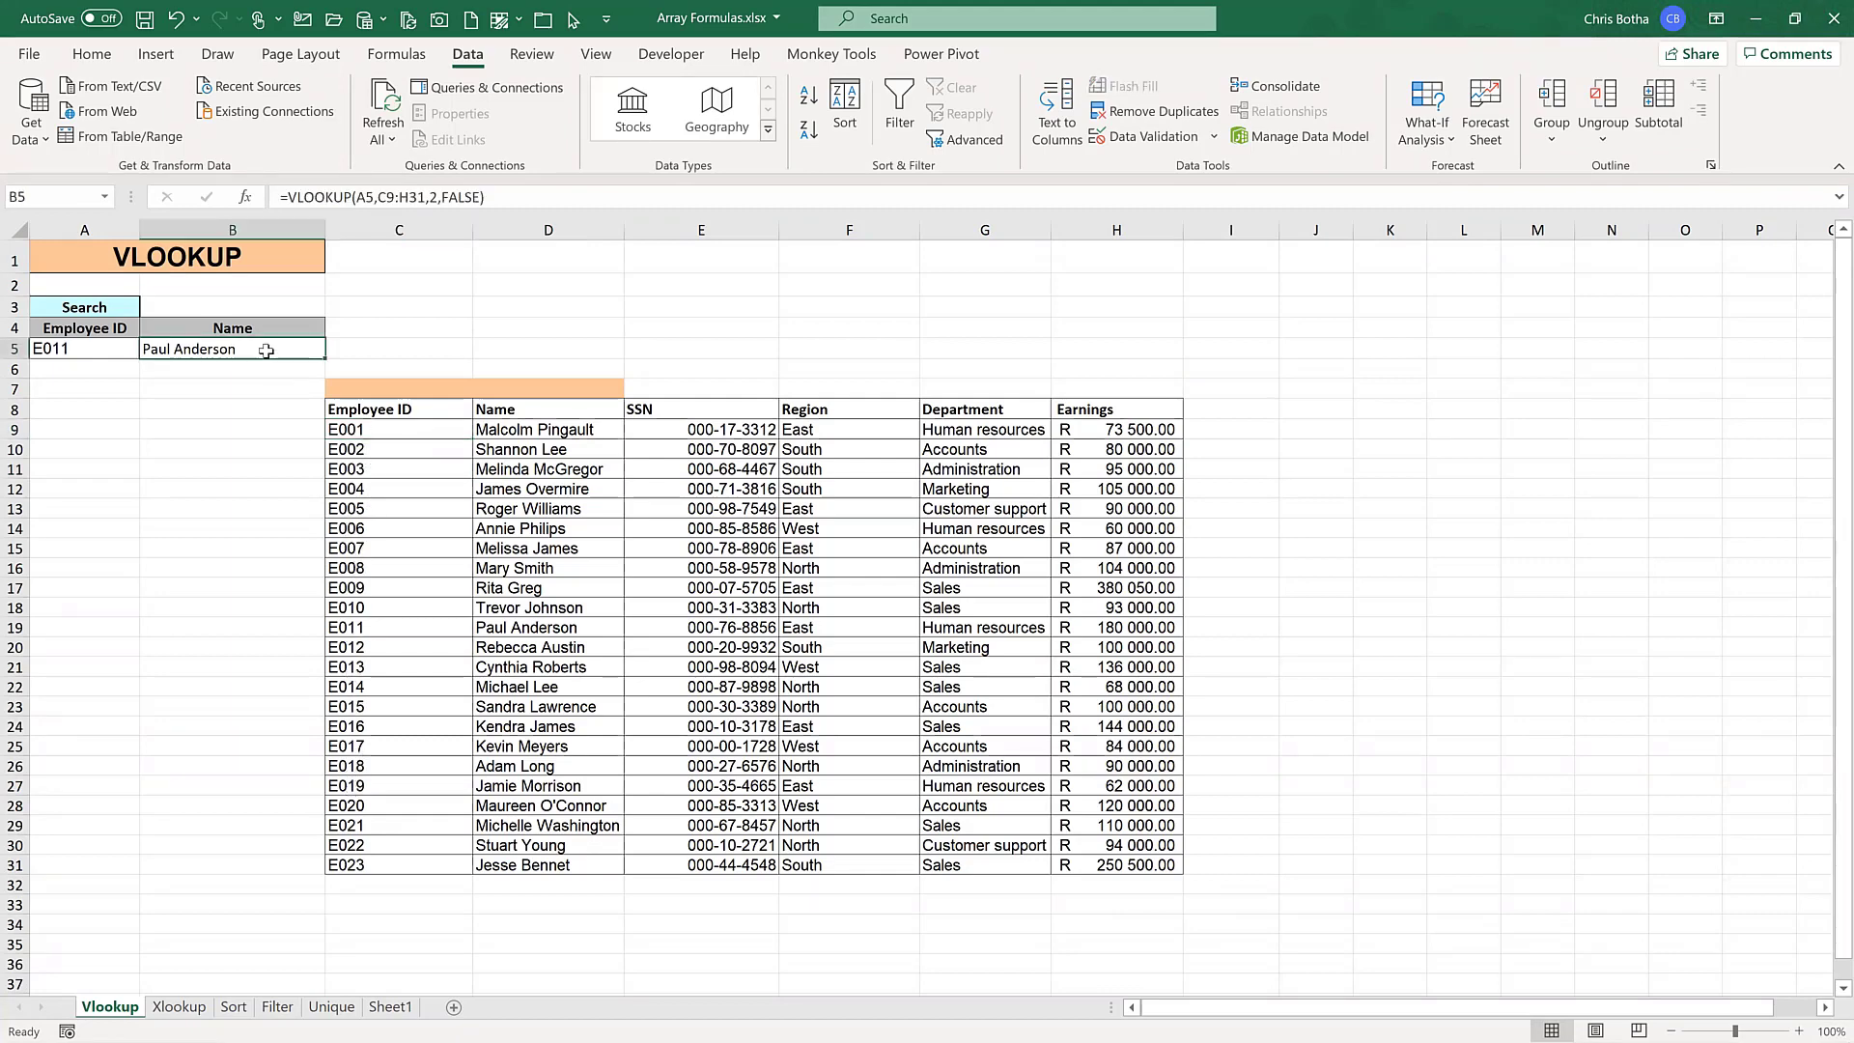
pyautogui.doubleClick(267, 351)
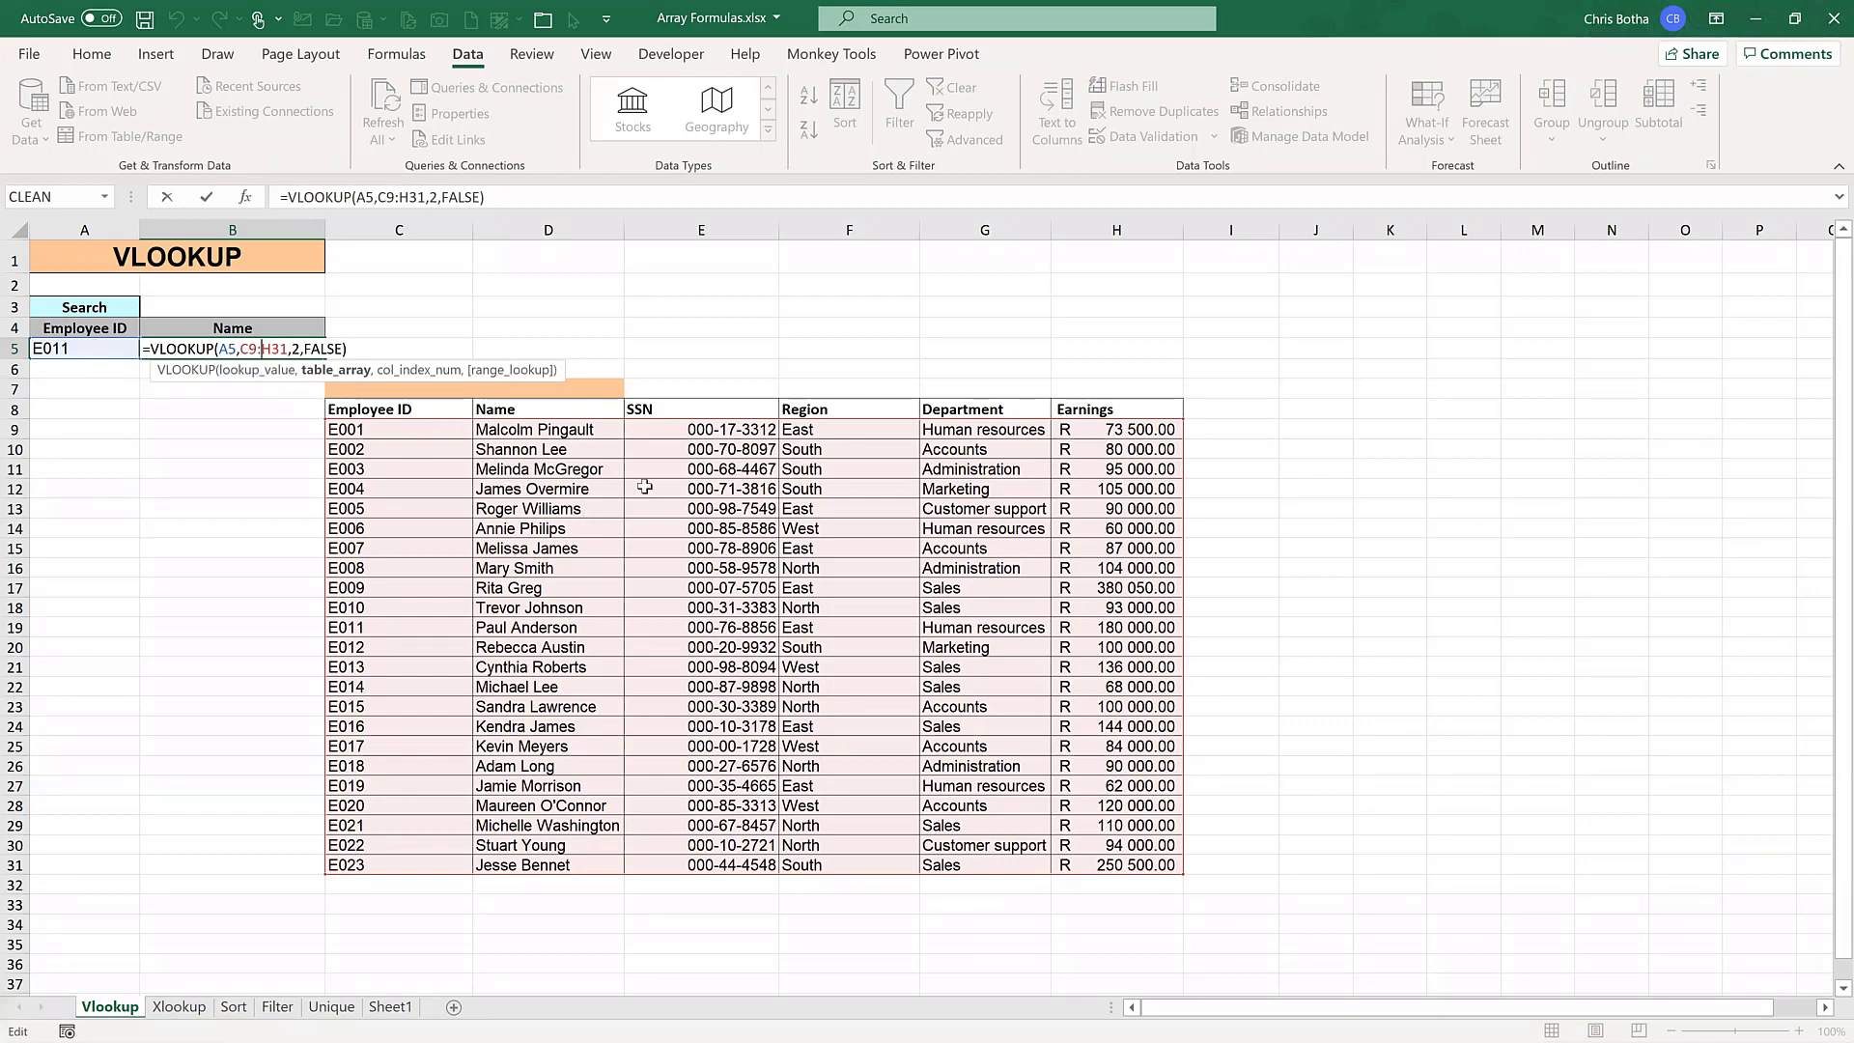
pyautogui.click(410, 322)
pyautogui.press('Escape')
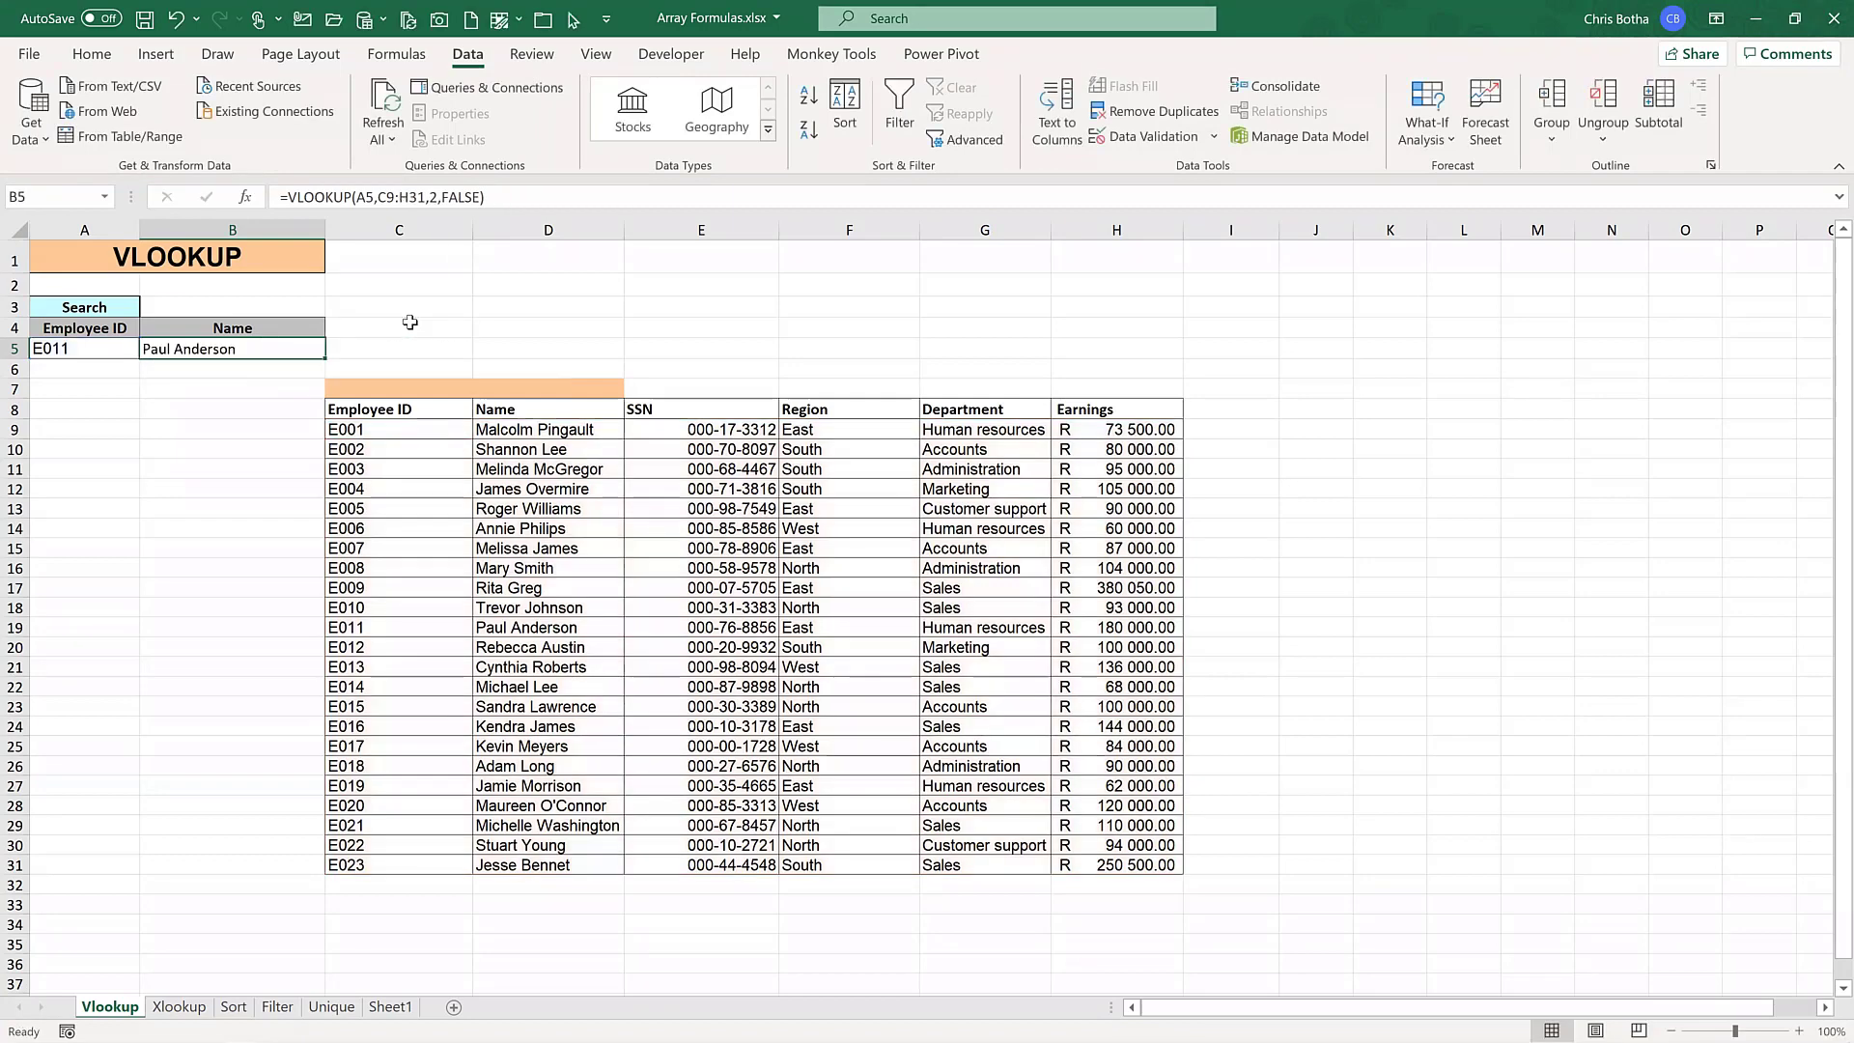
# - Insert an empty column before the SSN column of the employee table
pyautogui.click(654, 228)
pyautogui.rightClick(657, 230)
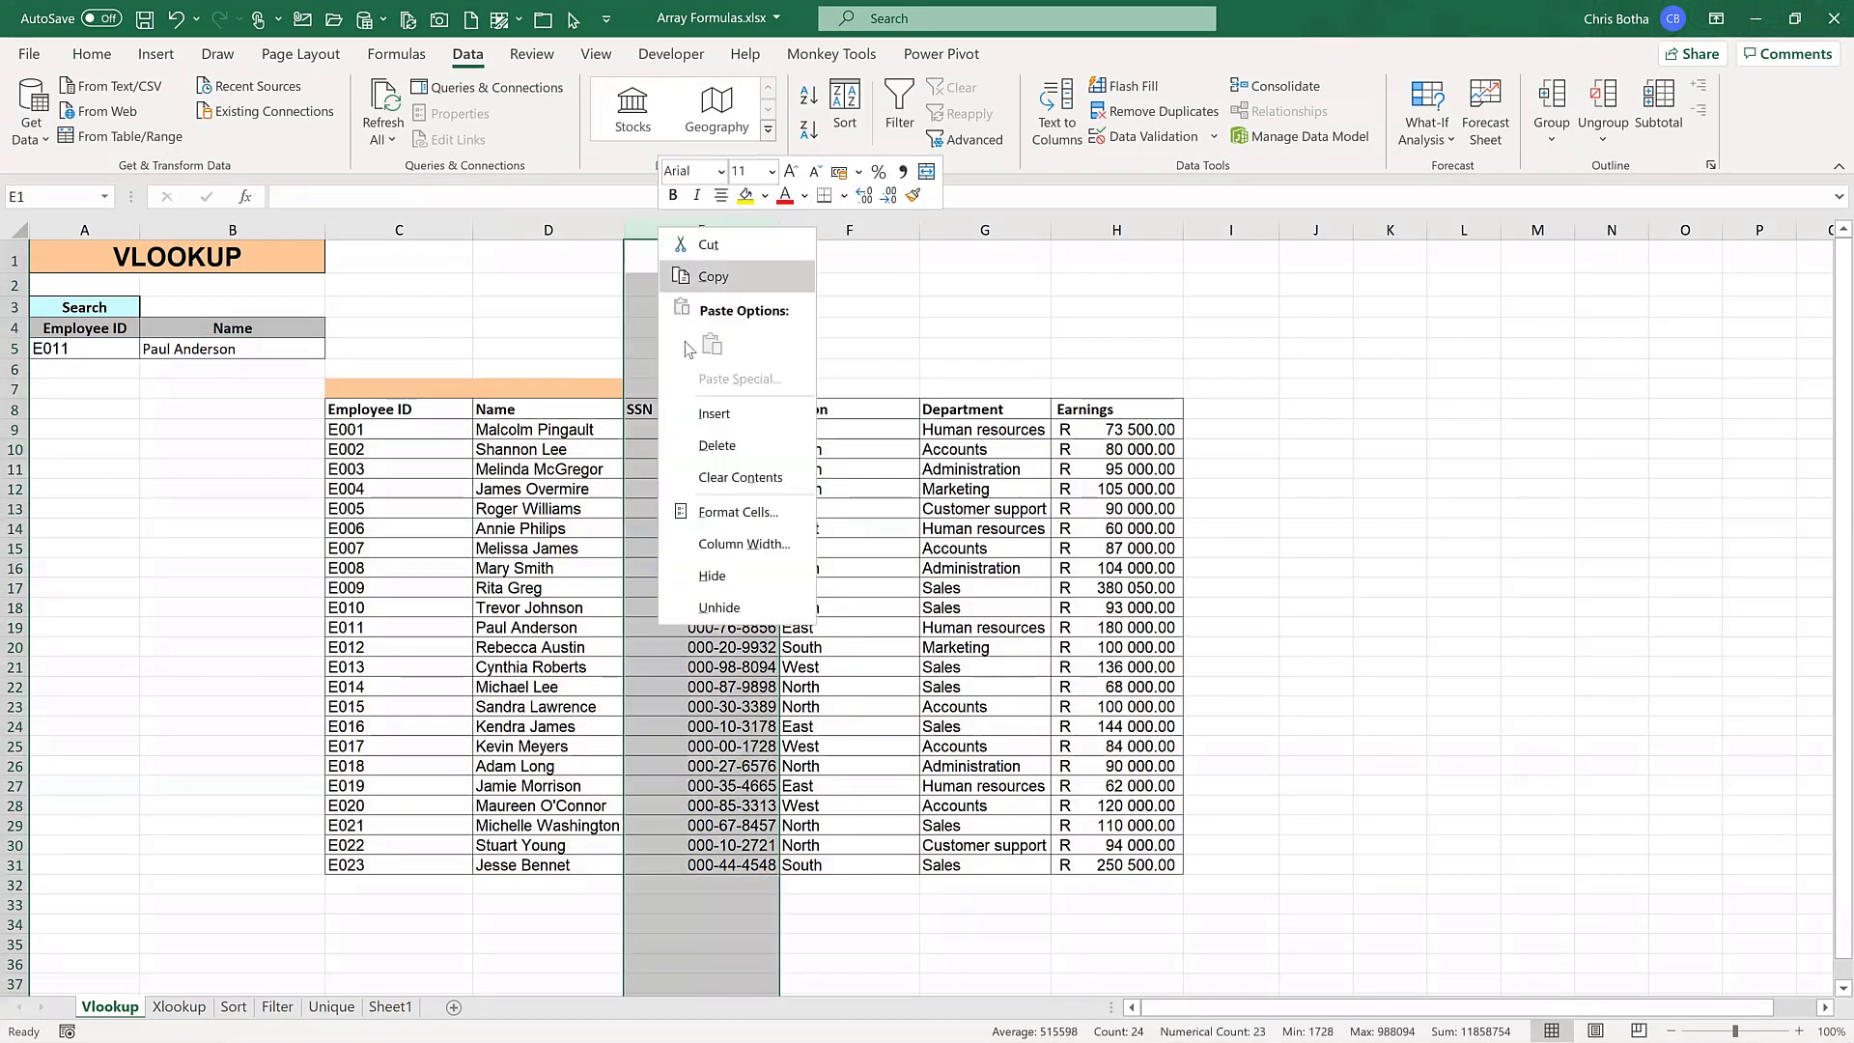
pyautogui.click(728, 415)
pyautogui.click(710, 468)
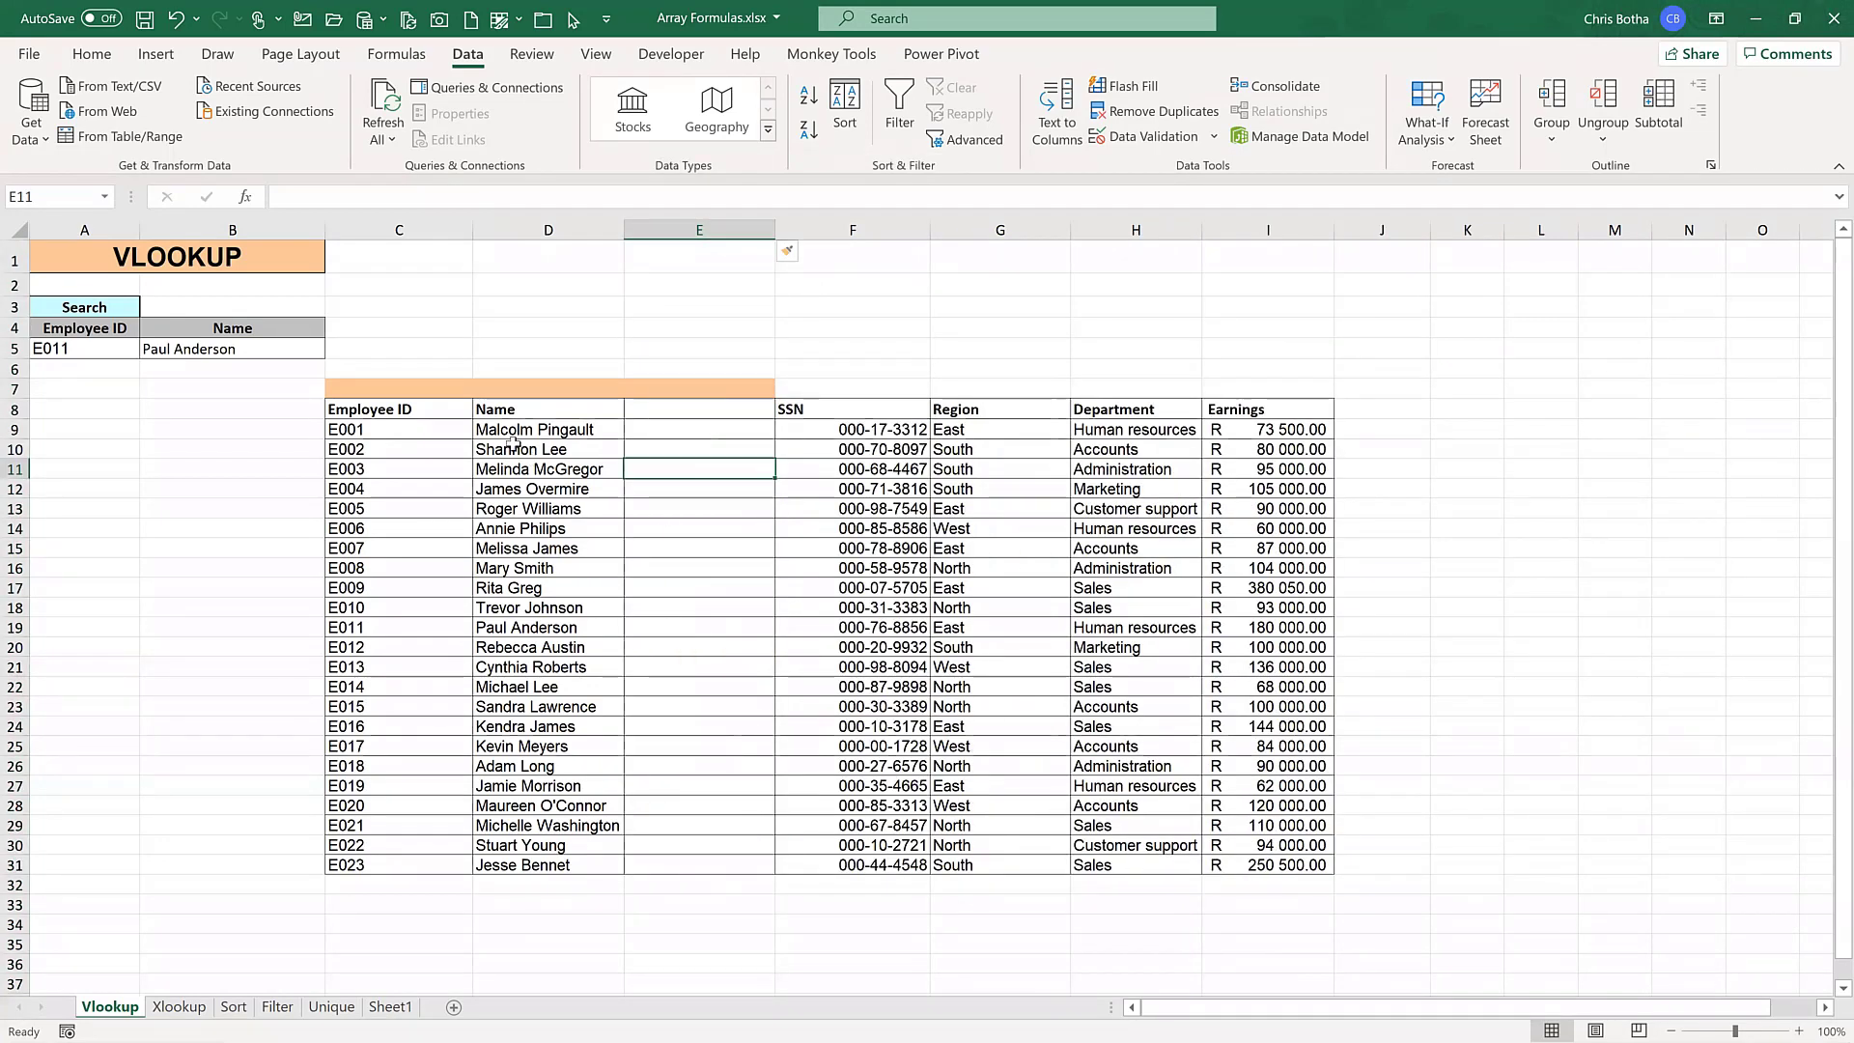
# - Insert an empty column between the Employee ID and Name columns
pyautogui.click(512, 444)
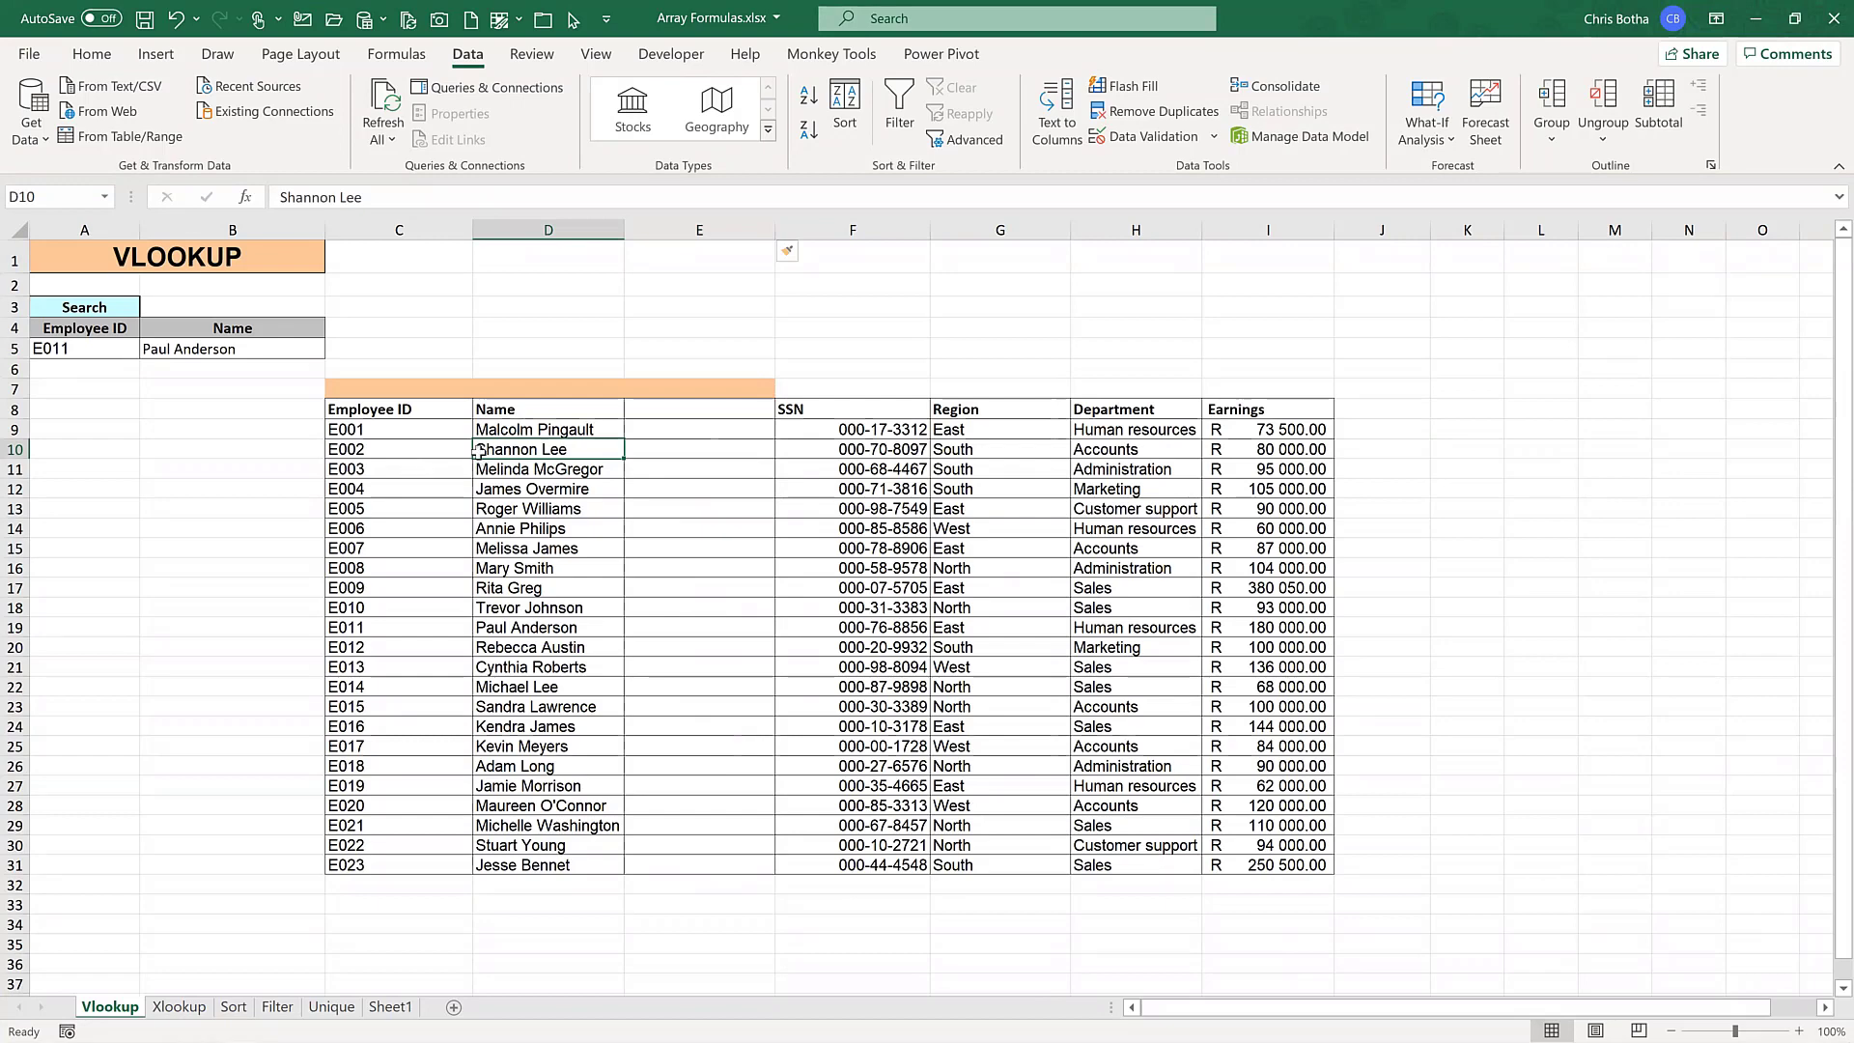
pyautogui.click(494, 230)
pyautogui.rightClick(494, 229)
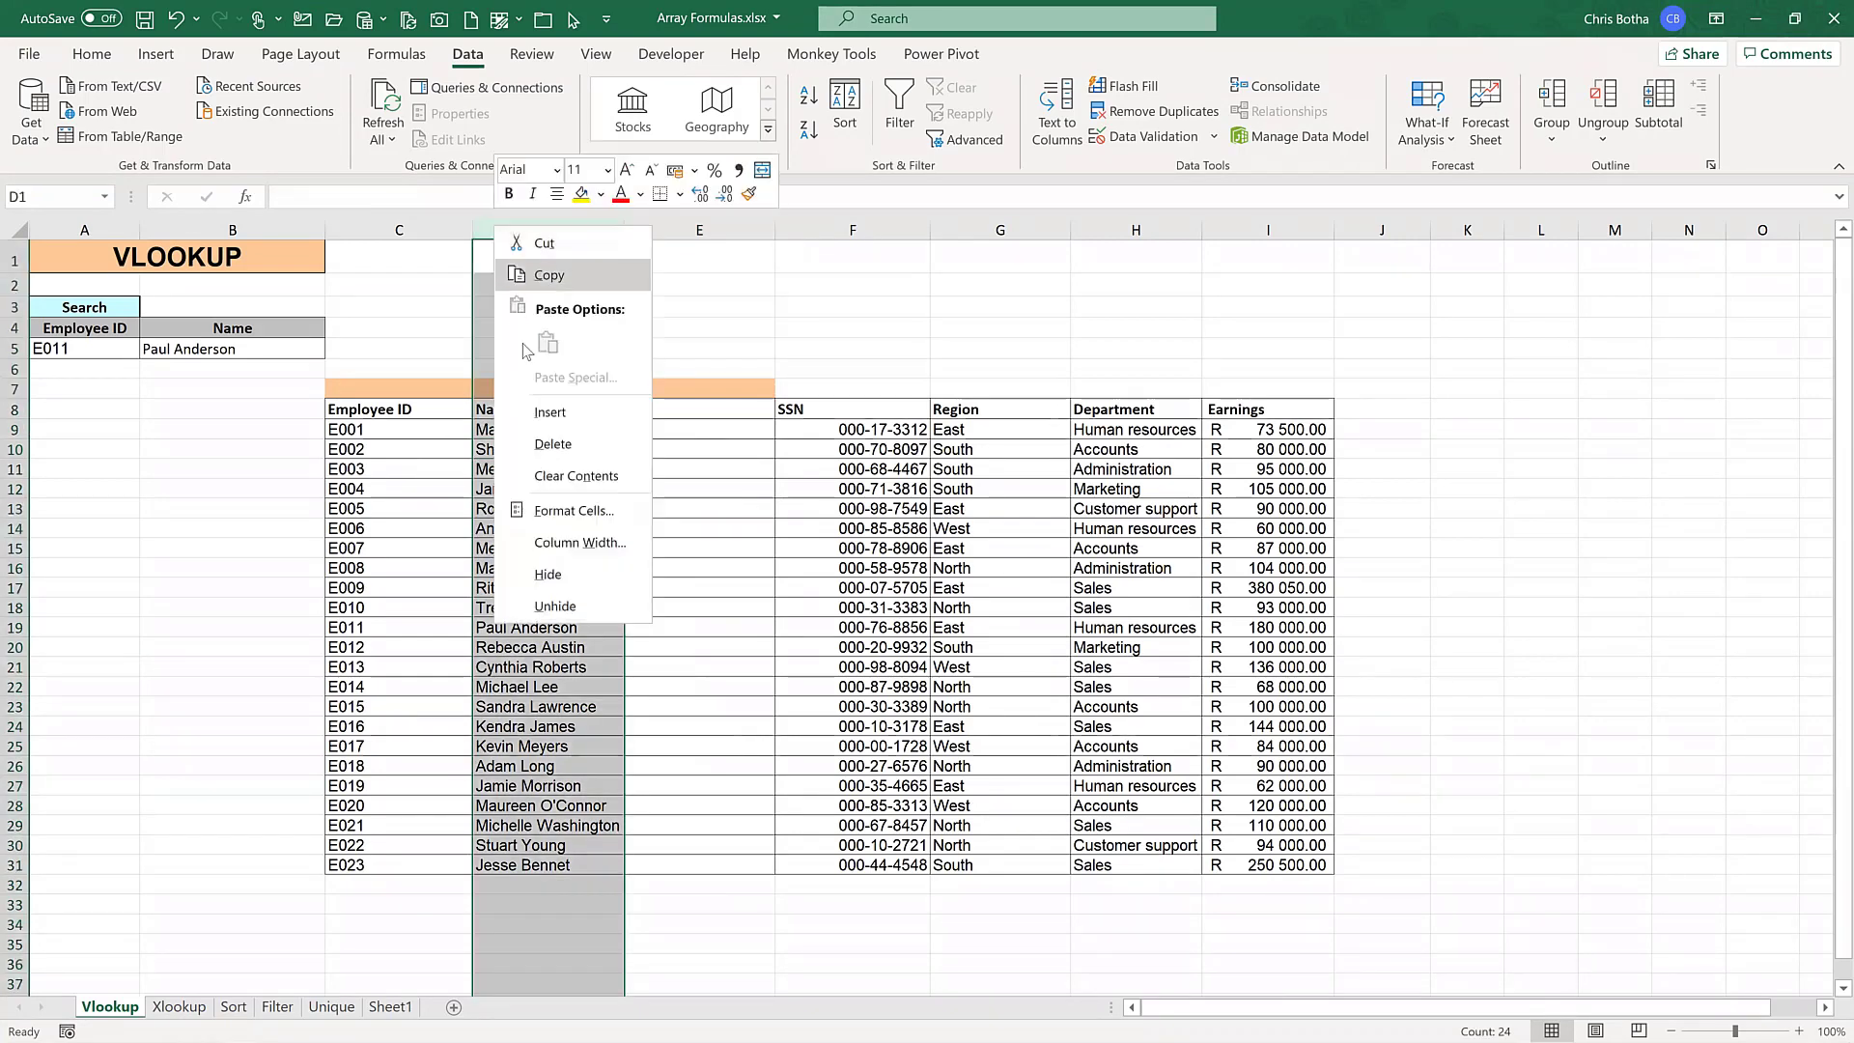
pyautogui.click(550, 413)
pyautogui.click(567, 499)
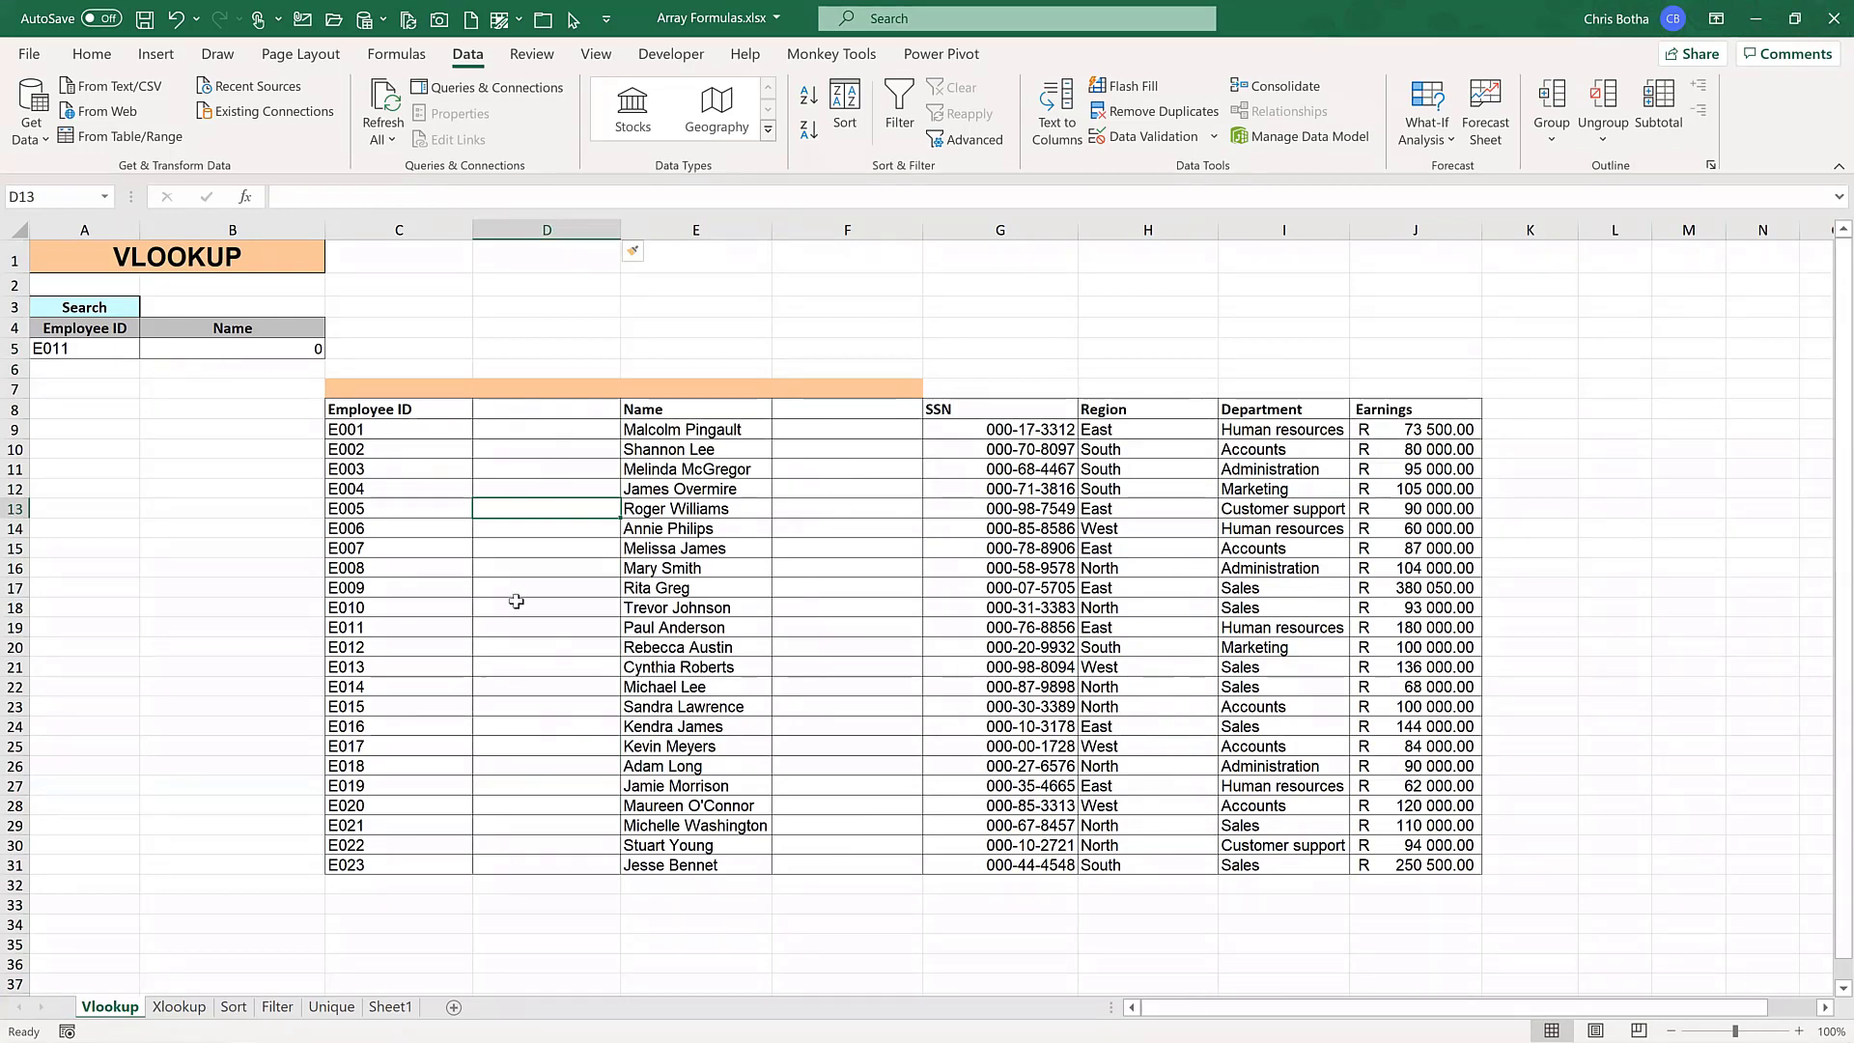
# - Set the column index number of the VLOOKUP formula in B5 to 3
pyautogui.click(159, 346)
pyautogui.doubleClick(159, 345)
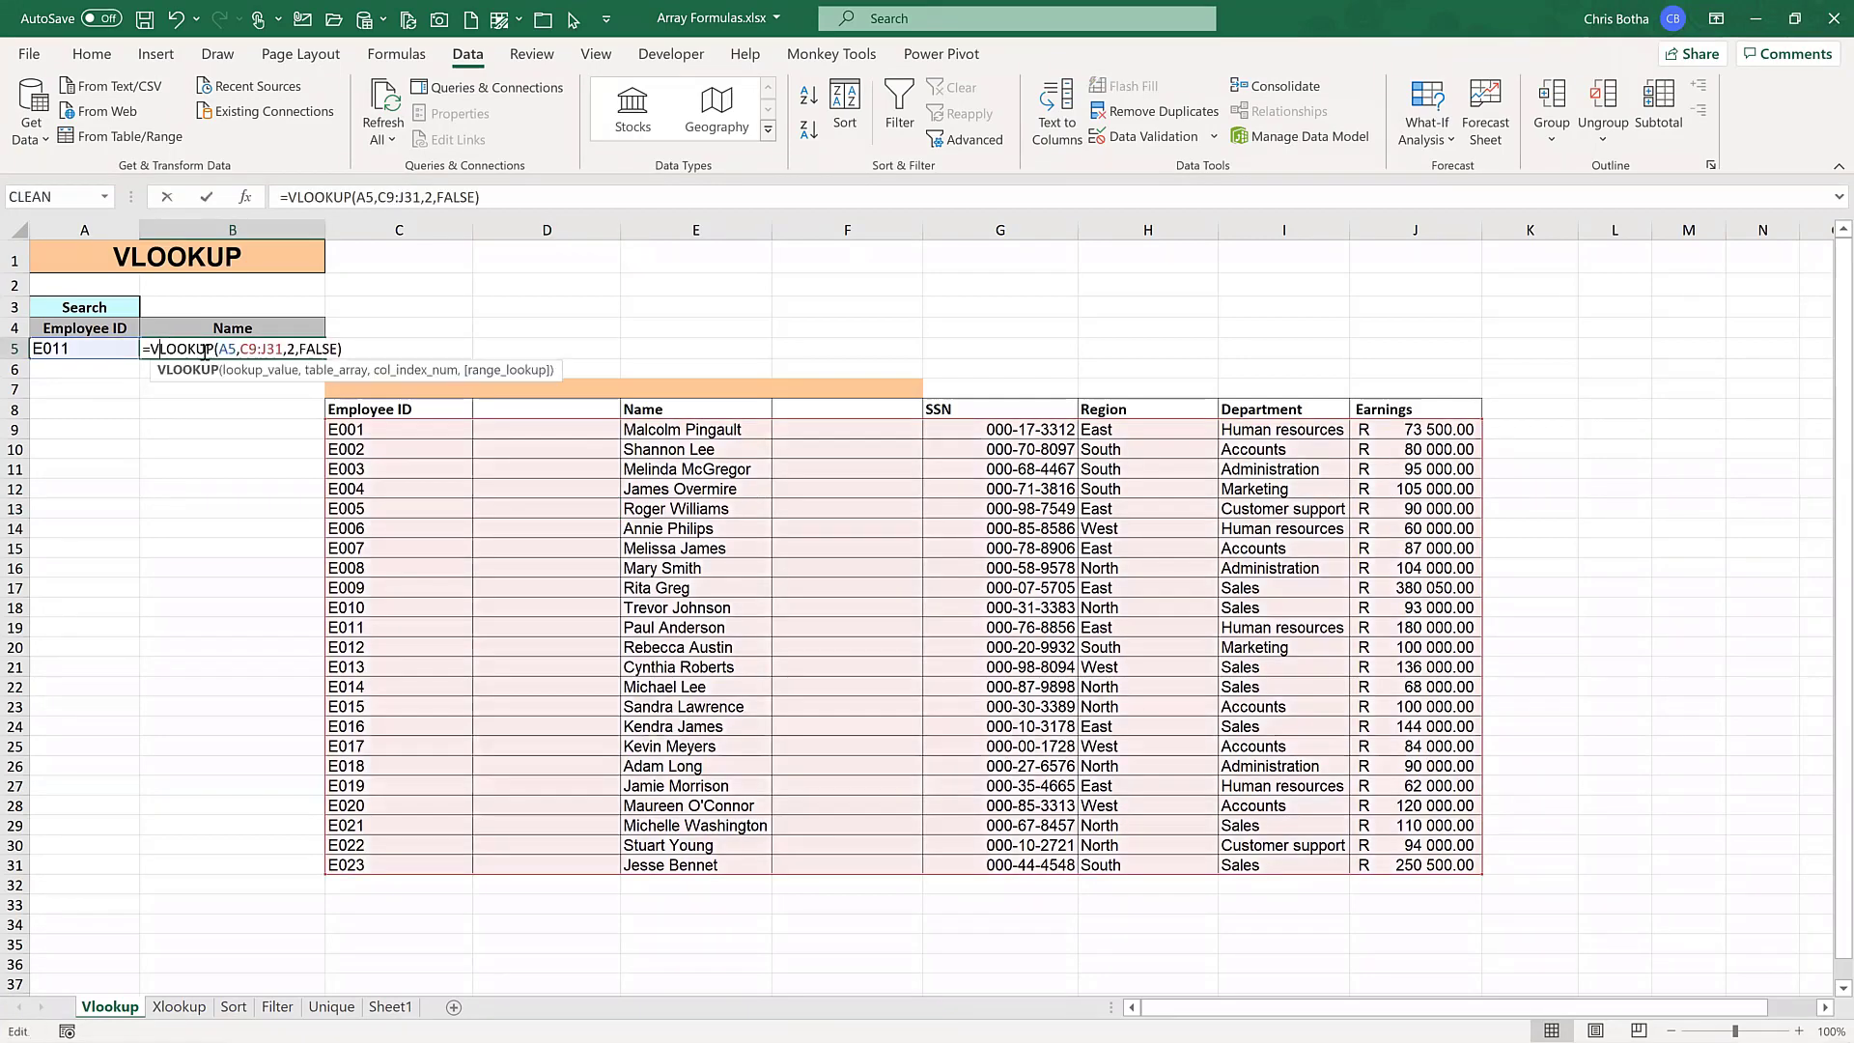
pyautogui.click(296, 350)
pyautogui.press('BackSpace')
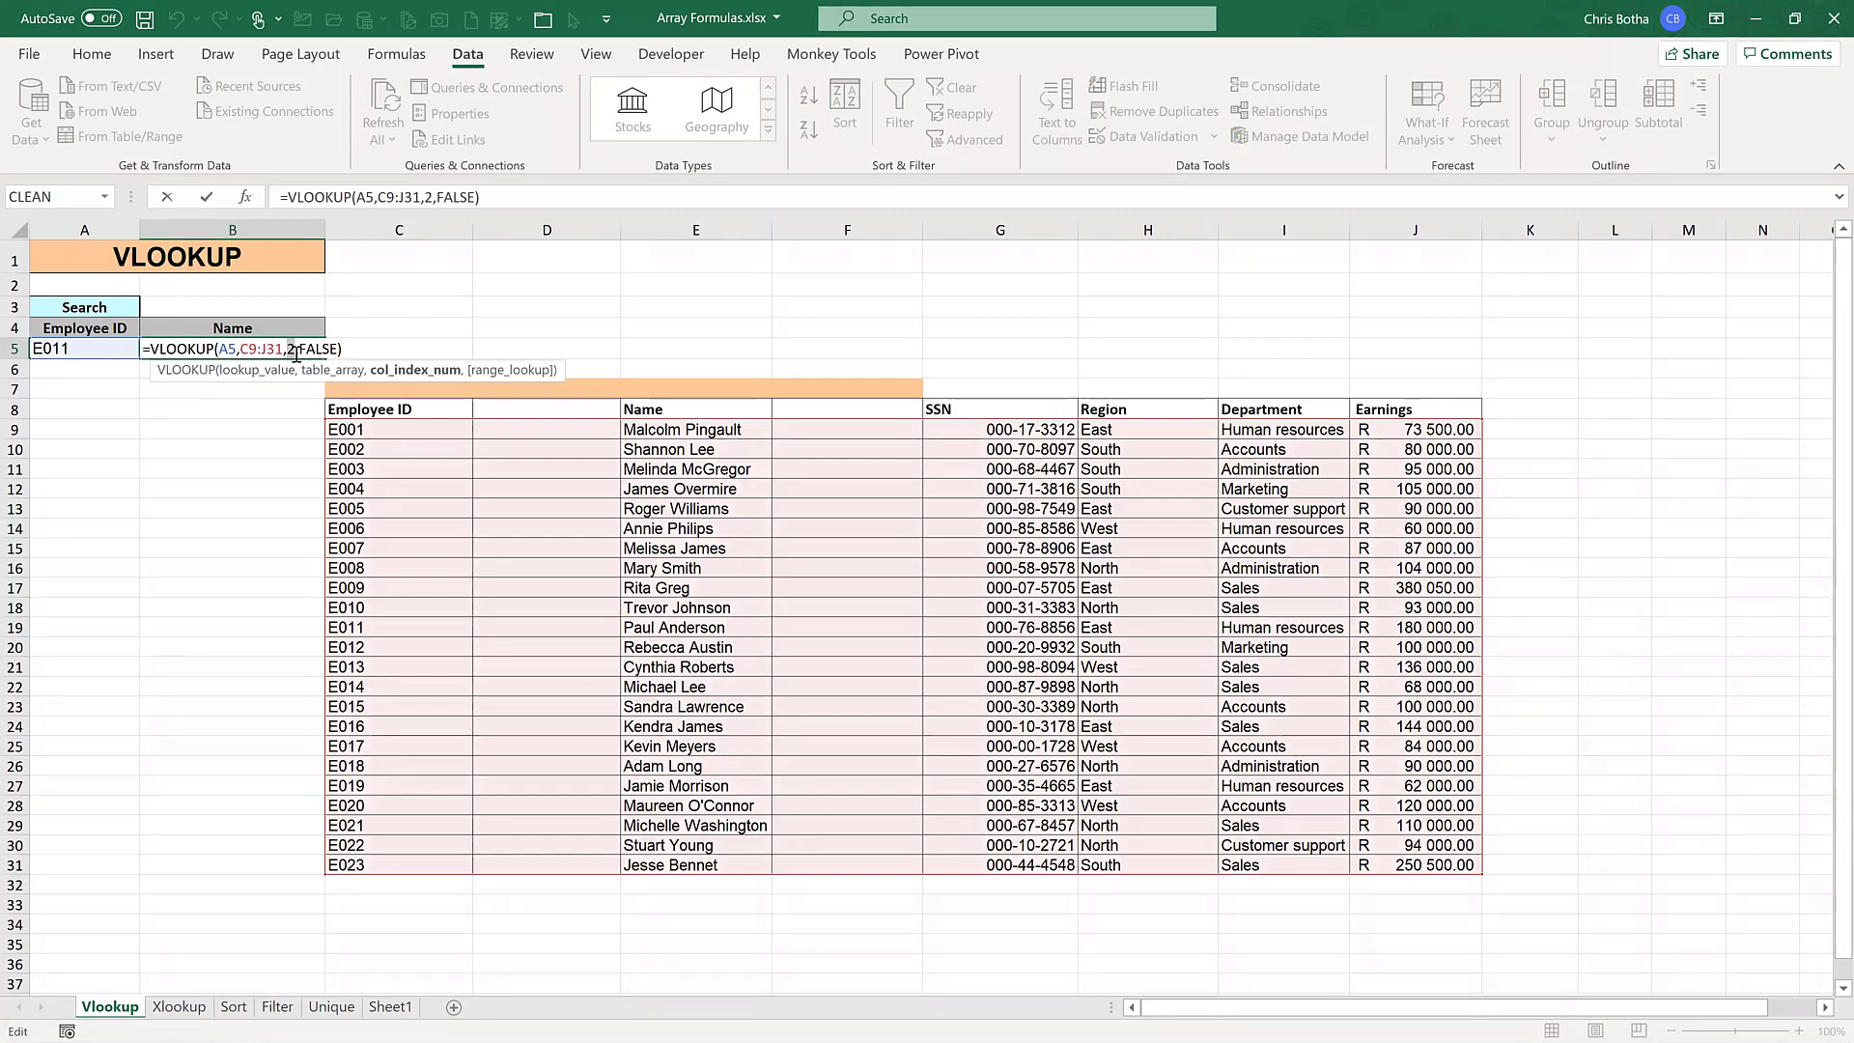
pyautogui.write('3')
pyautogui.press('Return')
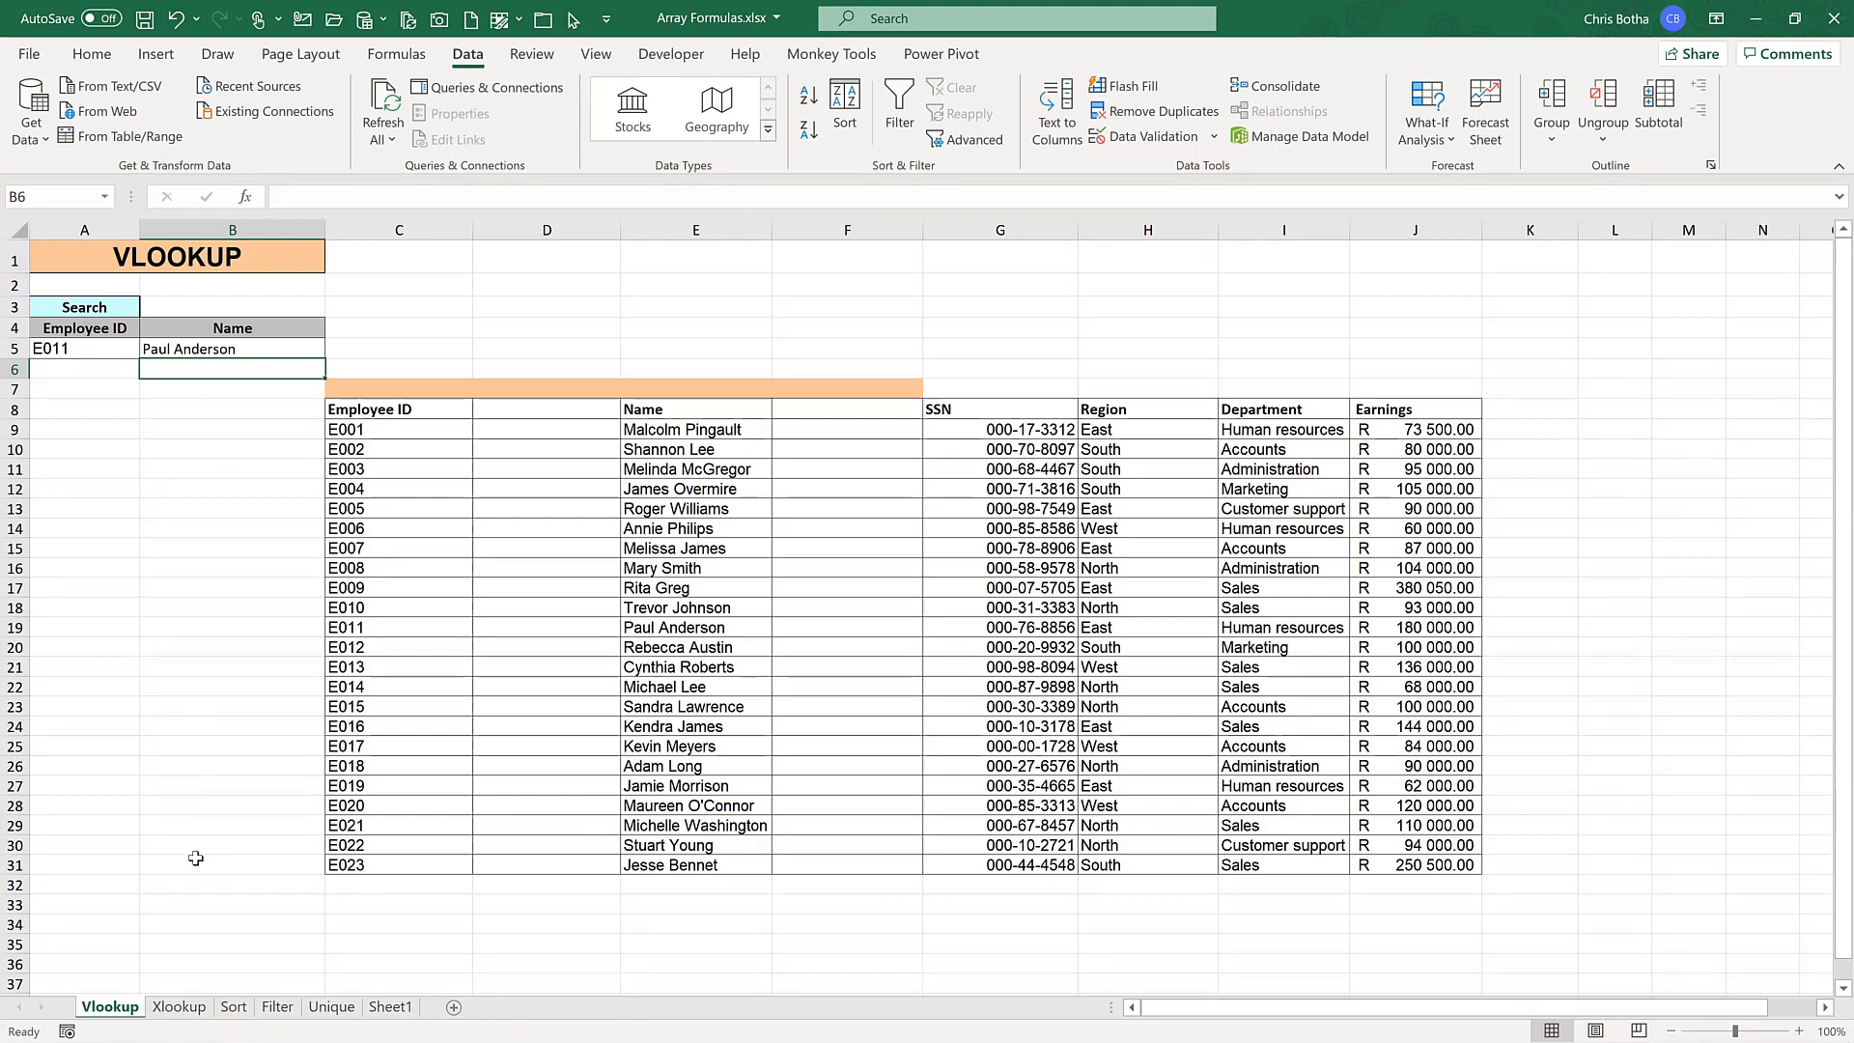
# - Open the Xlookup sheet and examine where the Employee ID and Name columns sit in its table
pyautogui.click(201, 1012)
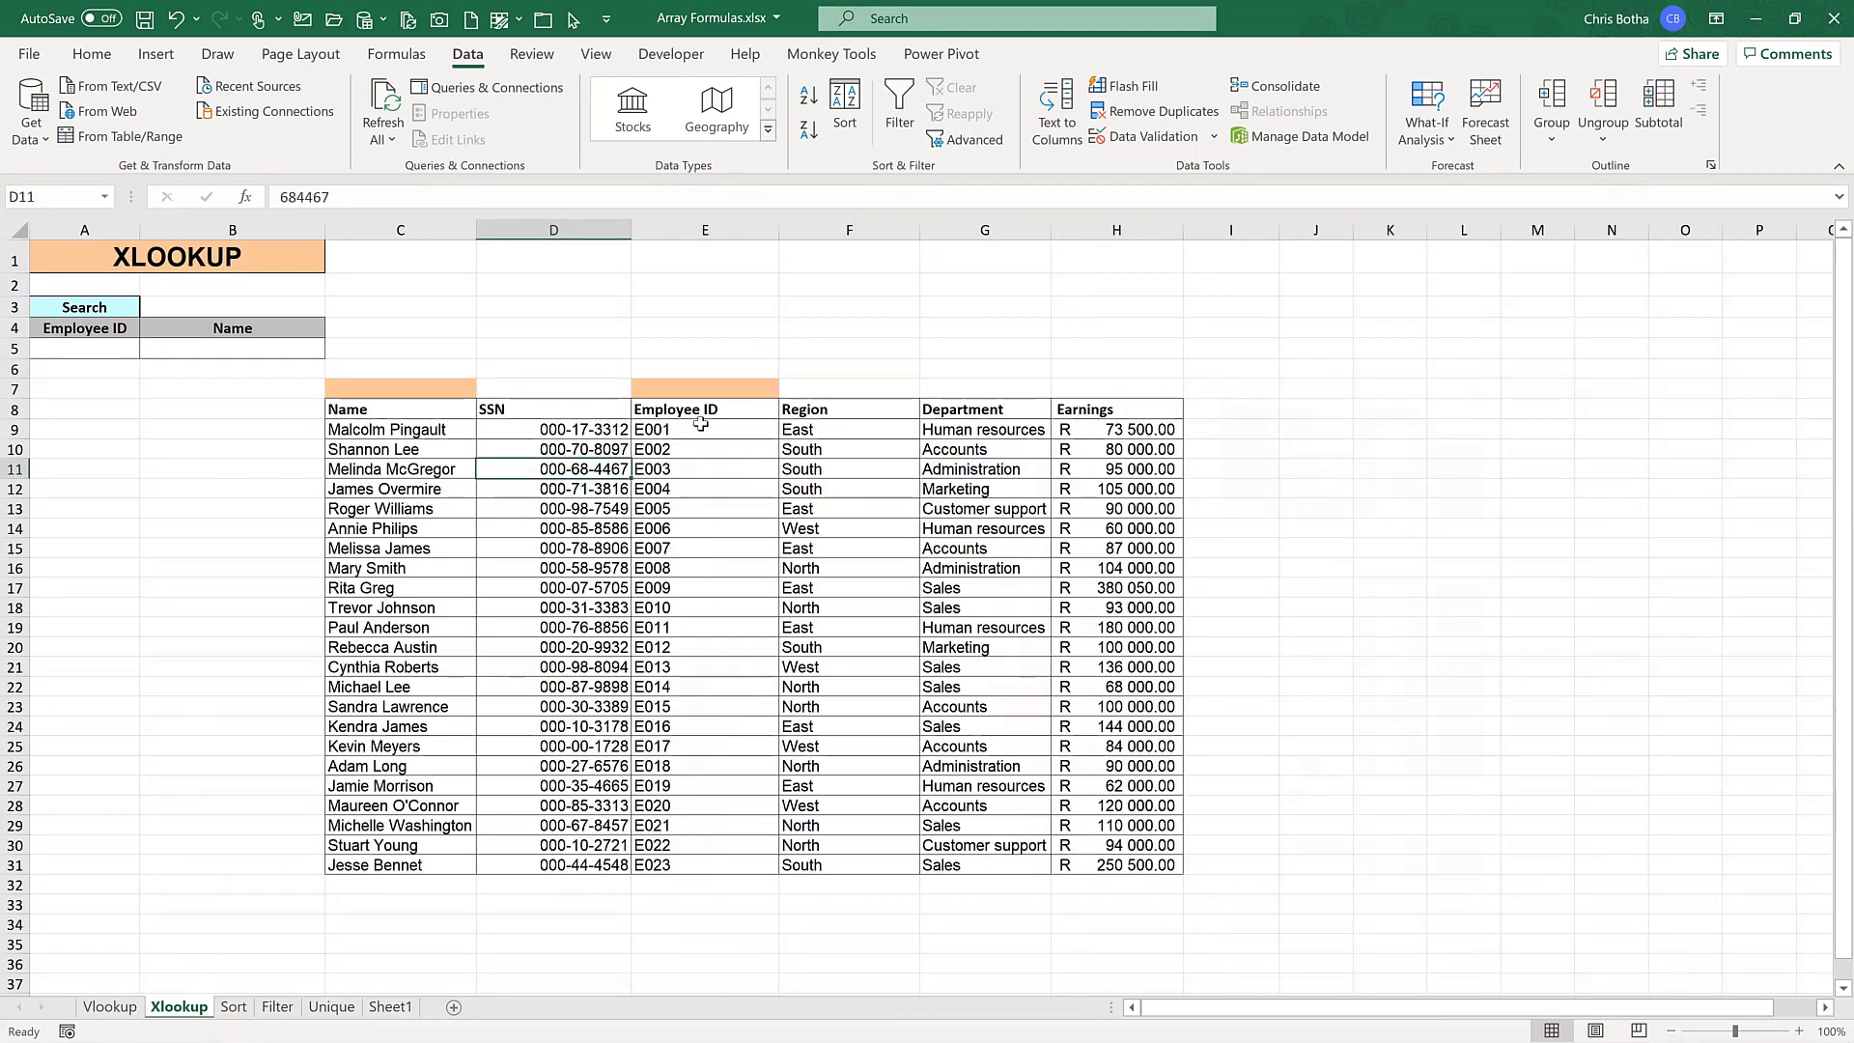
pyautogui.moveTo(701, 409); pyautogui.dragTo(719, 856)
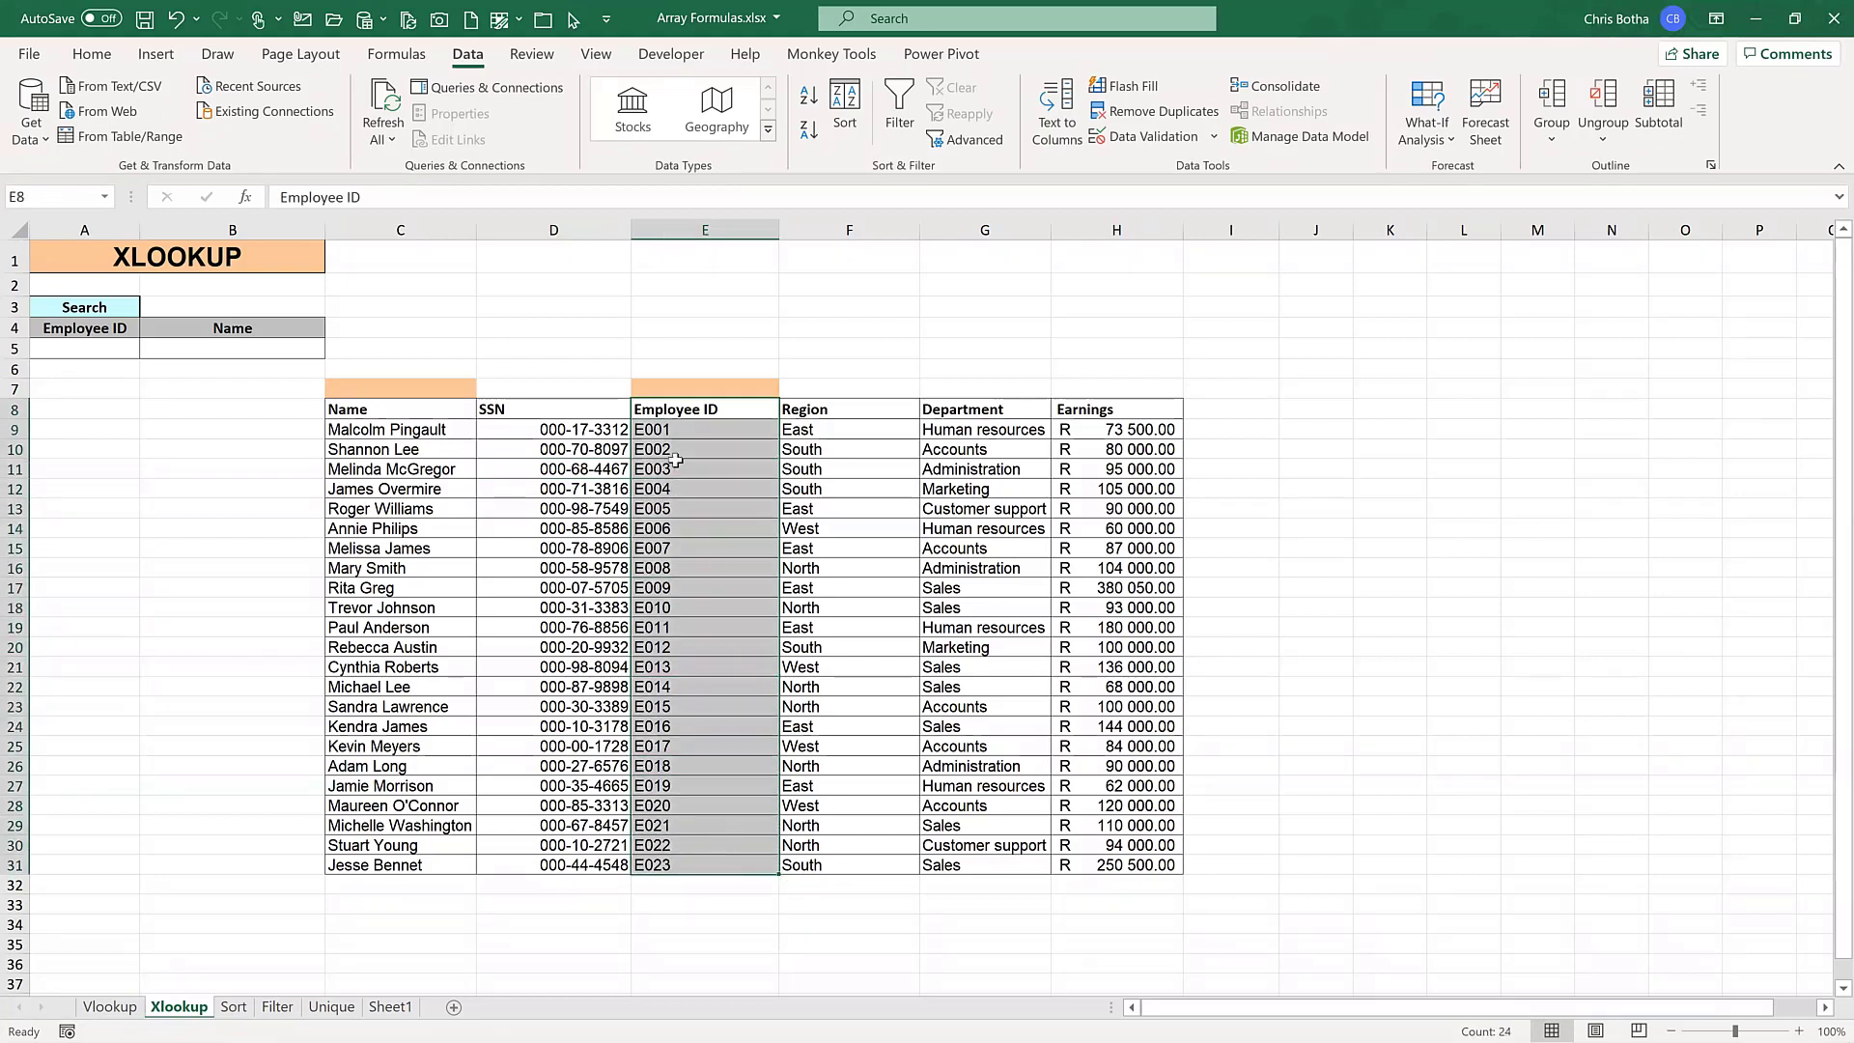
pyautogui.click(684, 431)
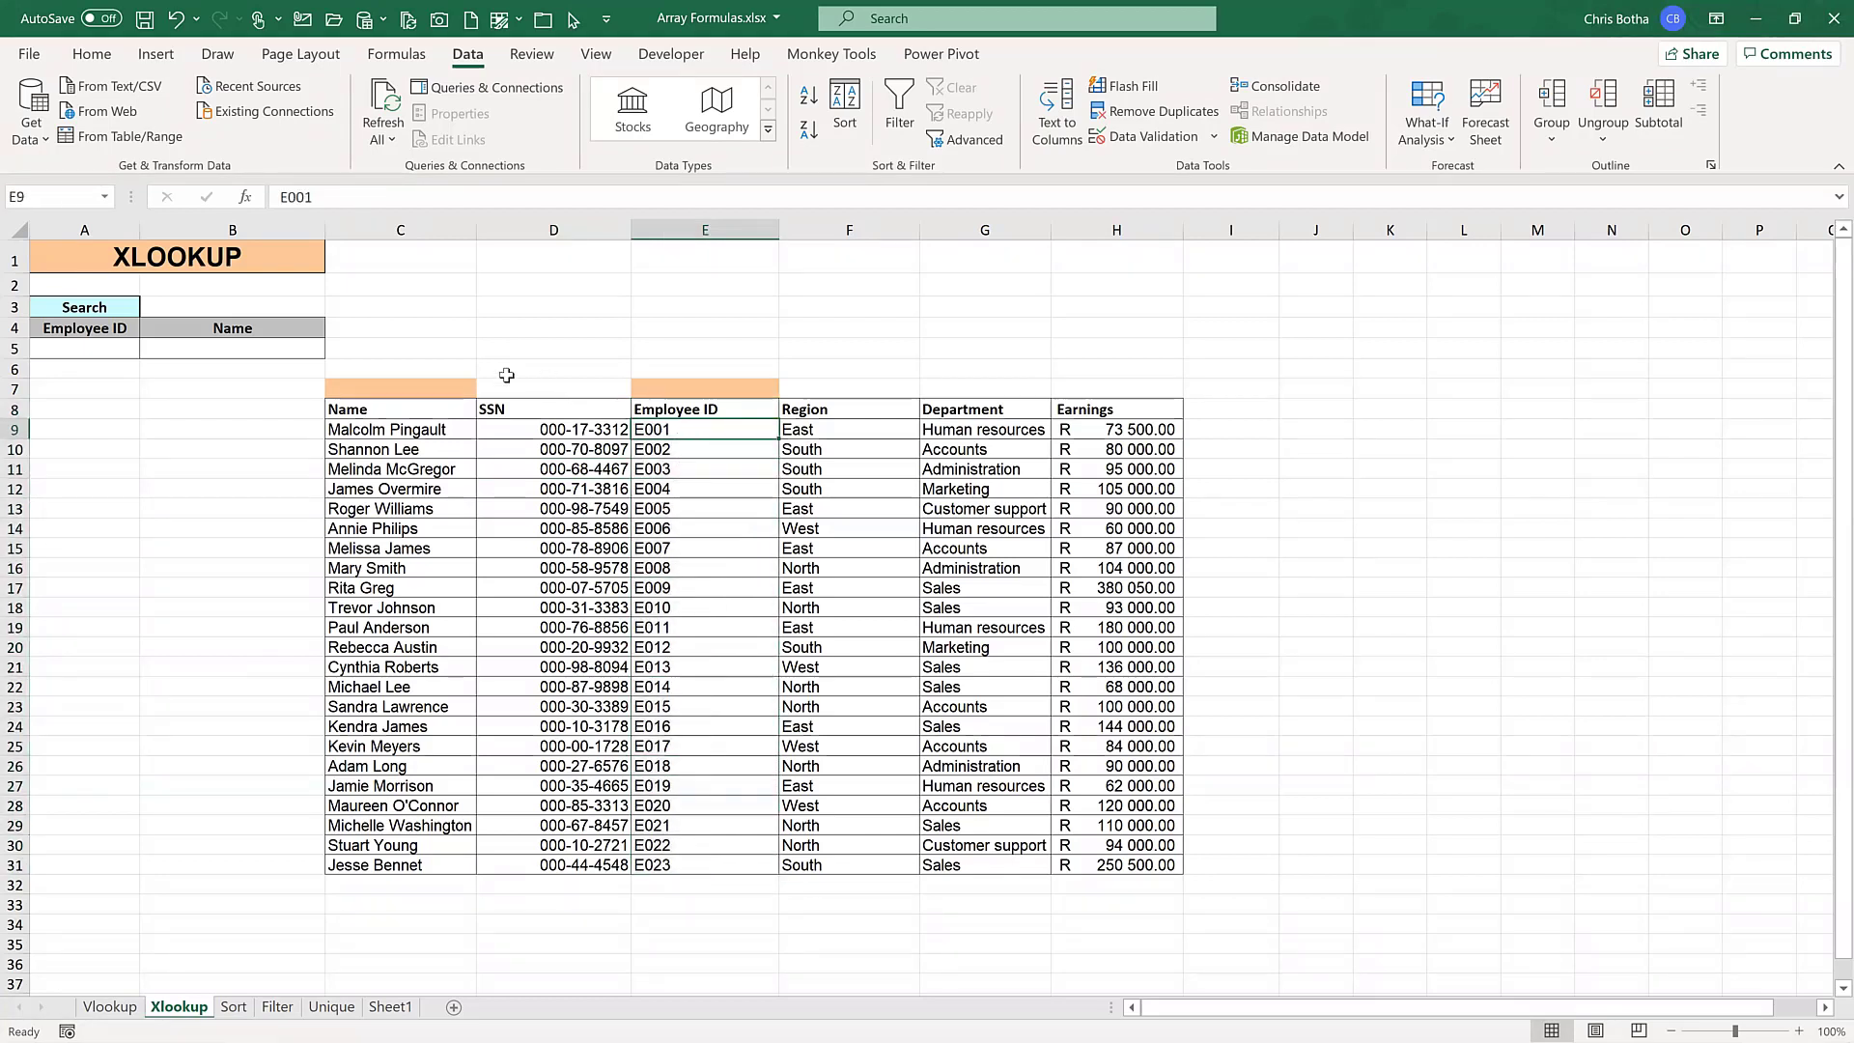
pyautogui.click(385, 422)
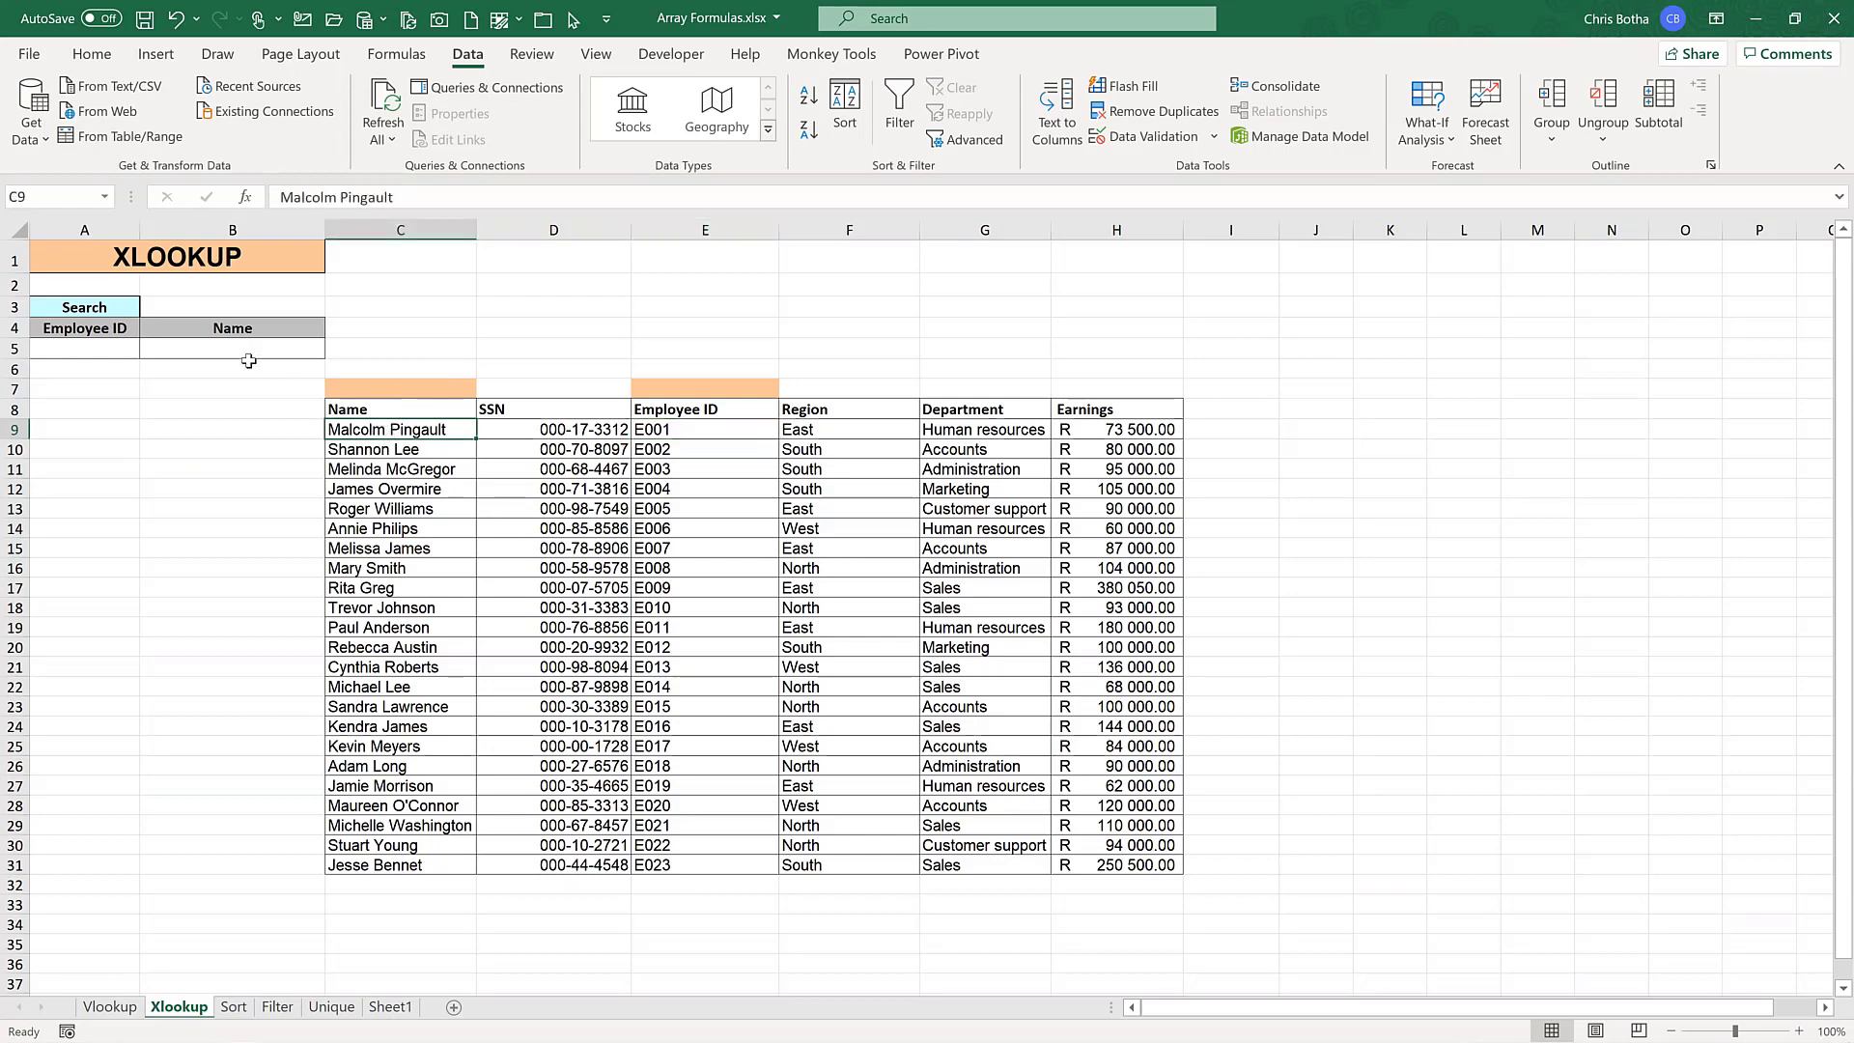
# - Begin an XLOOKUP formula in cell B5 with A5 as the lookup value
pyautogui.click(233, 353)
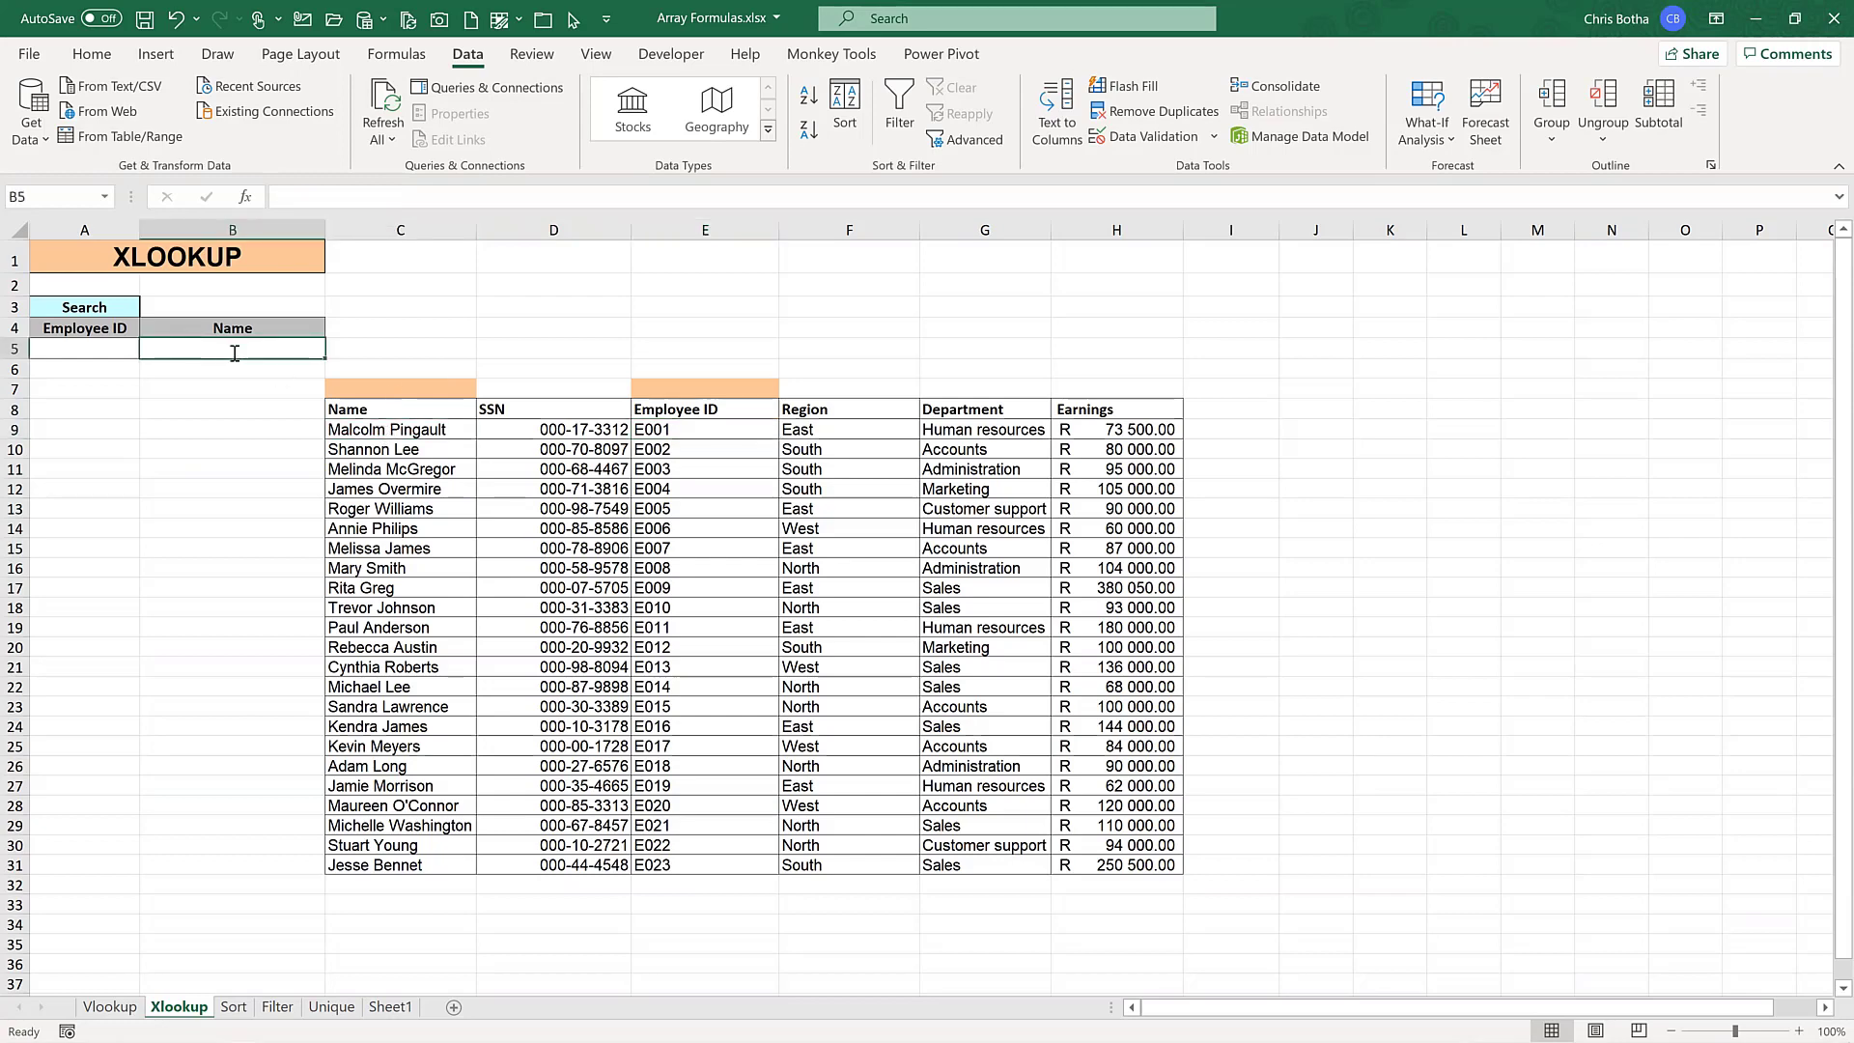
pyautogui.write('=xlo')
pyautogui.write('oku')
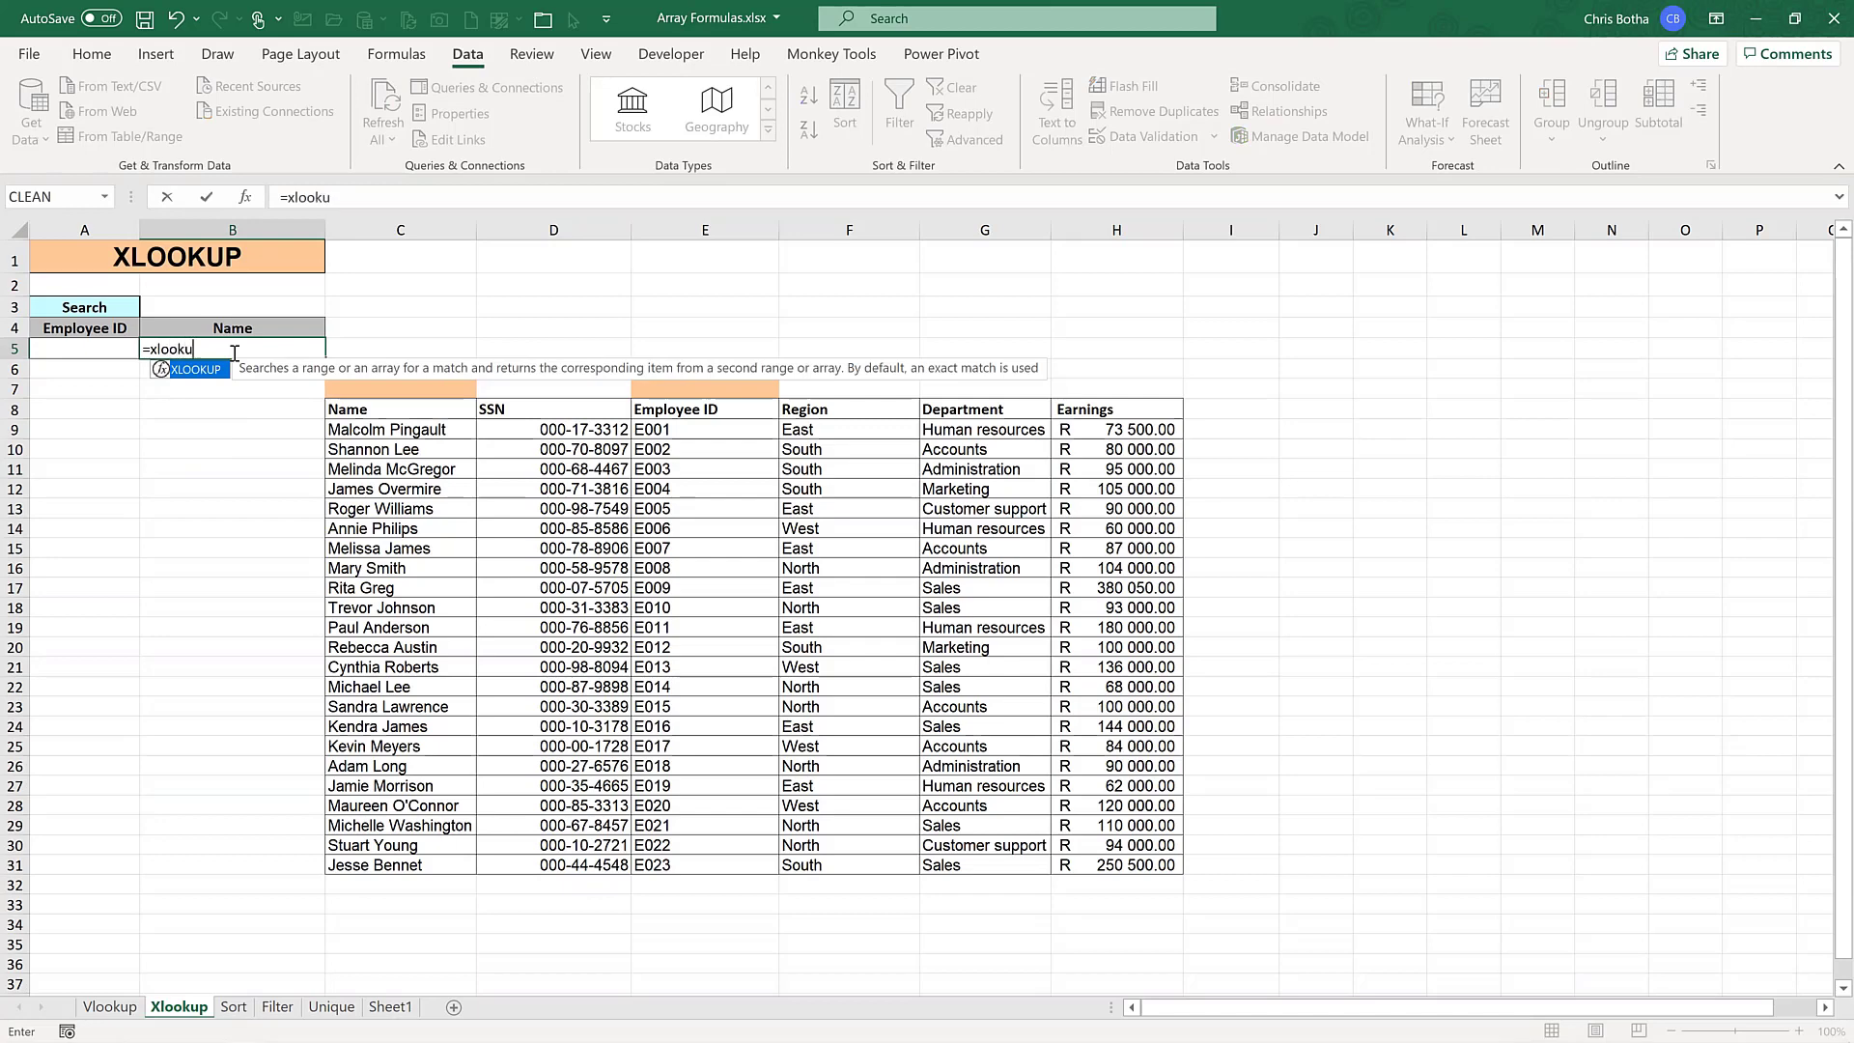
pyautogui.write('p(')
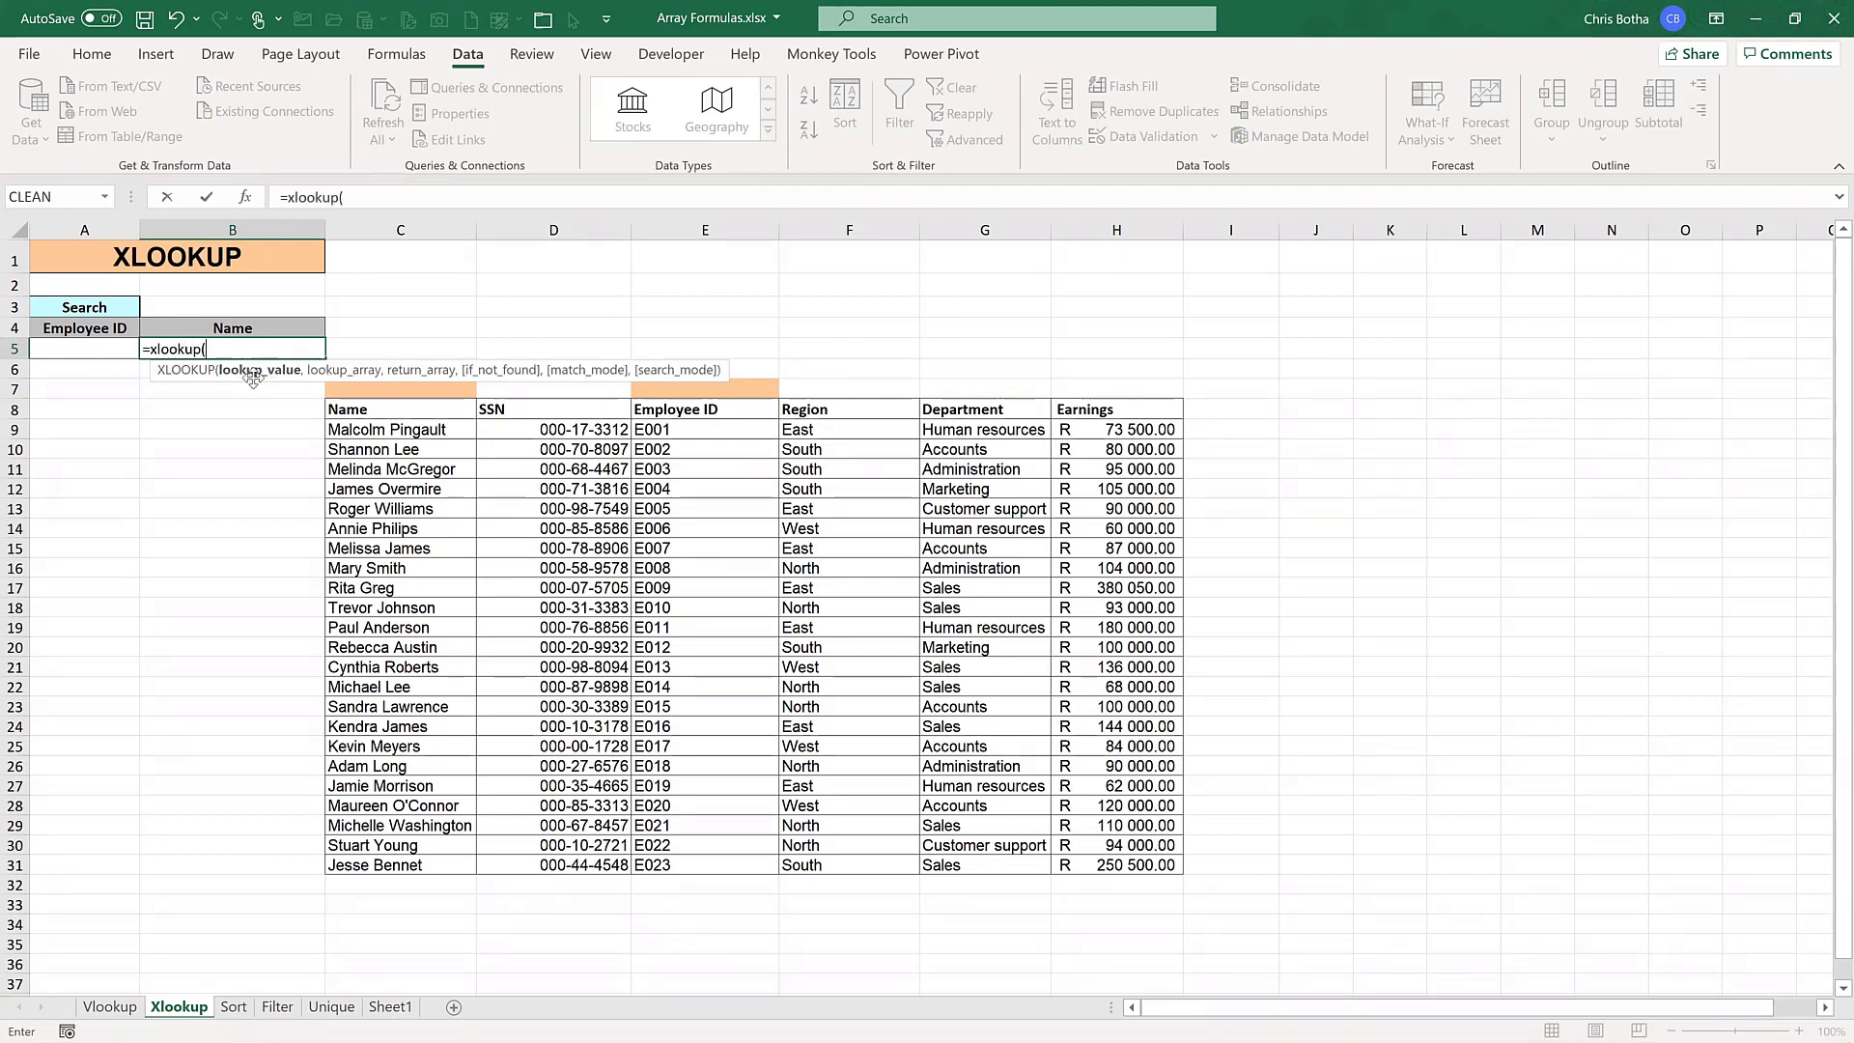
pyautogui.click(100, 349)
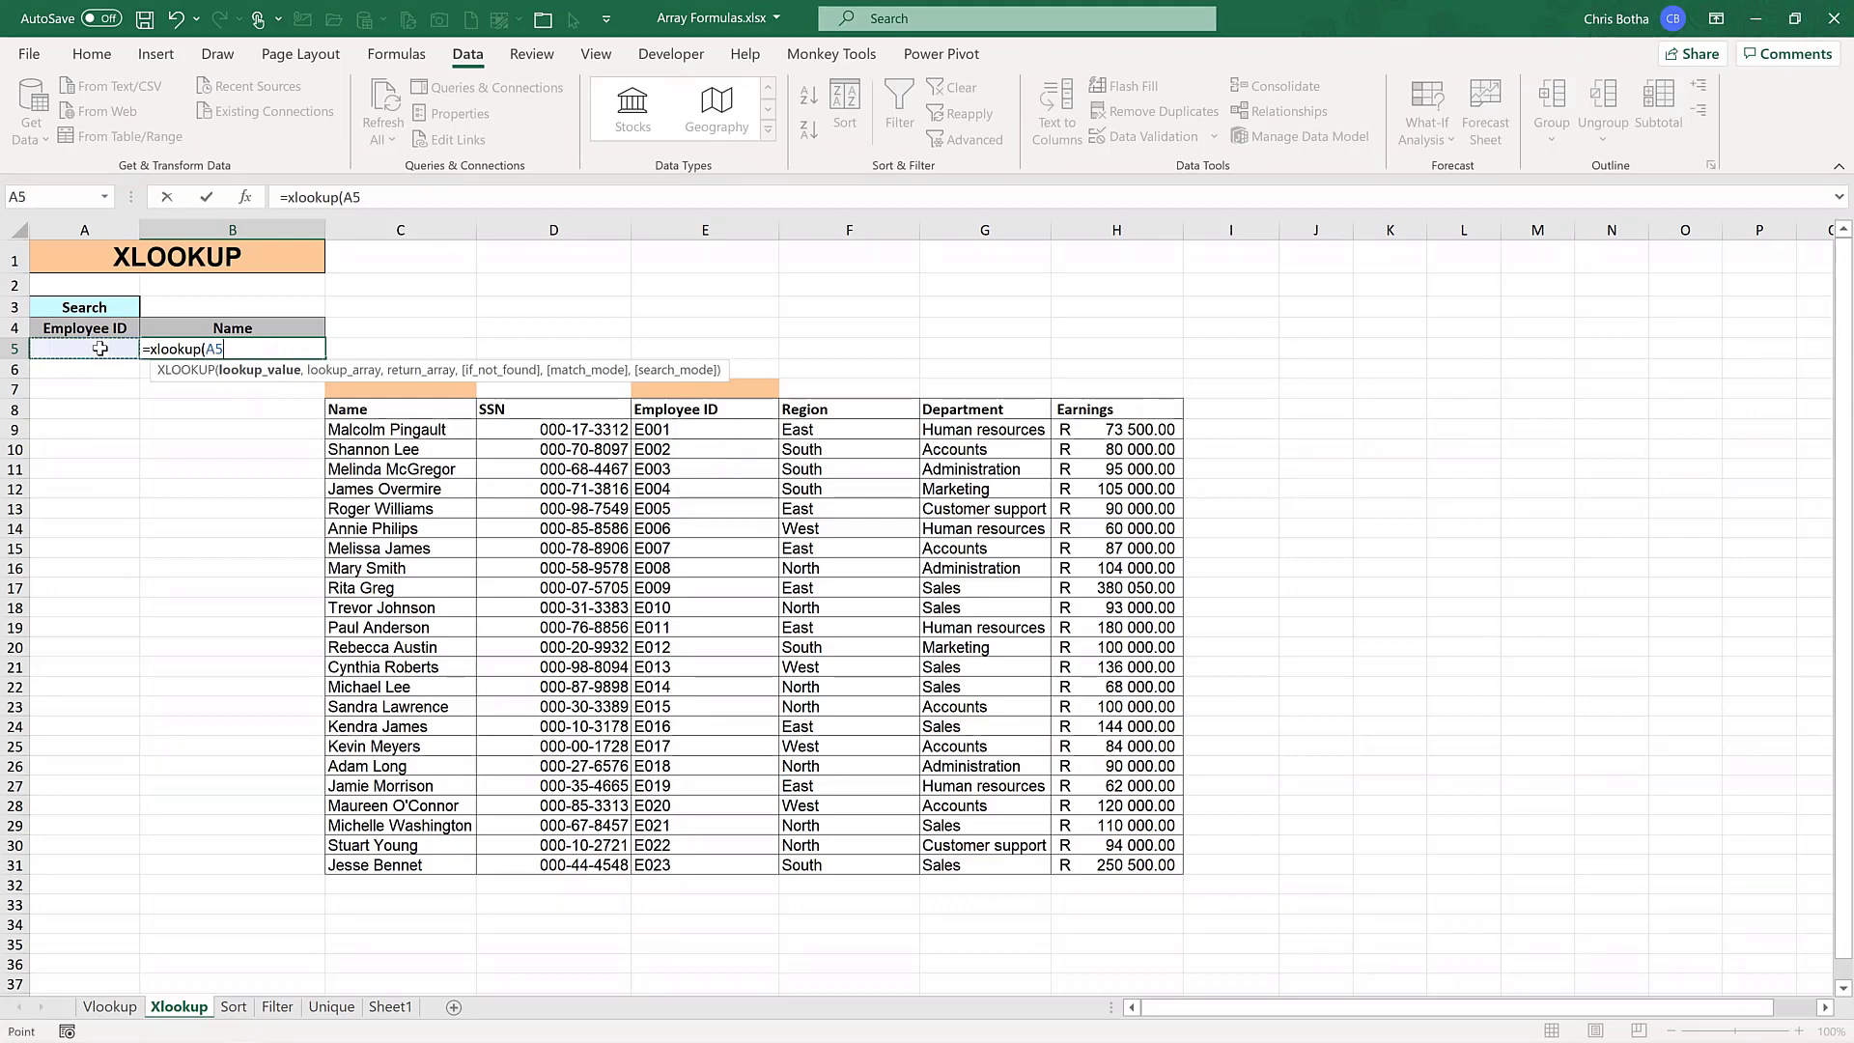
pyautogui.write(',')
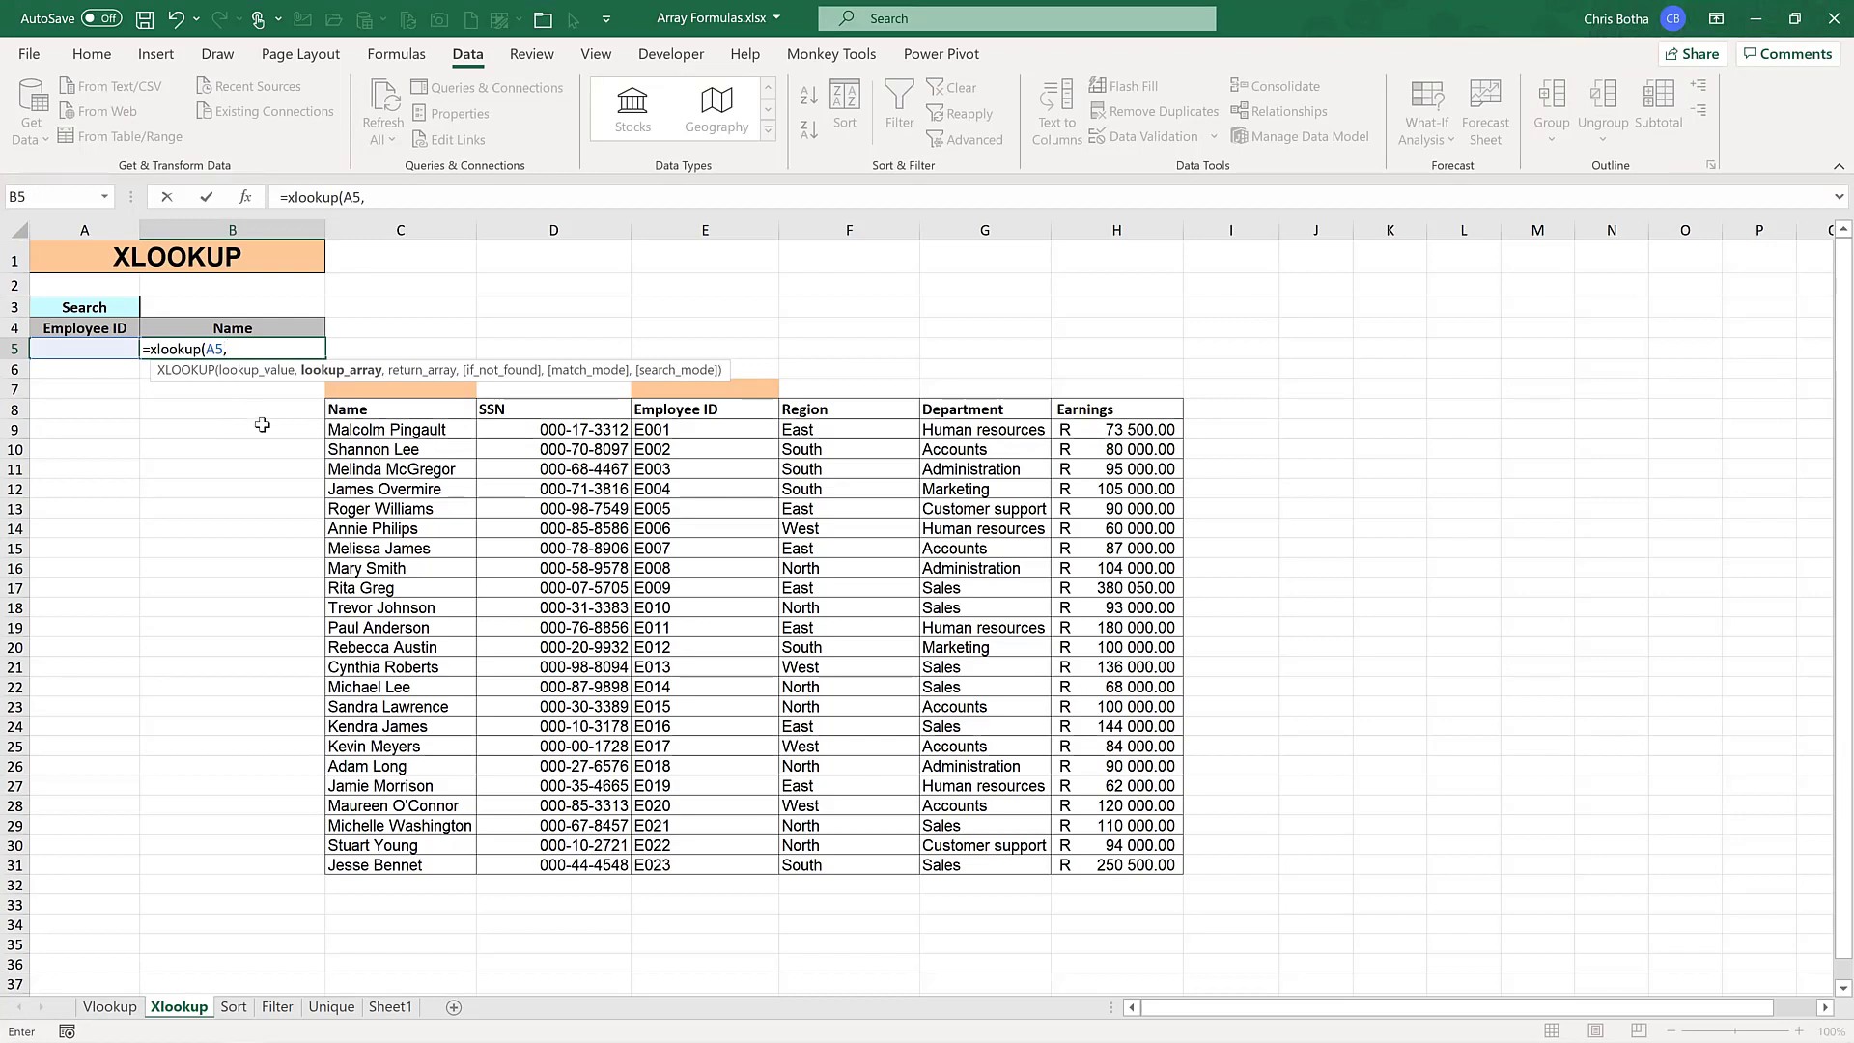
pyautogui.click(334, 429)
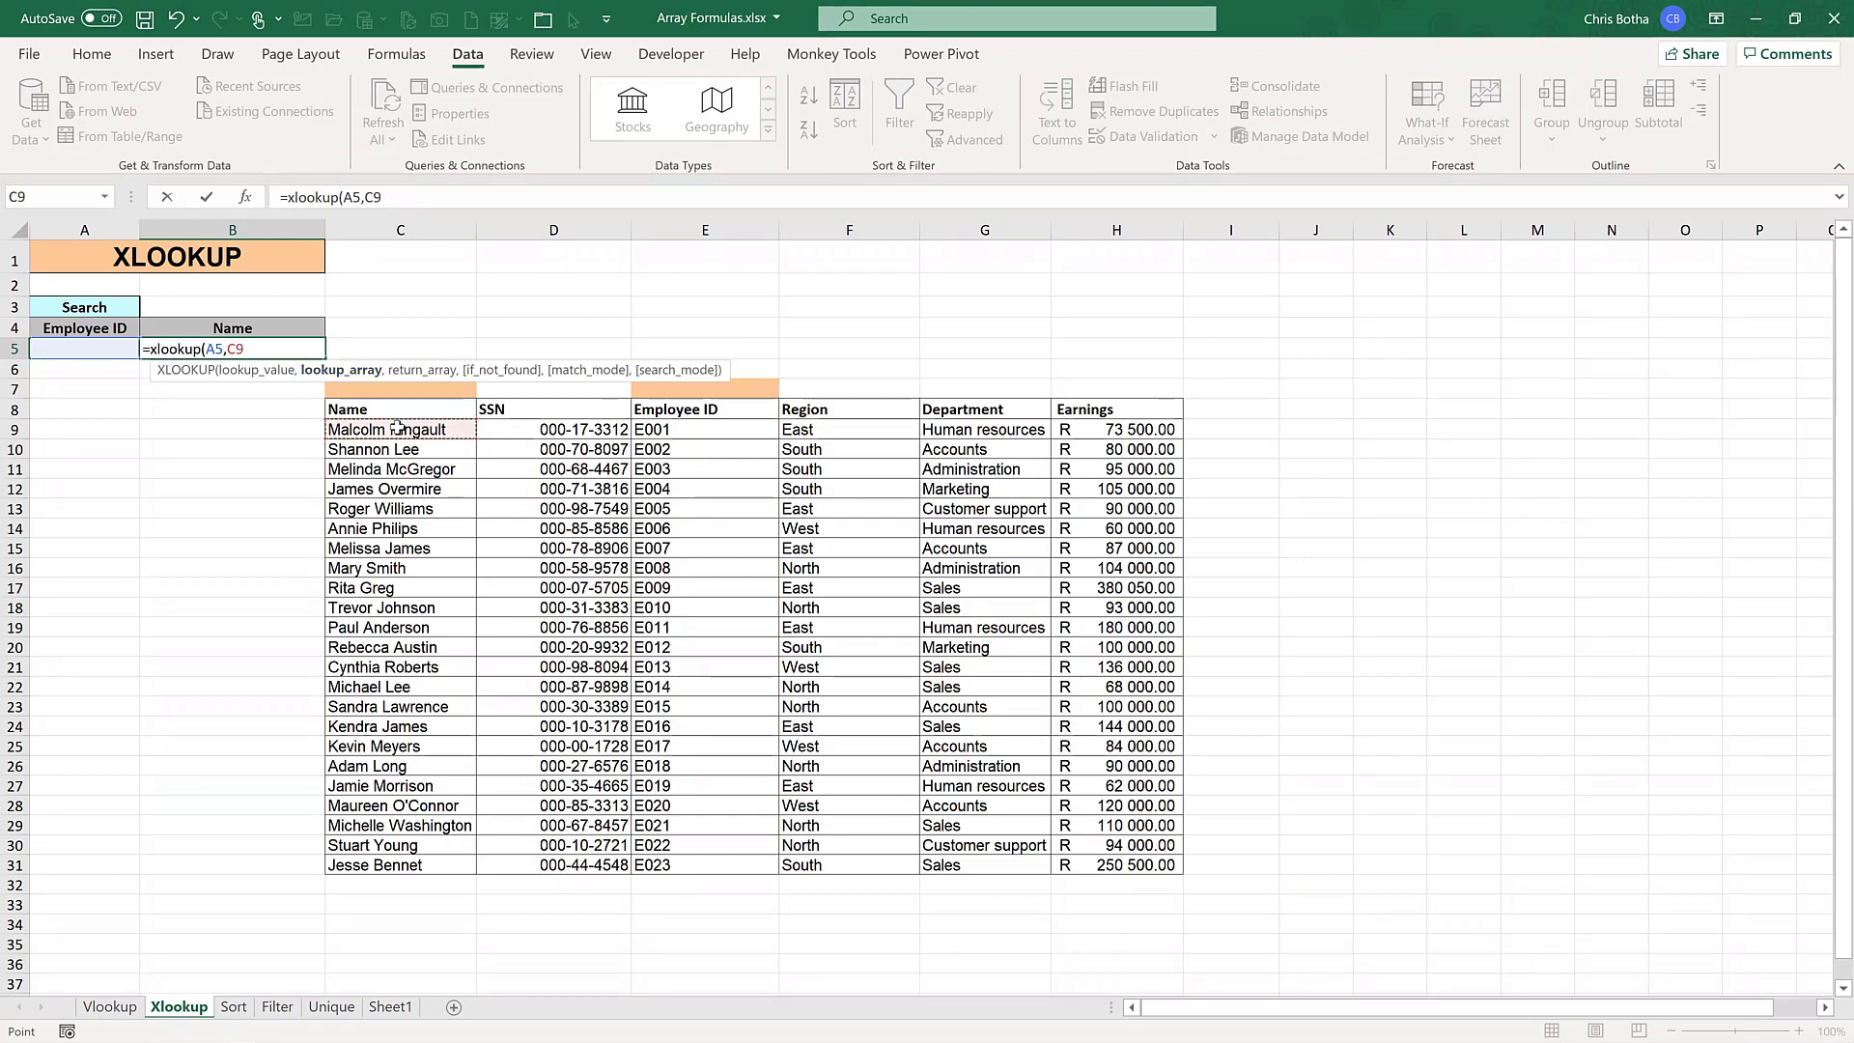
pyautogui.moveTo(398, 426); pyautogui.dragTo(1139, 865)
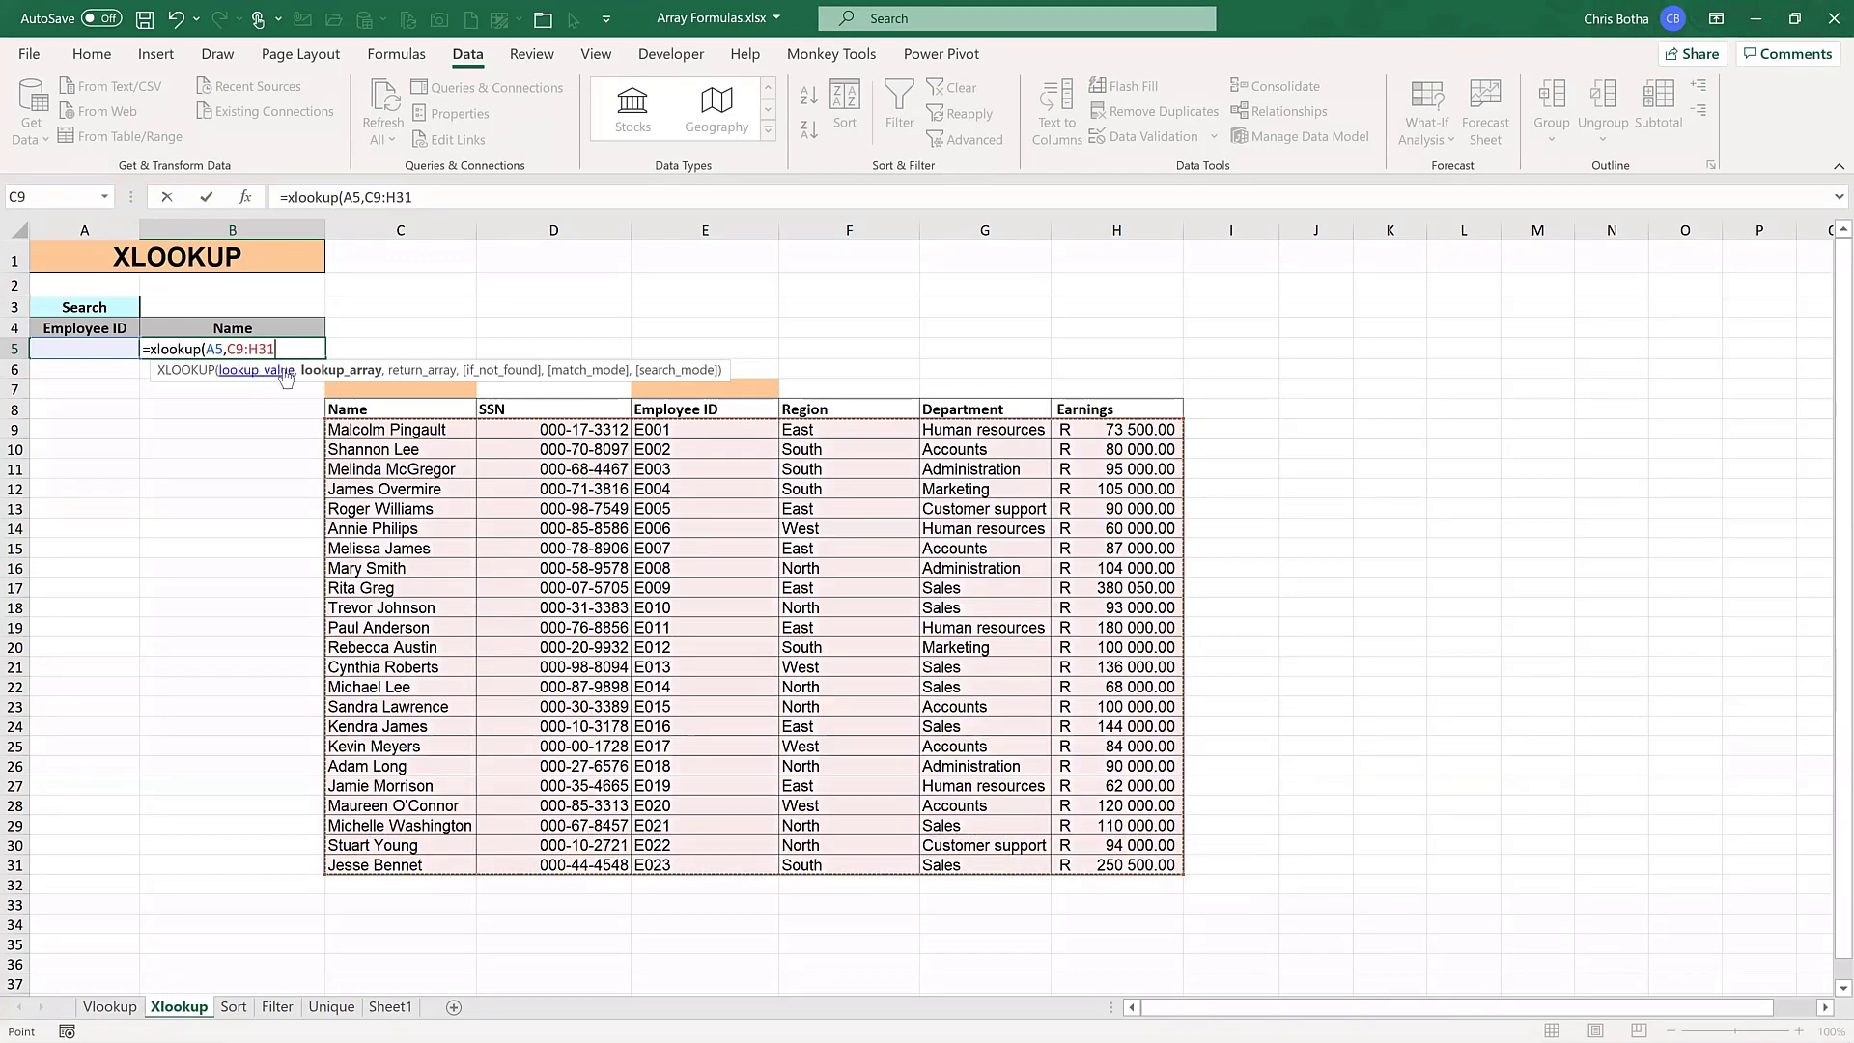
pyautogui.click(365, 449)
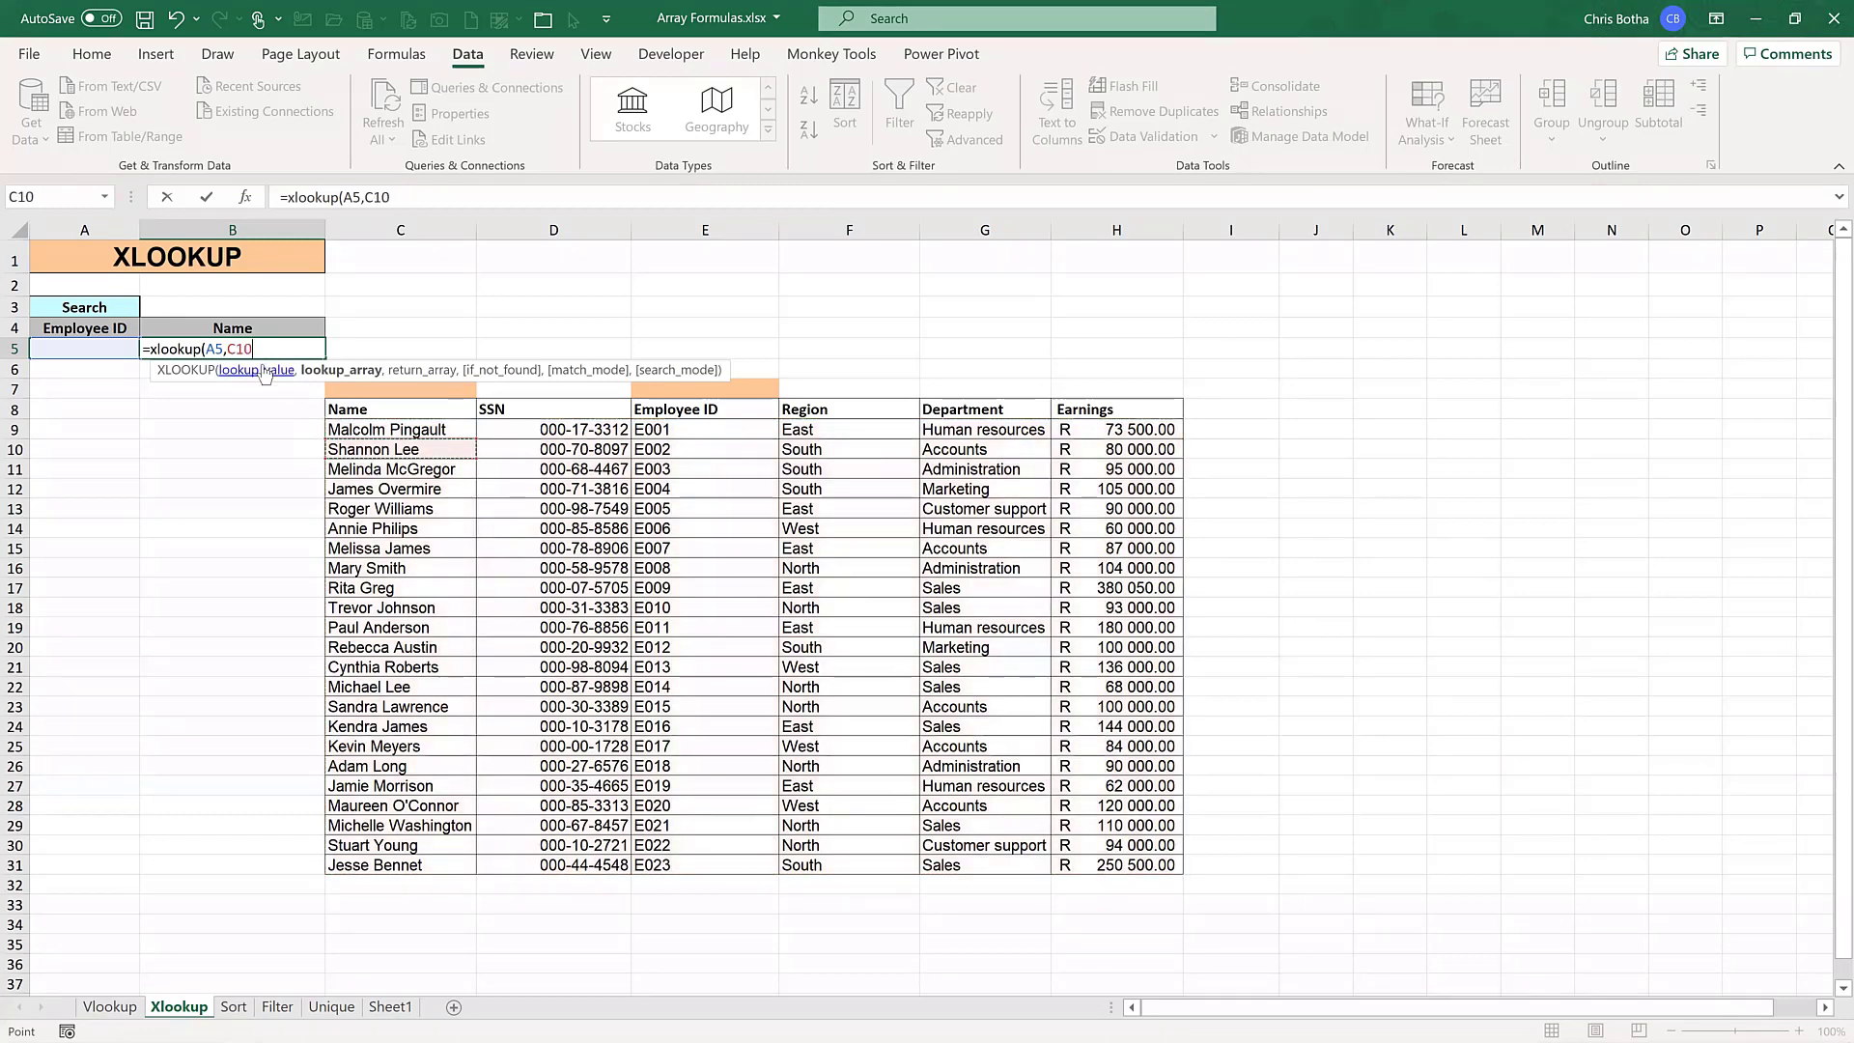
pyautogui.press('BackSpace')
pyautogui.press('BackSpace')
pyautogui.press('BackSpace')
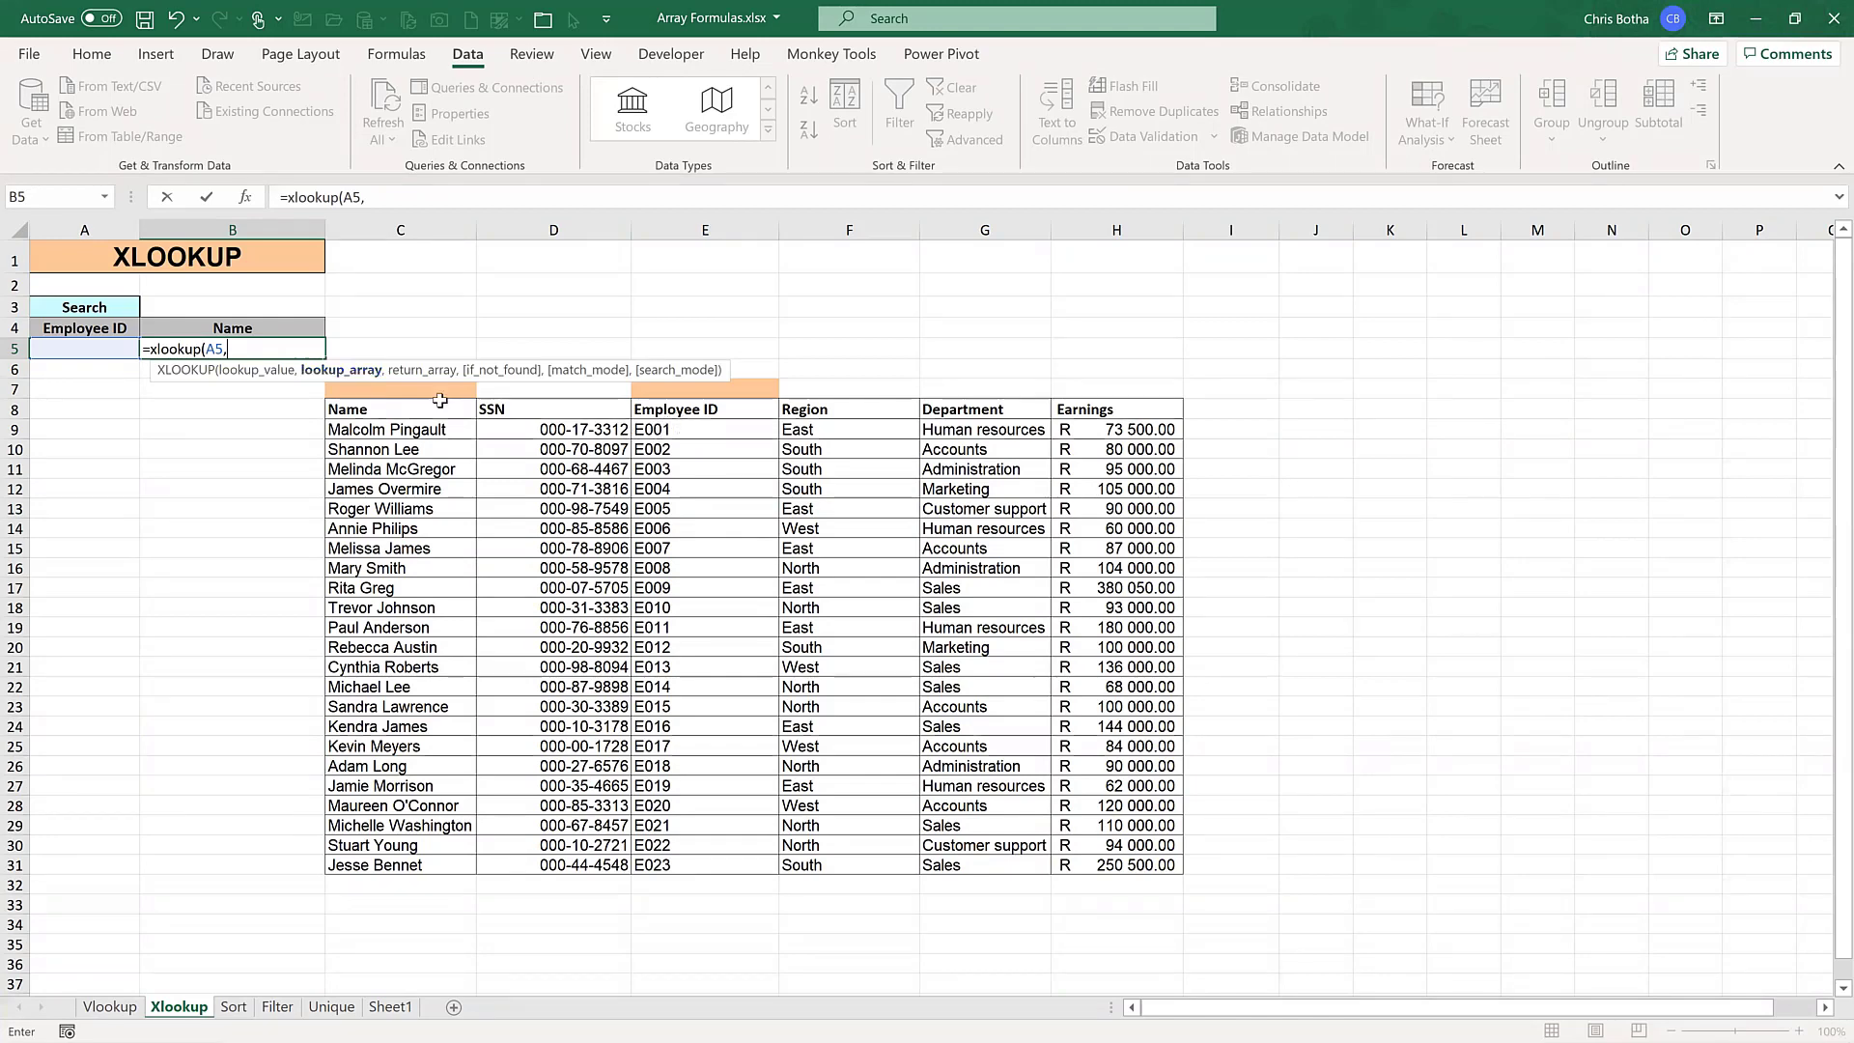
# - Complete the B5 formula with Employee ID range E9:E31 as the lookup array and Name range C9:C31 as the return array
pyautogui.moveTo(687, 430); pyautogui.dragTo(681, 857)
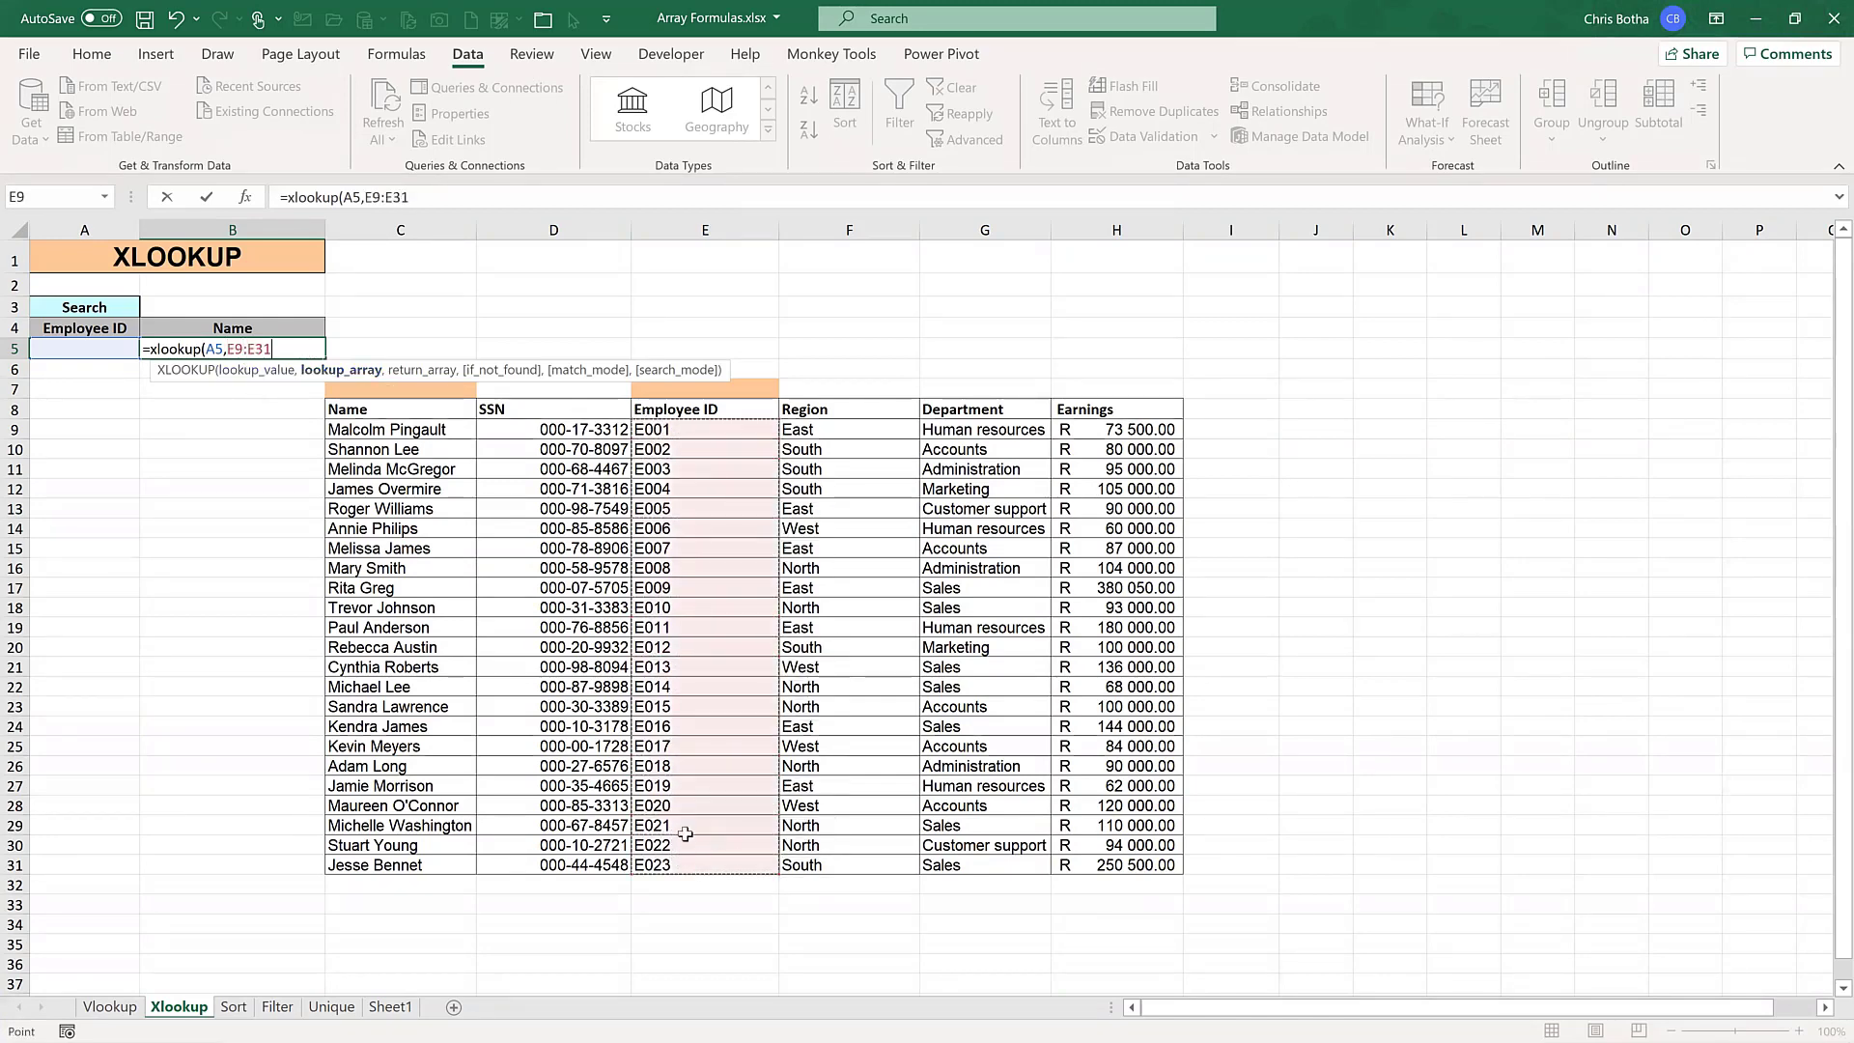
pyautogui.write(',')
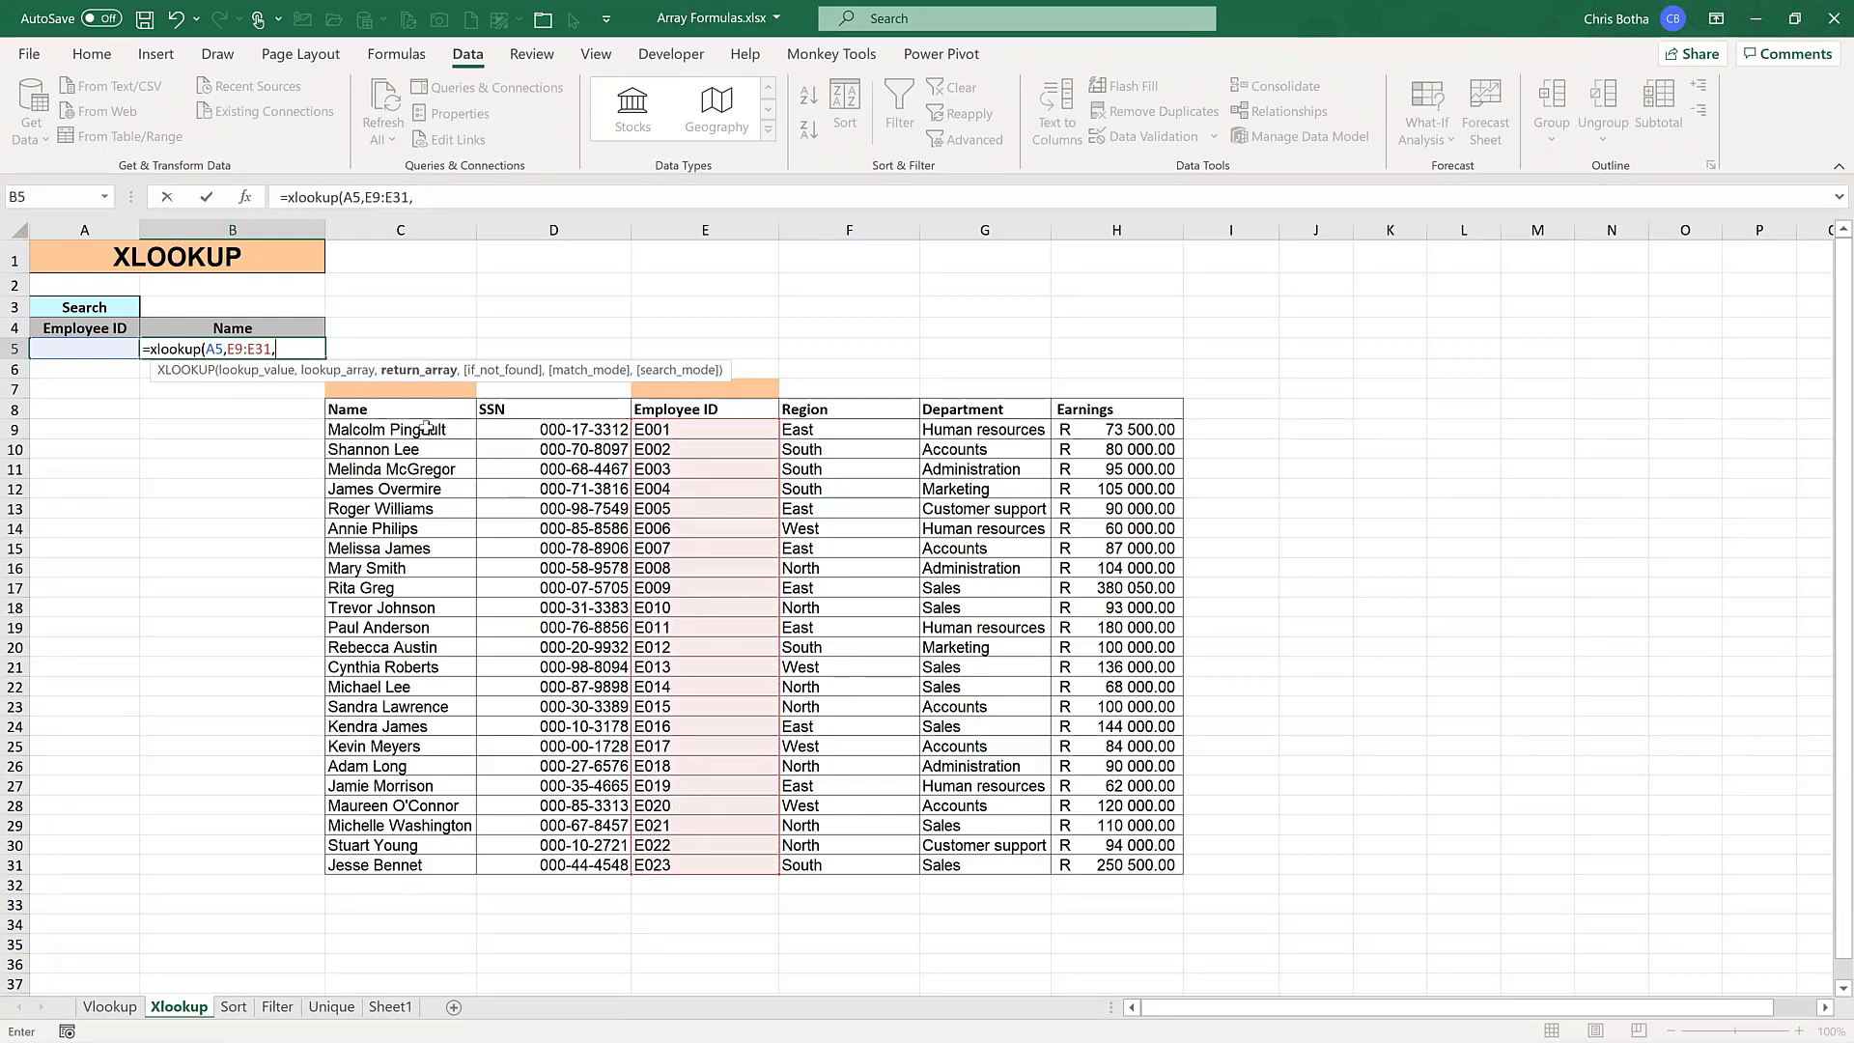
pyautogui.moveTo(426, 427); pyautogui.dragTo(386, 856)
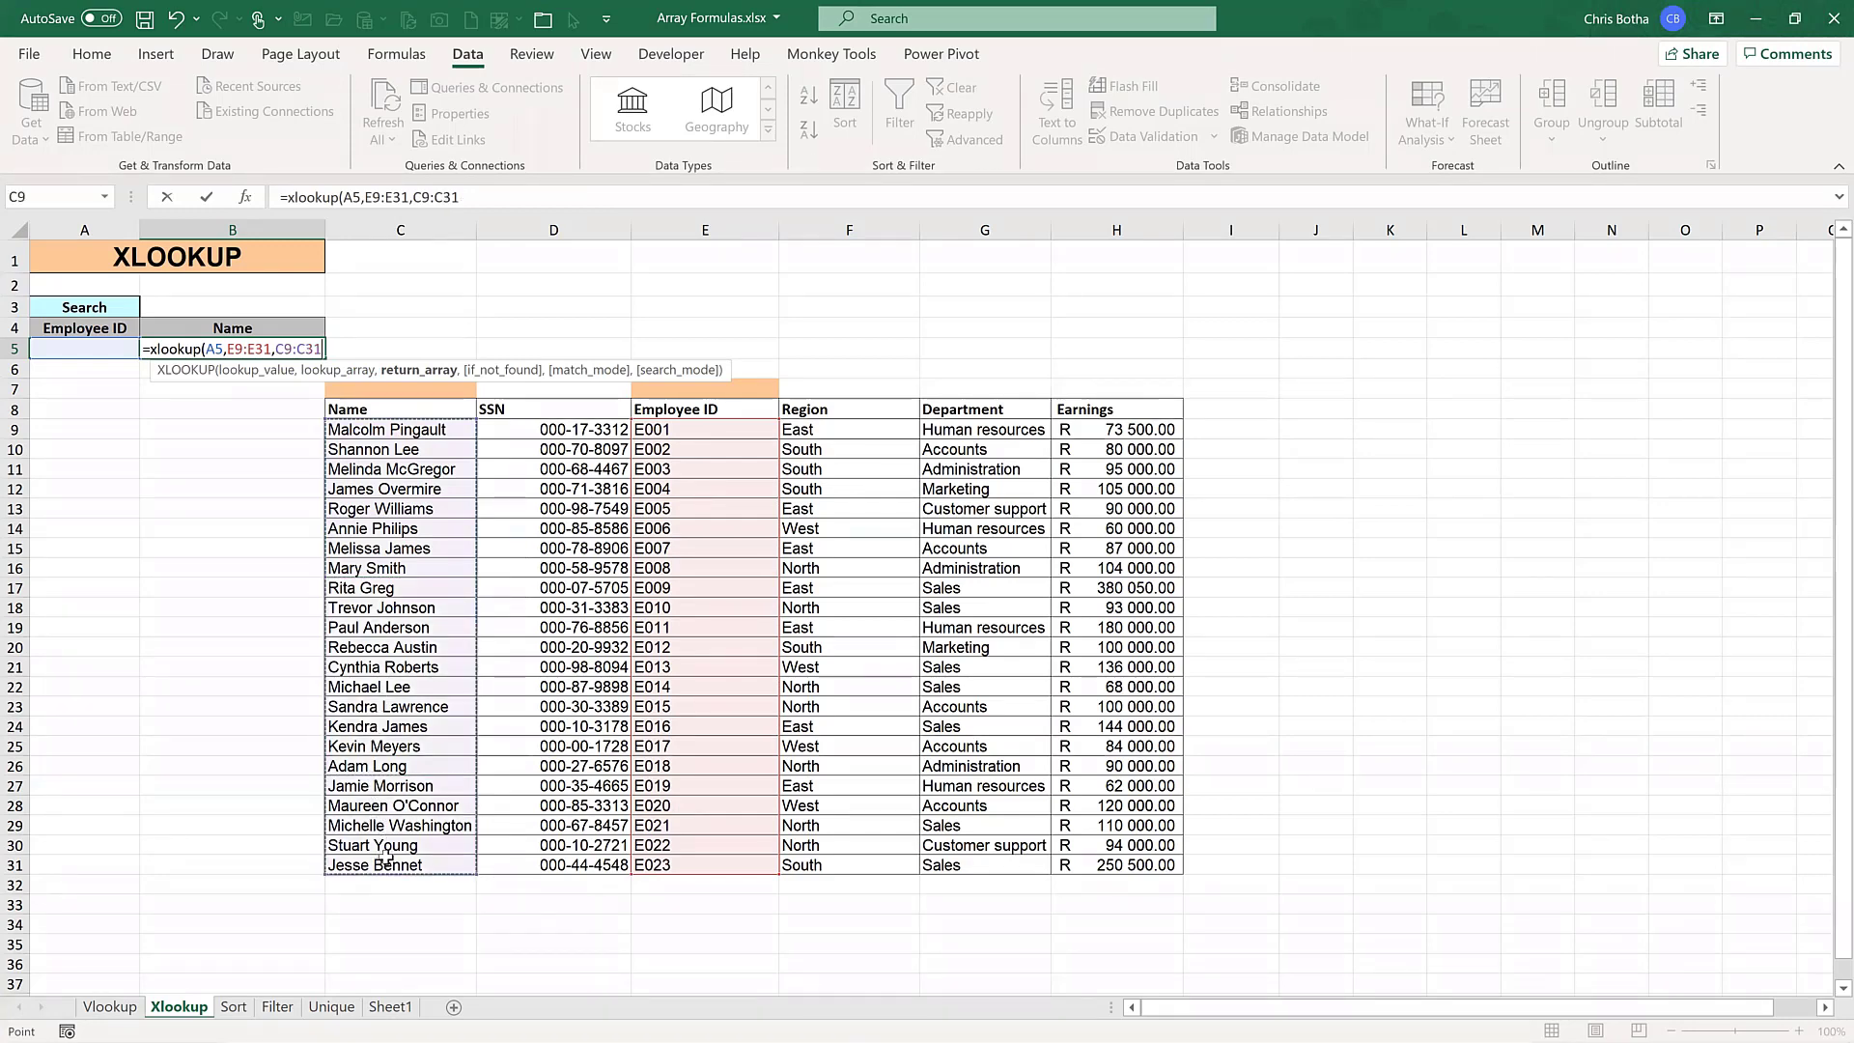
pyautogui.write(')')
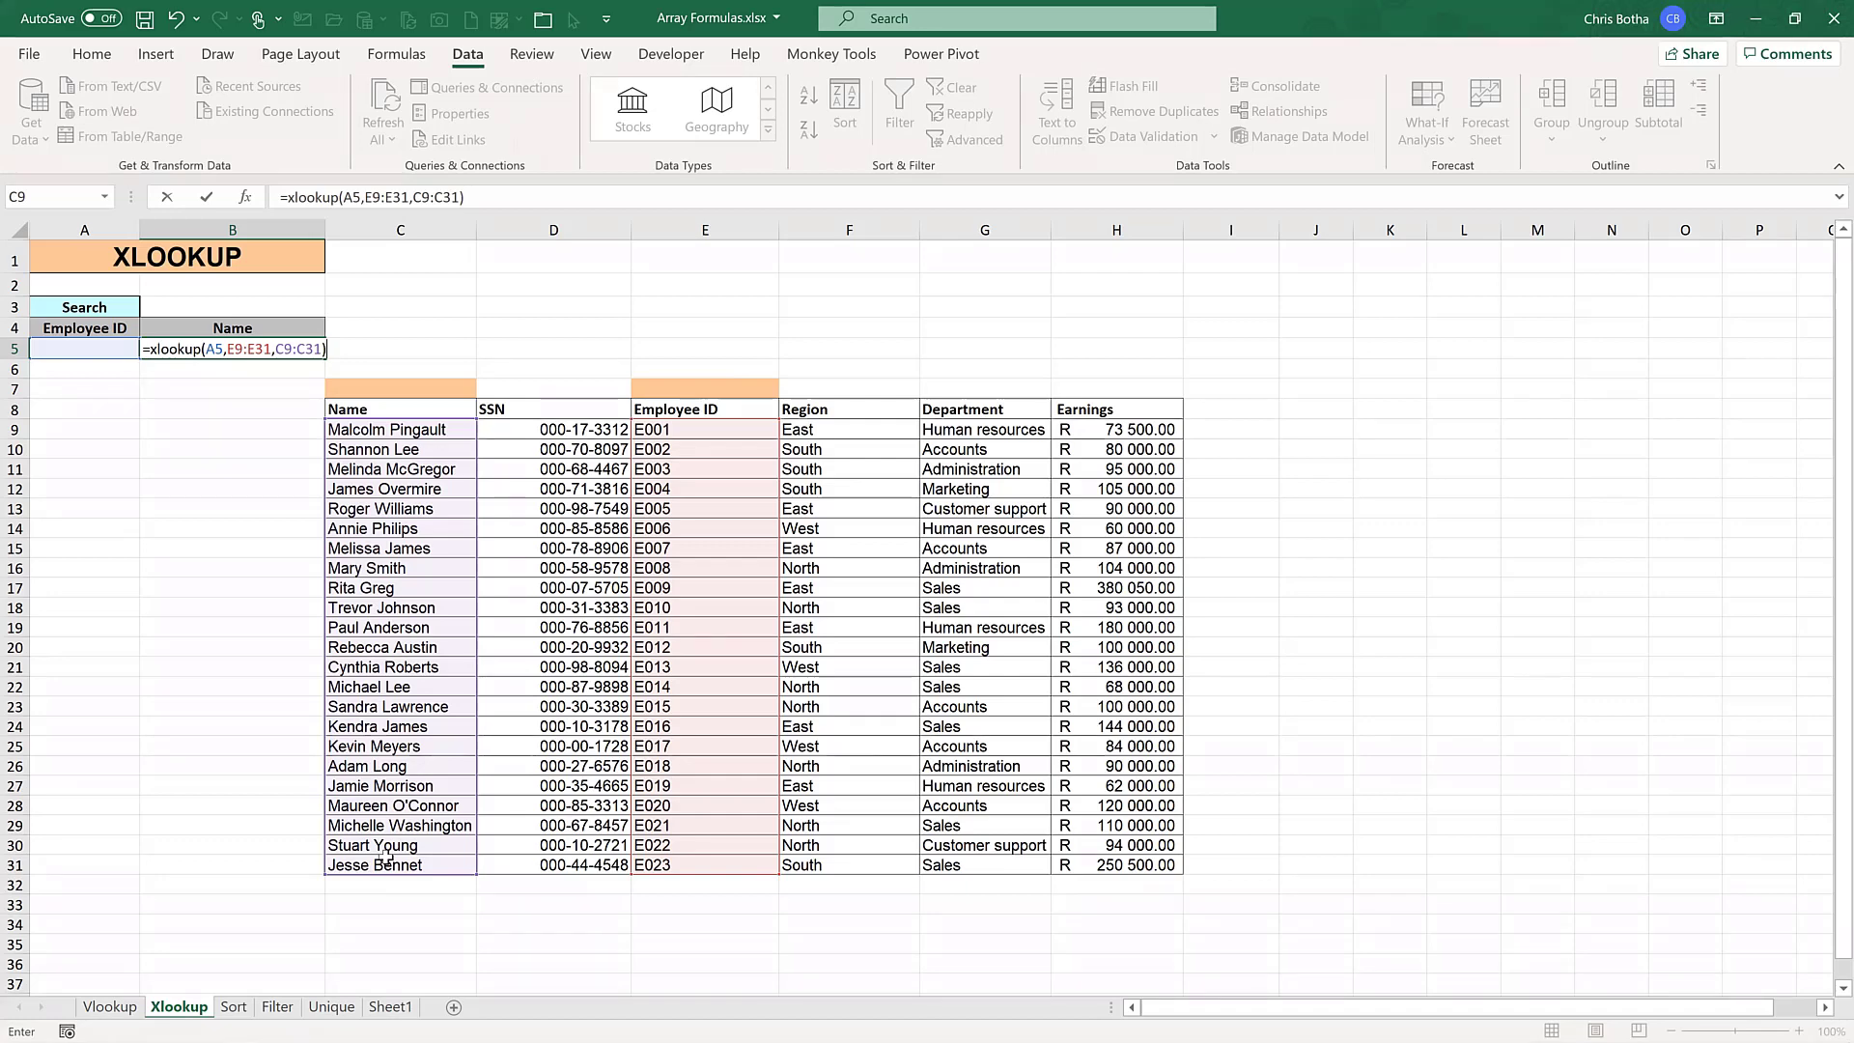
pyautogui.press('Return')
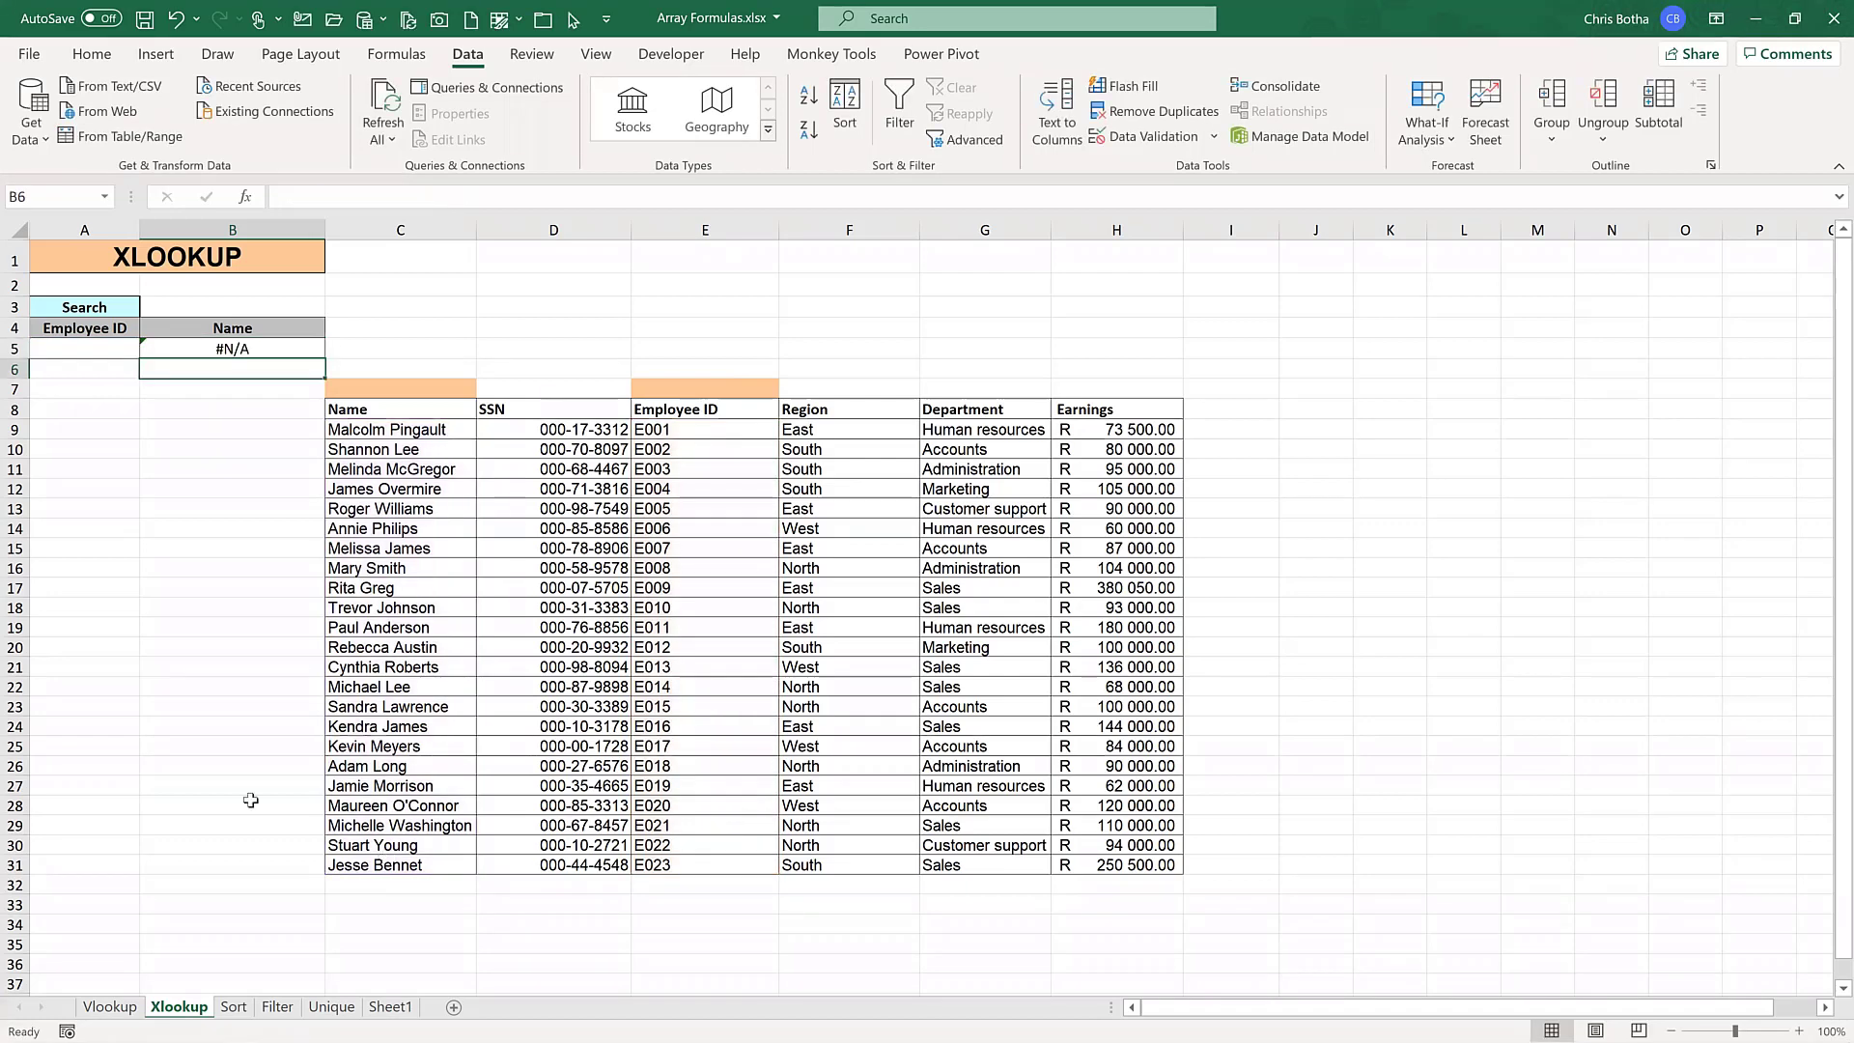
# - Test the XLOOKUP formula by entering Employee ID E001 in A5 and checking its row in the table
pyautogui.click(97, 351)
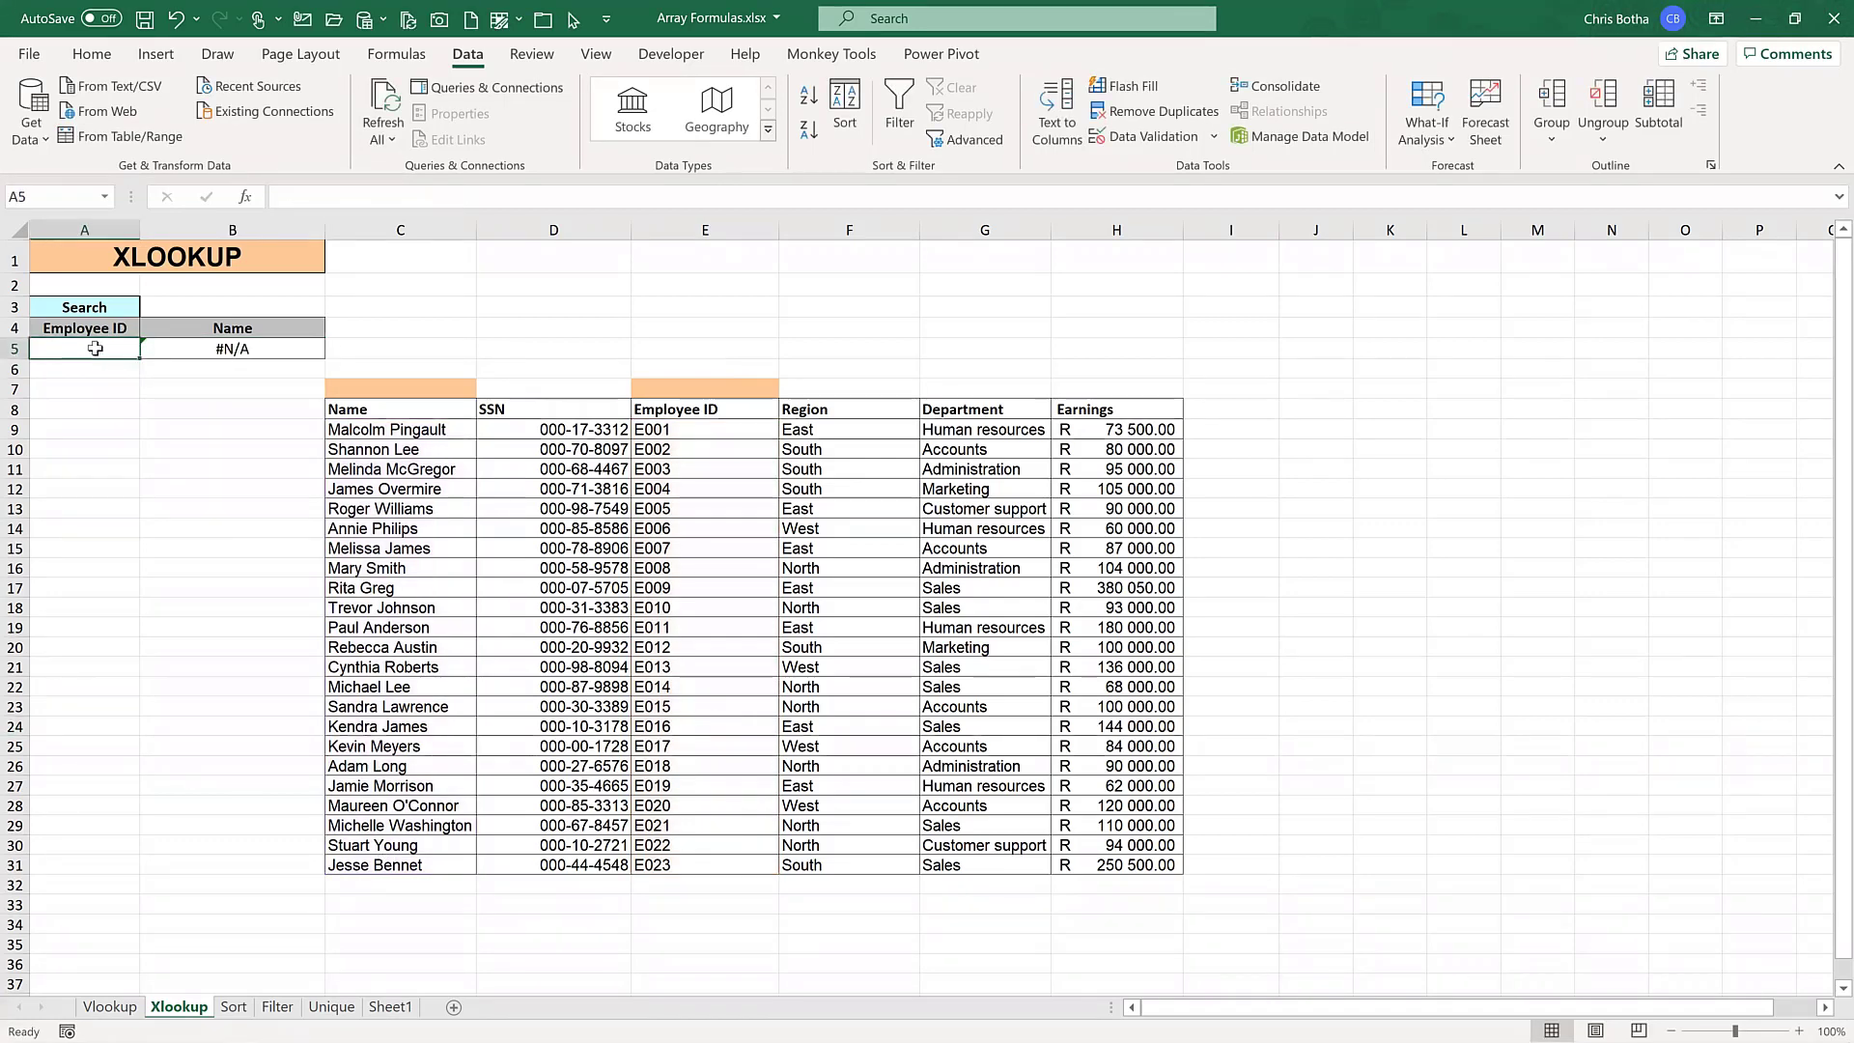
pyautogui.write('E001')
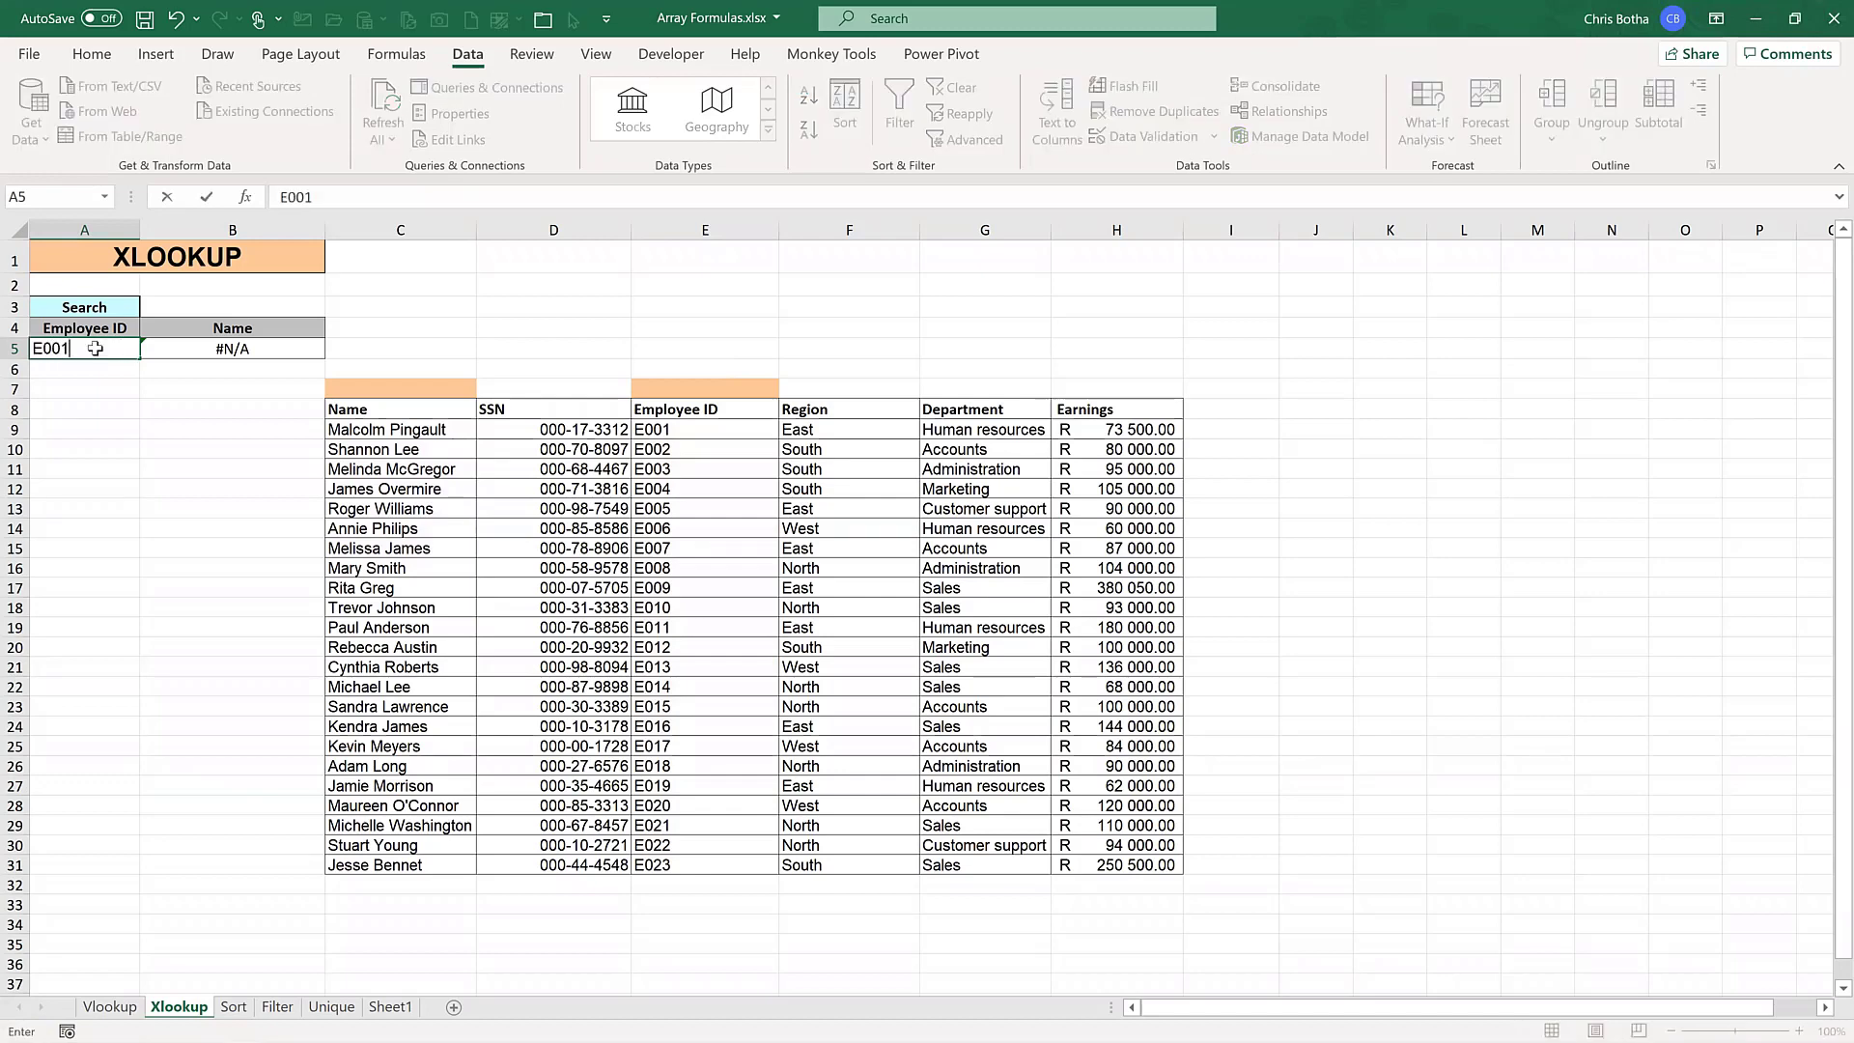
pyautogui.press('Return')
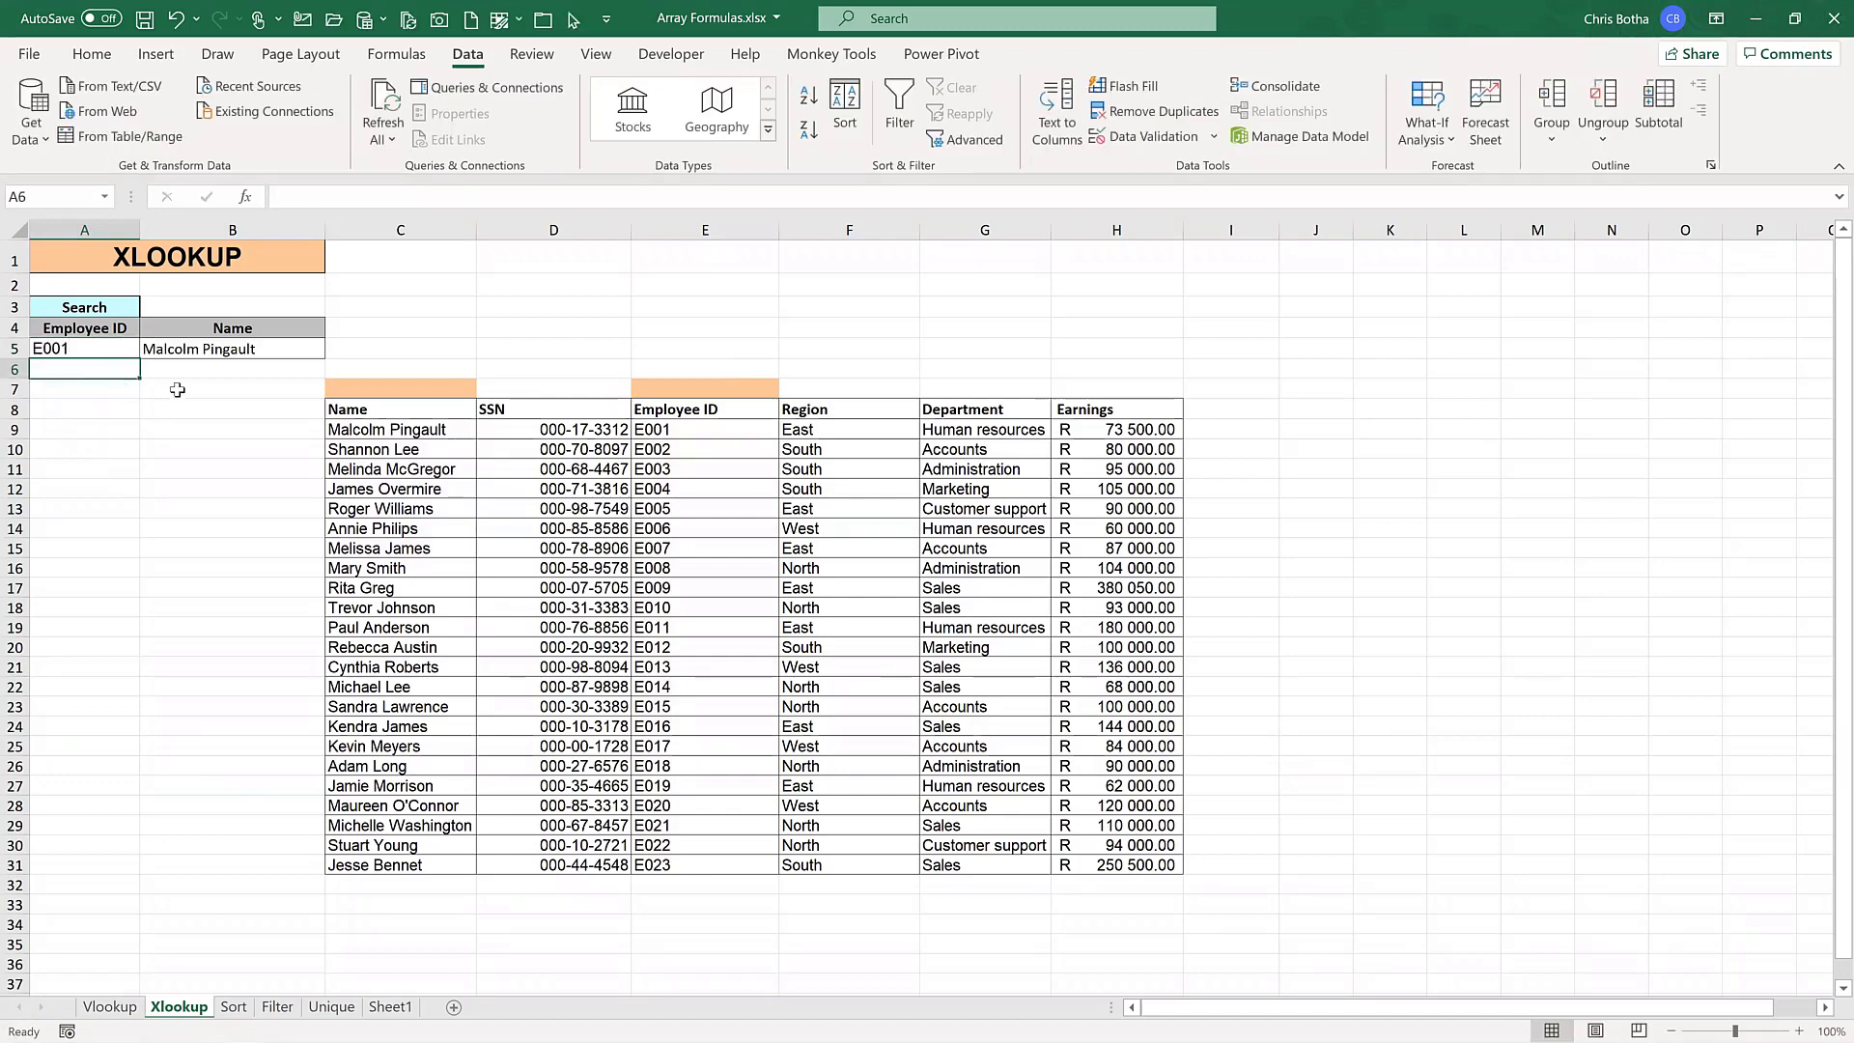
pyautogui.click(684, 430)
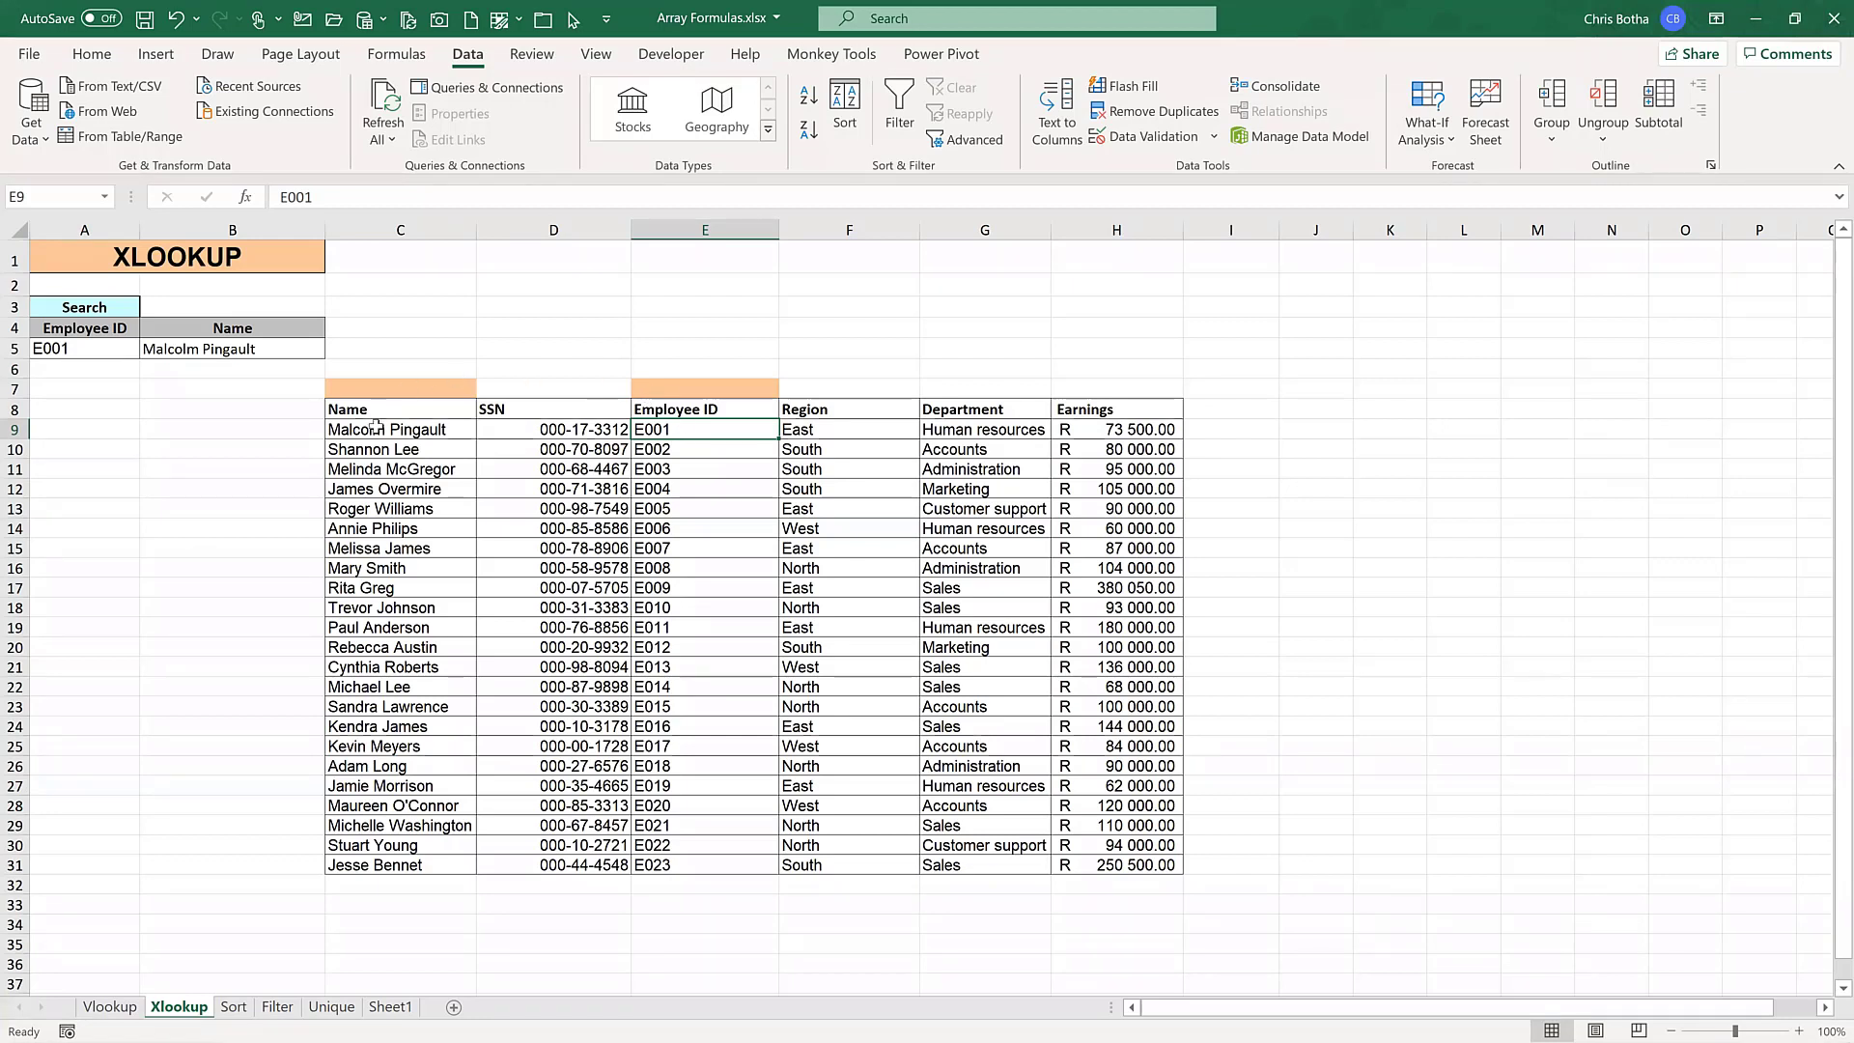
# - Add "Value not found" as the if_not_found argument of the XLOOKUP formula in B5
pyautogui.doubleClick(290, 350)
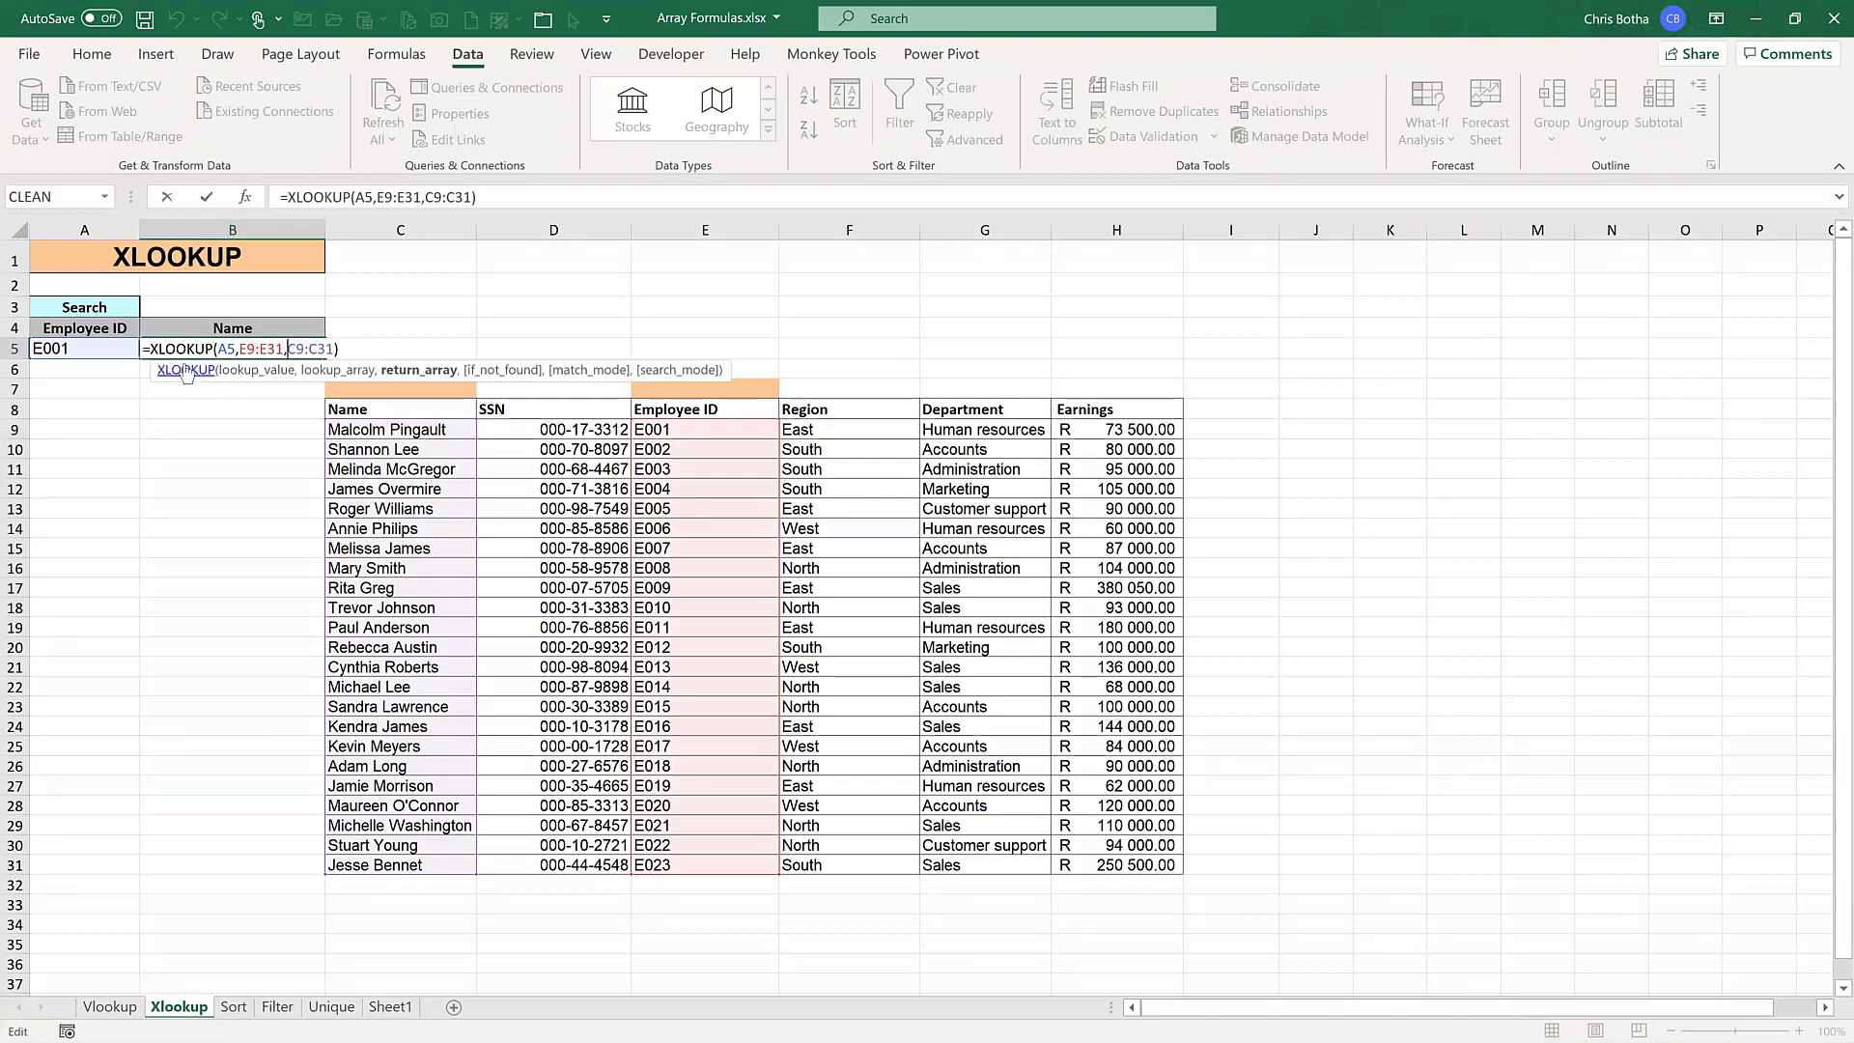
pyautogui.doubleClick(270, 349)
pyautogui.click(289, 348)
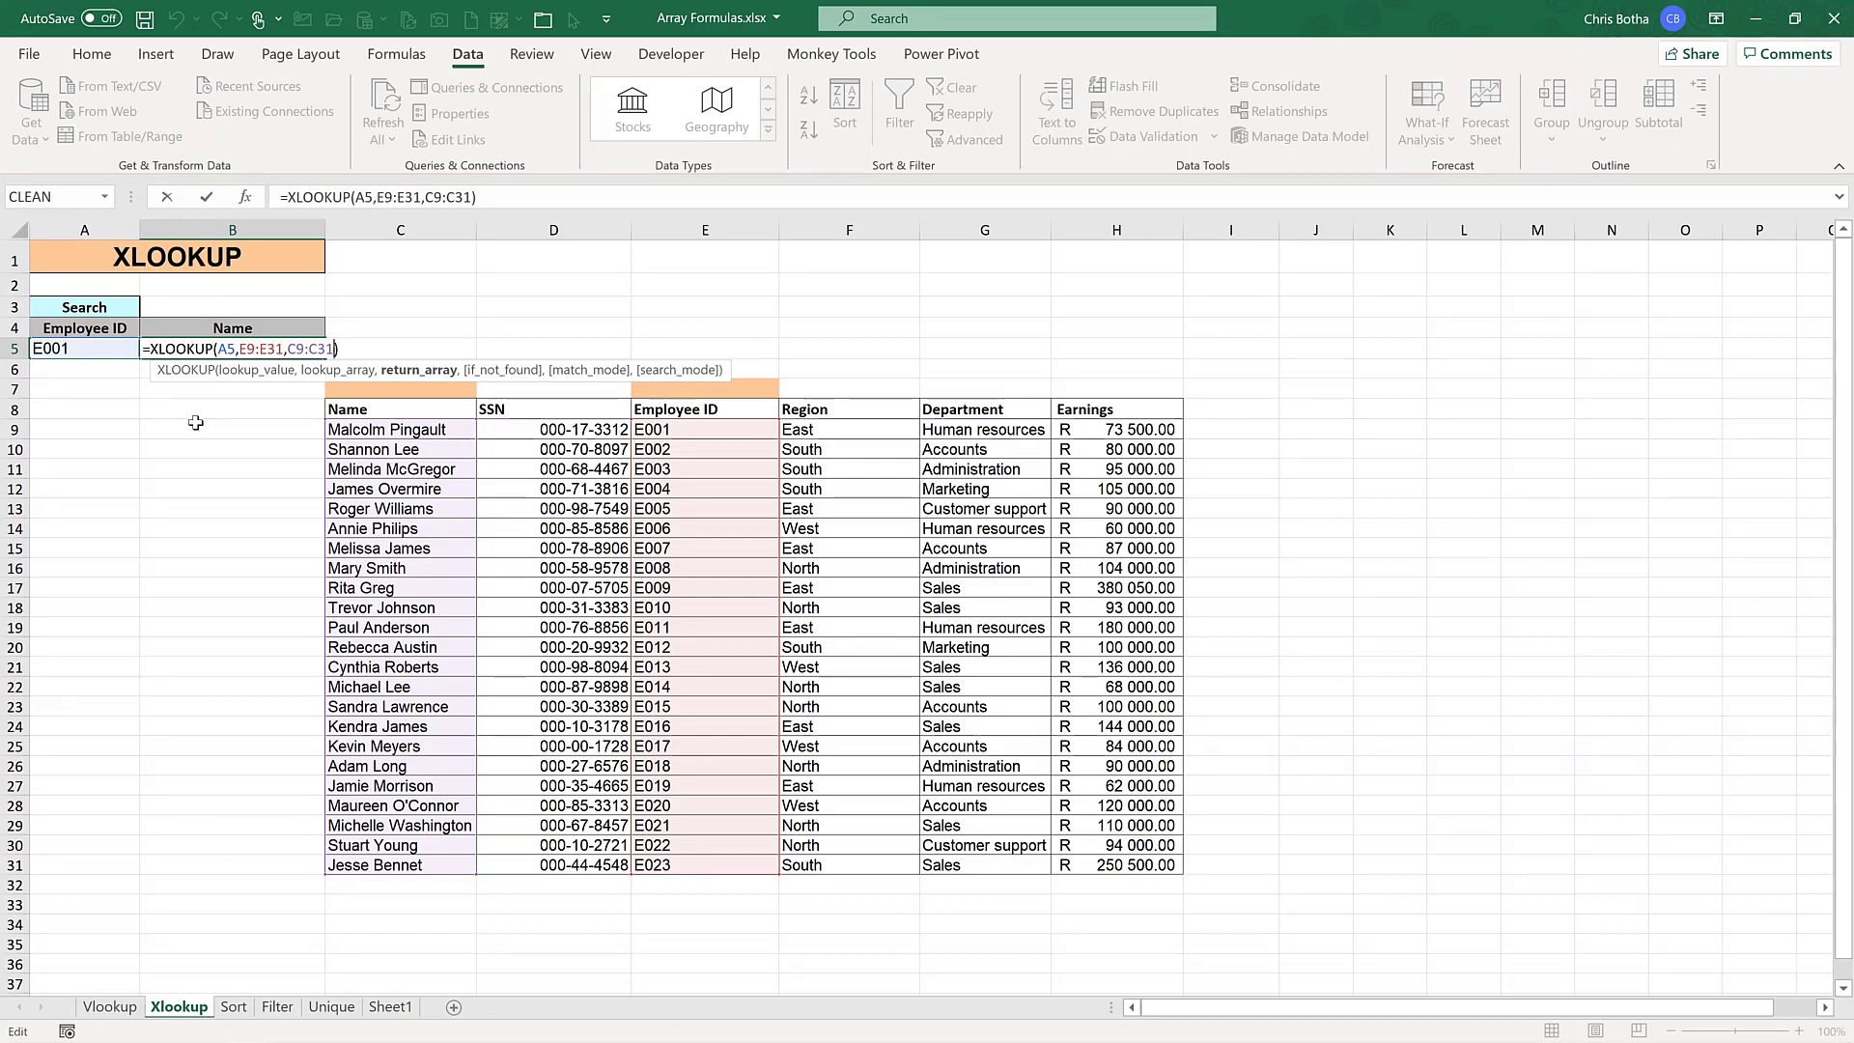
pyautogui.write(',')
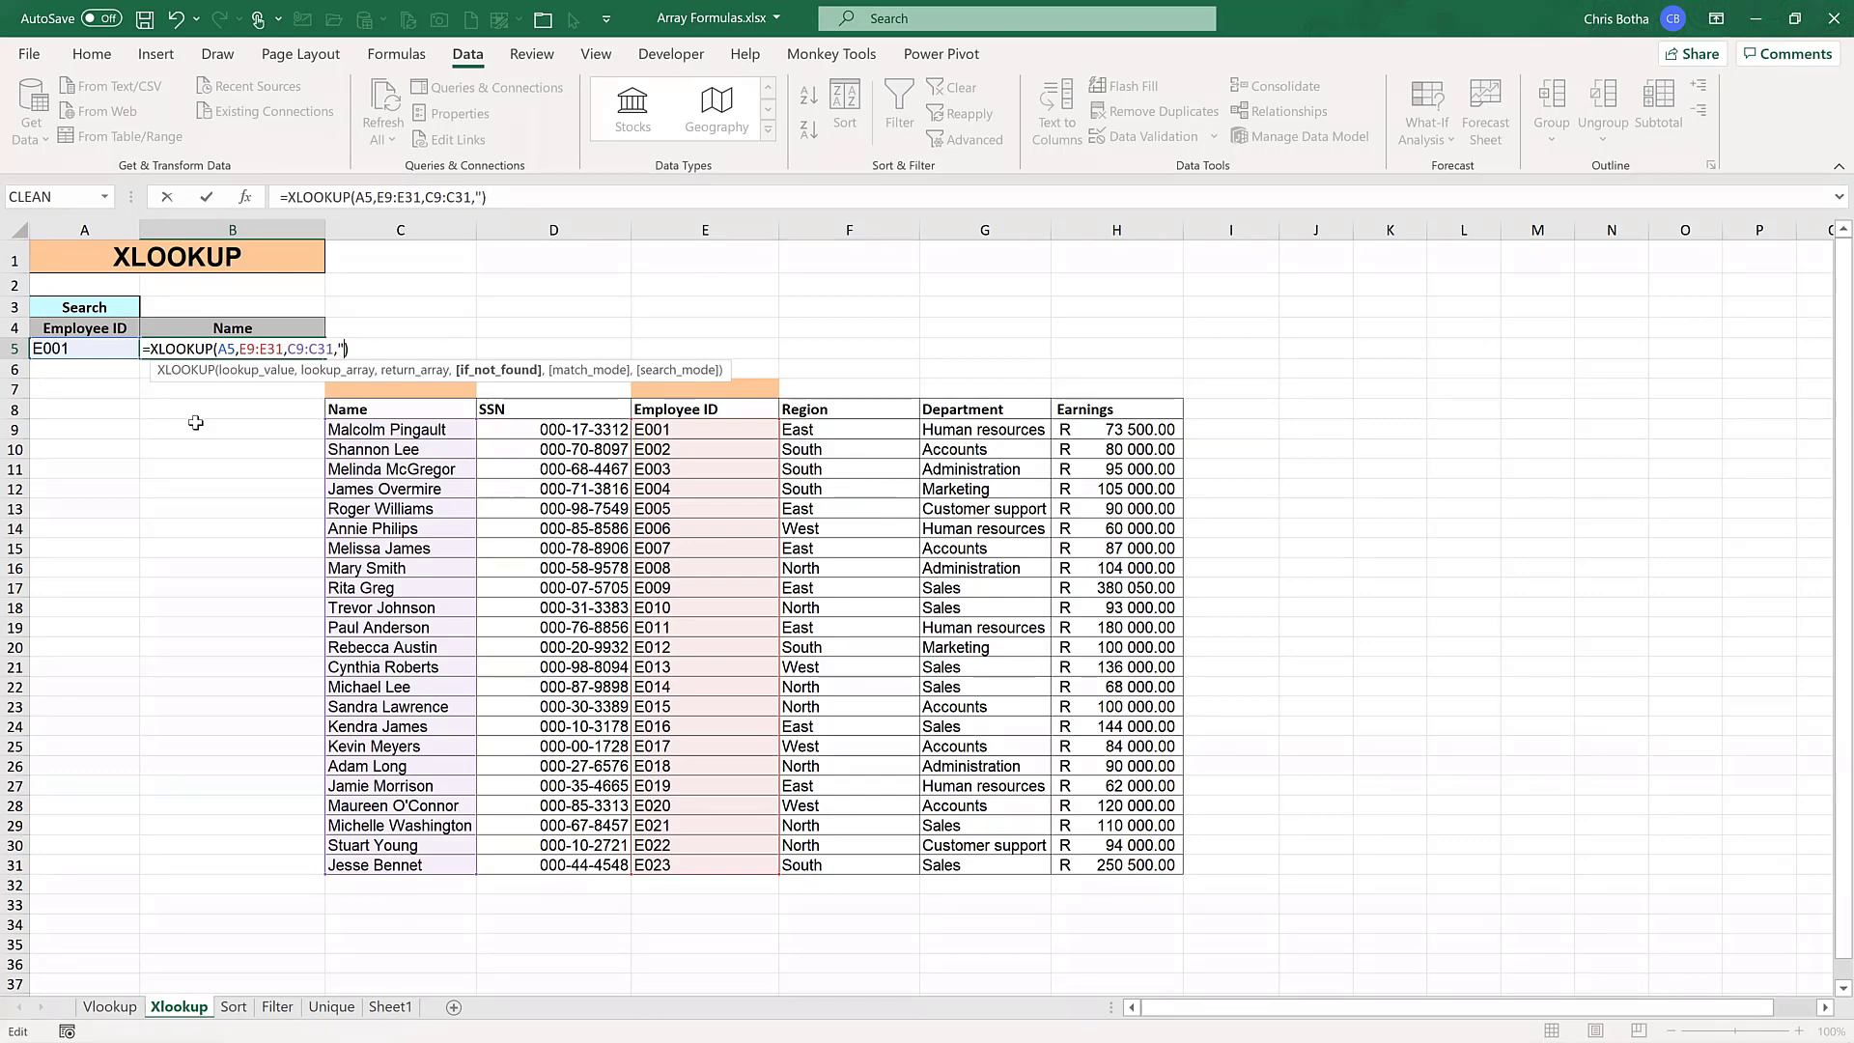
pyautogui.write('"Value not found')
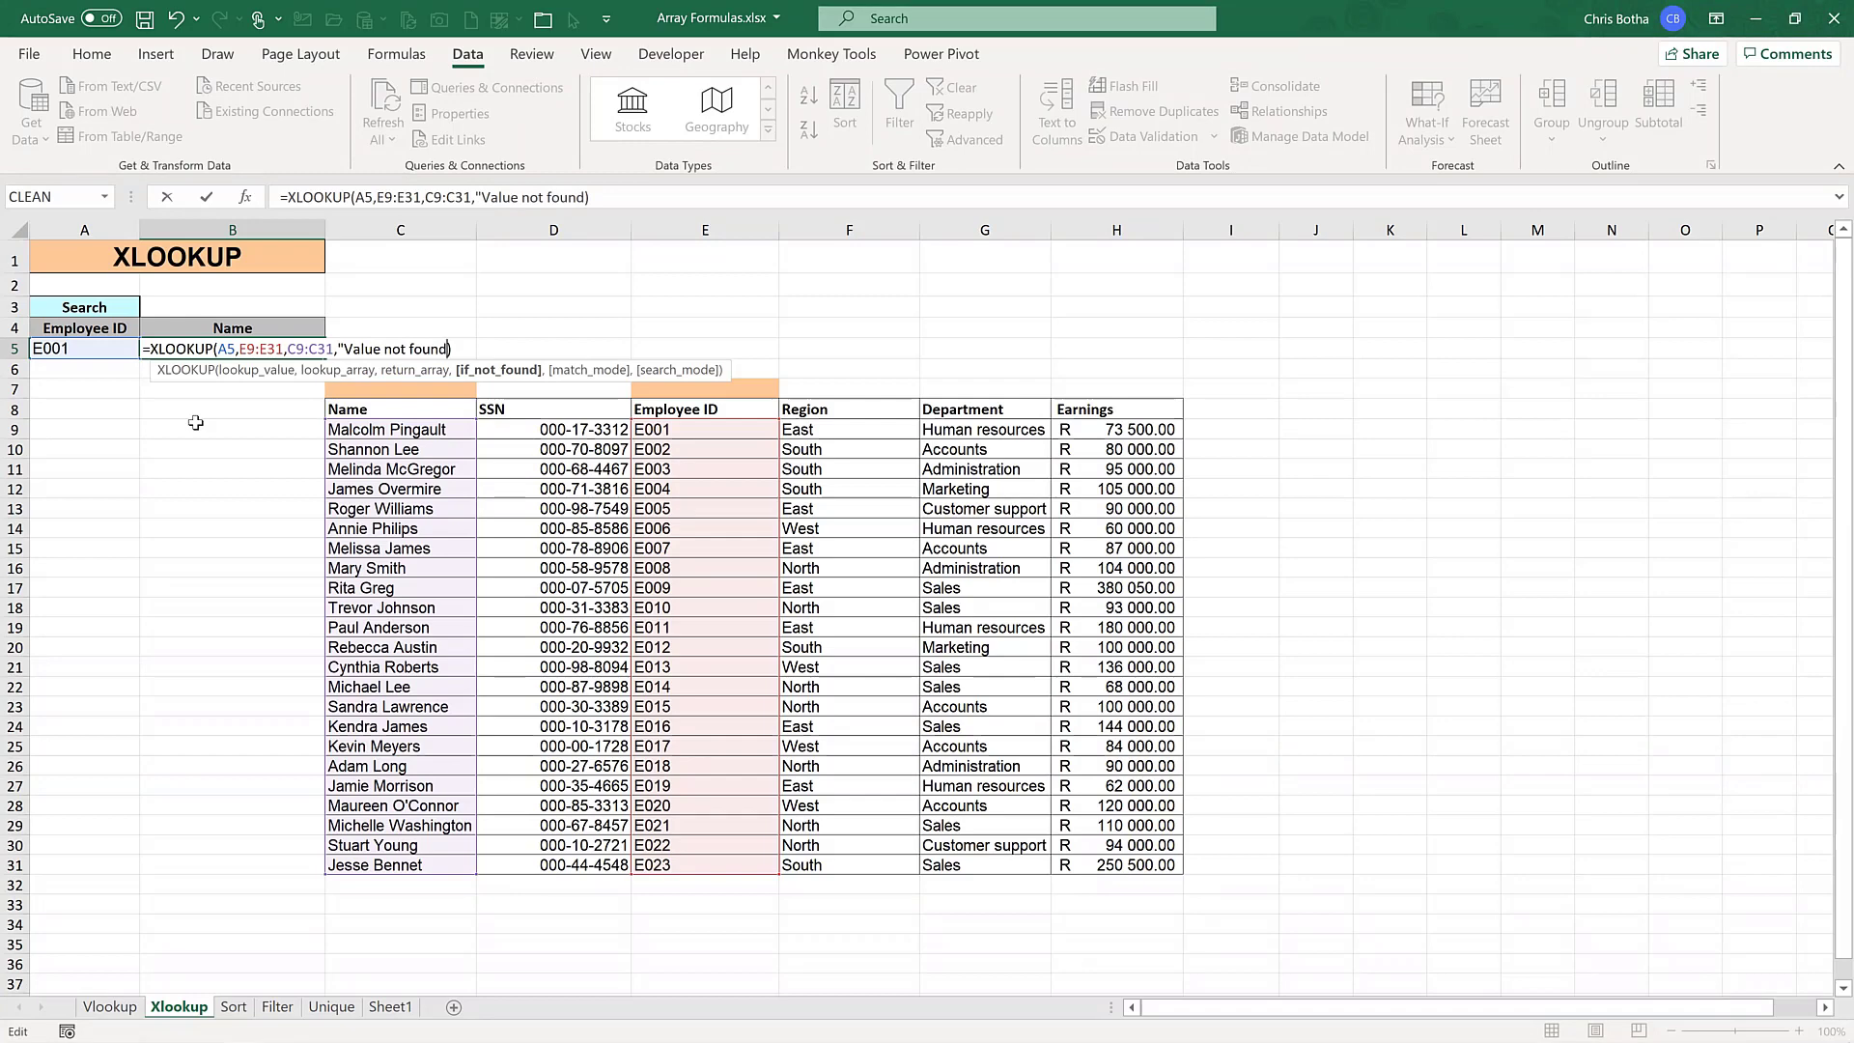
pyautogui.write('")')
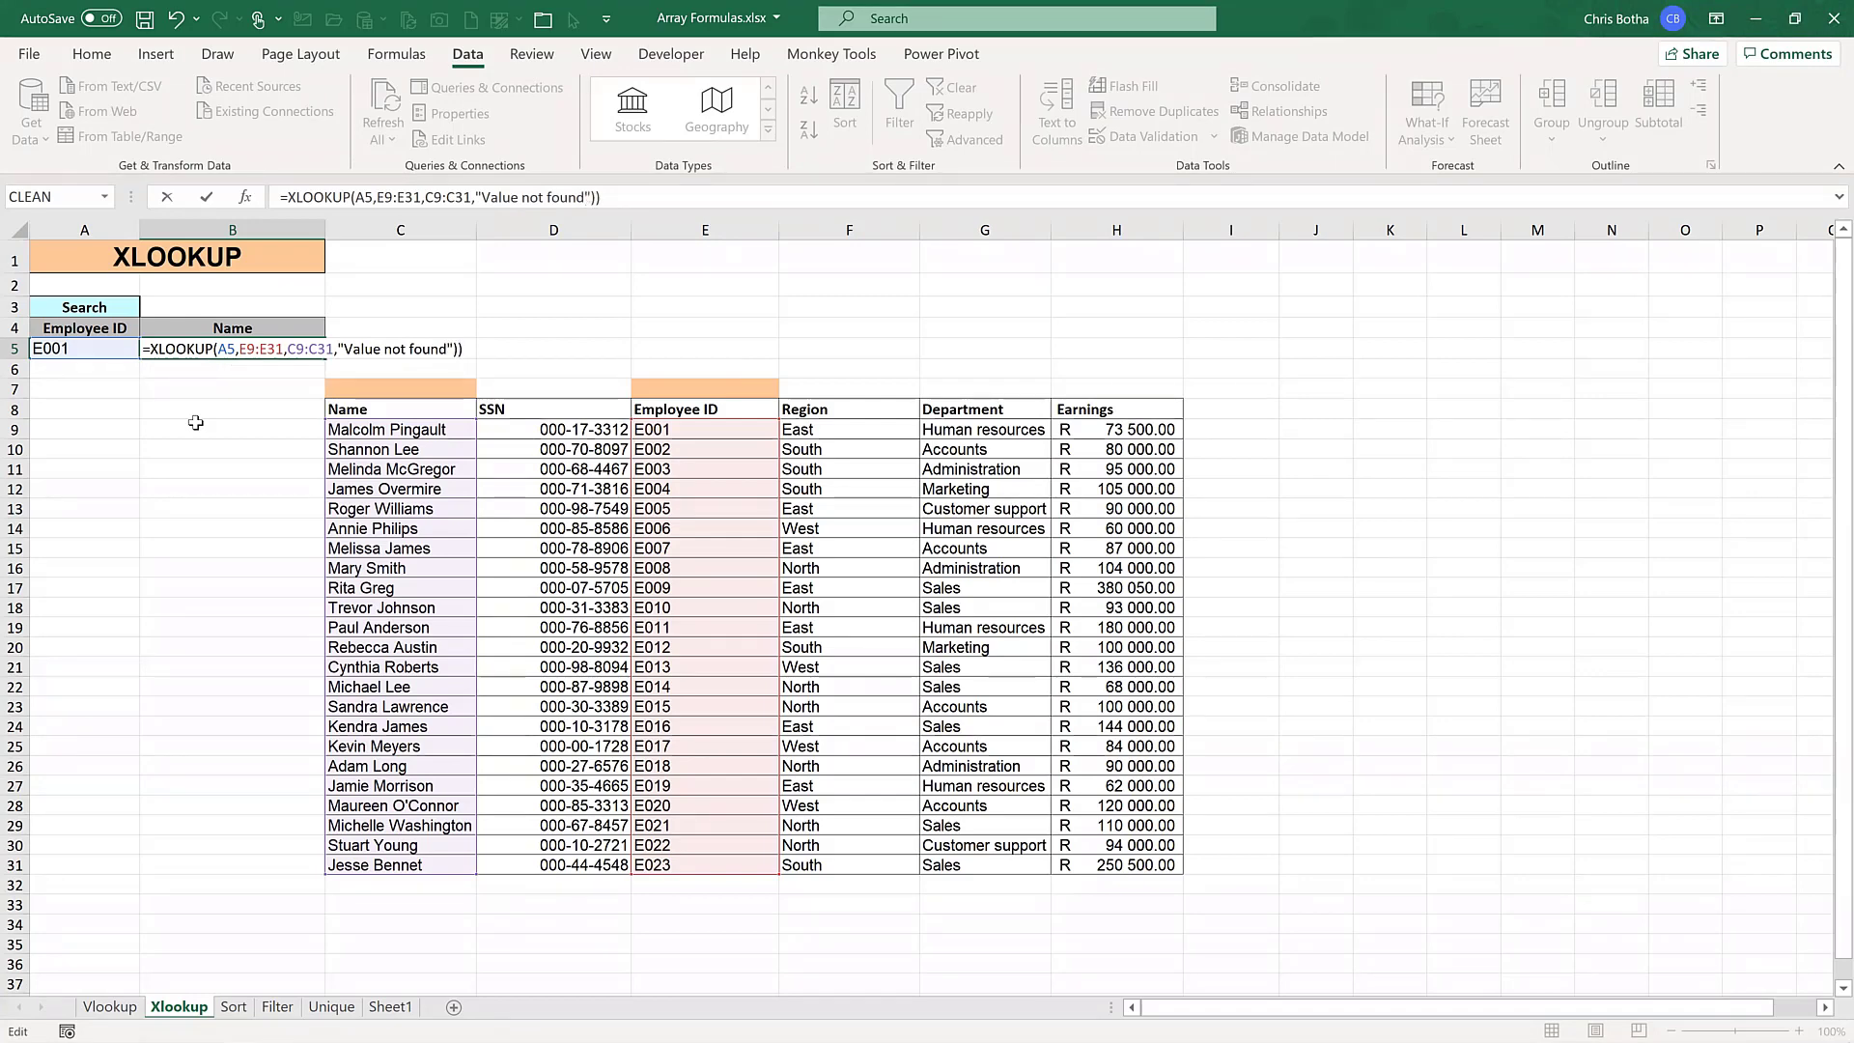
pyautogui.press('Return')
# - Enter the nonexistent Employee ID e1300 in A5 and check the lookup result in B5
pyautogui.click(68, 353)
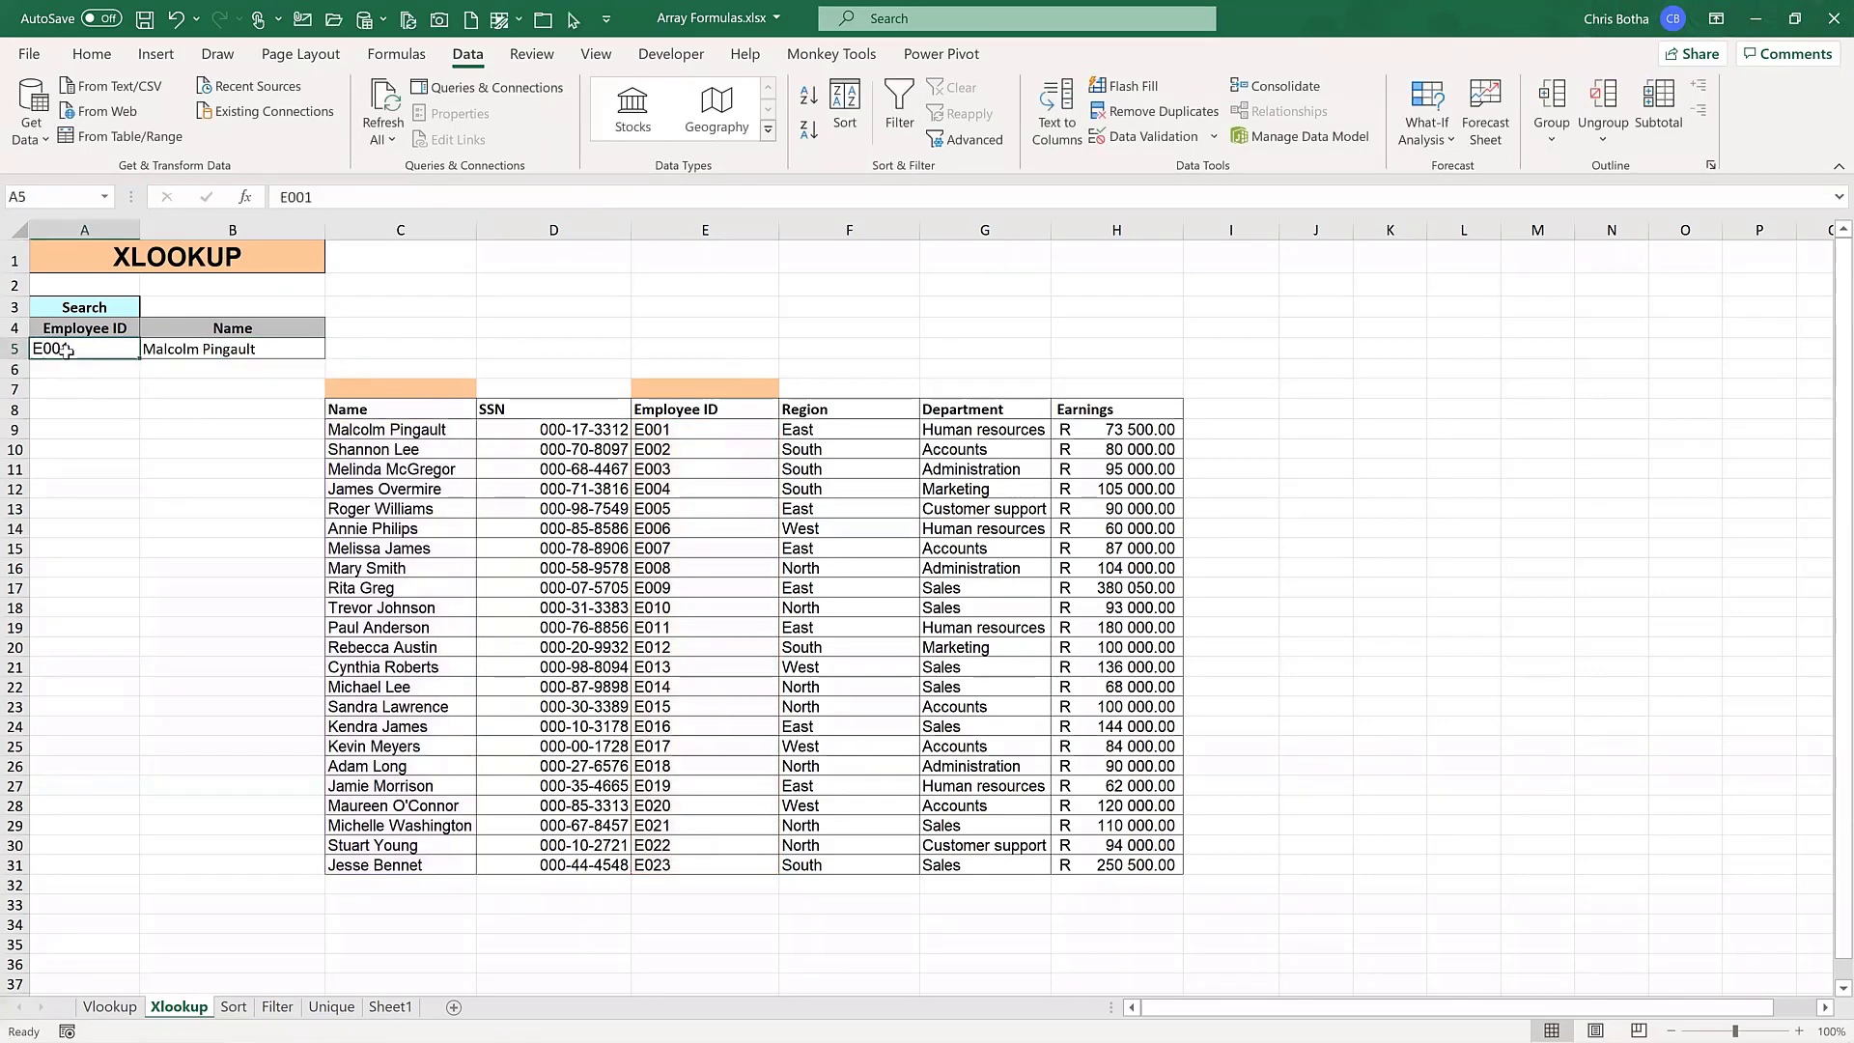
pyautogui.write('e13')
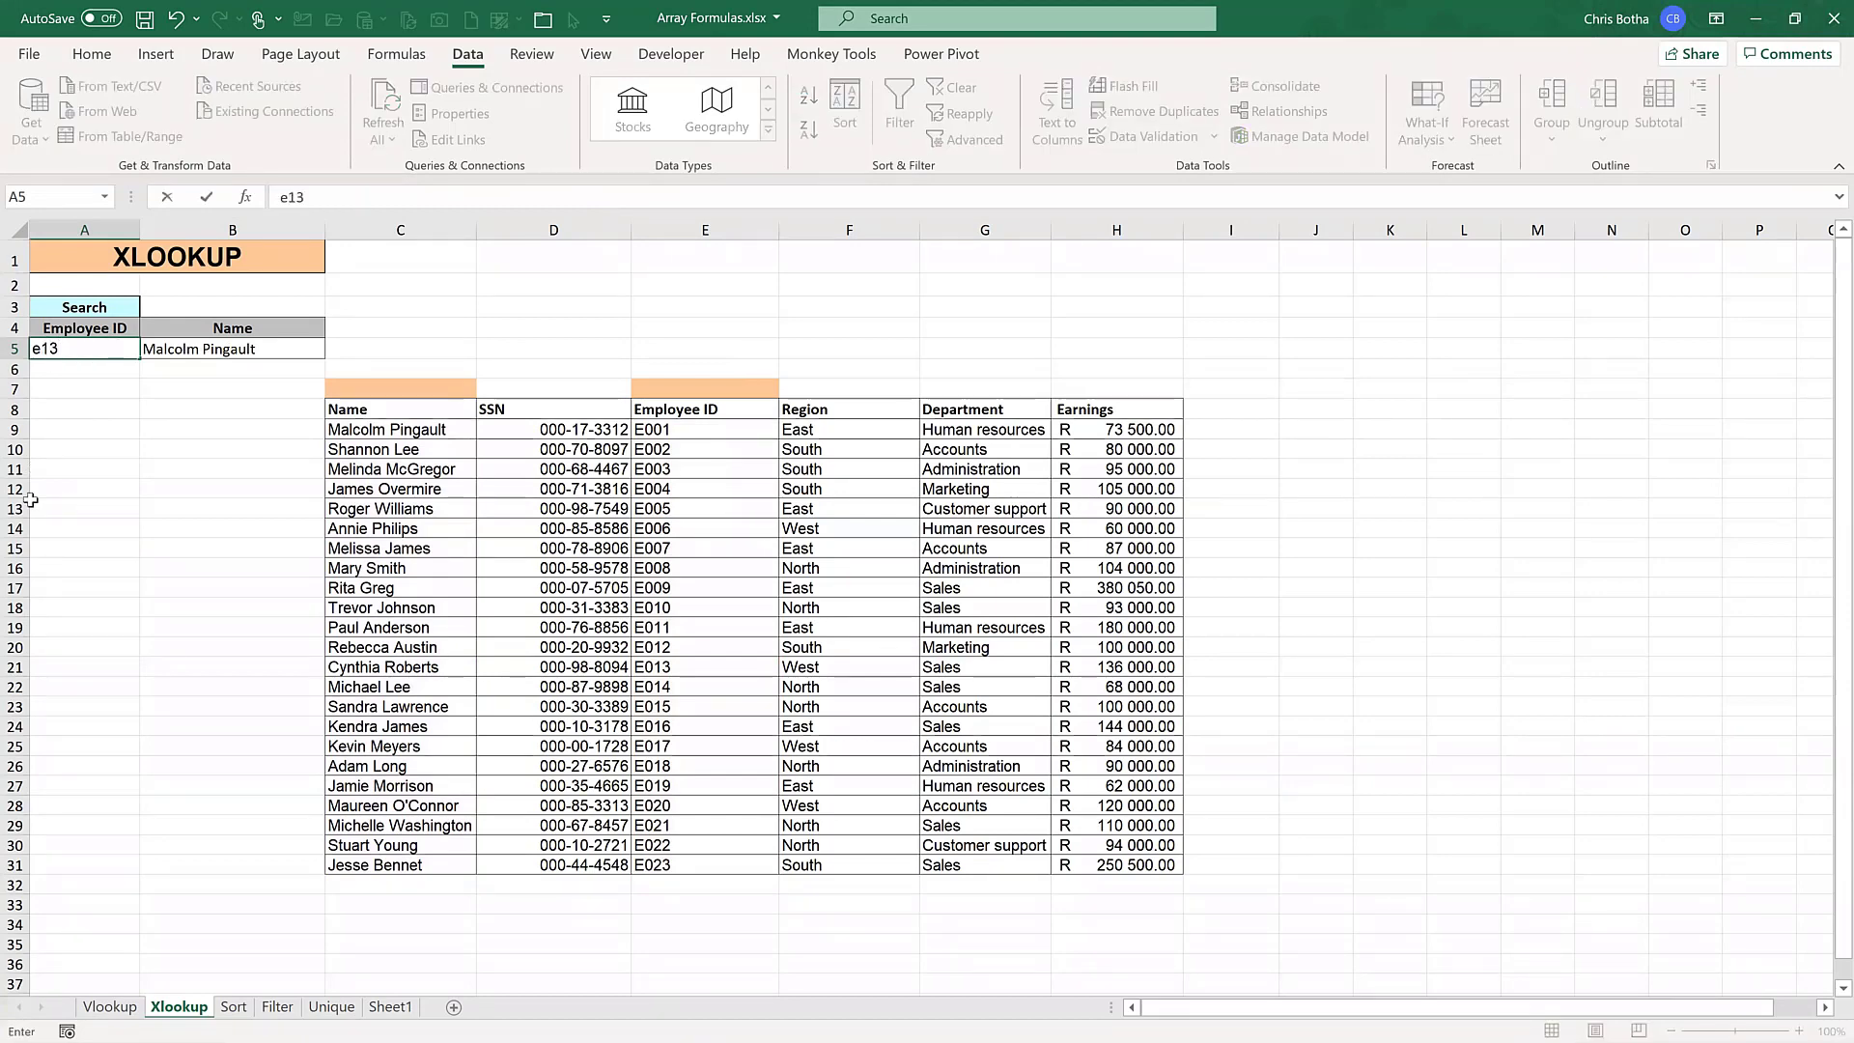
pyautogui.write('00')
pyautogui.press('Return')
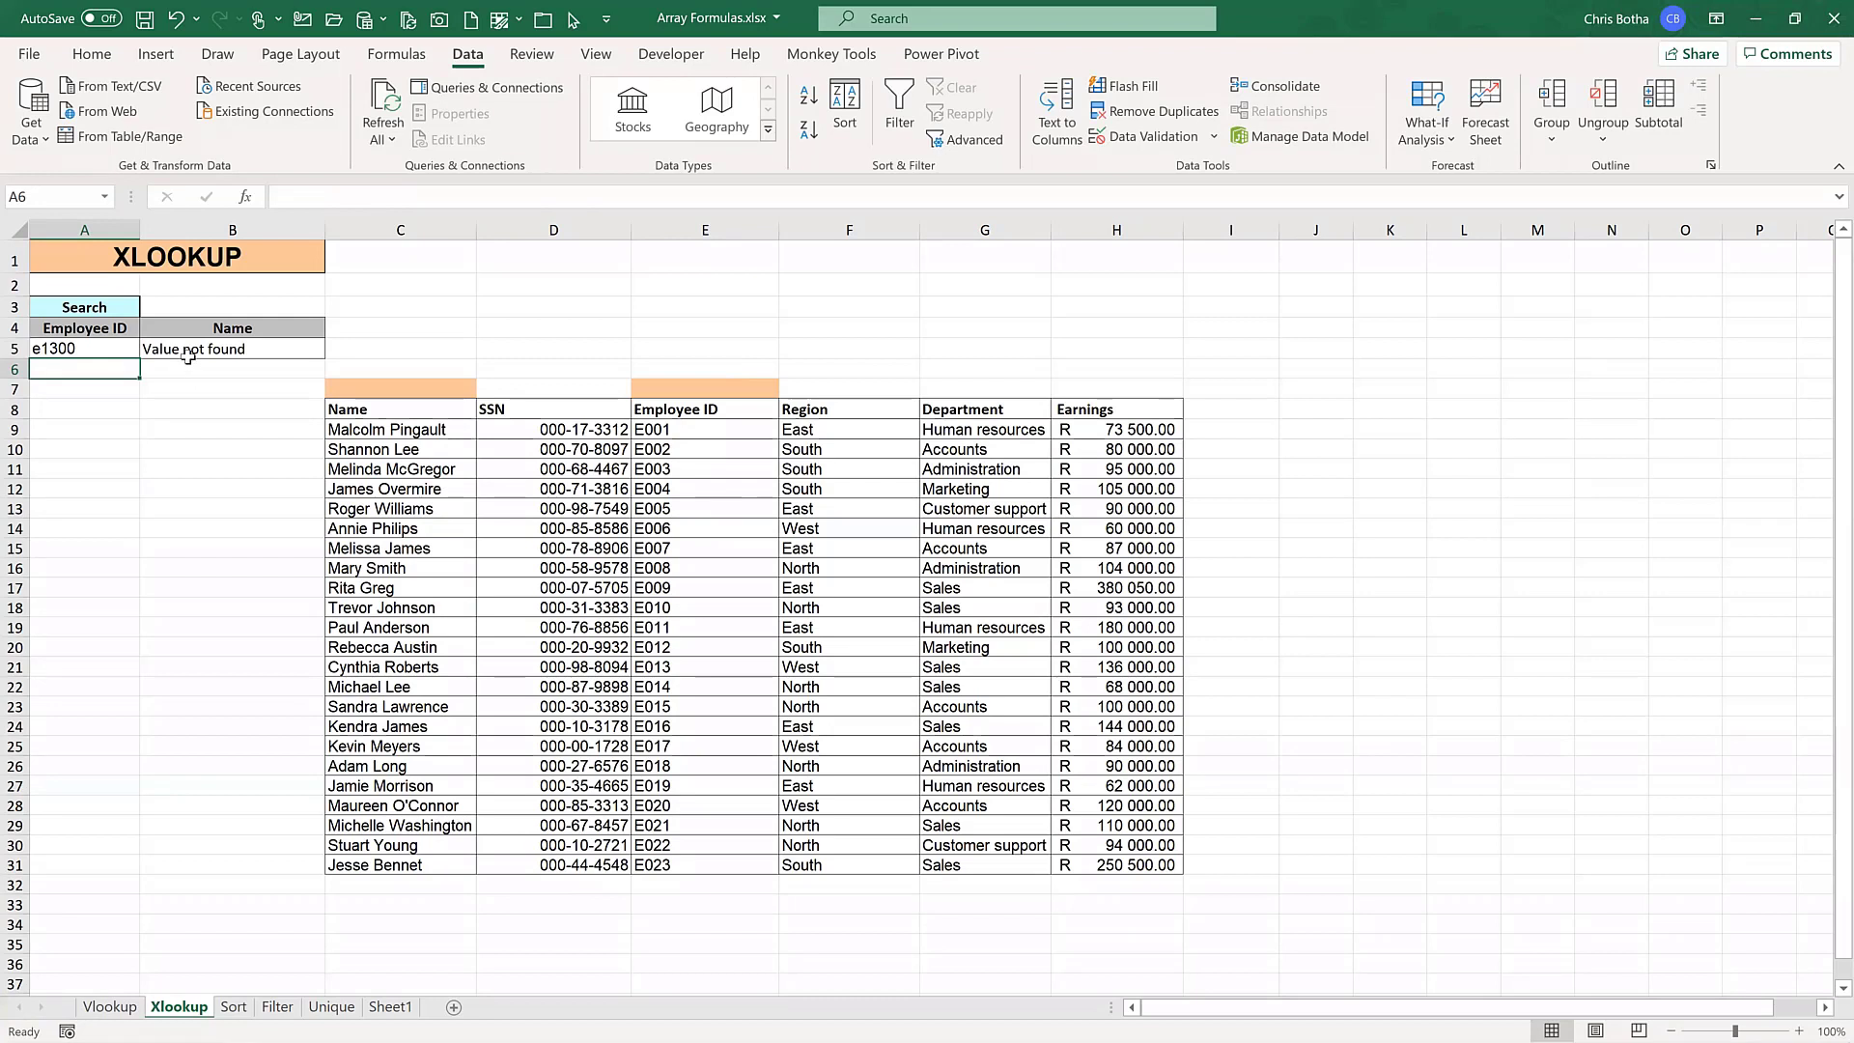
pyautogui.click(189, 352)
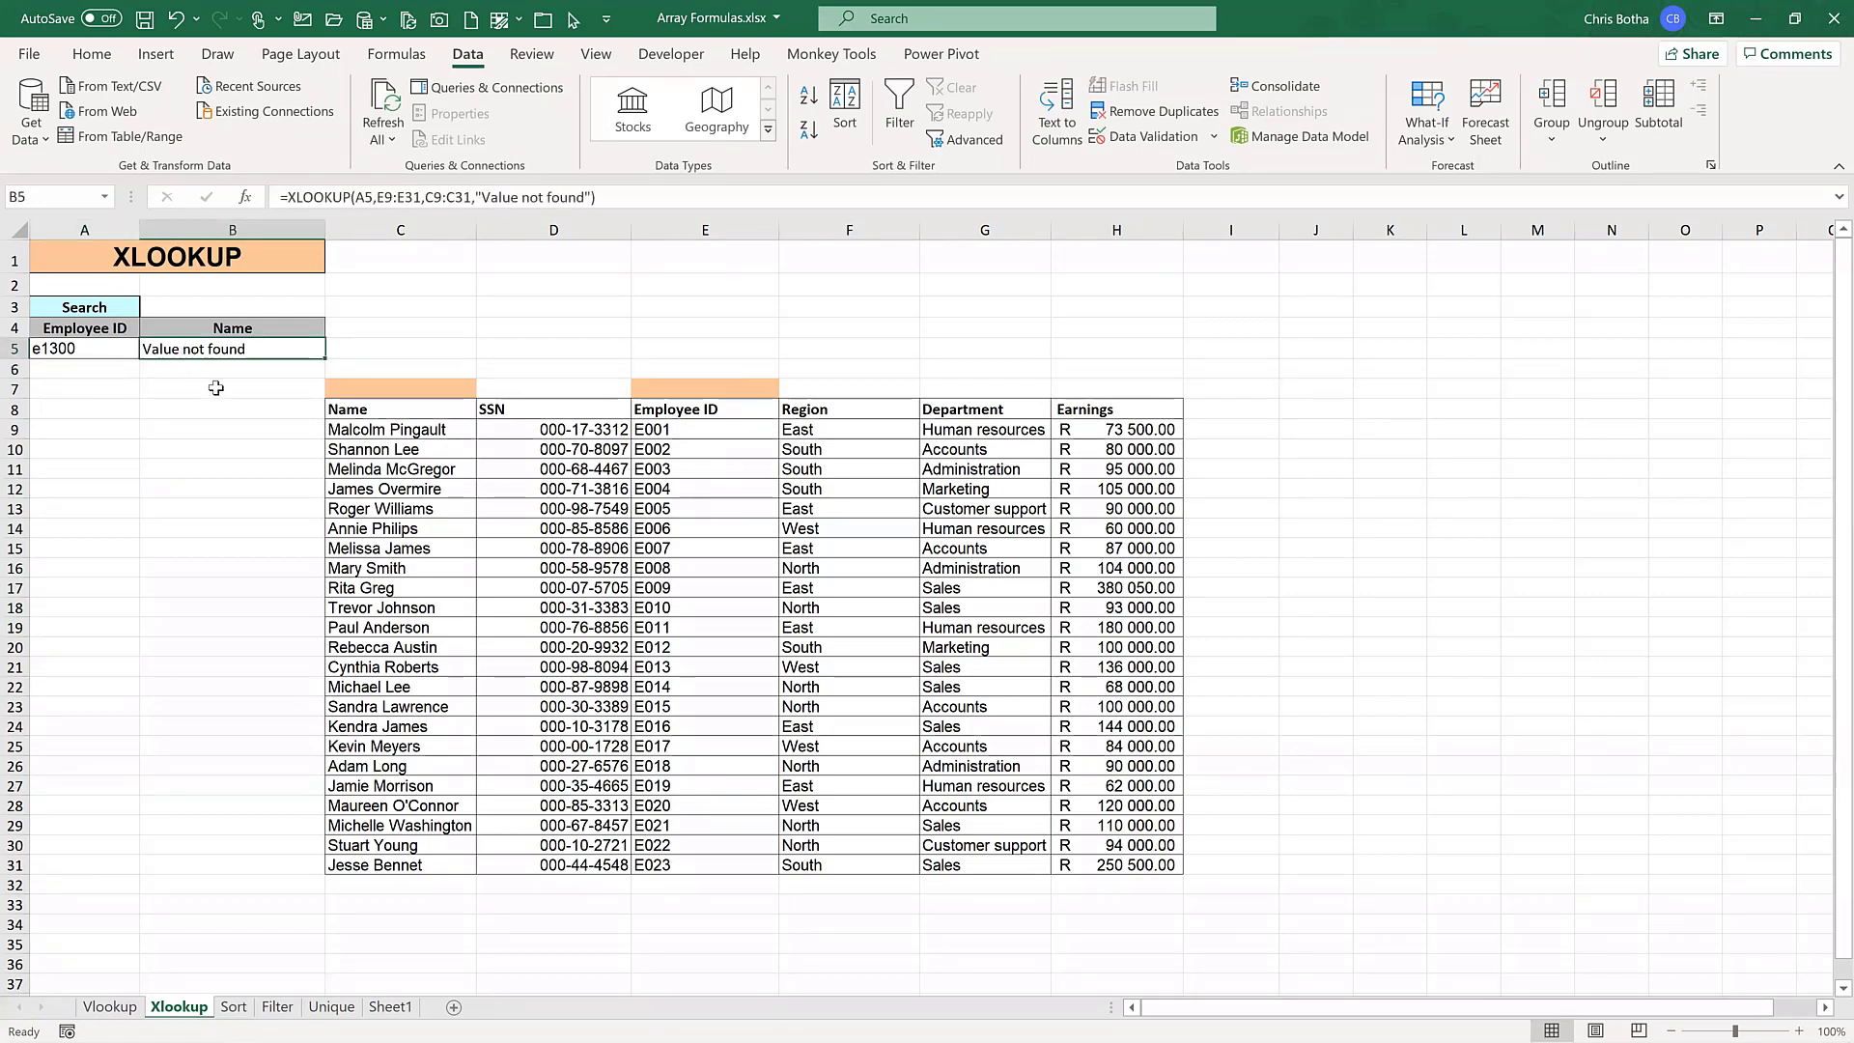
# - Insert a blank column before SSN and another blank column before Region in the table
pyautogui.click(577, 228)
pyautogui.rightClick(581, 234)
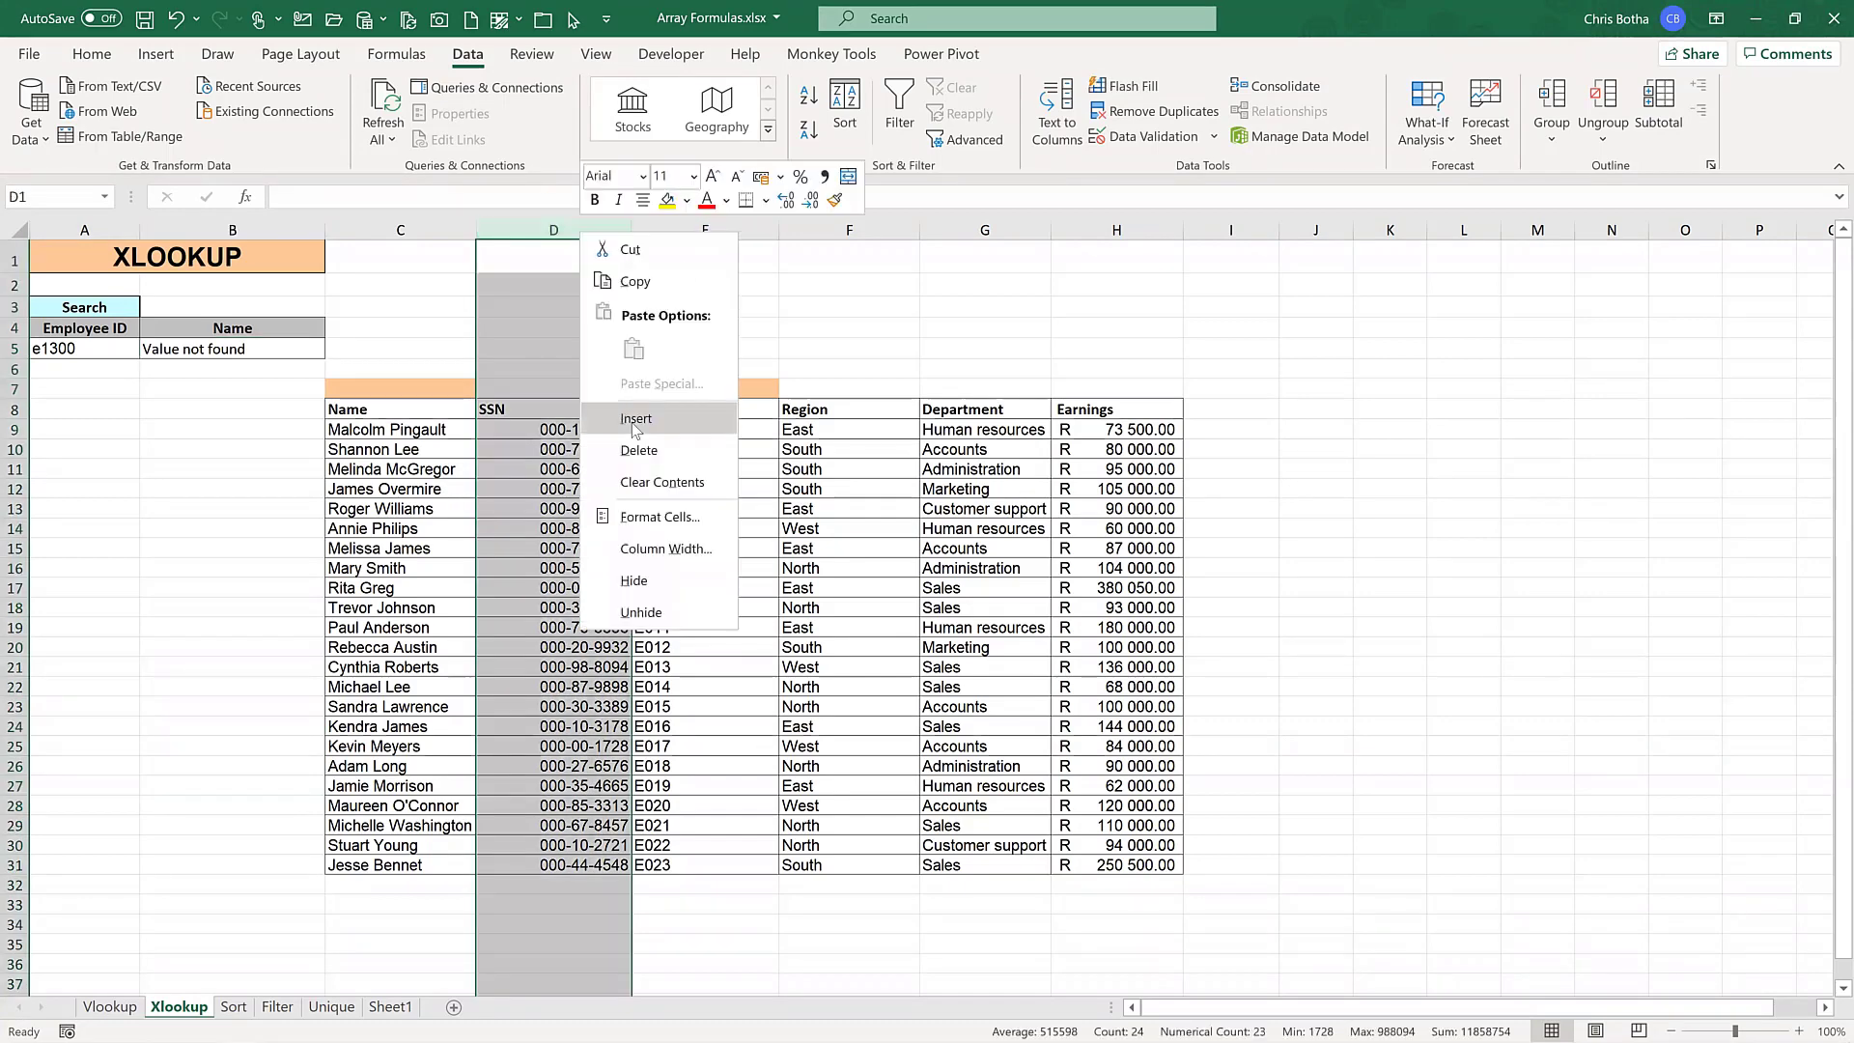
pyautogui.click(636, 421)
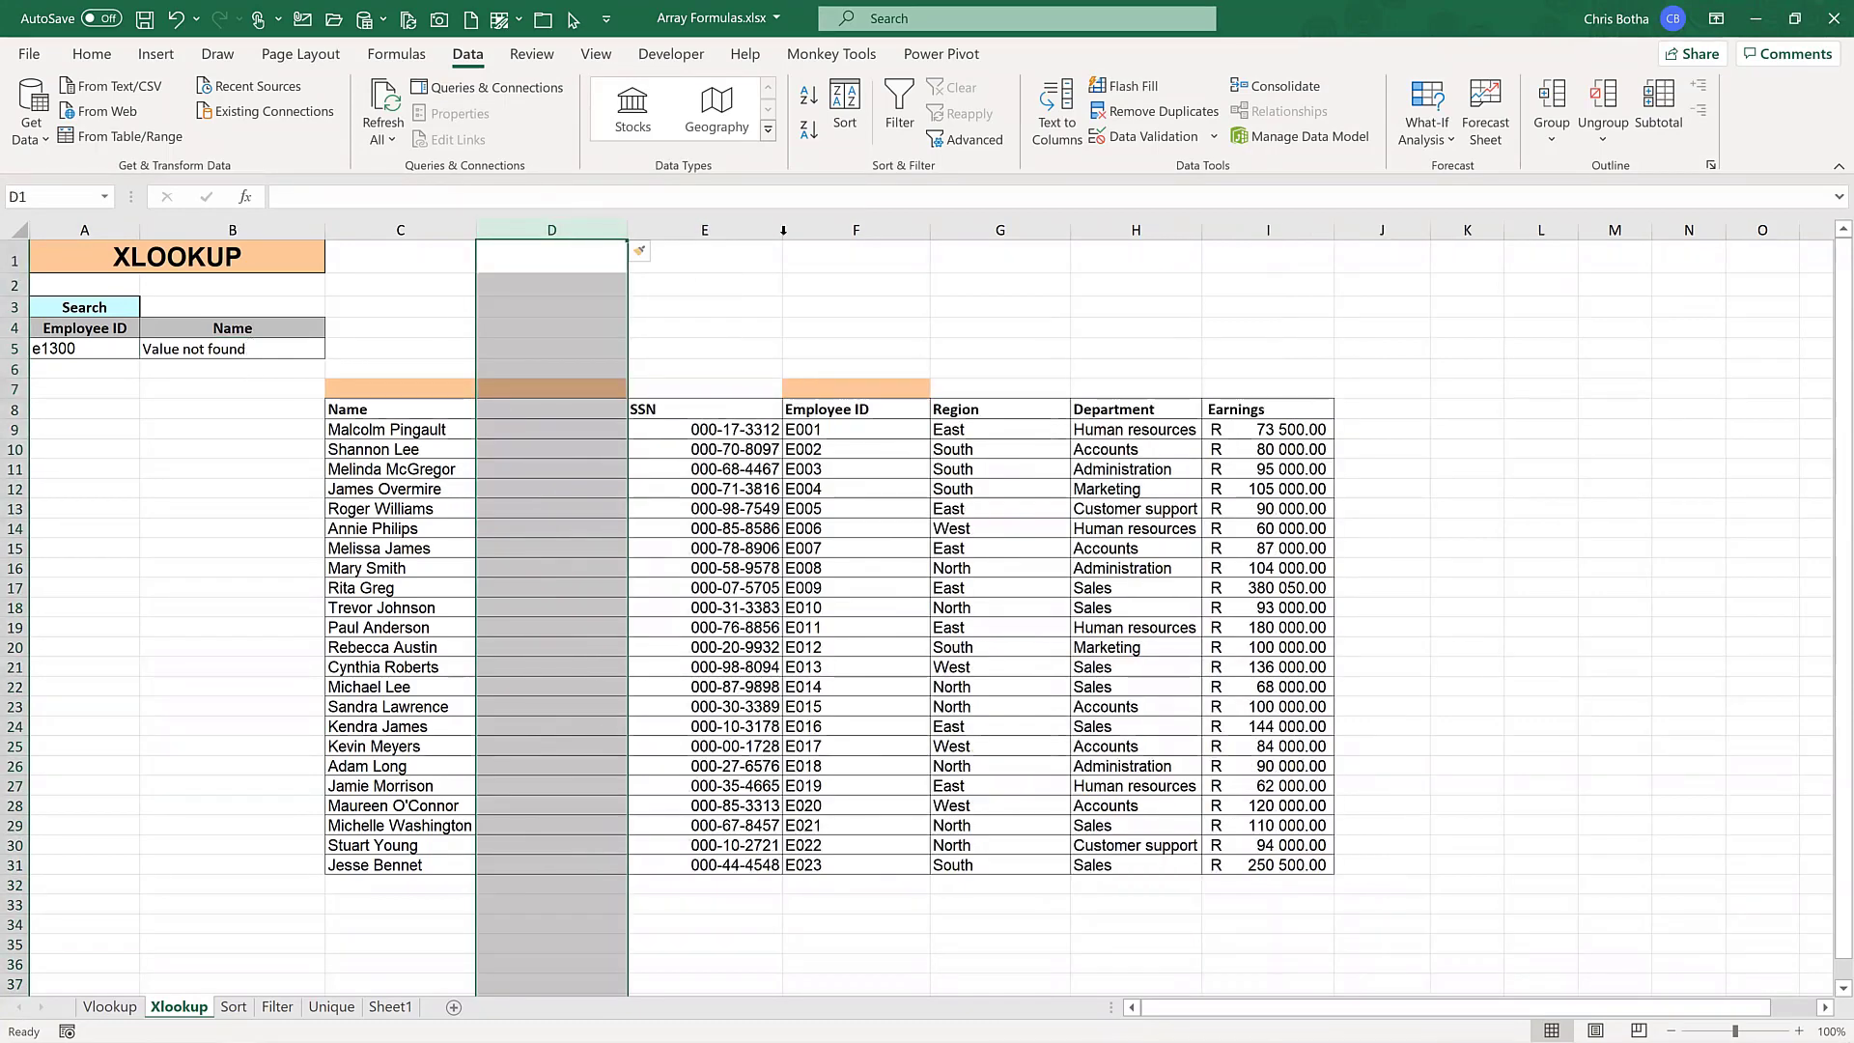
pyautogui.click(965, 230)
pyautogui.rightClick(965, 232)
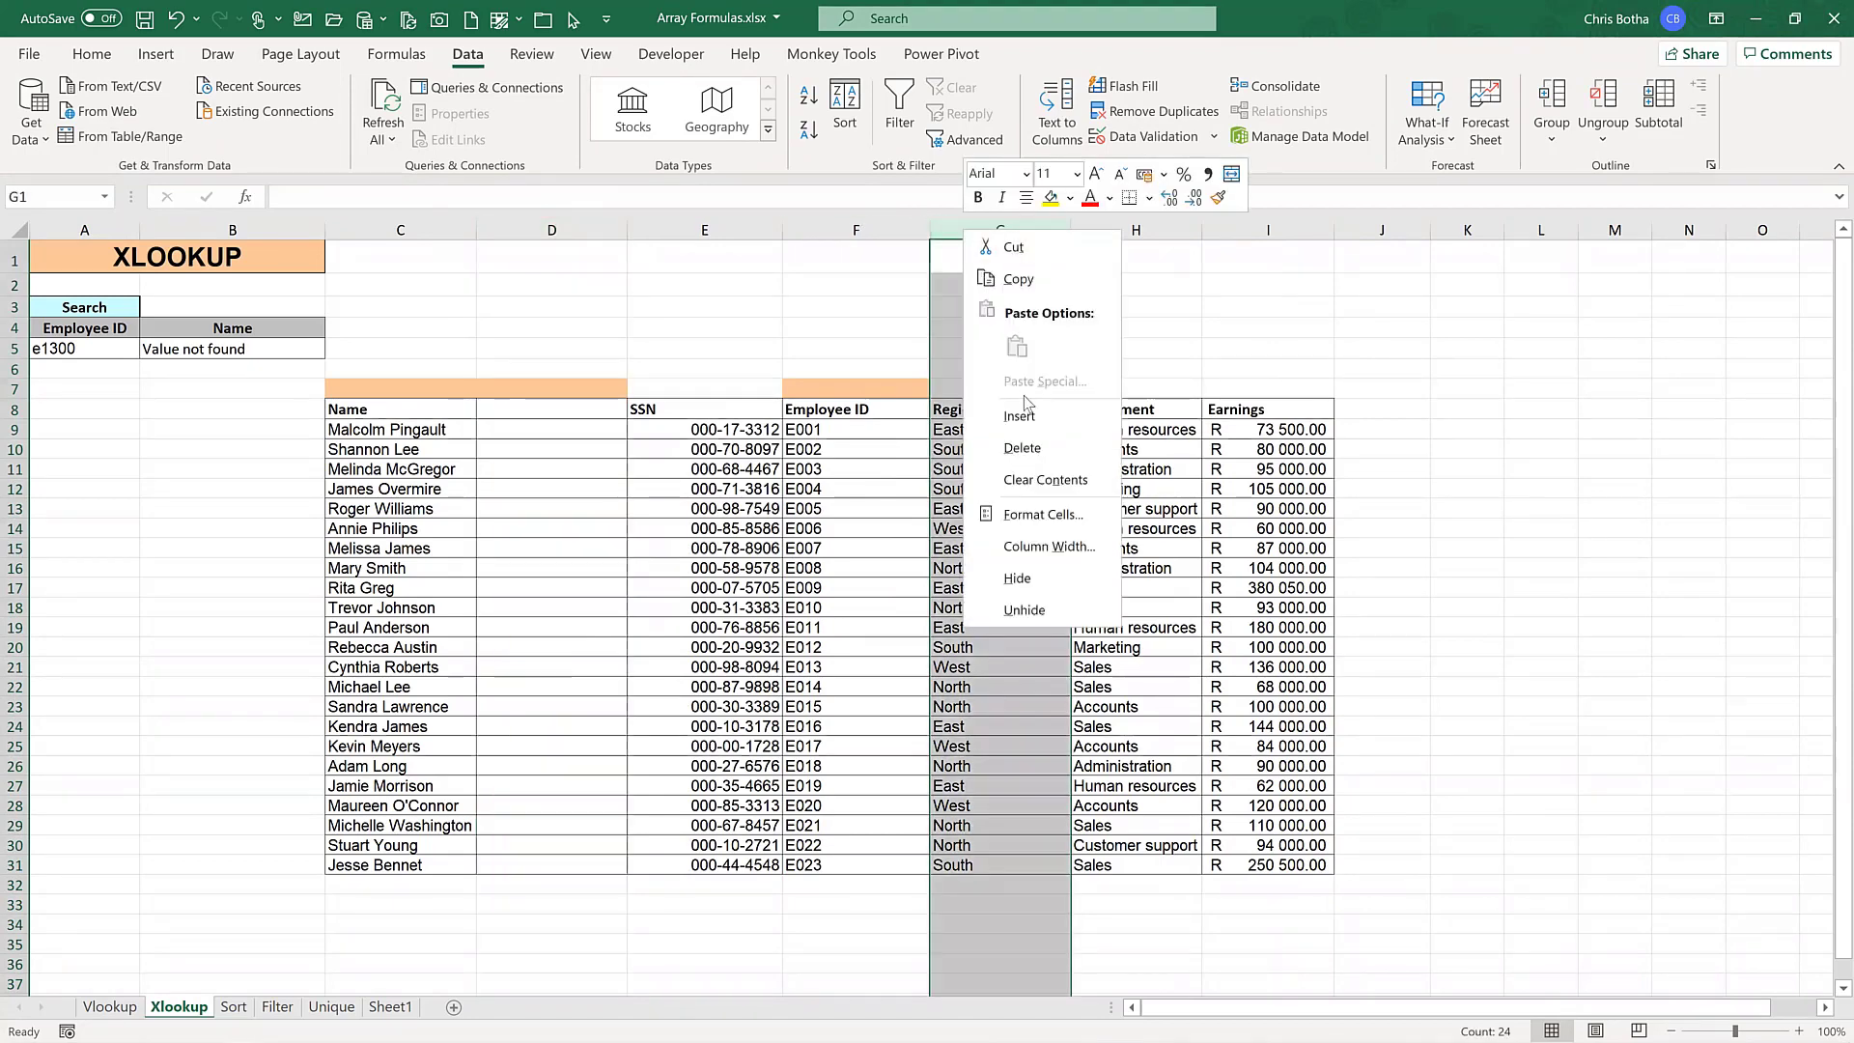
pyautogui.click(1024, 414)
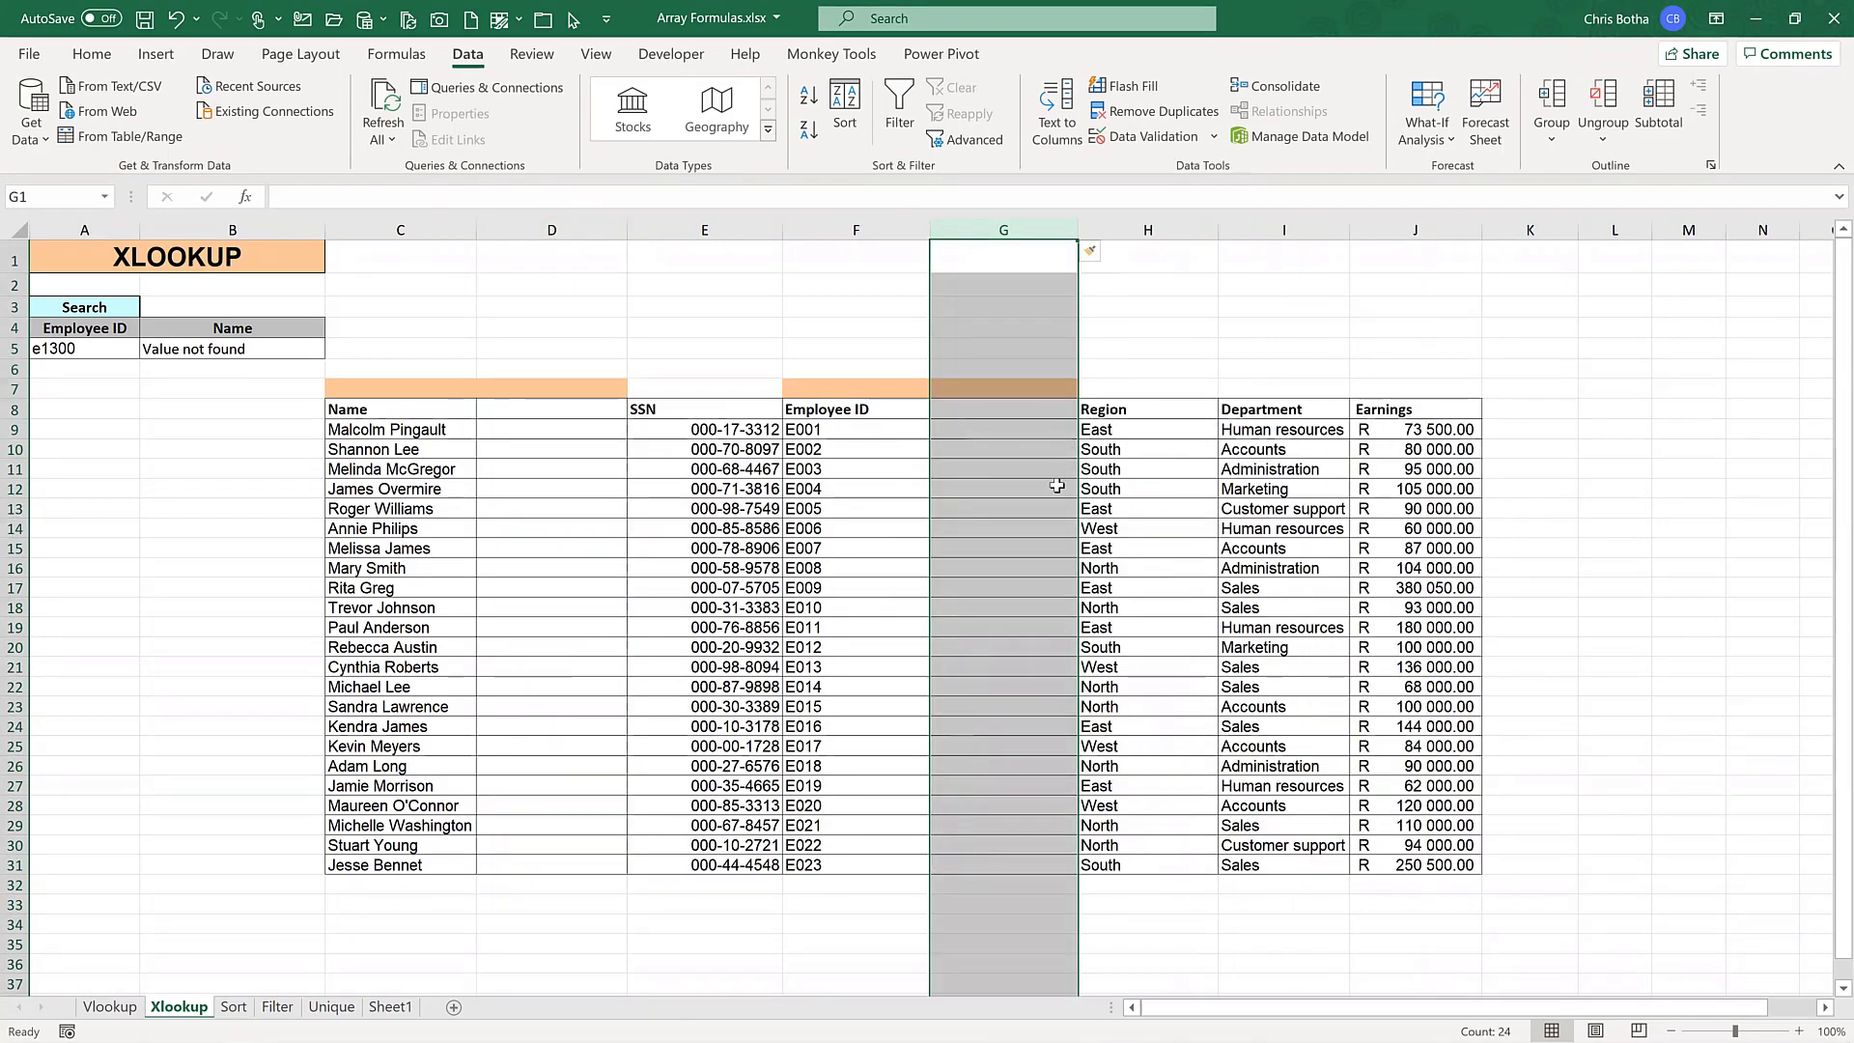
pyautogui.click(1057, 486)
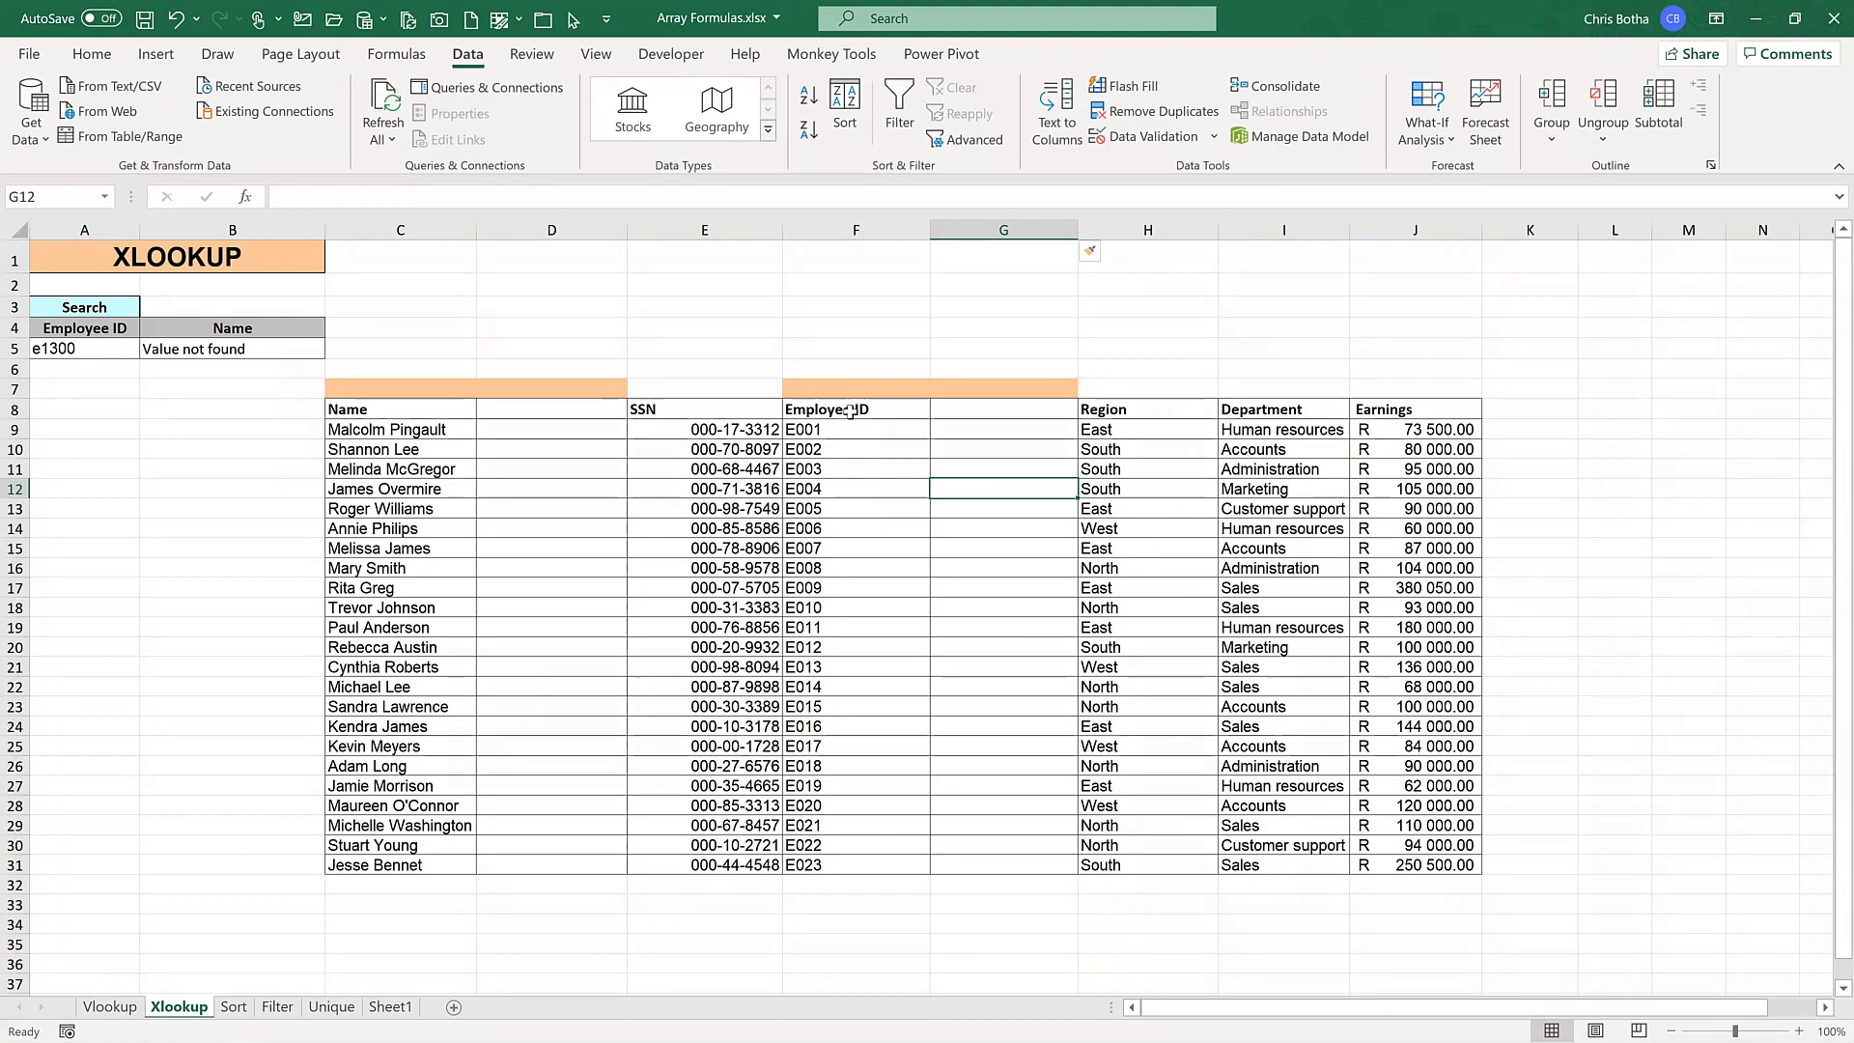
# - Check the lookup range in the B5 formula against the shifted Employee ID column
pyautogui.click(850, 412)
pyautogui.keyDown('shift'); pyautogui.click(856, 865); pyautogui.keyUp('shift')
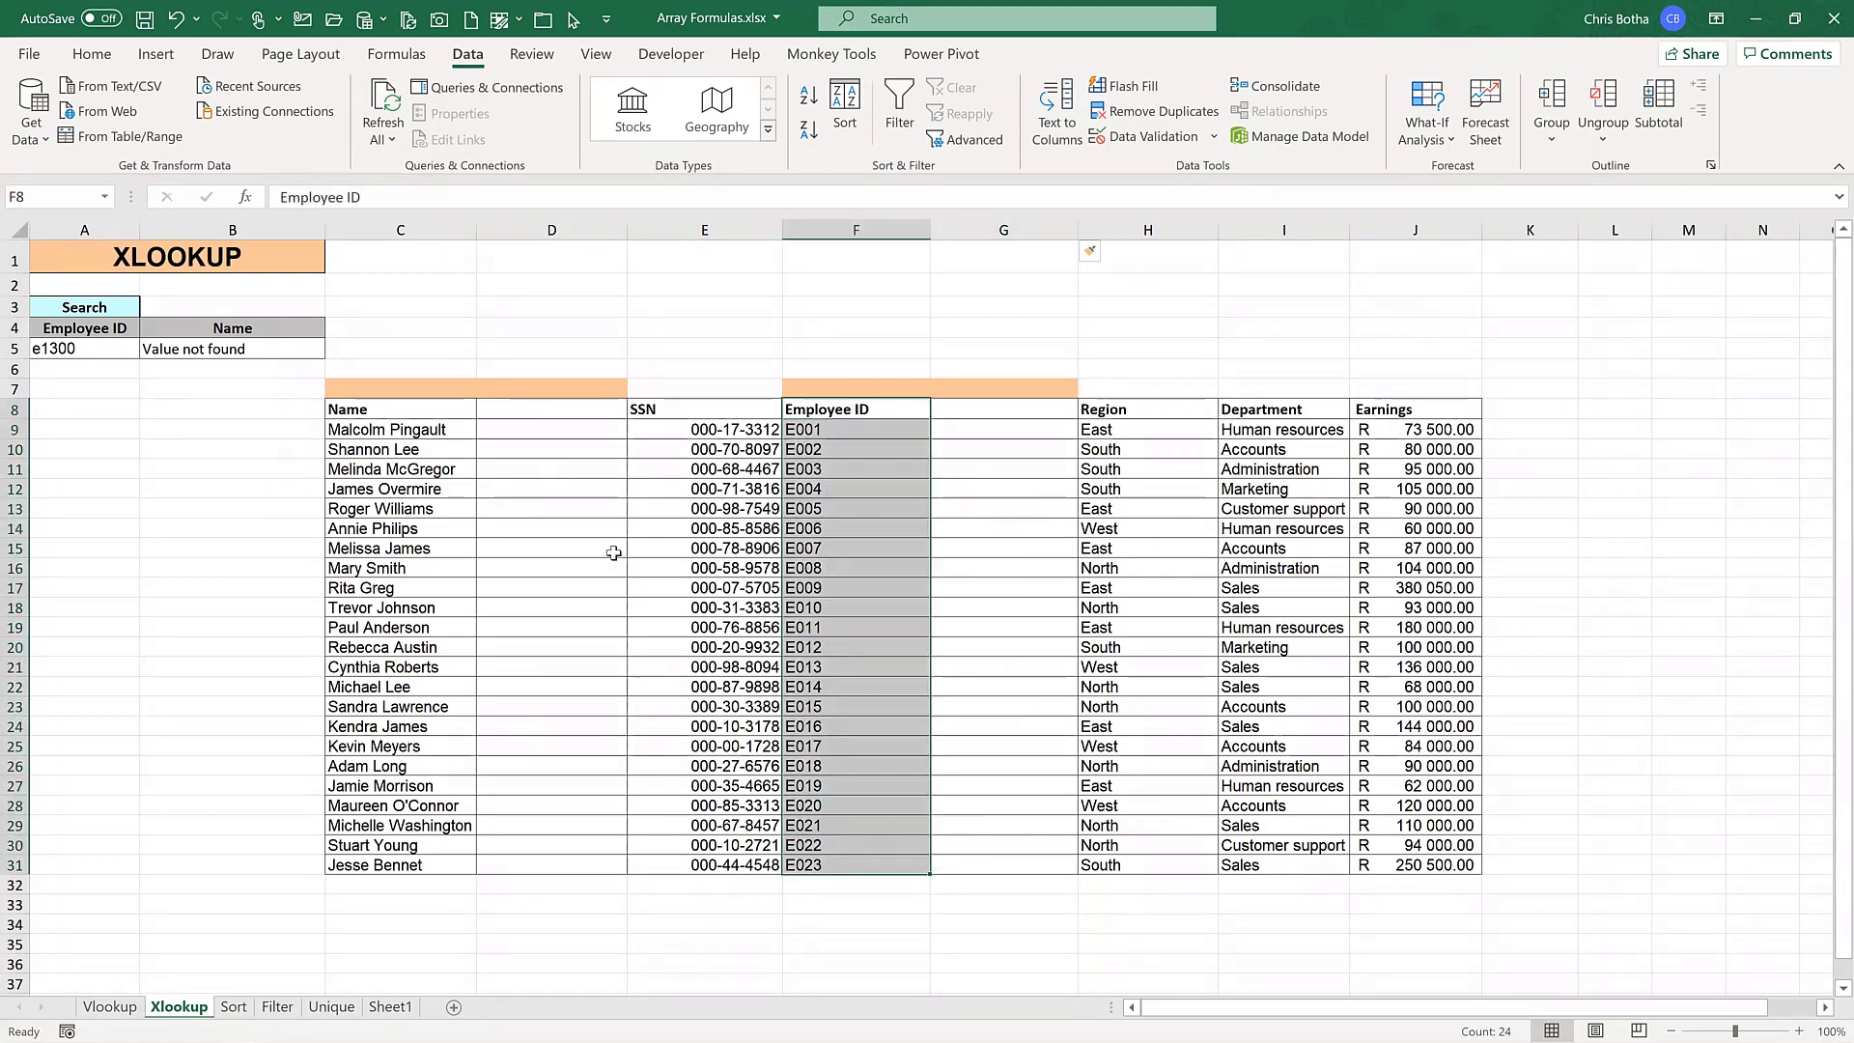
pyautogui.click(210, 349)
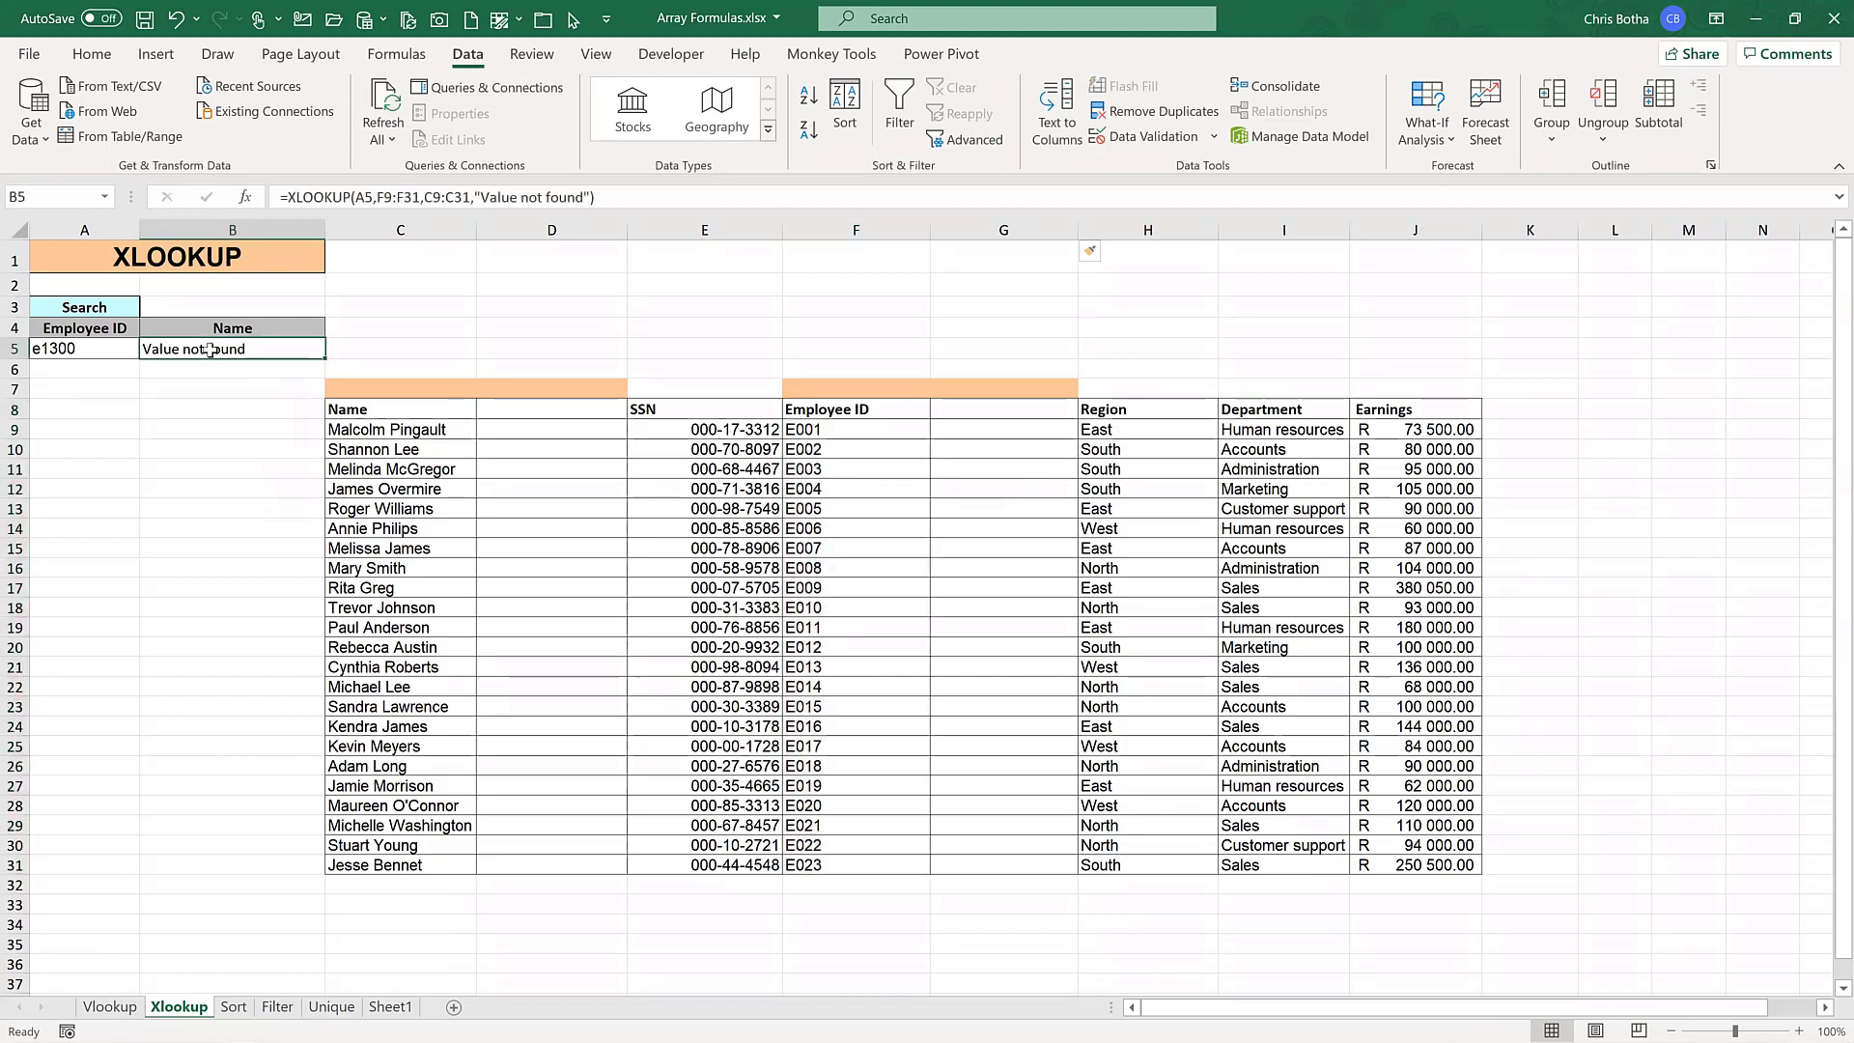
# - On the Sort sheet, enter a SORT formula in R8 for range C9:H31 with sort index 2
pyautogui.click(234, 1007)
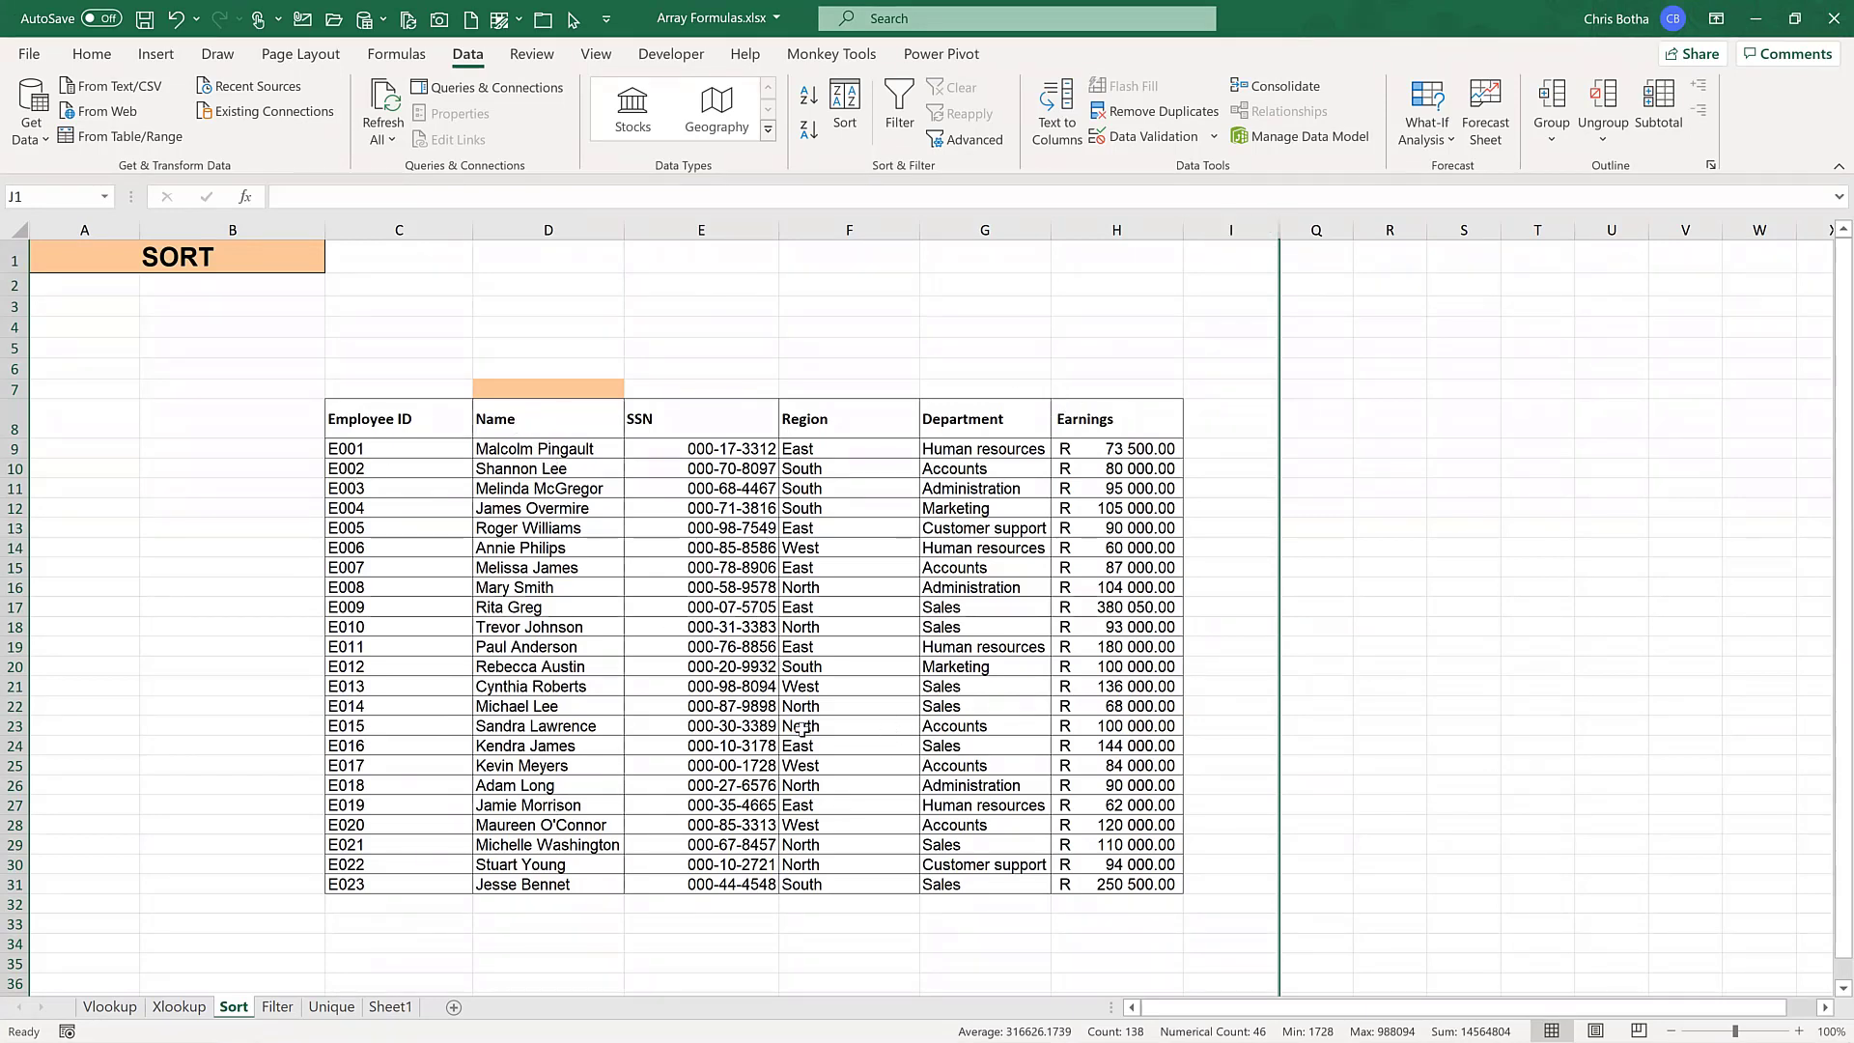
pyautogui.click(739, 425)
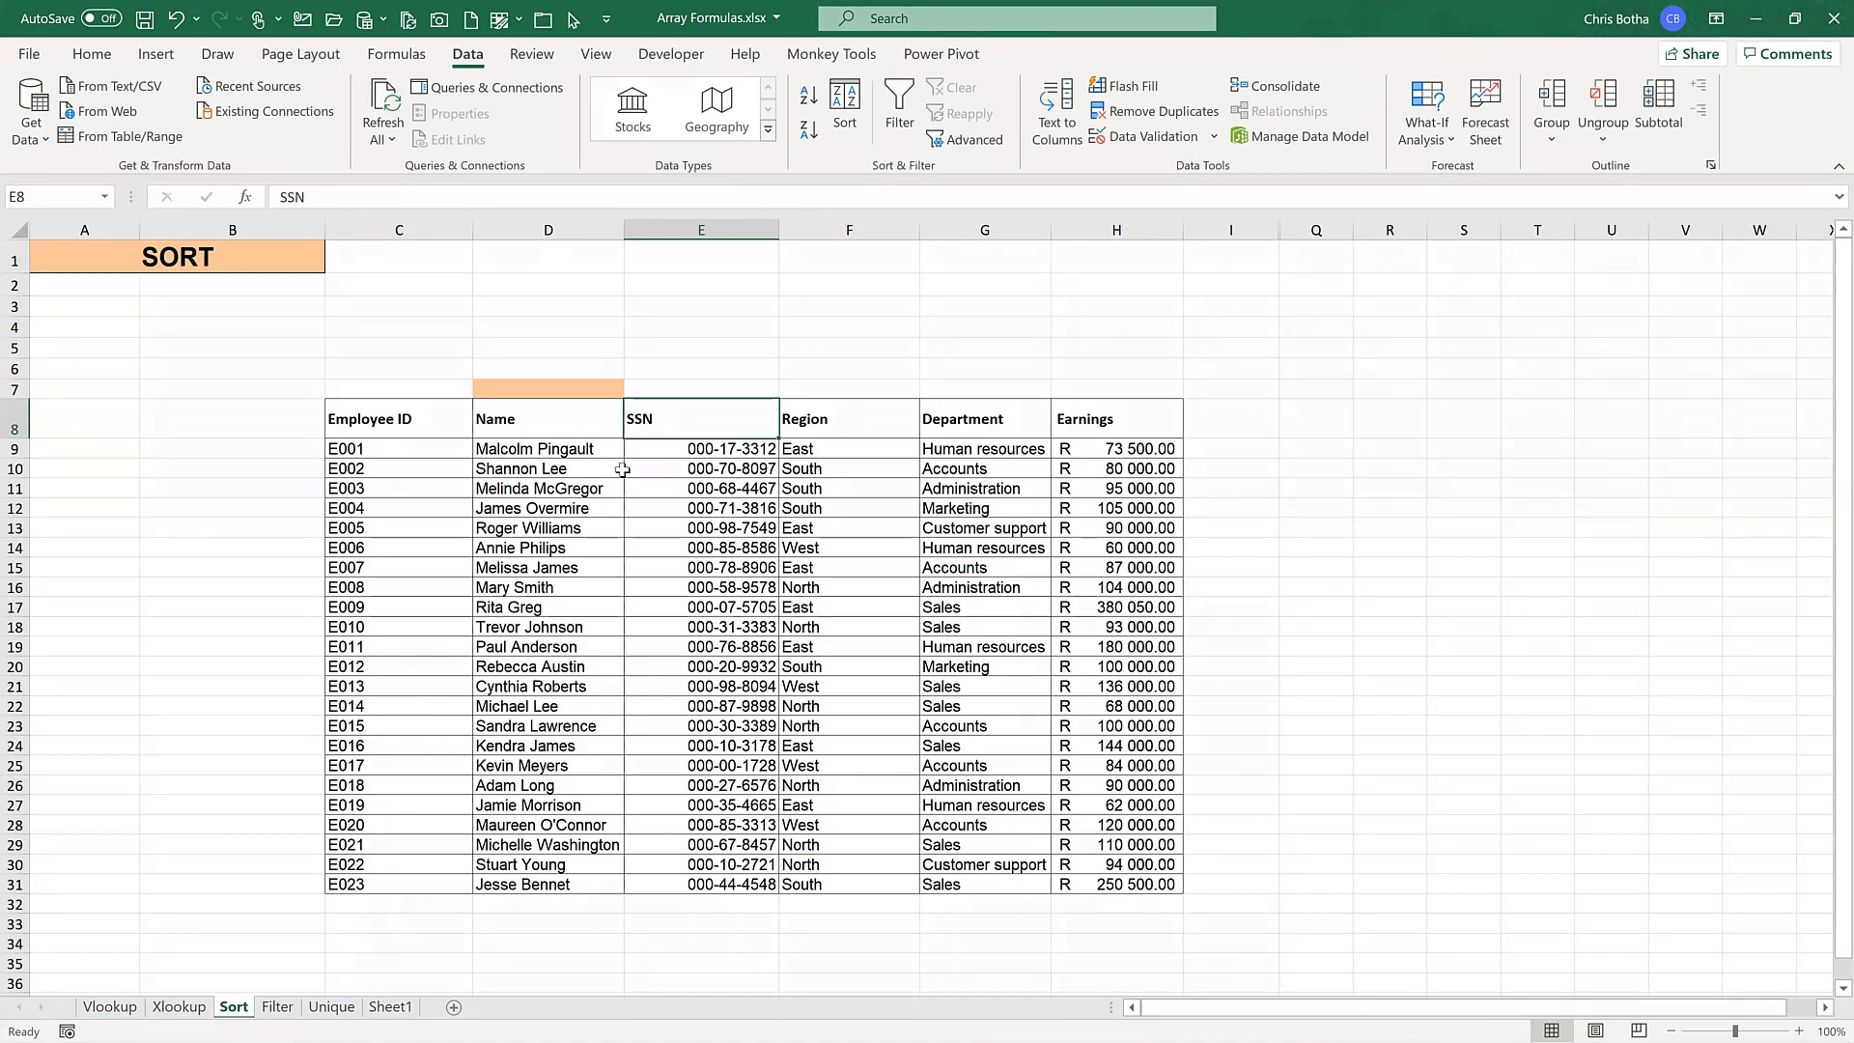
pyautogui.click(1402, 427)
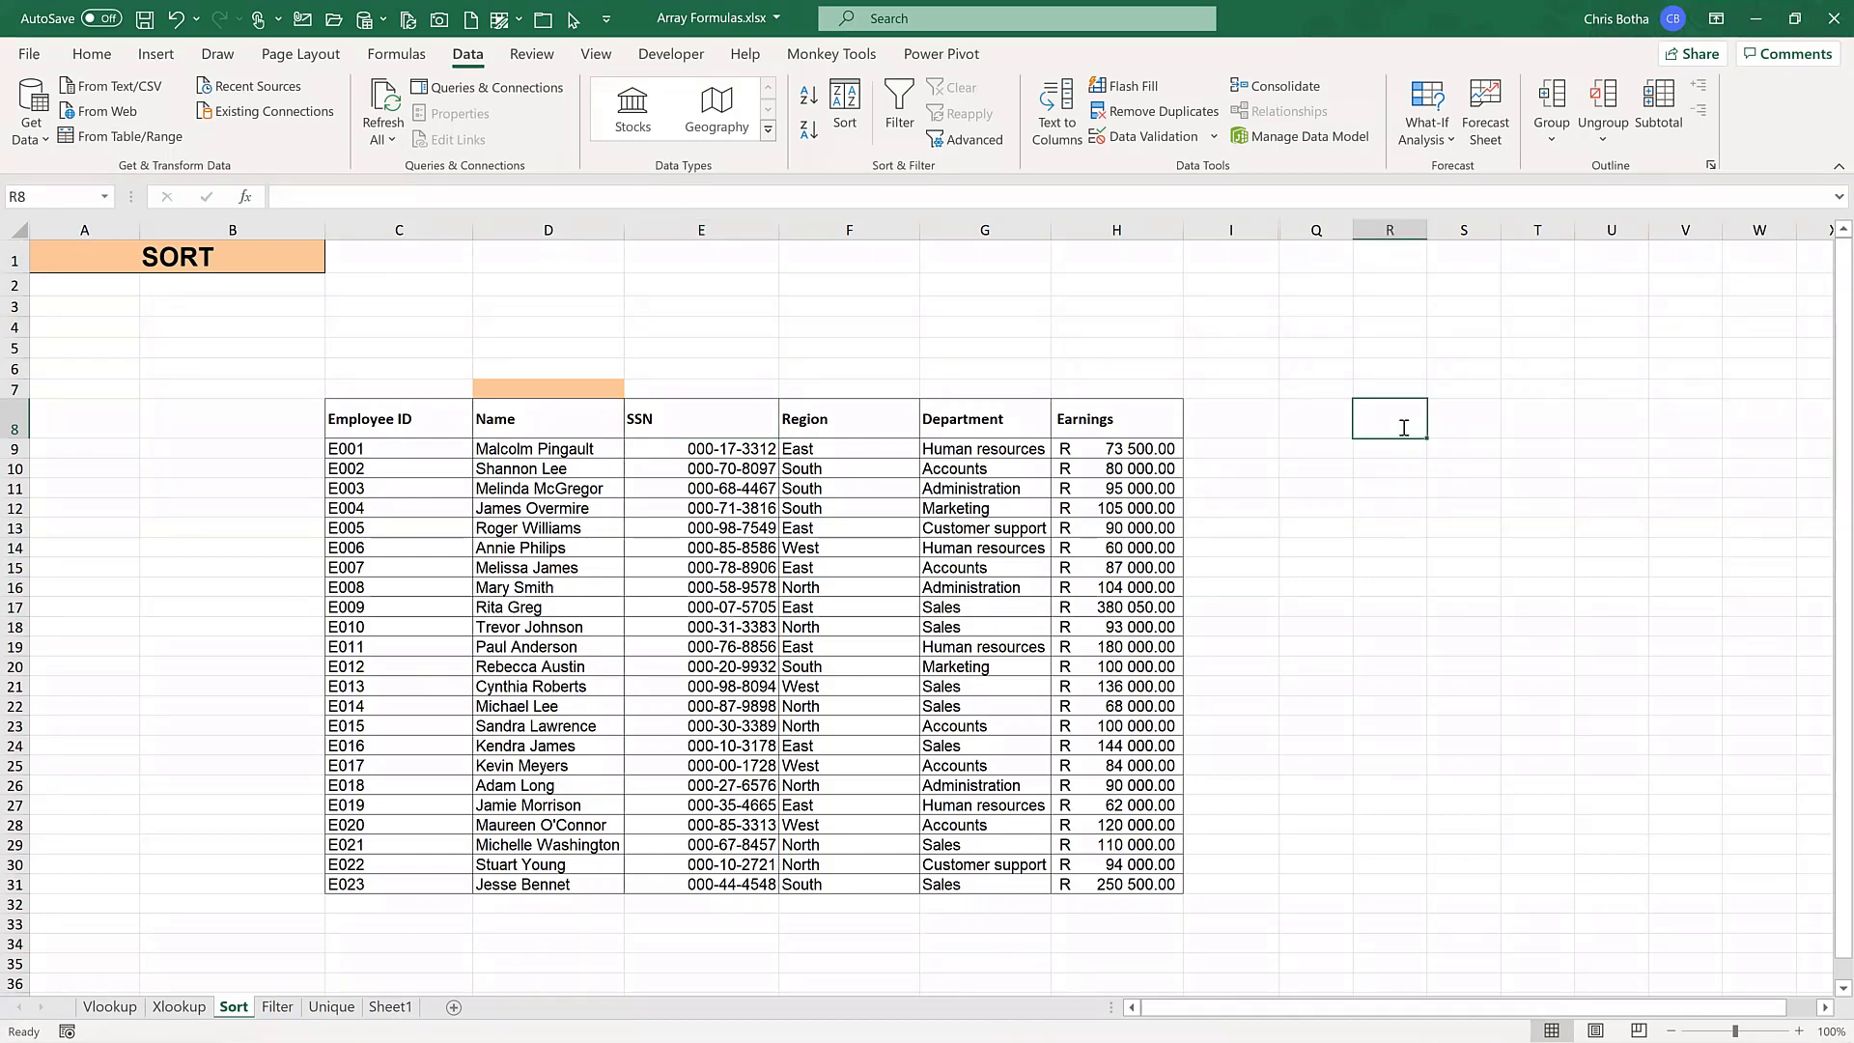
pyautogui.write('=sort(')
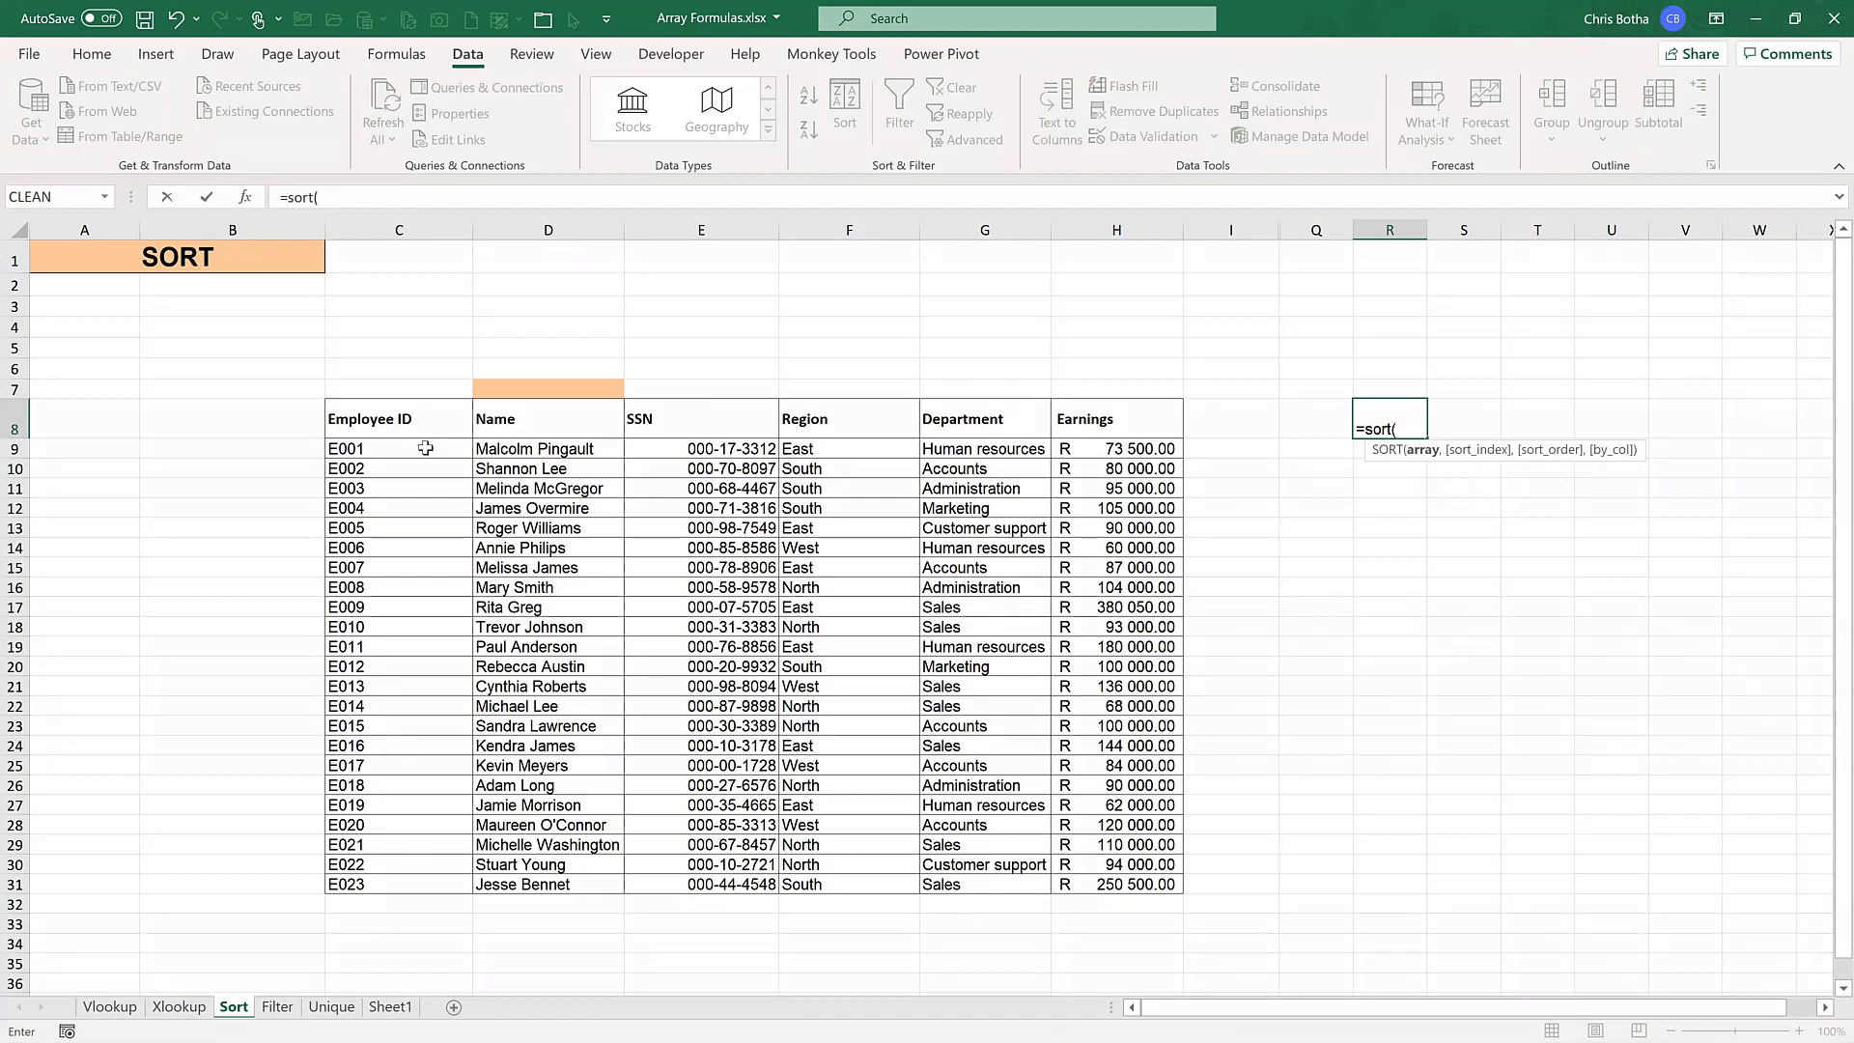
pyautogui.moveTo(425, 448); pyautogui.dragTo(1096, 884)
pyautogui.write(',')
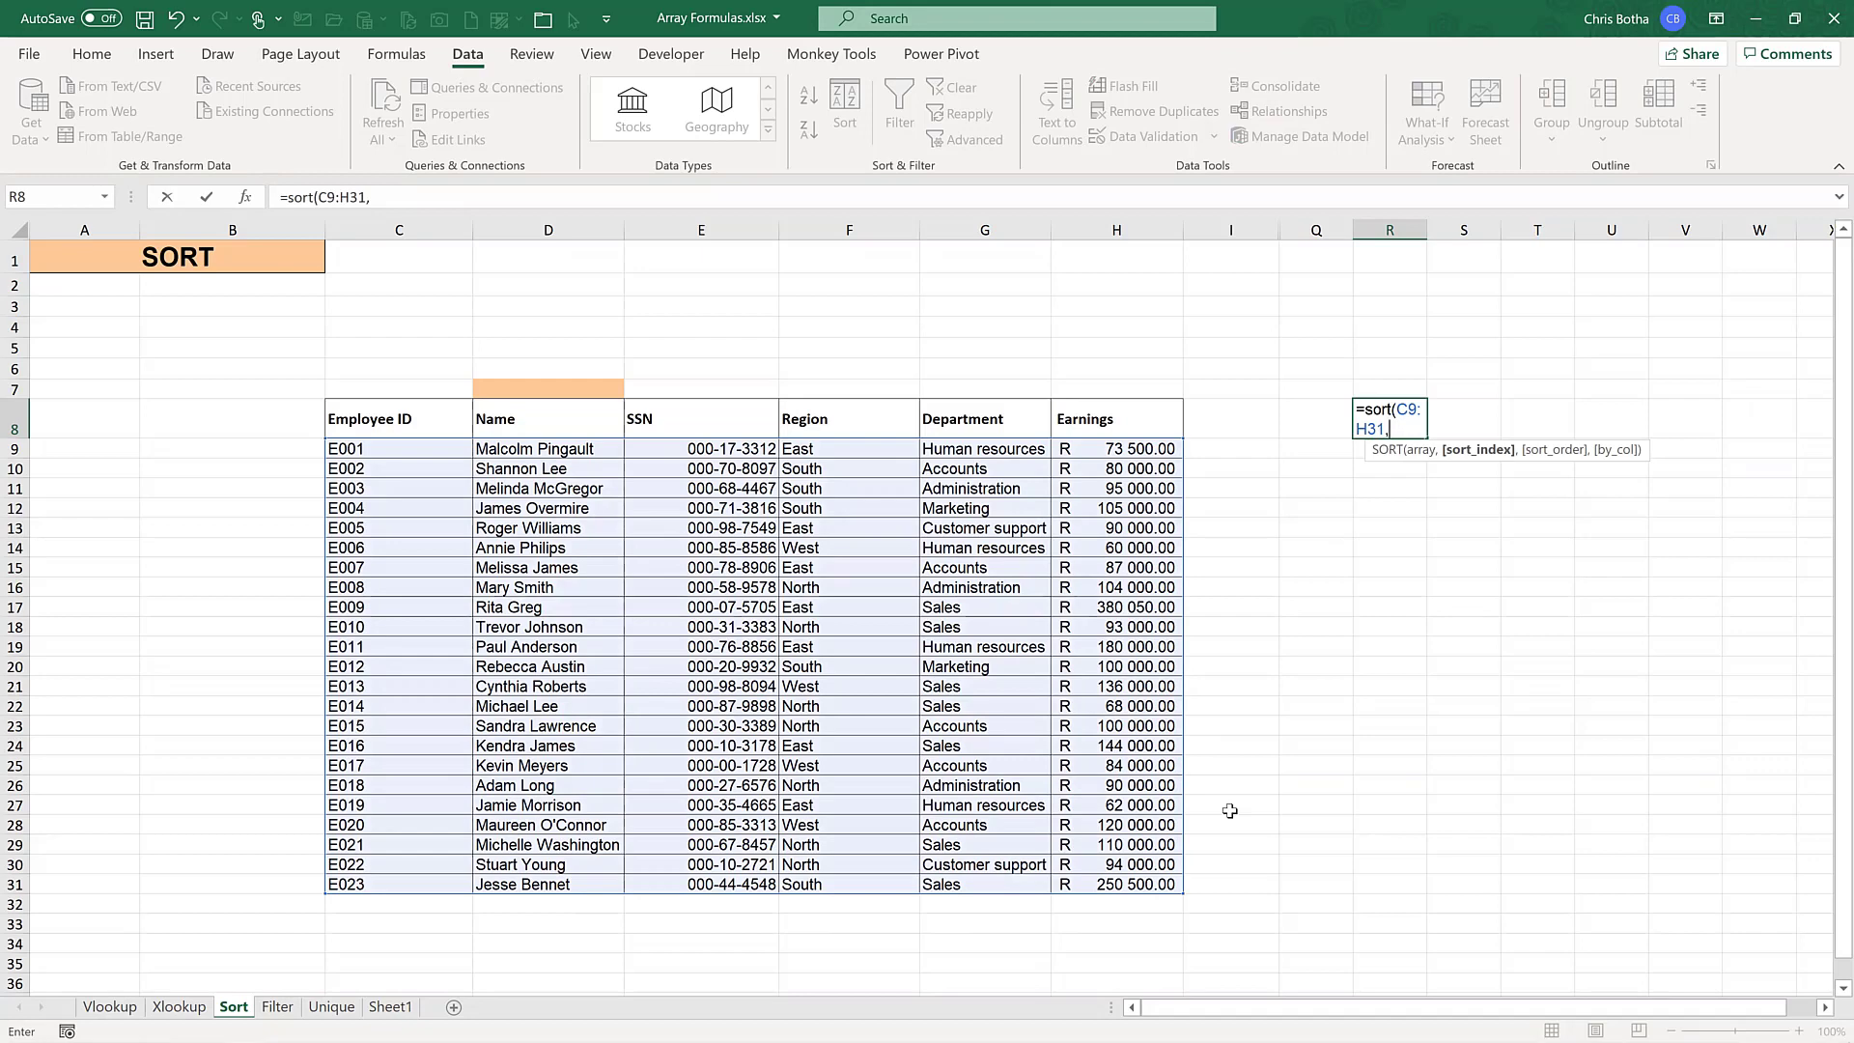
pyautogui.write(')')
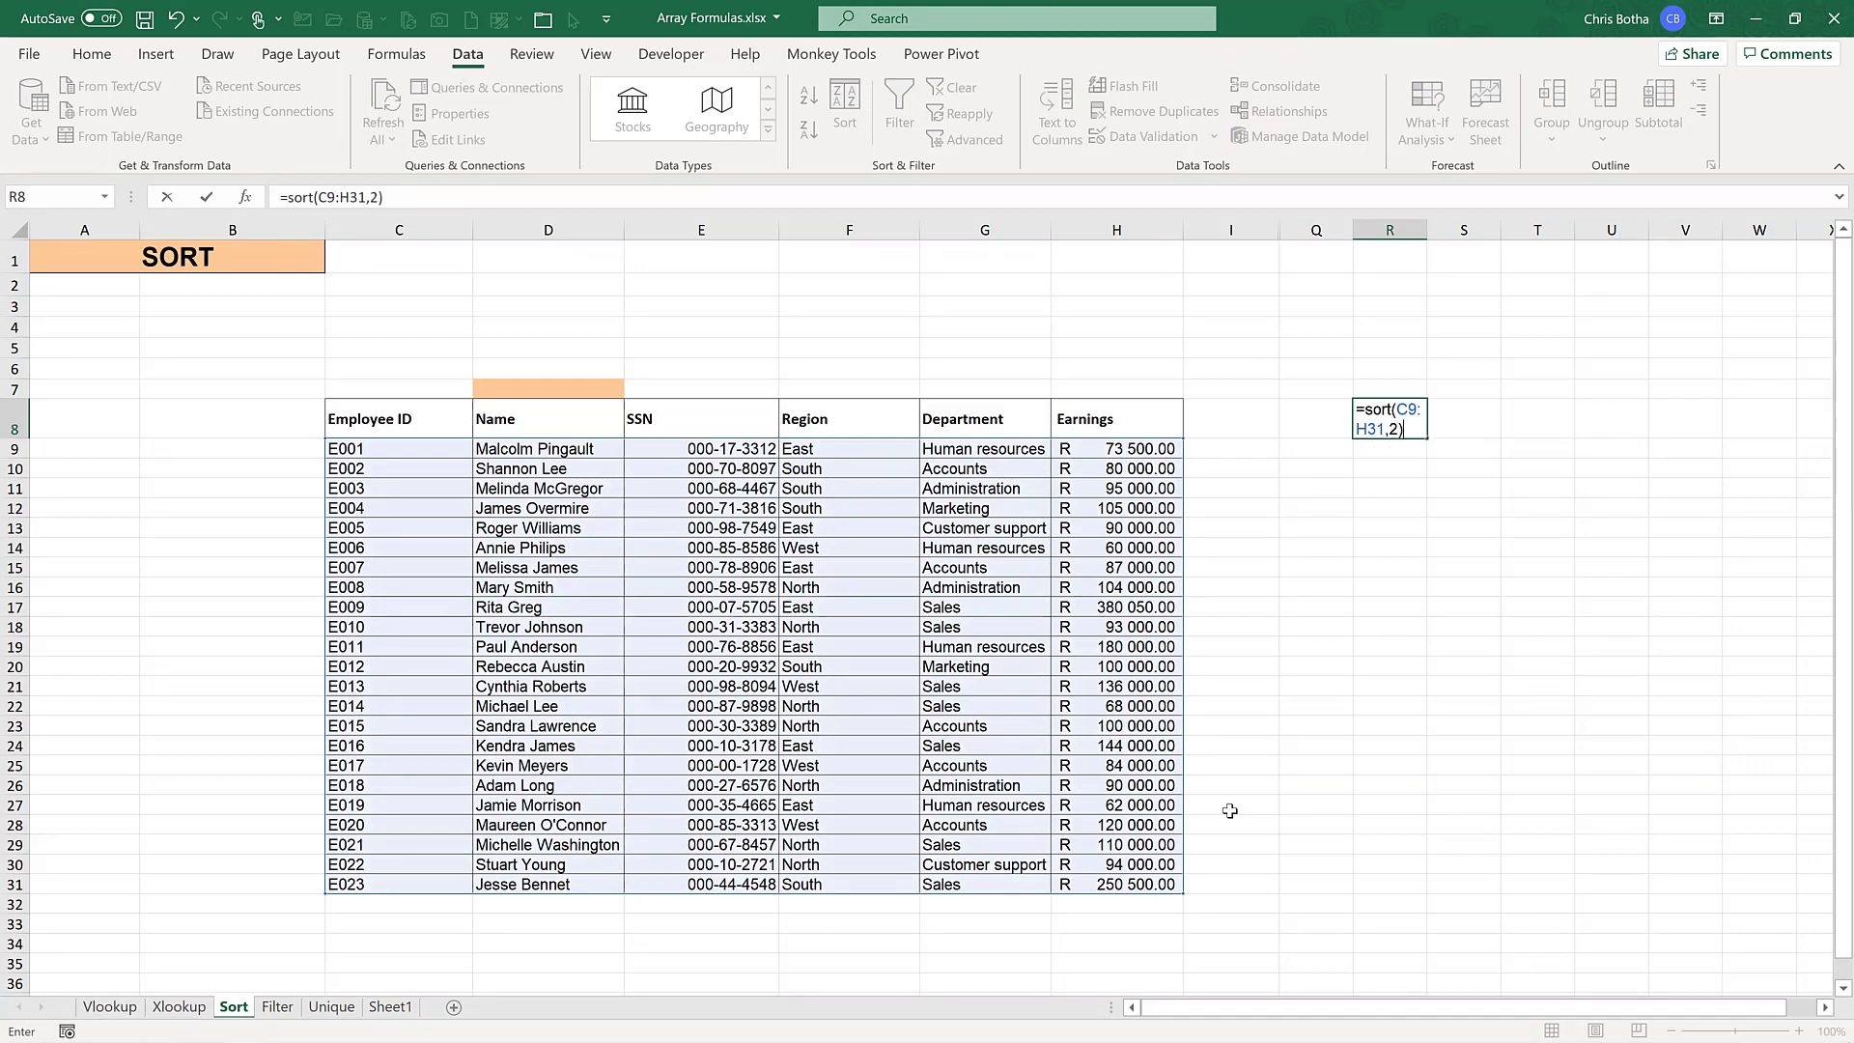
pyautogui.press('Return')
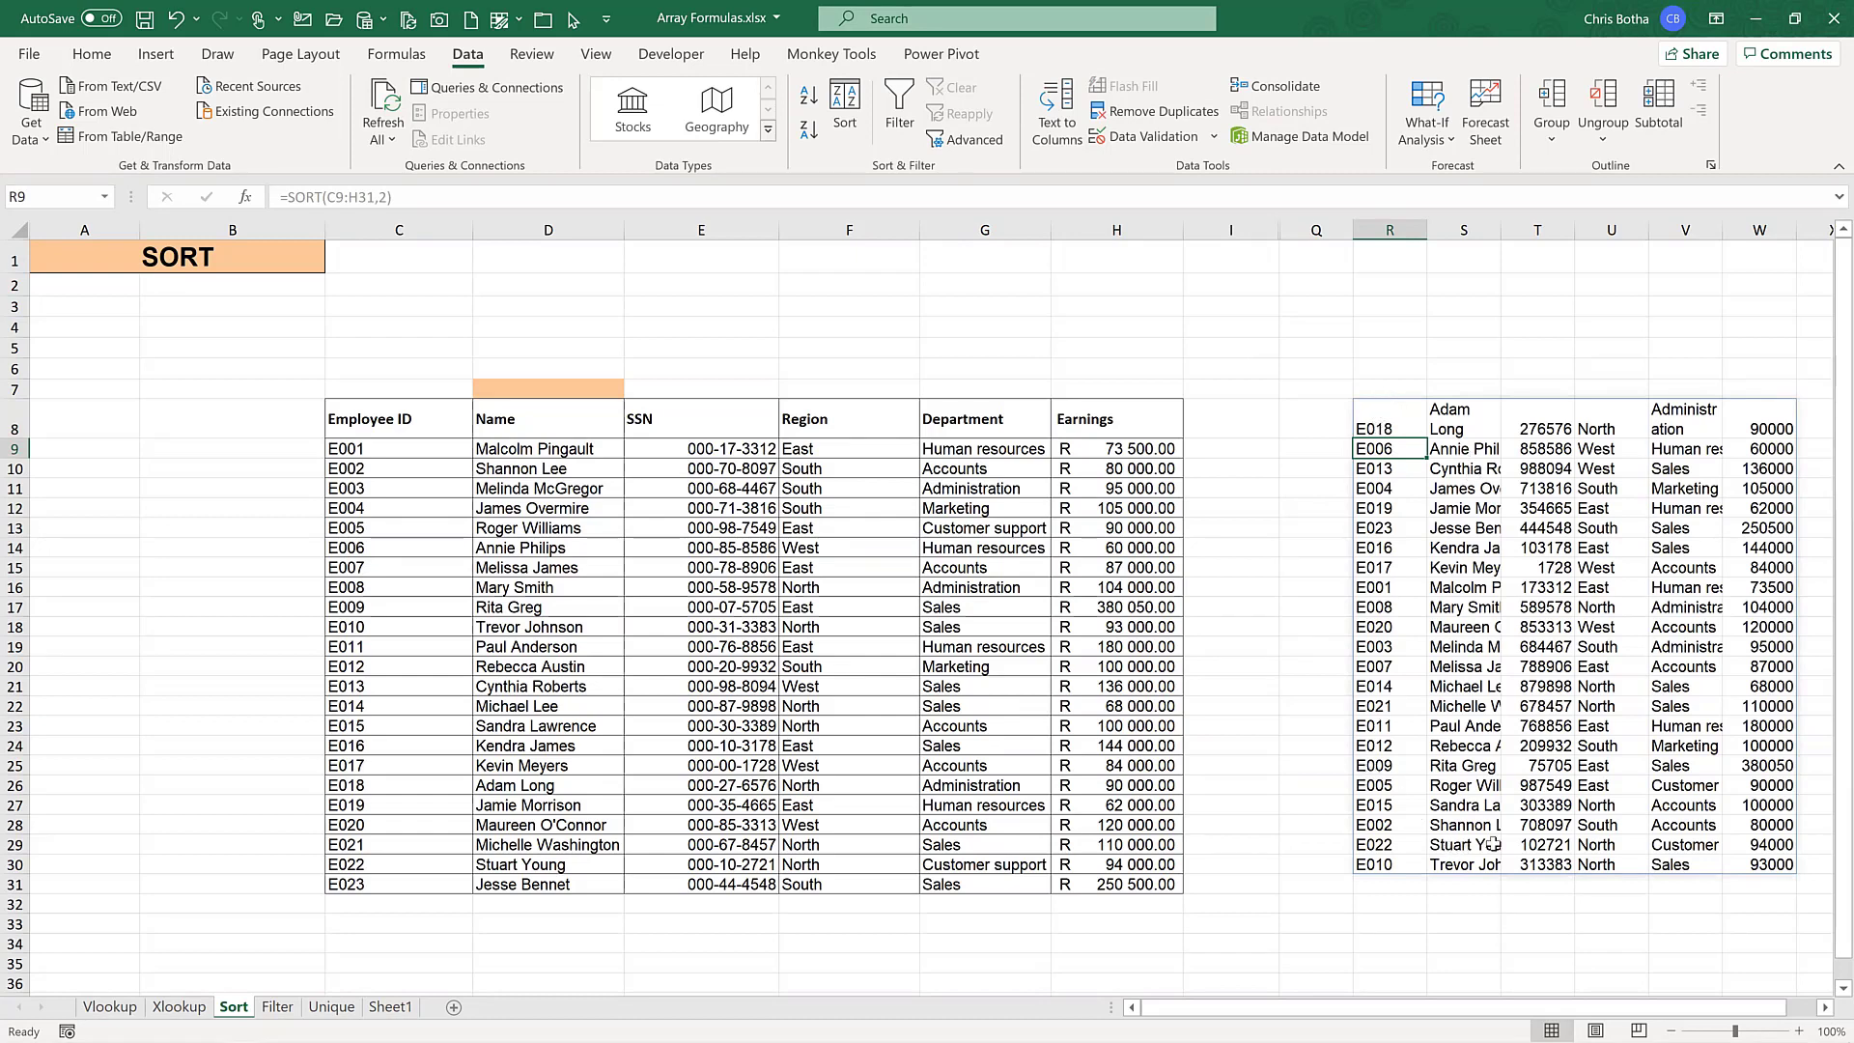
# - Examine the source table's columns and the formula shown in cells R8 to R10 of the sorted output
pyautogui.click(365, 911)
pyautogui.click(541, 912)
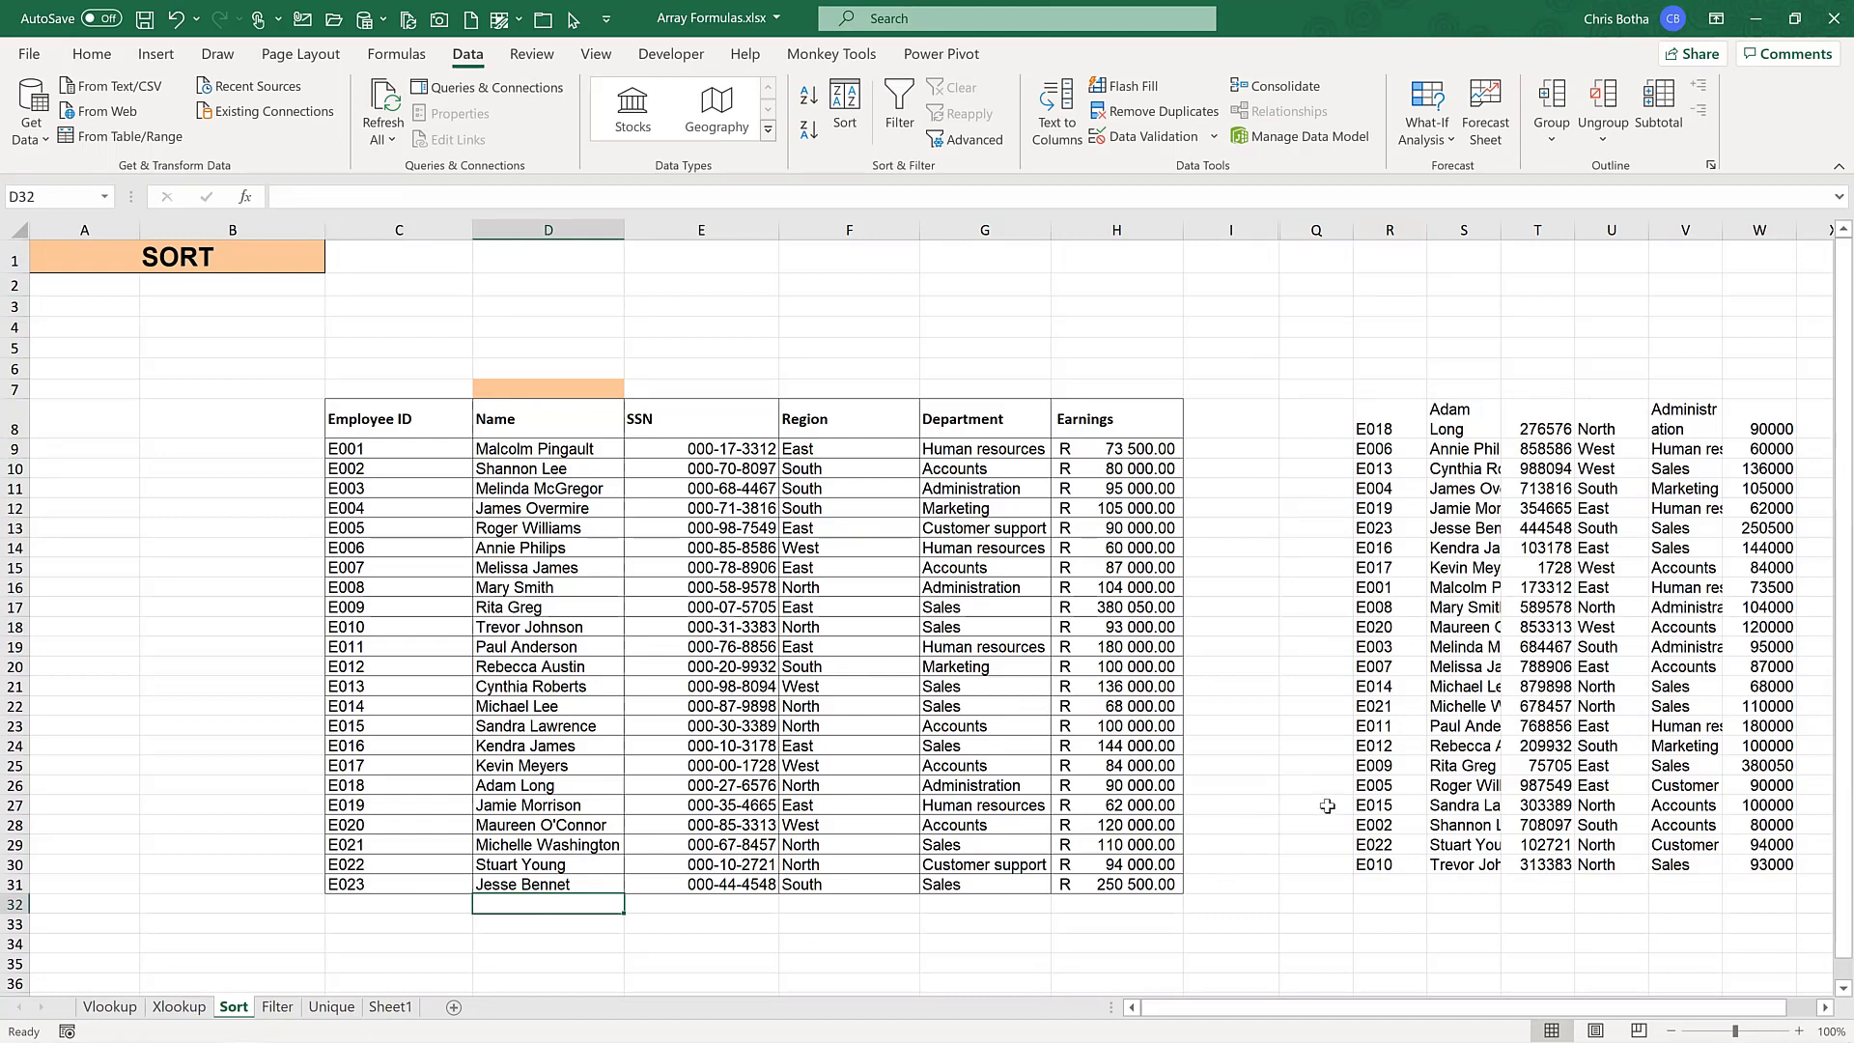
pyautogui.press('Down')
pyautogui.press('Right')
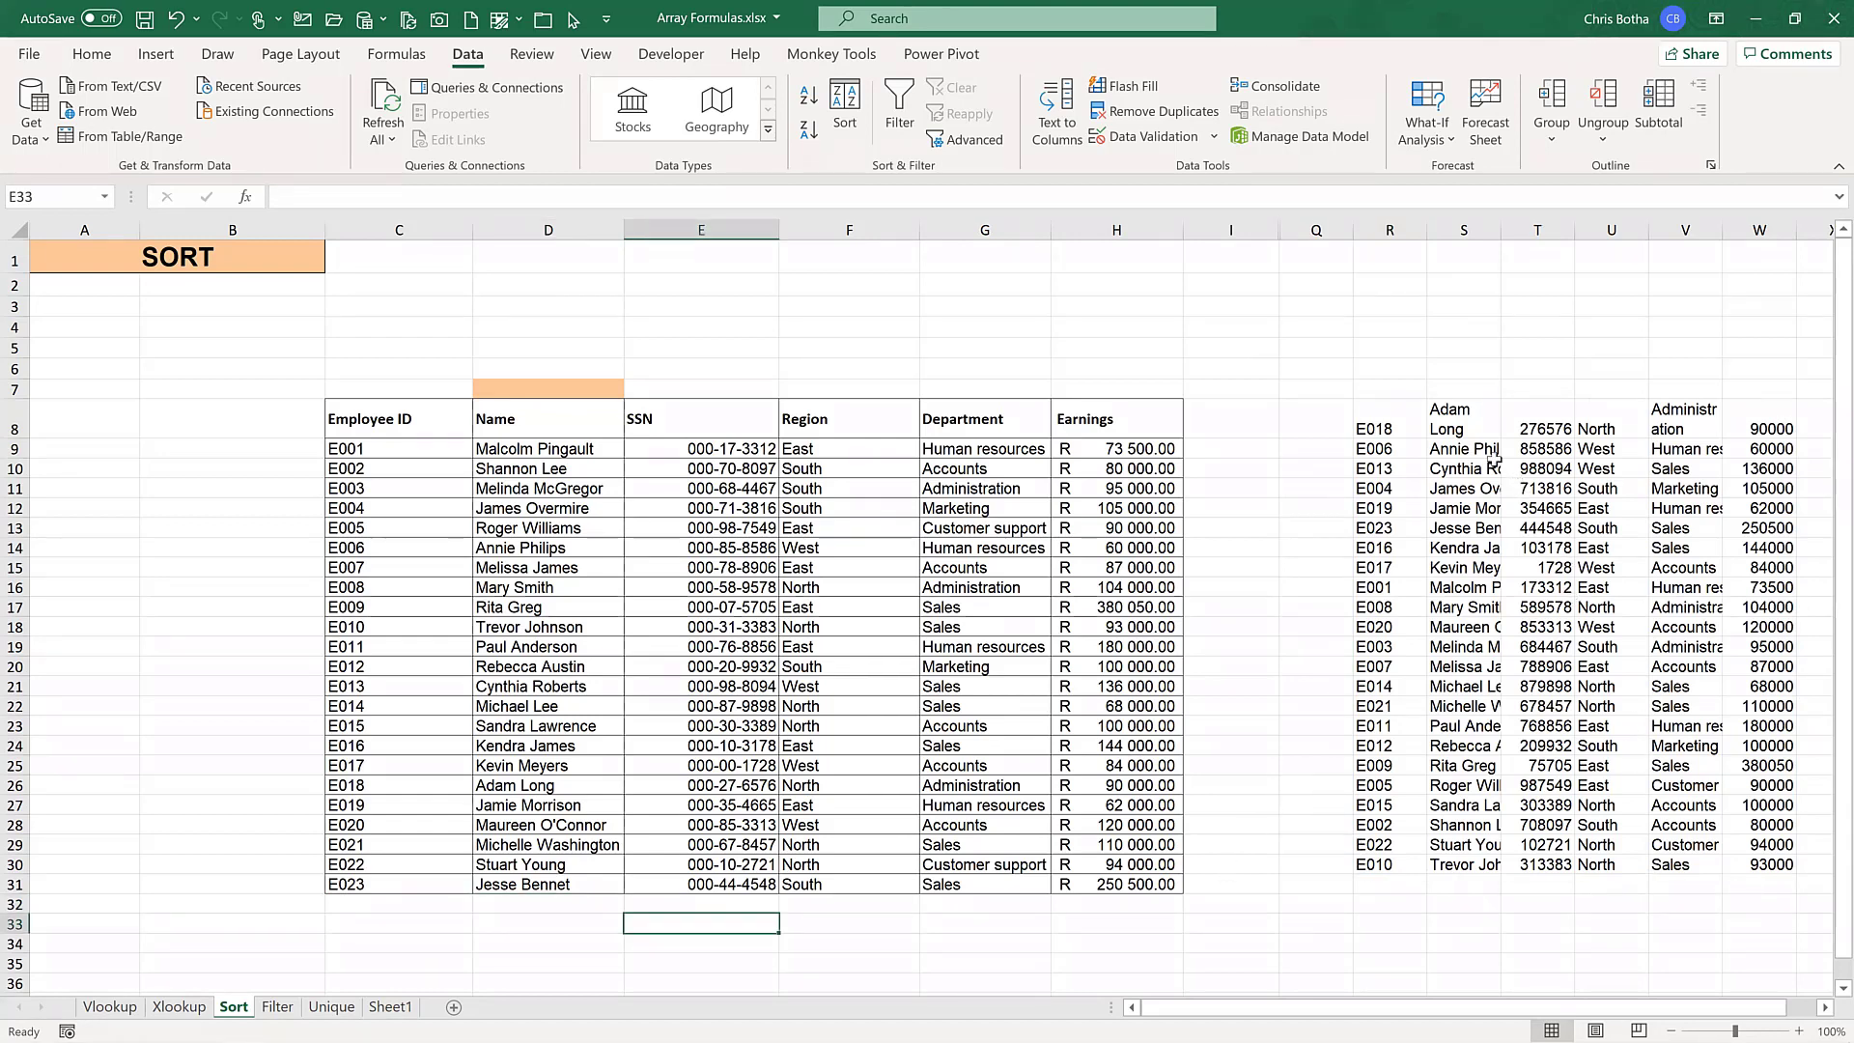
pyautogui.click(1397, 419)
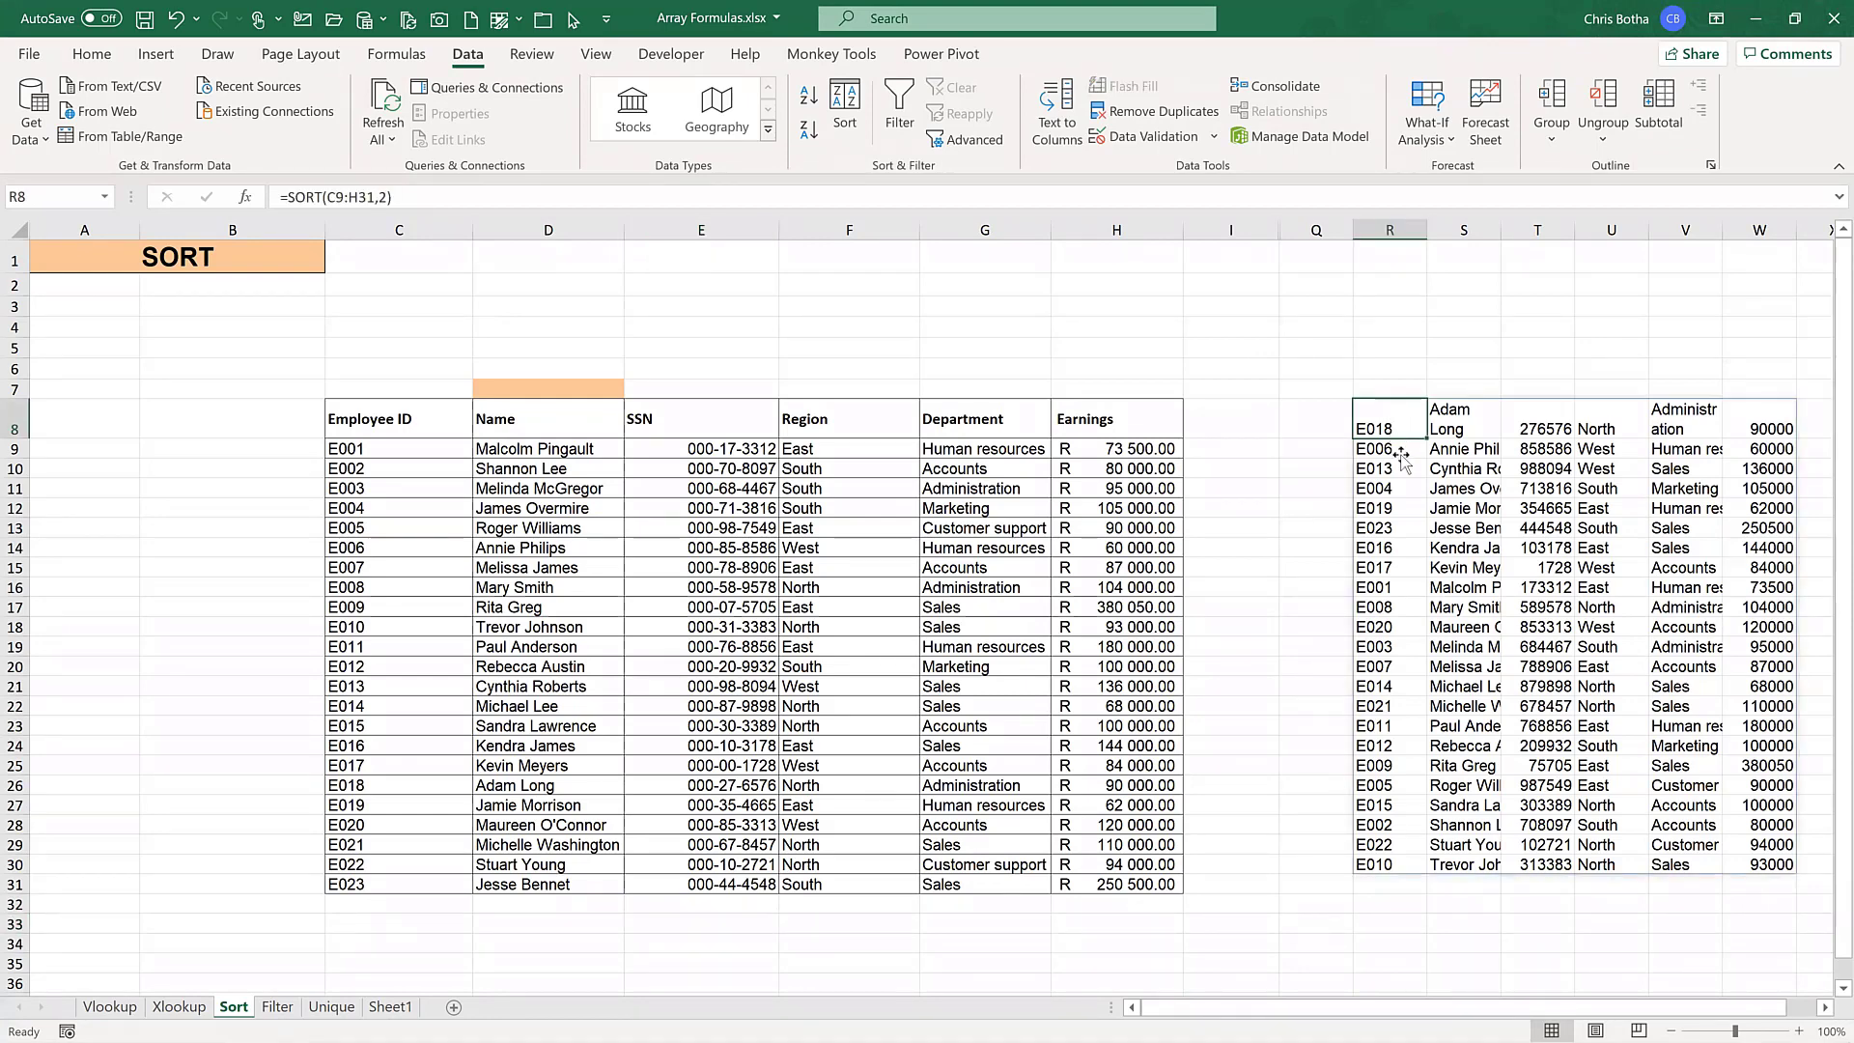
pyautogui.click(1401, 452)
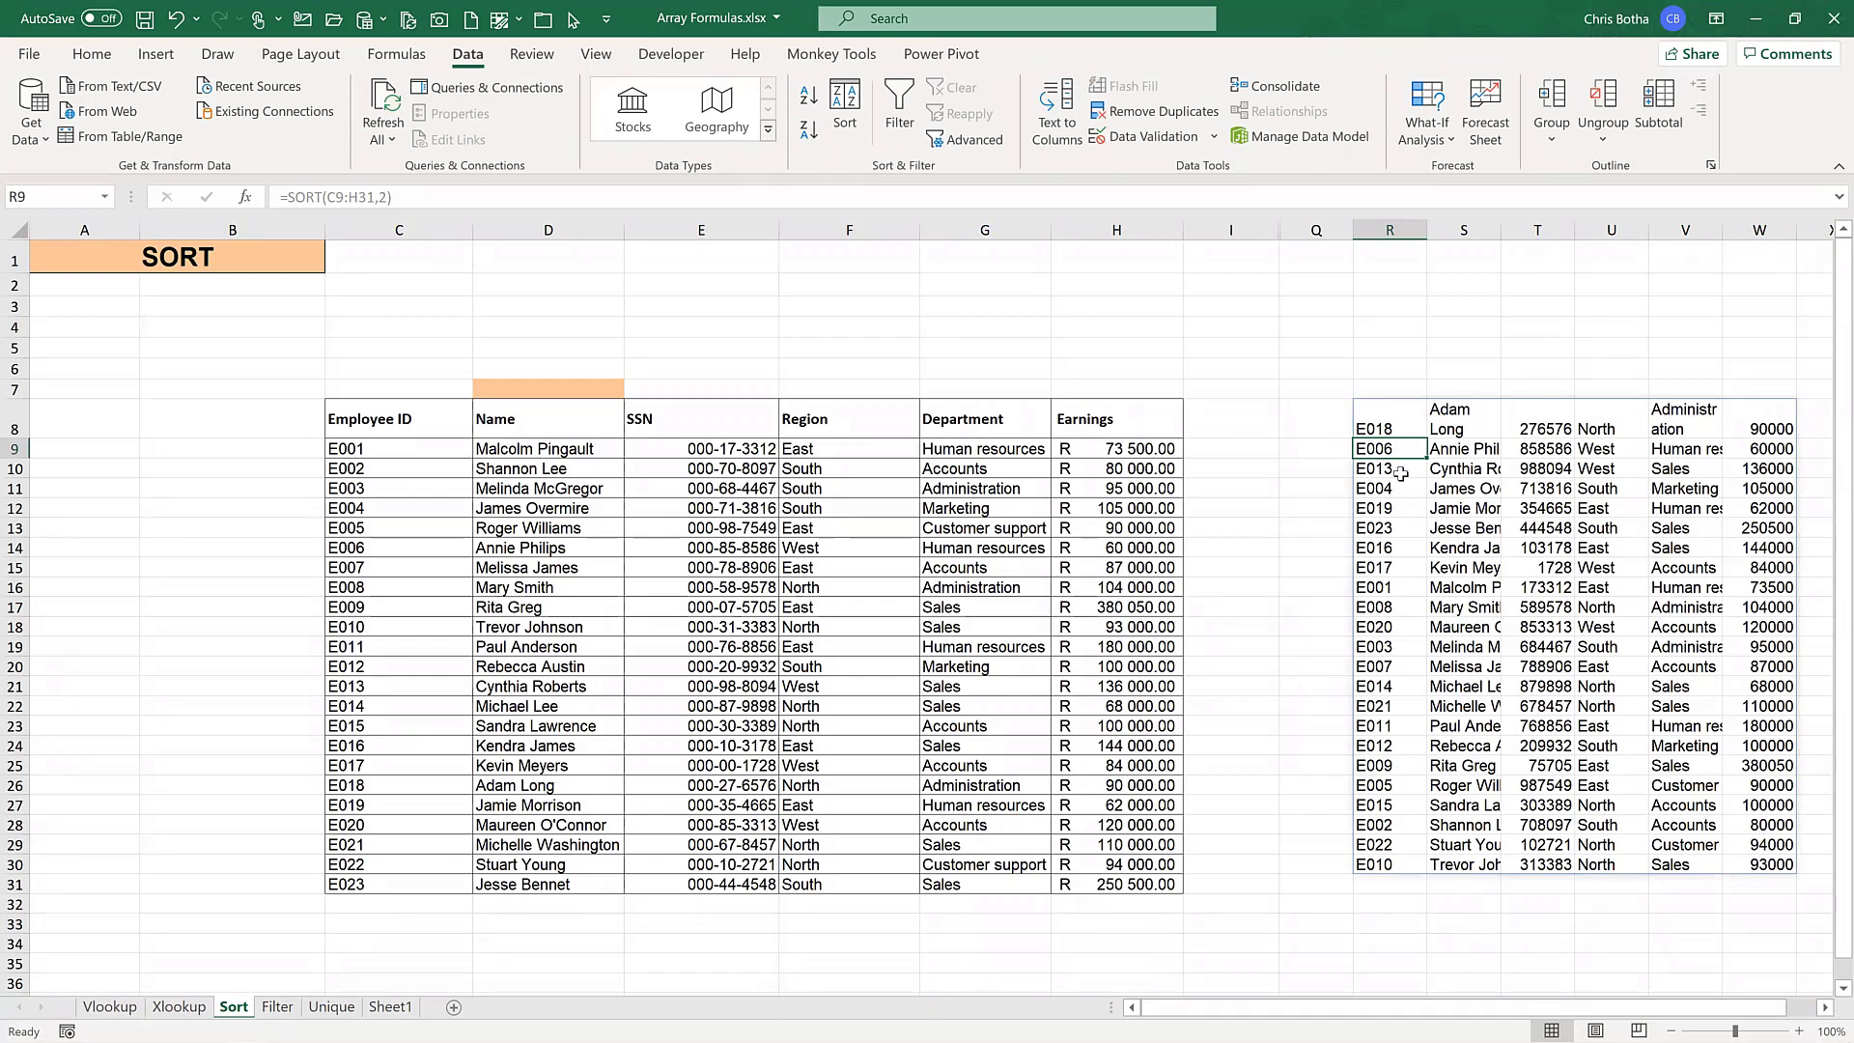
pyautogui.click(1401, 474)
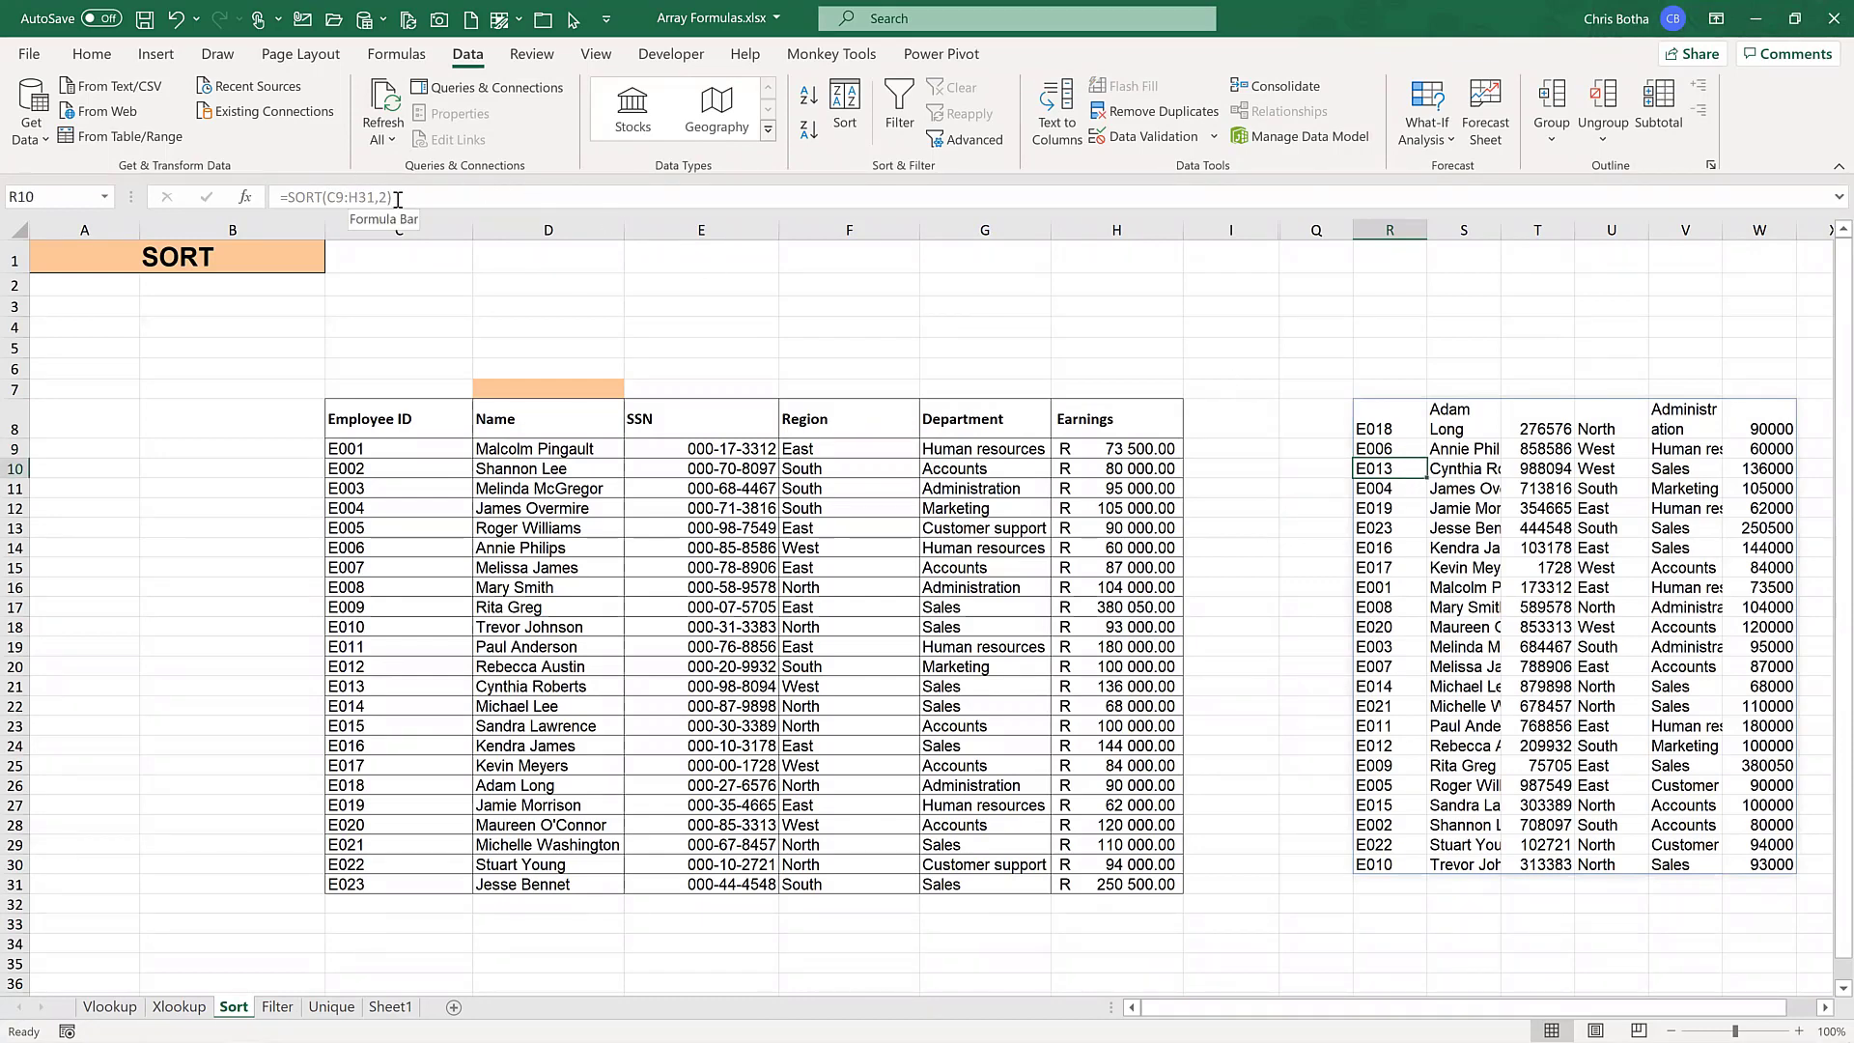
# - Check the SORT formula in R8 and its source range without changing it, and open the Filter sheet
pyautogui.click(1364, 428)
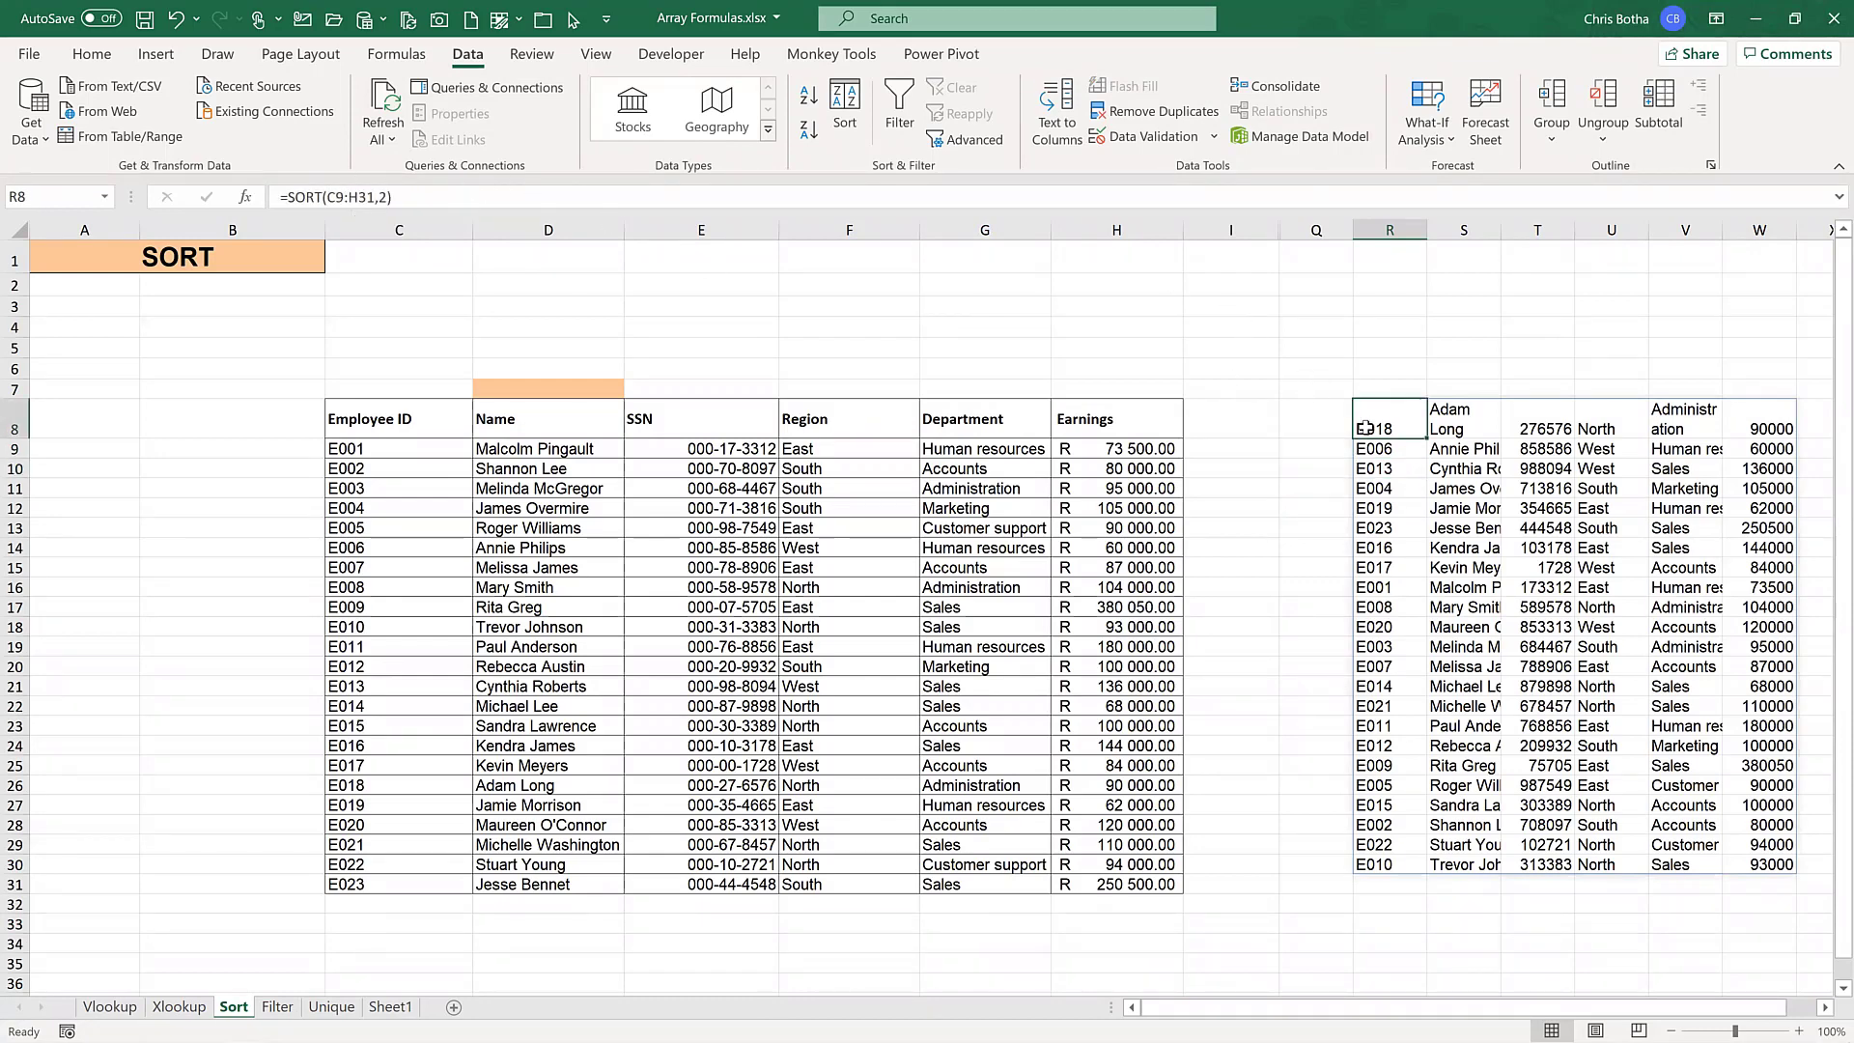
pyautogui.doubleClick(1366, 428)
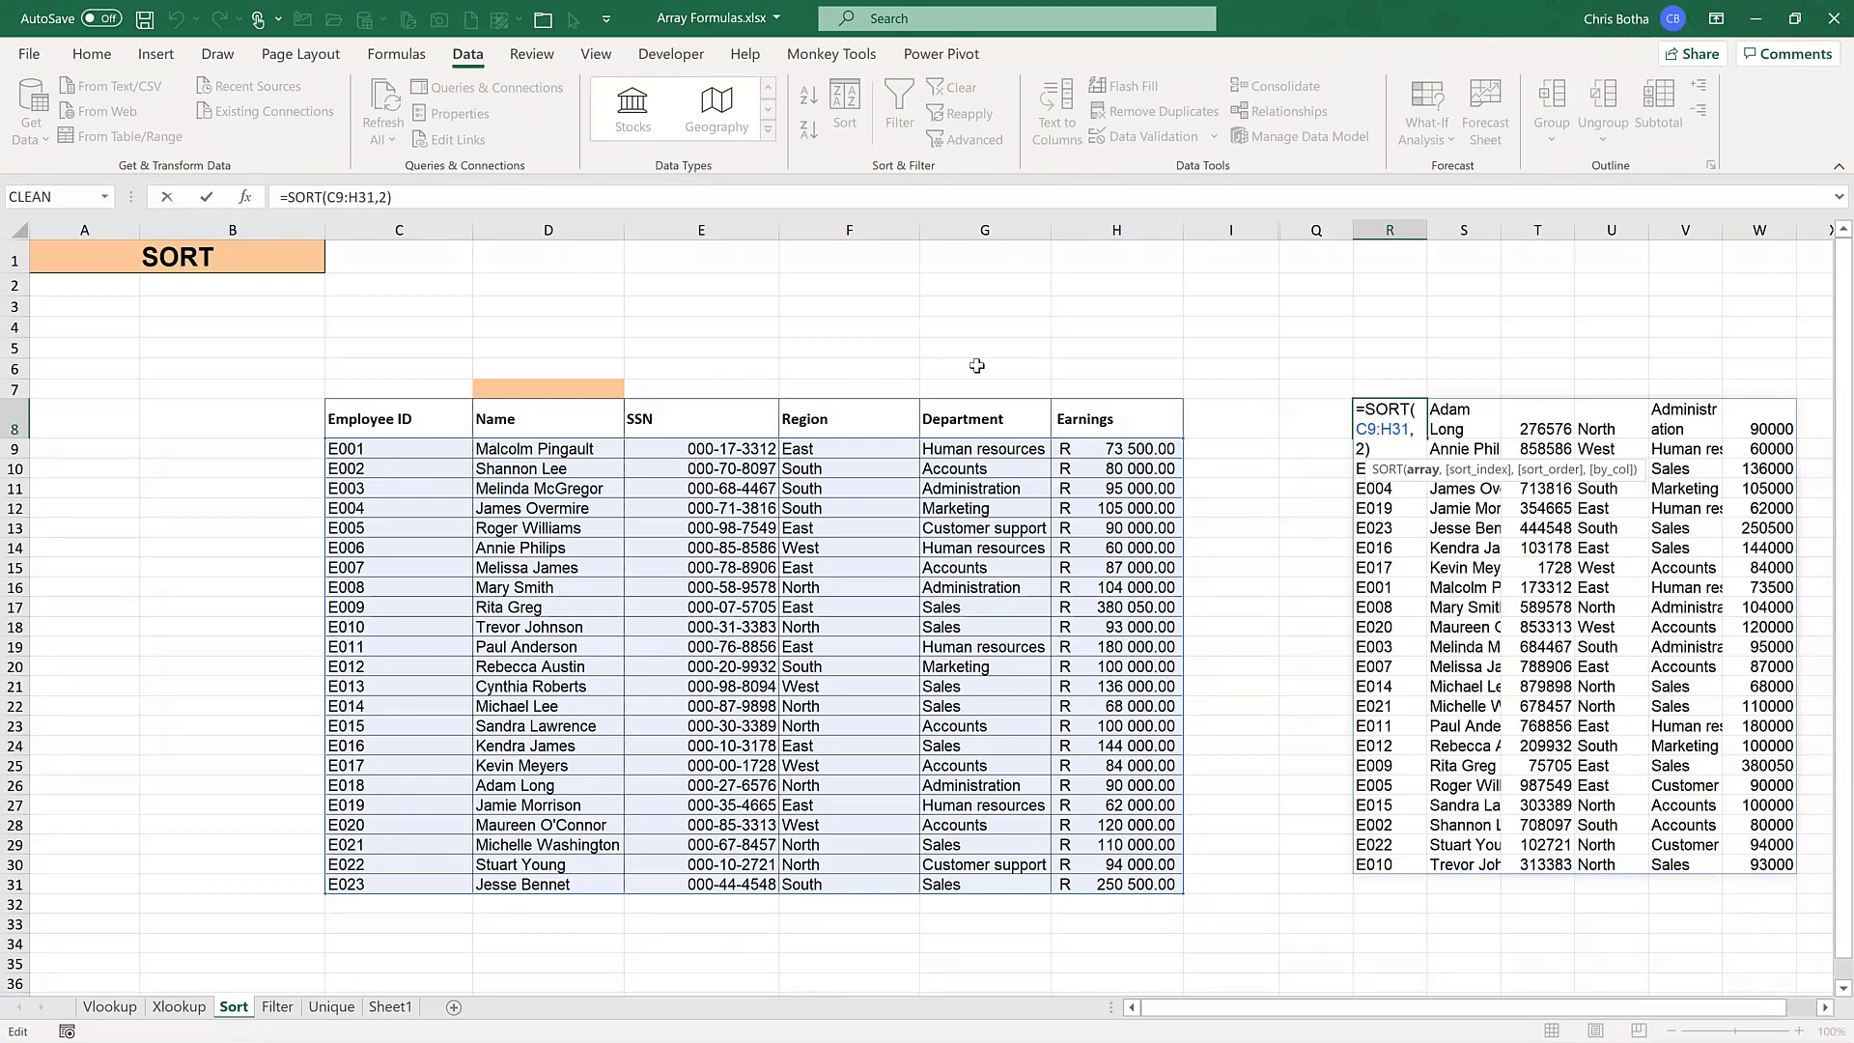
pyautogui.click(1326, 414)
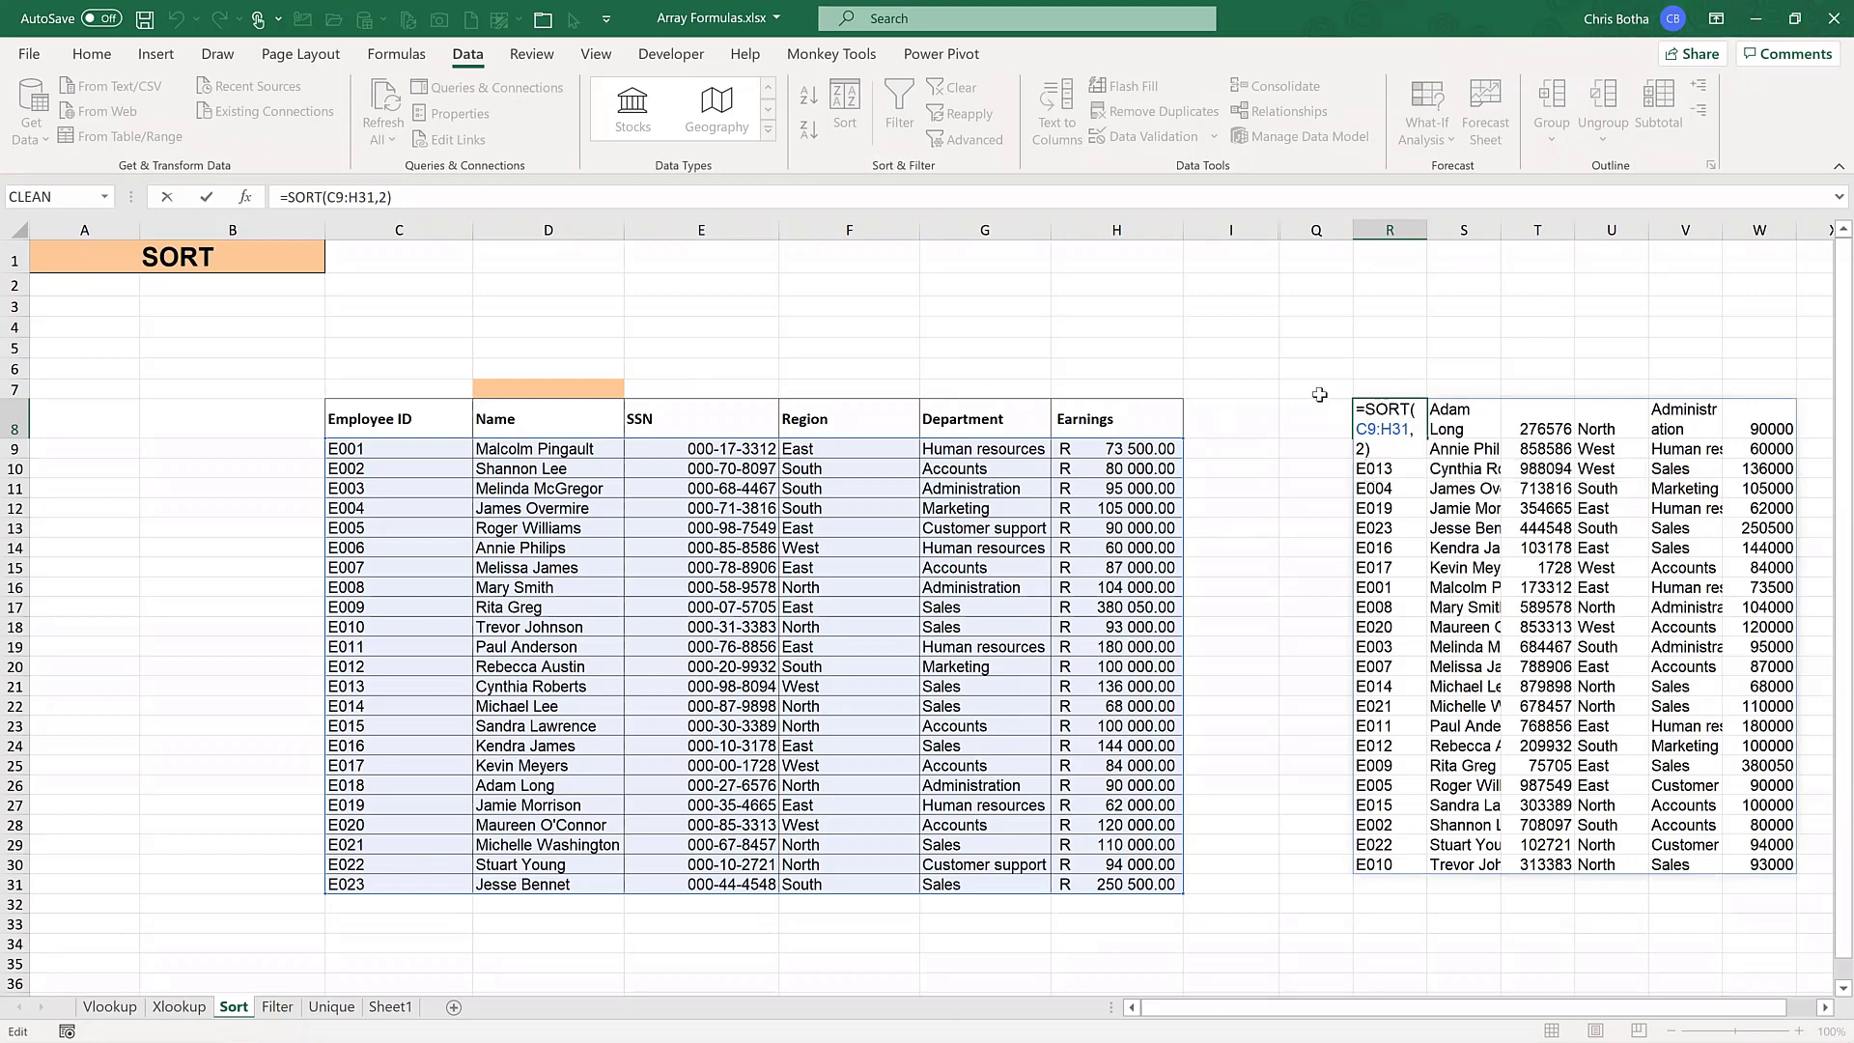
pyautogui.click(1365, 421)
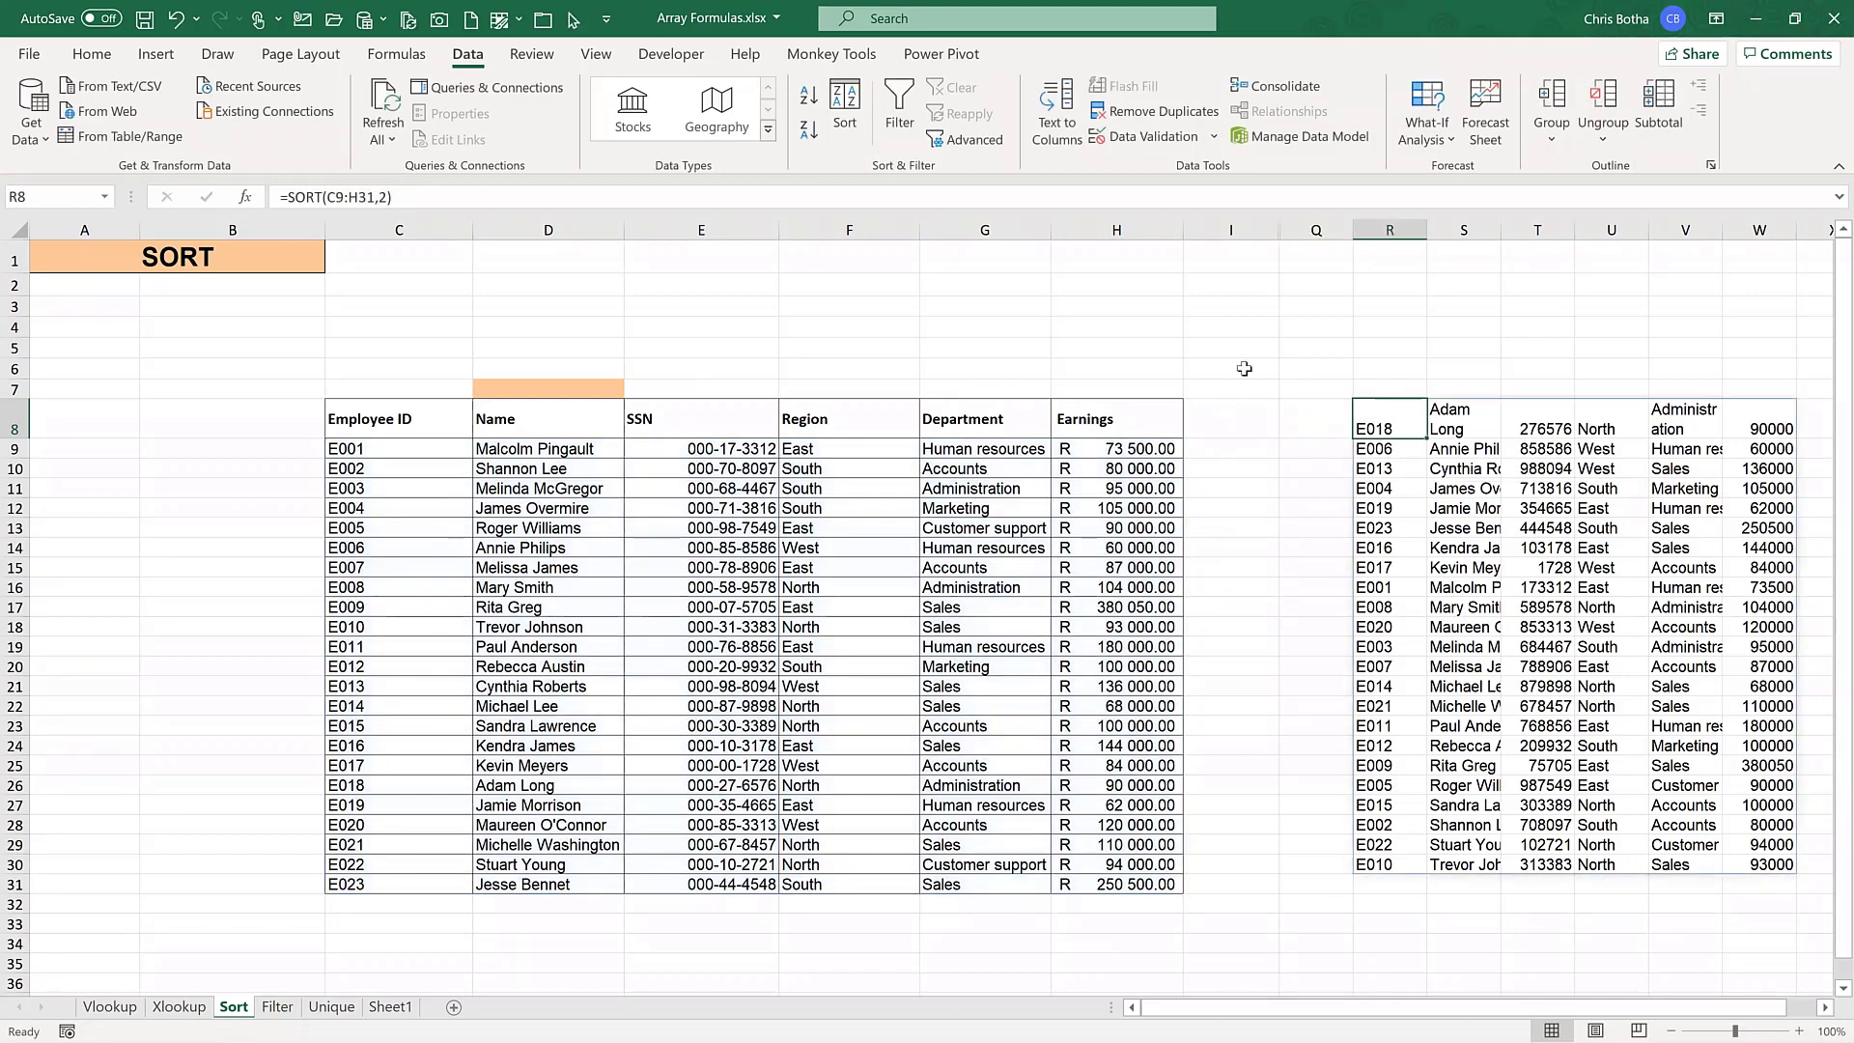
pyautogui.click(277, 1007)
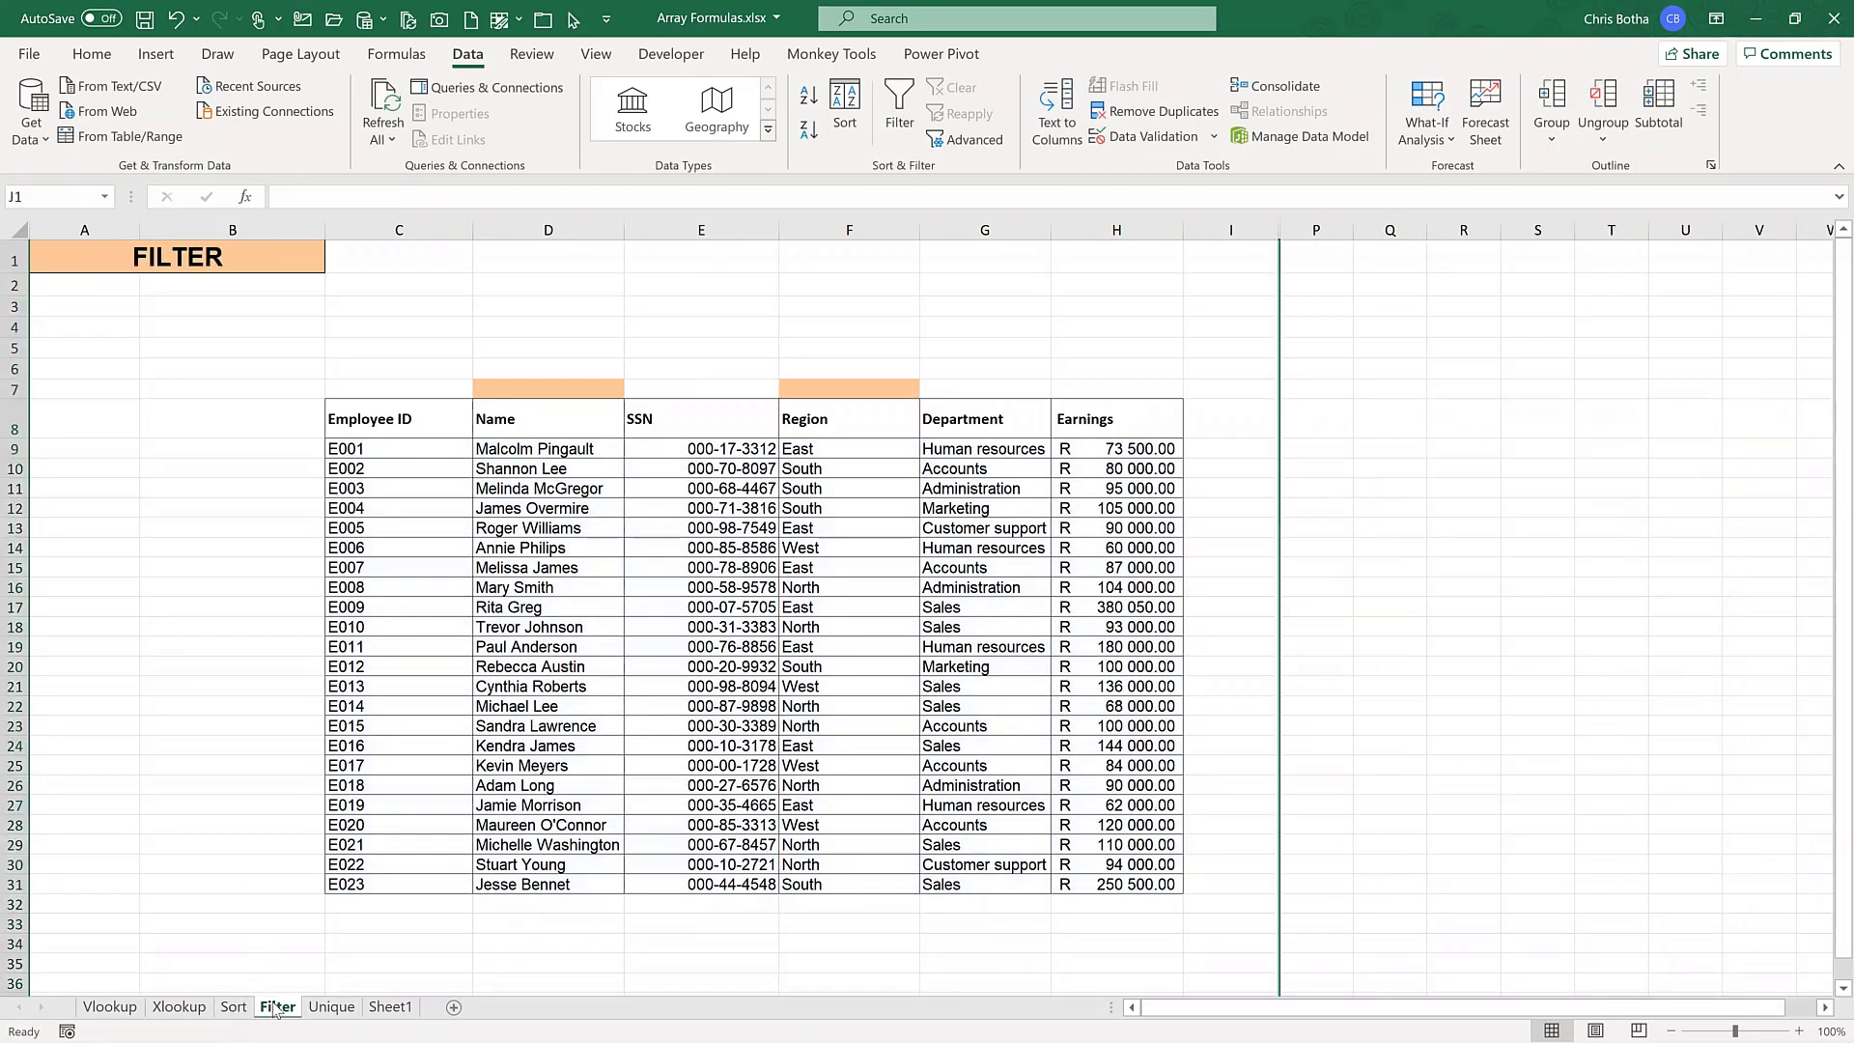
pyautogui.click(1432, 444)
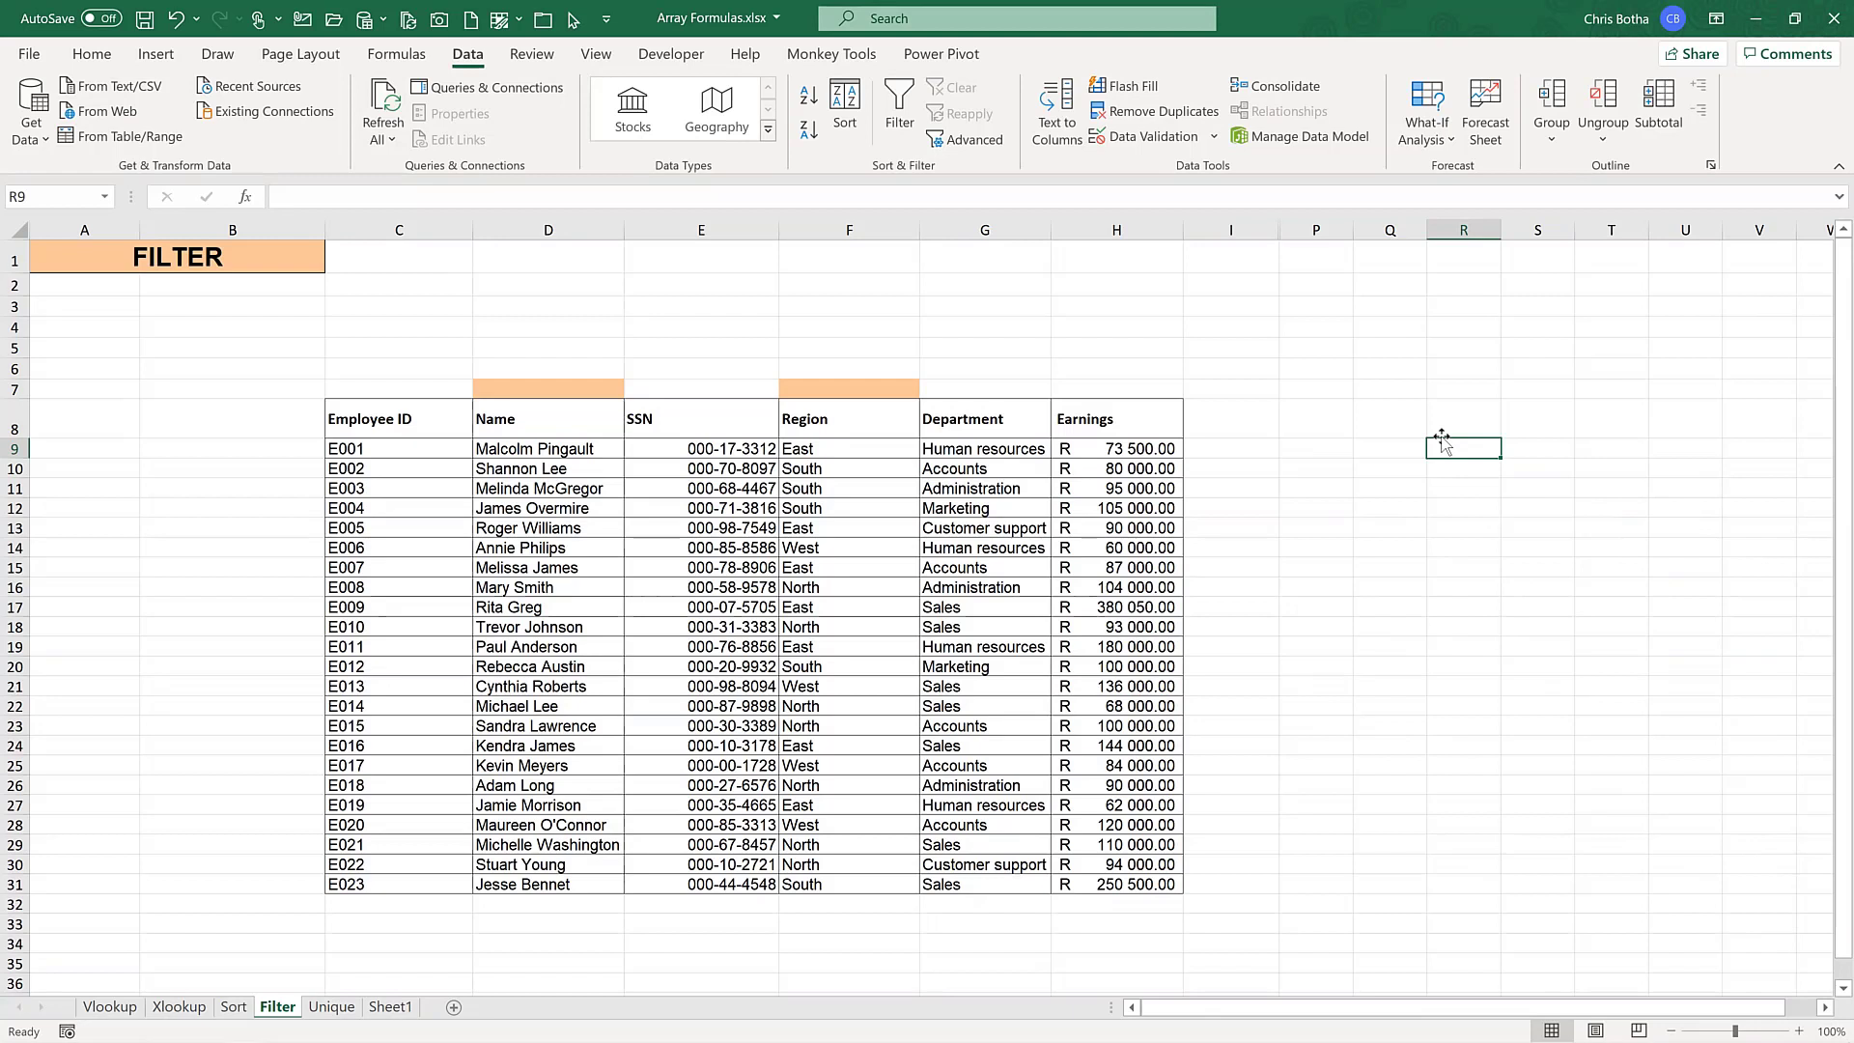
pyautogui.write('=filte')
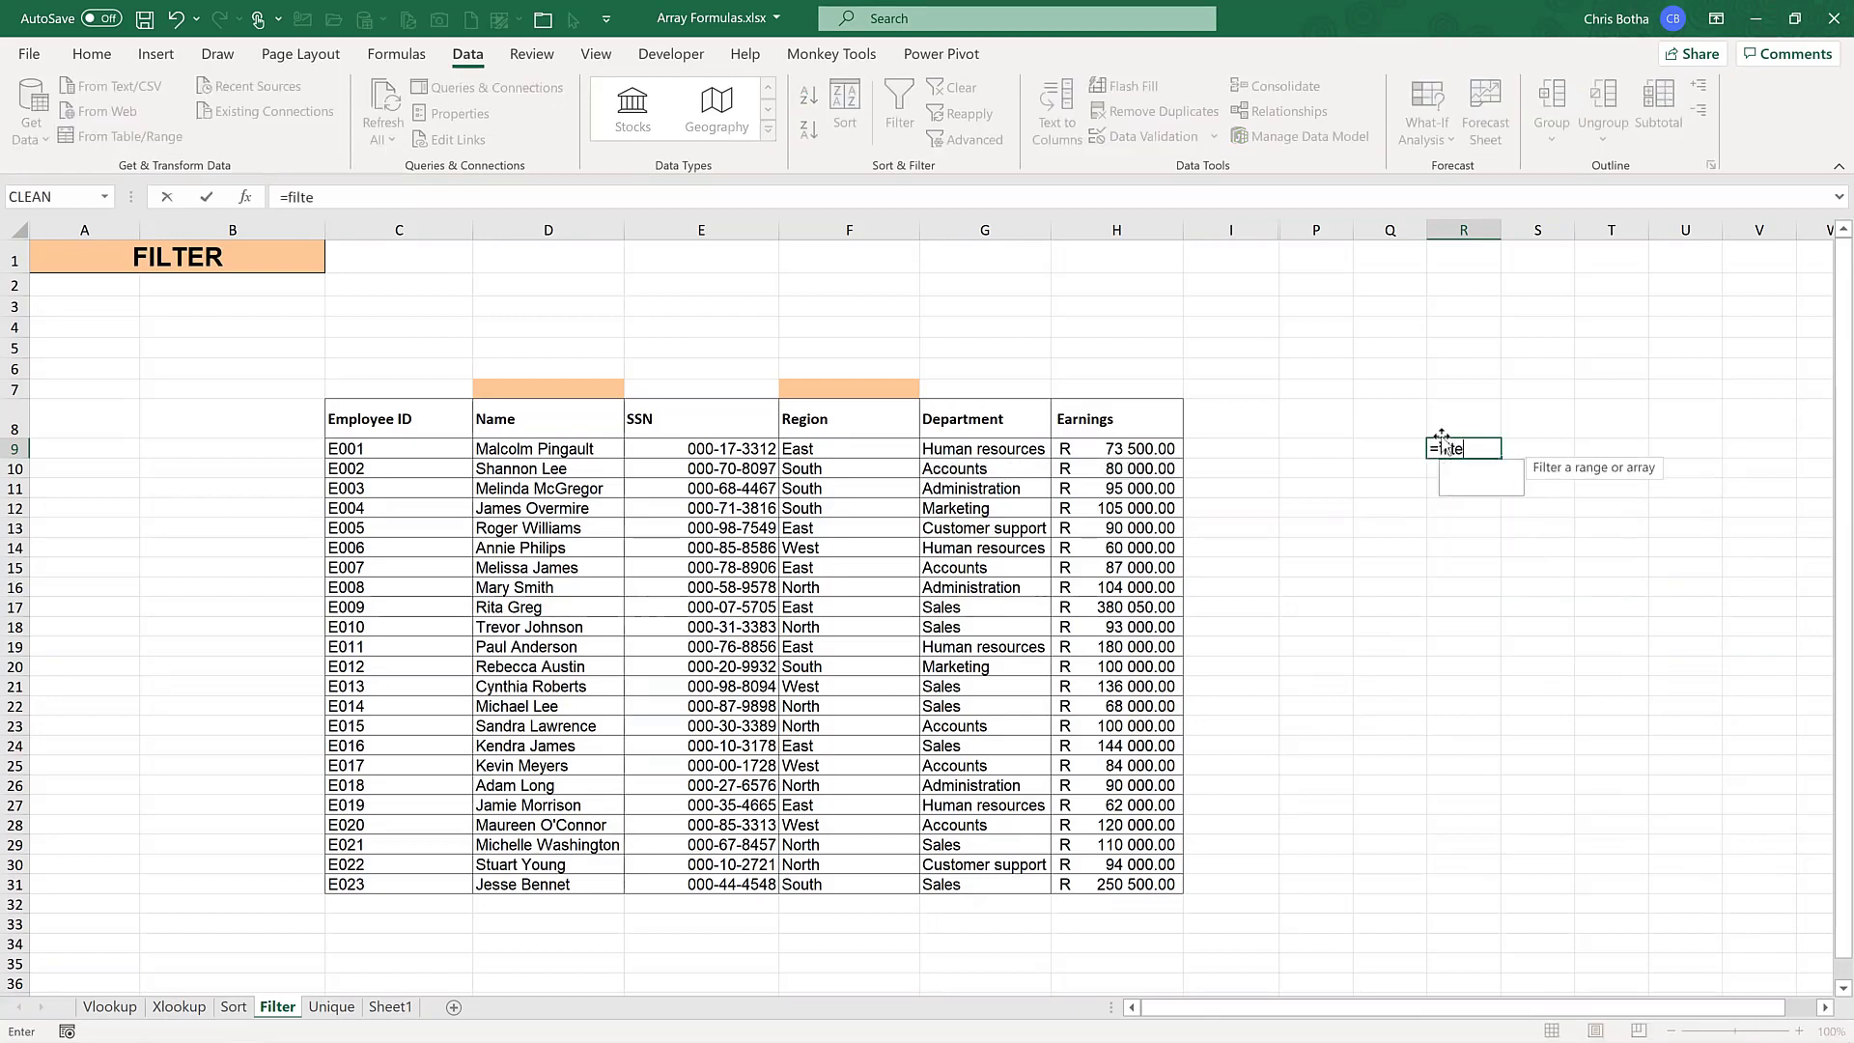
pyautogui.write('r(')
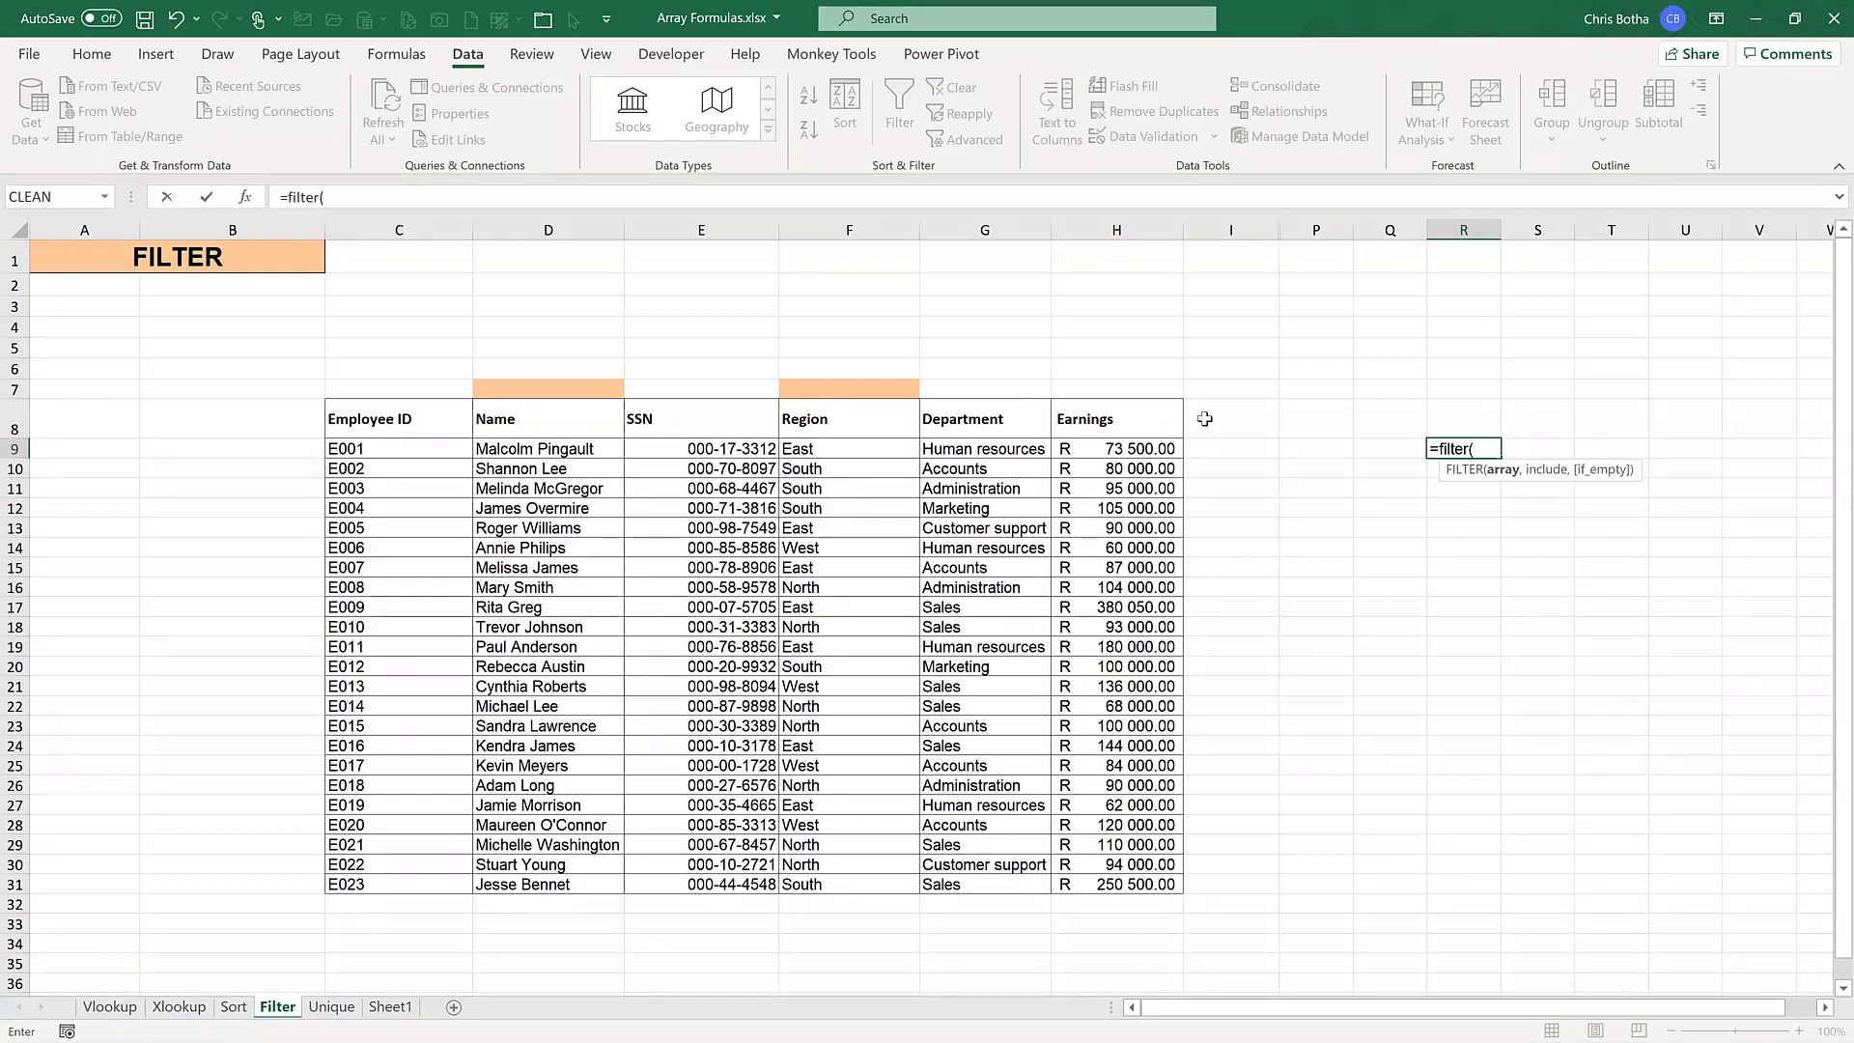
pyautogui.click(1436, 417)
pyautogui.press('Escape')
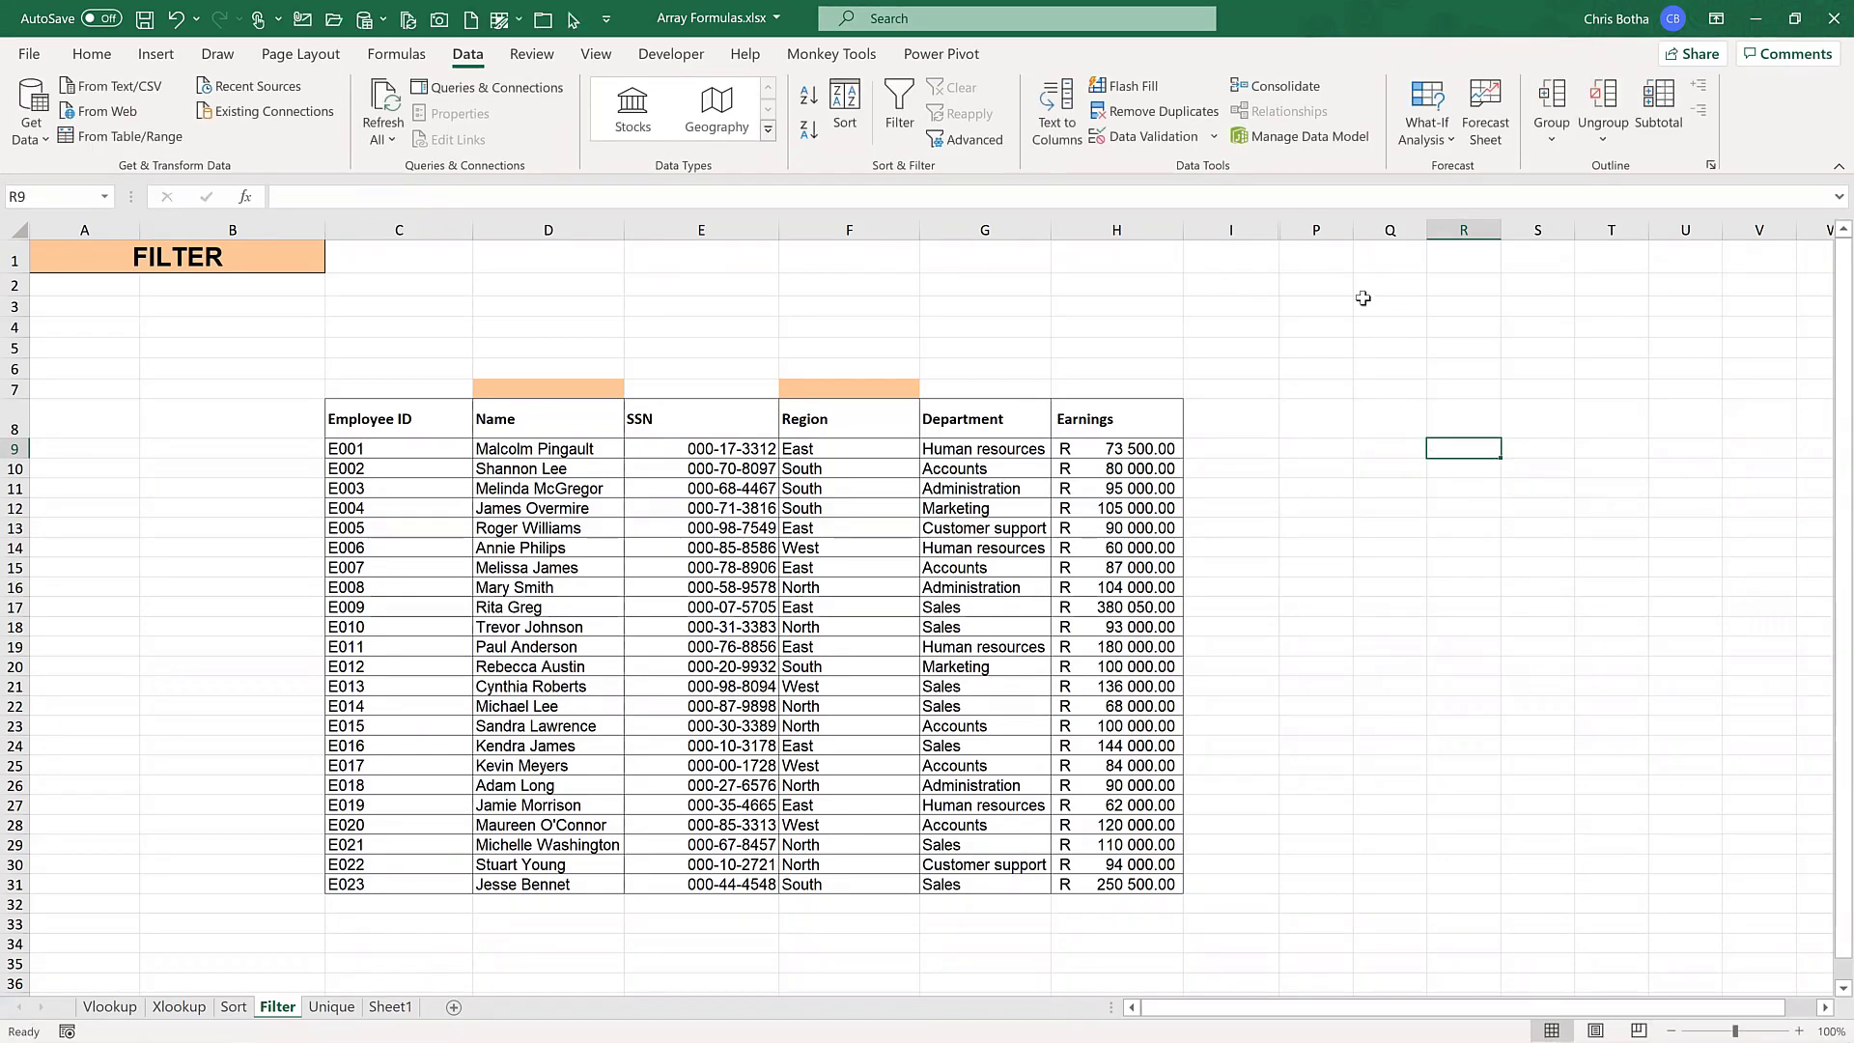
# - Unhide the hidden columns between I and P on the Filter sheet
pyautogui.moveTo(1260, 230); pyautogui.dragTo(1301, 232)
pyautogui.rightClick(1300, 231)
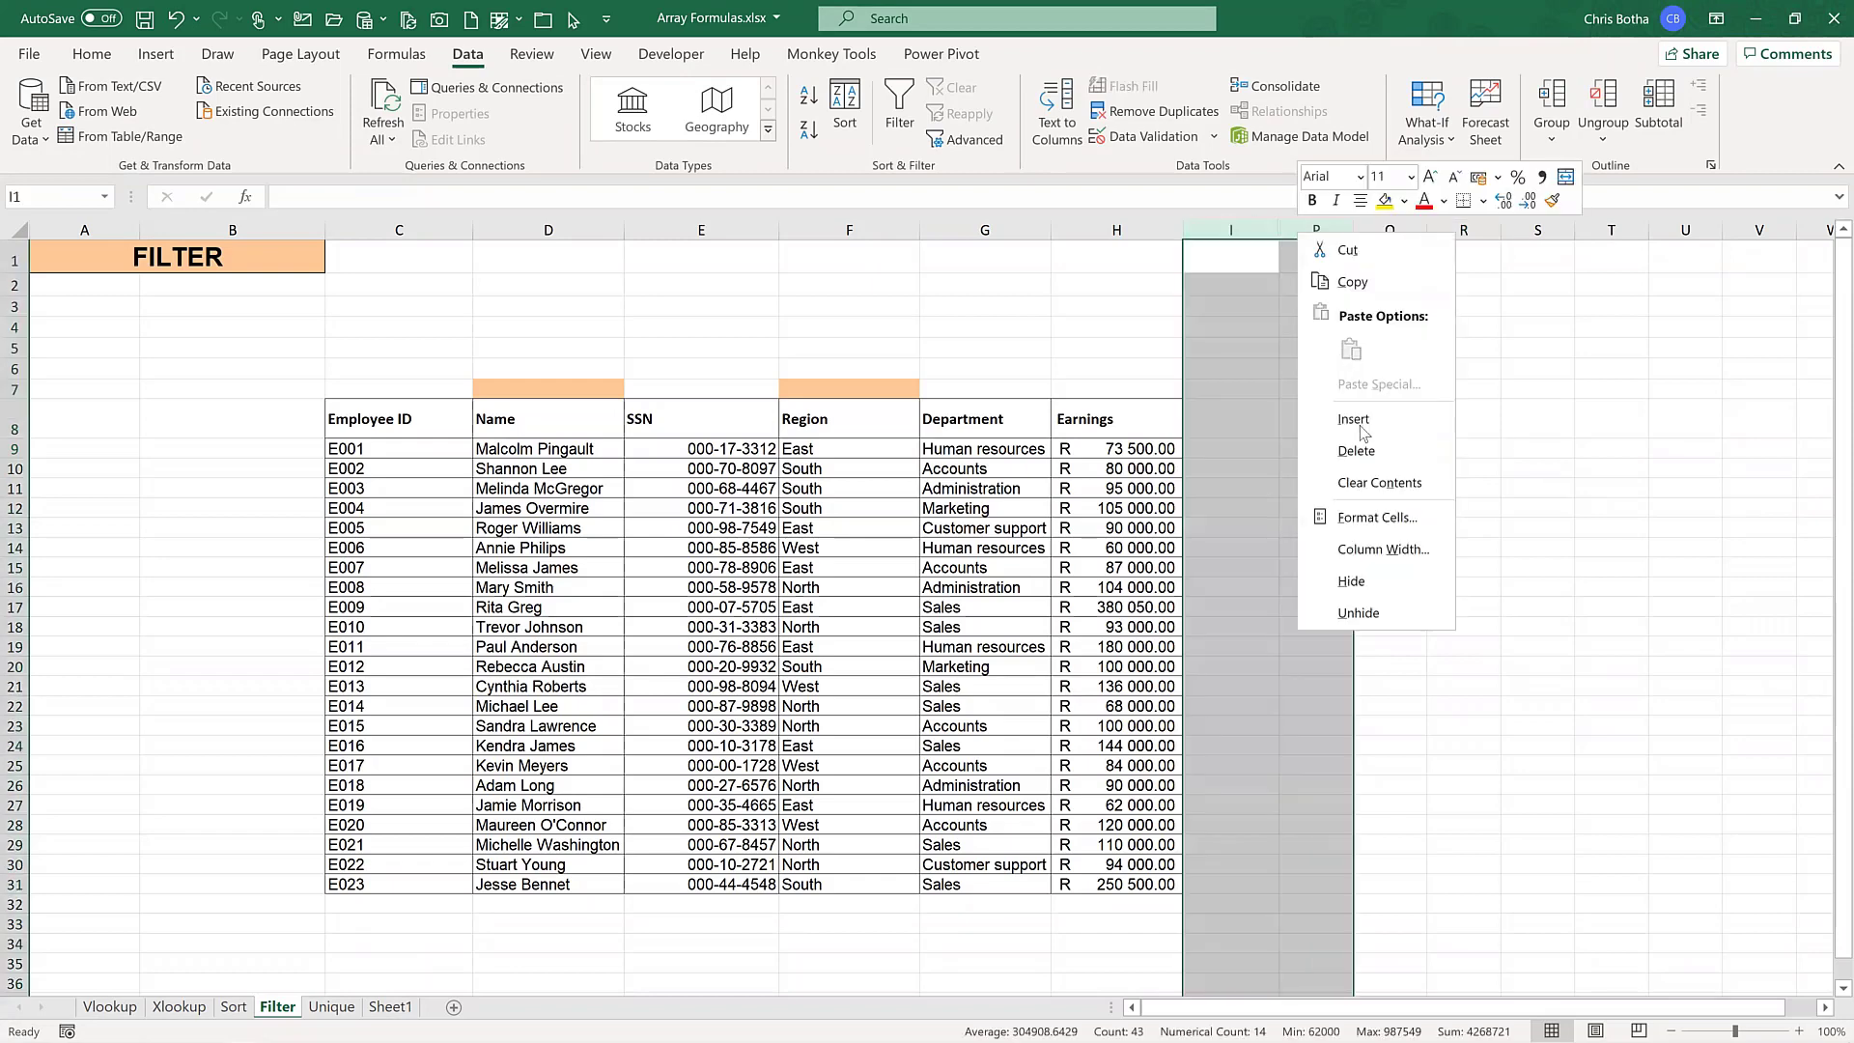
pyautogui.click(1357, 610)
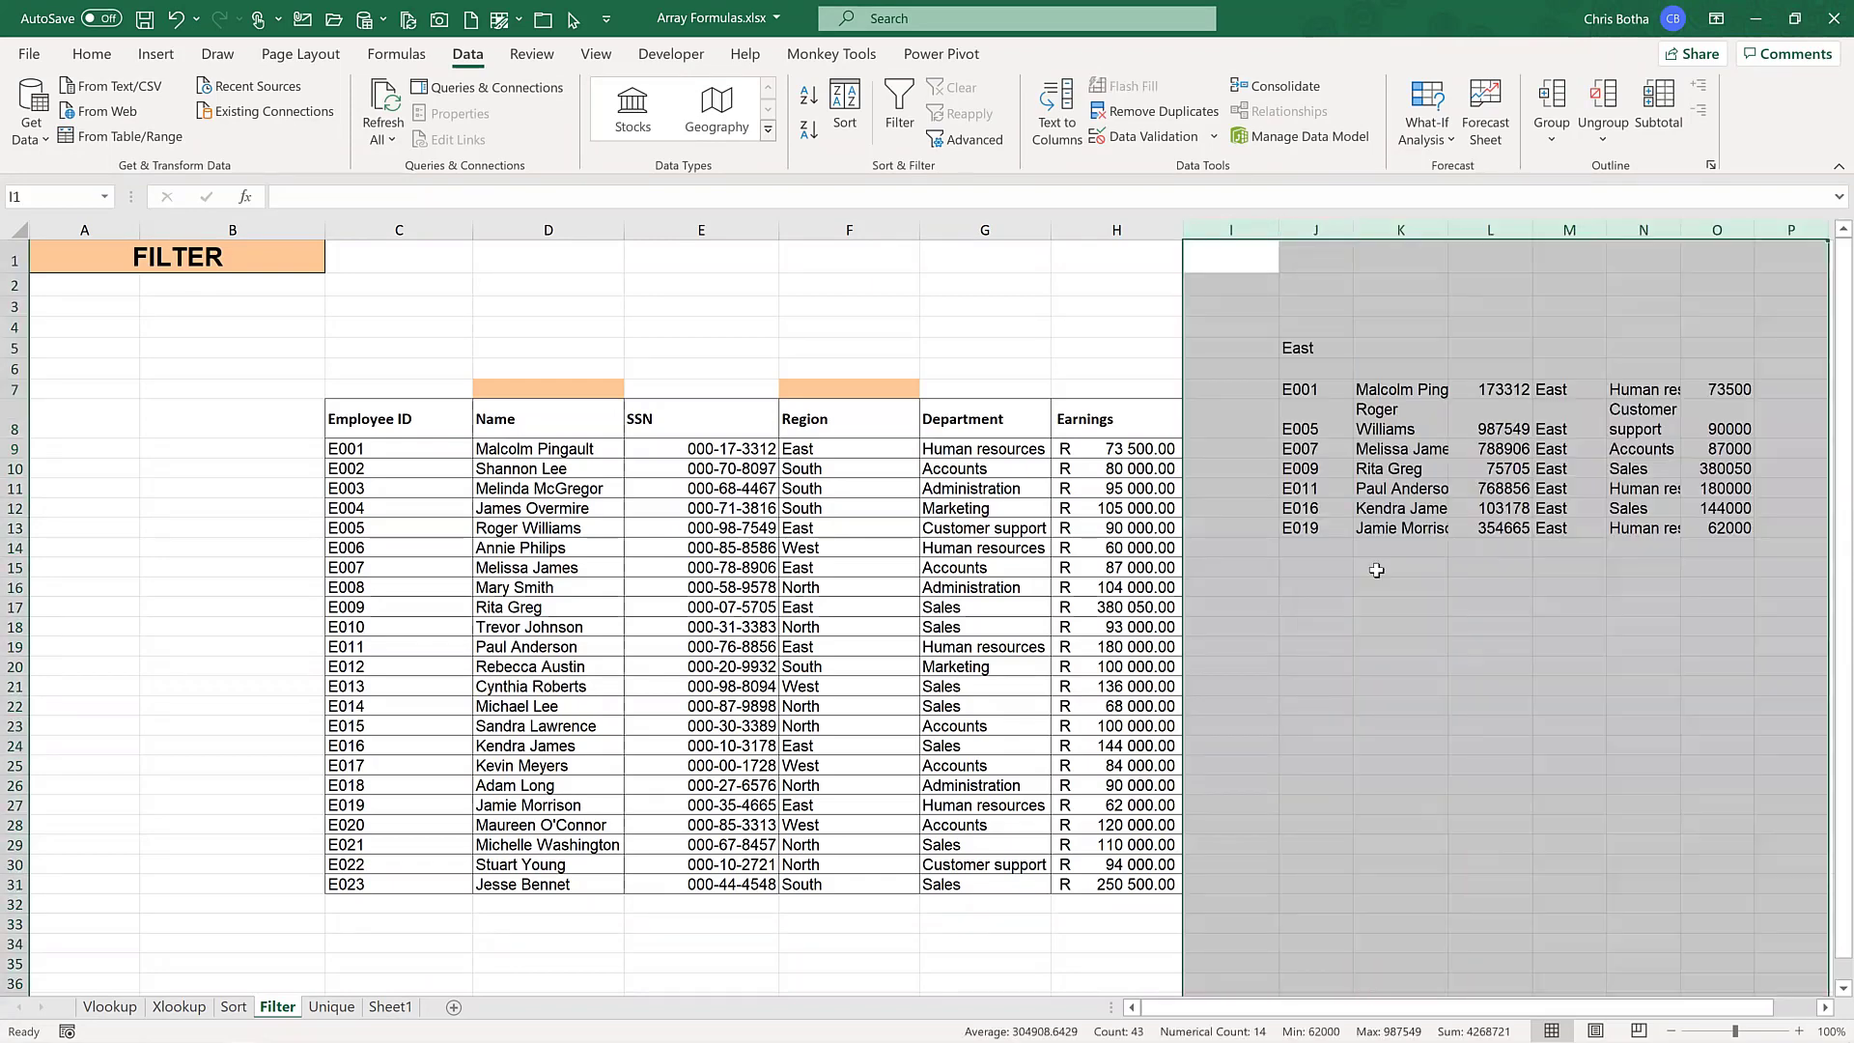
pyautogui.click(1446, 611)
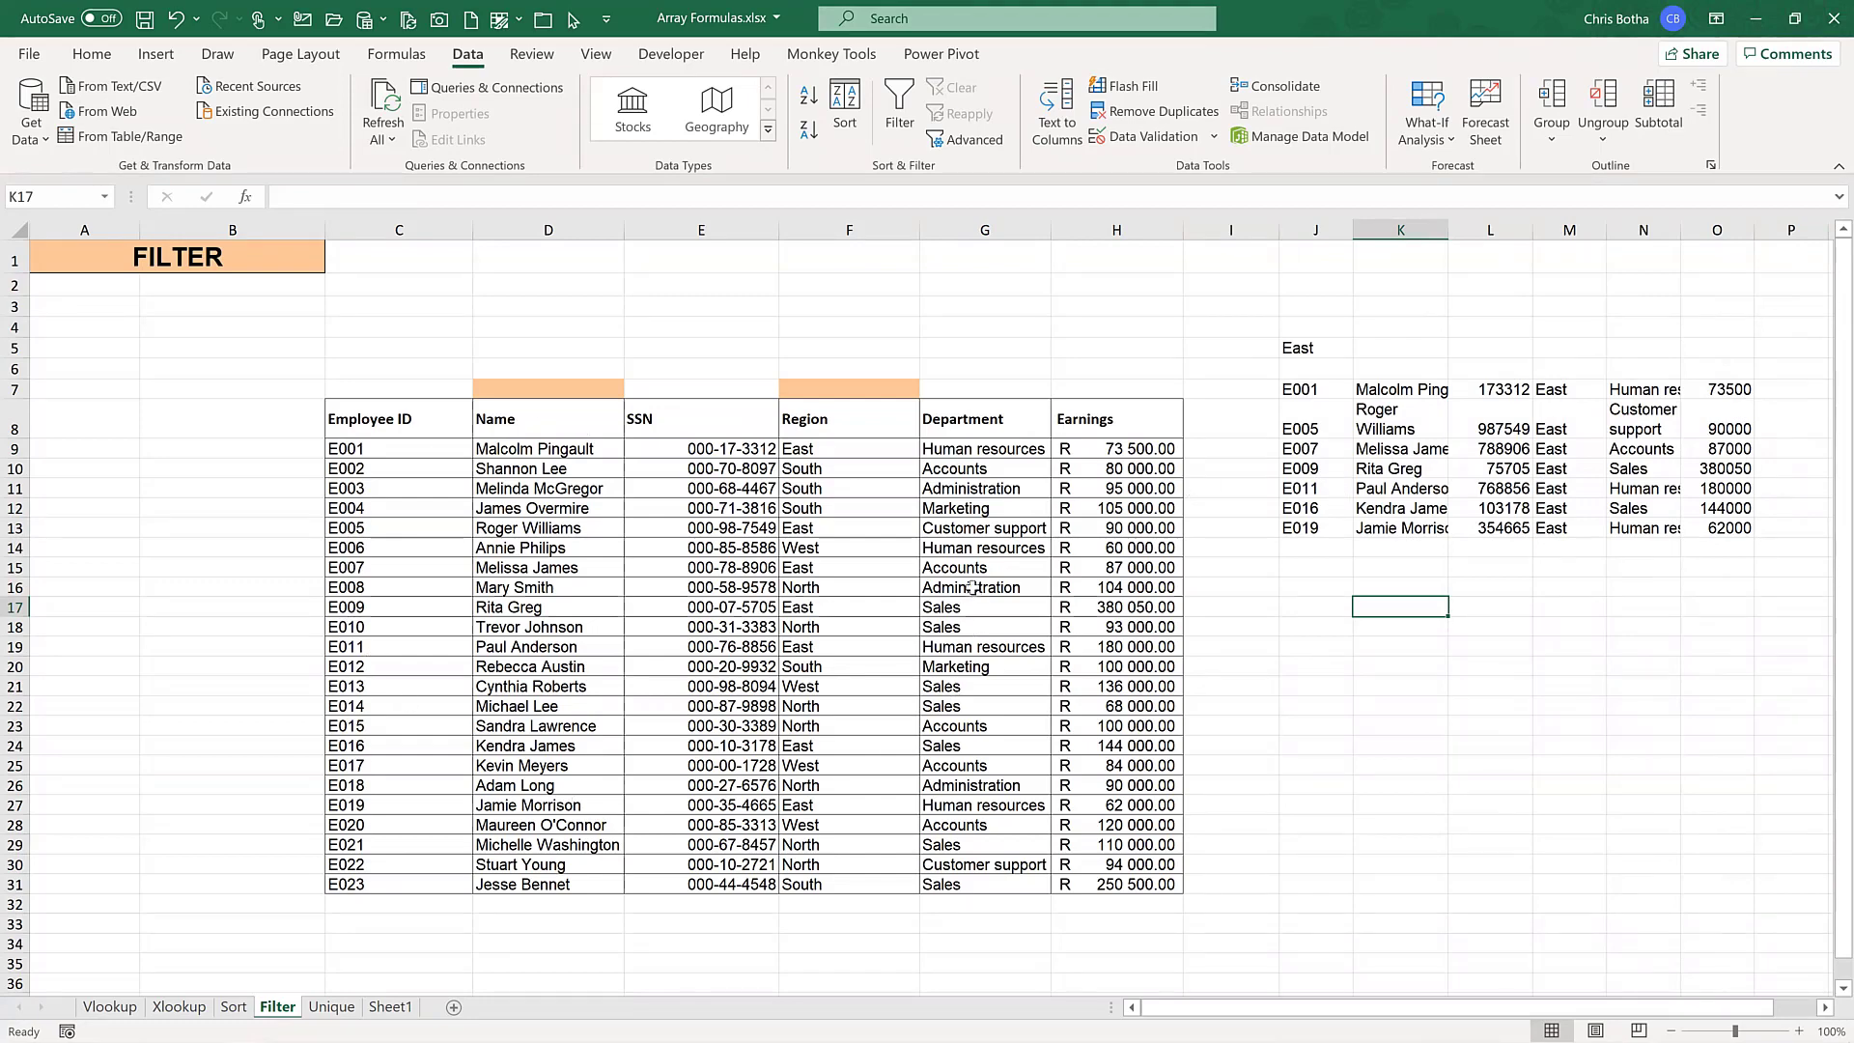
# - Examine the region criterion in J5 and the ranges used by the FILTER formula in J7
pyautogui.click(1286, 349)
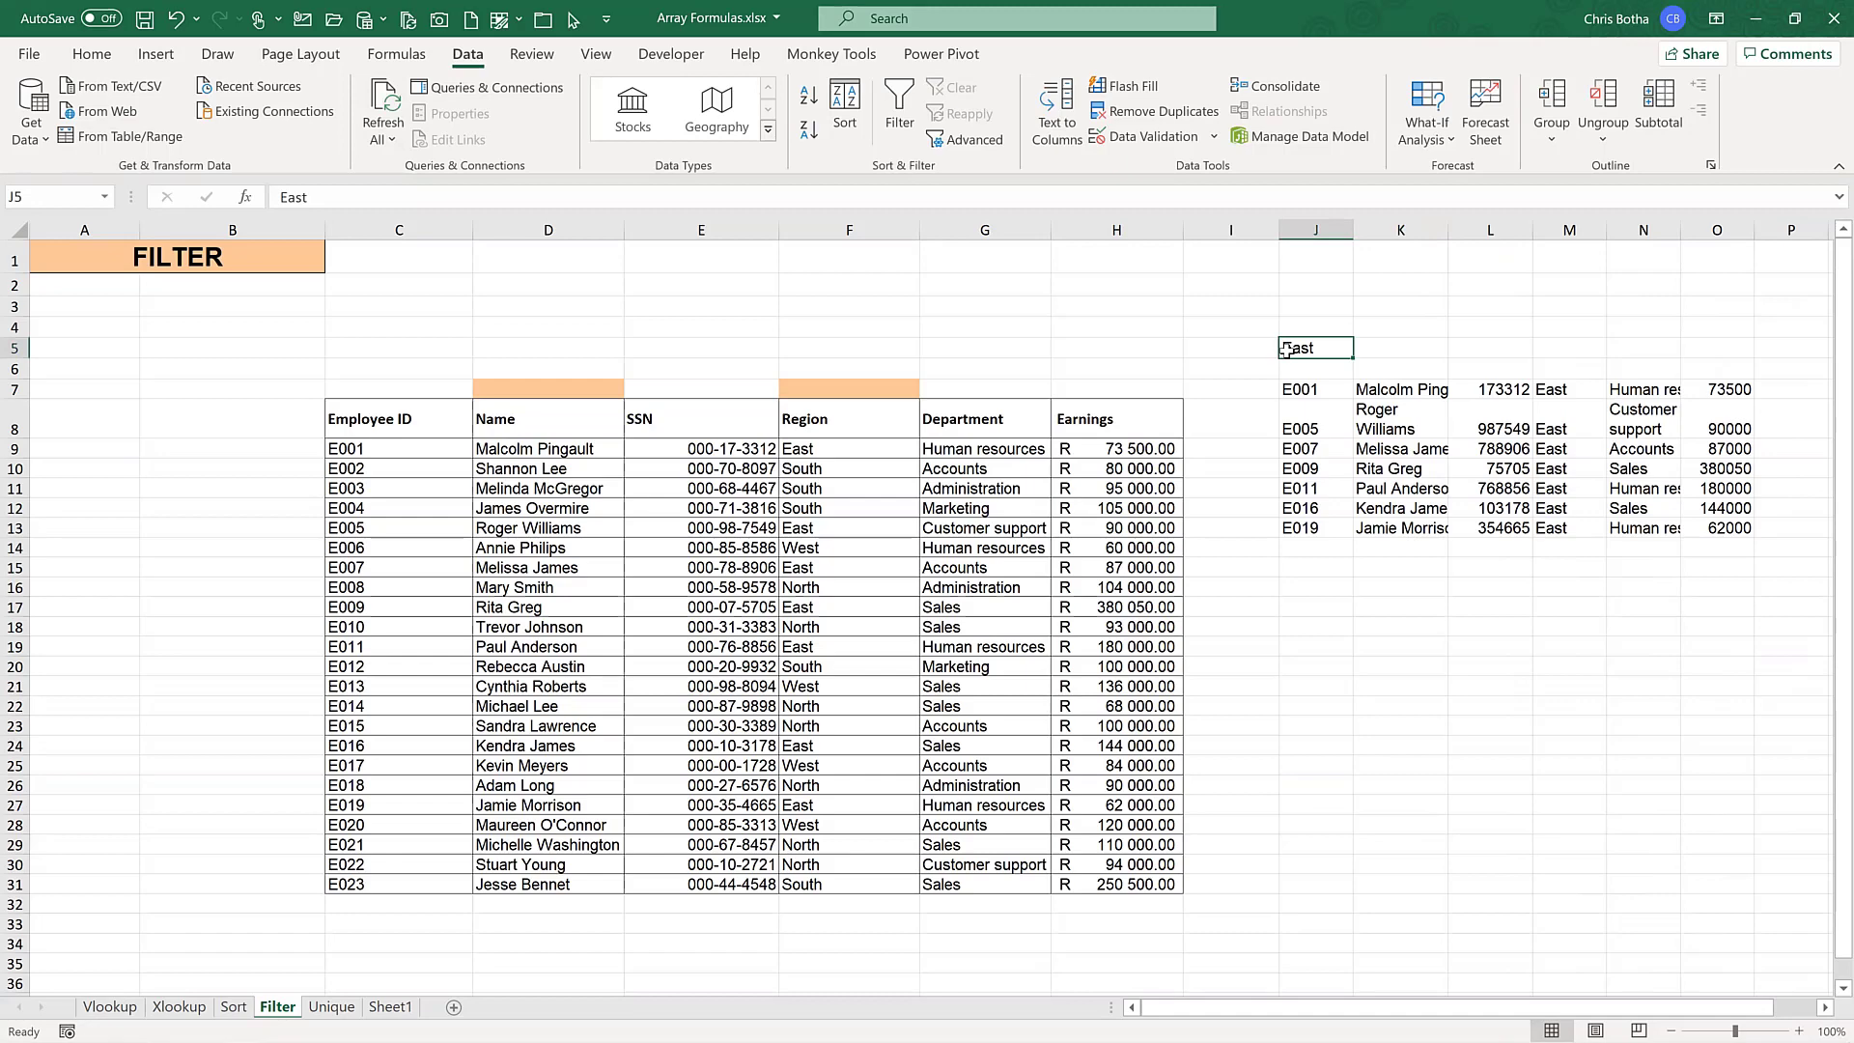
pyautogui.click(1307, 391)
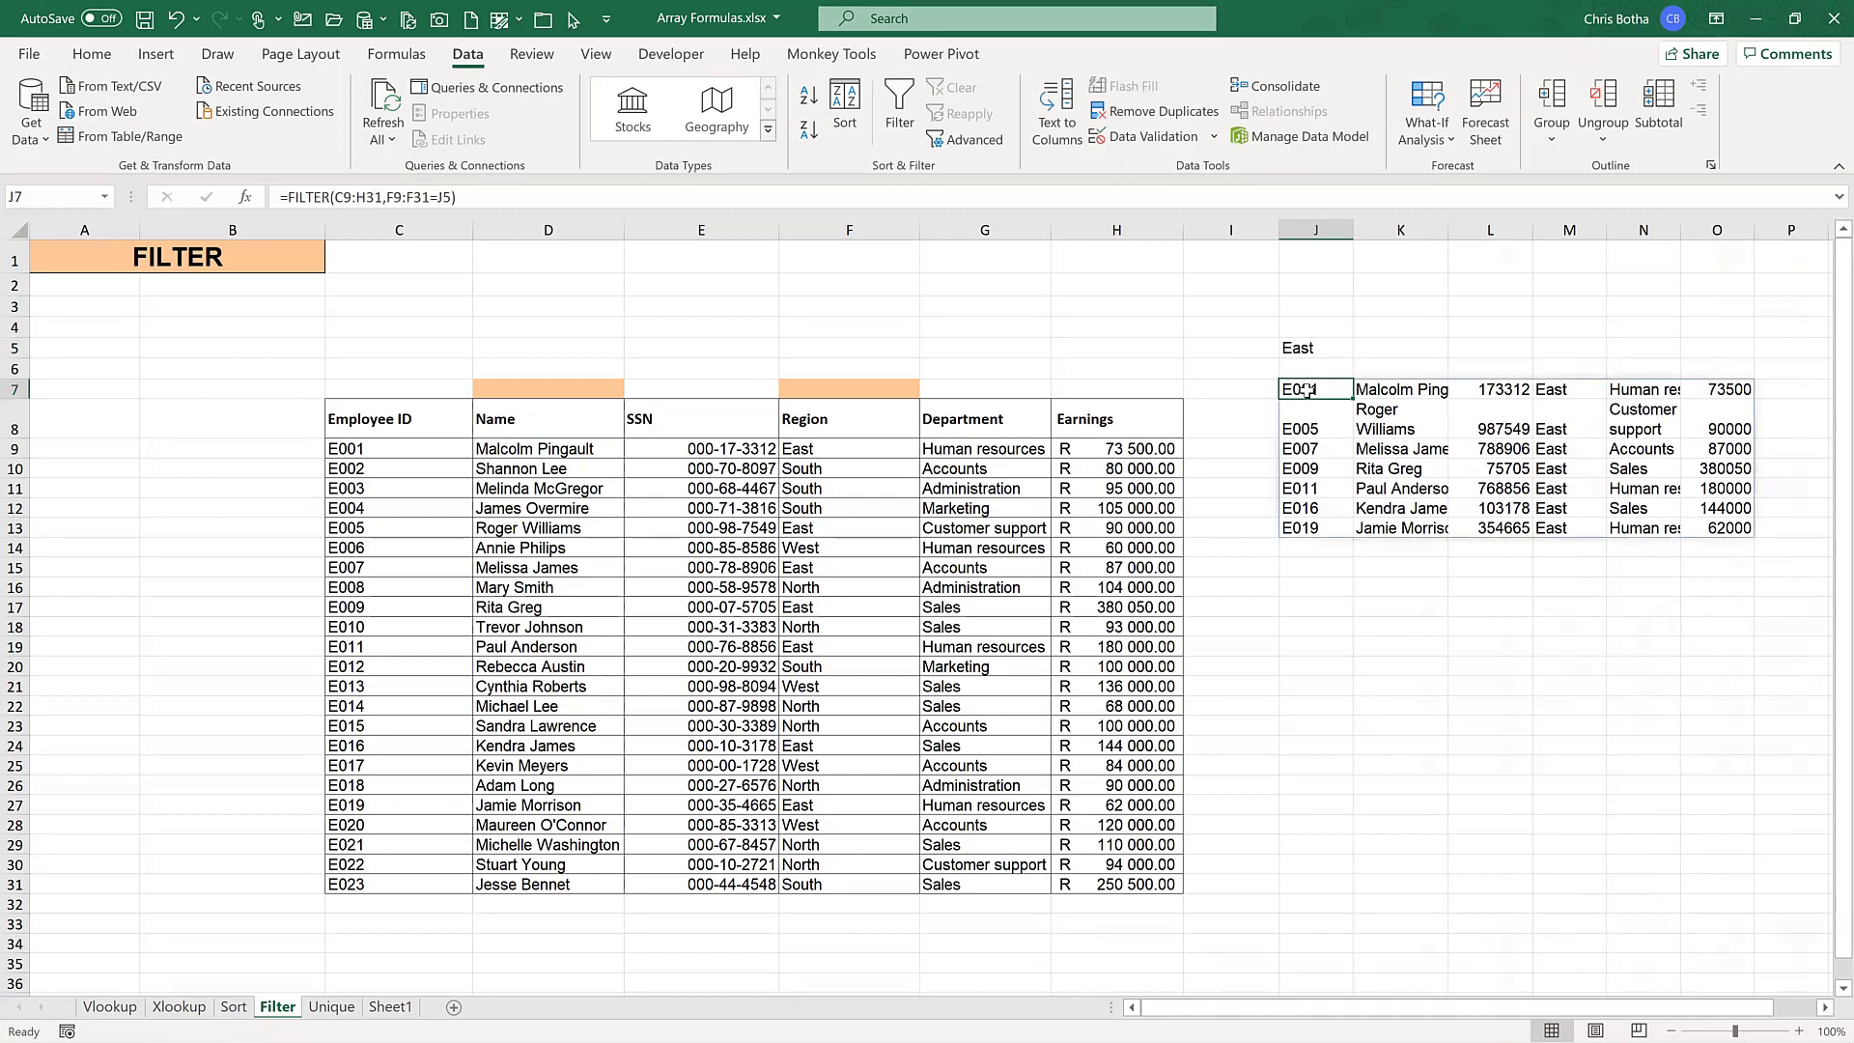
pyautogui.doubleClick(1307, 390)
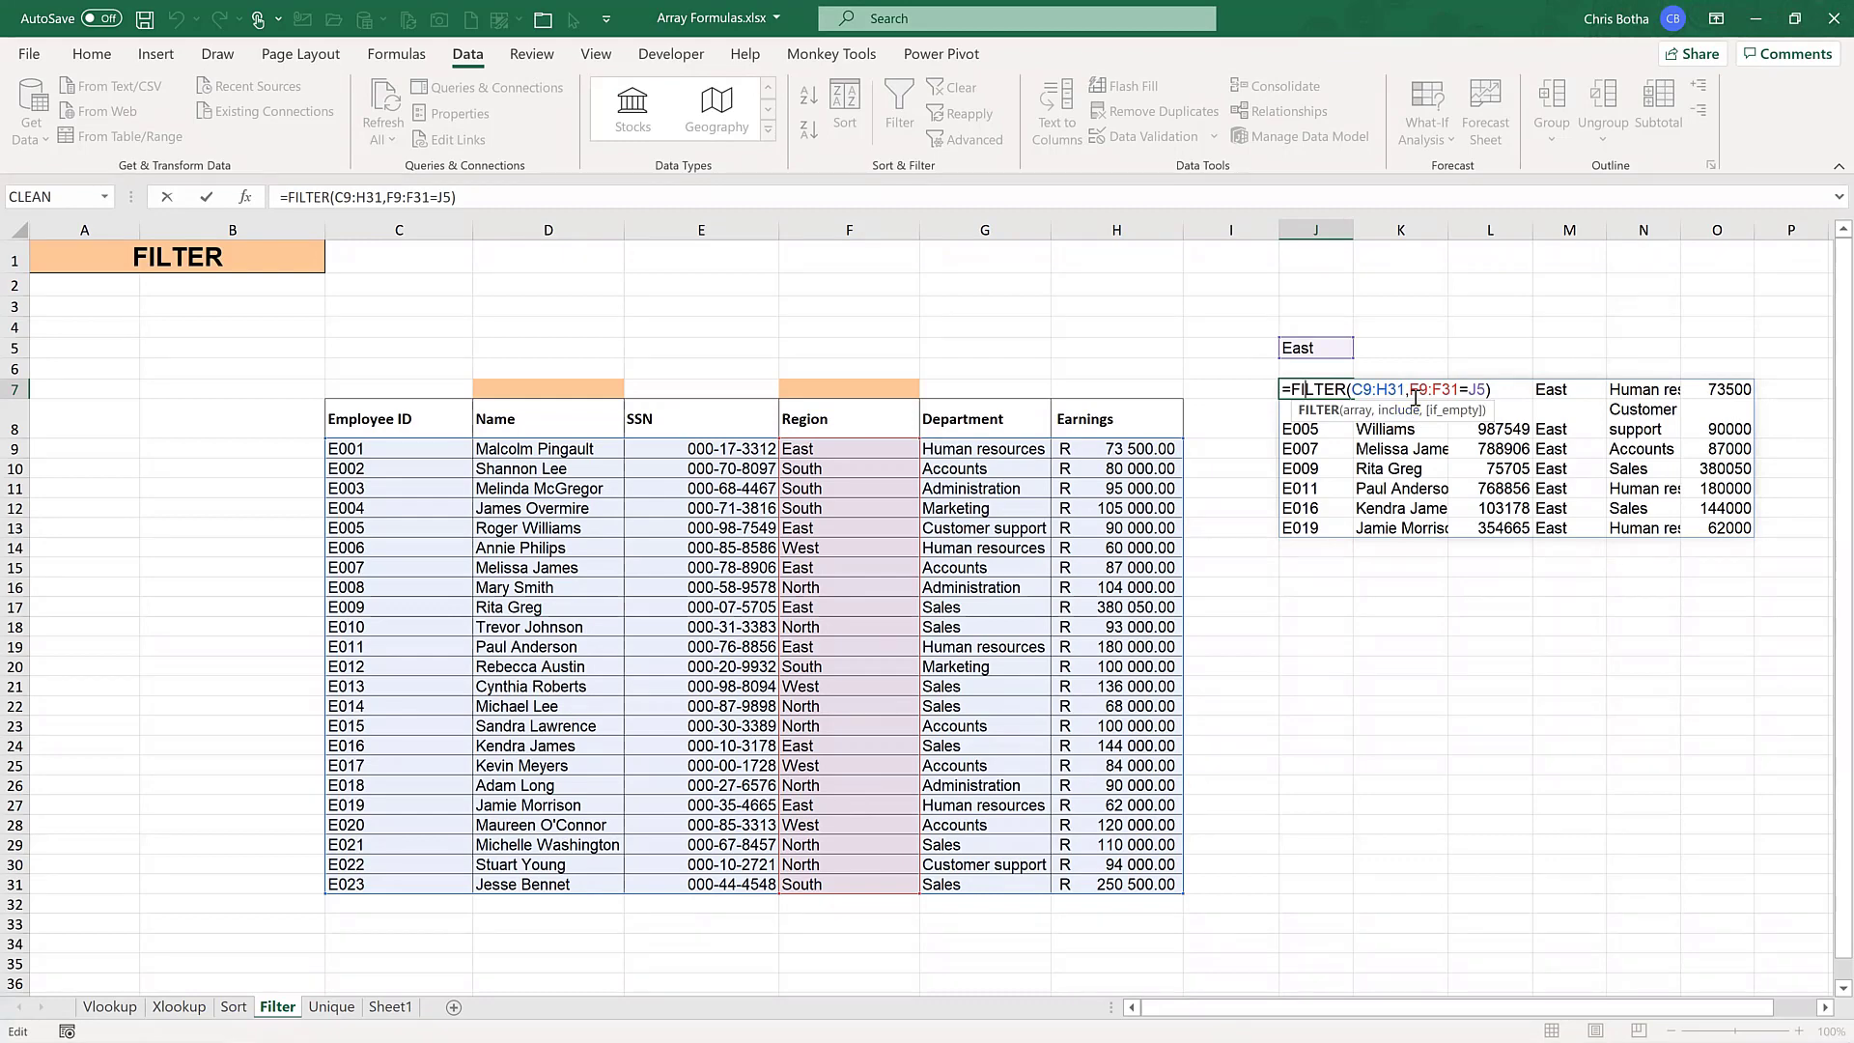
pyautogui.press('Escape')
# - Hide columns J to O containing the existing filter example
pyautogui.click(1370, 654)
pyautogui.press('Right')
pyautogui.press('Right')
pyautogui.press('Right')
pyautogui.press('Right')
pyautogui.press('Right')
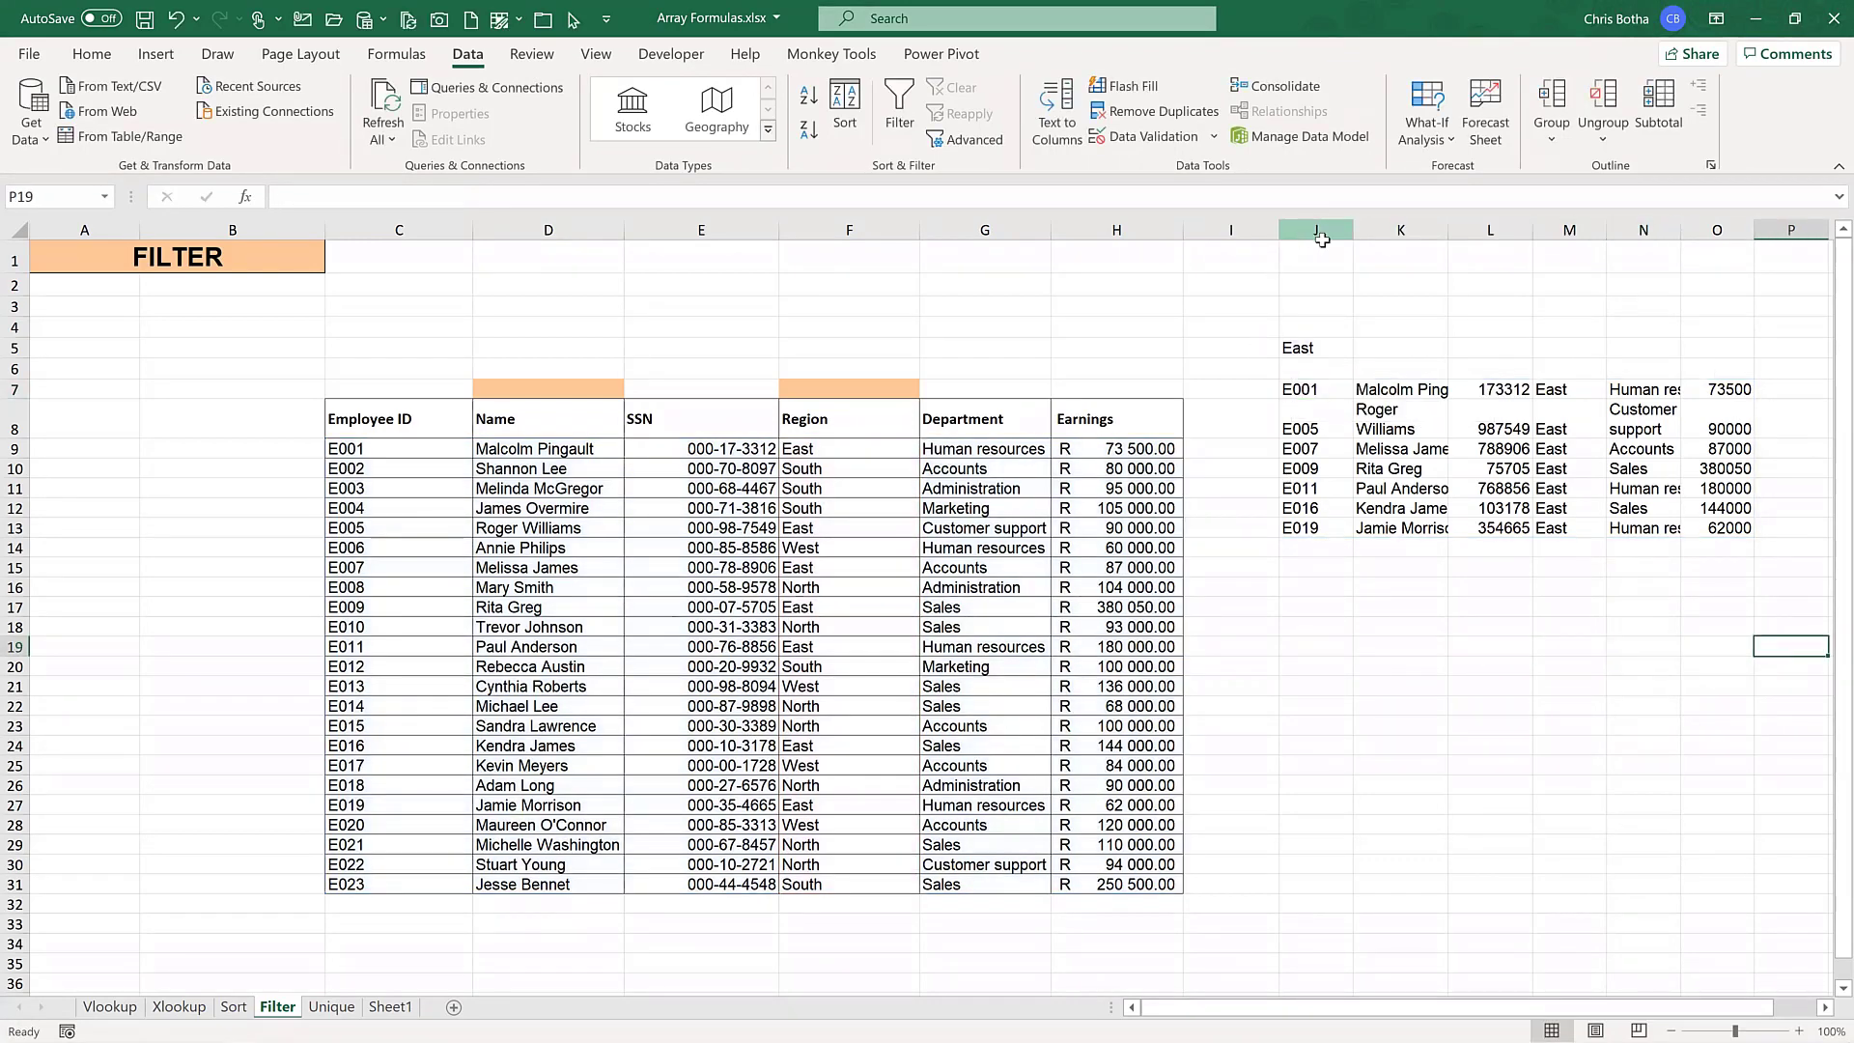
pyautogui.moveTo(1315, 232); pyautogui.dragTo(1701, 240)
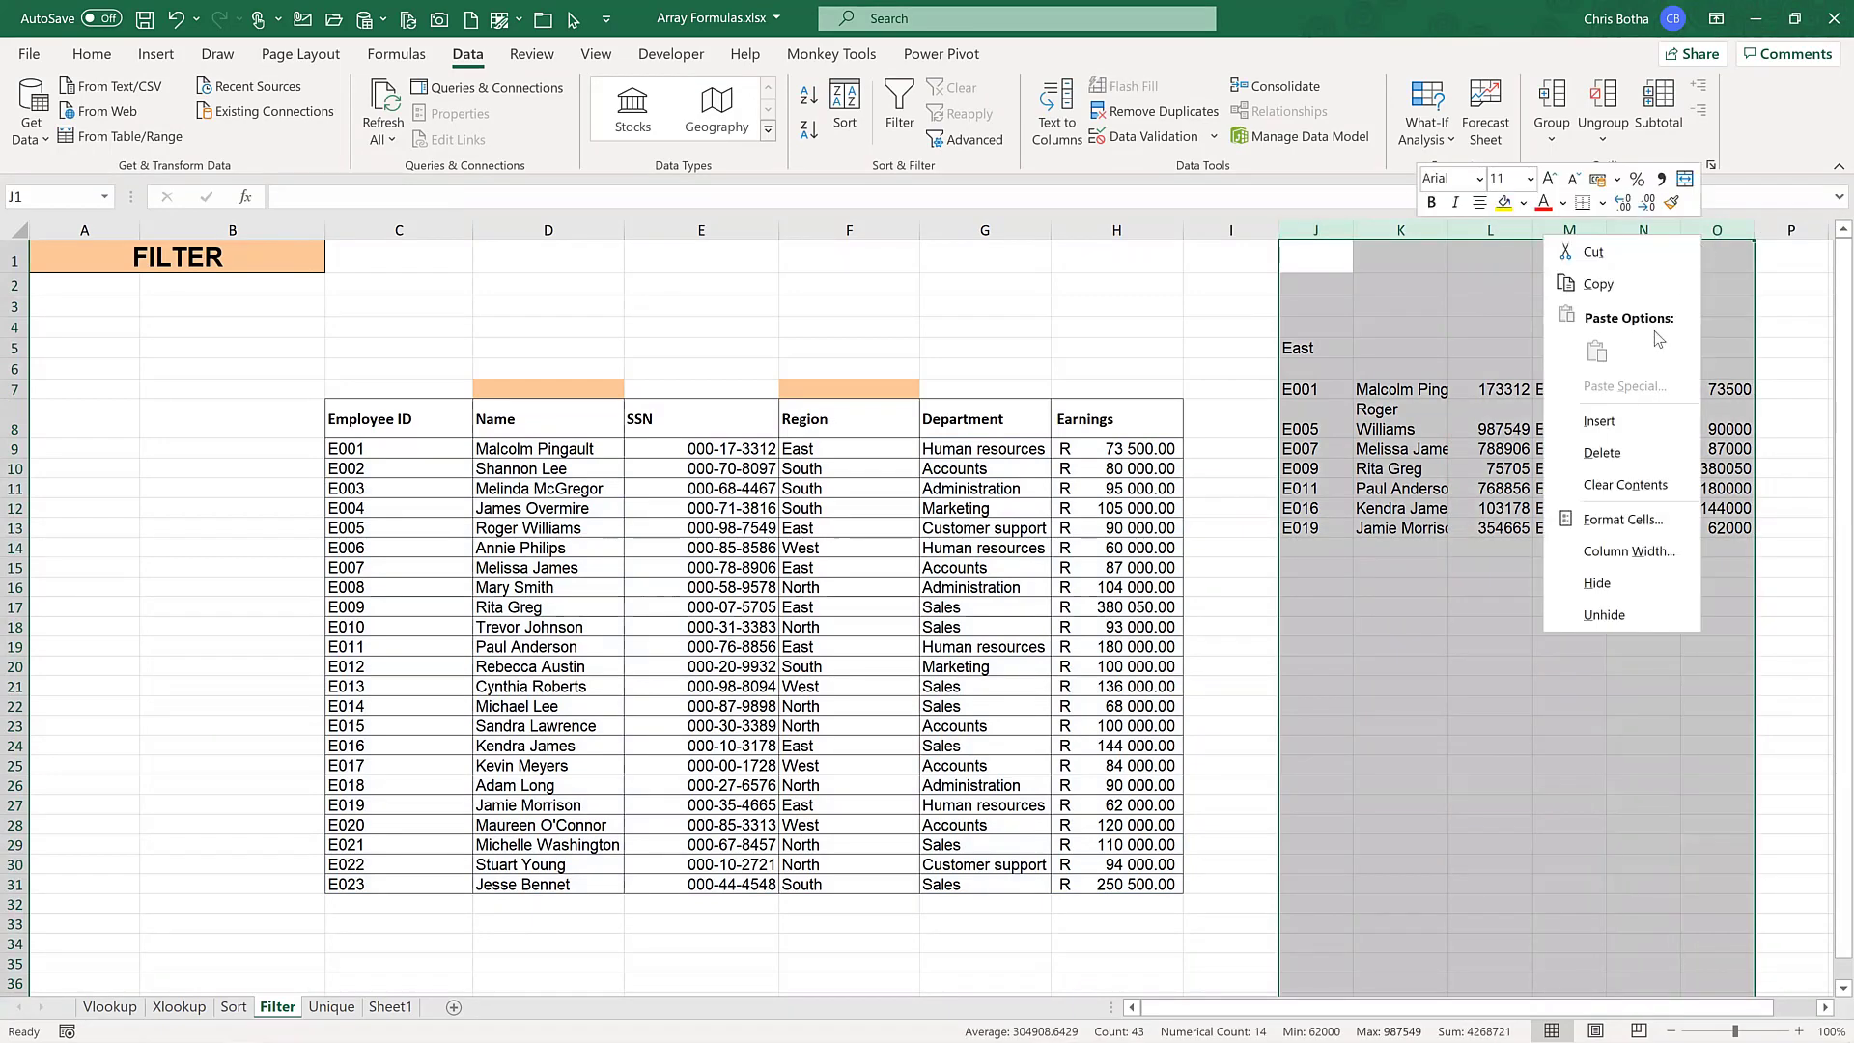
pyautogui.rightClick(1546, 242)
pyautogui.click(1618, 575)
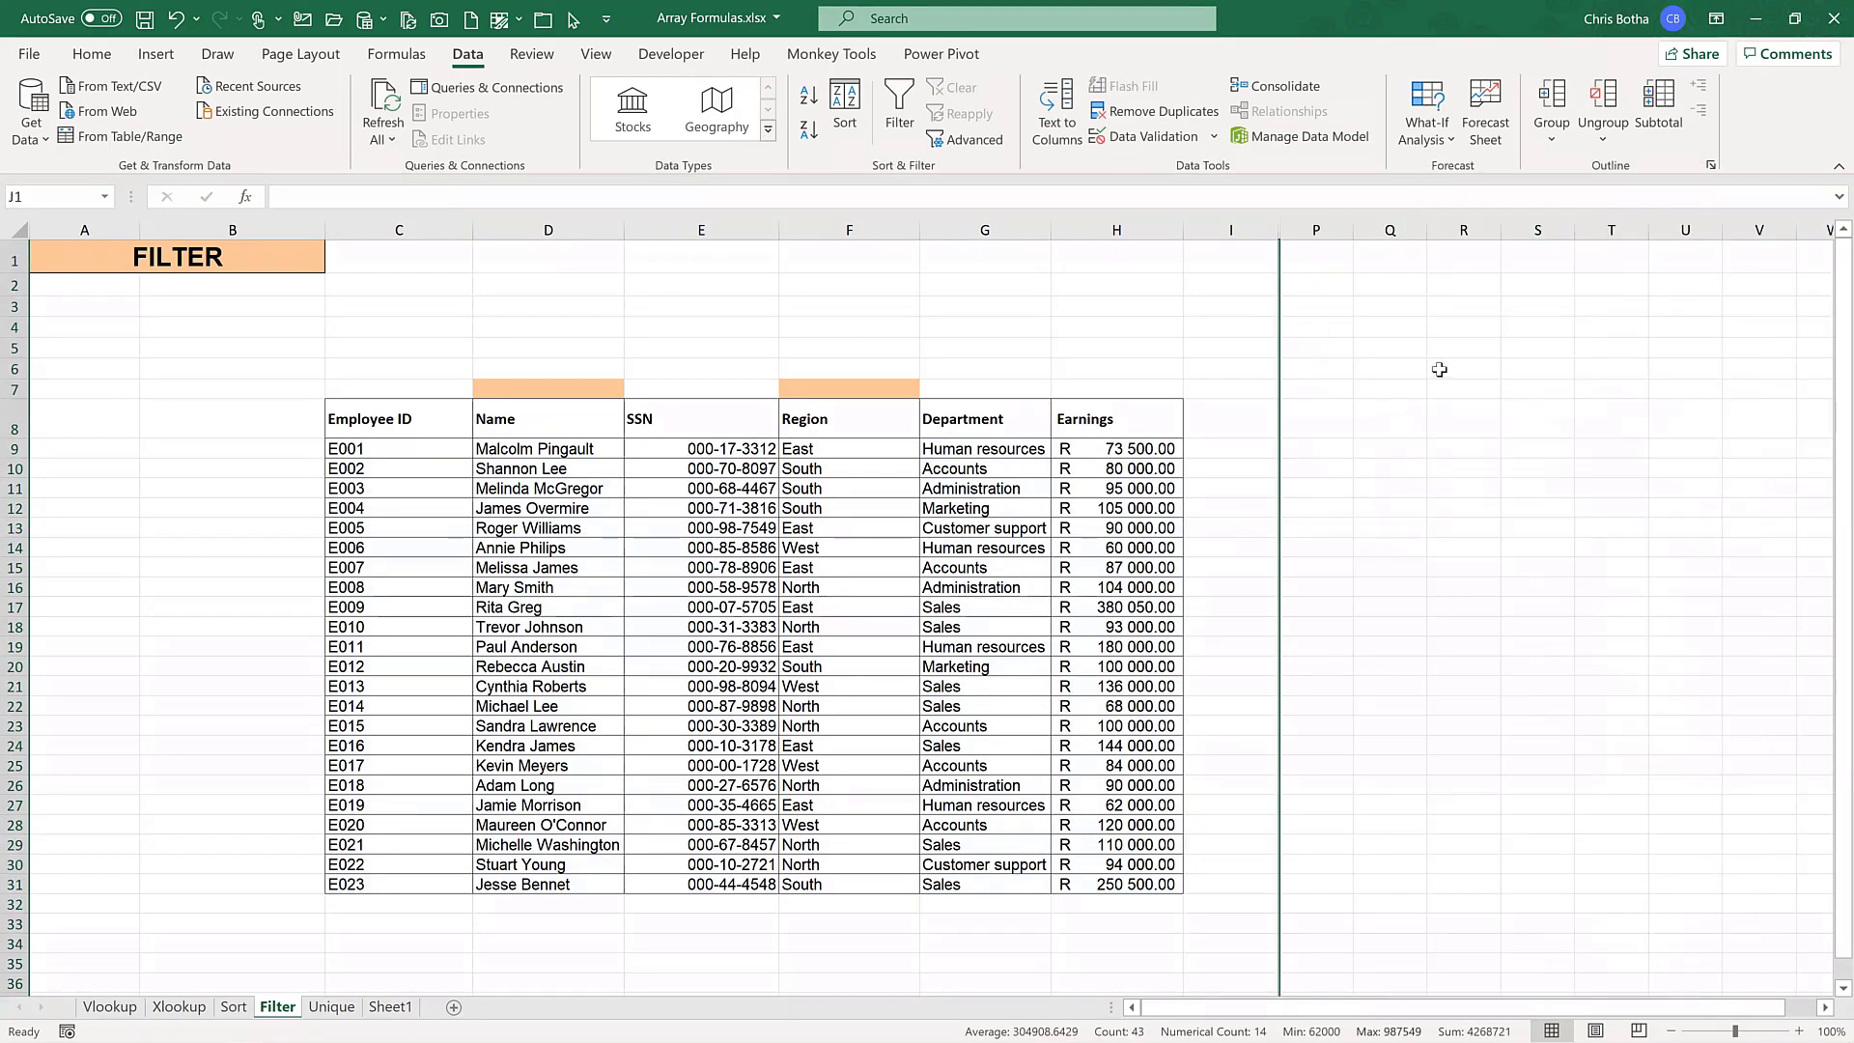
# - Enter the label "Type Region Name here" in cell Q4
pyautogui.click(1379, 347)
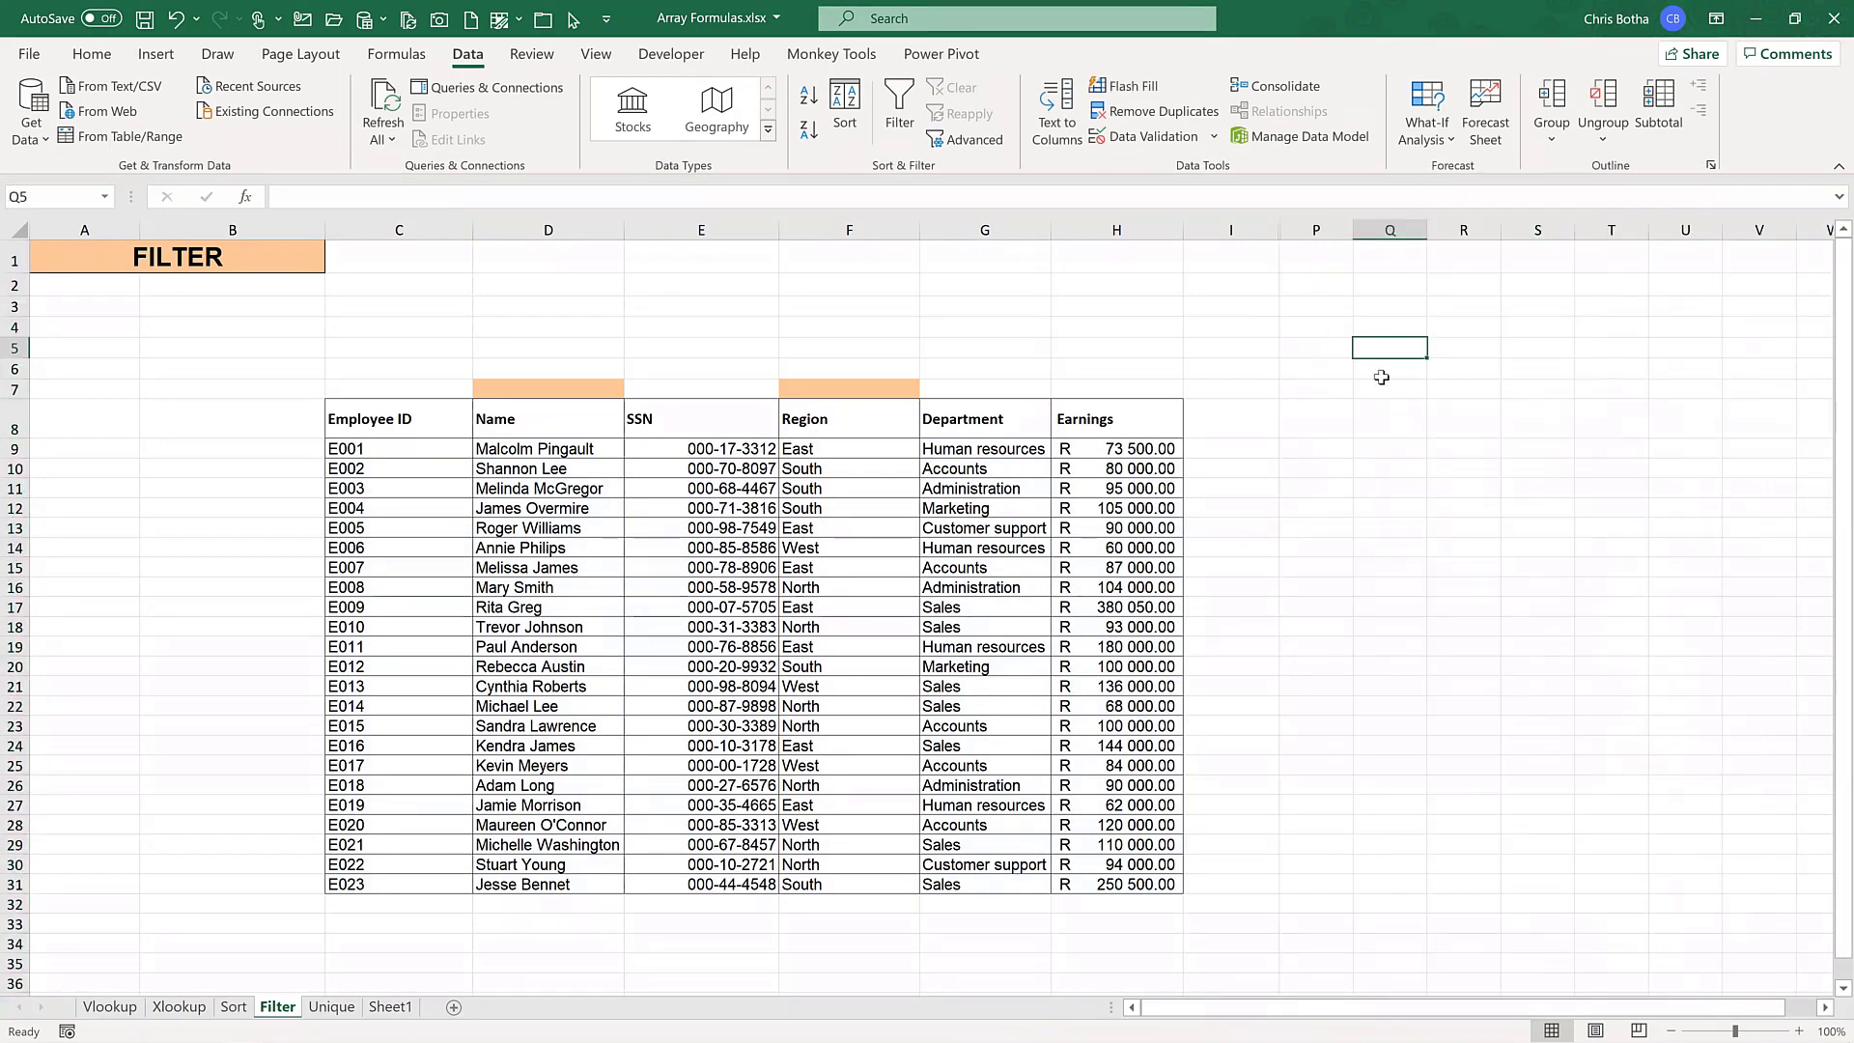
pyautogui.click(1374, 325)
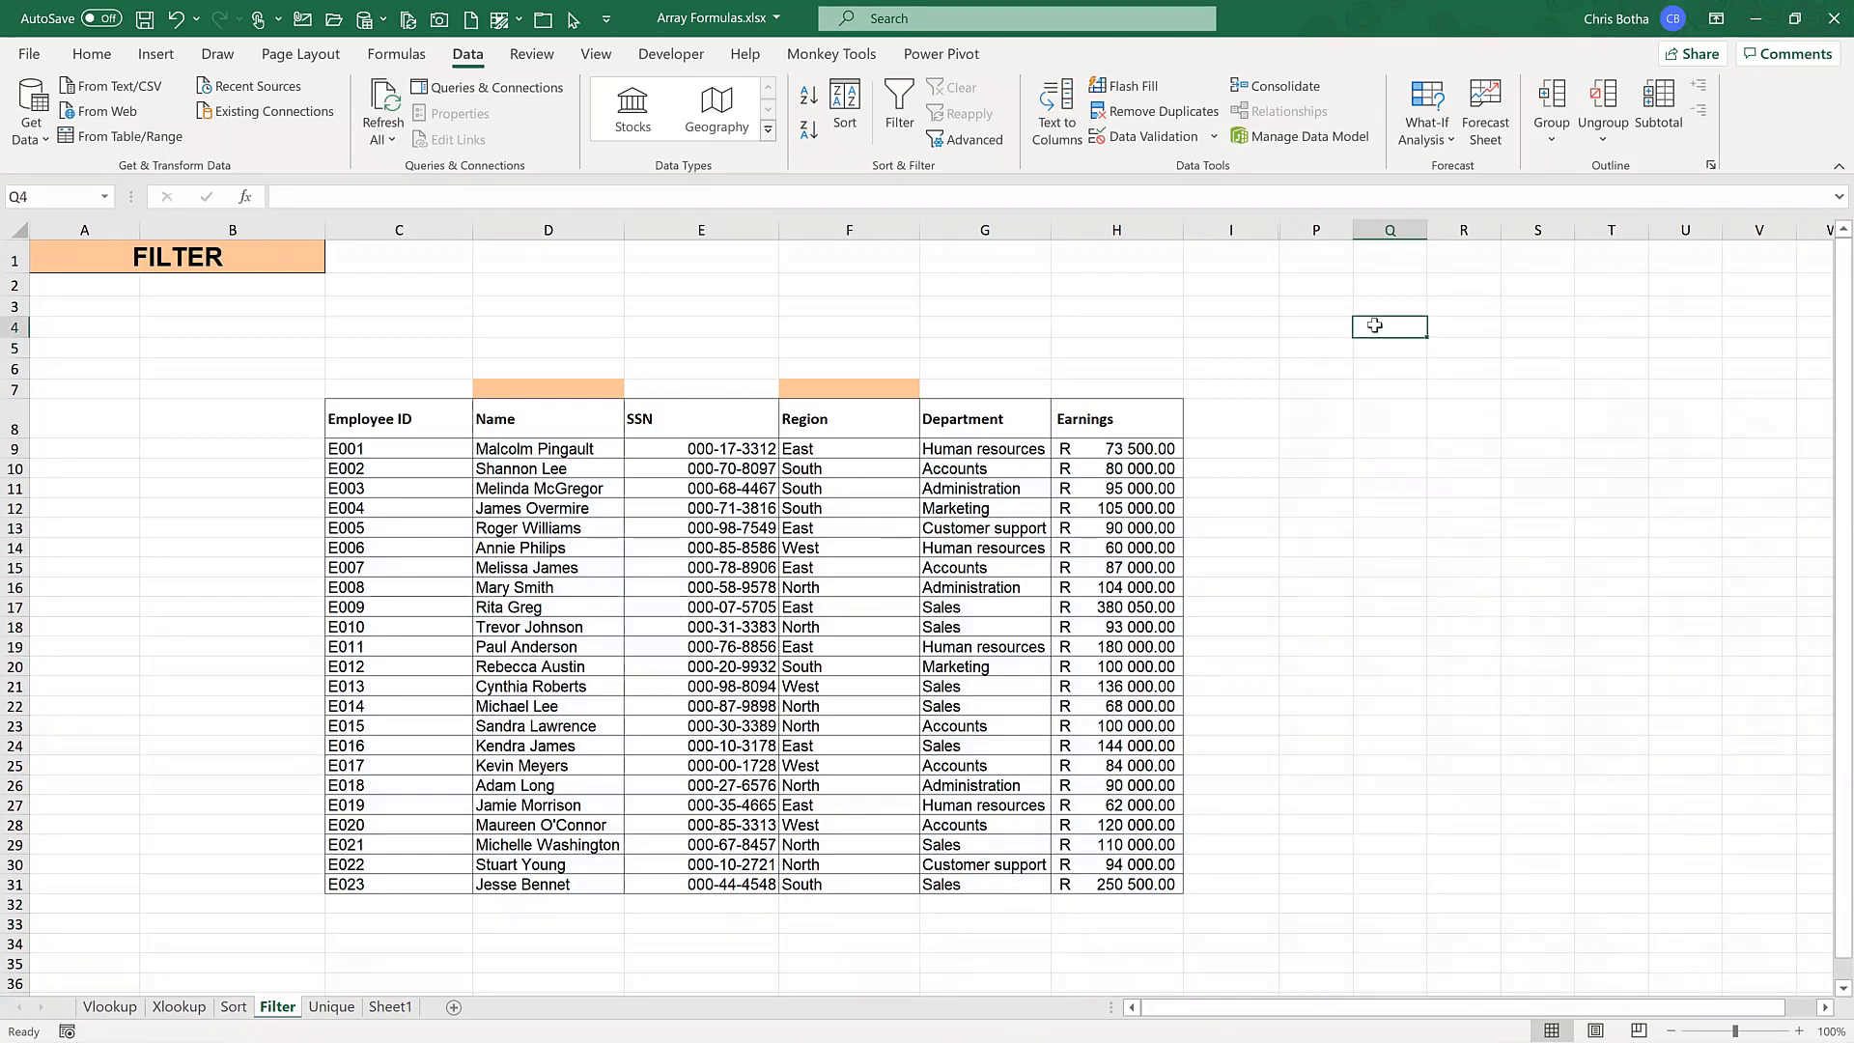
pyautogui.write('Type Re')
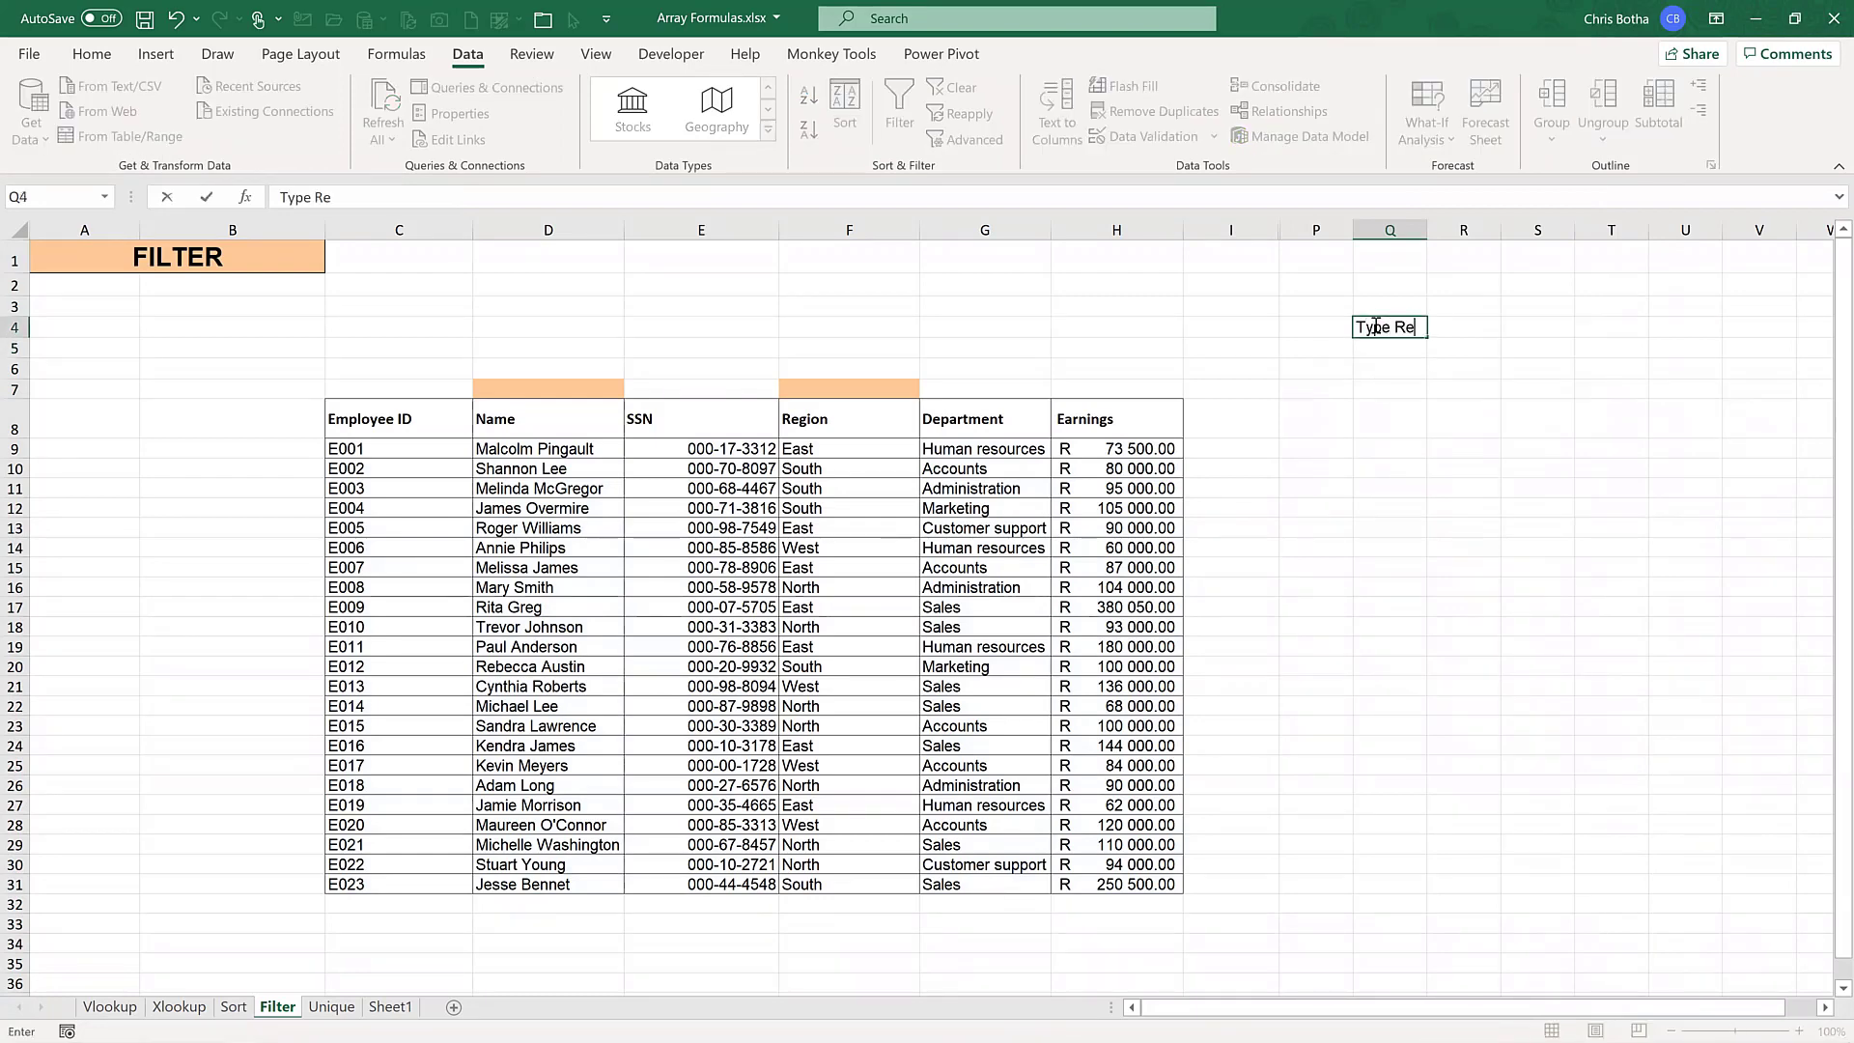
pyautogui.write('gion Name')
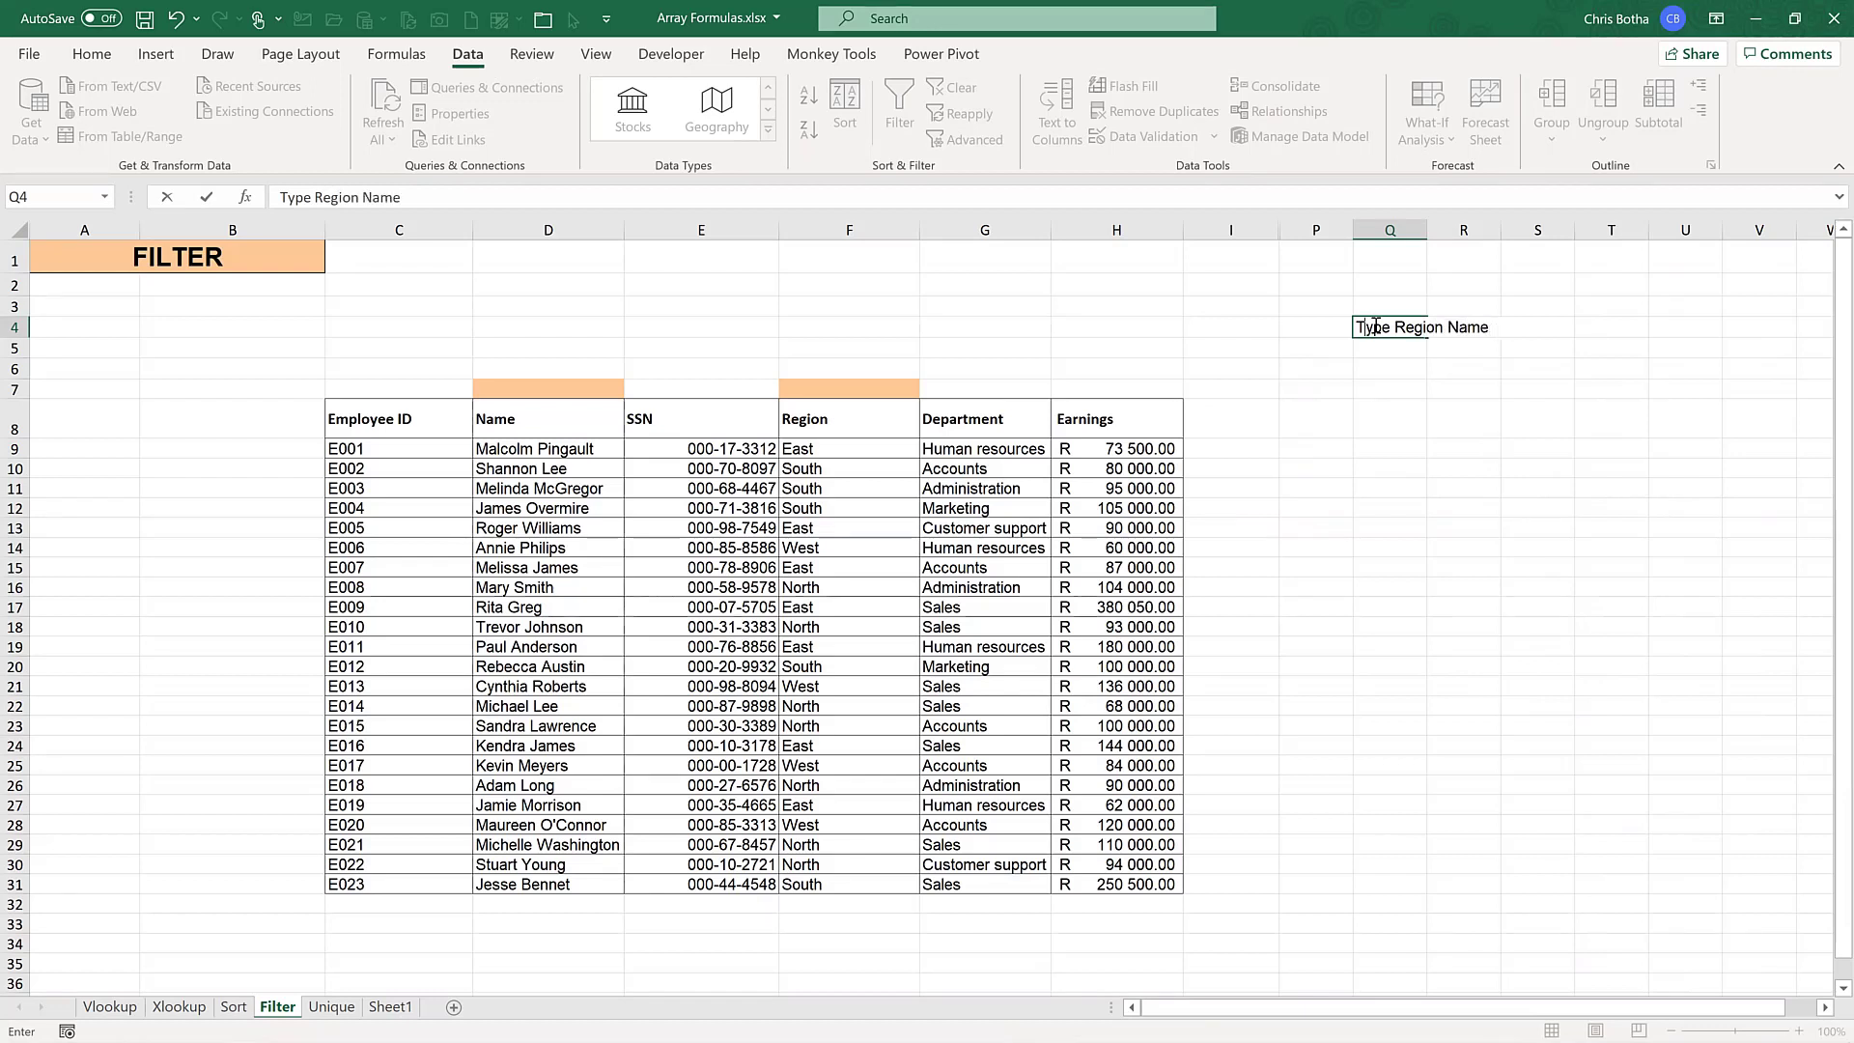
pyautogui.write(' here')
pyautogui.press('Return')
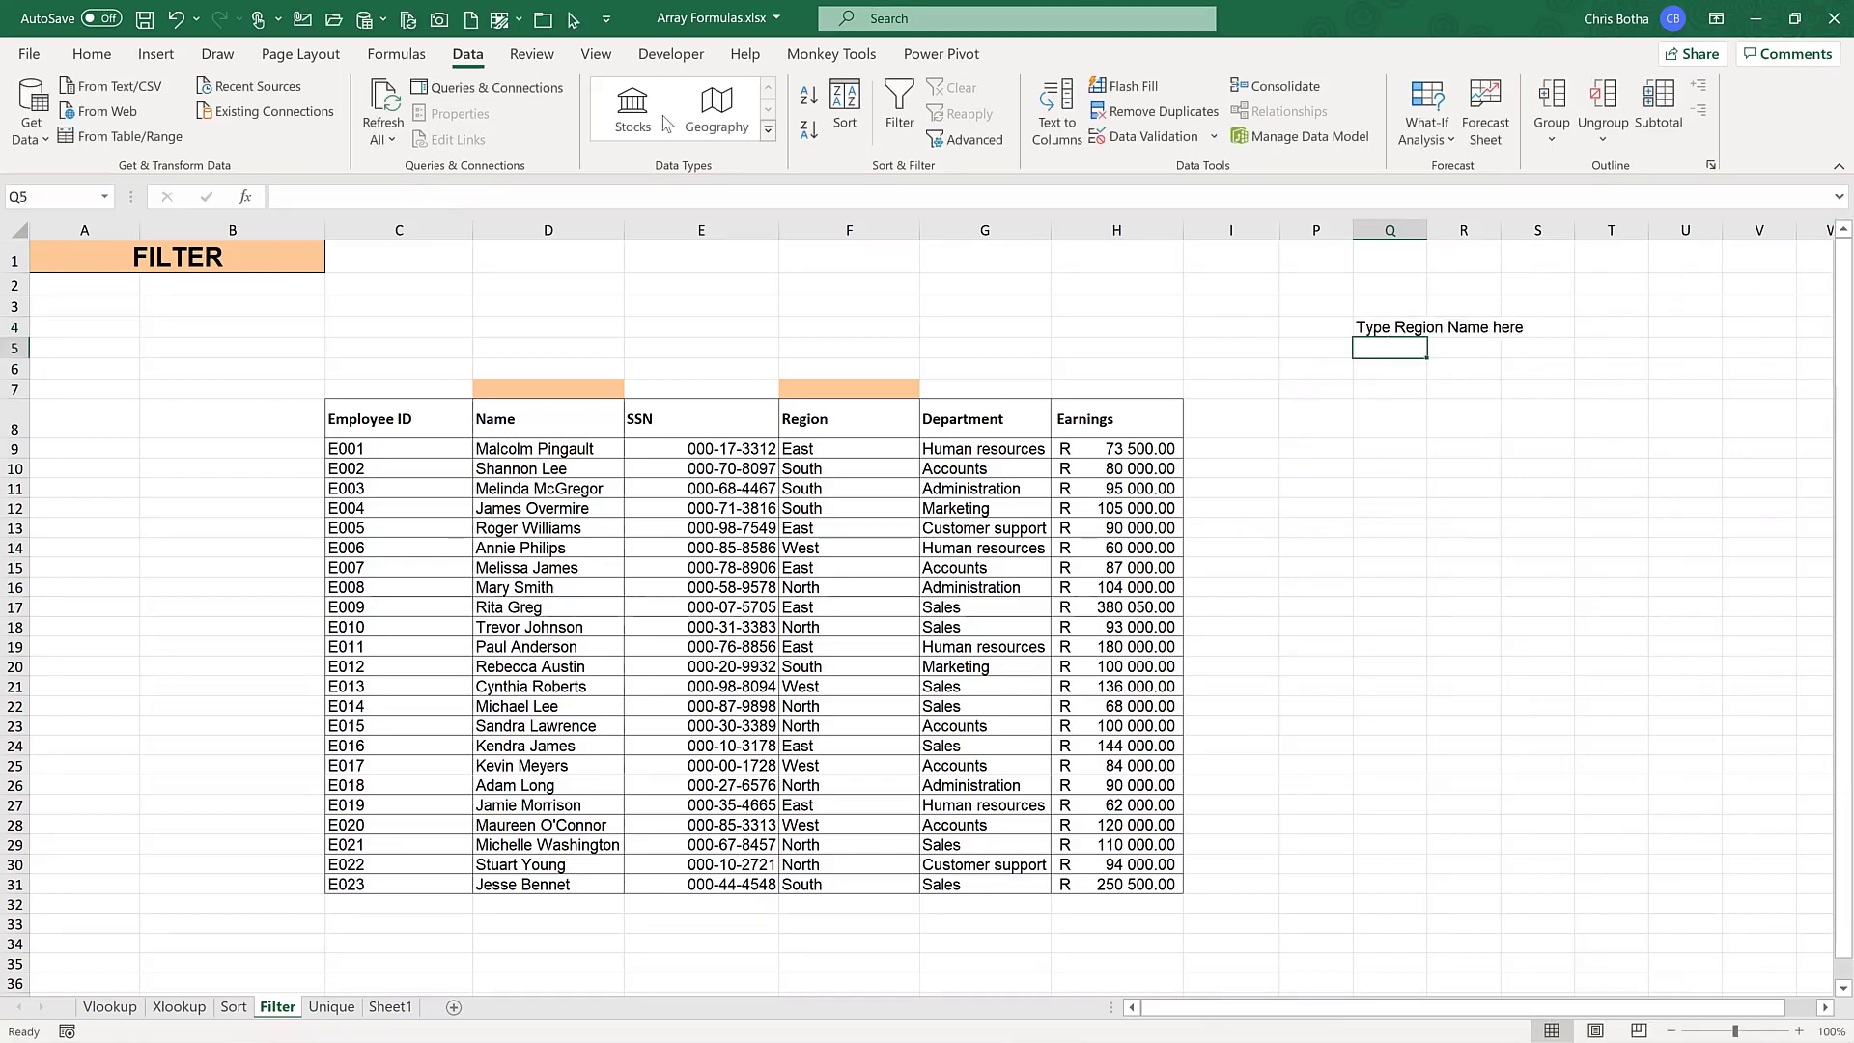
# - Fill the input cell Q5 with yellow and widen column Q slightly
pyautogui.click(92, 54)
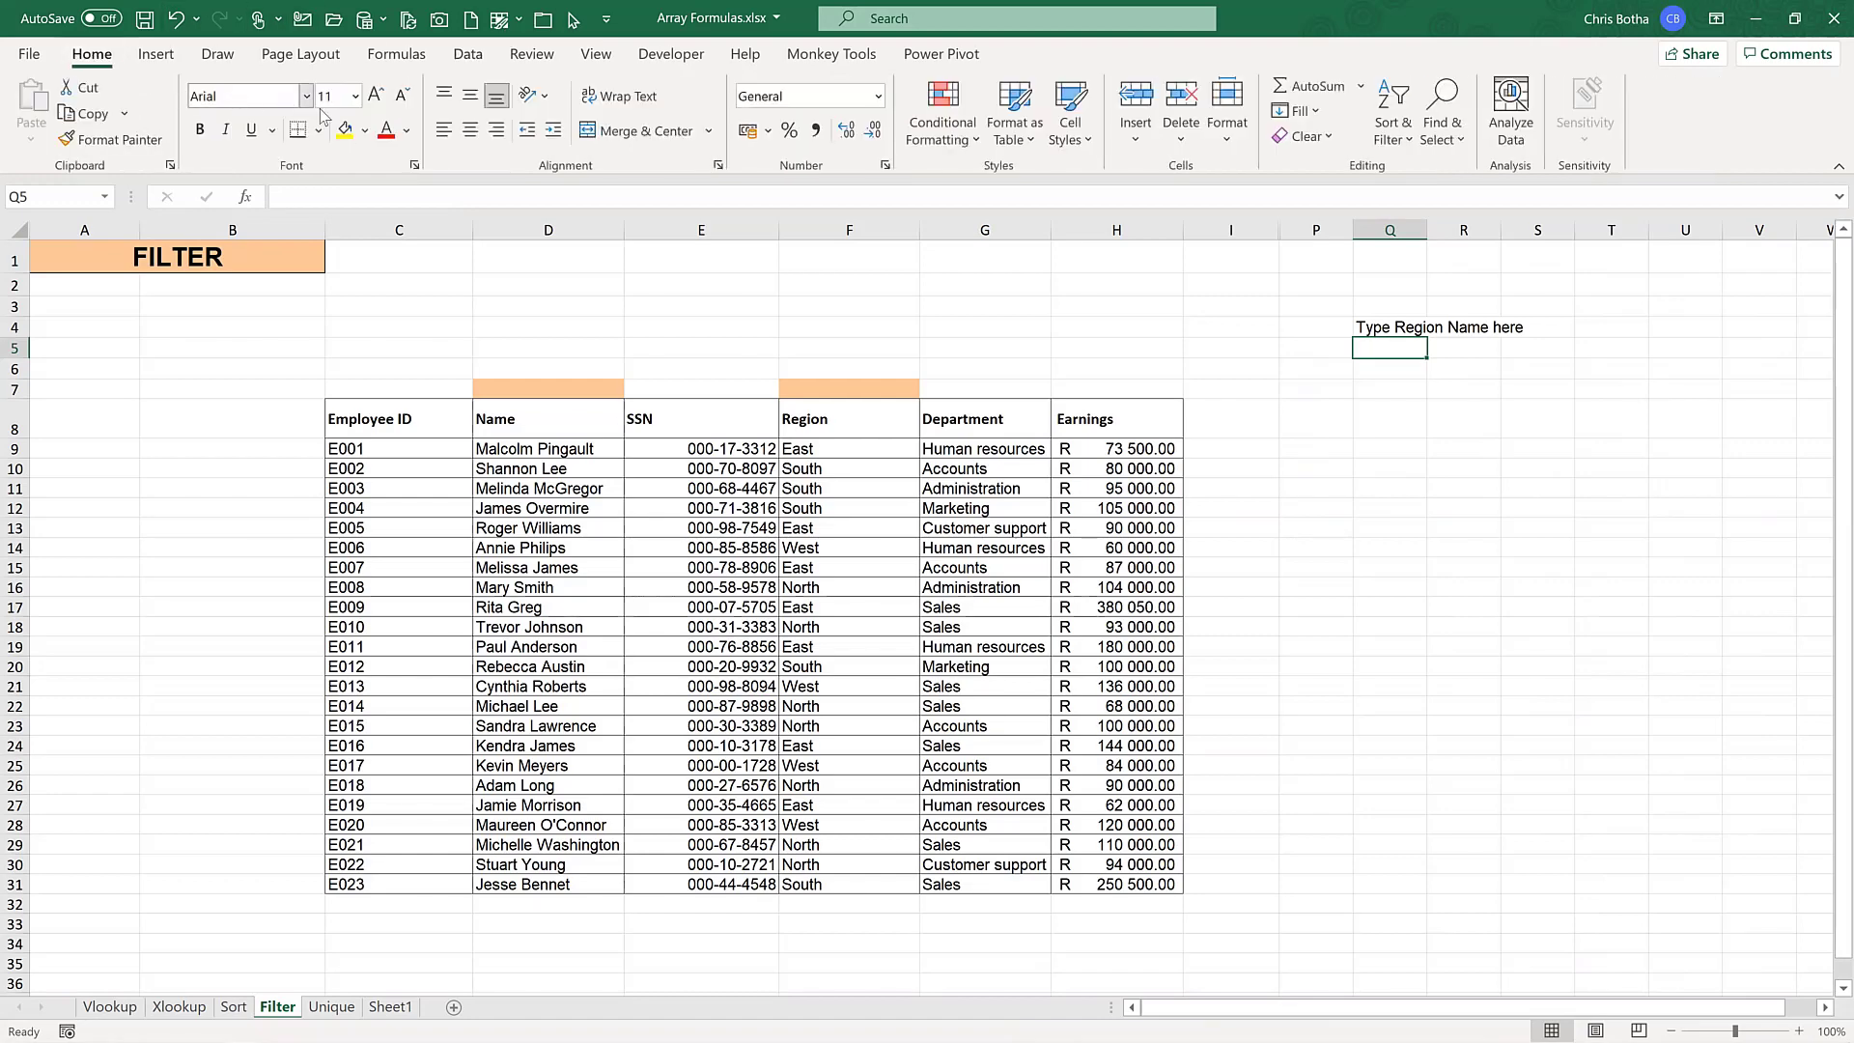
pyautogui.click(345, 130)
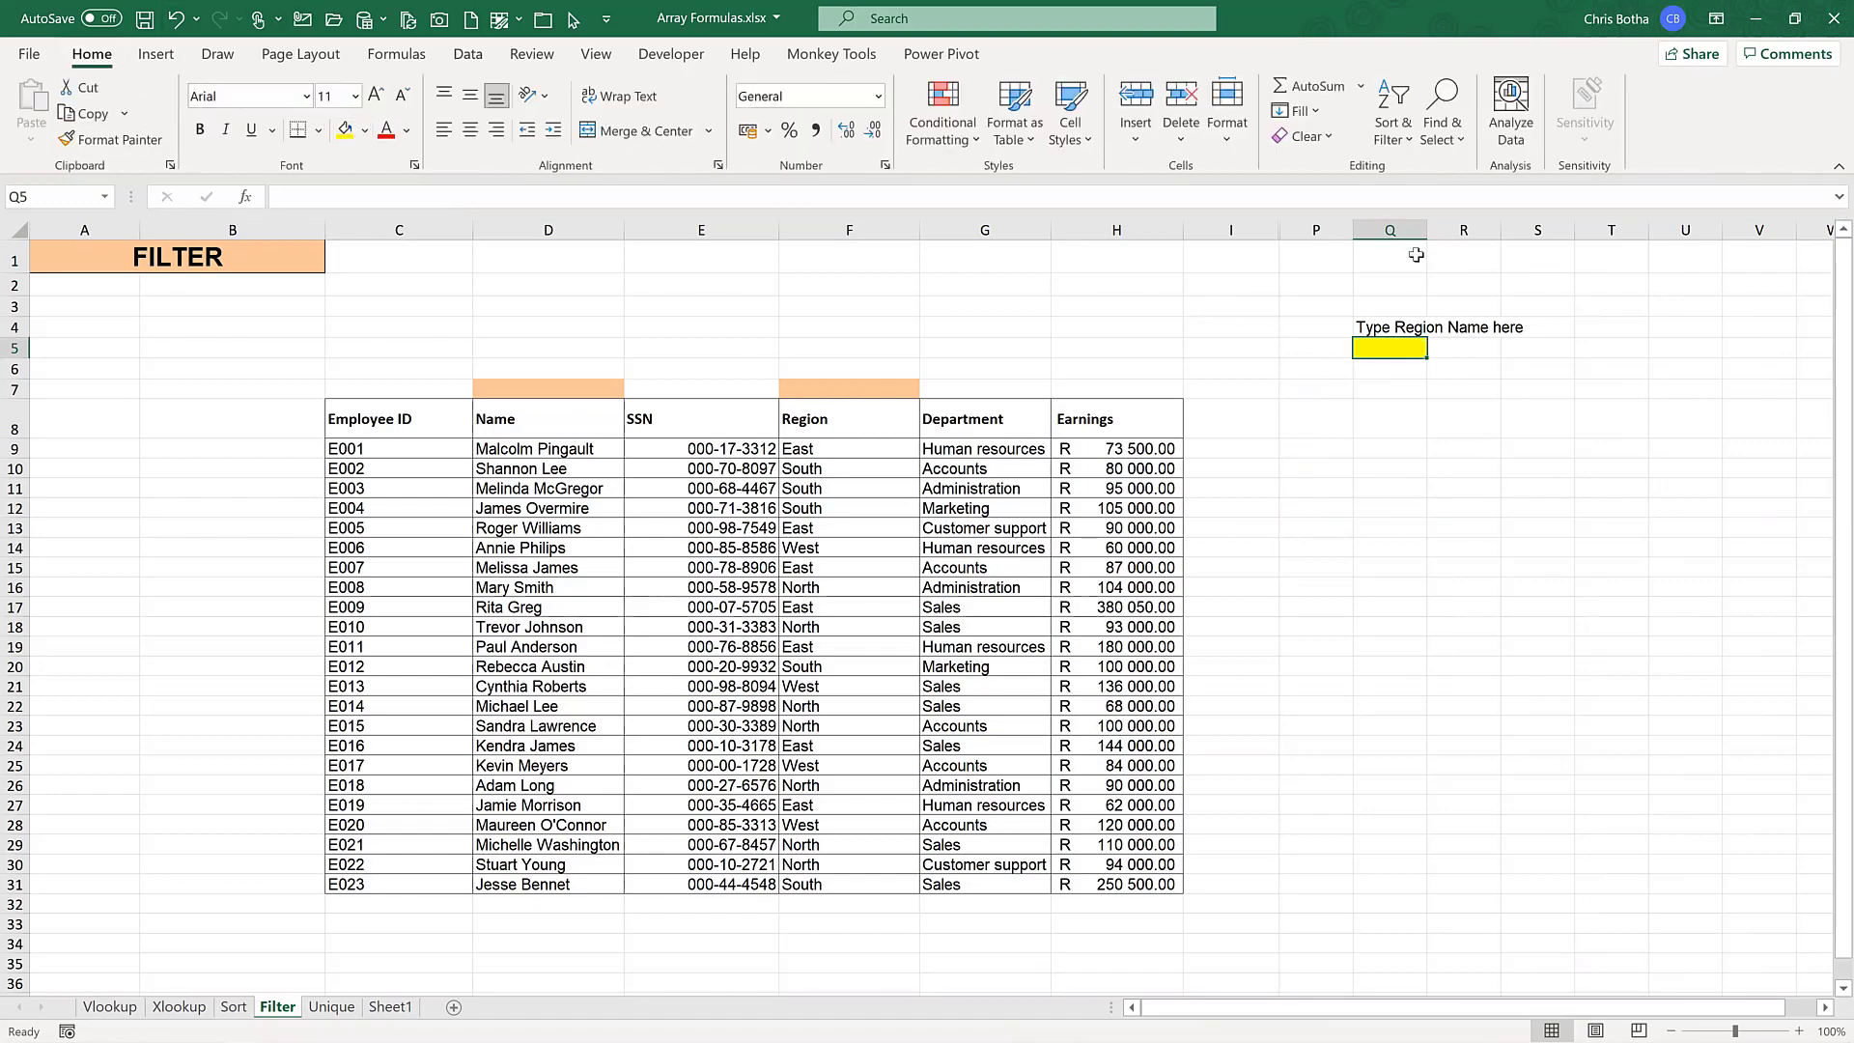
pyautogui.moveTo(1427, 229); pyautogui.dragTo(1468, 230)
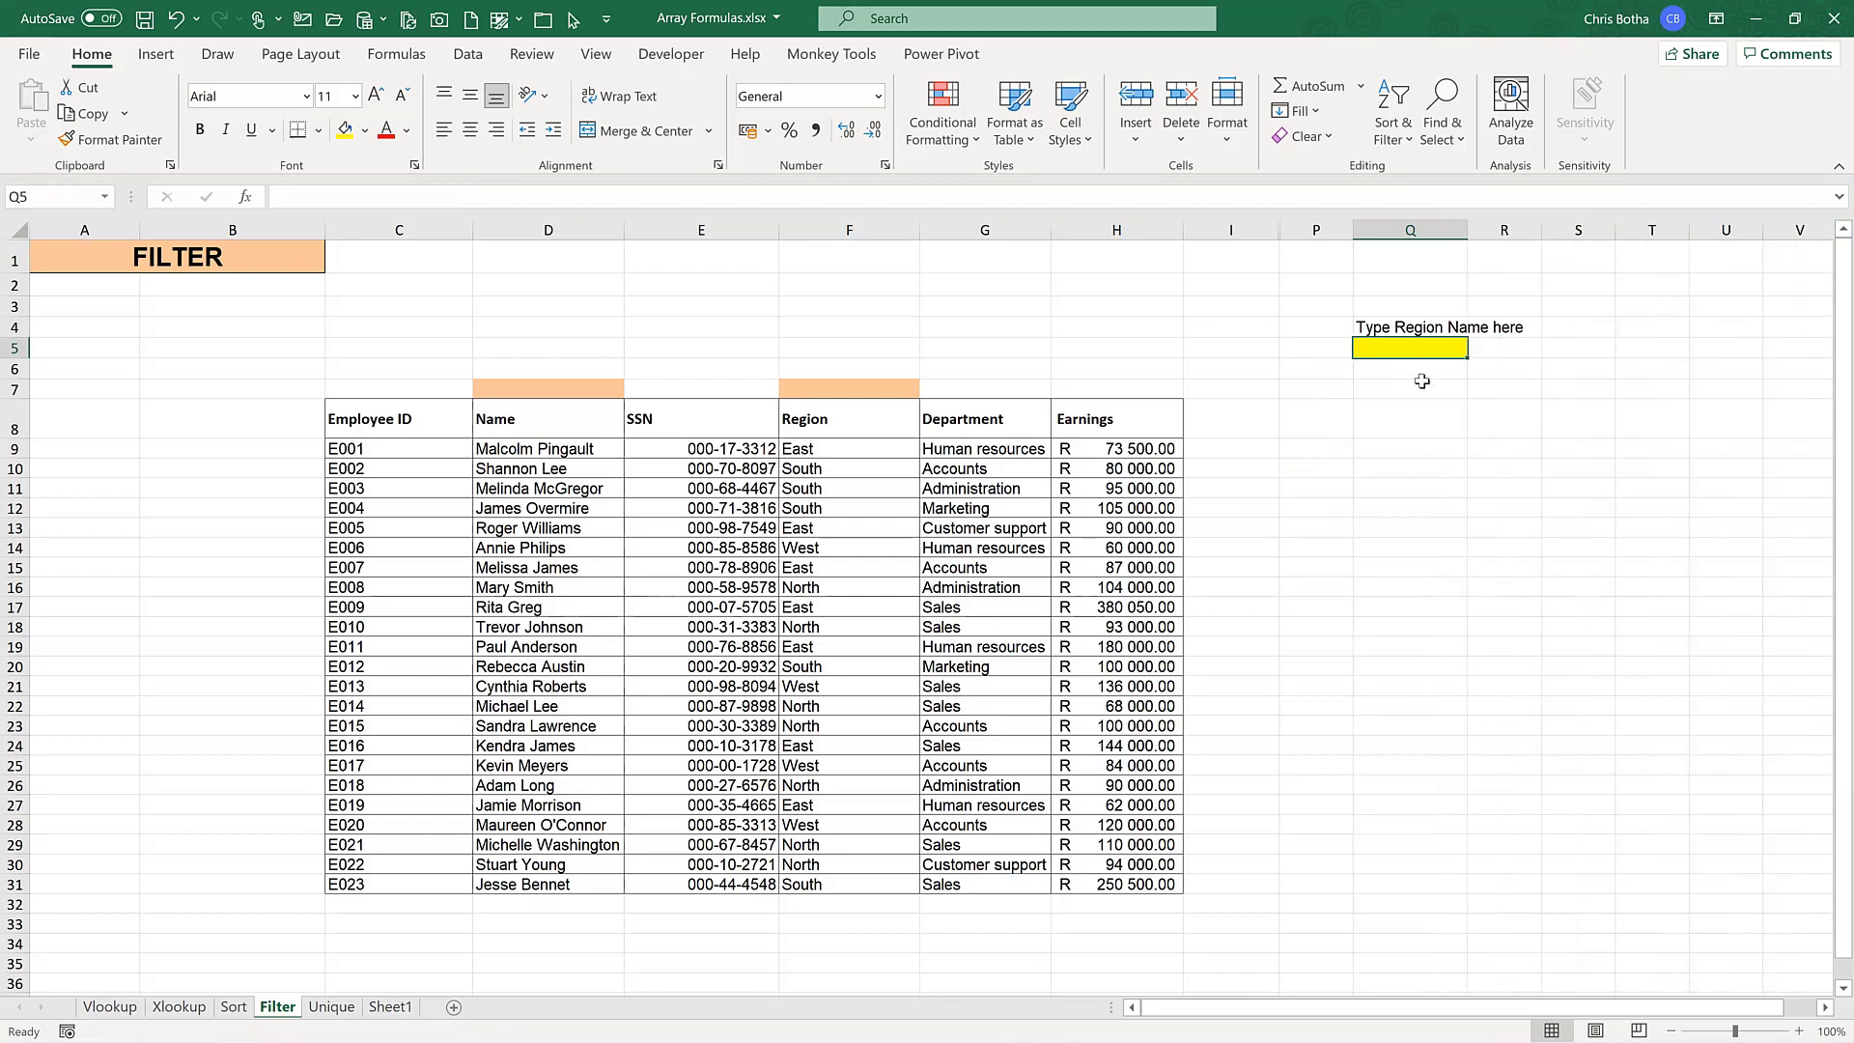
# - Enter a FILTER formula in Q7 that returns rows of C9:H31 where the region in F9:F31 equals Q5
pyautogui.press('Down')
pyautogui.press('Down')
pyautogui.write('=')
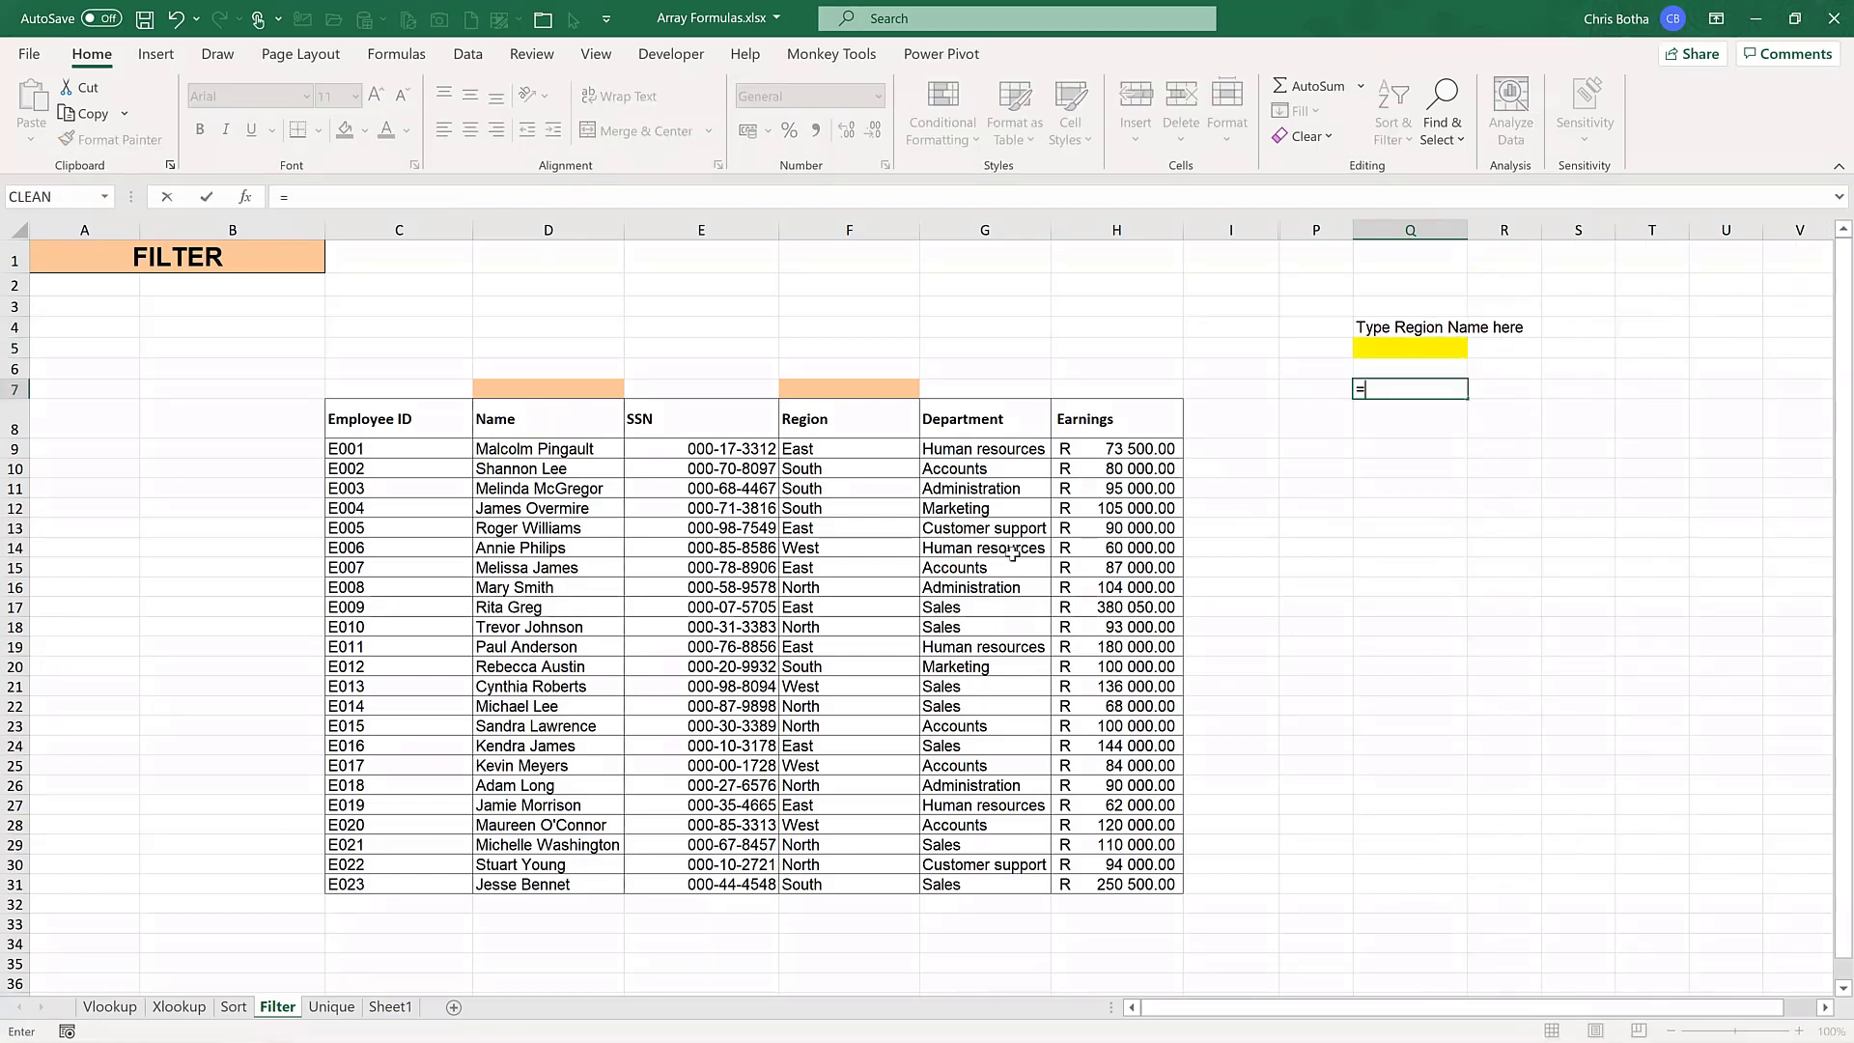
pyautogui.write('filter(')
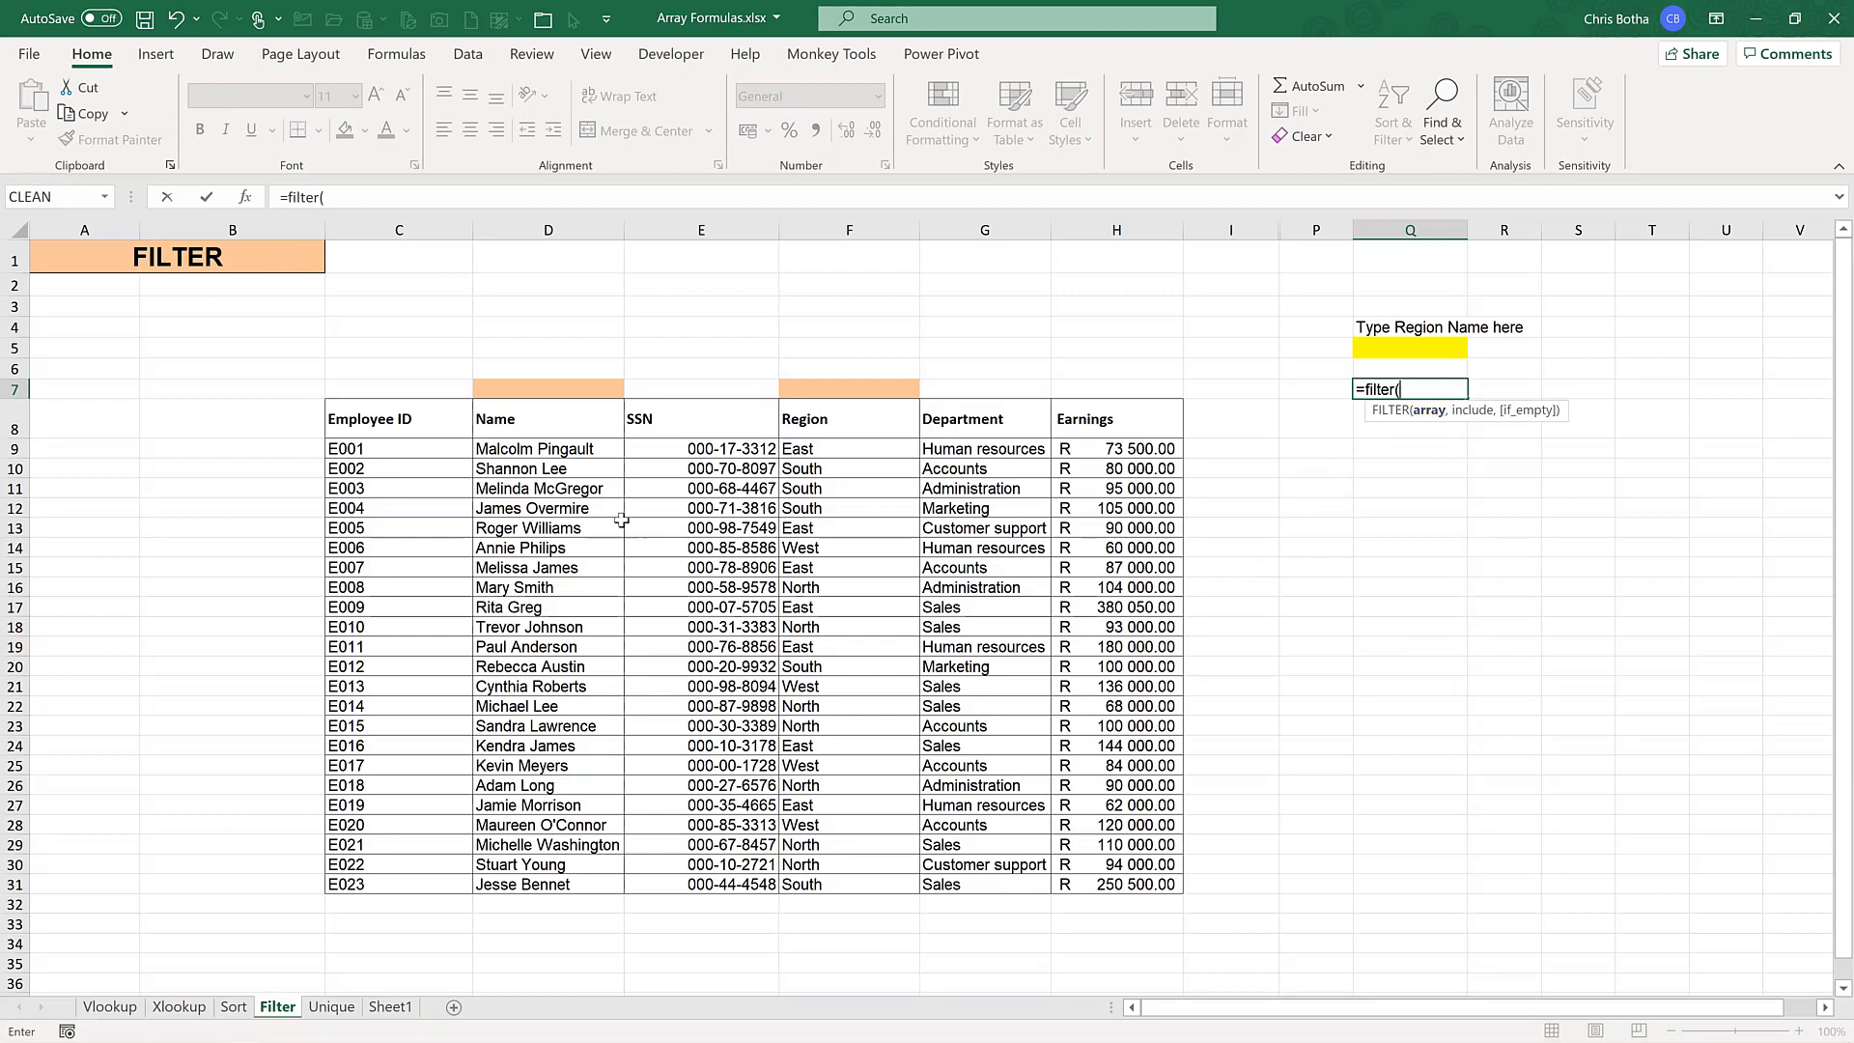
pyautogui.moveTo(401, 450); pyautogui.dragTo(1125, 879)
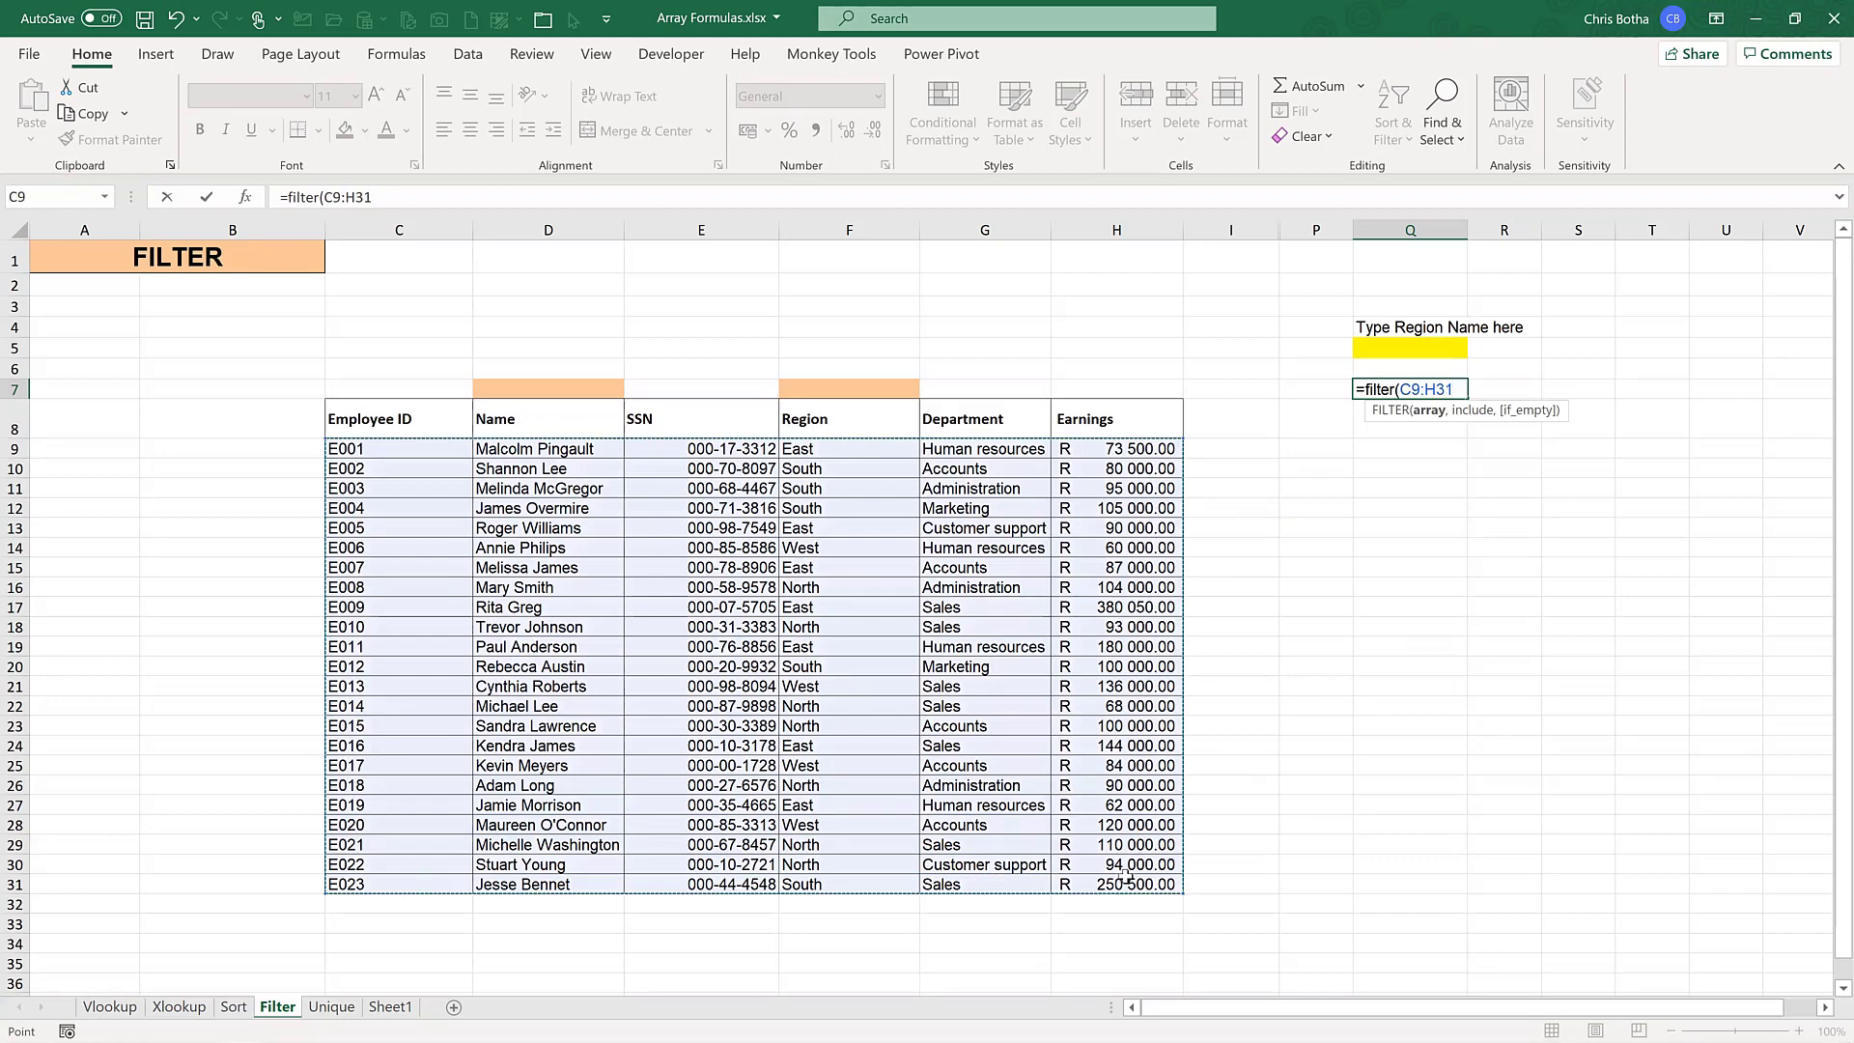
pyautogui.write(',')
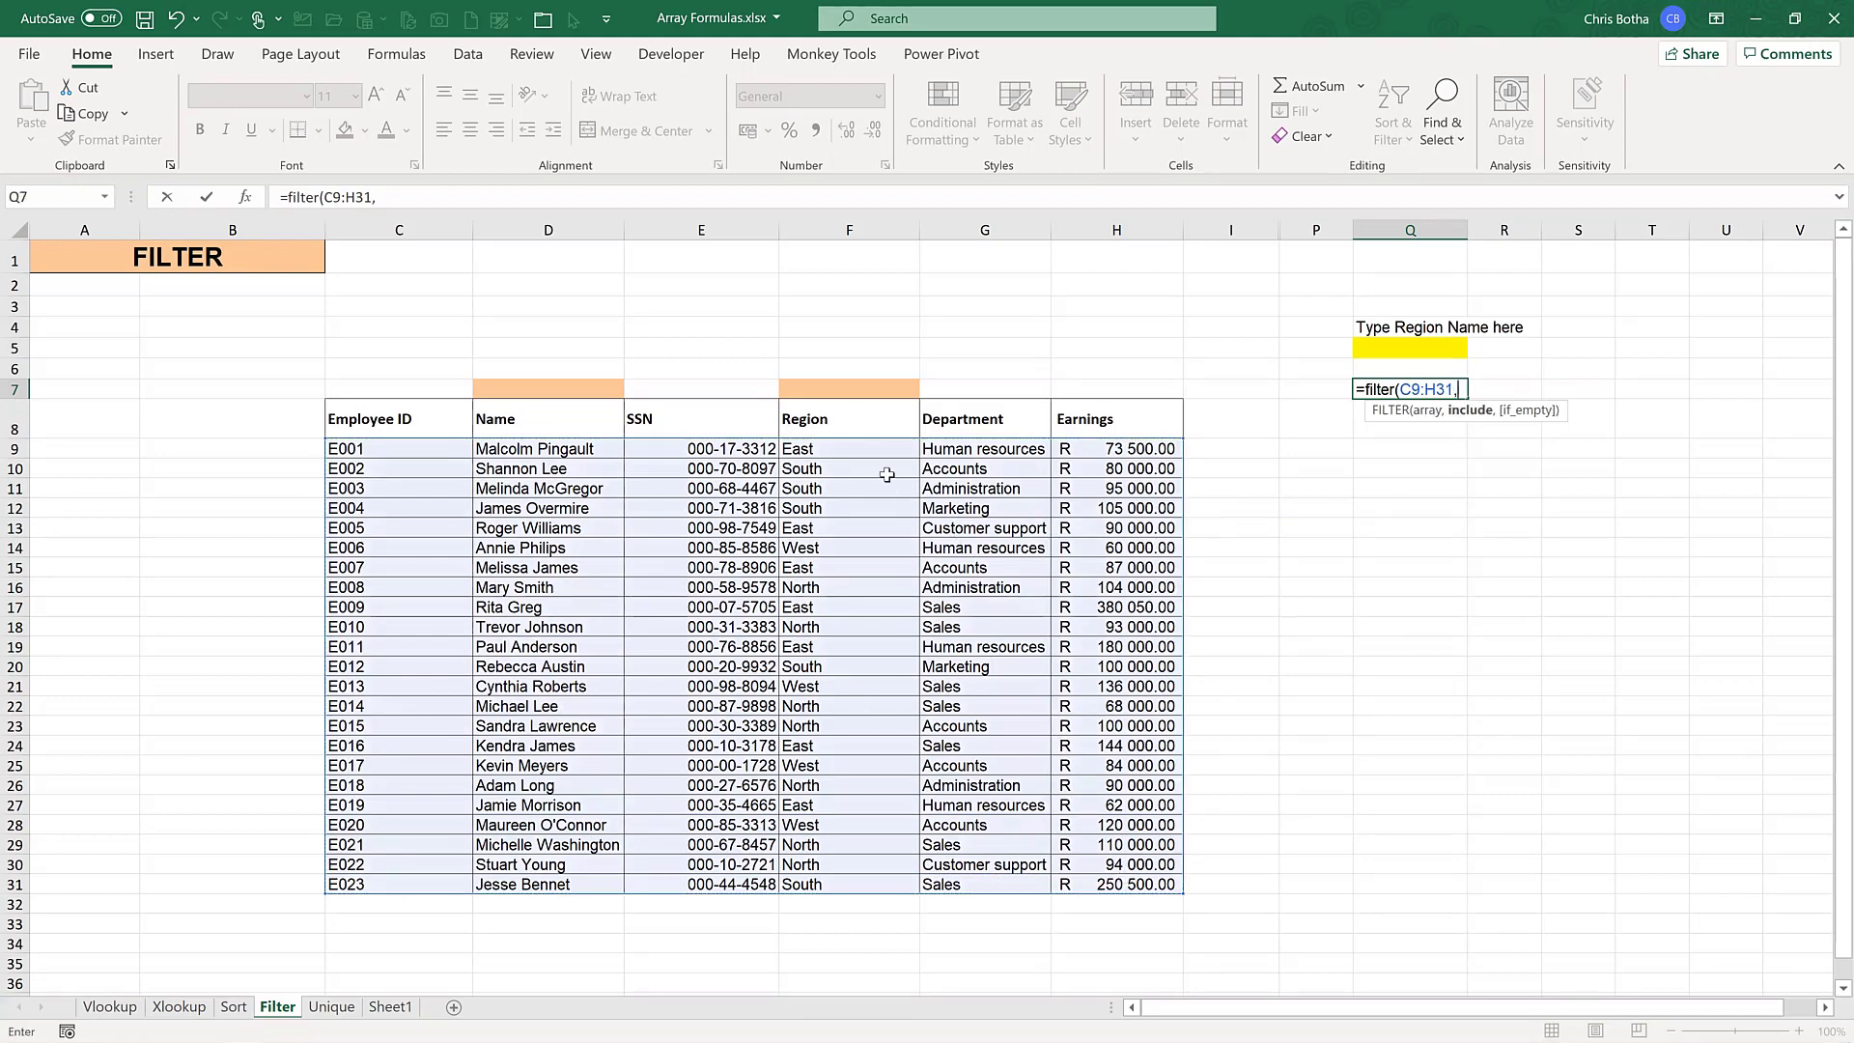
pyautogui.moveTo(867, 447); pyautogui.dragTo(870, 885)
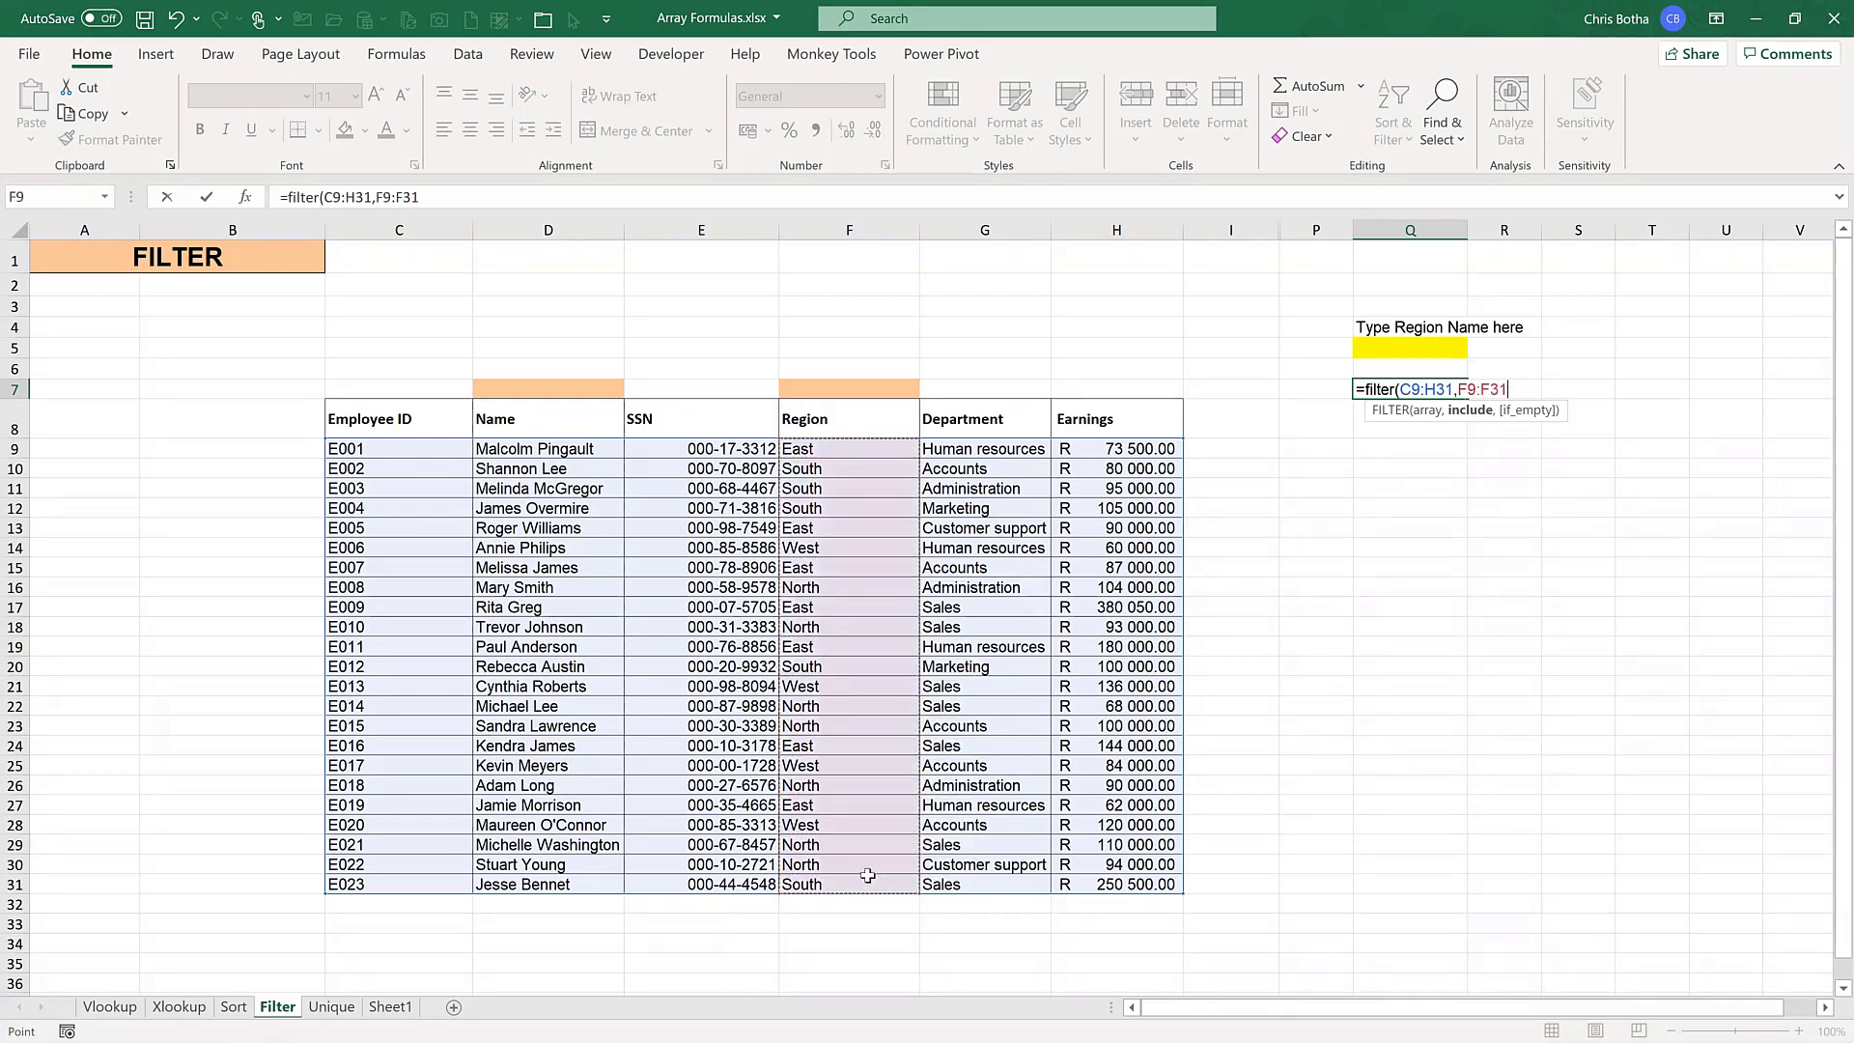
pyautogui.write('=')
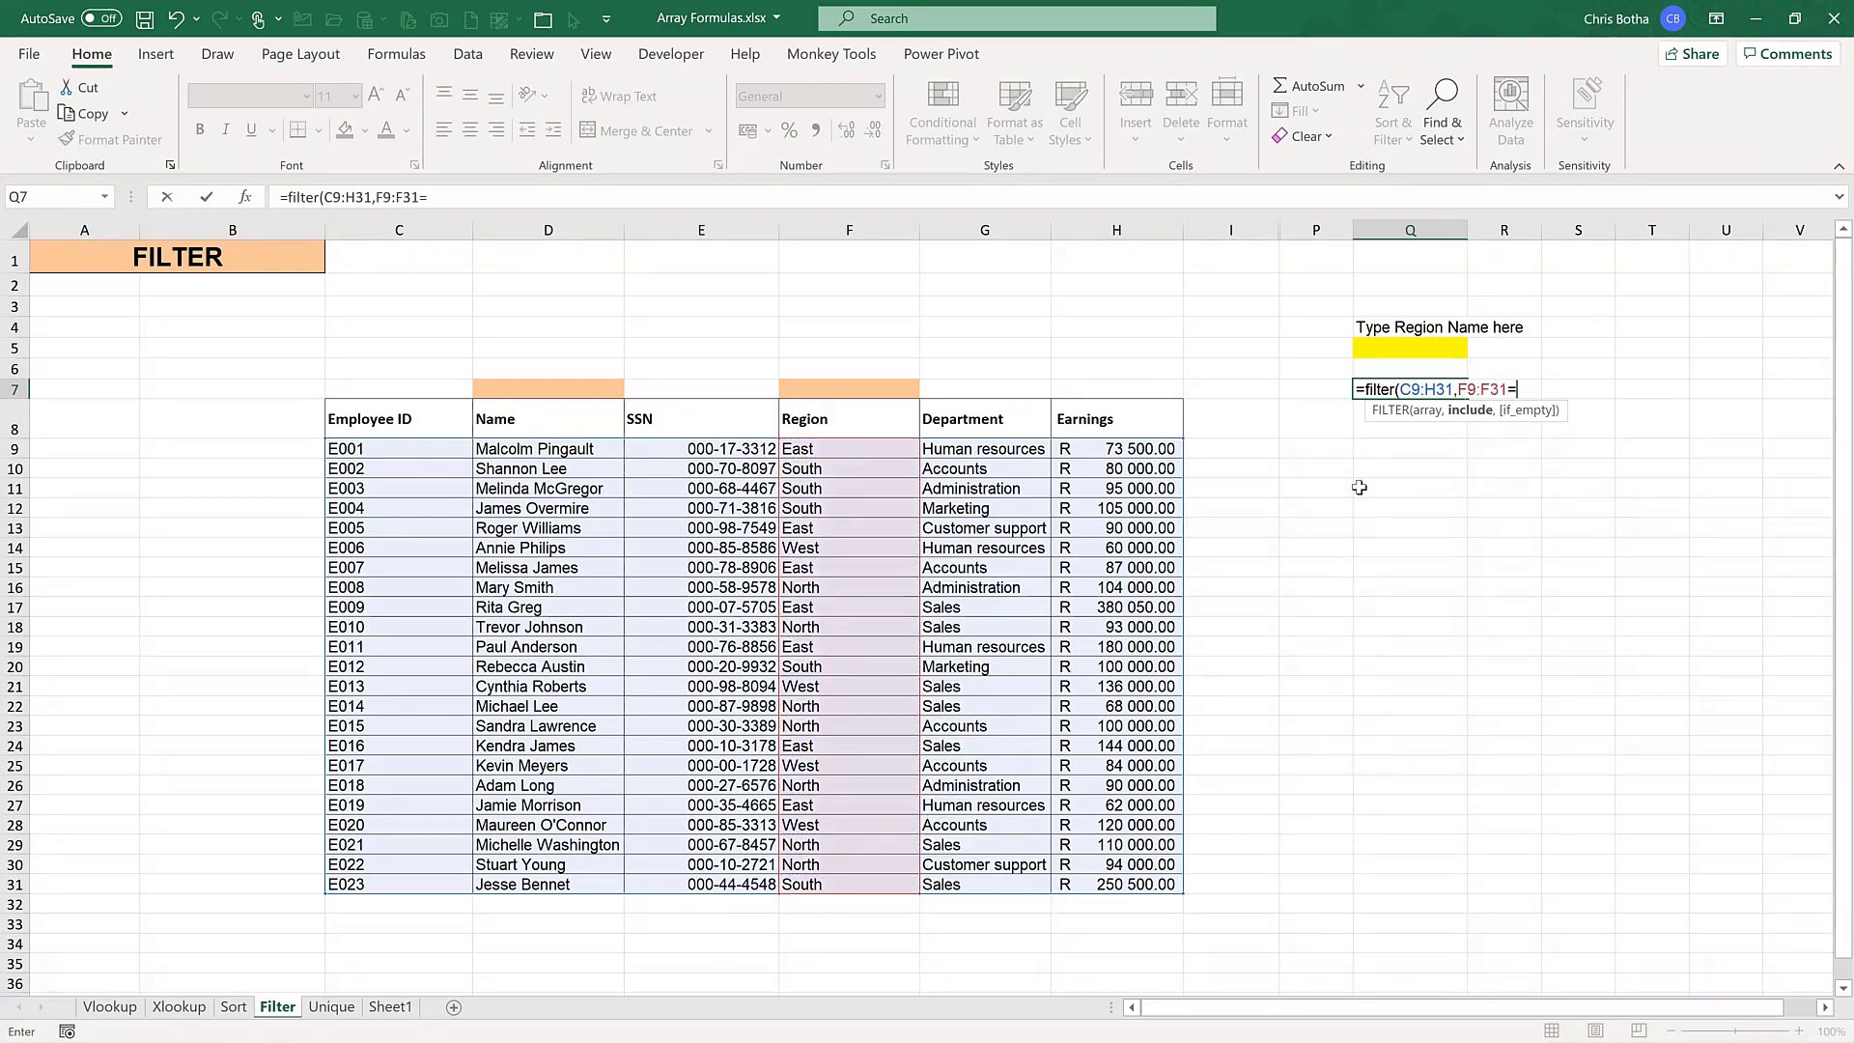
pyautogui.click(1380, 349)
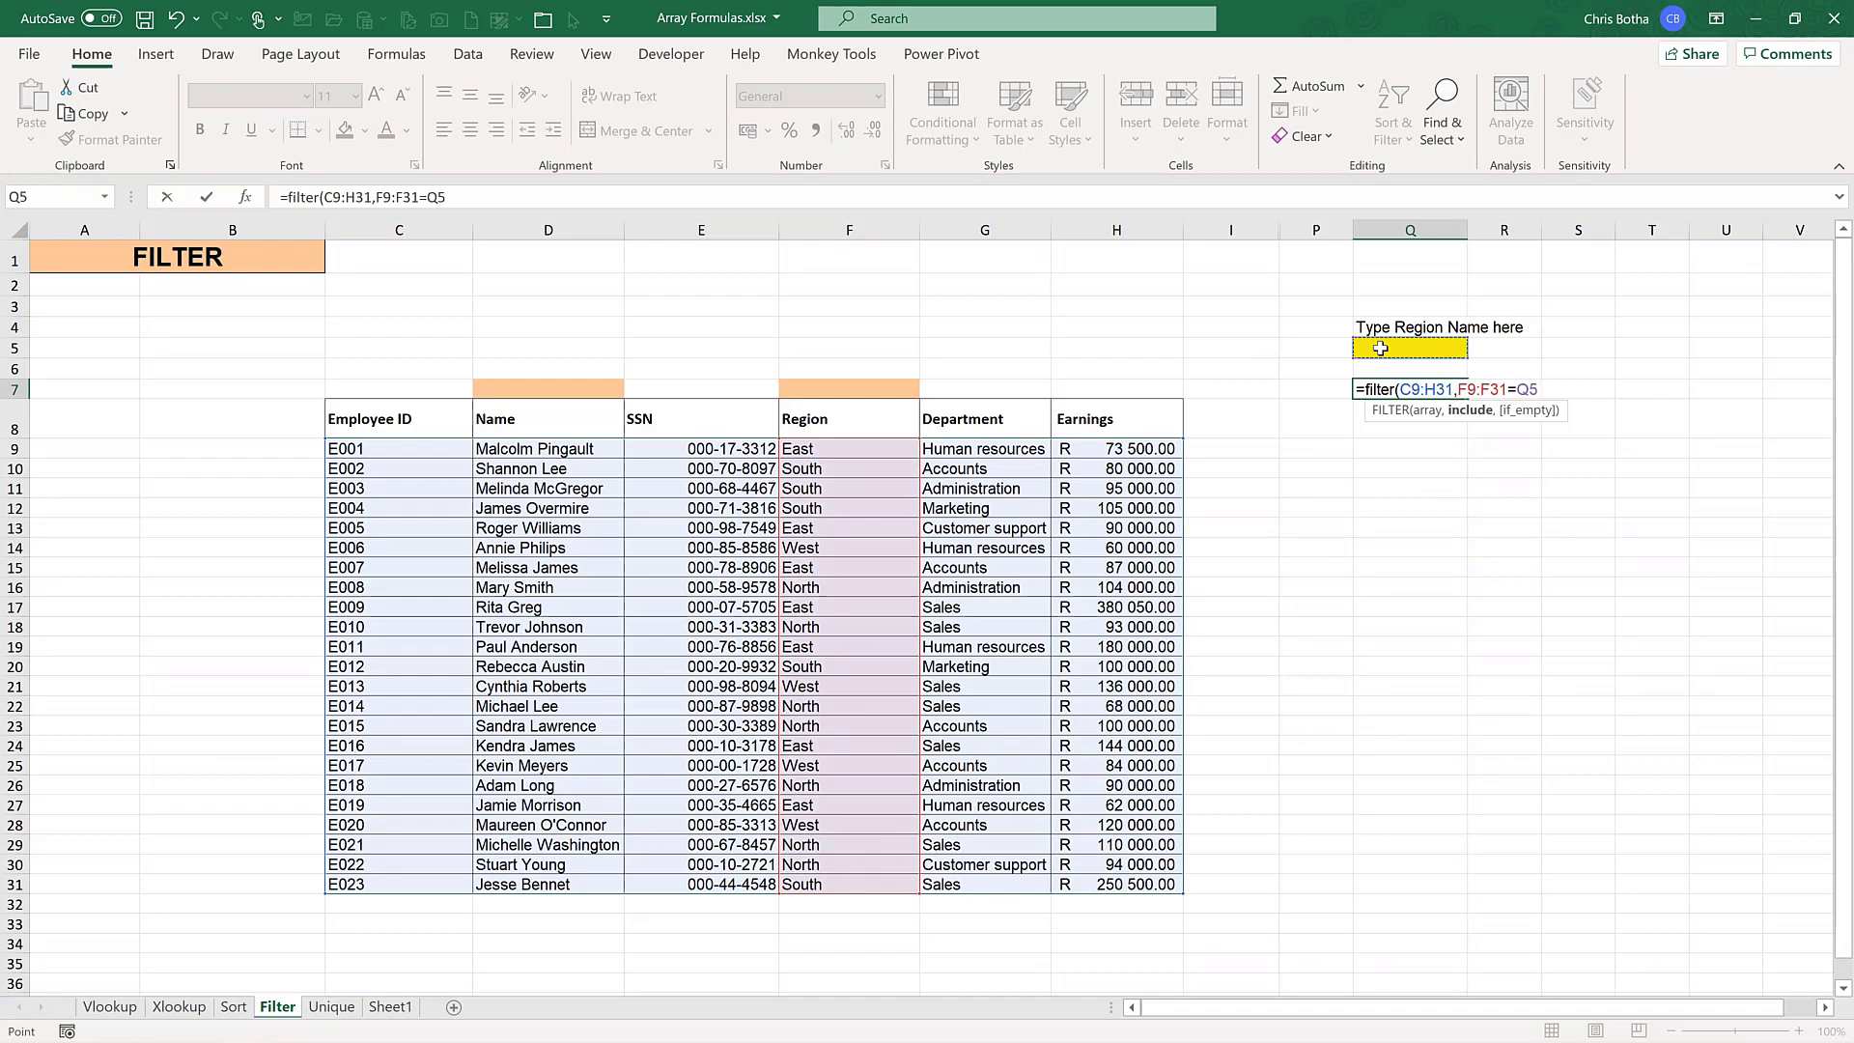
pyautogui.write(')')
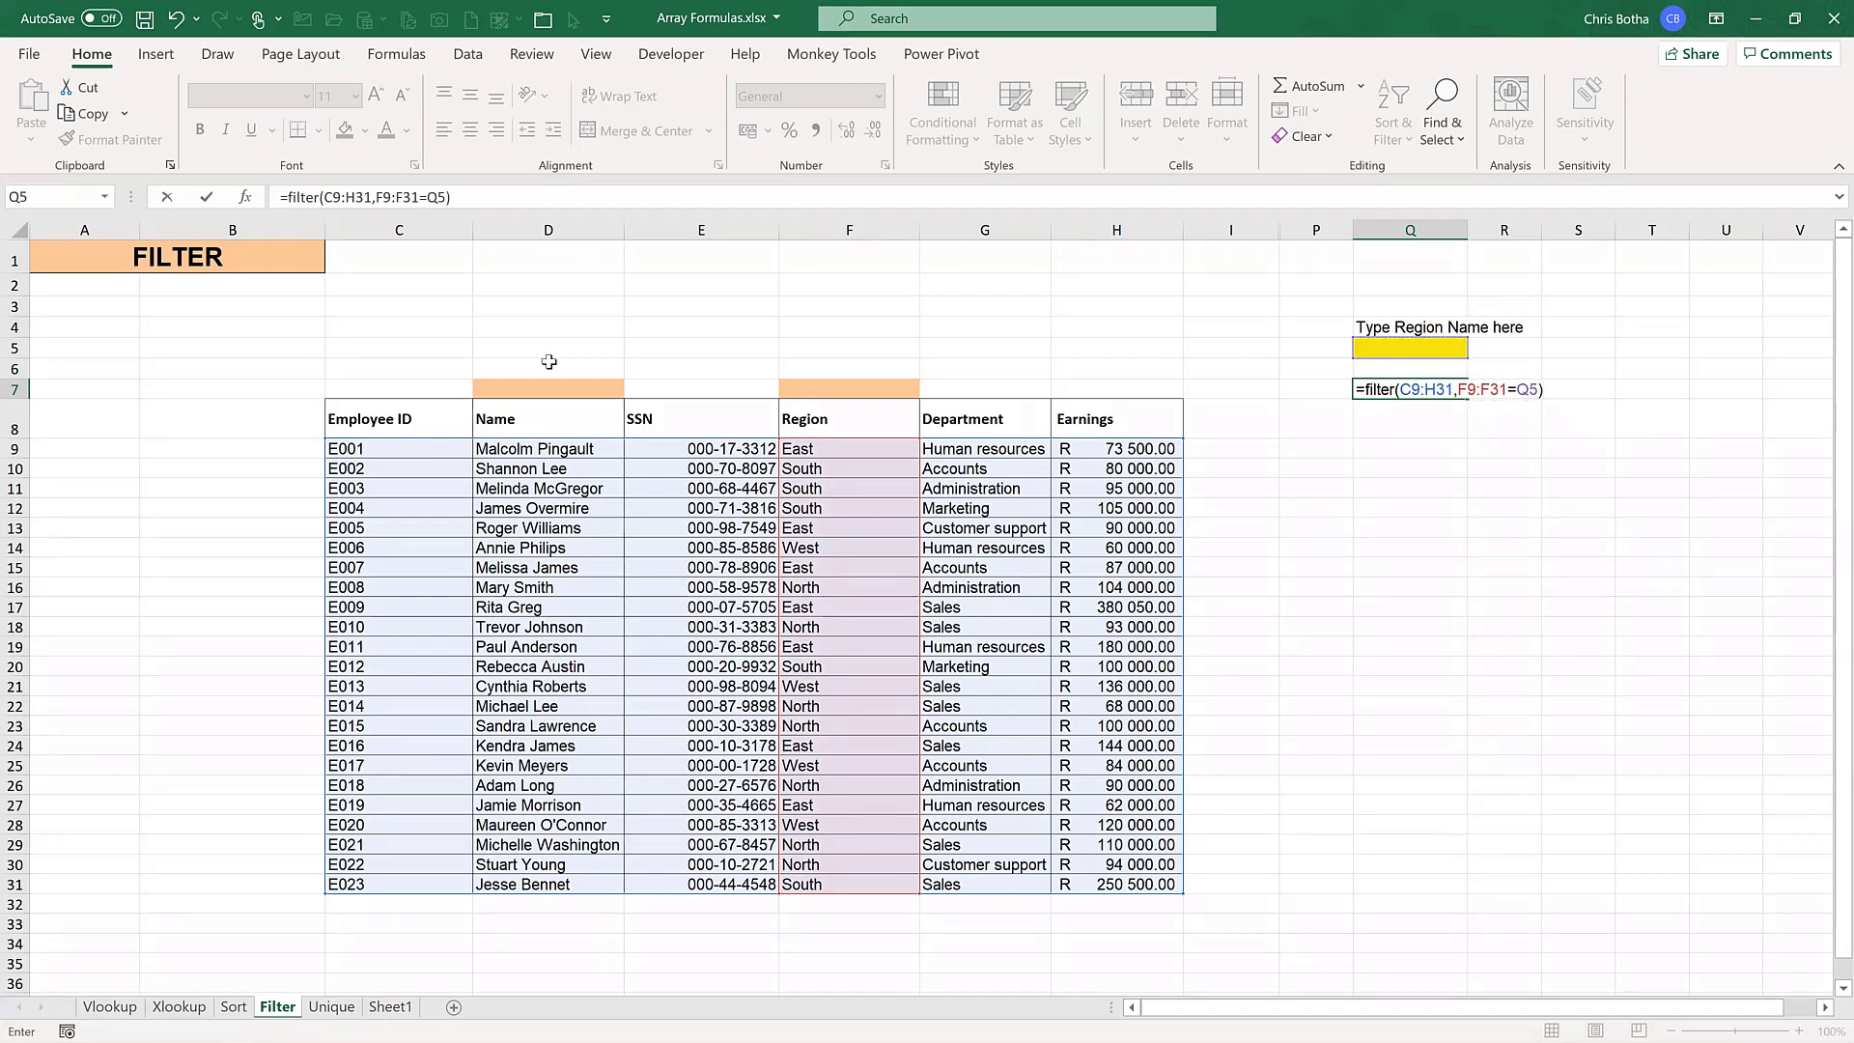
pyautogui.press('Return')
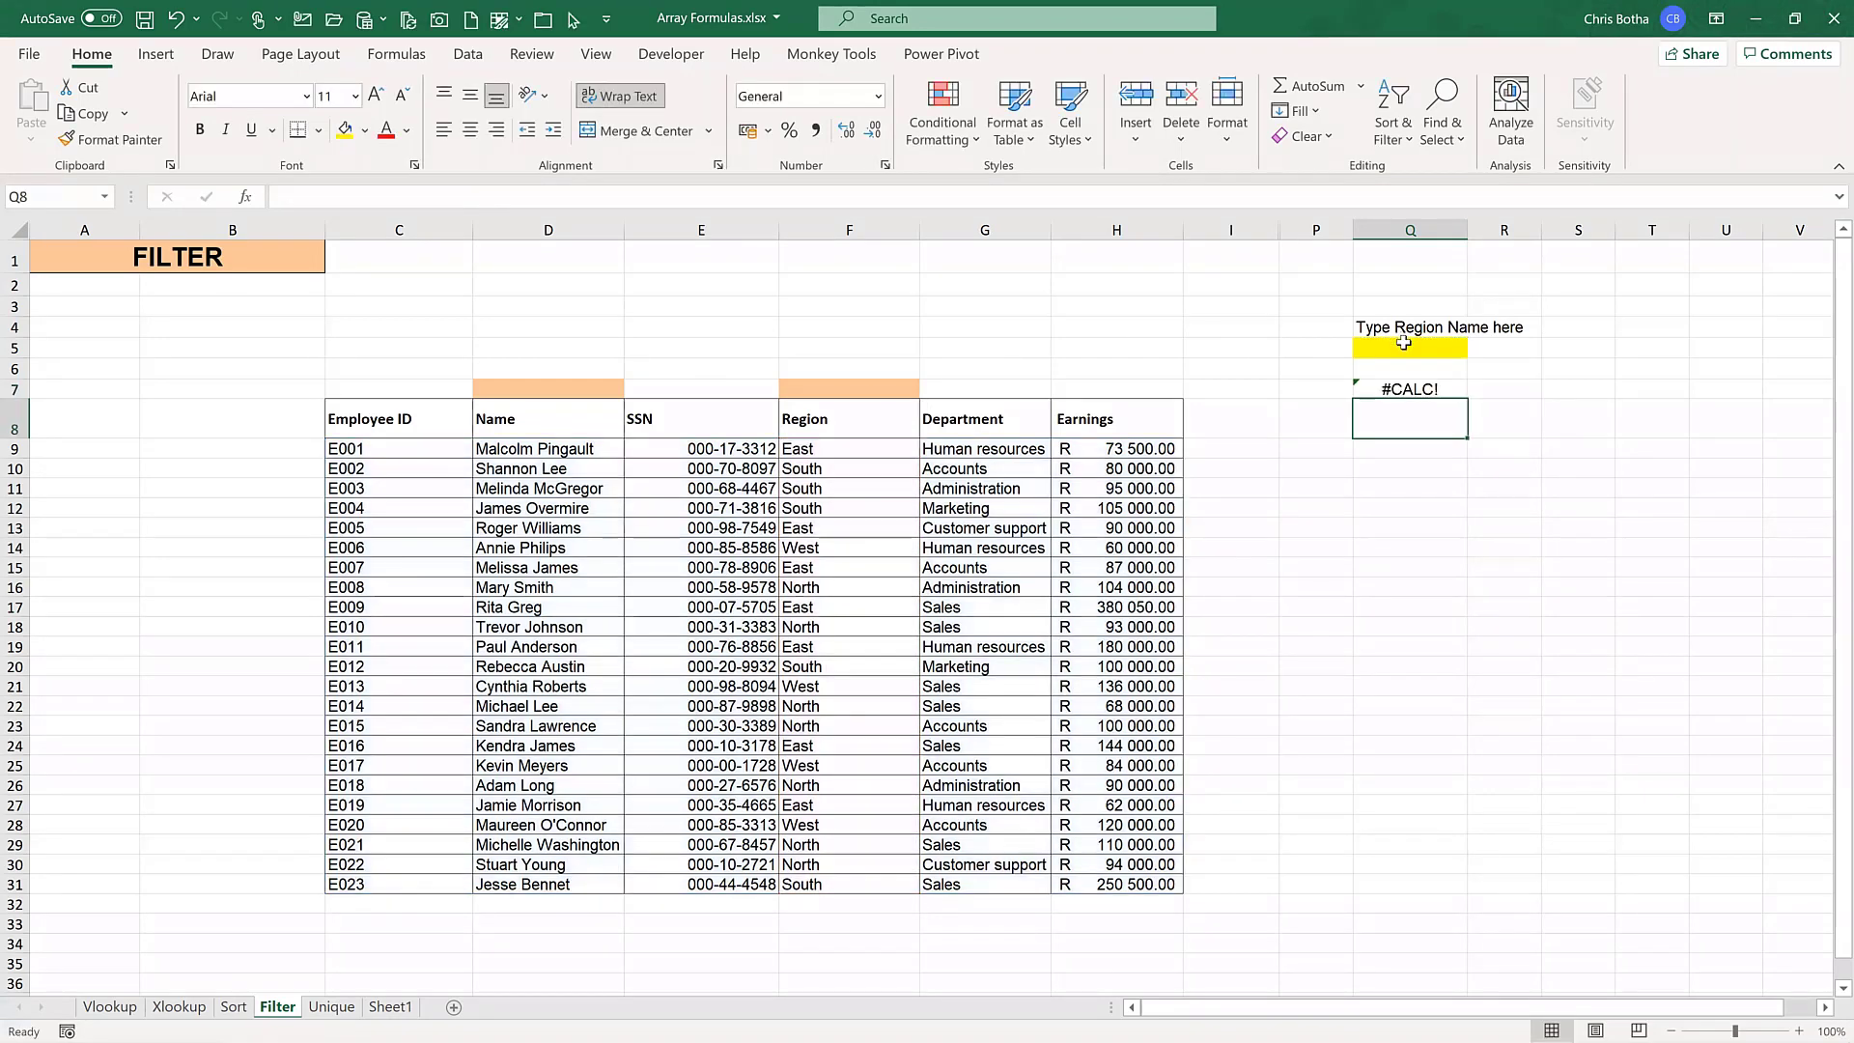
# - Enter East as the region name in the yellow input cell Q5
pyautogui.click(1403, 343)
pyautogui.write('Eas')
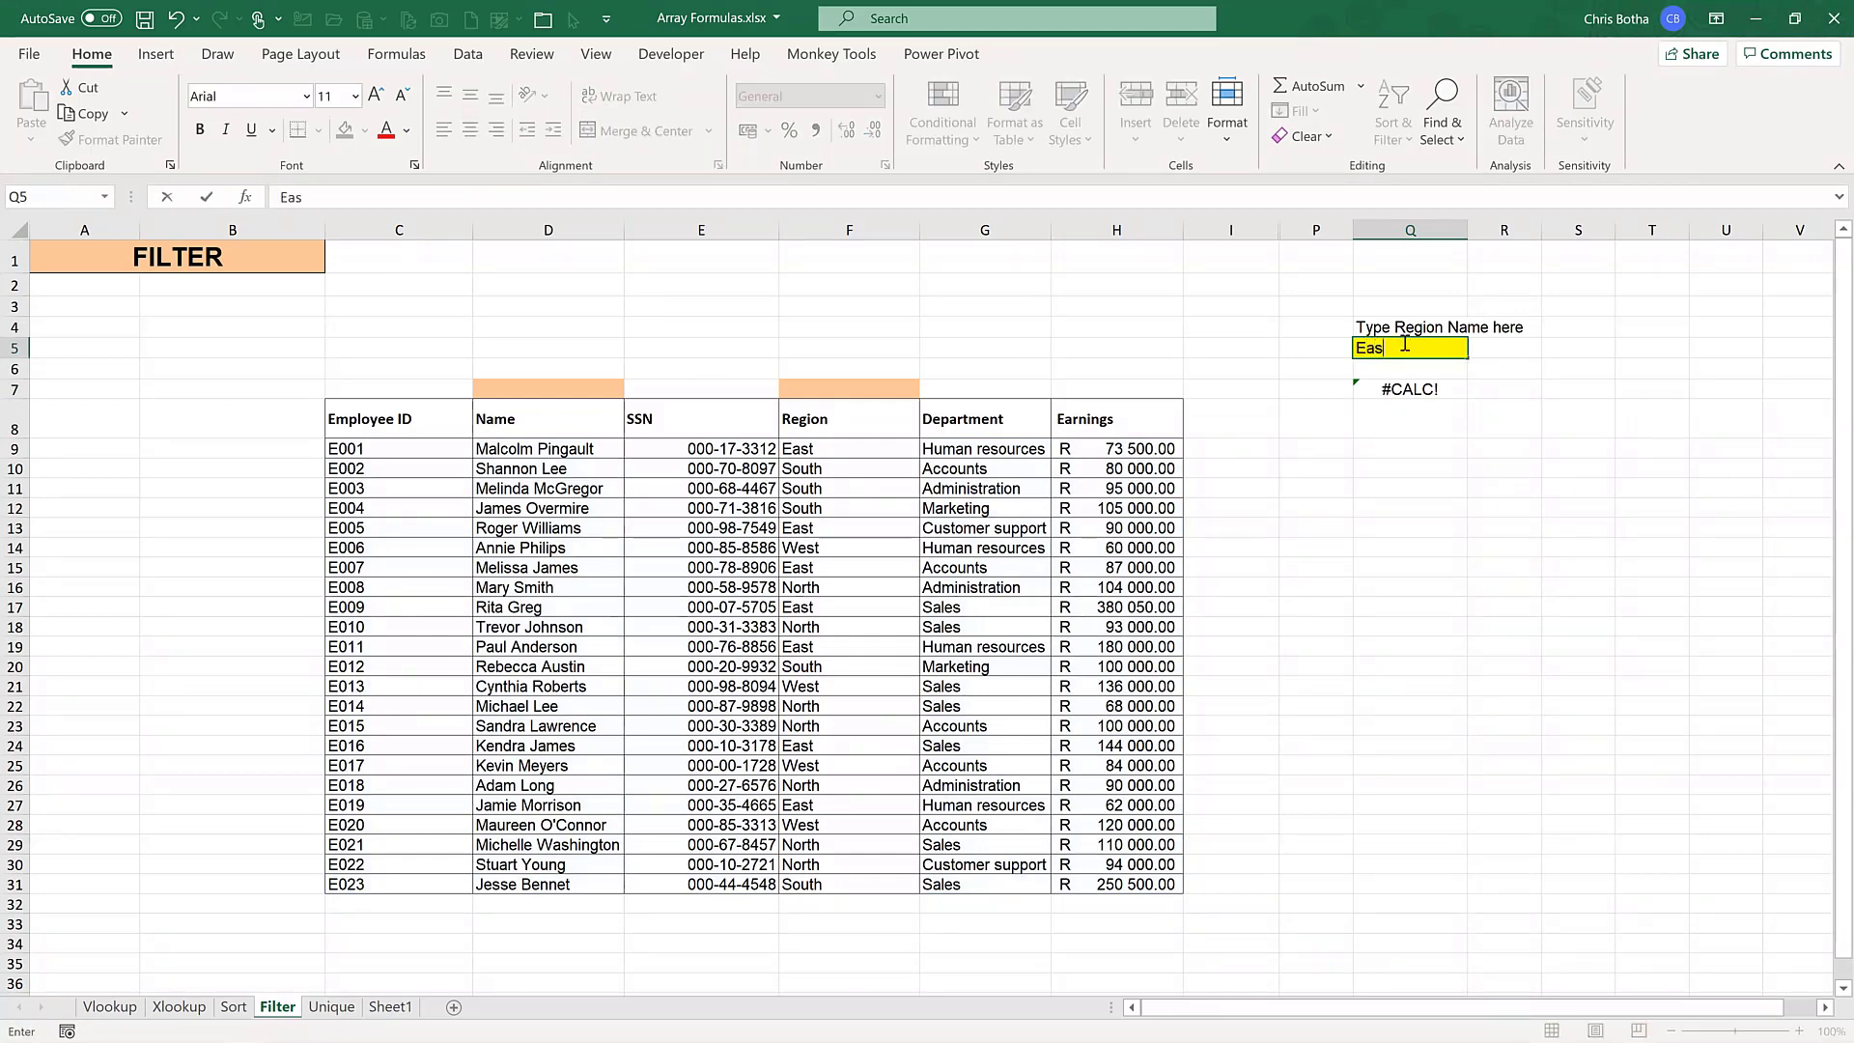
pyautogui.write('t')
pyautogui.press('Return')
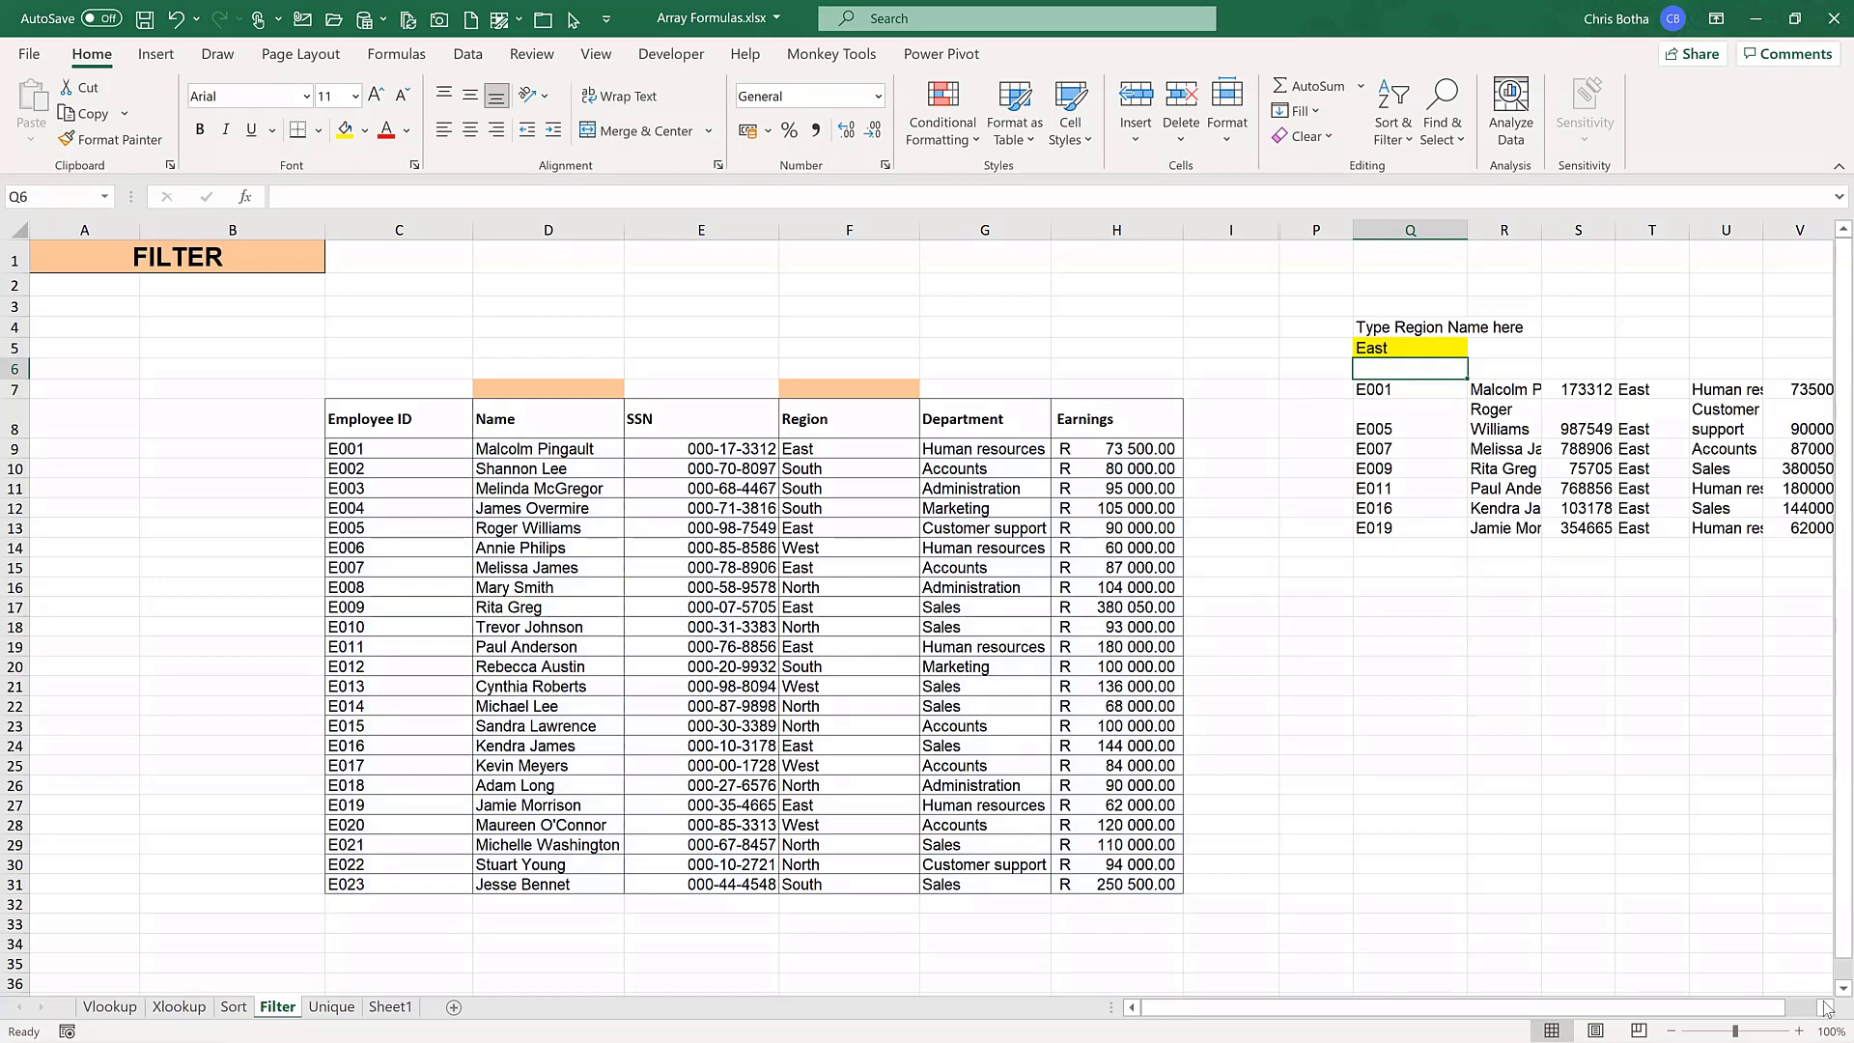
# - Change the region name in the yellow input cell Q5 to North
pyautogui.hscroll(1, 1584, 502)
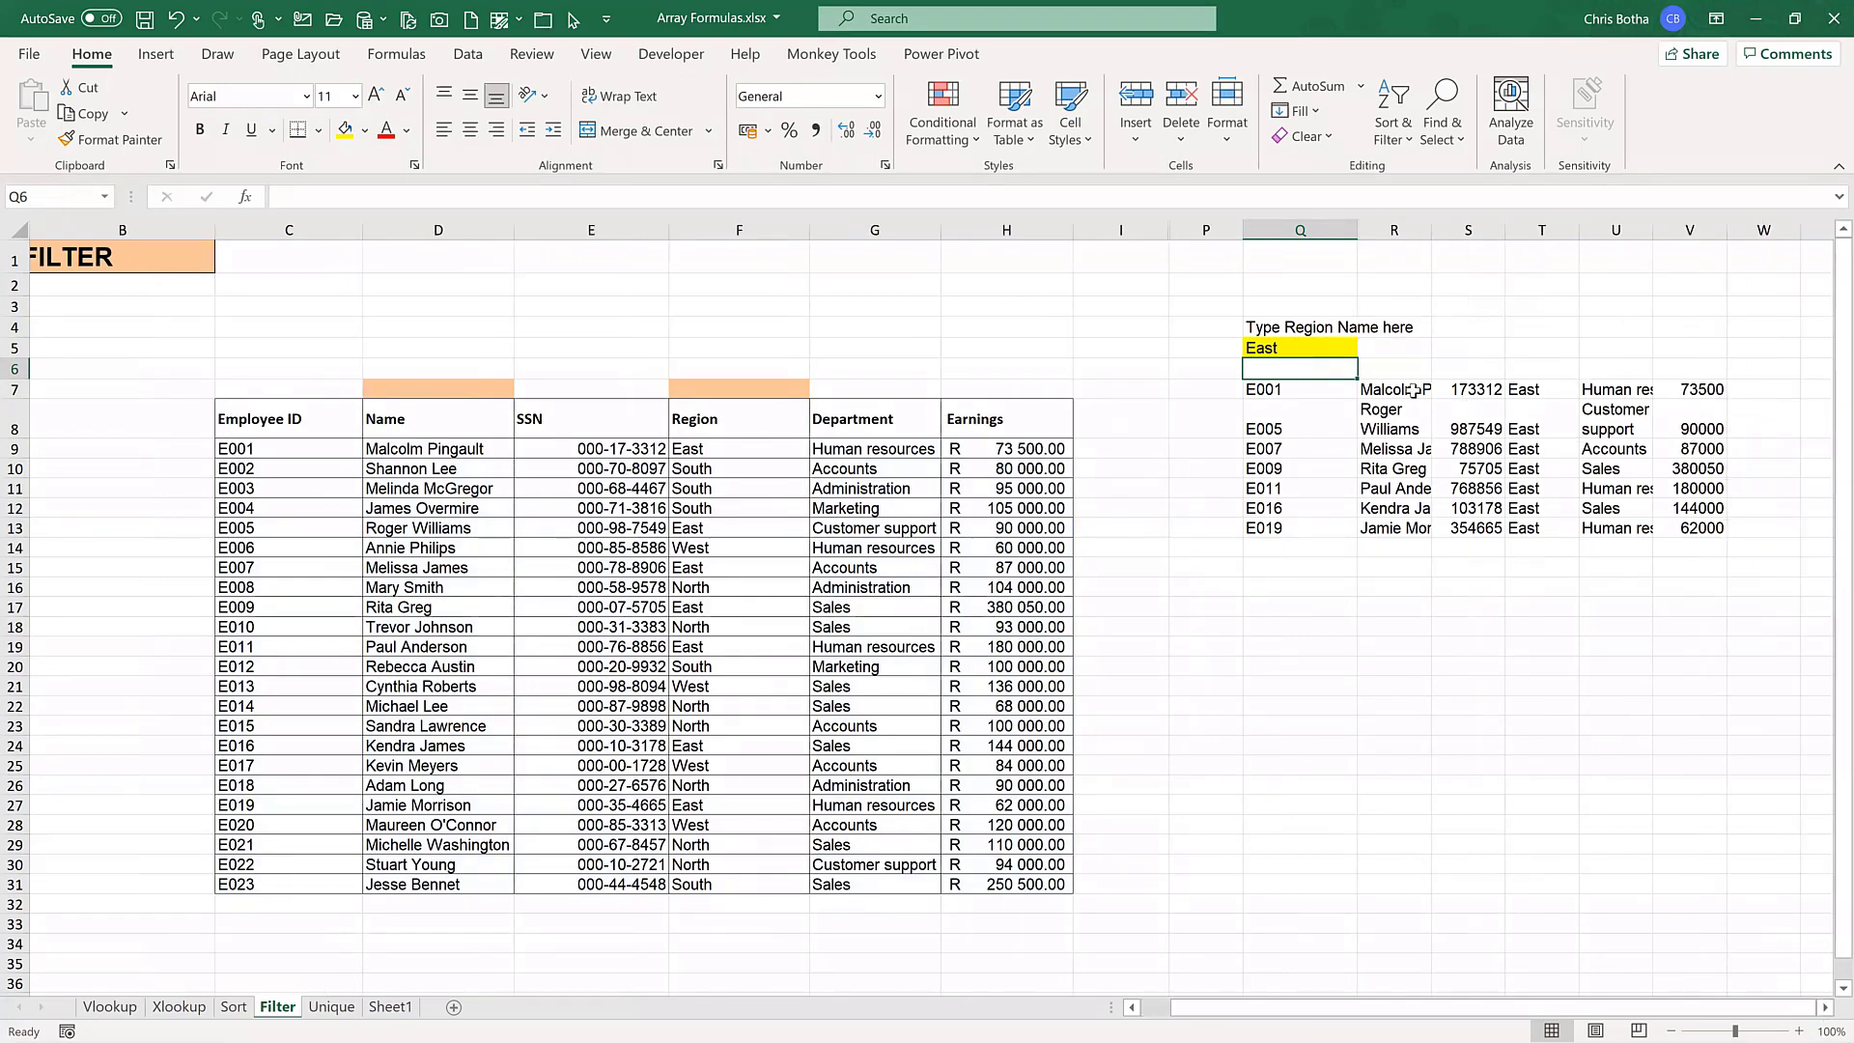
pyautogui.click(1311, 351)
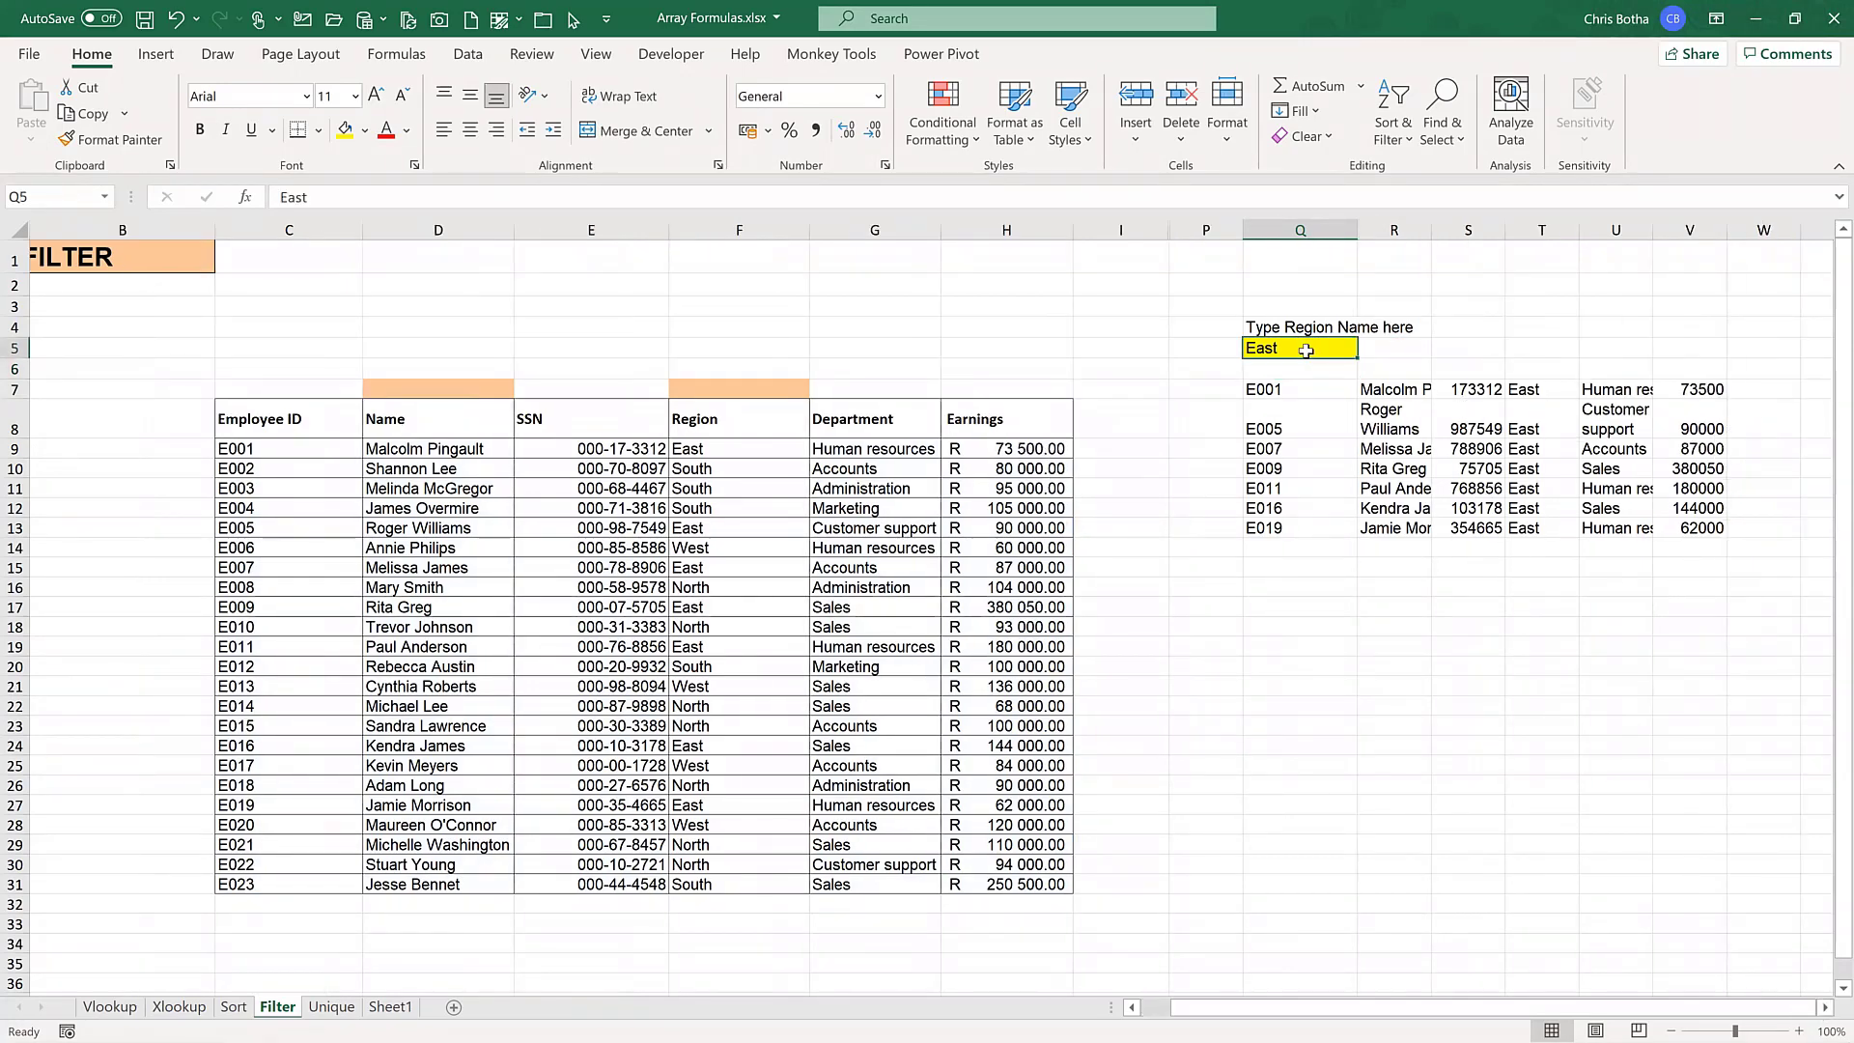
pyautogui.write('North')
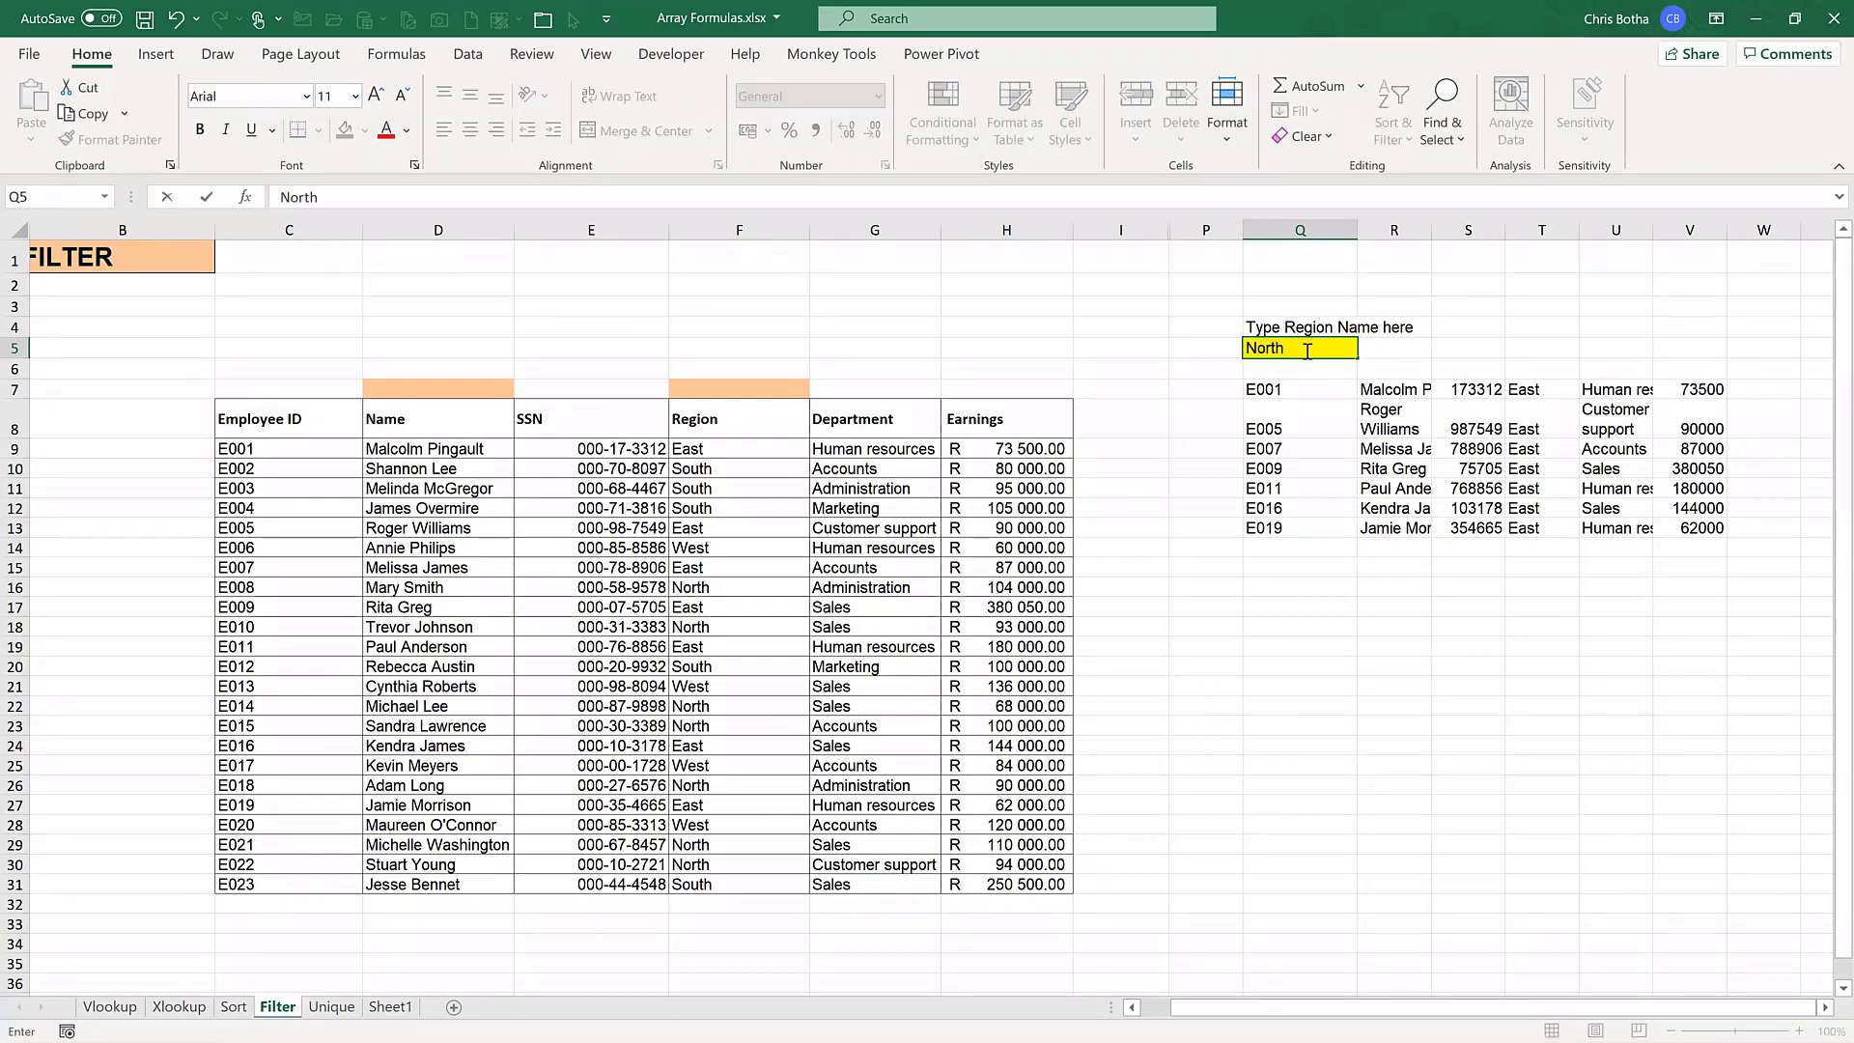
pyautogui.press('Return')
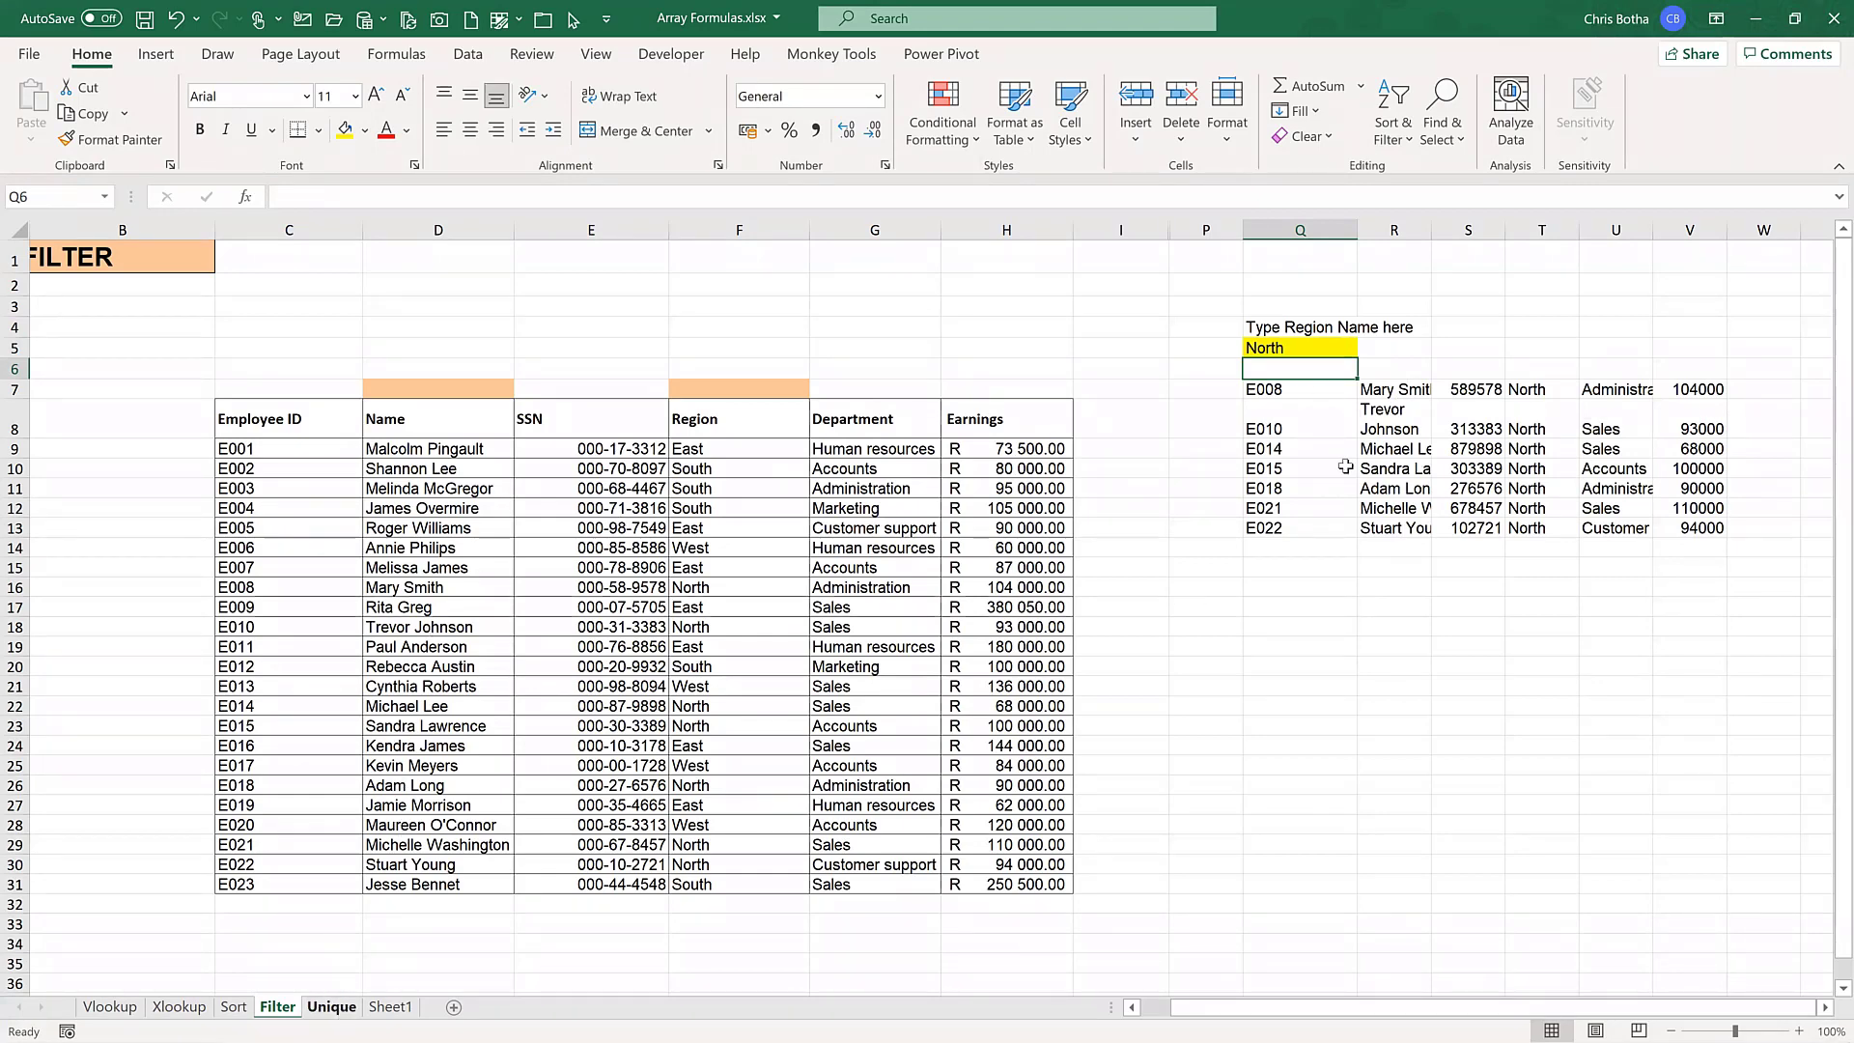
# - On the Unique sheet, enter a UNIQUE formula in L9 that lists the distinct regions from F9:F31
pyautogui.hotkey('ctrl', 'pagedown')
pyautogui.click(1377, 427)
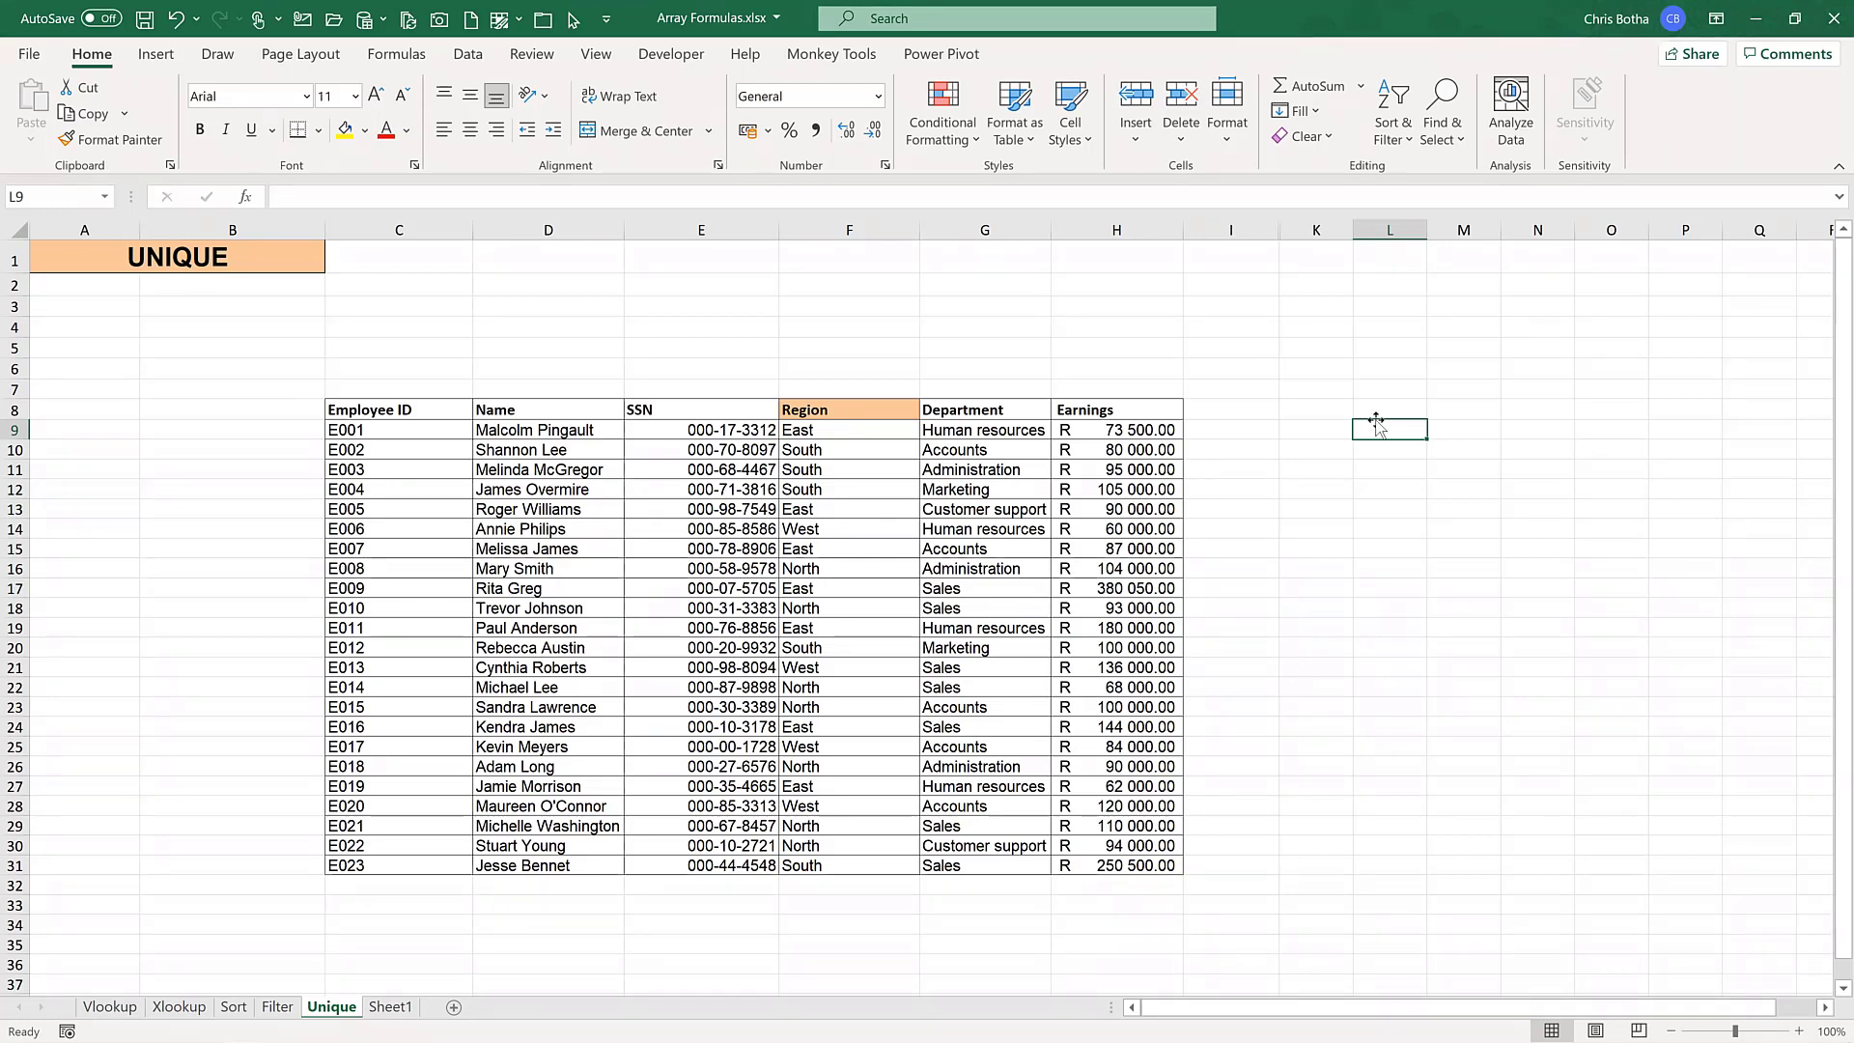
pyautogui.write('=u')
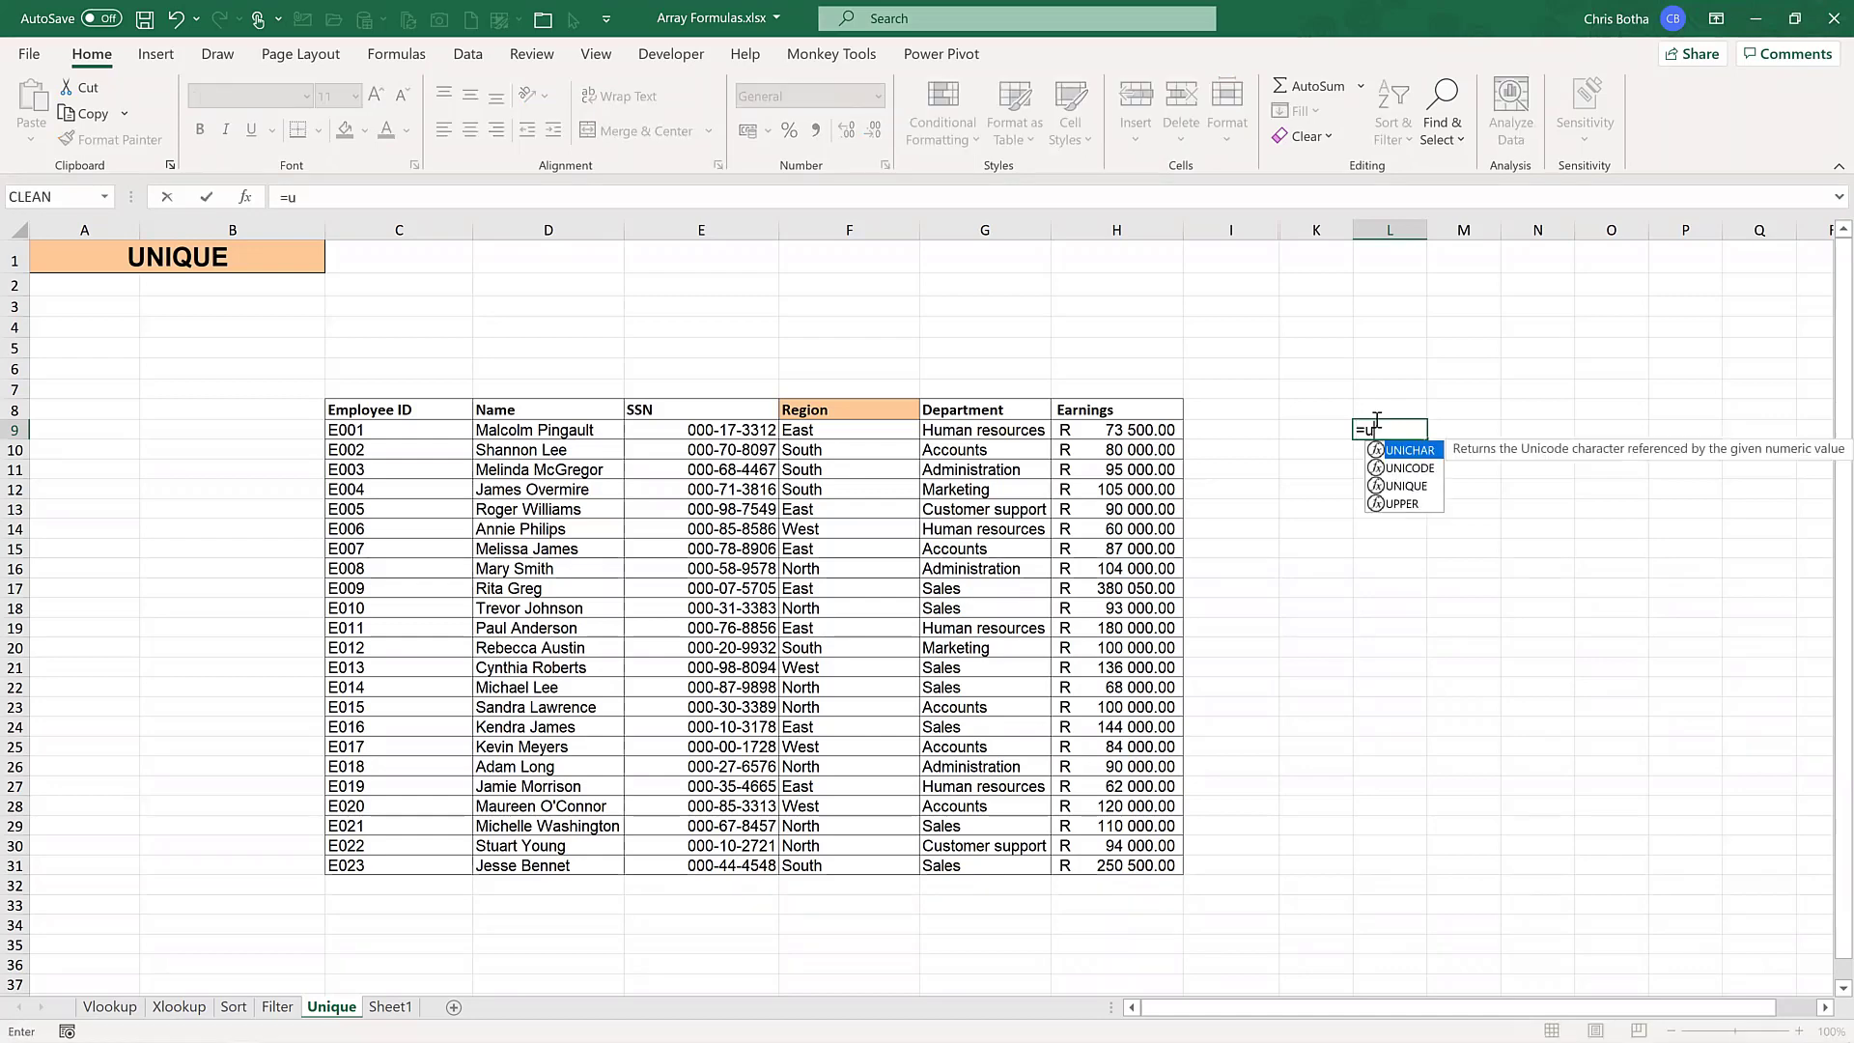
pyautogui.write('nique')
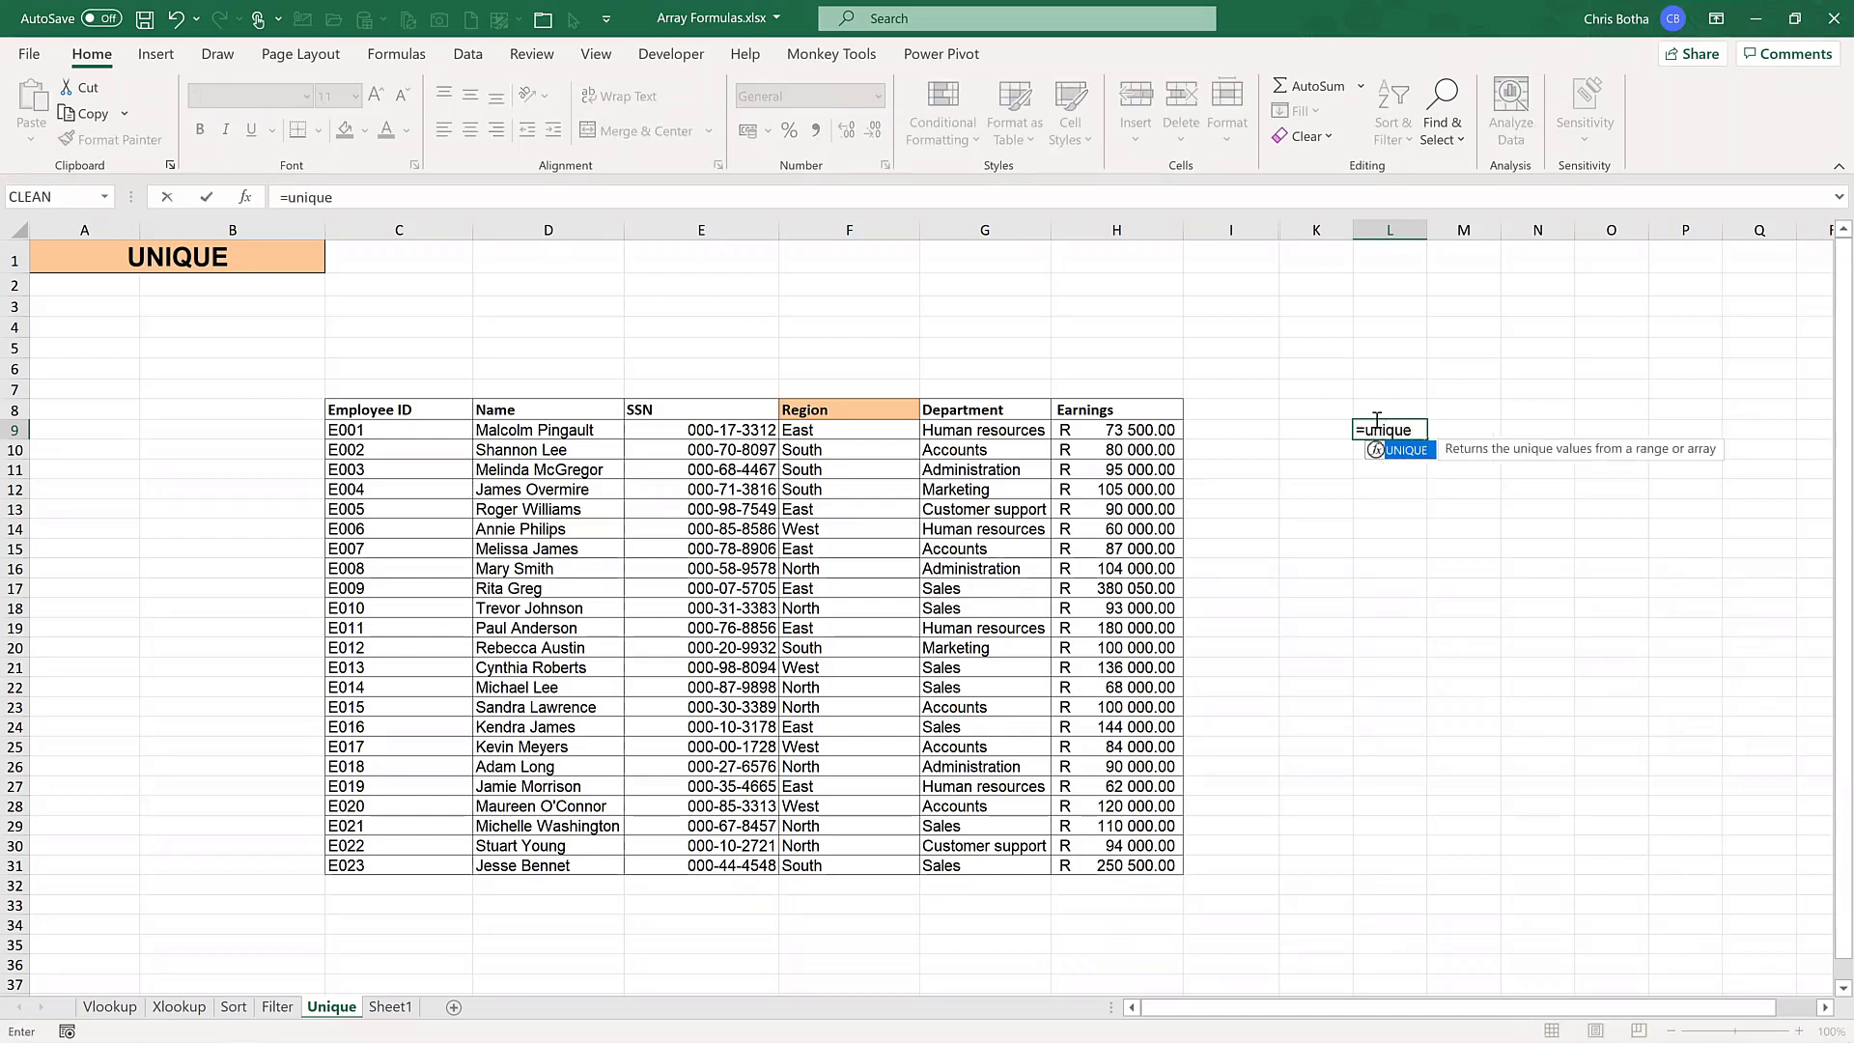
pyautogui.write('(')
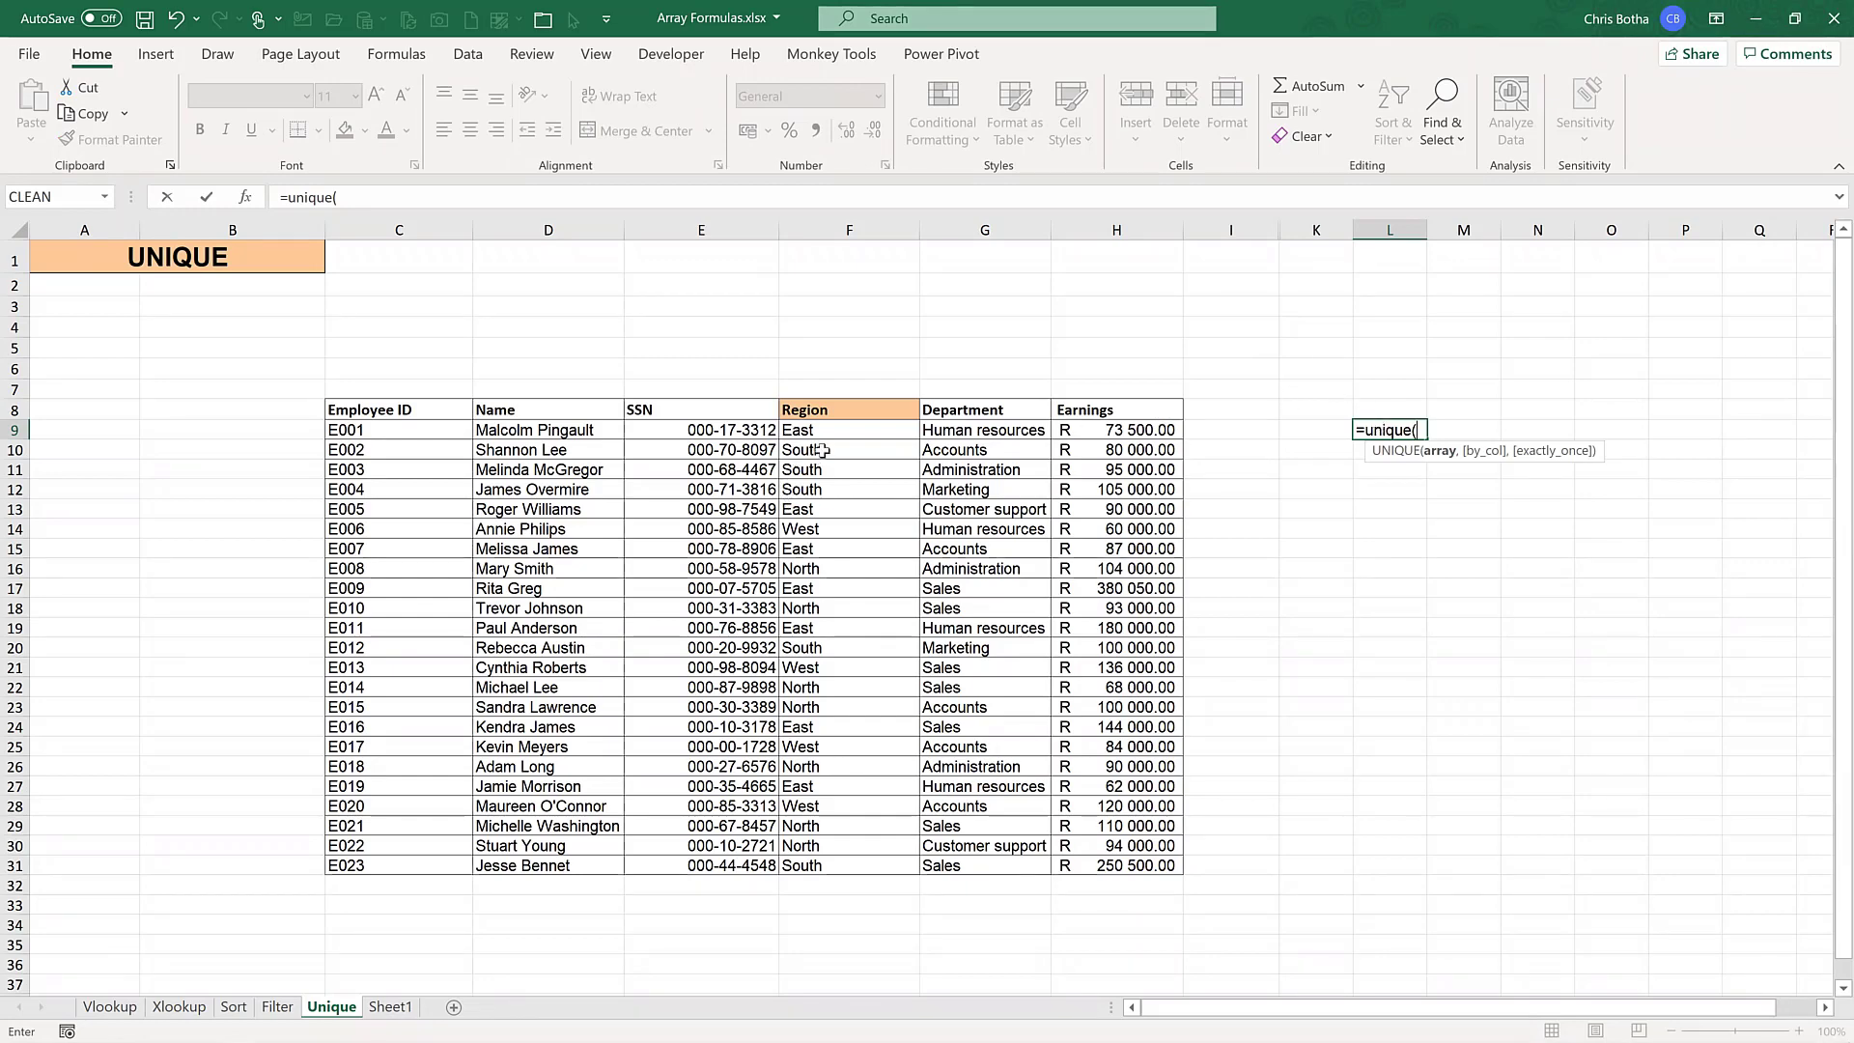
pyautogui.moveTo(822, 429); pyautogui.dragTo(816, 863)
pyautogui.write(')')
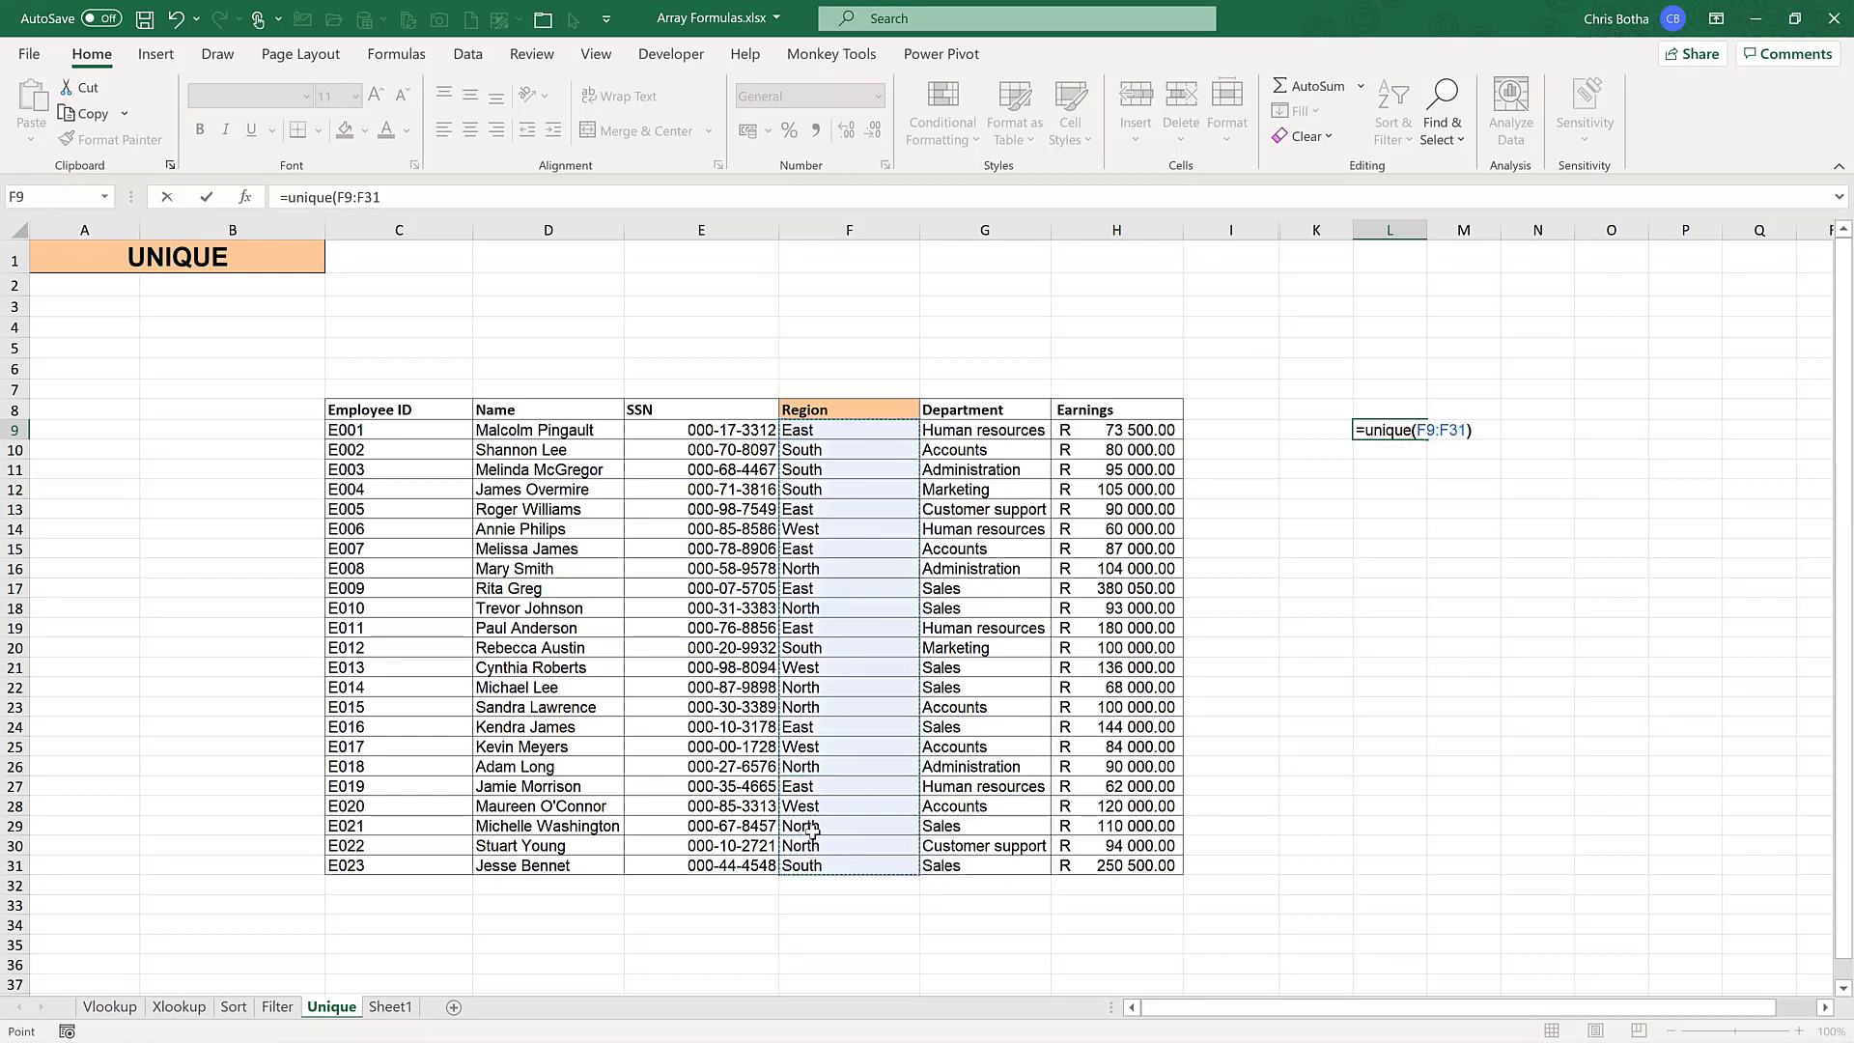
pyautogui.press('Return')
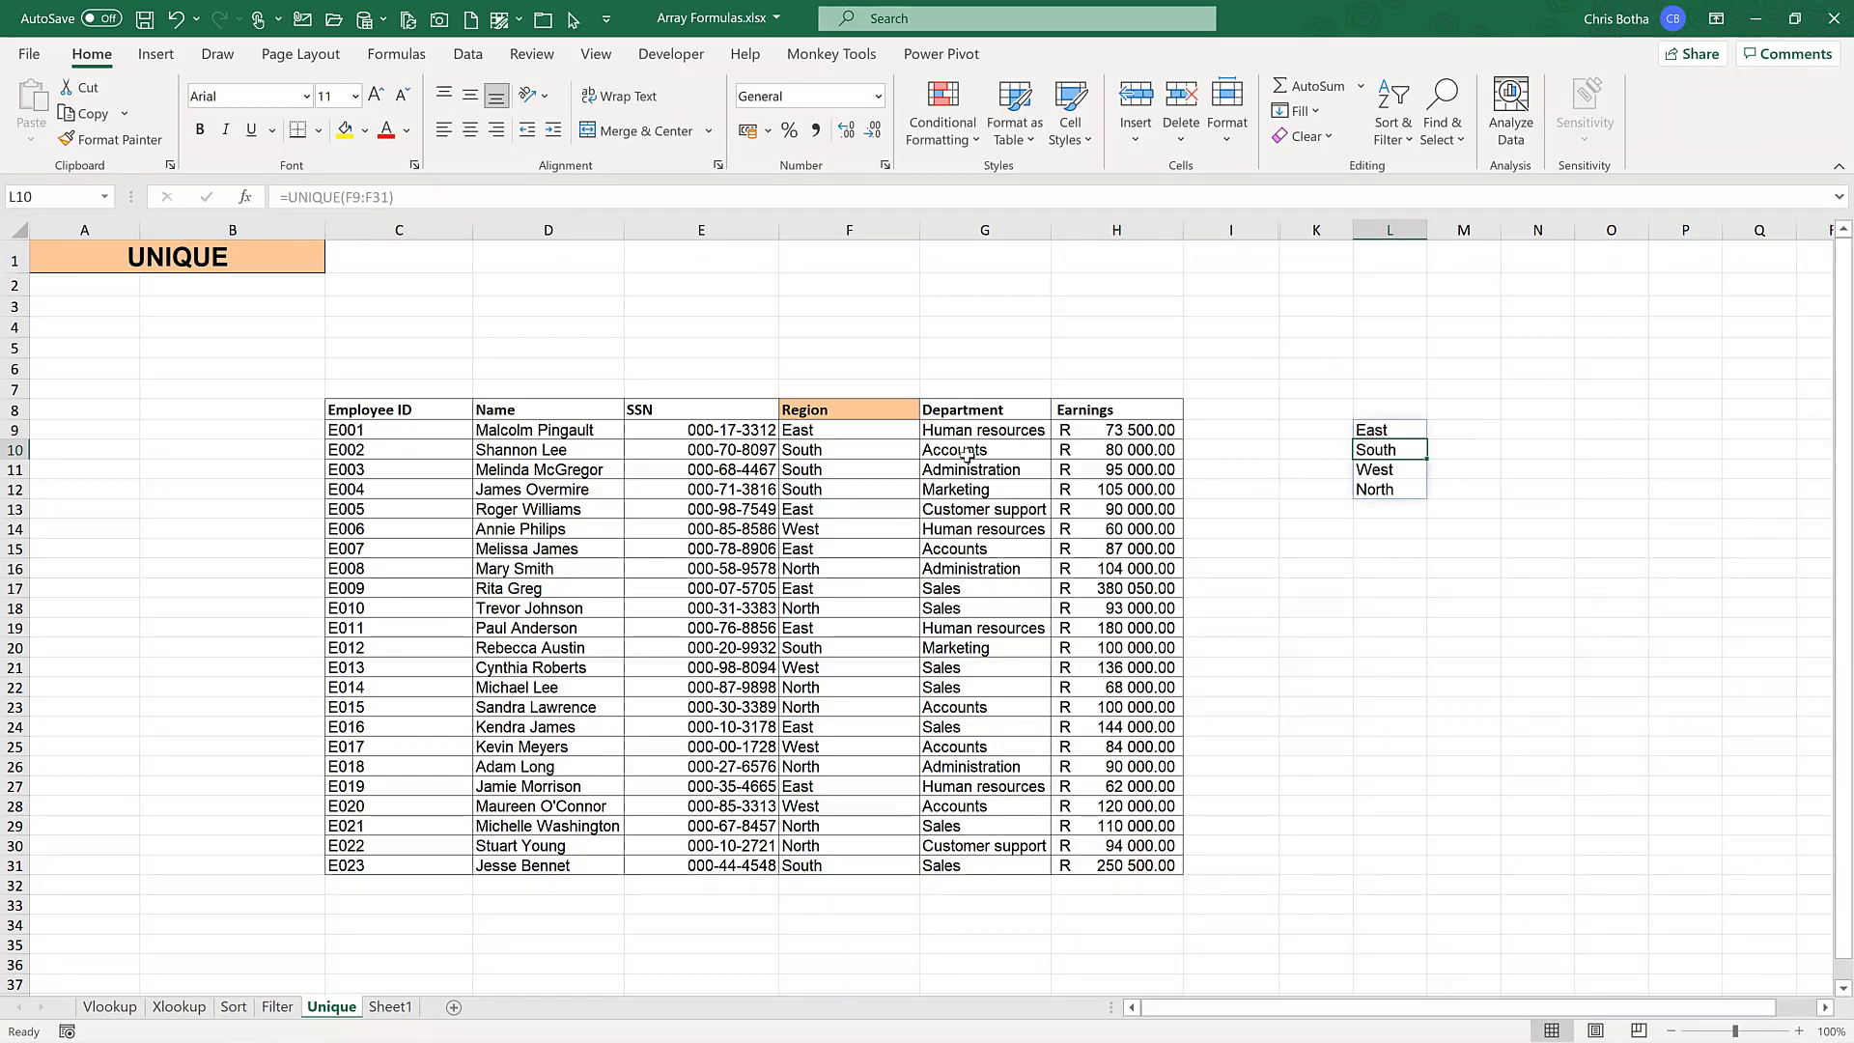
# - Enter a UNIQUE formula in N9 that lists the distinct departments from G9:G31
pyautogui.click(1338, 428)
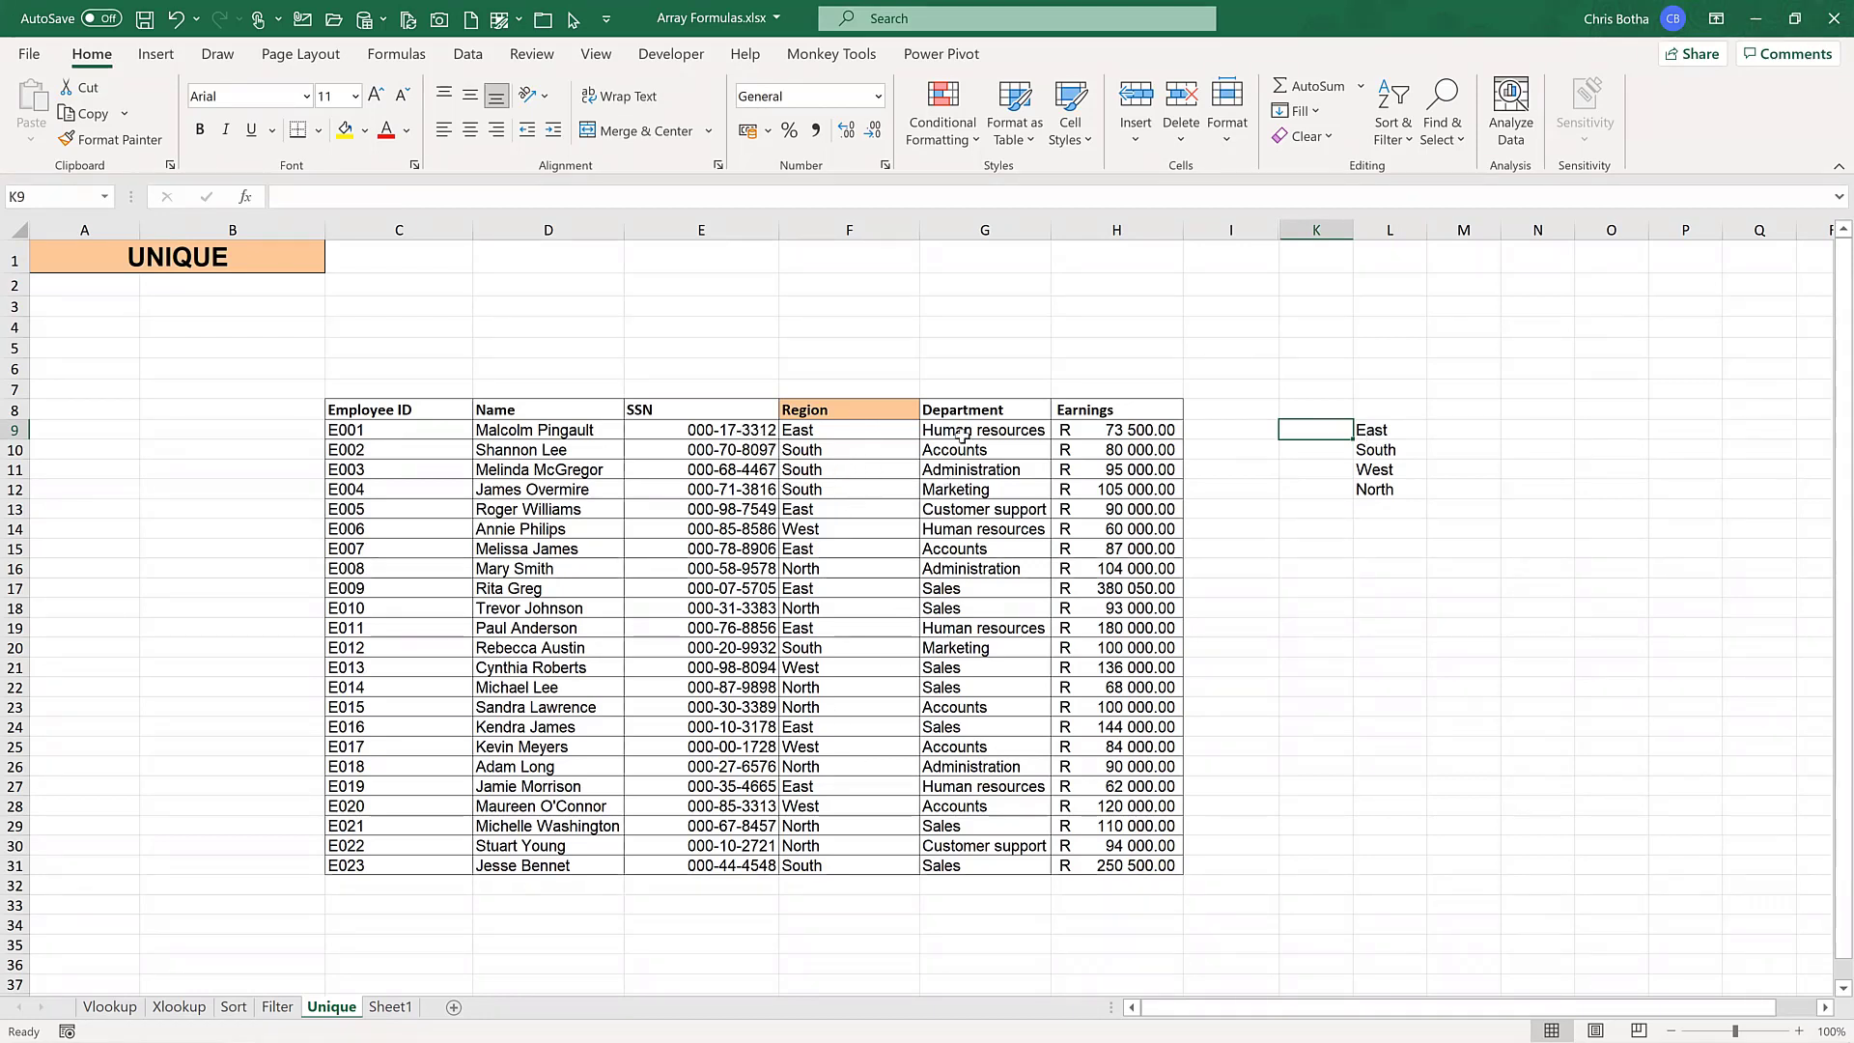
pyautogui.click(1521, 427)
pyautogui.write('=')
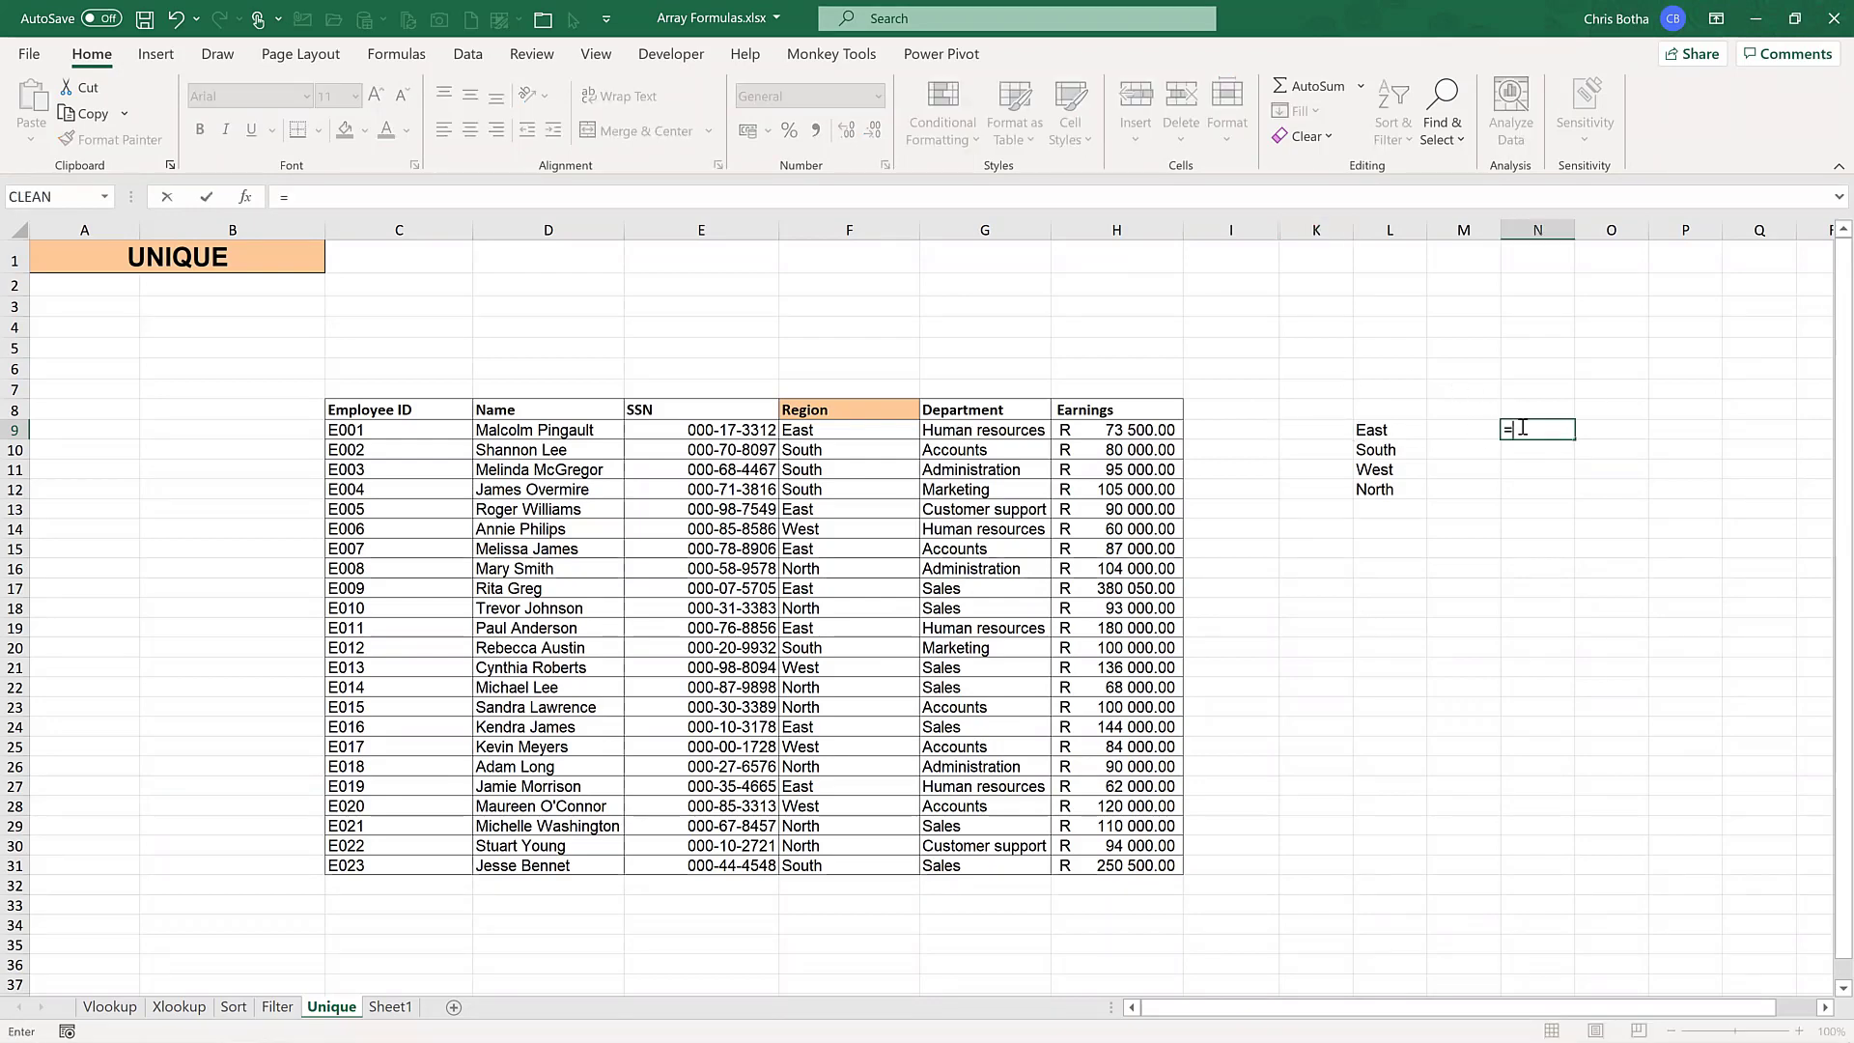
pyautogui.write('unique')
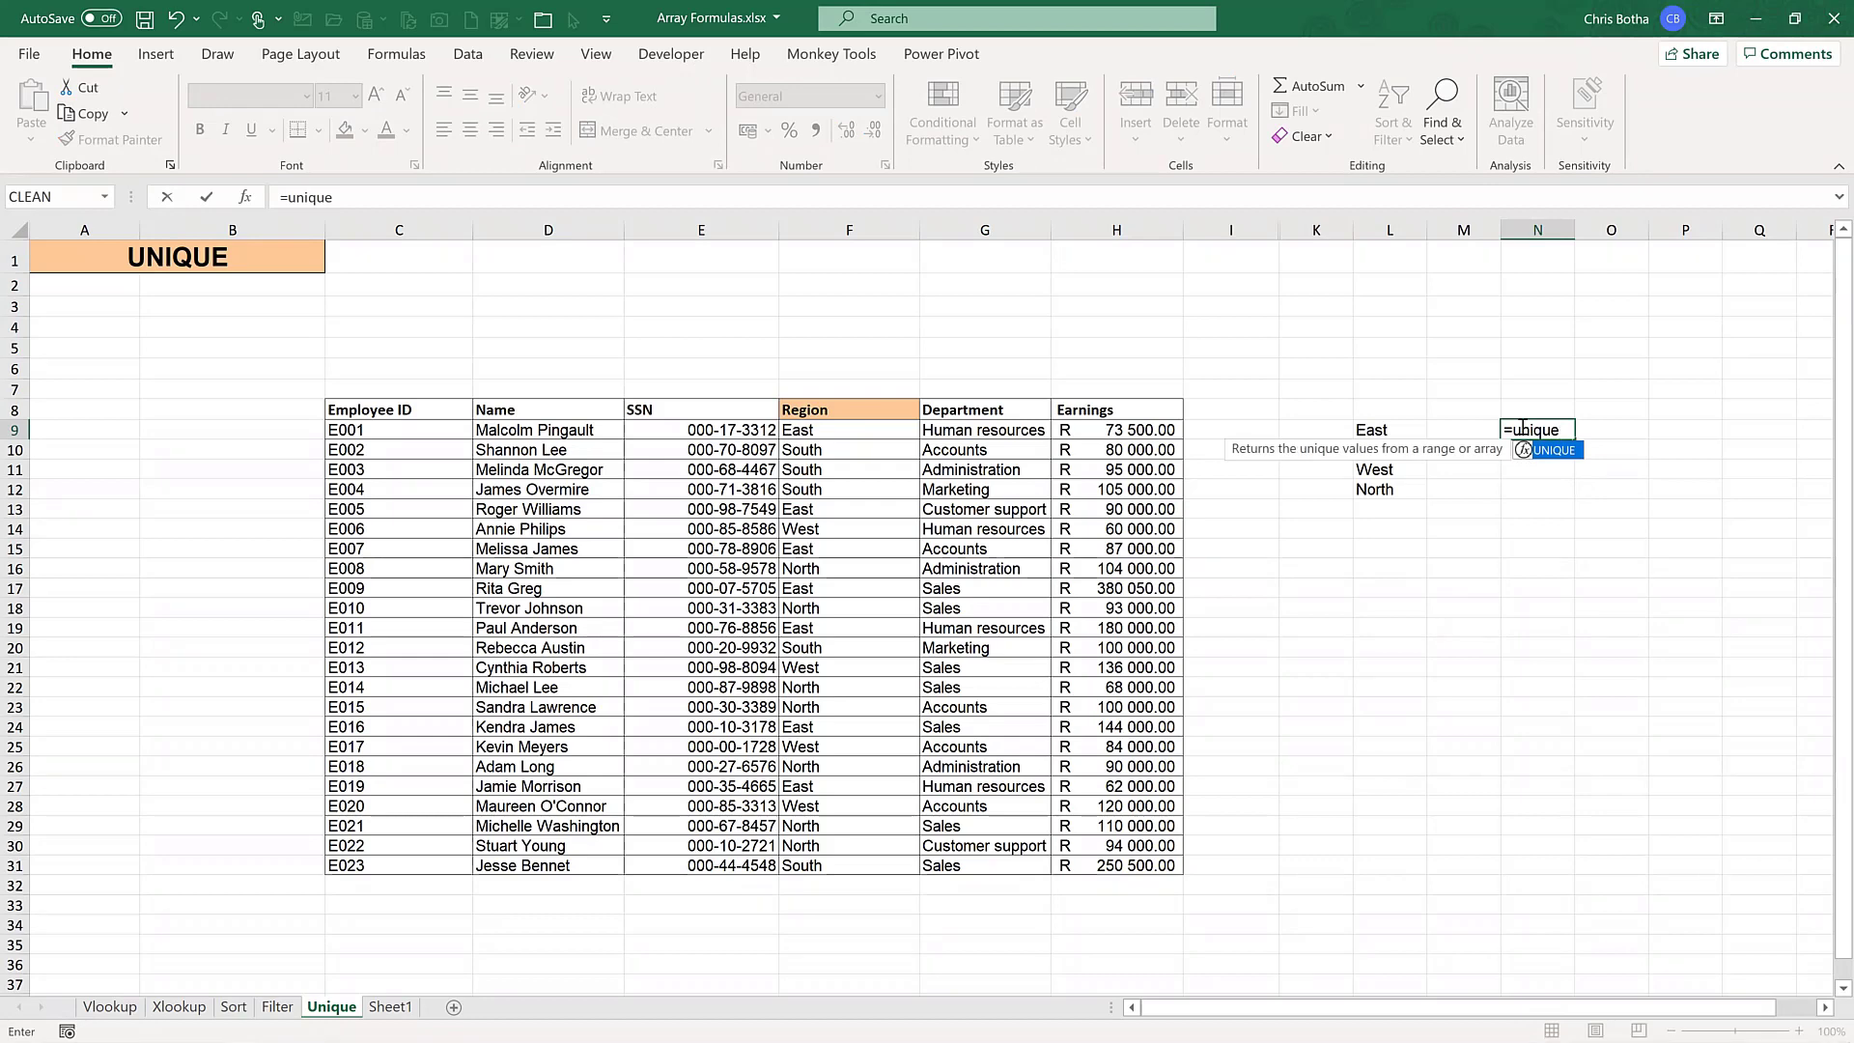
pyautogui.write('(')
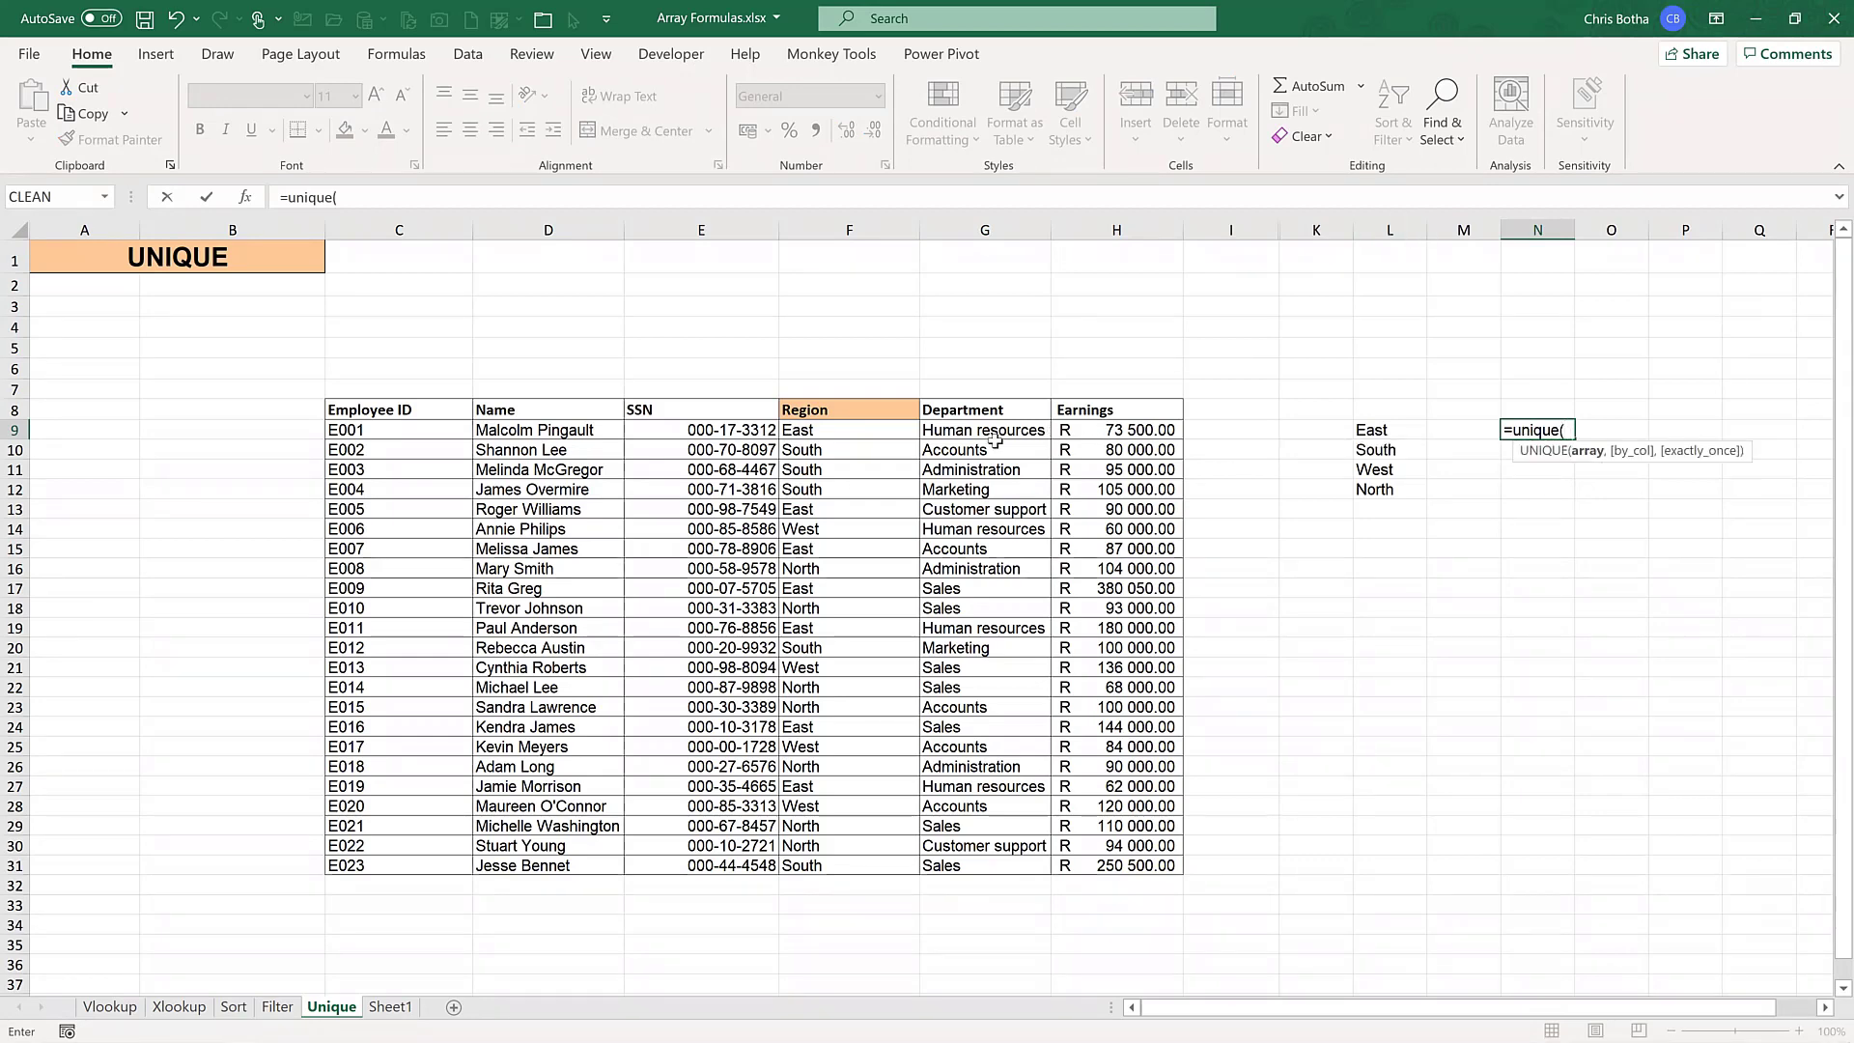
pyautogui.moveTo(994, 430); pyautogui.dragTo(949, 856)
pyautogui.write(')')
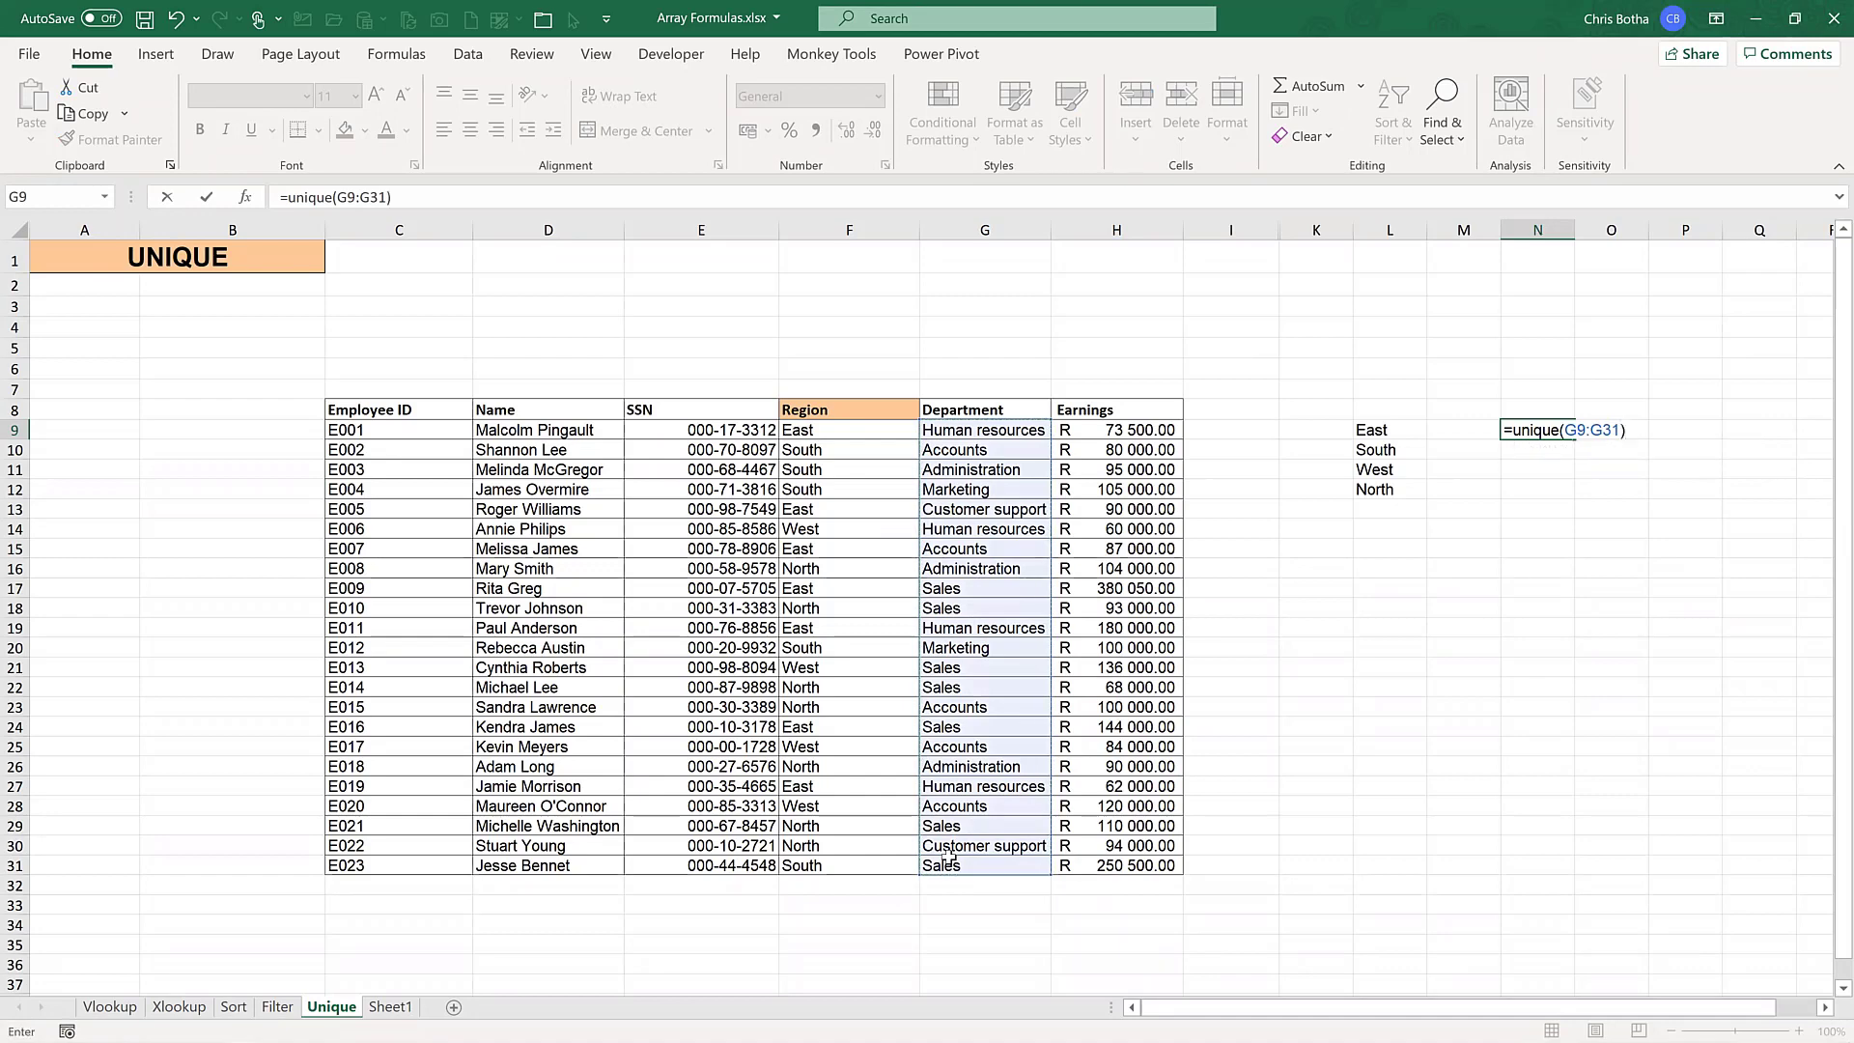
pyautogui.press('Return')
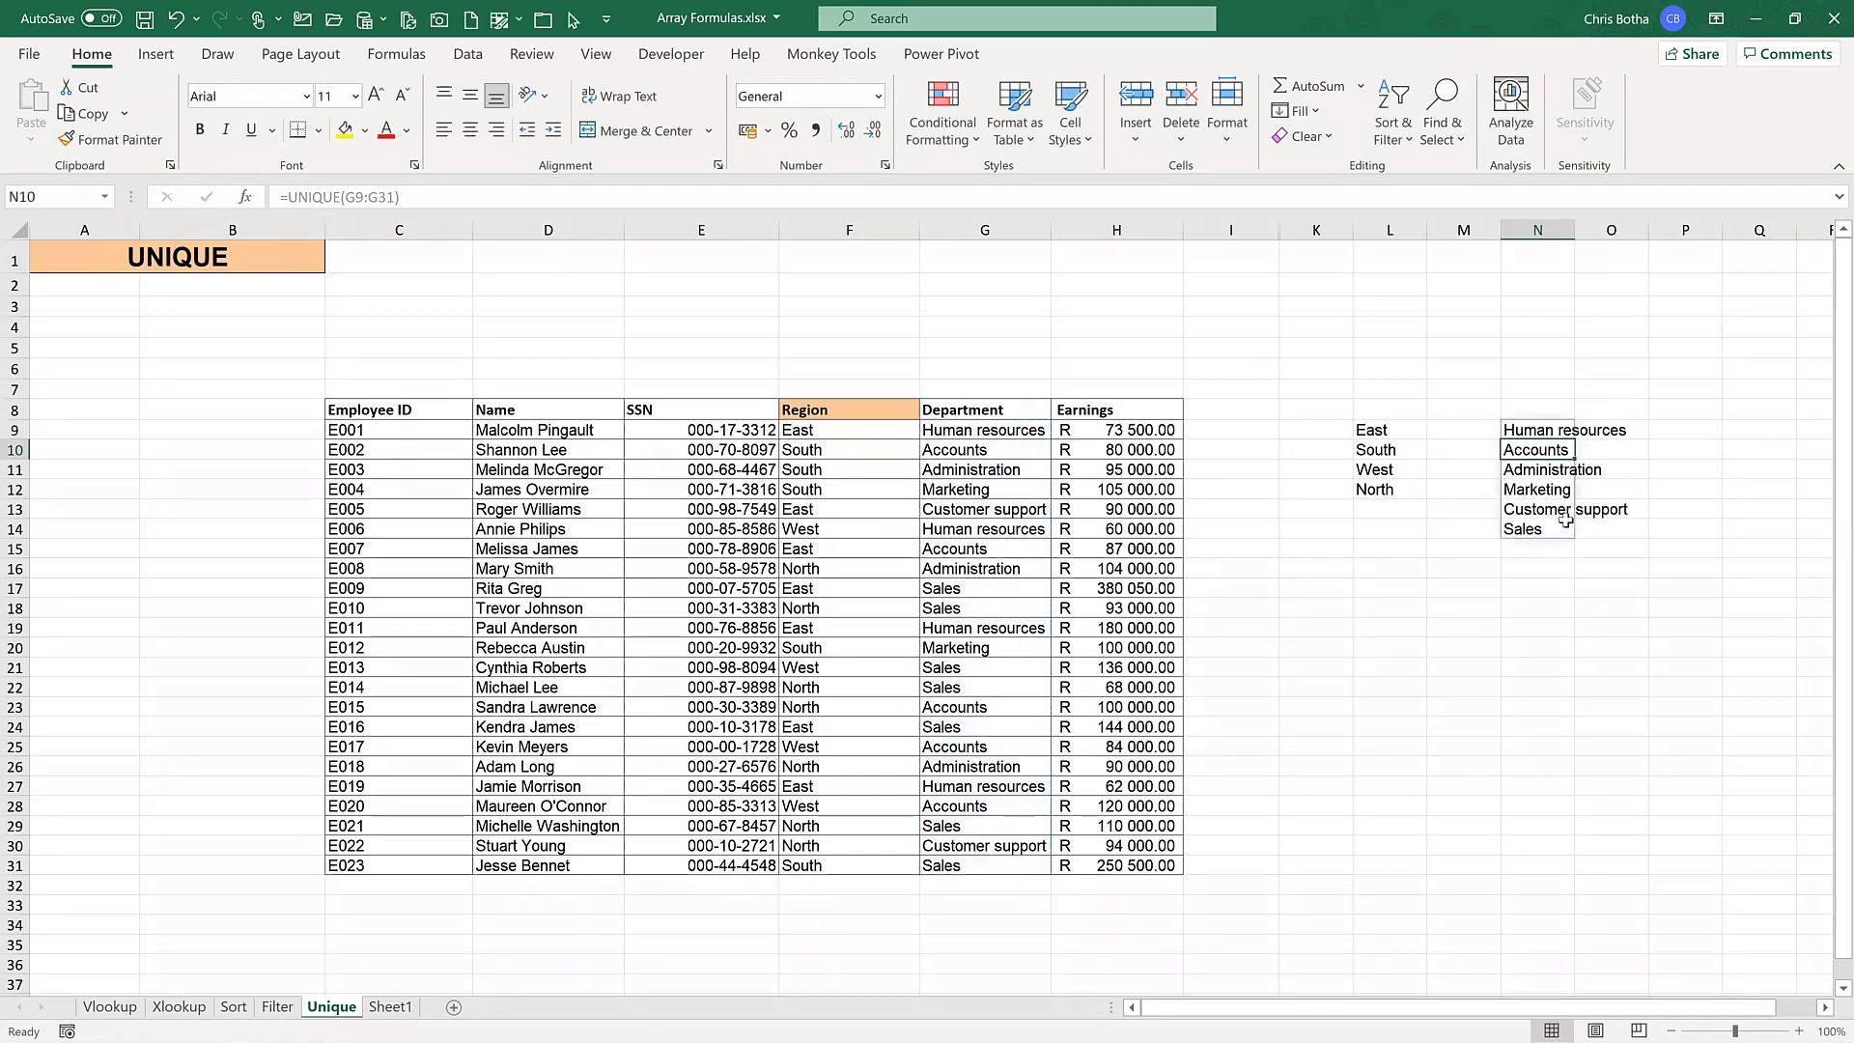
# - Wrap the region formula in L9 in SORT so it reads =SORT(UNIQUE(F9:F31))
pyautogui.click(234, 1007)
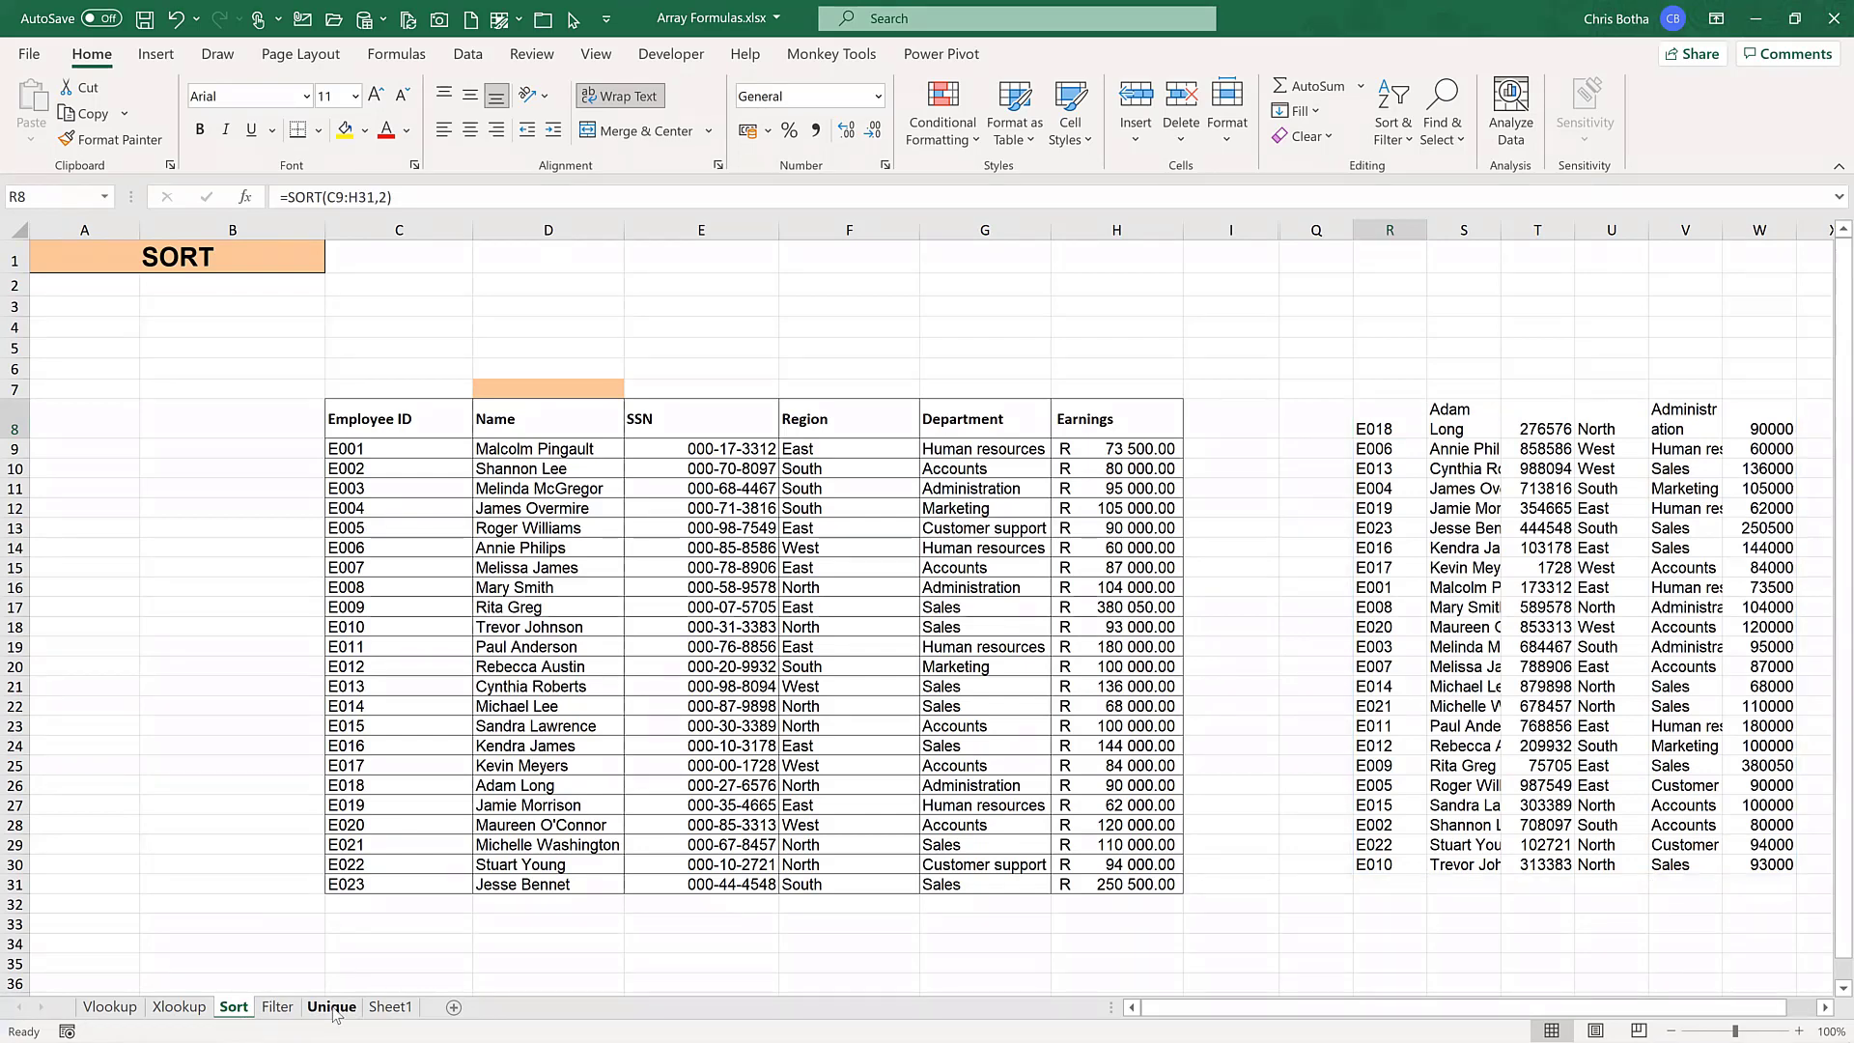
pyautogui.click(340, 1009)
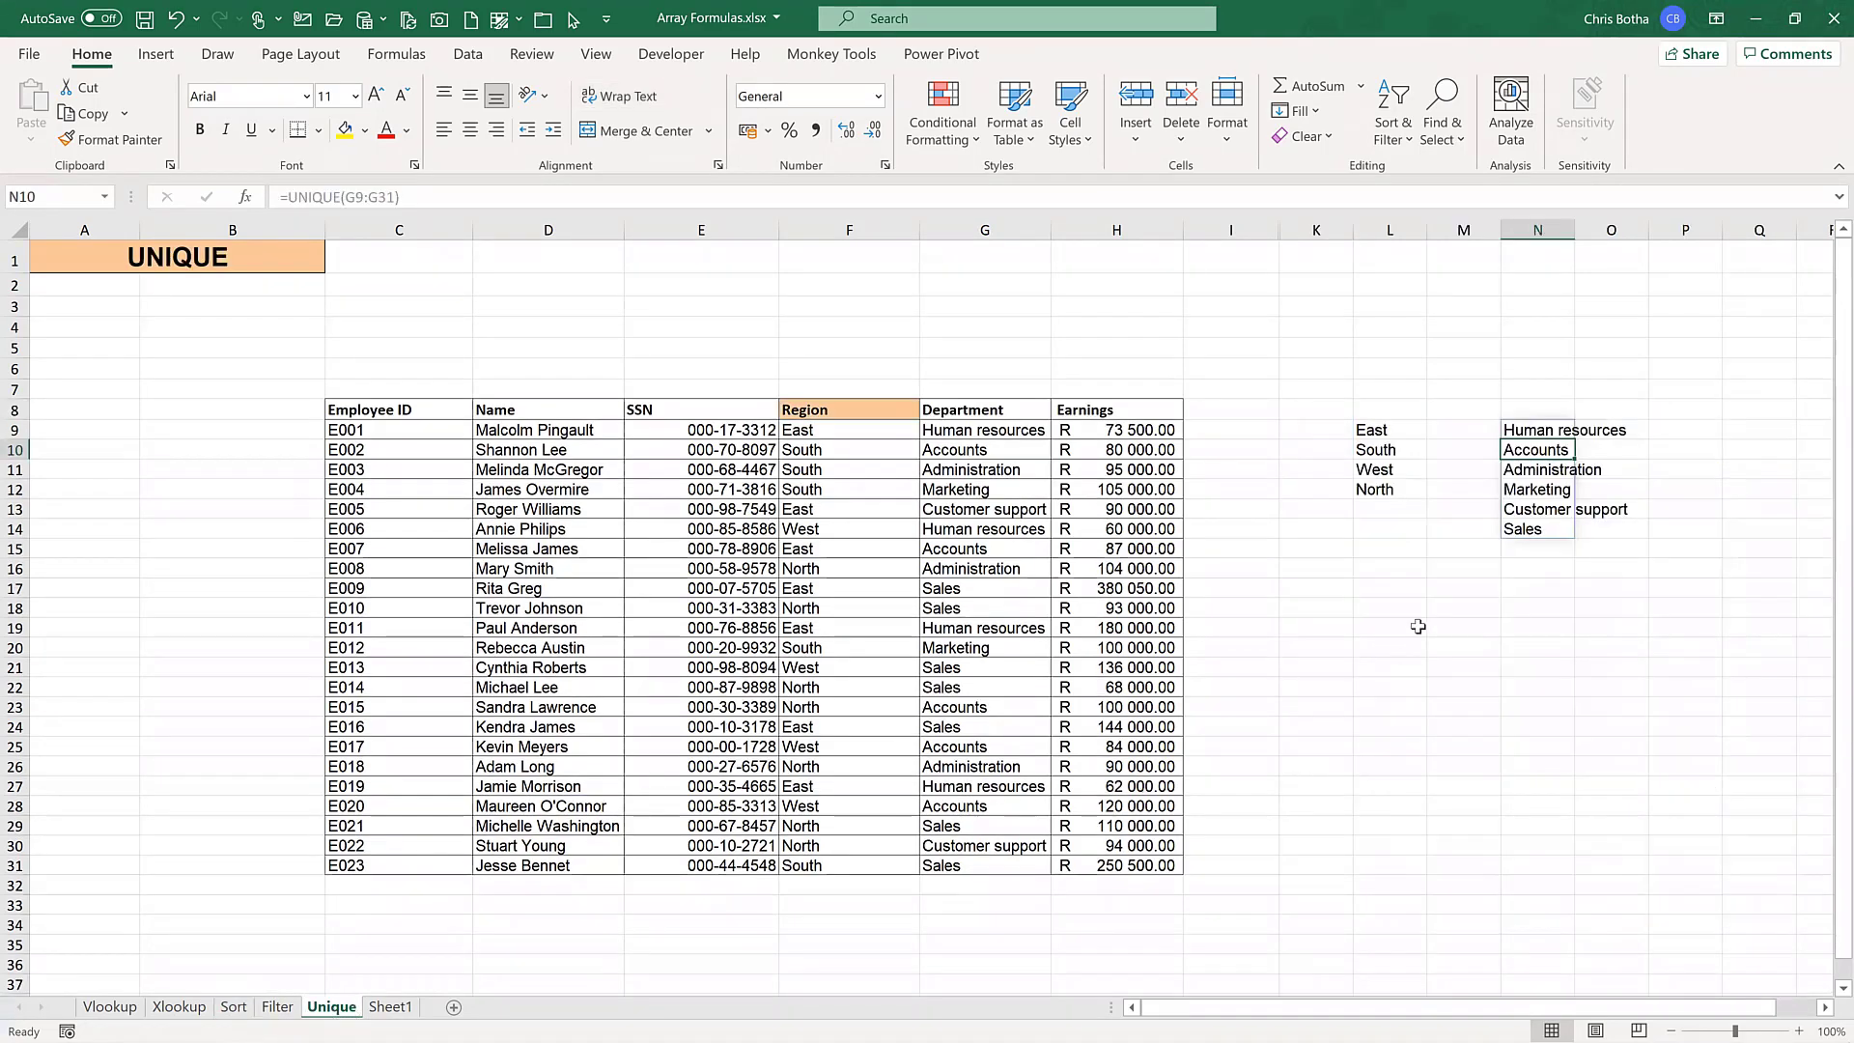
pyautogui.click(1387, 429)
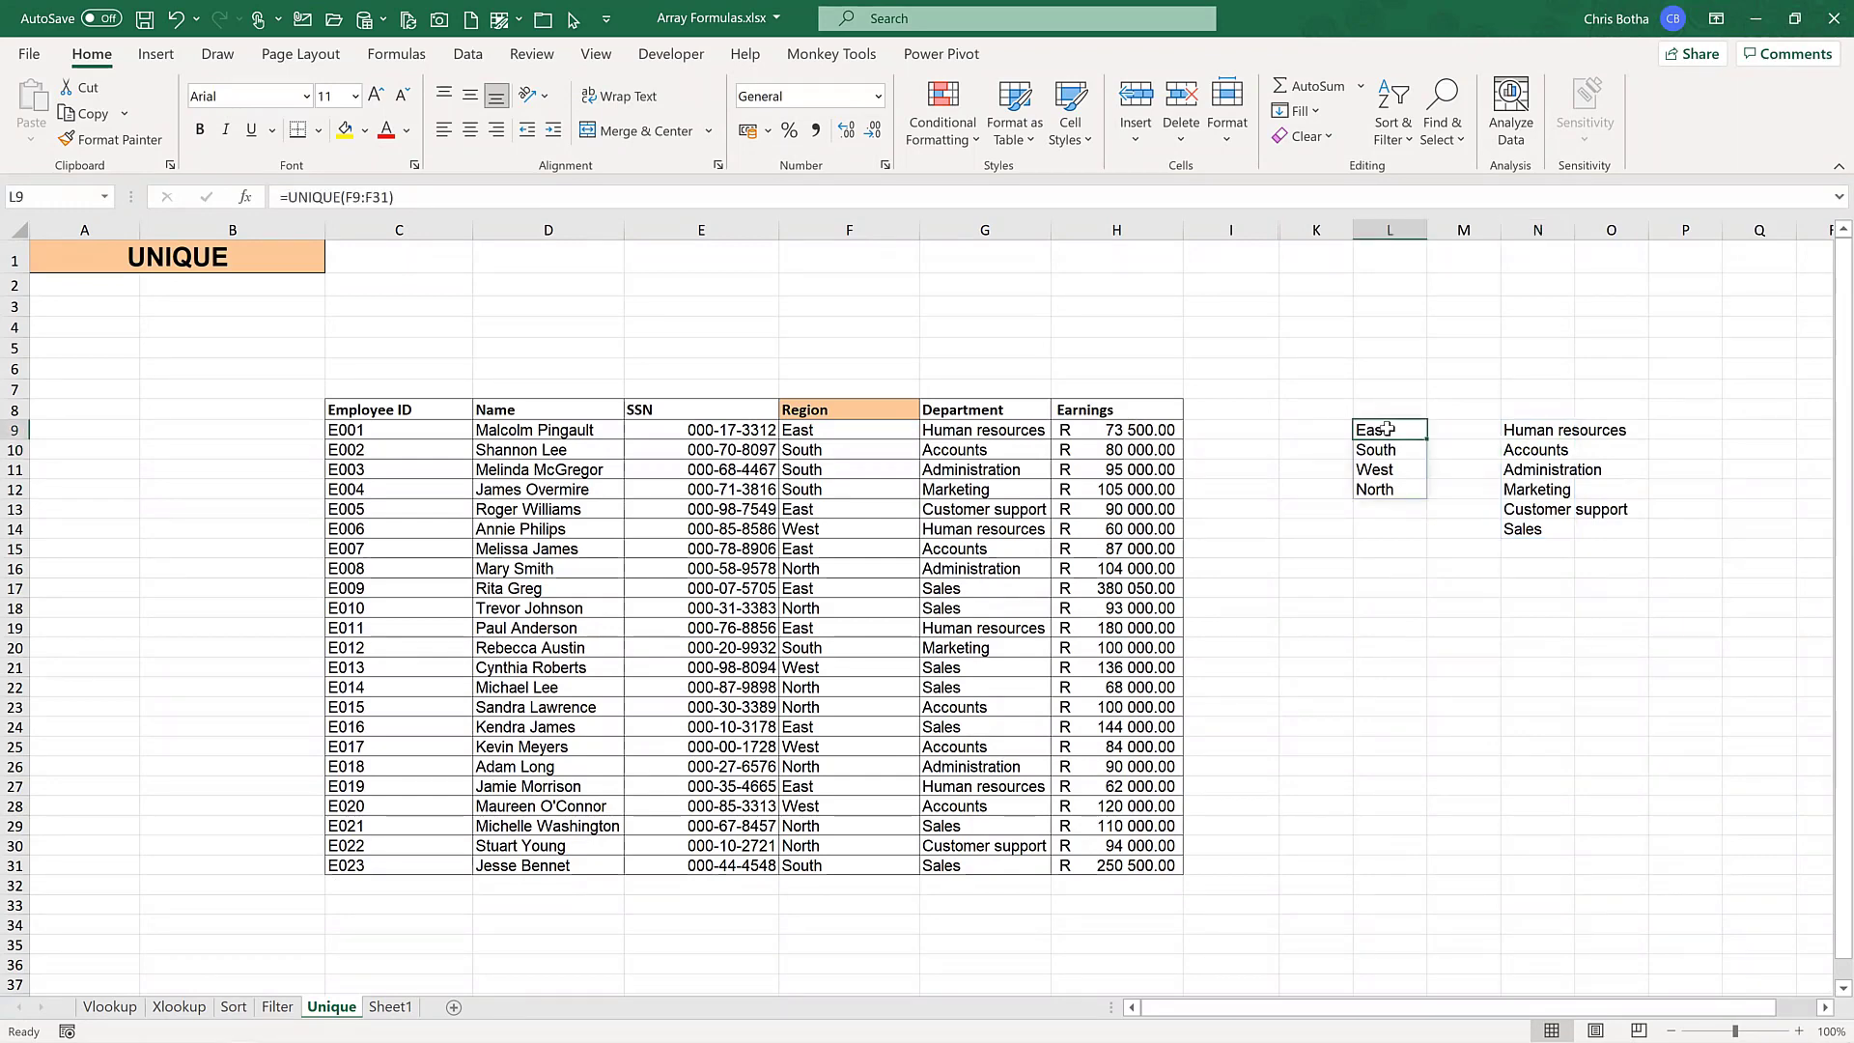
pyautogui.click(287, 197)
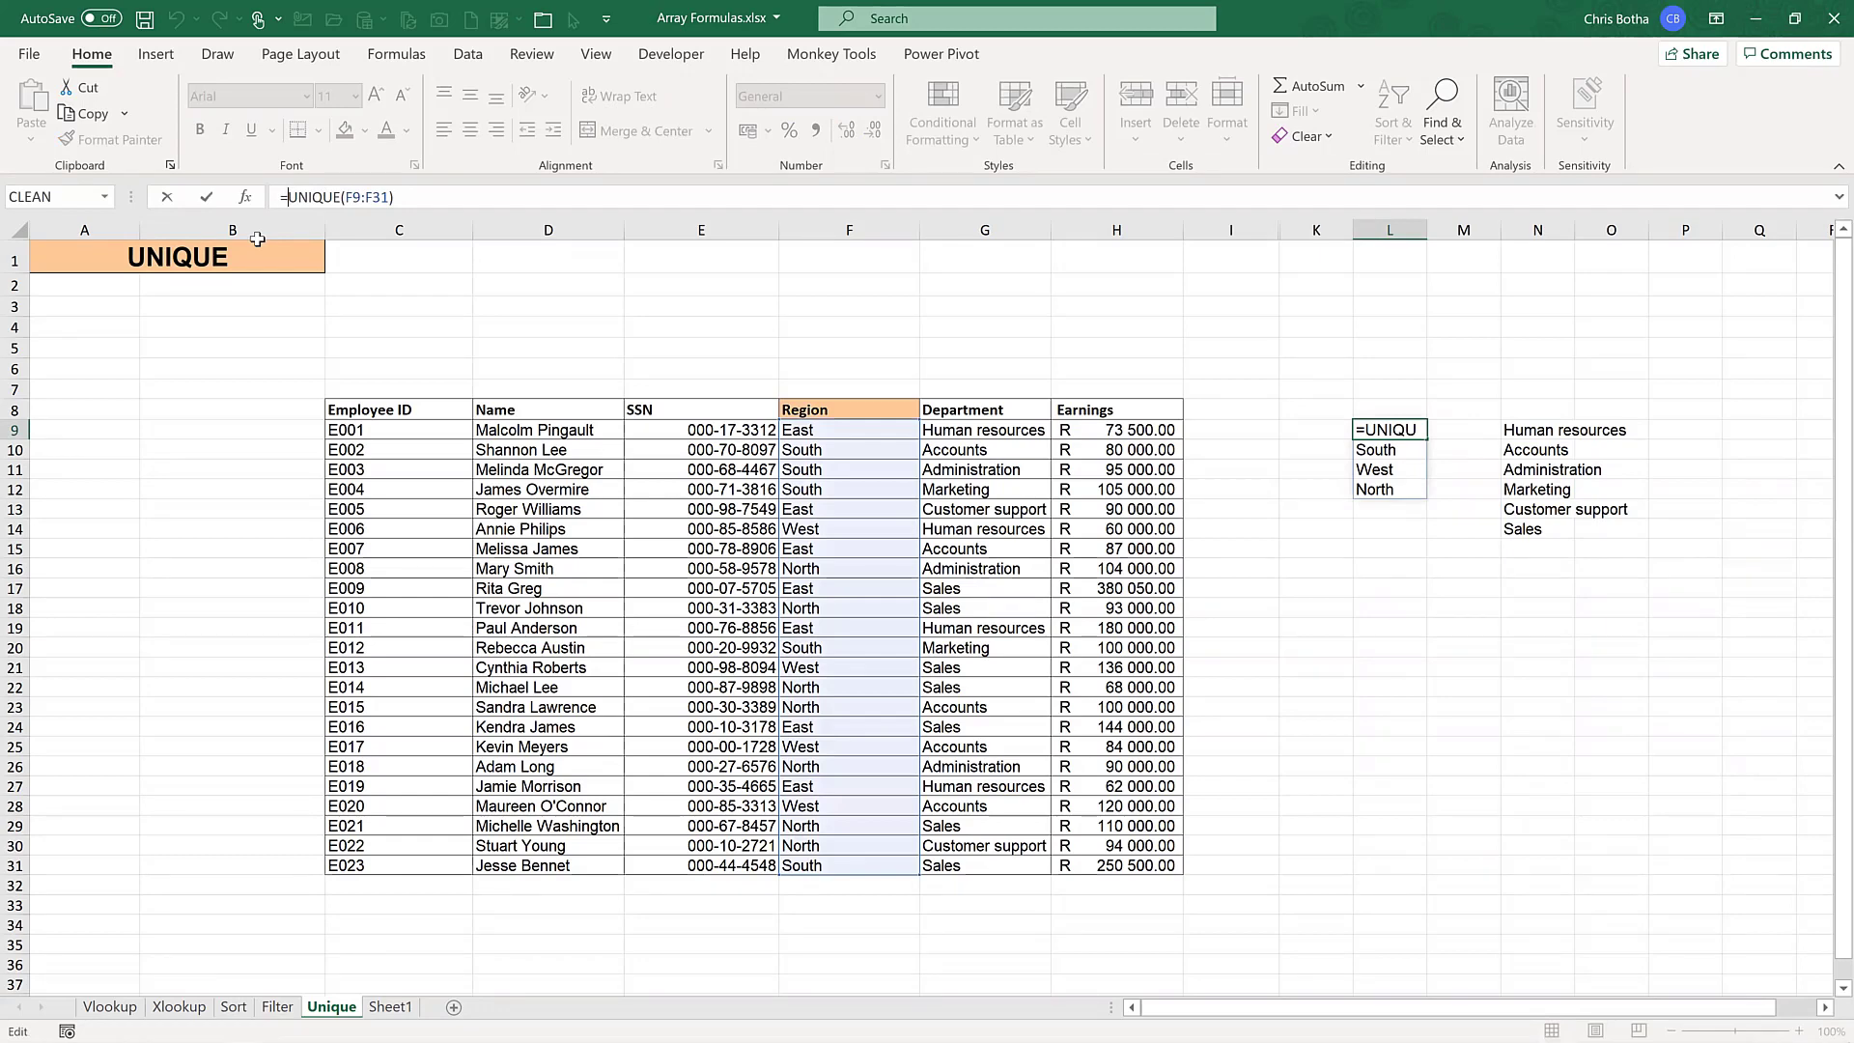
pyautogui.write('sort(')
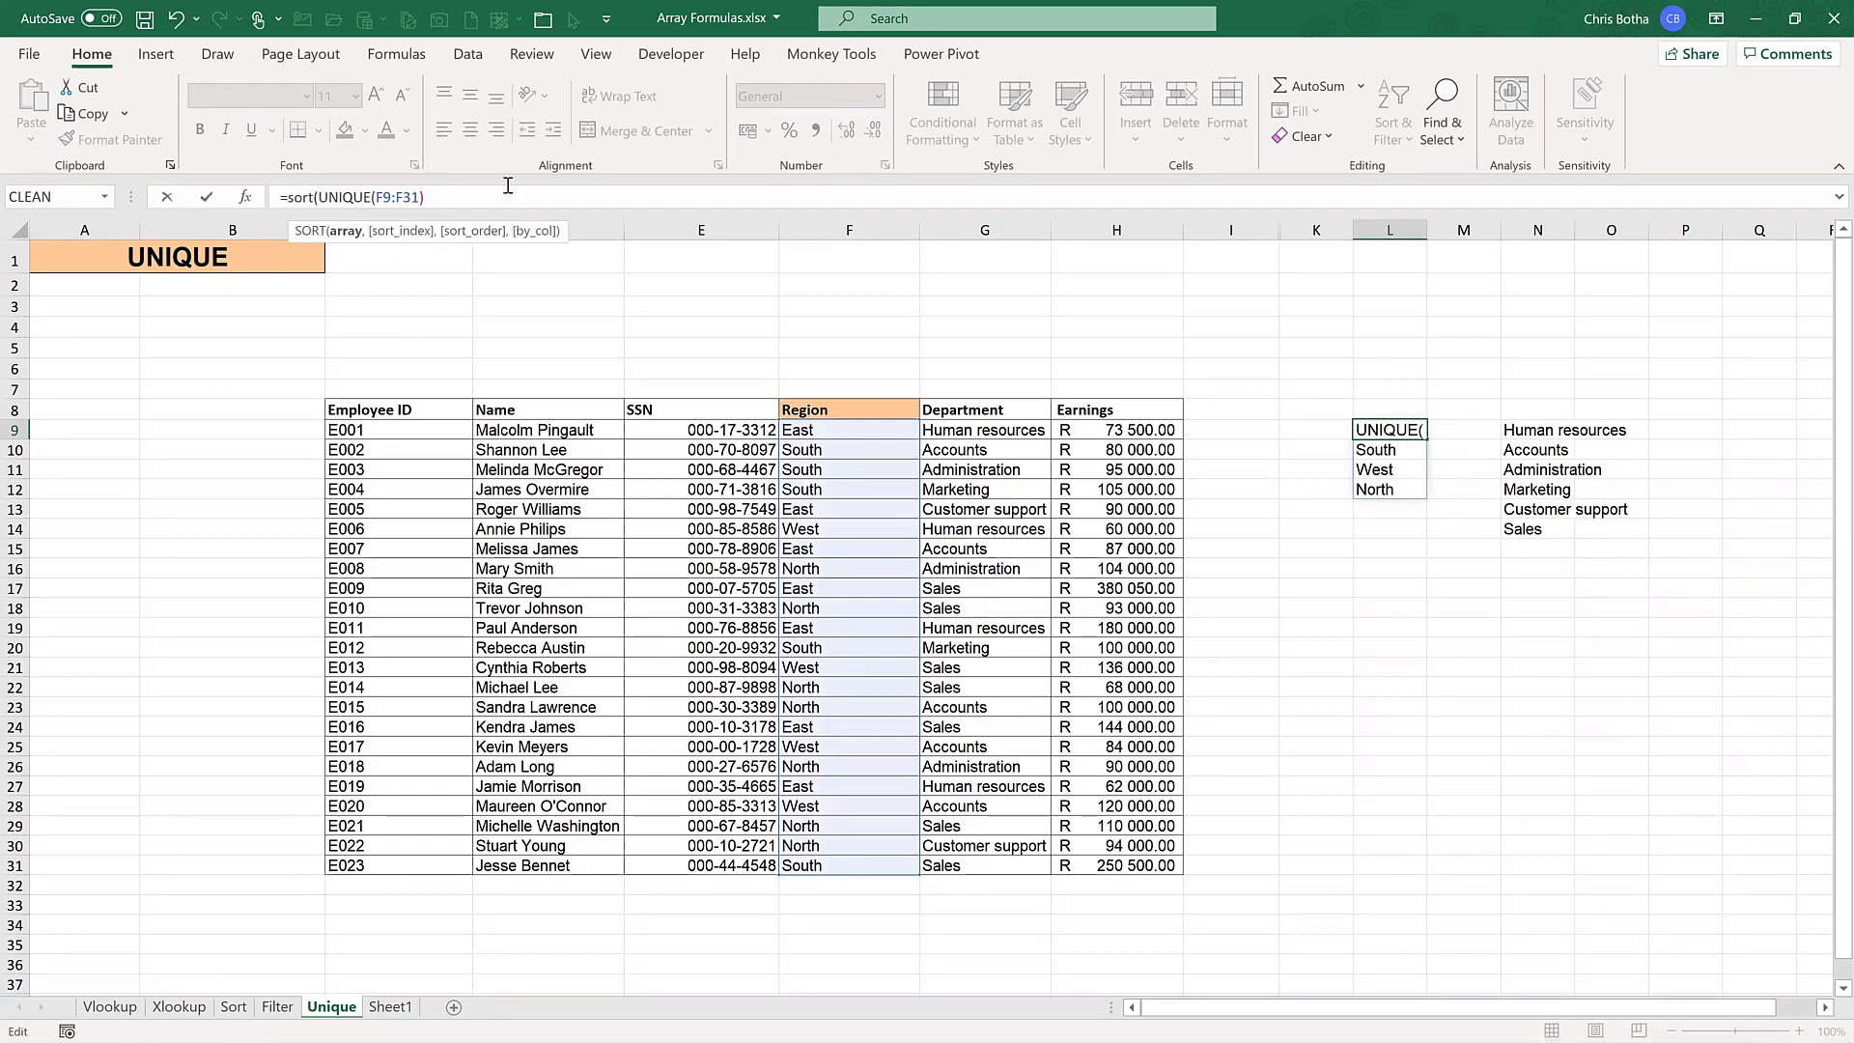
pyautogui.press('End')
pyautogui.write(')')
pyautogui.press('Return')
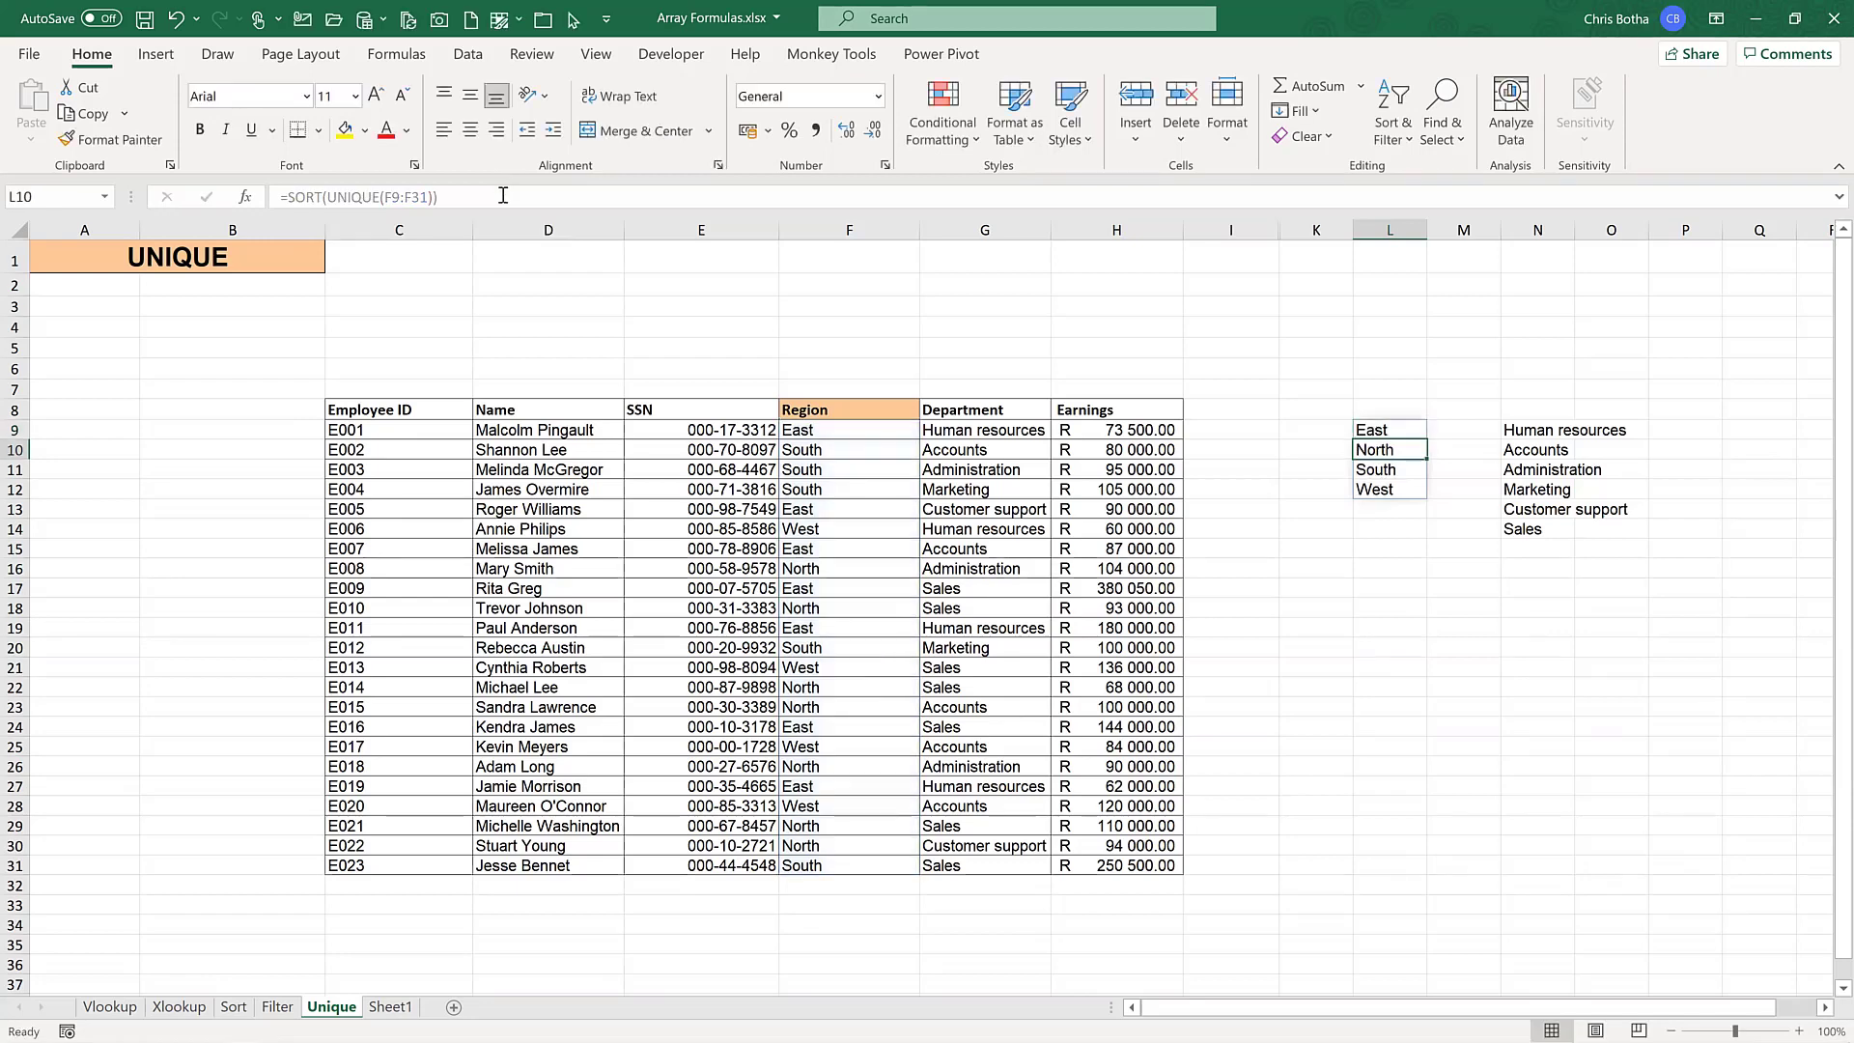
# - Wrap the department formula in N9 in SORT so it reads =SORT(UNIQUE(G9:G31))
pyautogui.click(1511, 430)
pyautogui.click(286, 197)
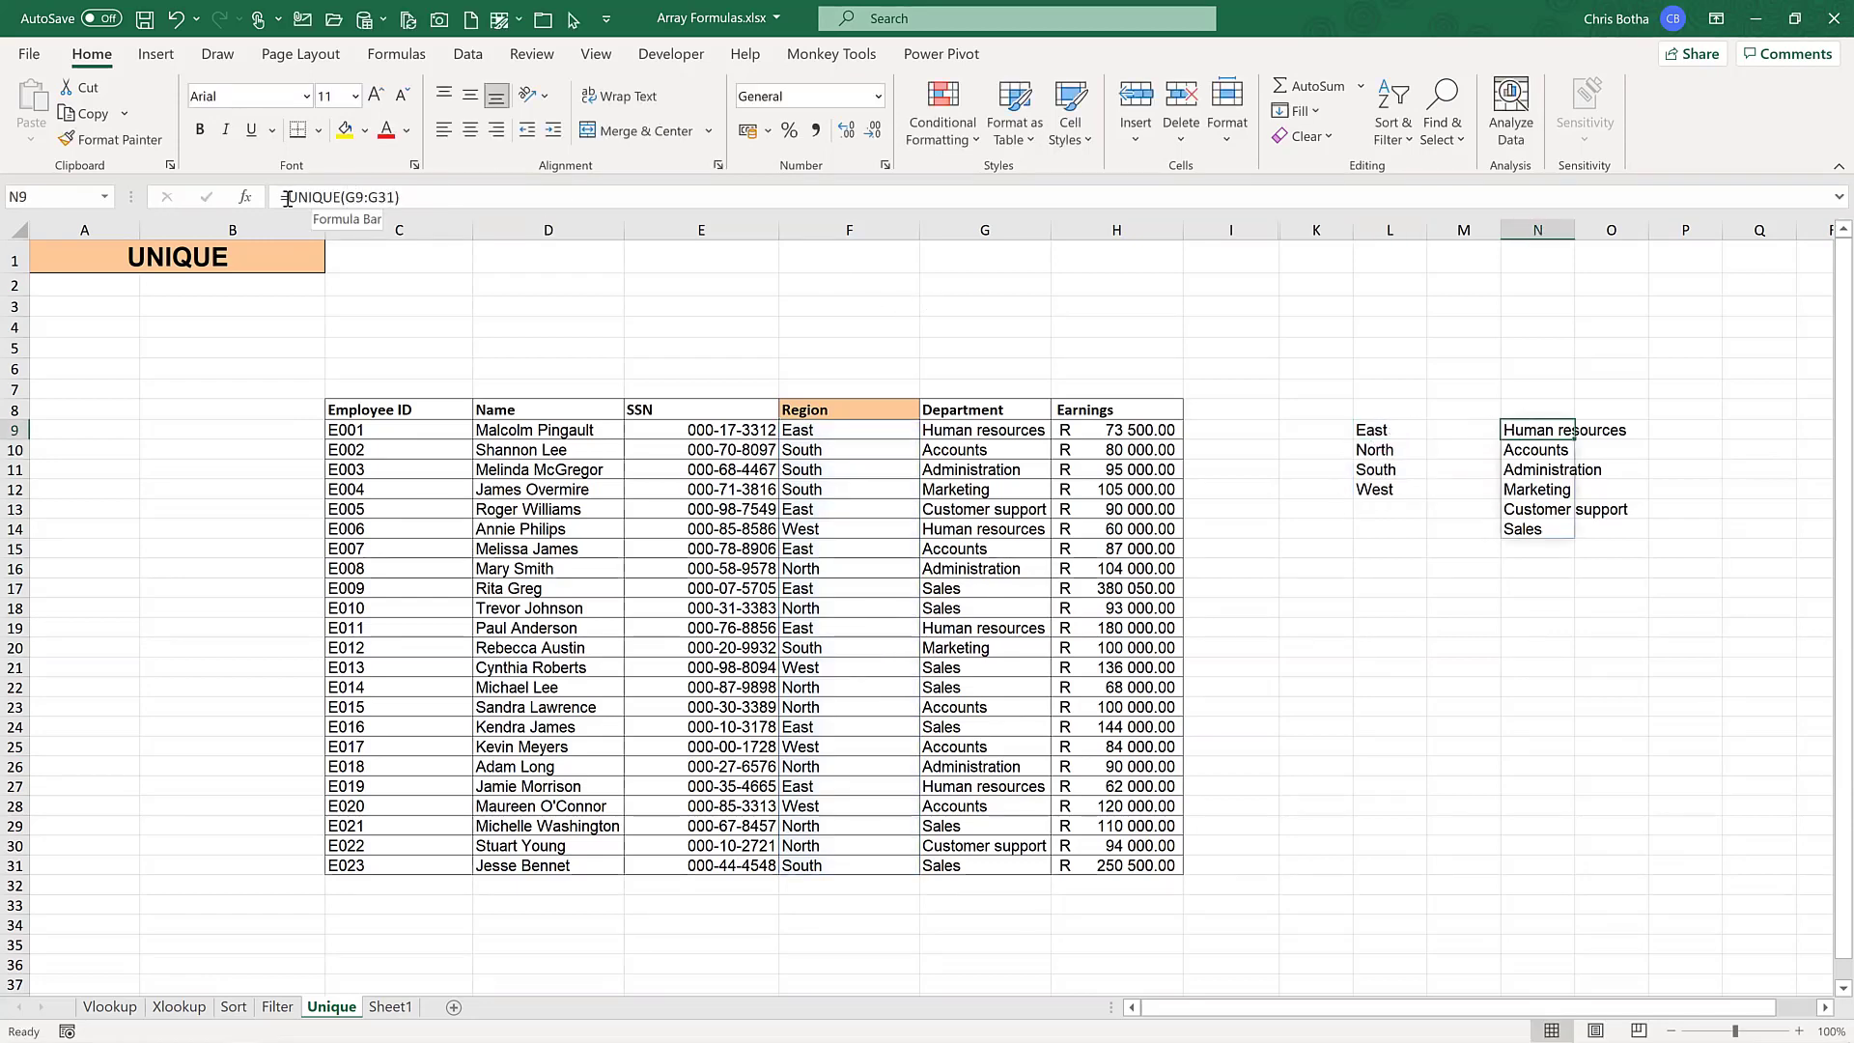
pyautogui.write('sort')
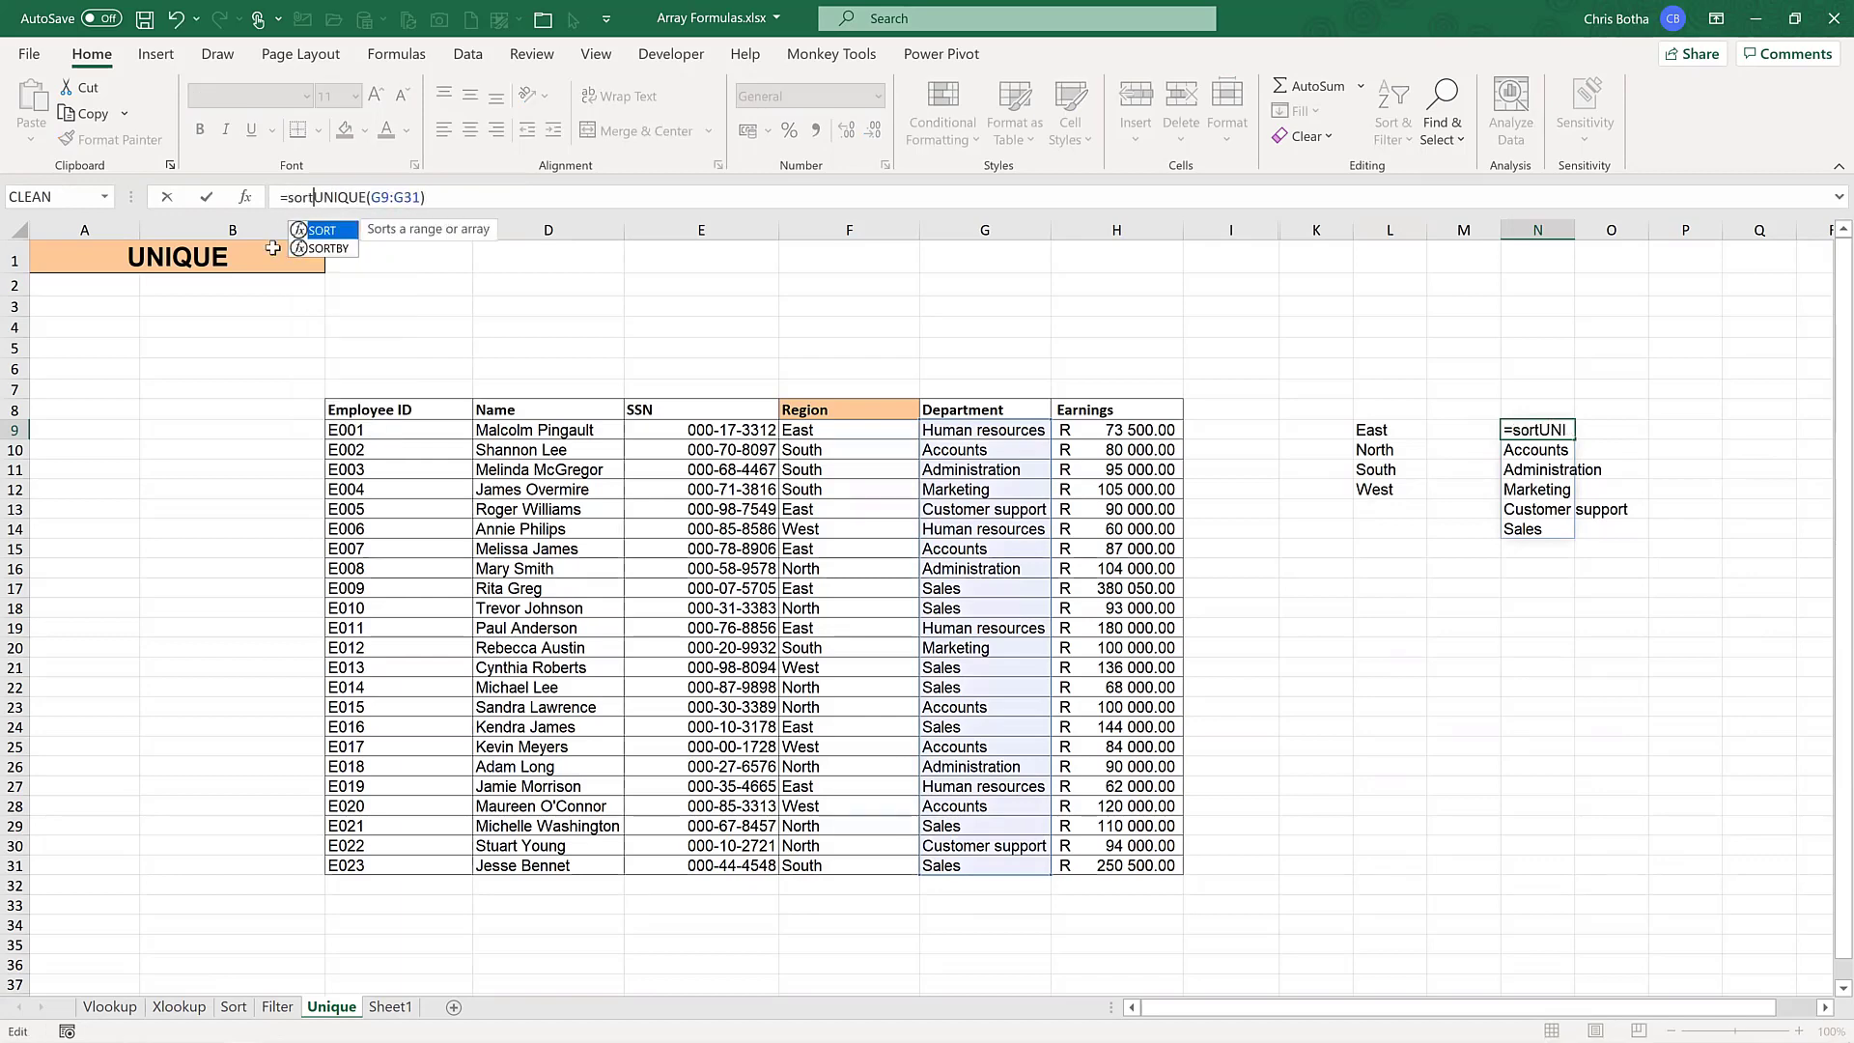
pyautogui.write('(')
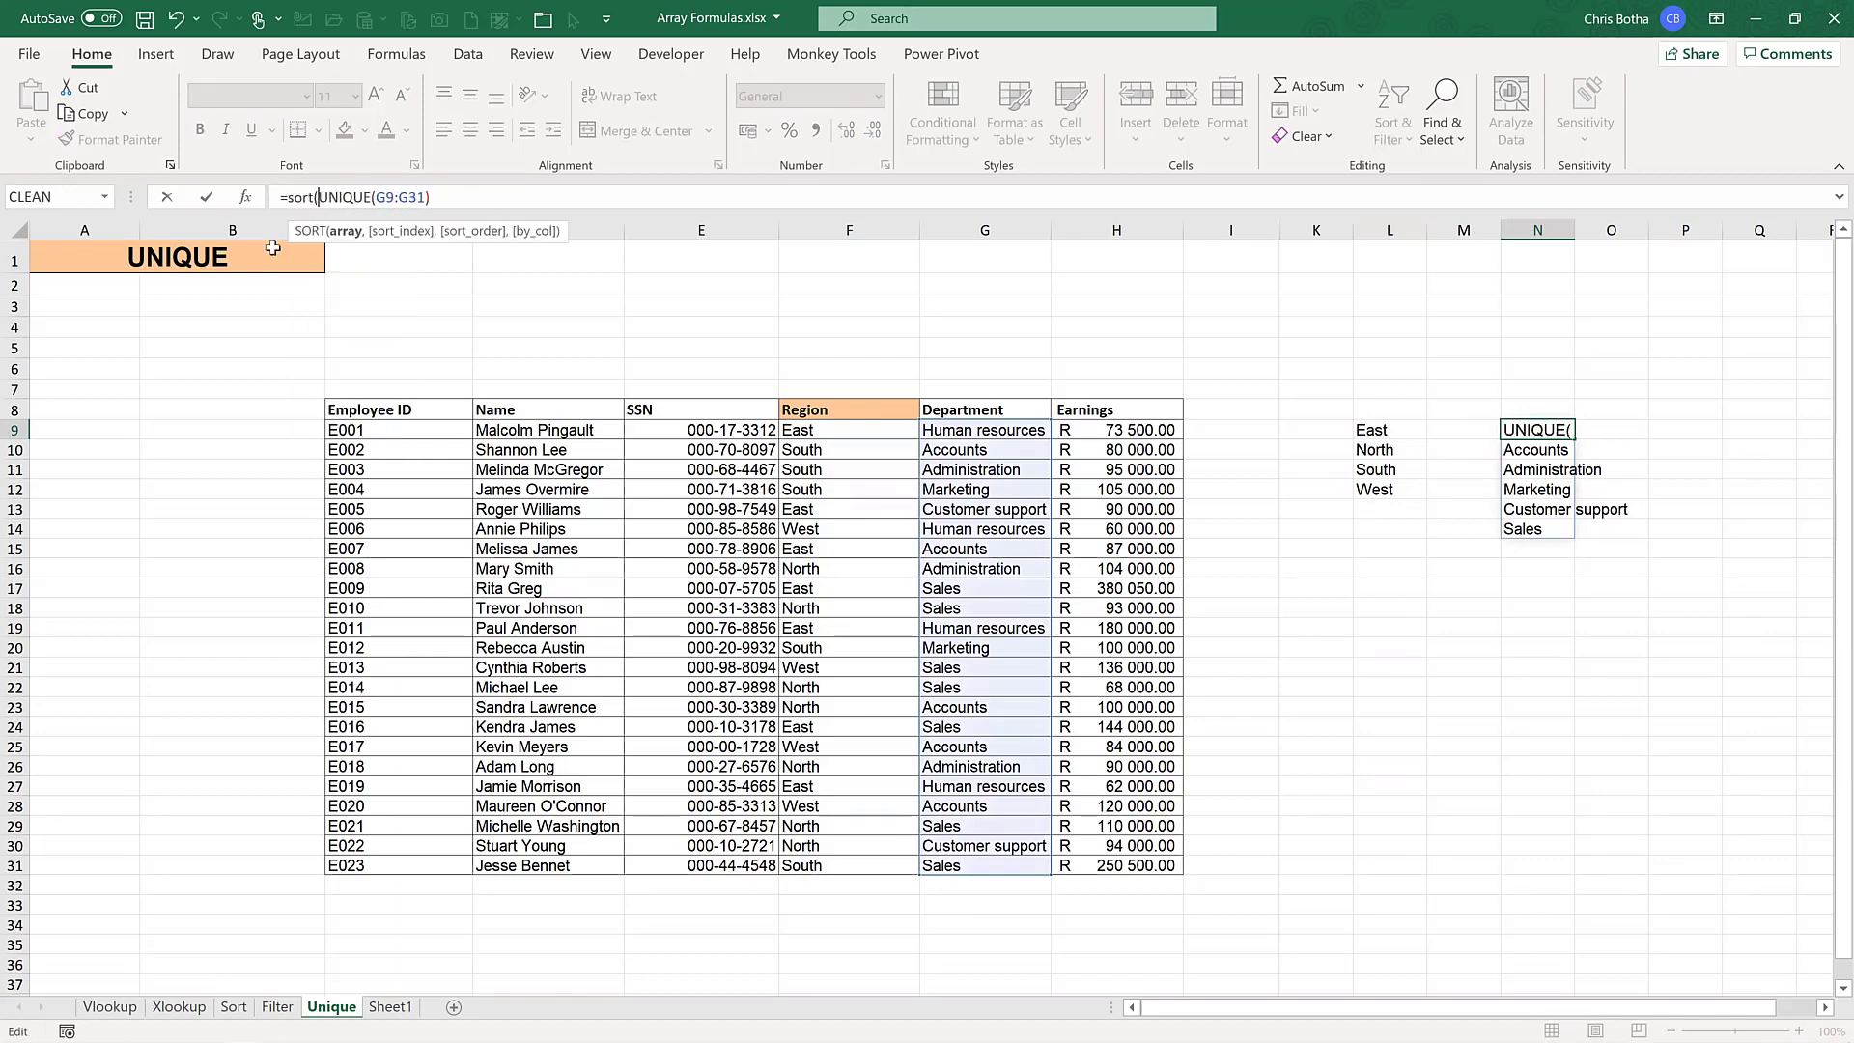
pyautogui.click(445, 195)
pyautogui.write(')')
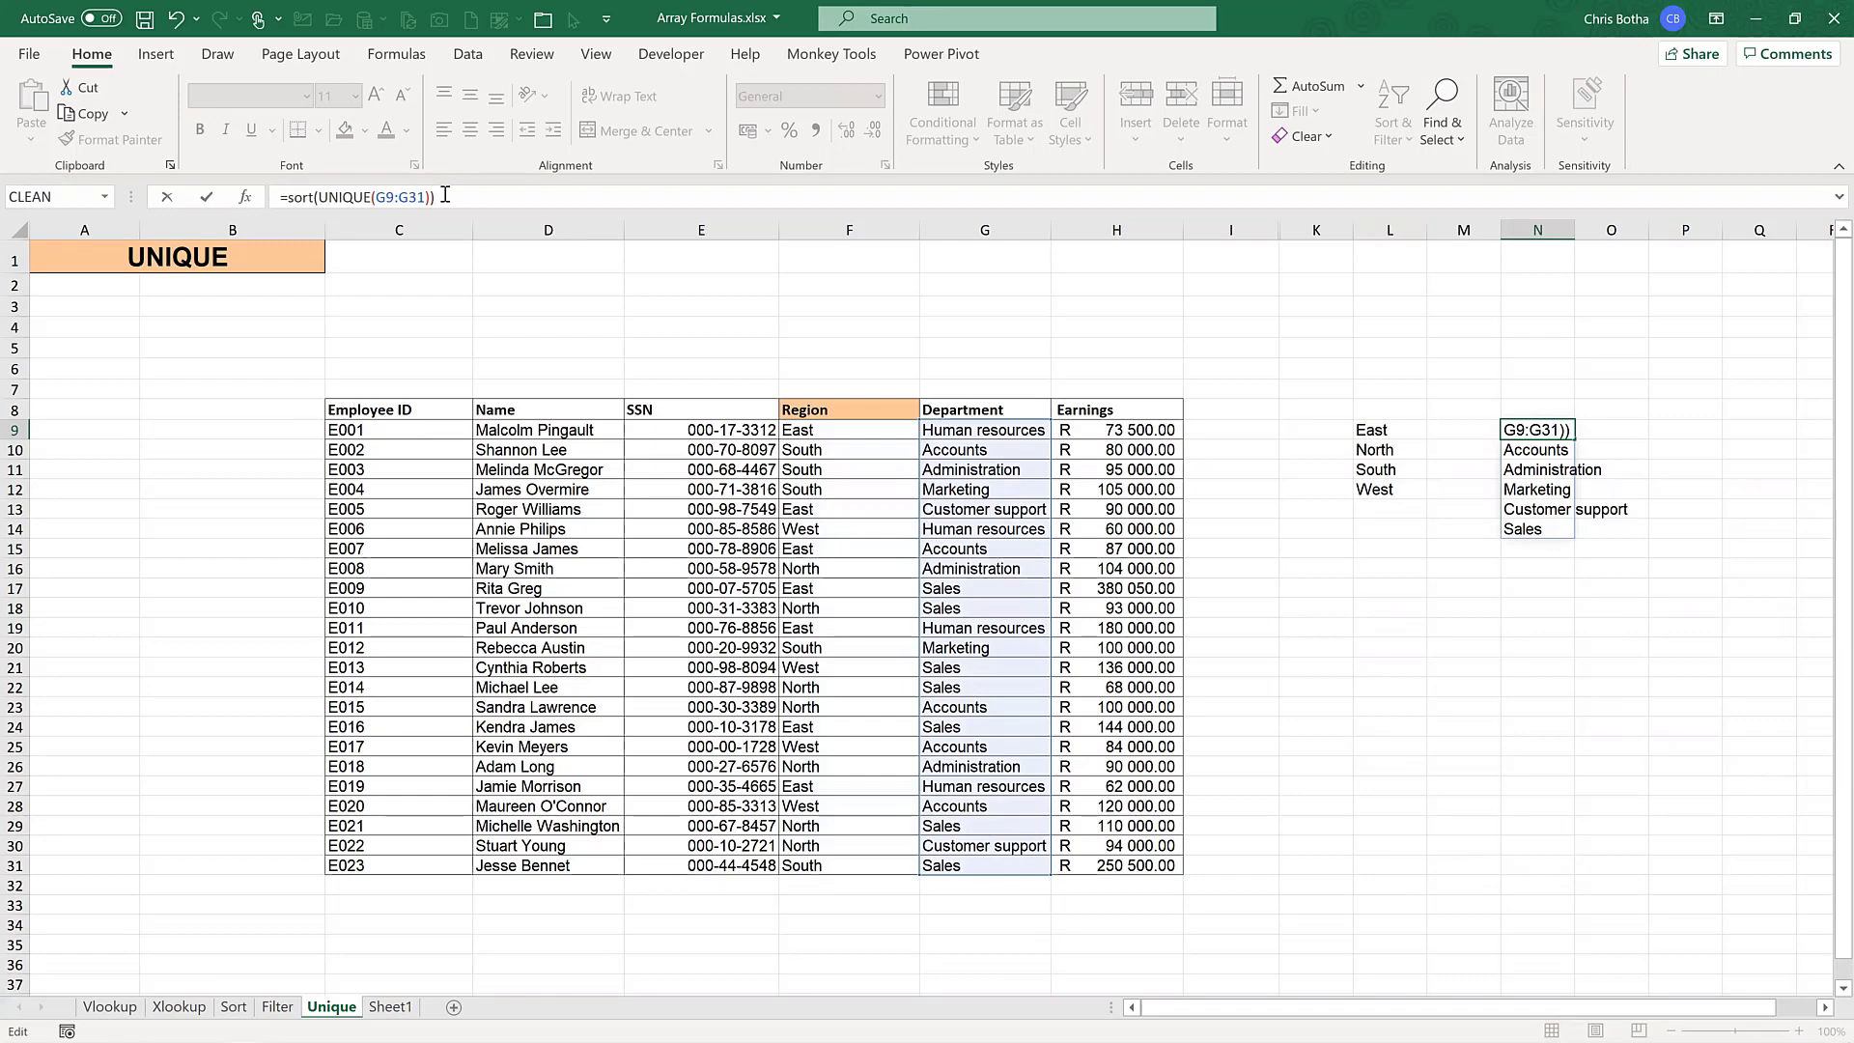
pyautogui.press('Return')
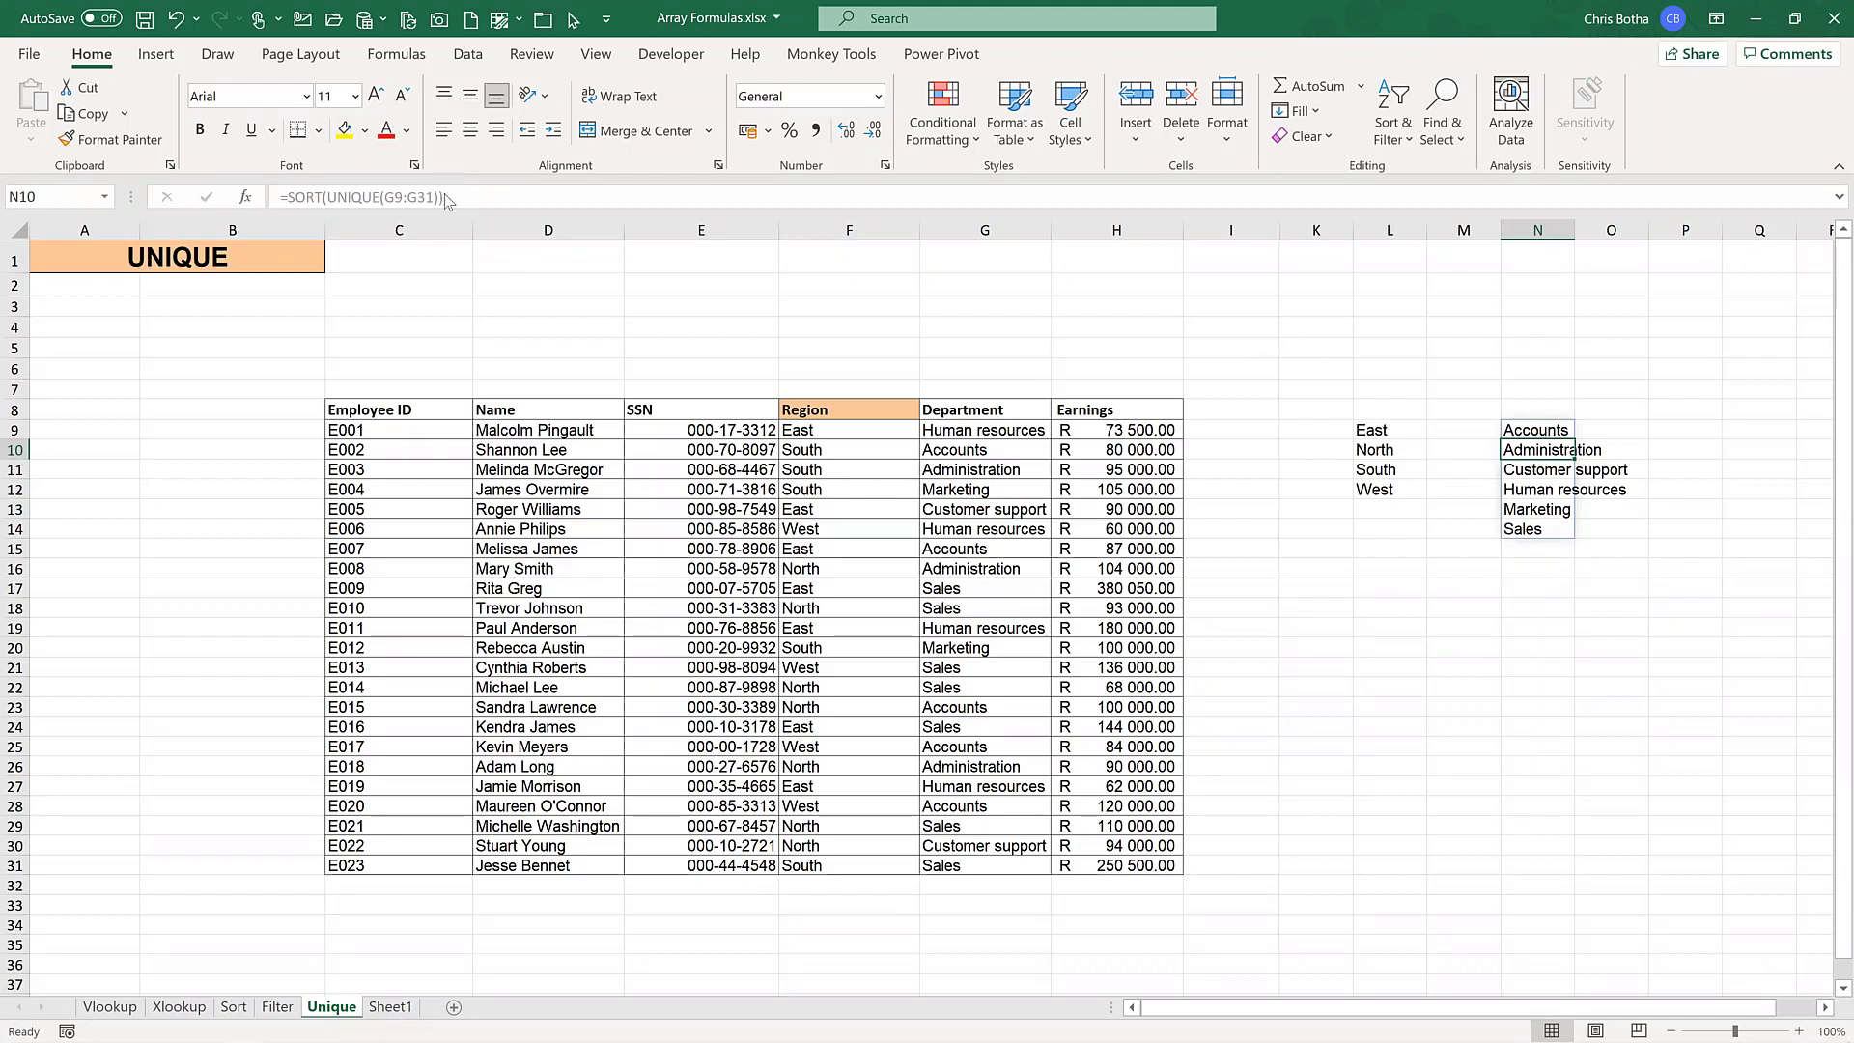
pyautogui.click(1274, 554)
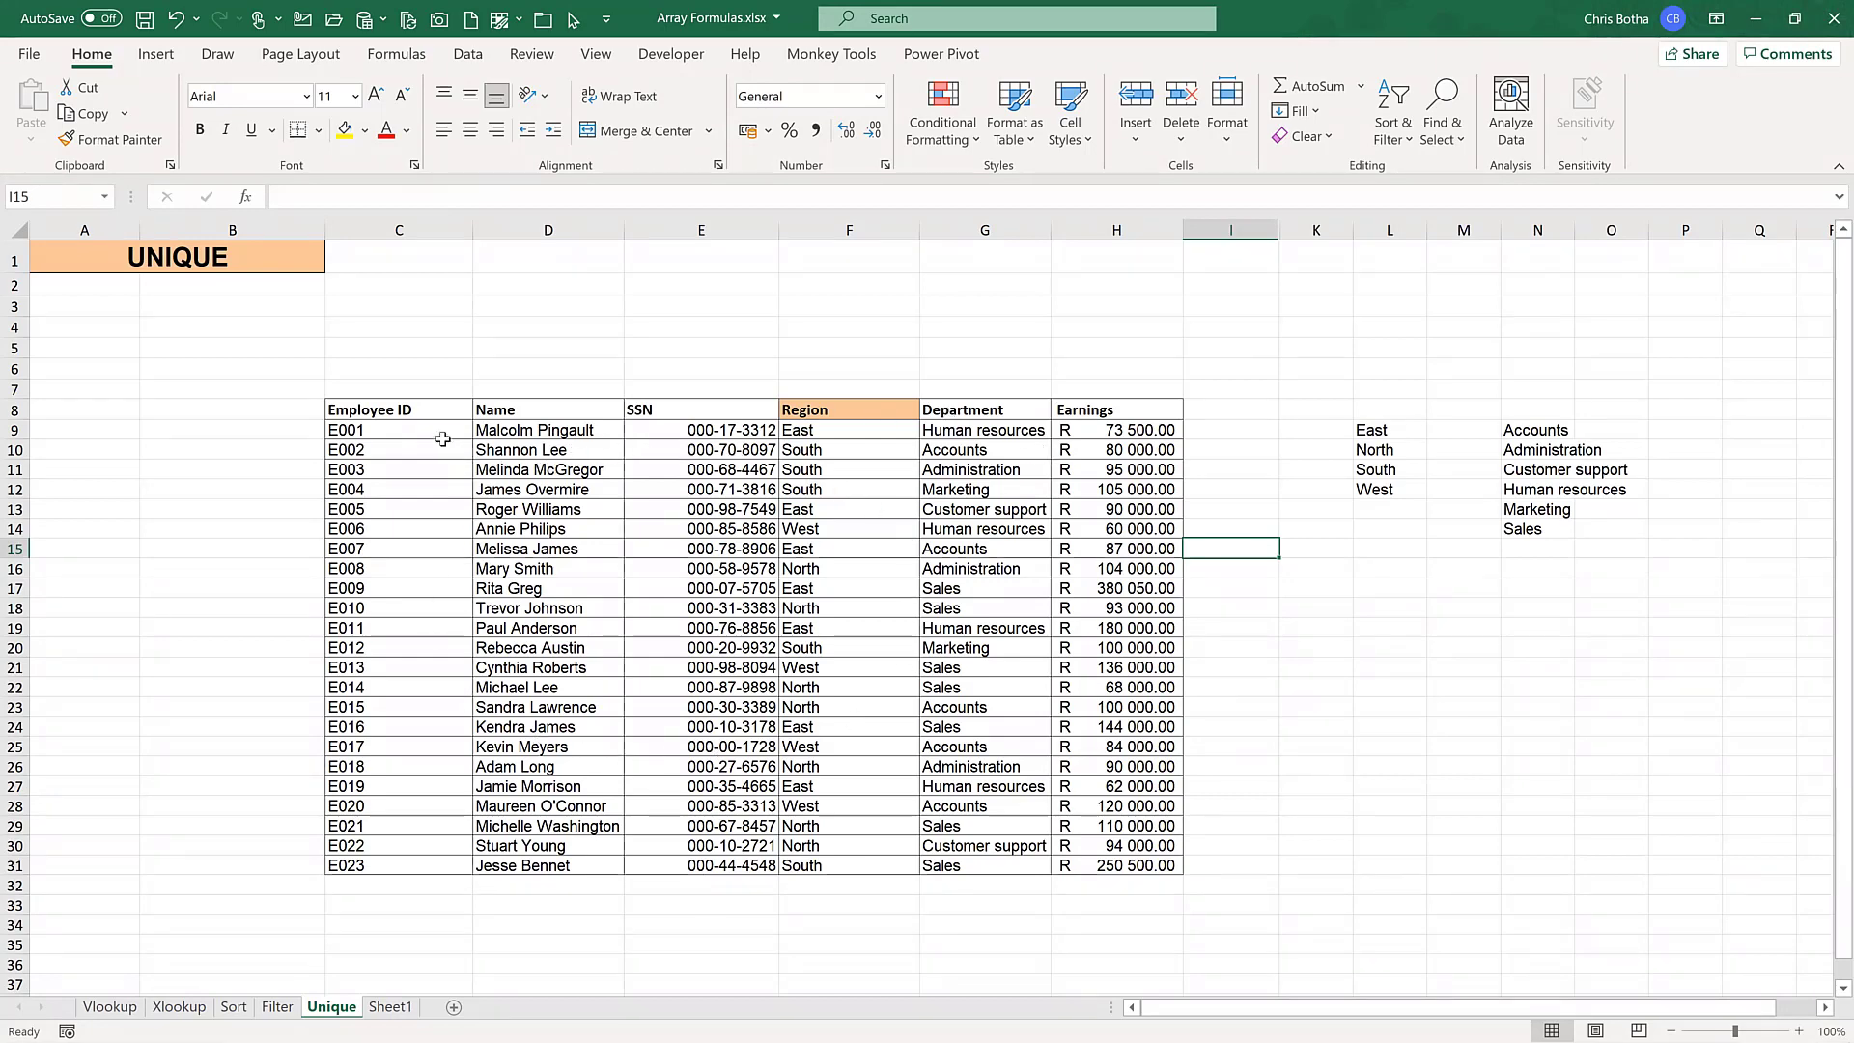
pyautogui.moveTo(435, 434)
pyautogui.mouseDown()
pyautogui.moveTo(1034, 856)
pyautogui.moveTo(1070, 862)
pyautogui.mouseUp()
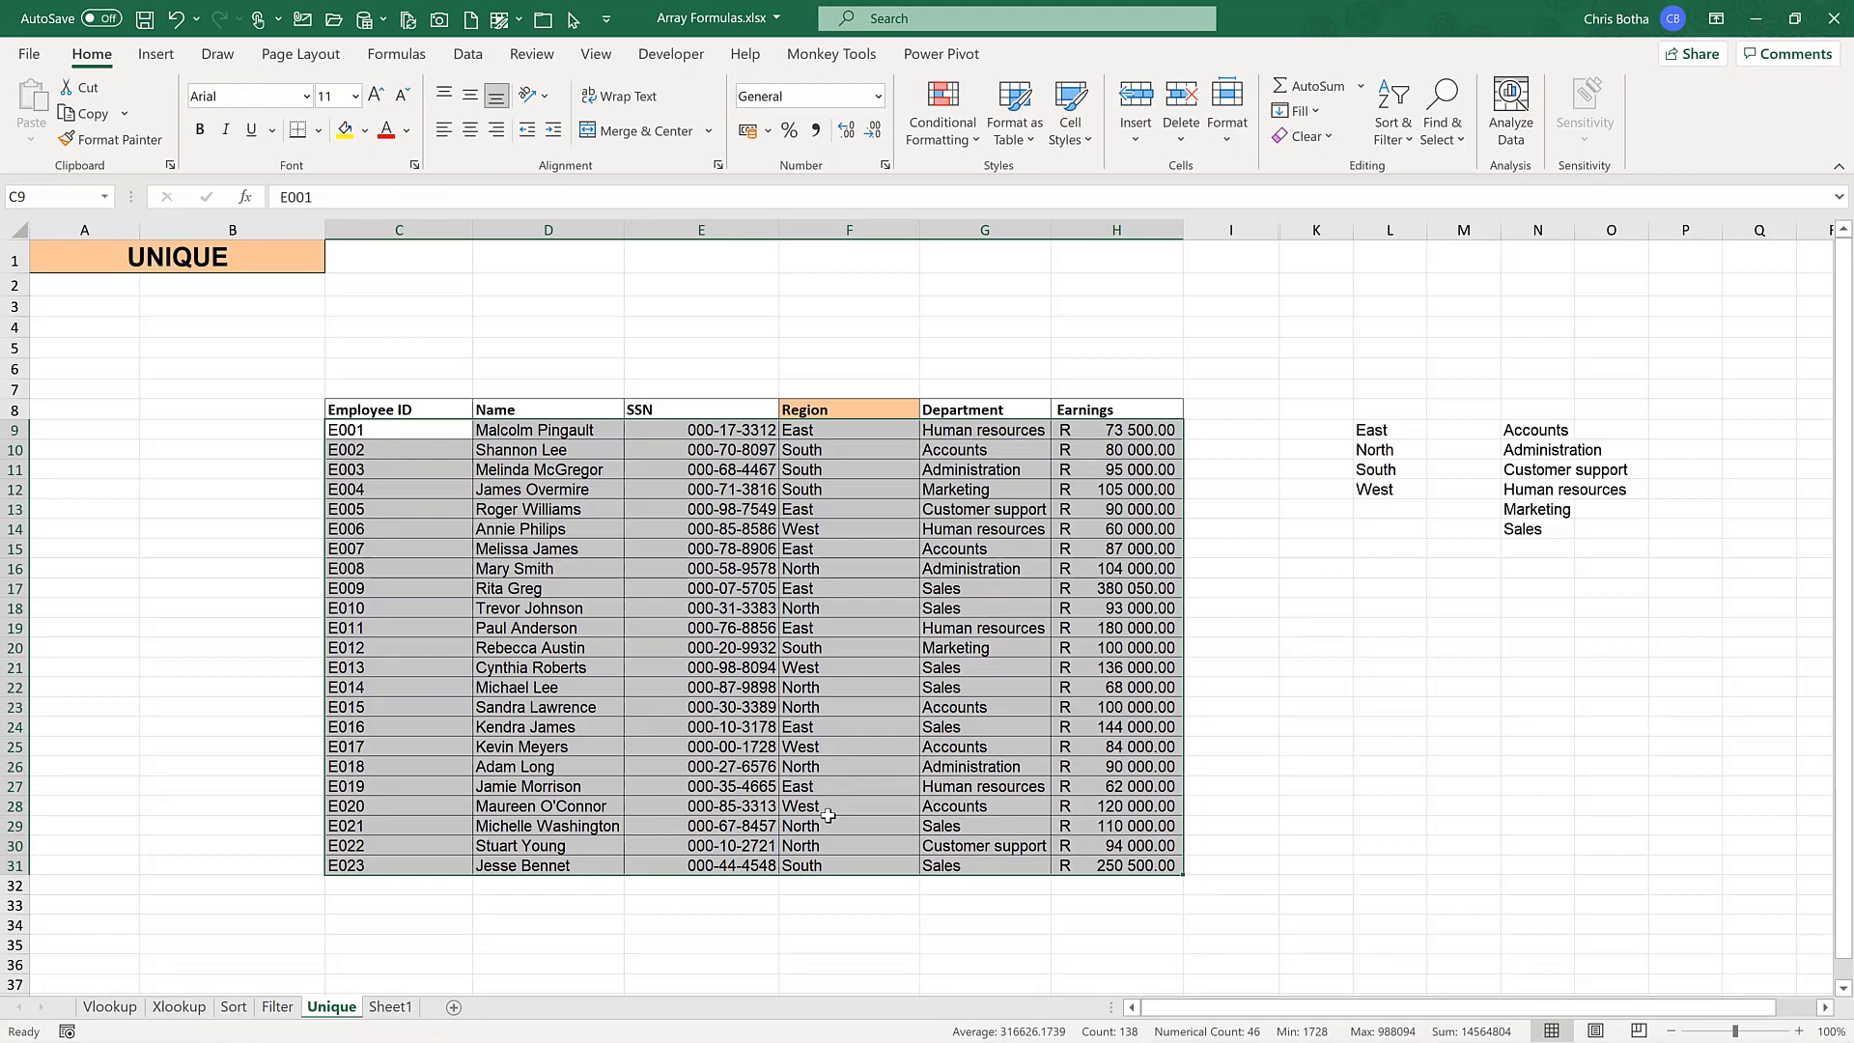
pyautogui.click(842, 430)
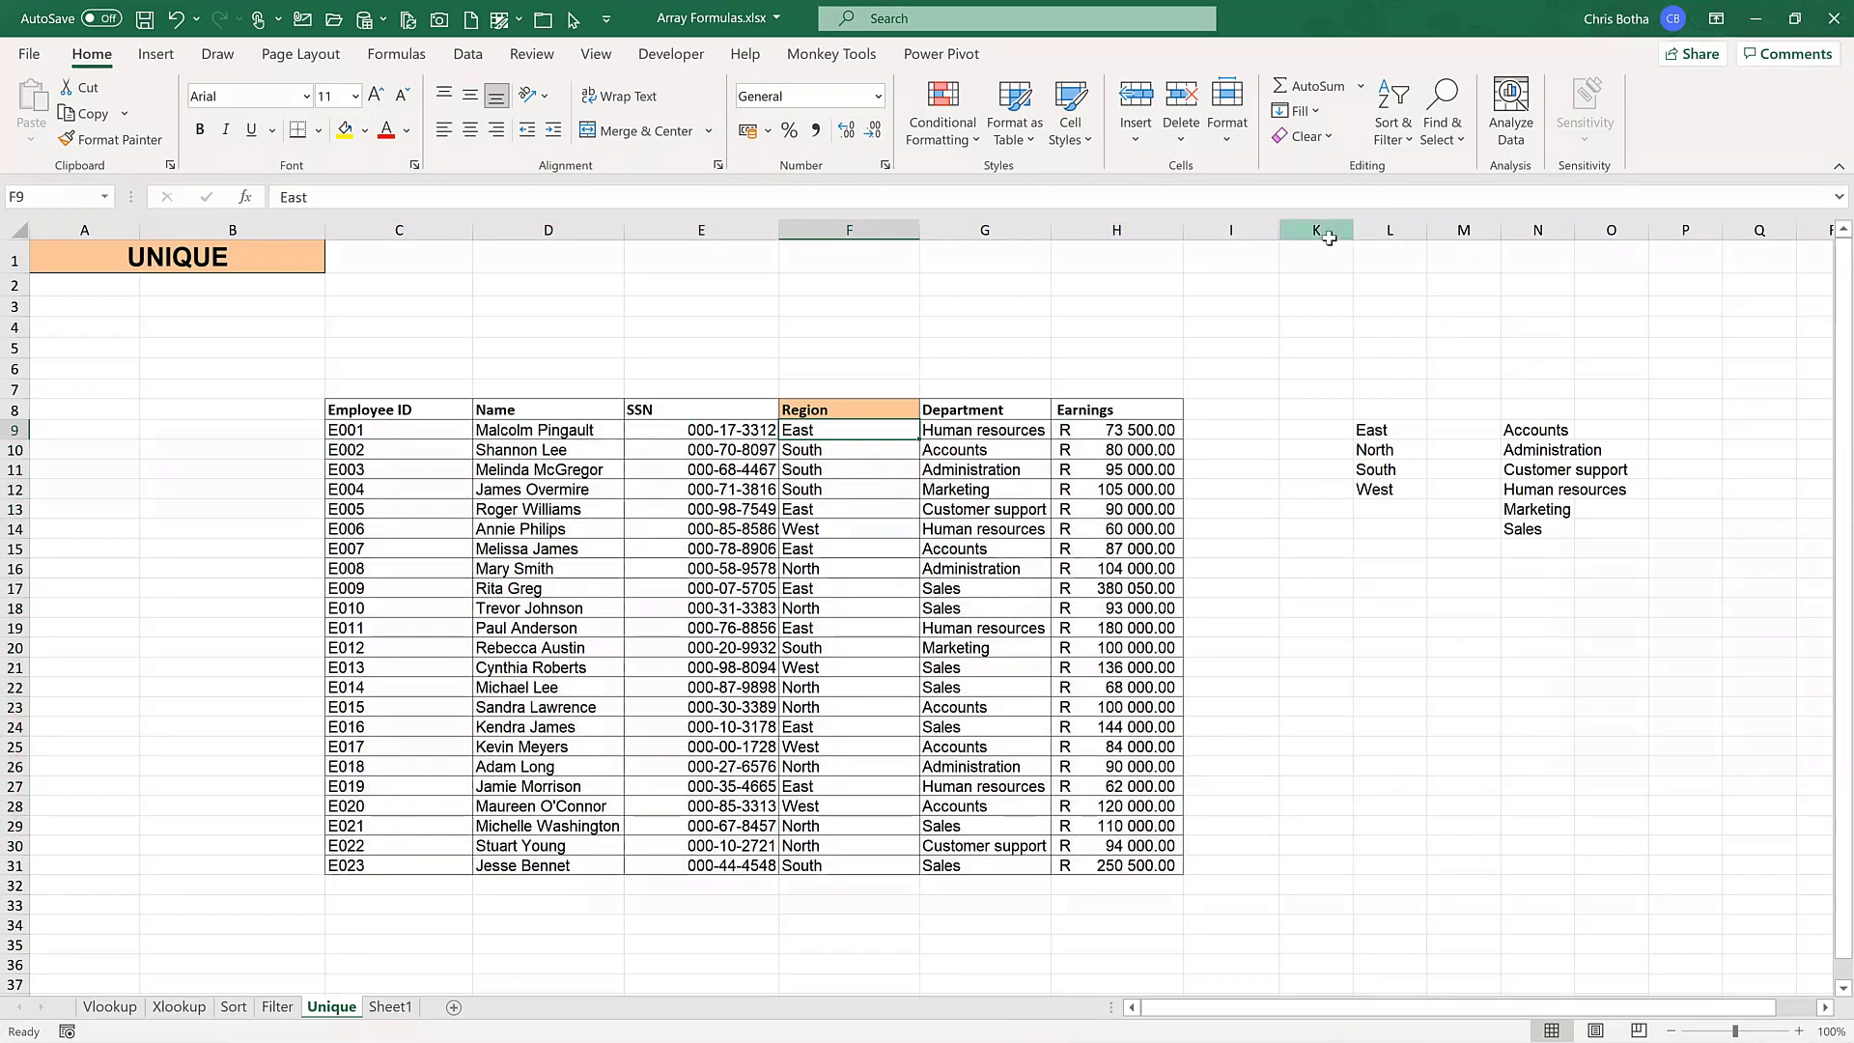
# - Hide columns K to N containing the unique lists and select the empty cell P7
pyautogui.moveTo(1329, 238); pyautogui.dragTo(1537, 236)
pyautogui.rightClick(1537, 236)
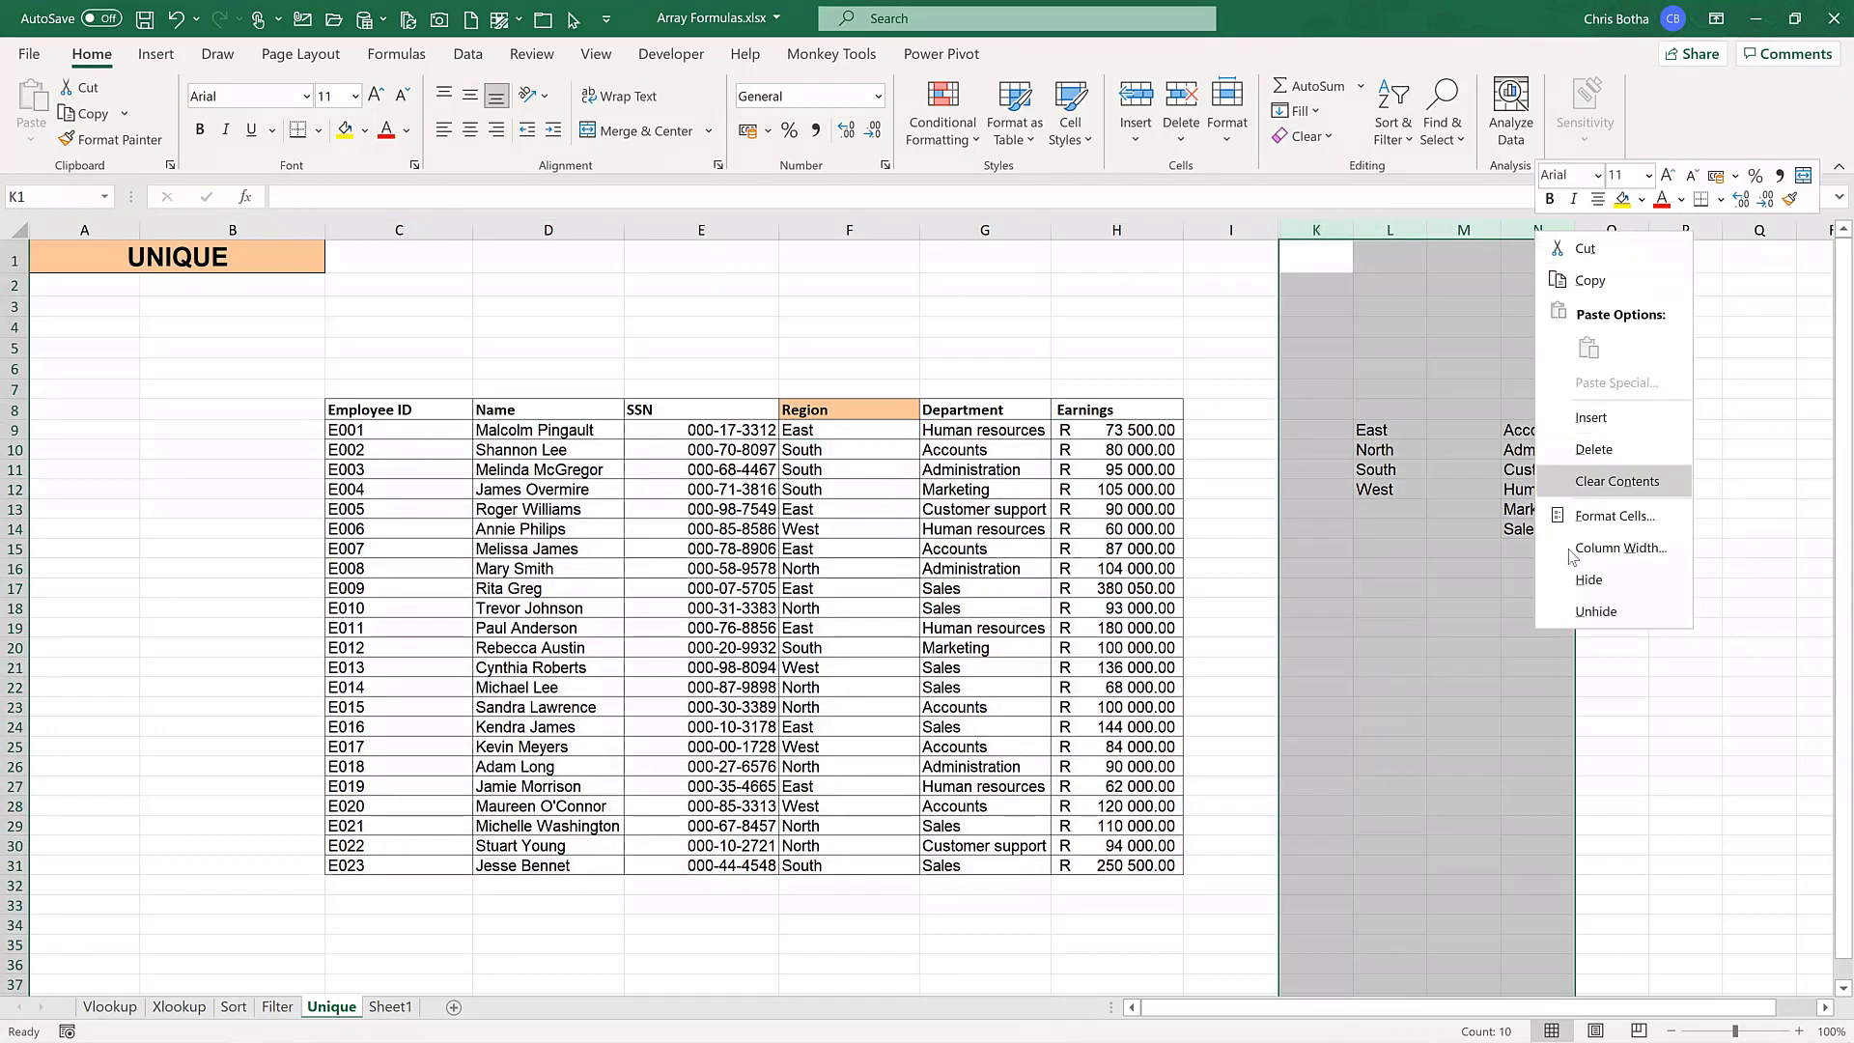
pyautogui.click(1589, 582)
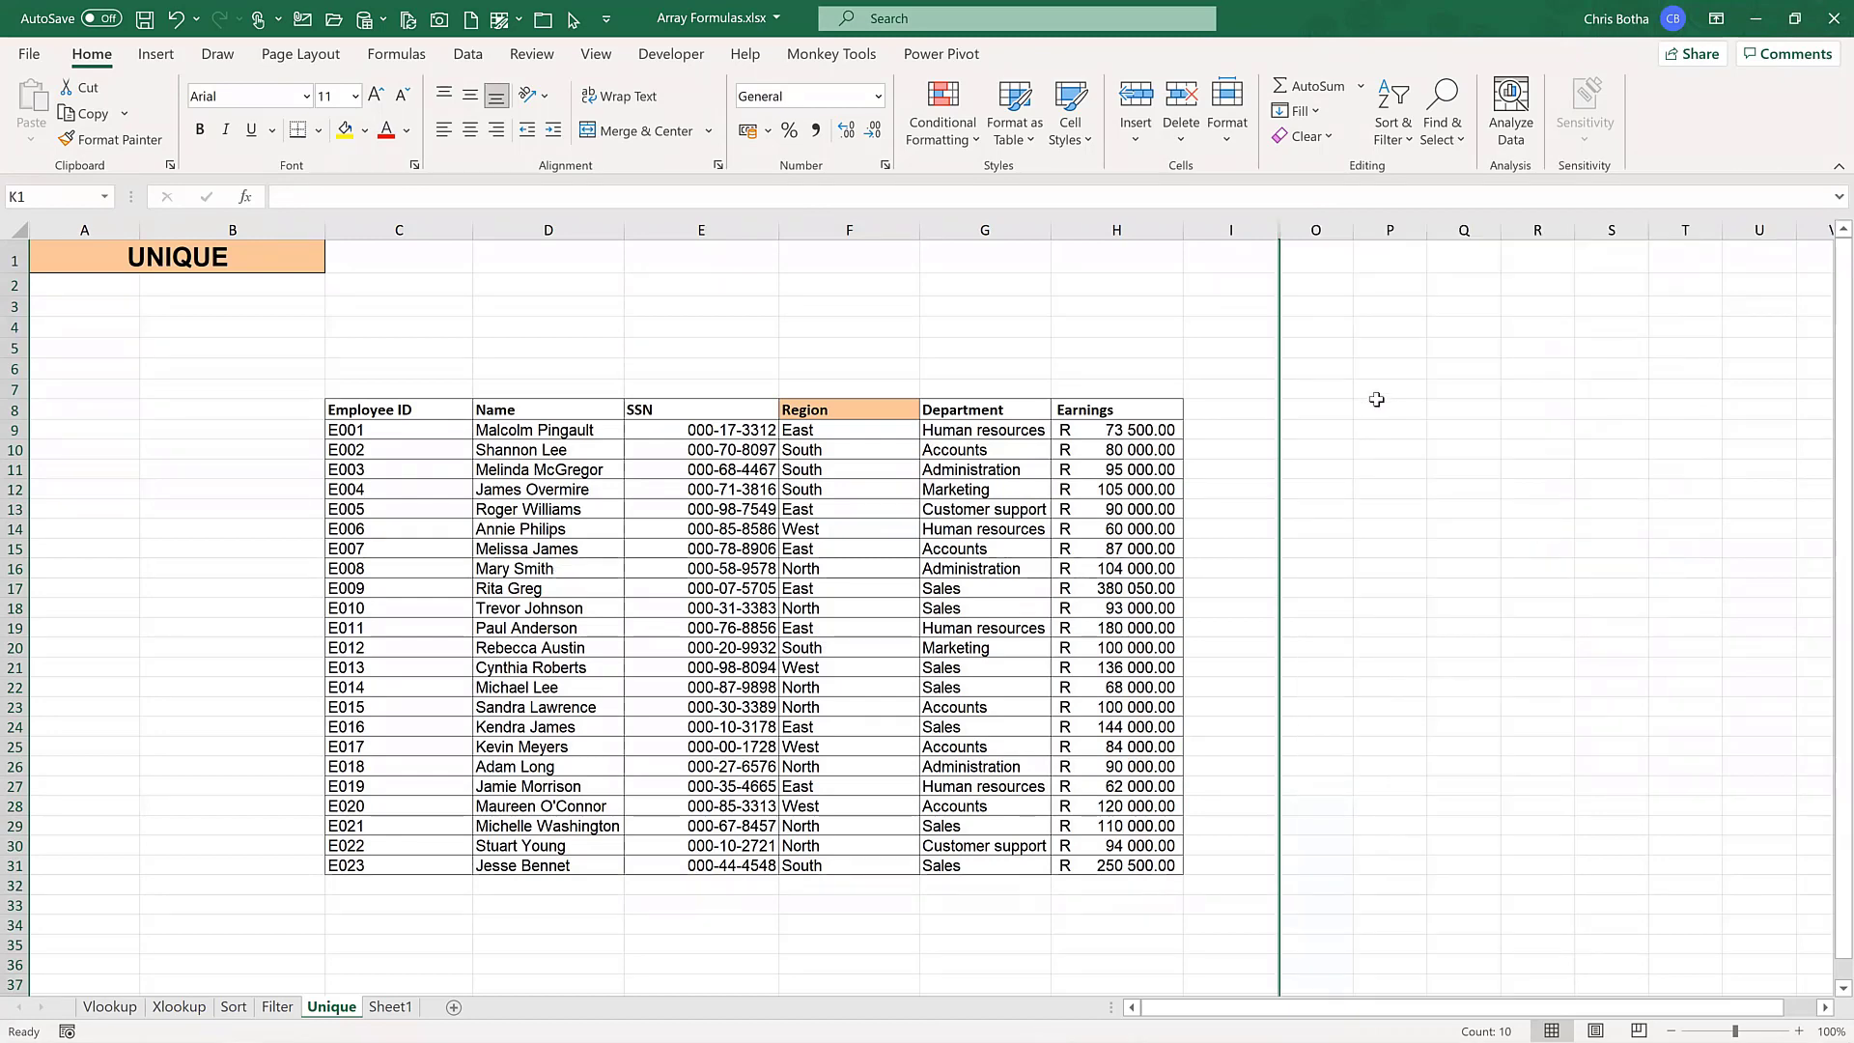
pyautogui.click(1377, 389)
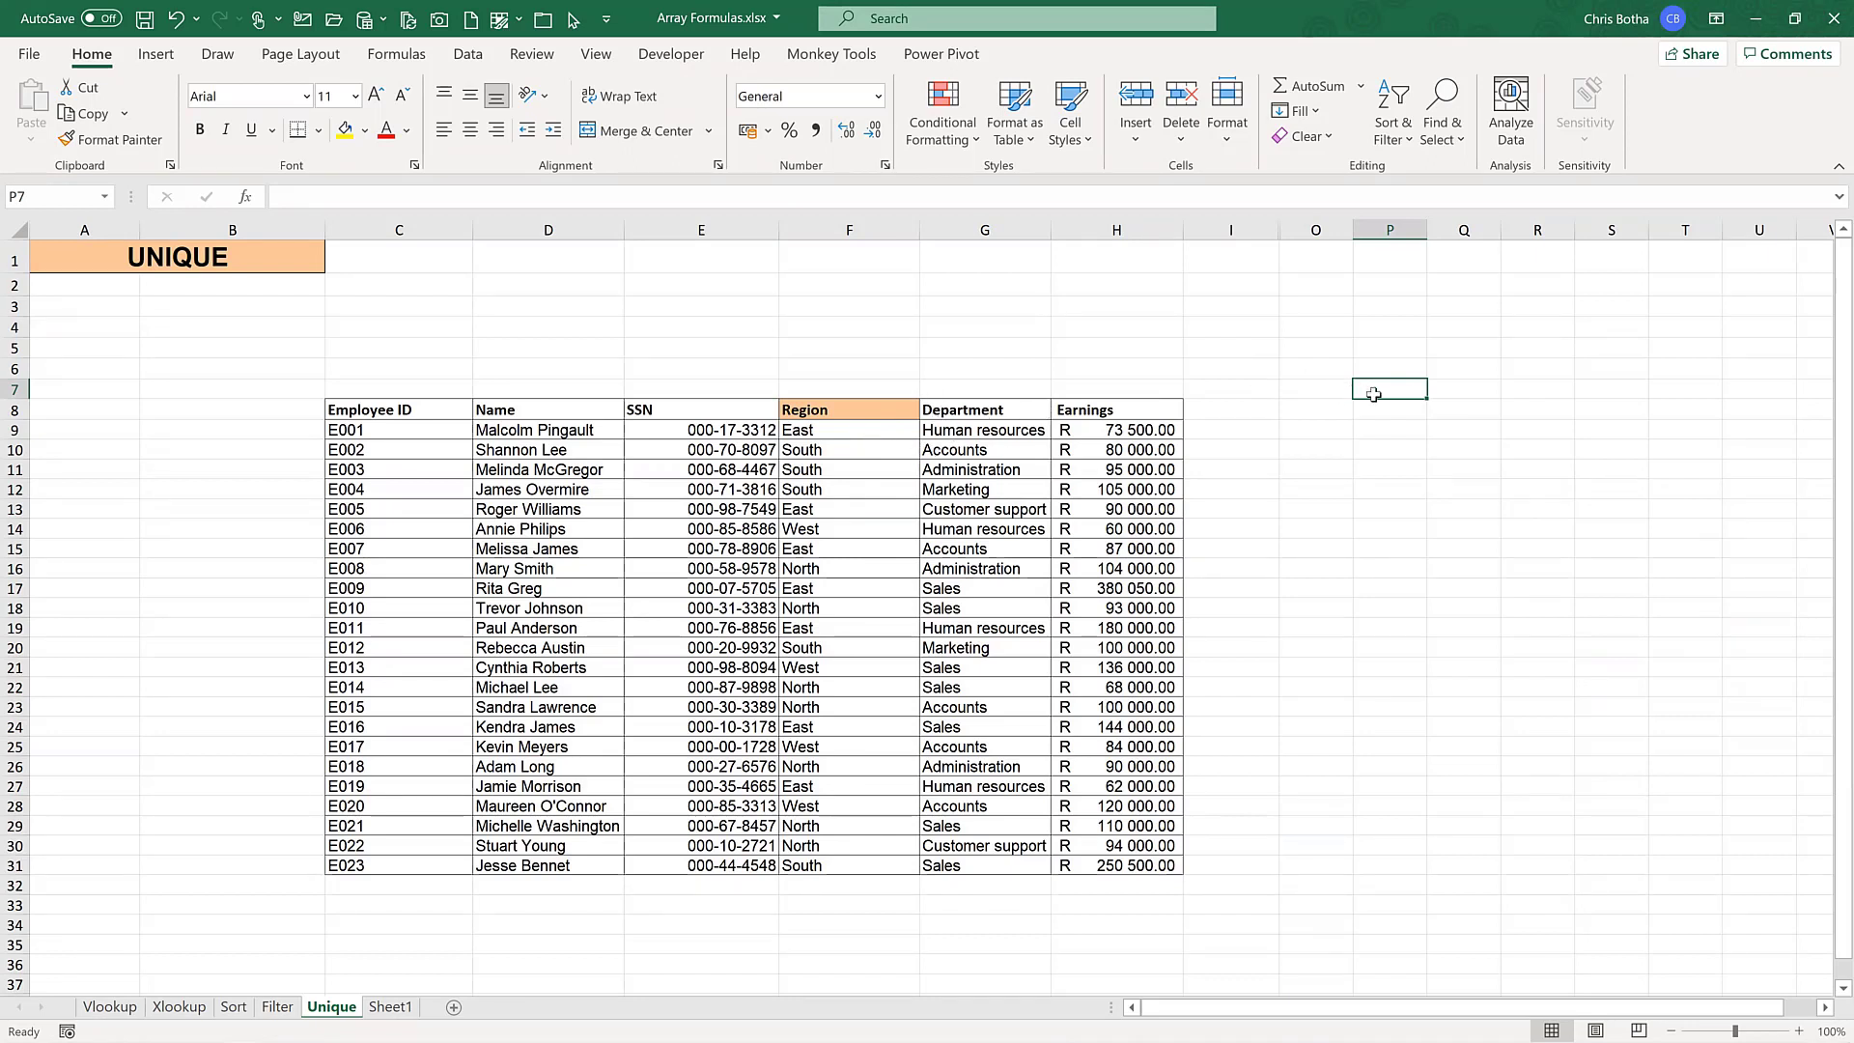
# - Enter =UNIQUE(F9:F31) in P7 to list the distinct regions
pyautogui.click(1379, 433)
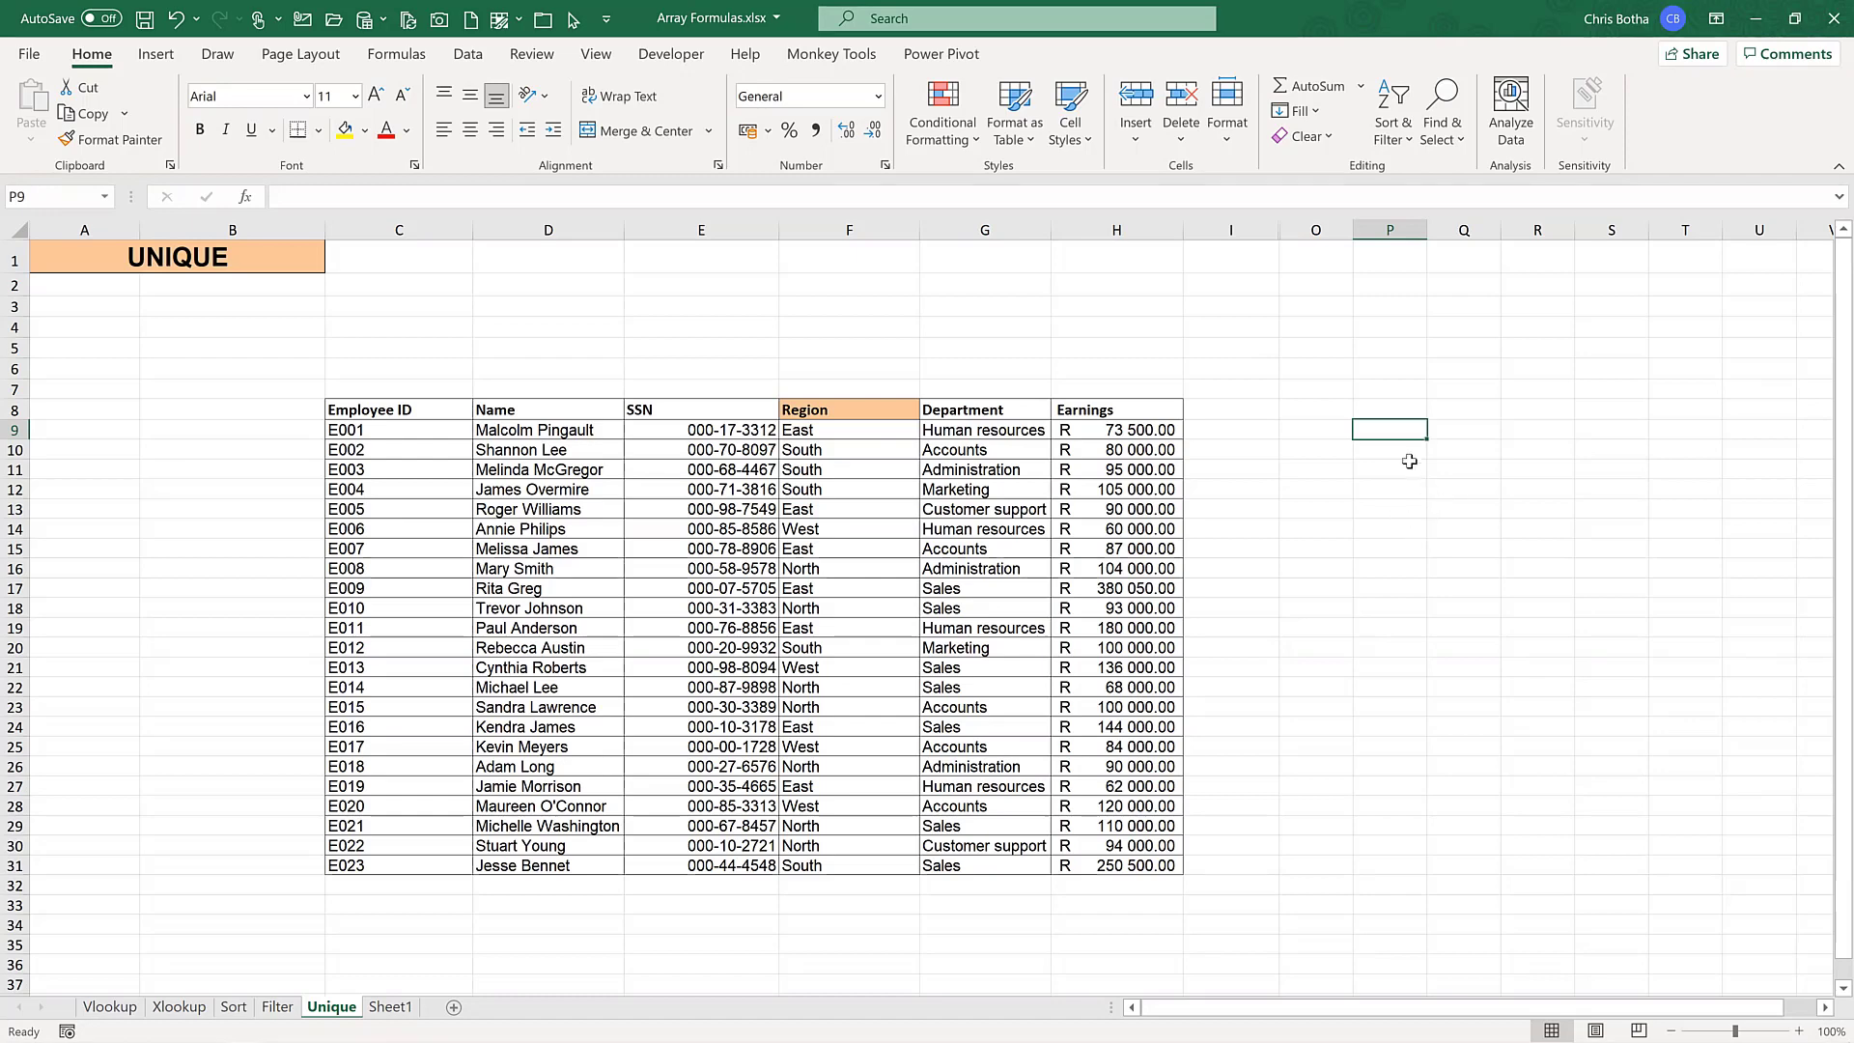
pyautogui.doubleClick(1373, 390)
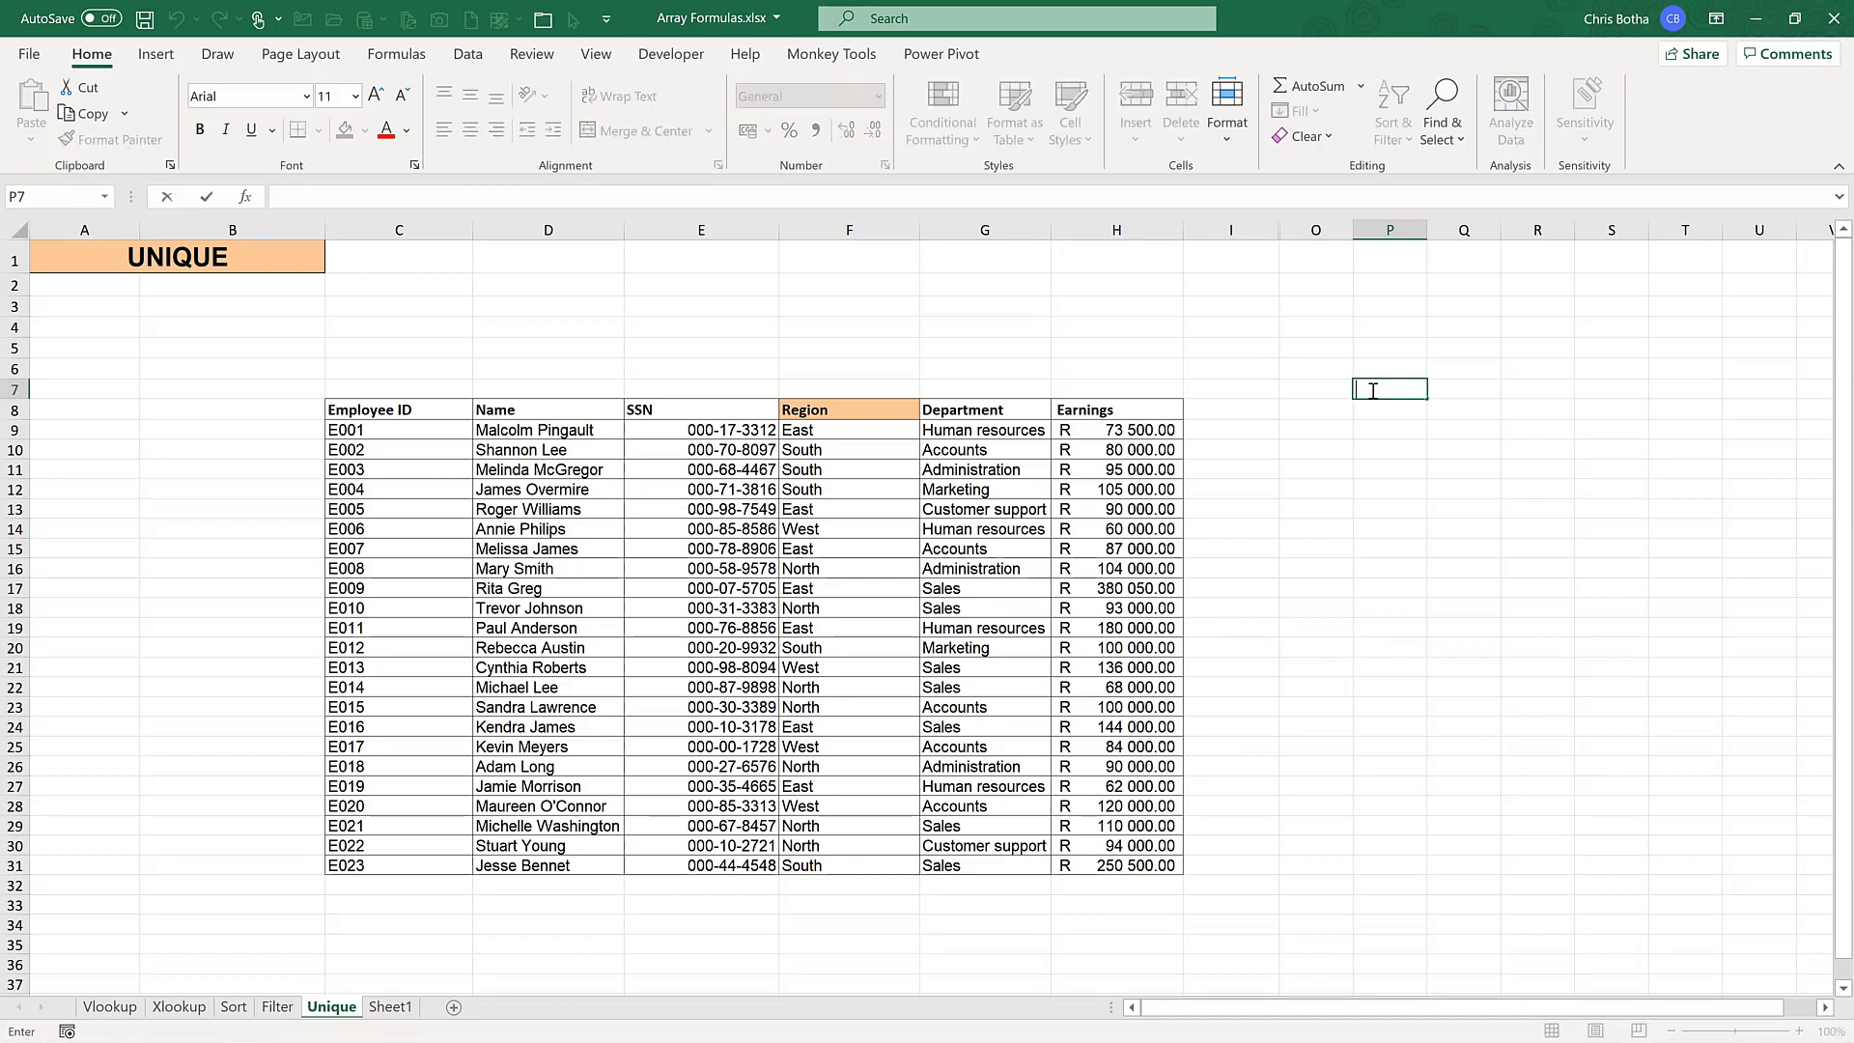
pyautogui.write('=uni')
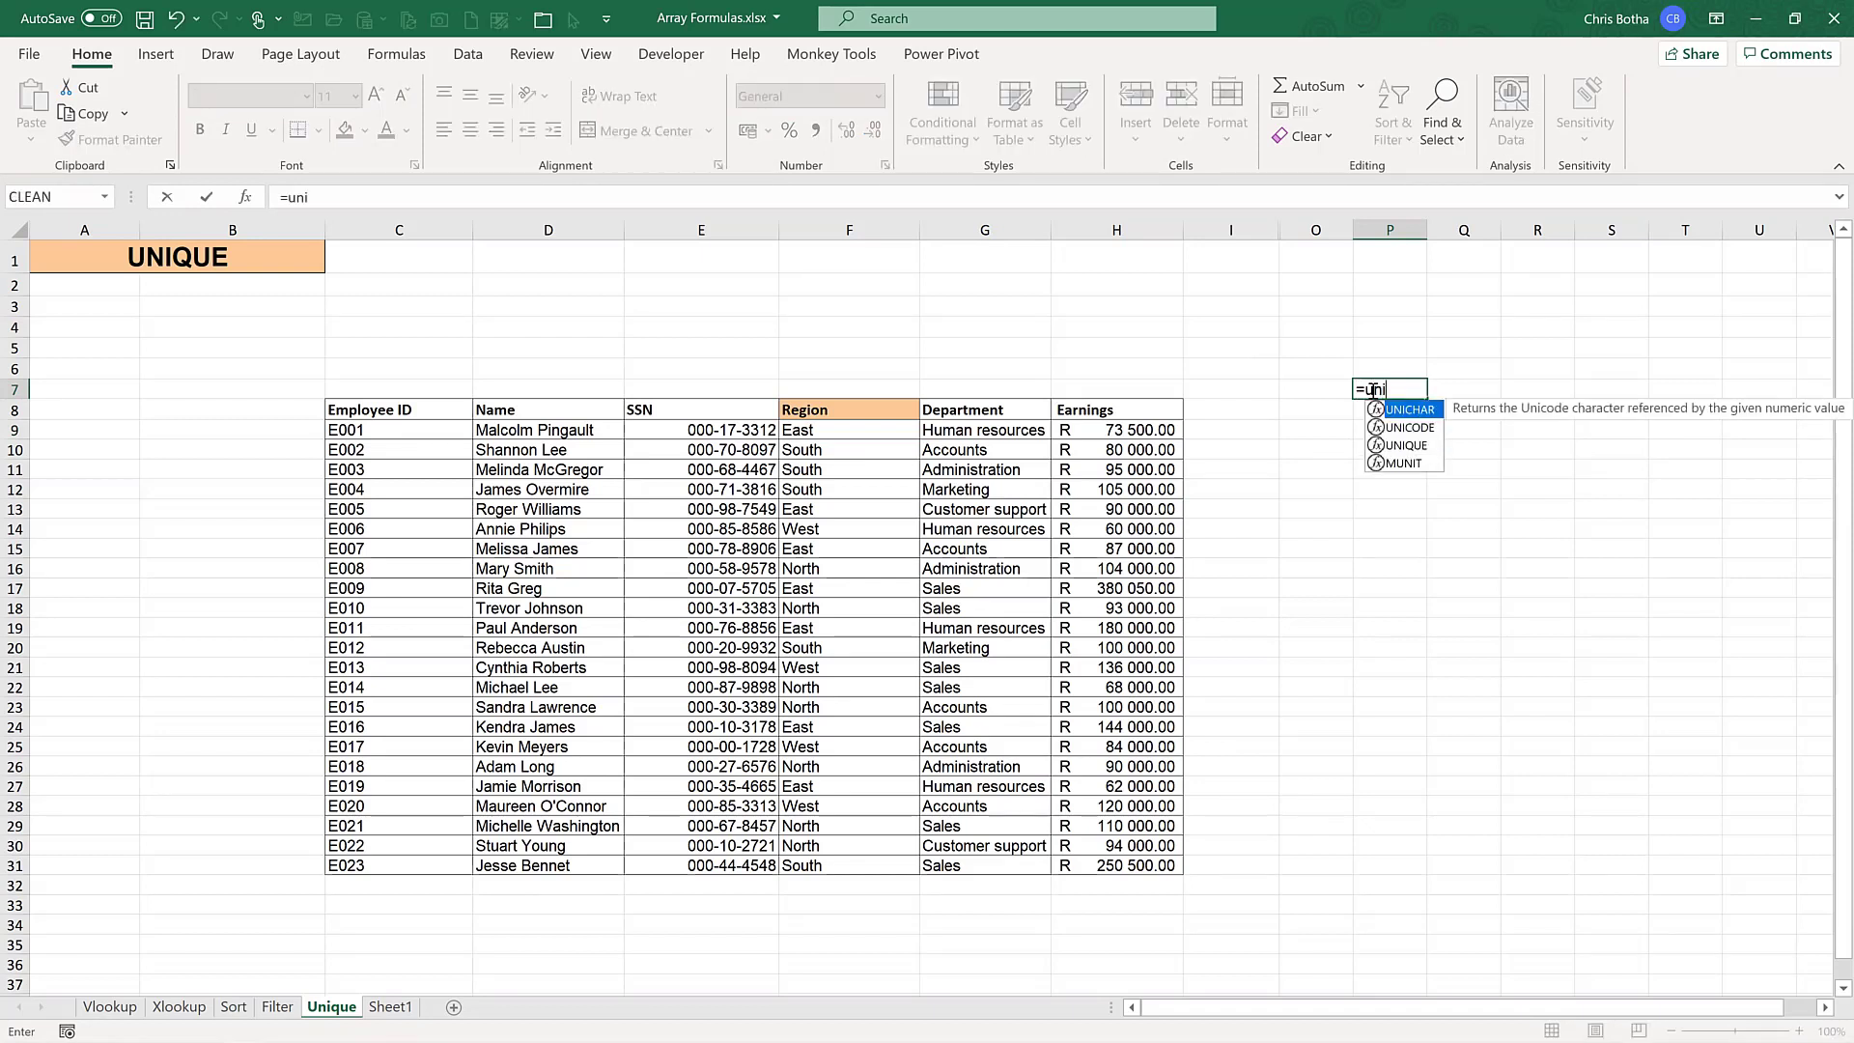
pyautogui.write('que')
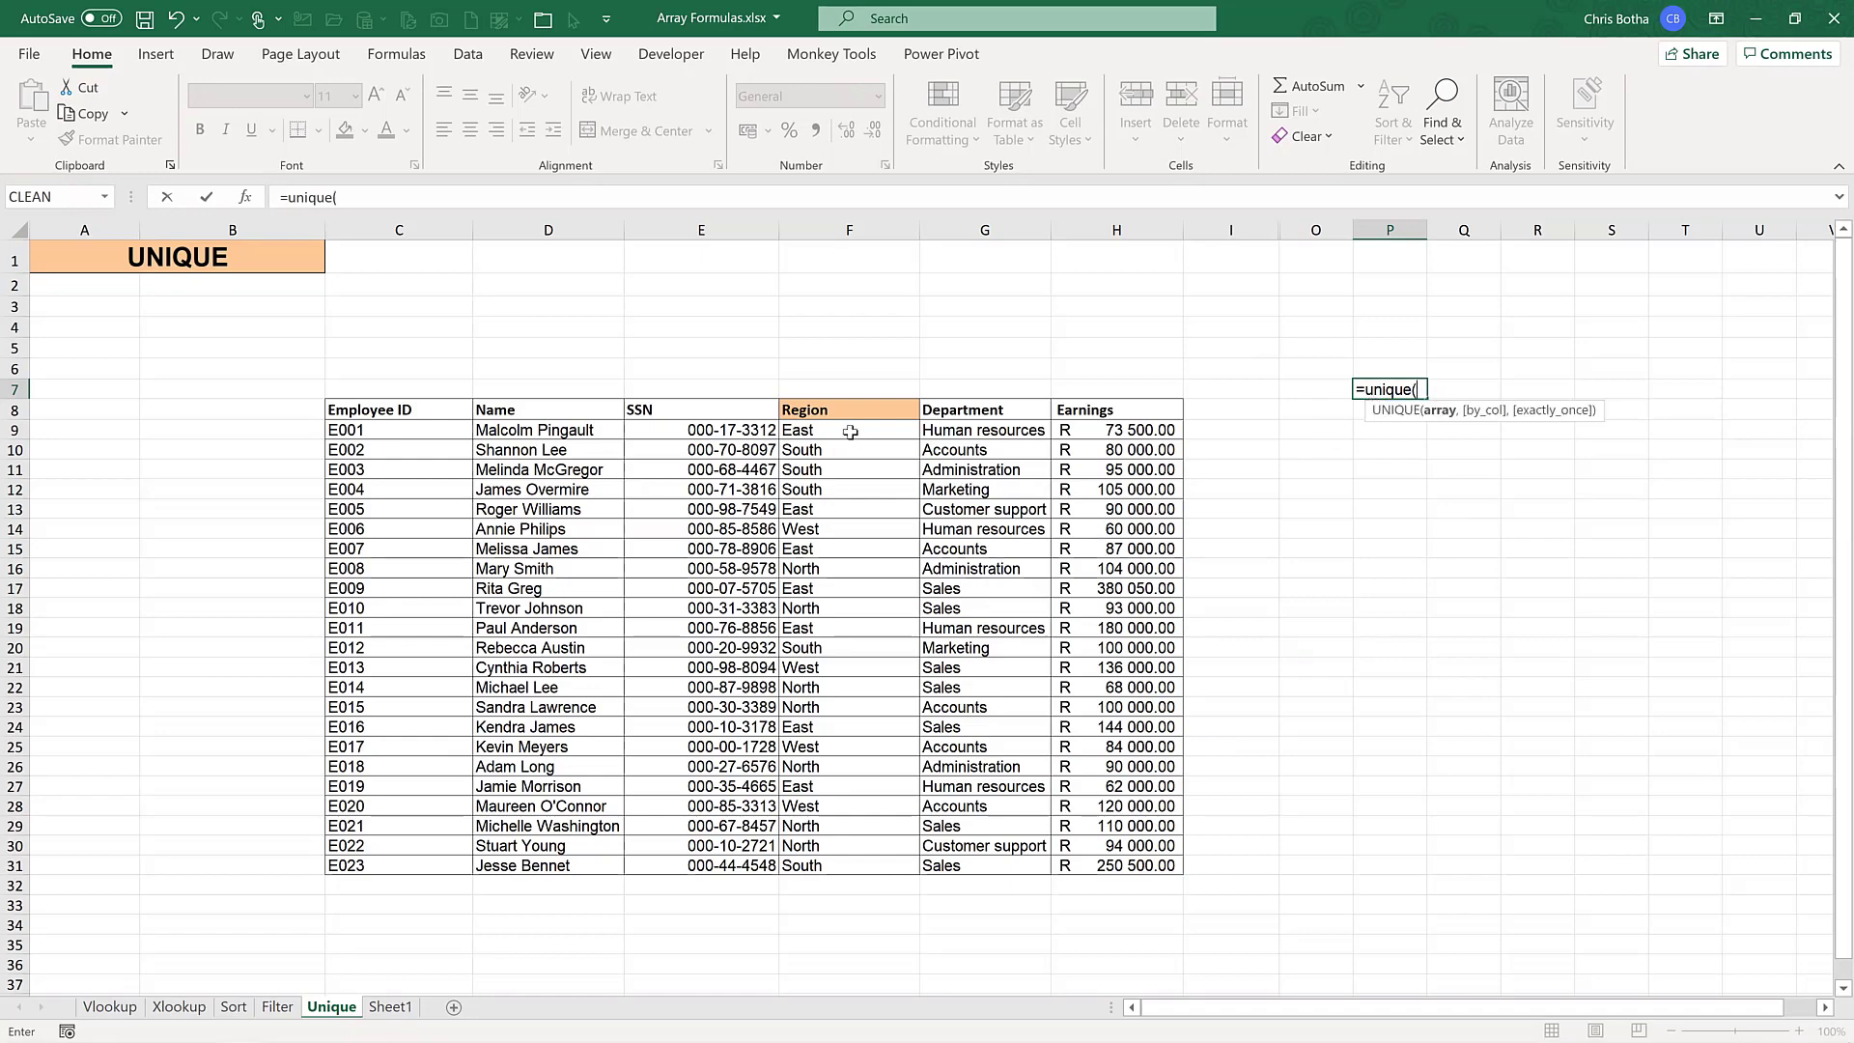
pyautogui.moveTo(849, 432); pyautogui.dragTo(847, 866)
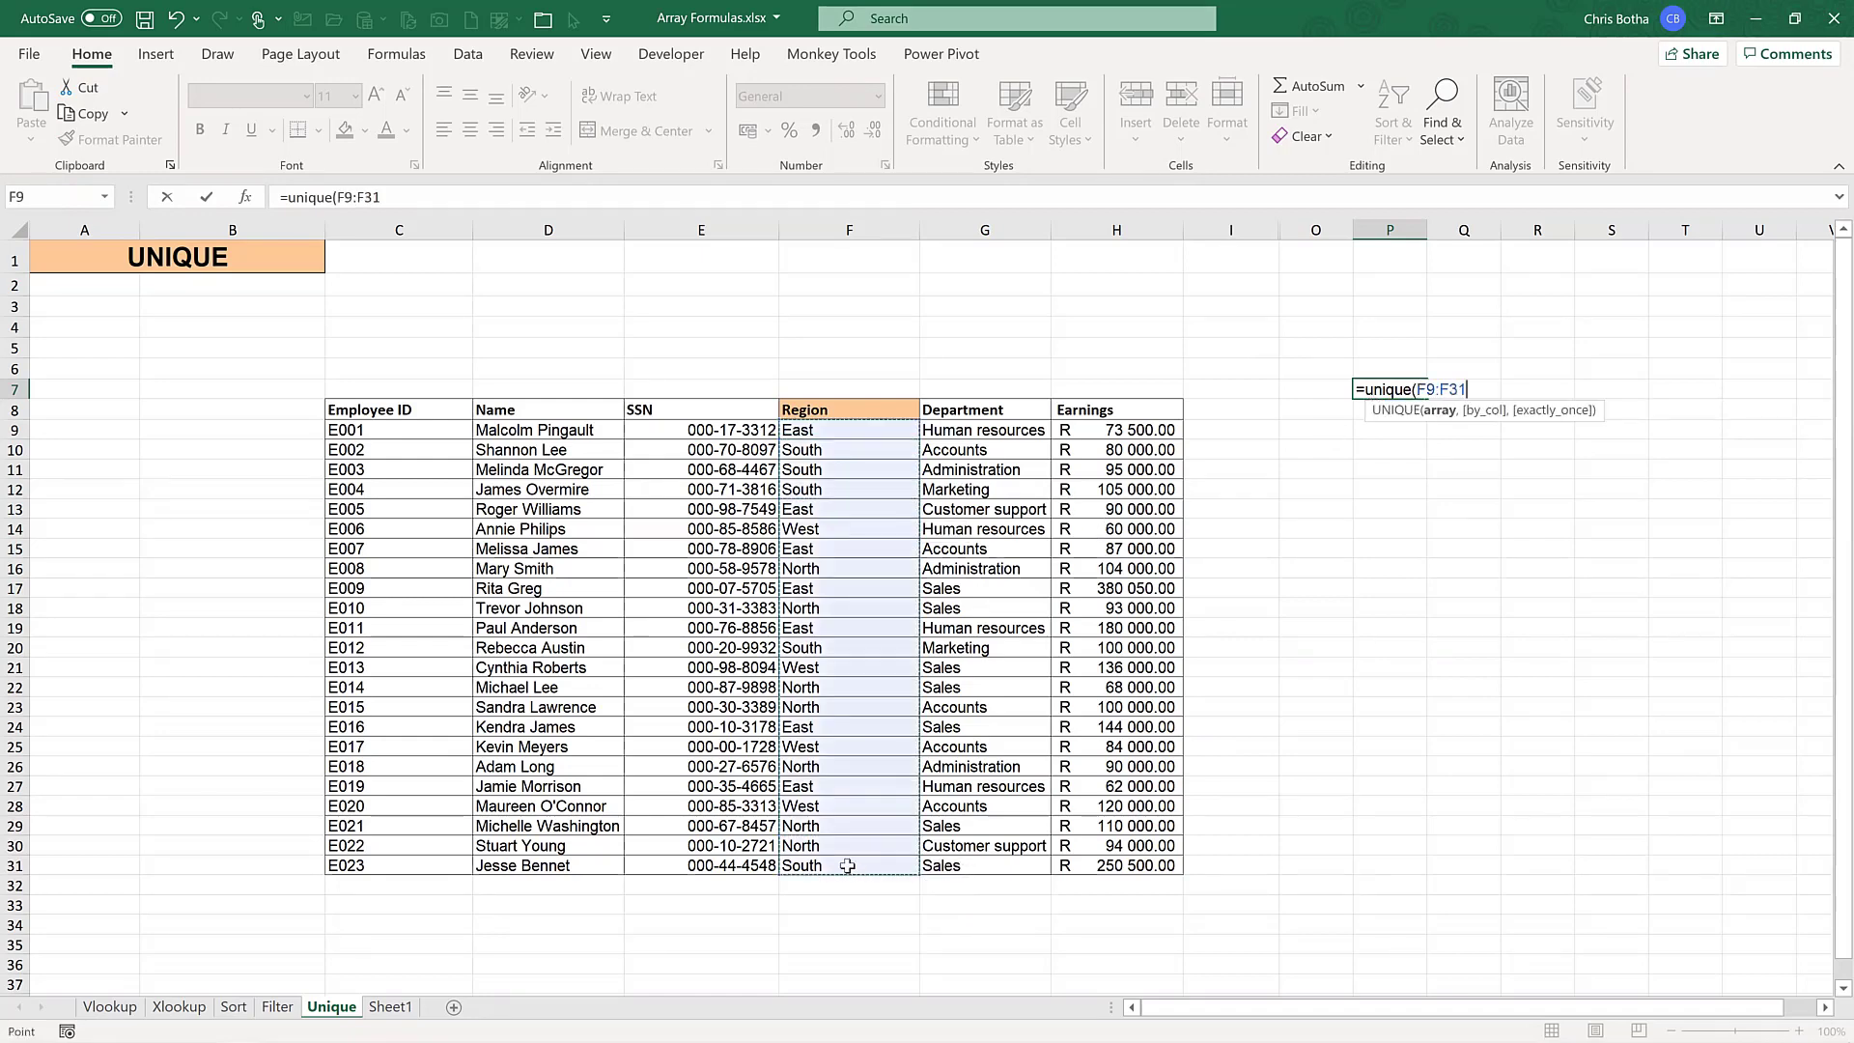
pyautogui.write(')')
pyautogui.press('Return')
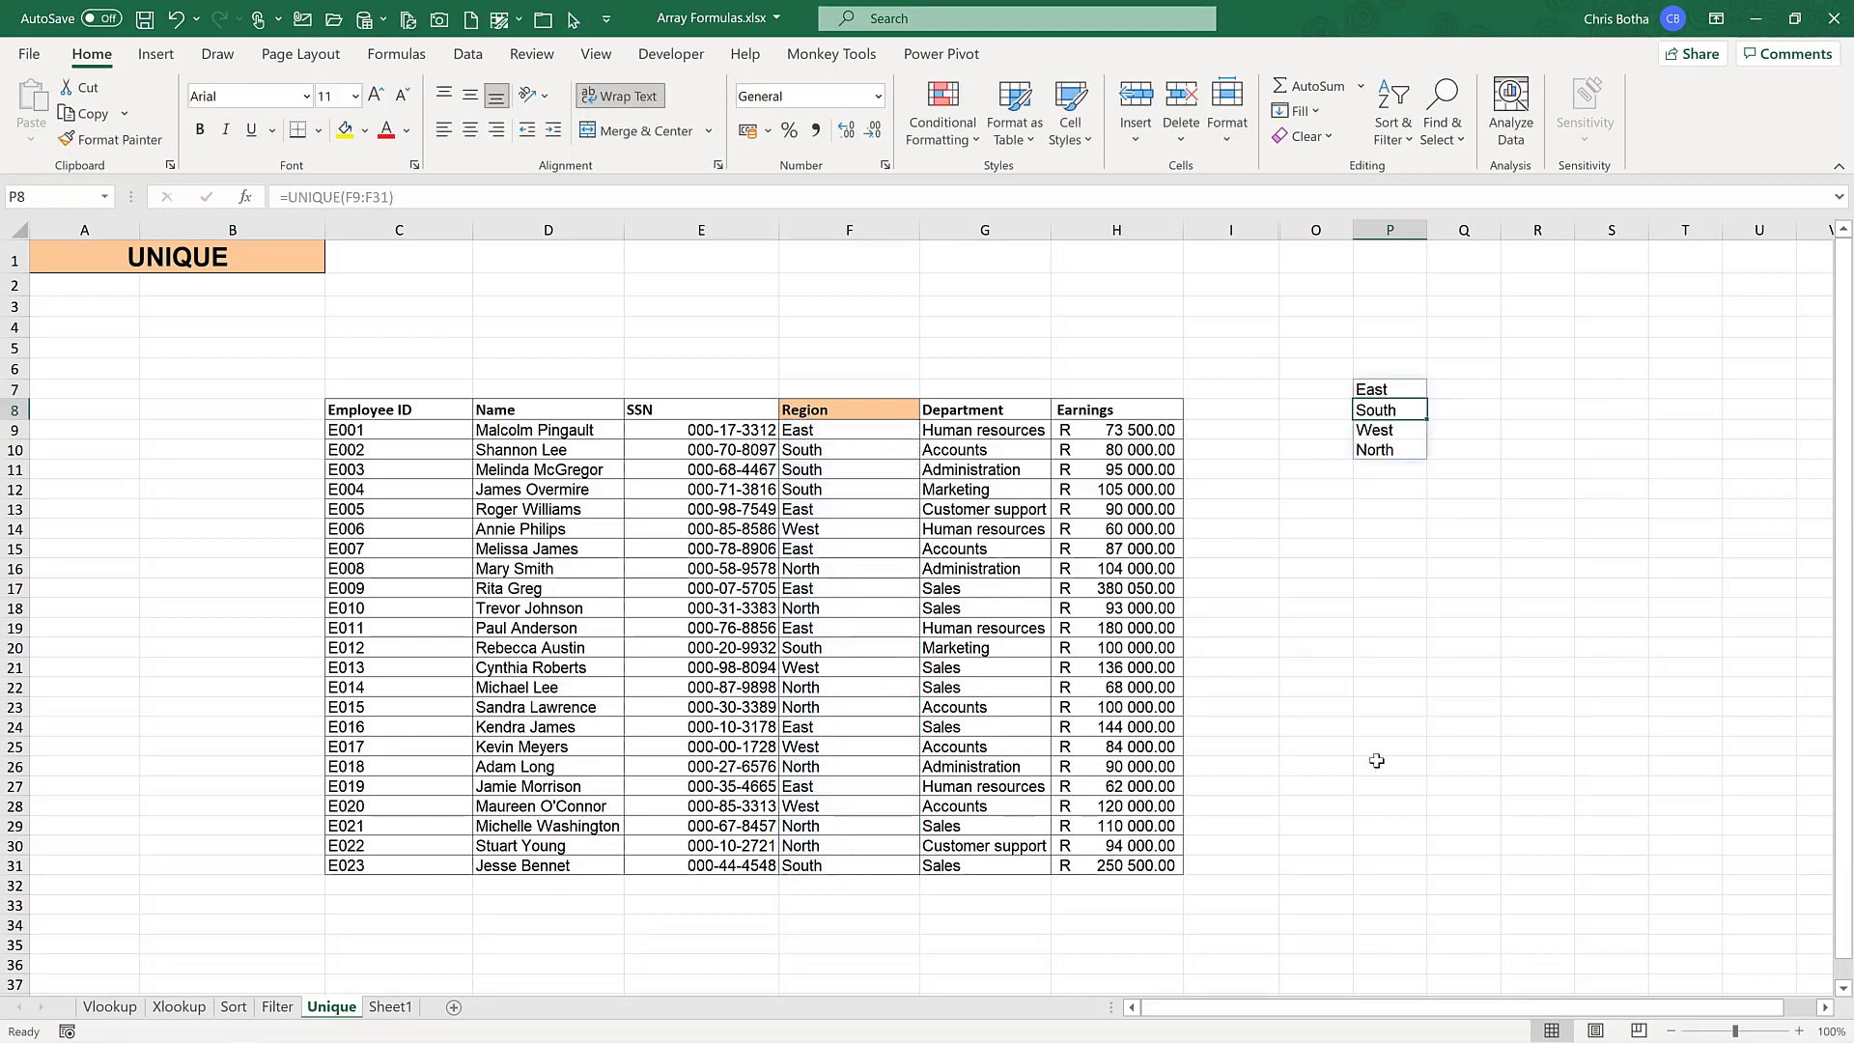
# - Wrap the region formula in P7 in SORT so it reads =SORT(UNIQUE(F9:F31))
pyautogui.click(1371, 388)
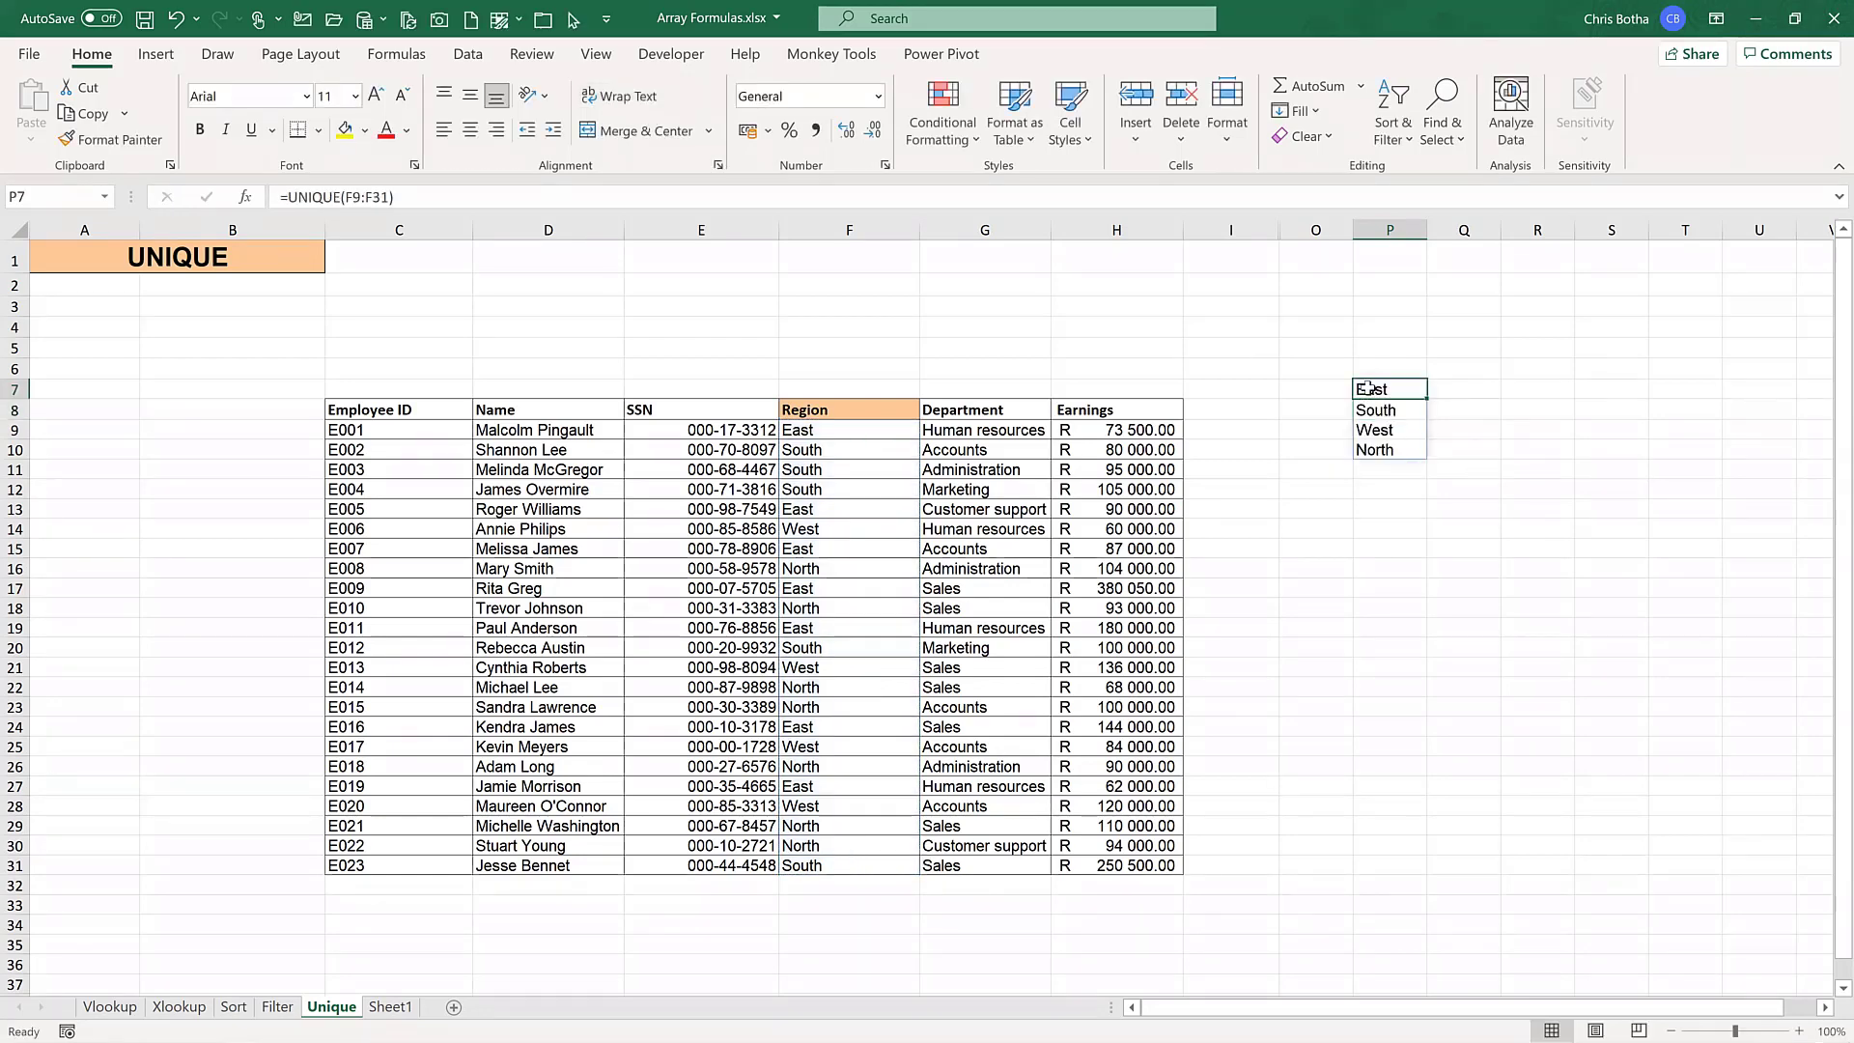
pyautogui.doubleClick(1370, 388)
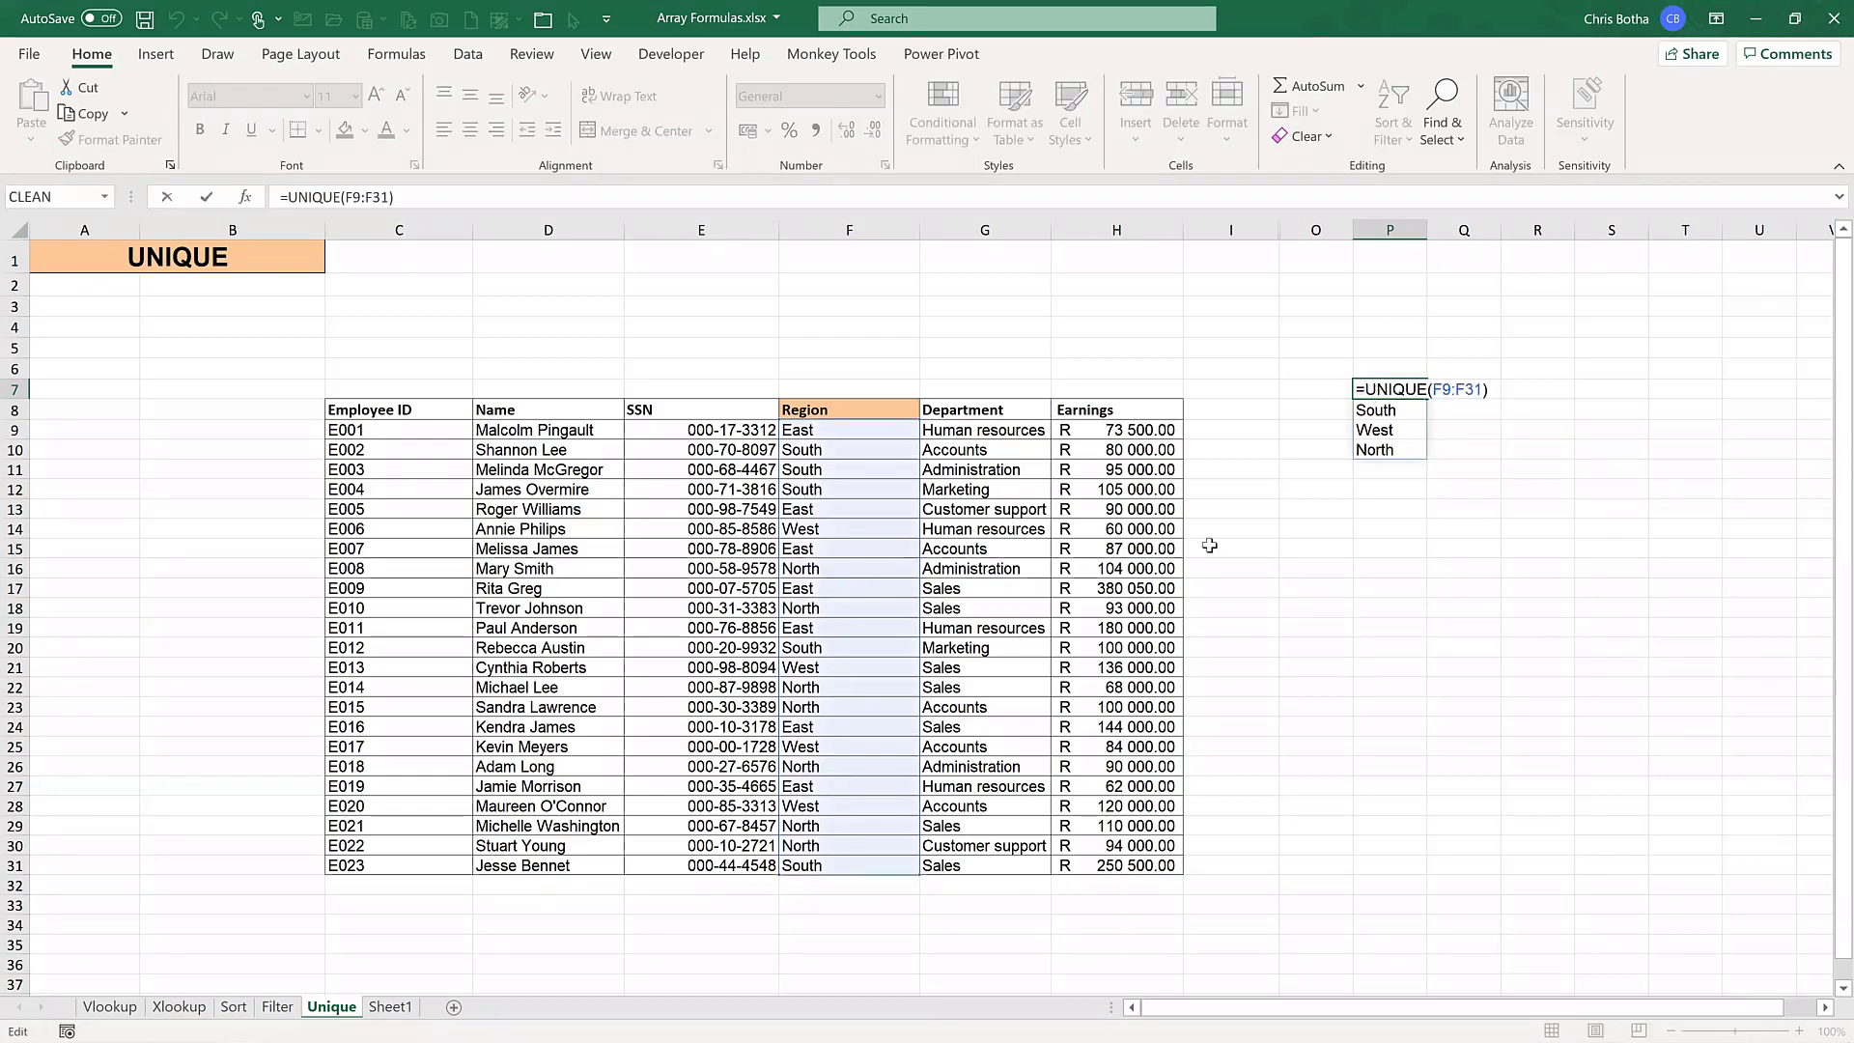
pyautogui.write('sort(')
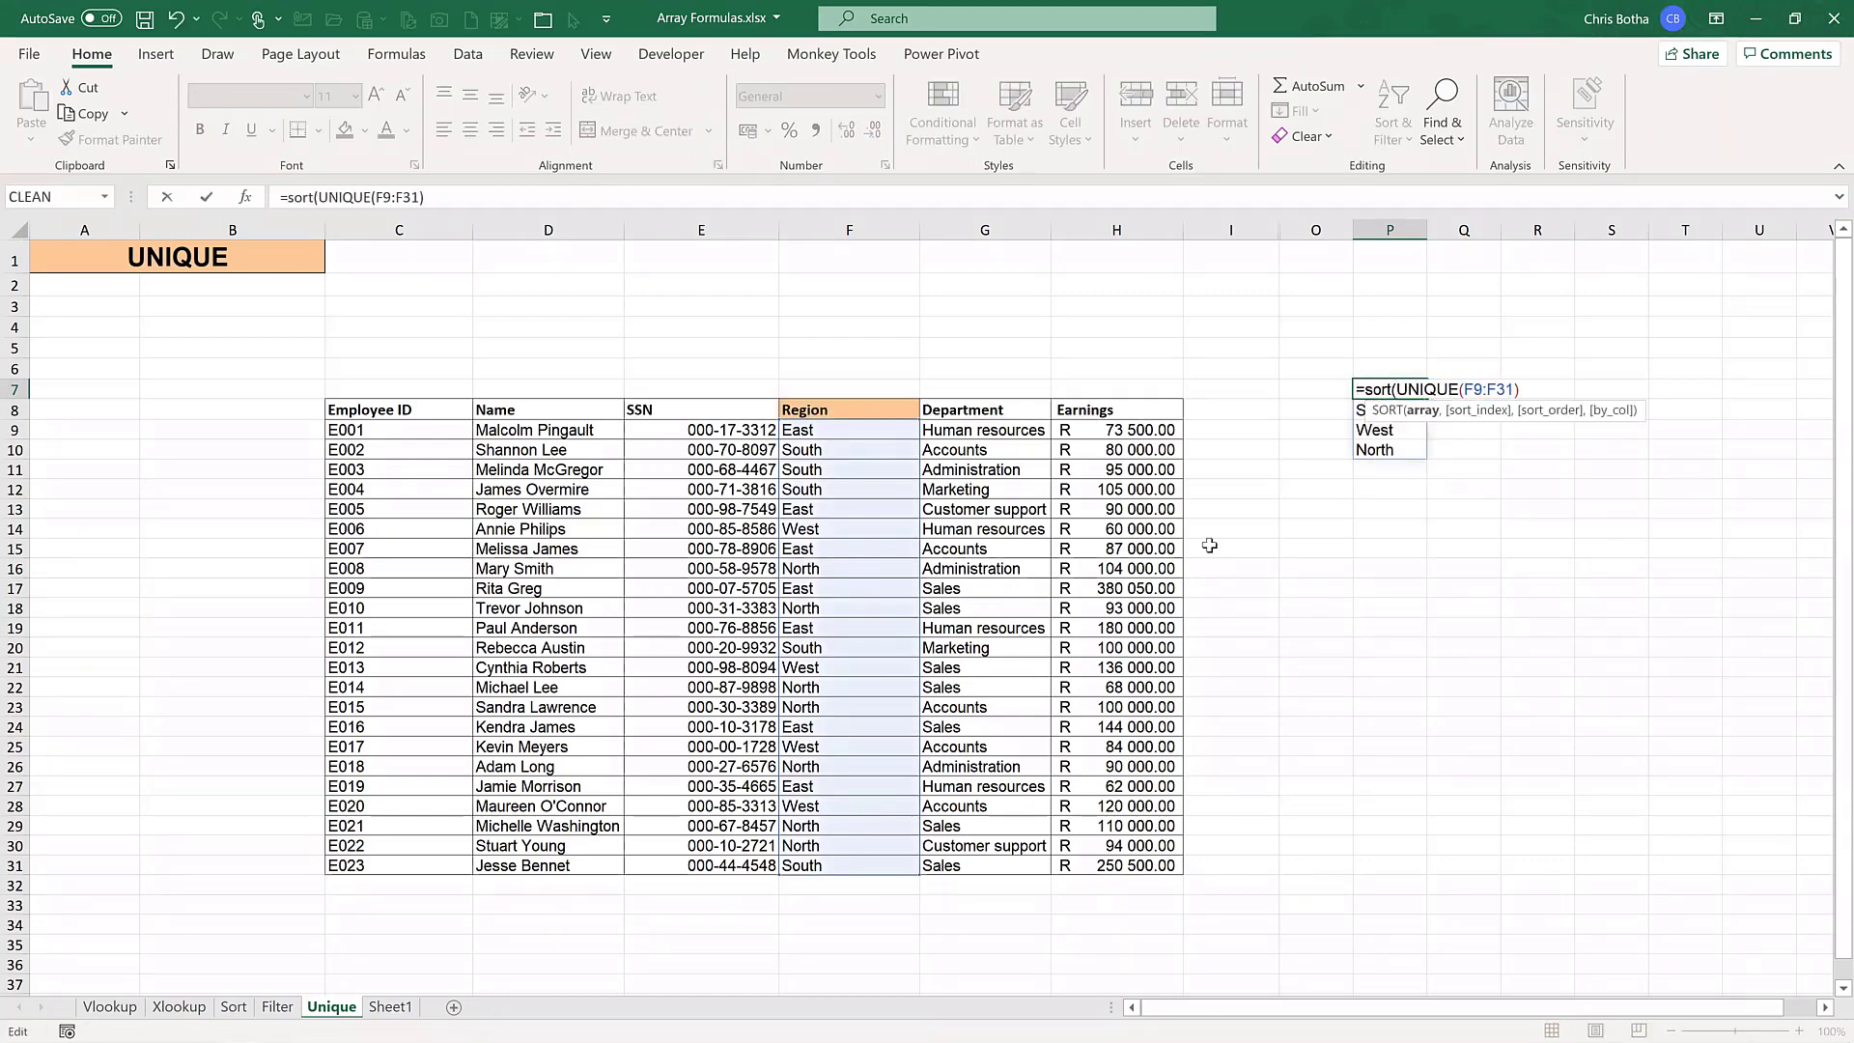
pyautogui.click(1540, 375)
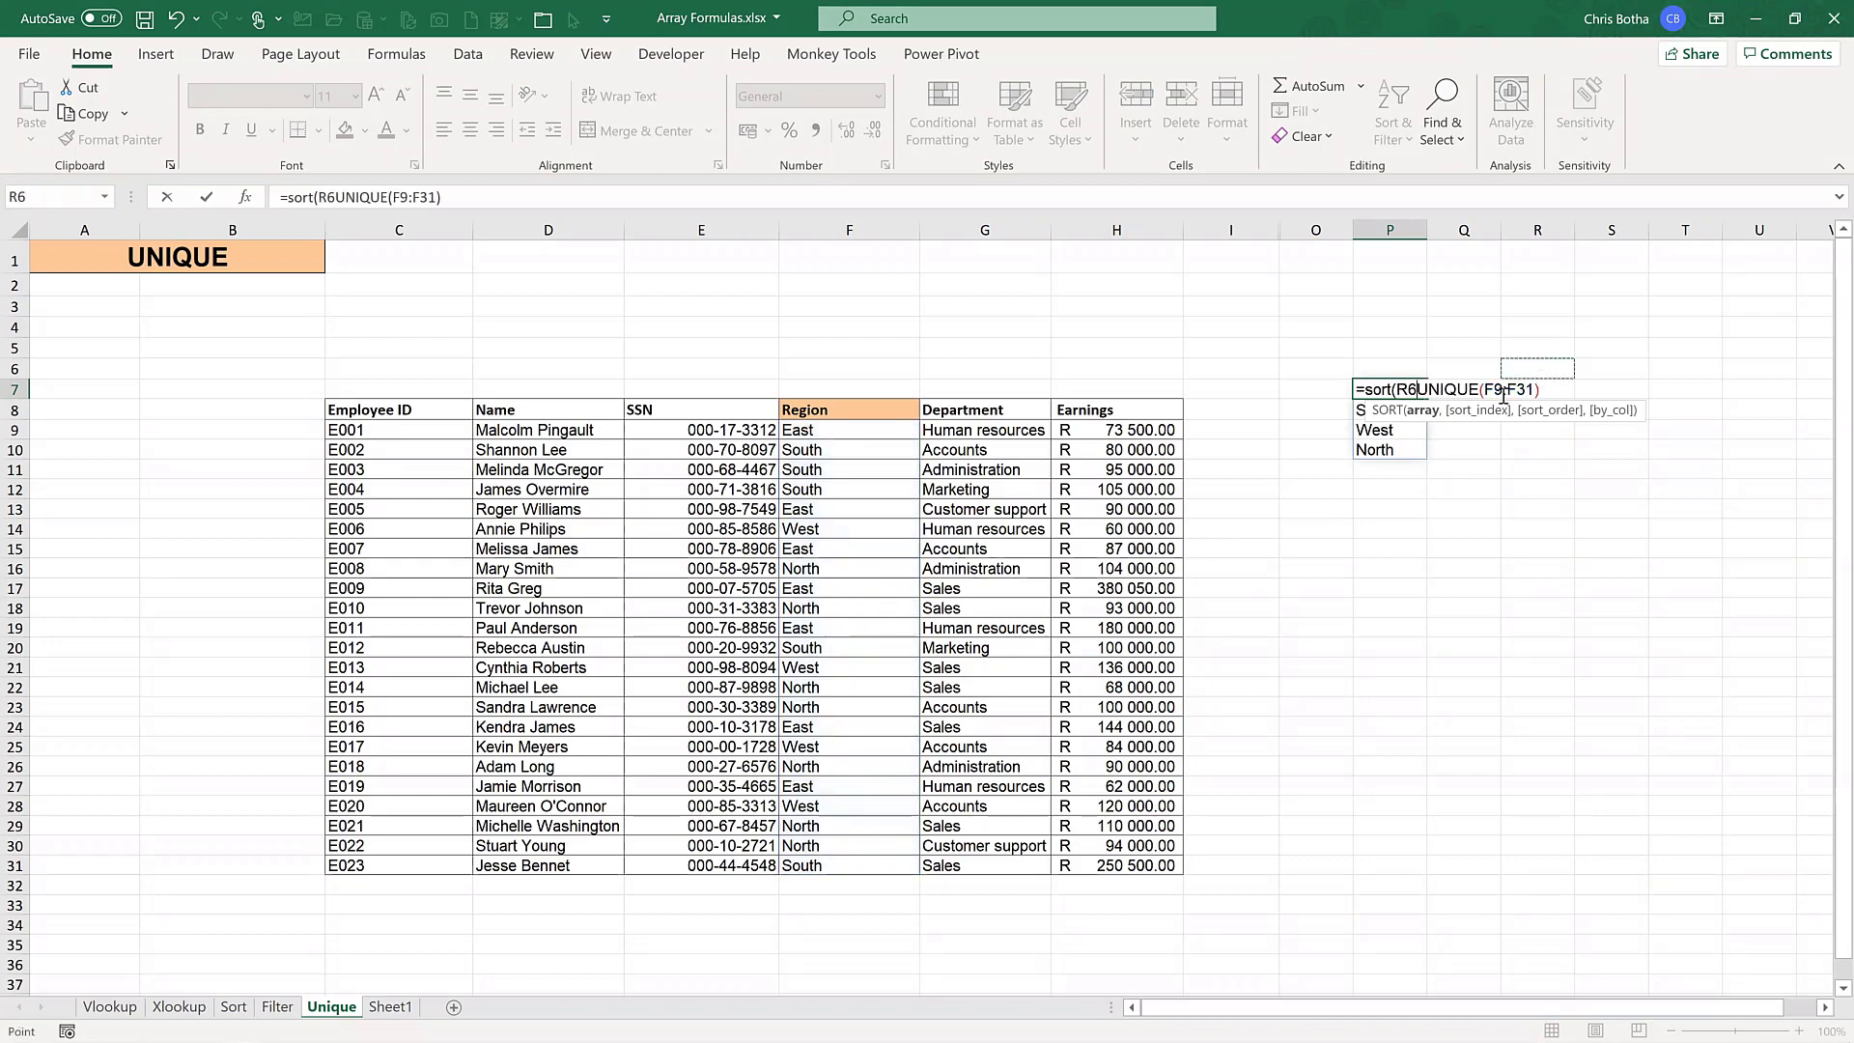
pyautogui.press('BackSpace')
pyautogui.press('BackSpace')
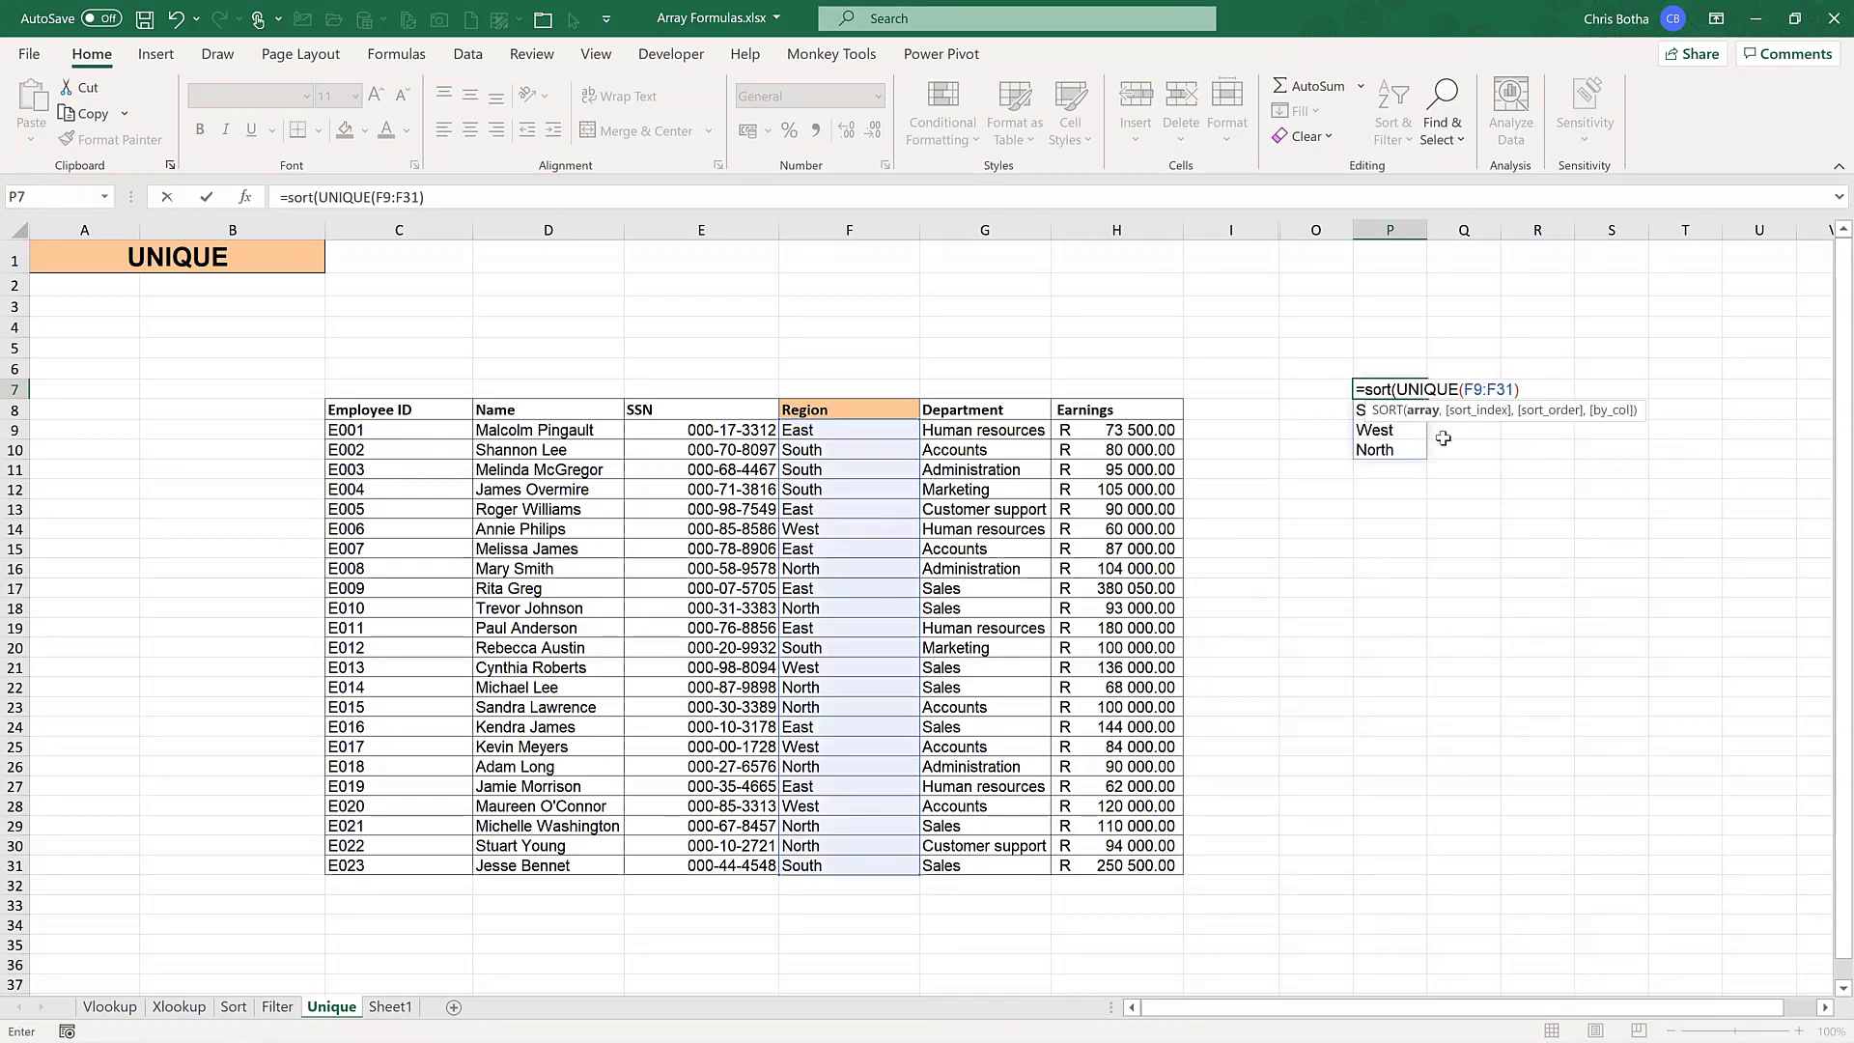
pyautogui.press('Return')
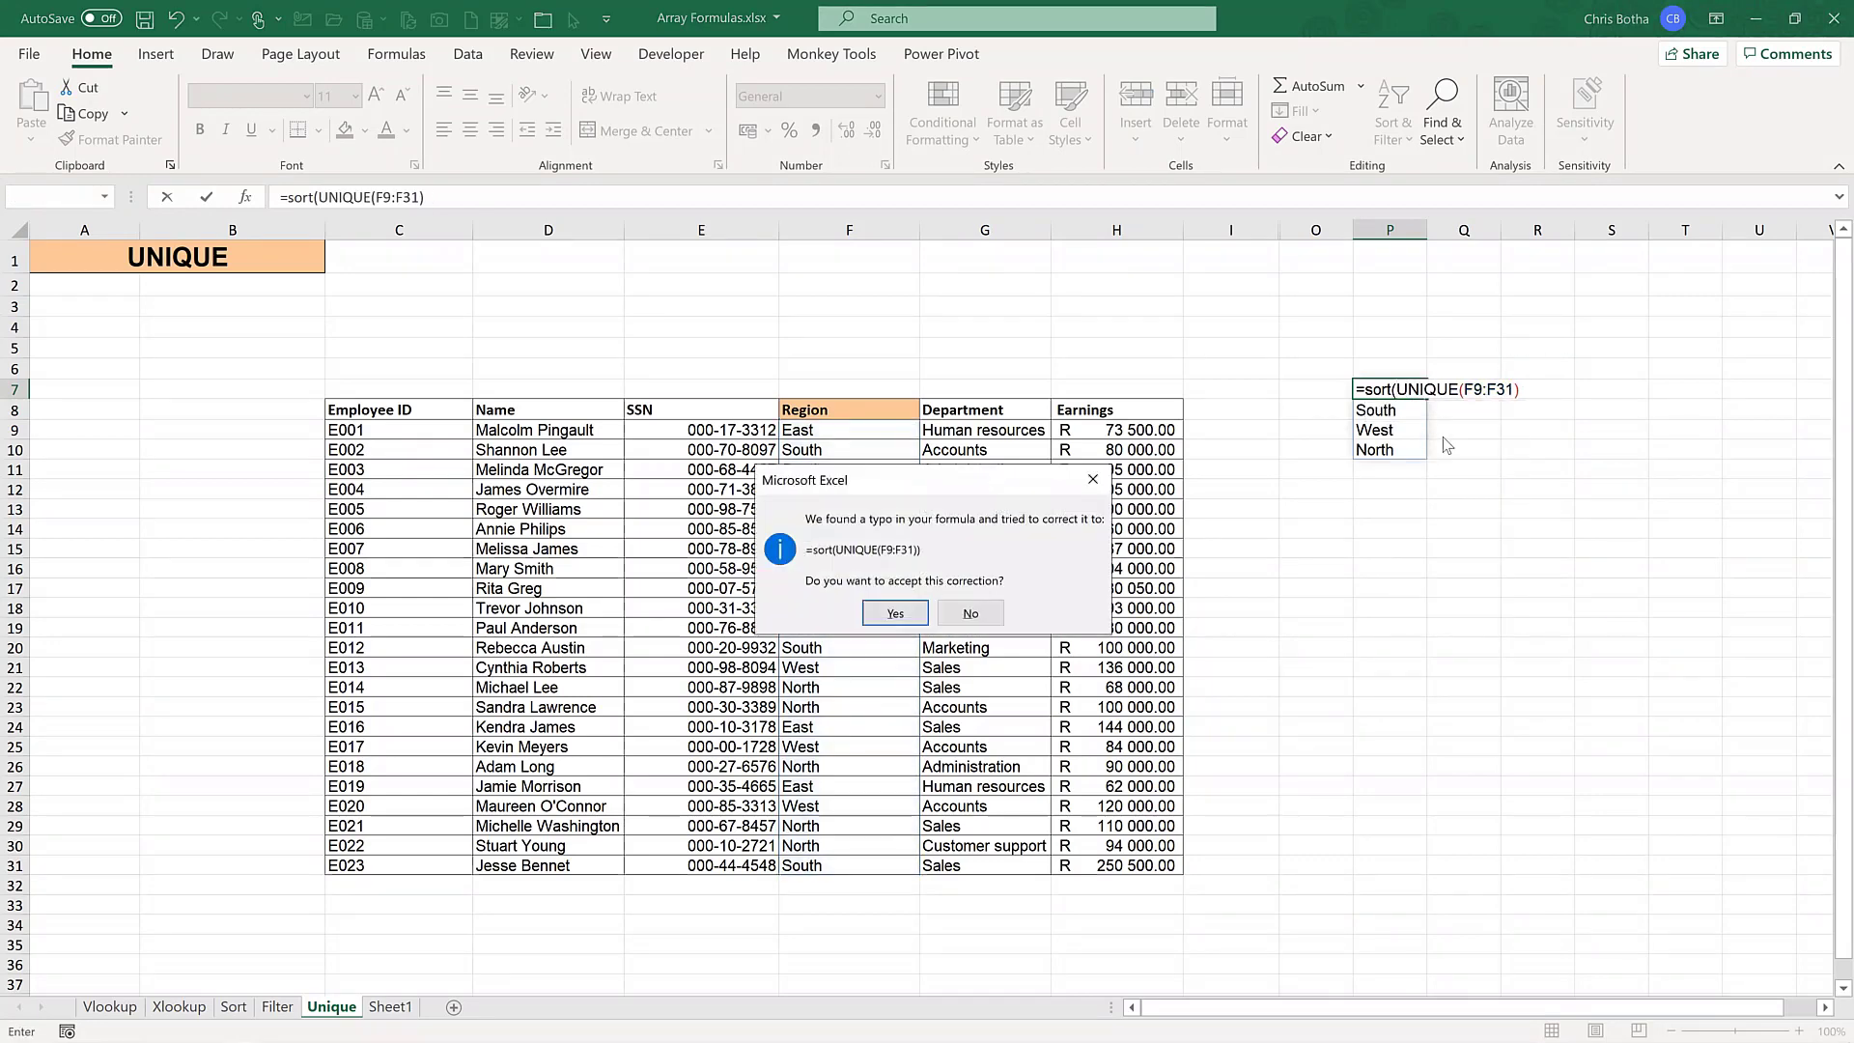
pyautogui.click(879, 623)
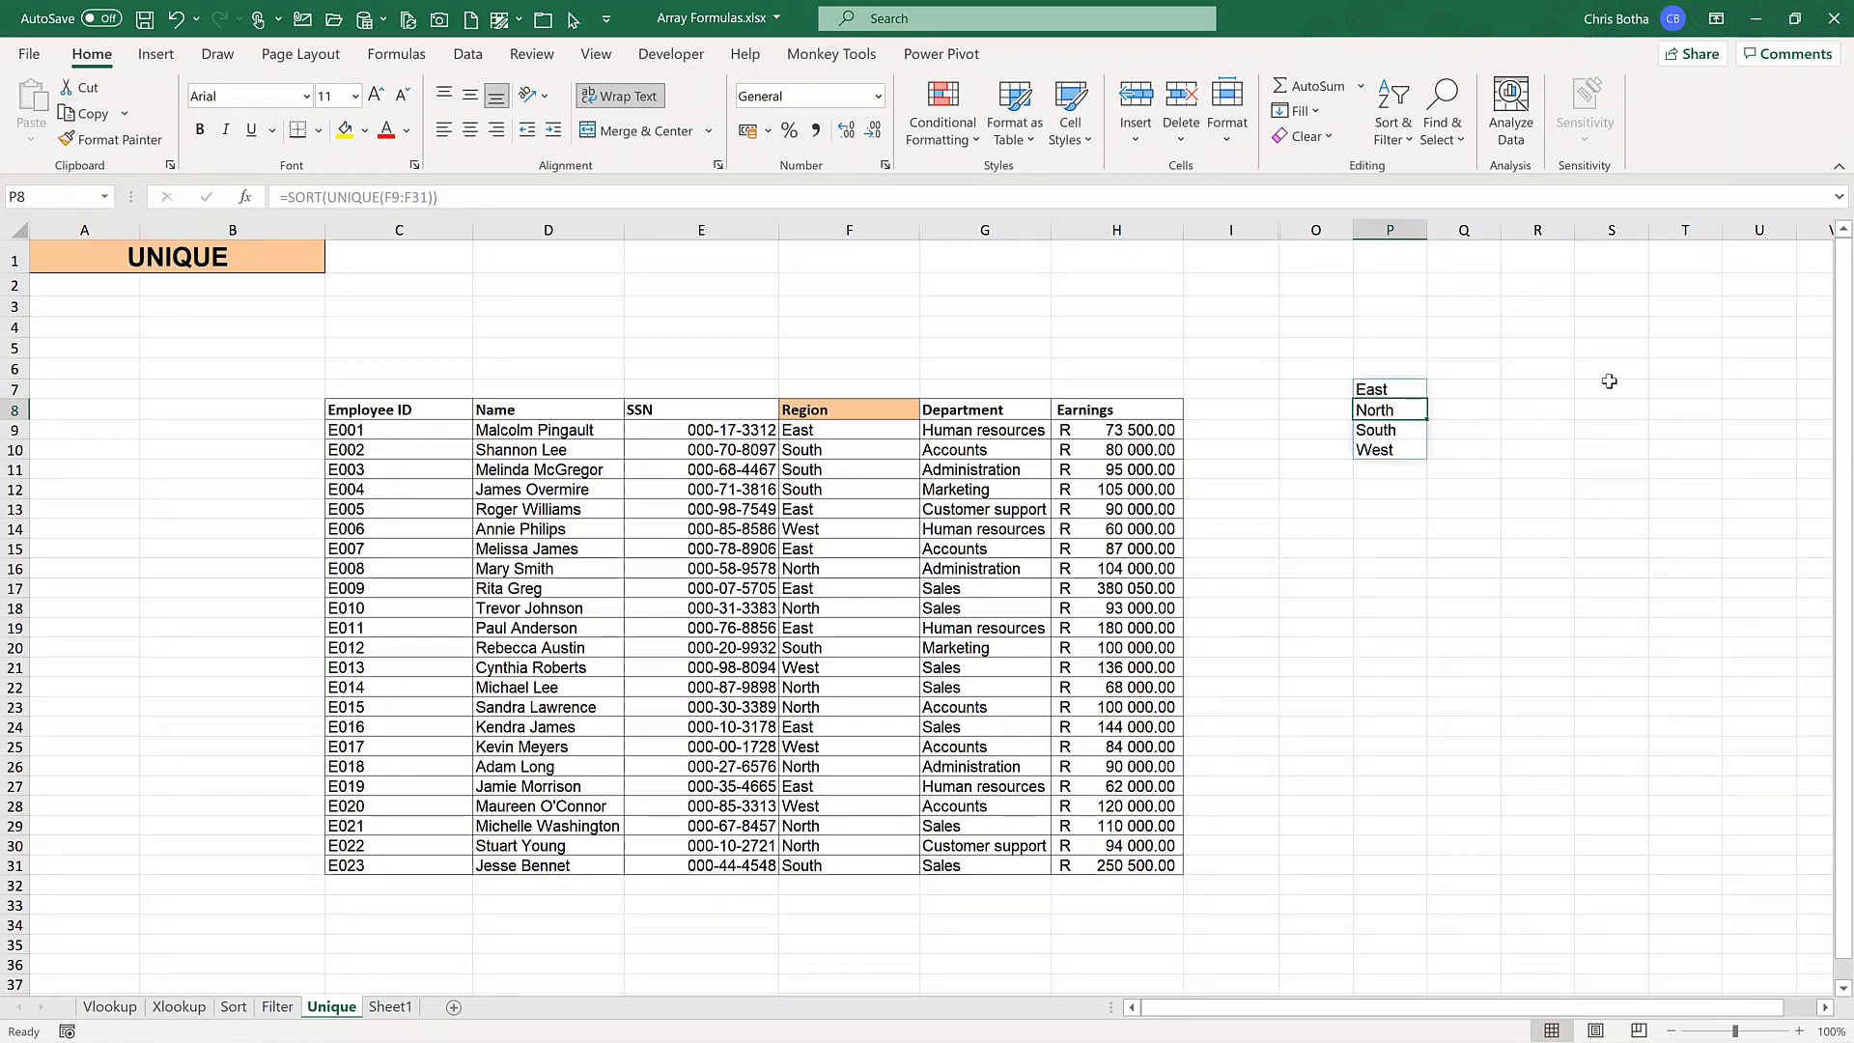
# - Add List data validation to R7 with the spill reference =$P$7# as its source
pyautogui.click(1528, 387)
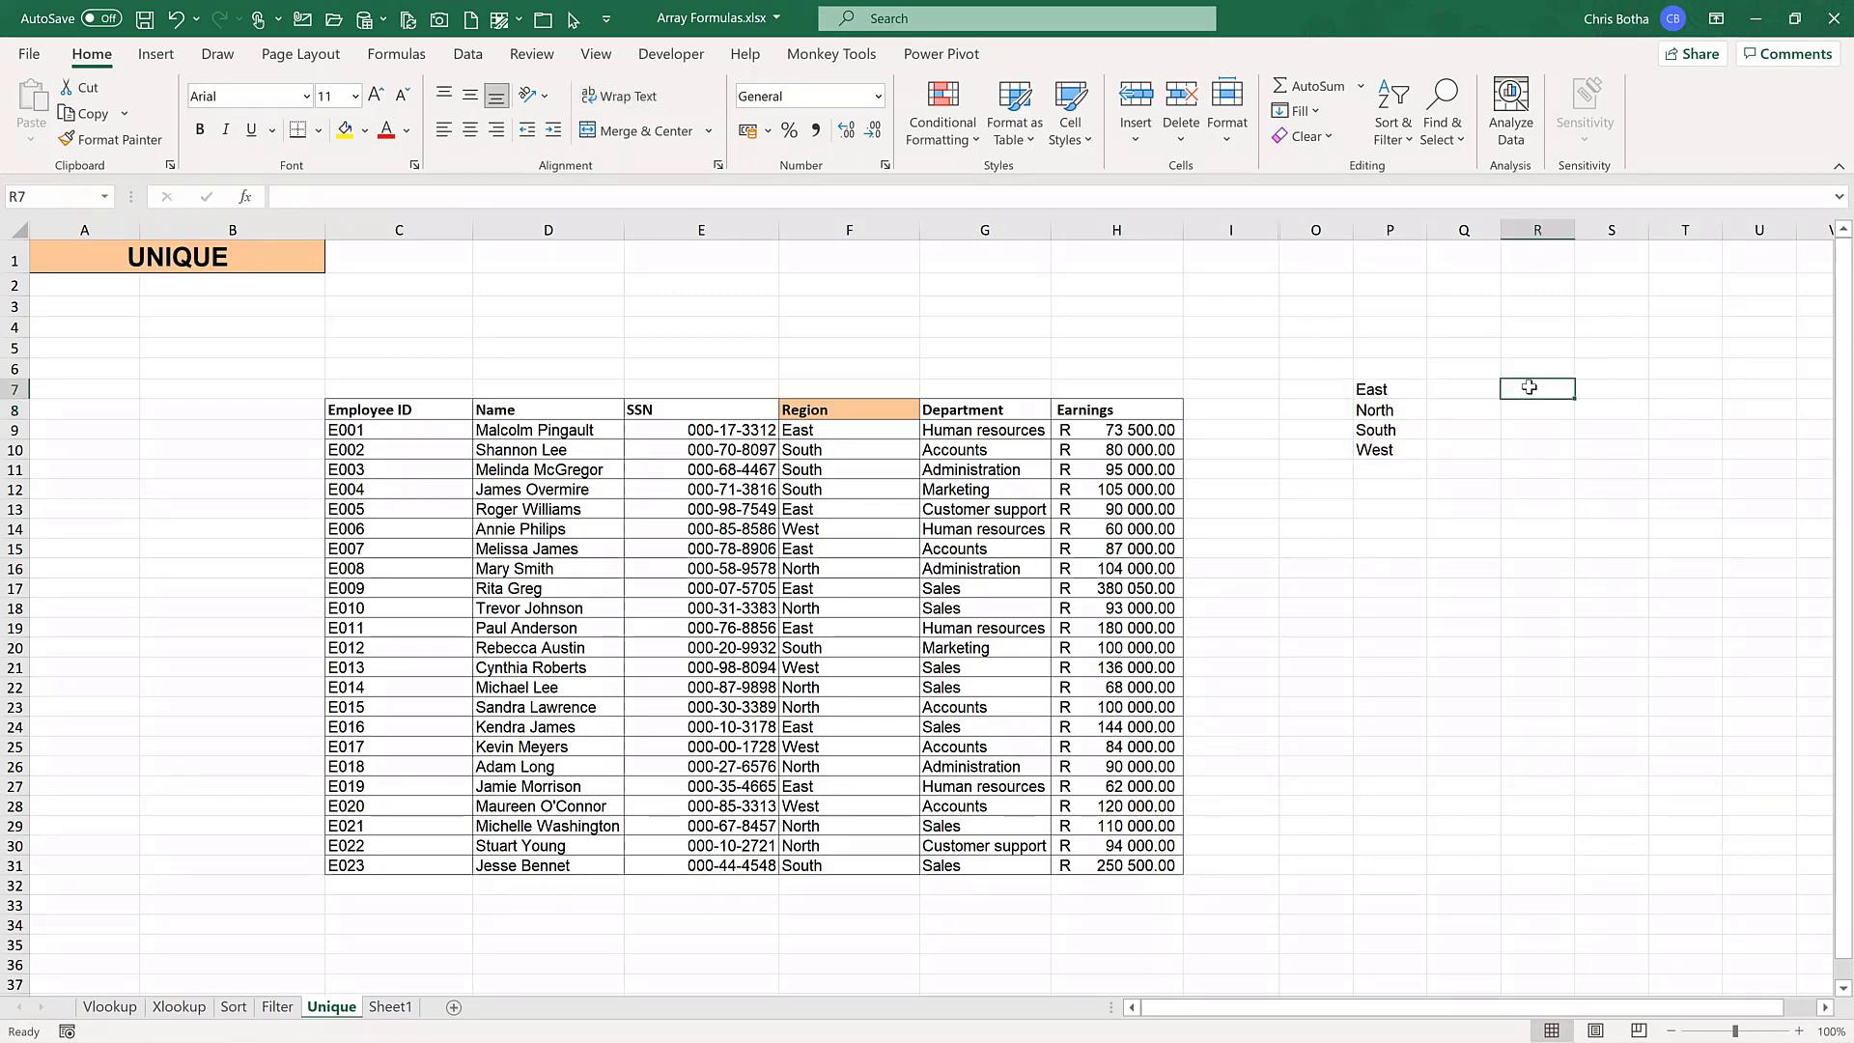
pyautogui.click(467, 56)
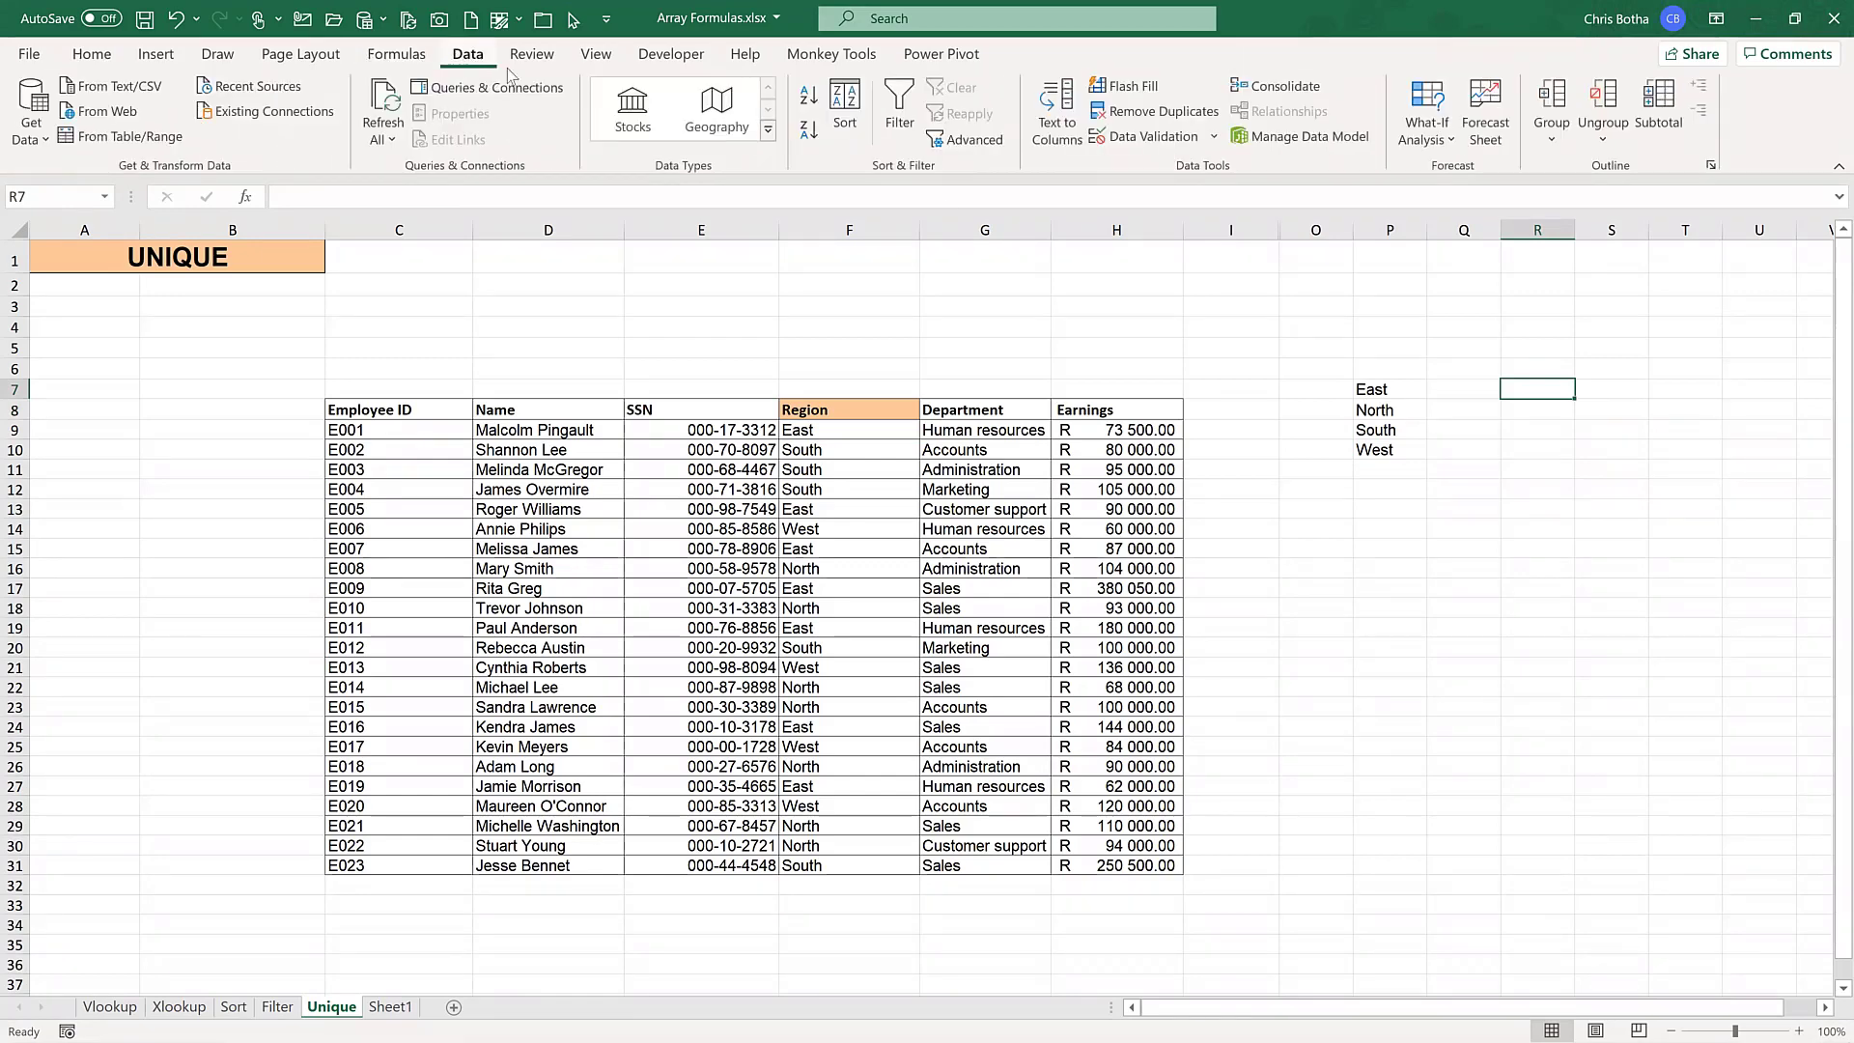
pyautogui.click(1151, 139)
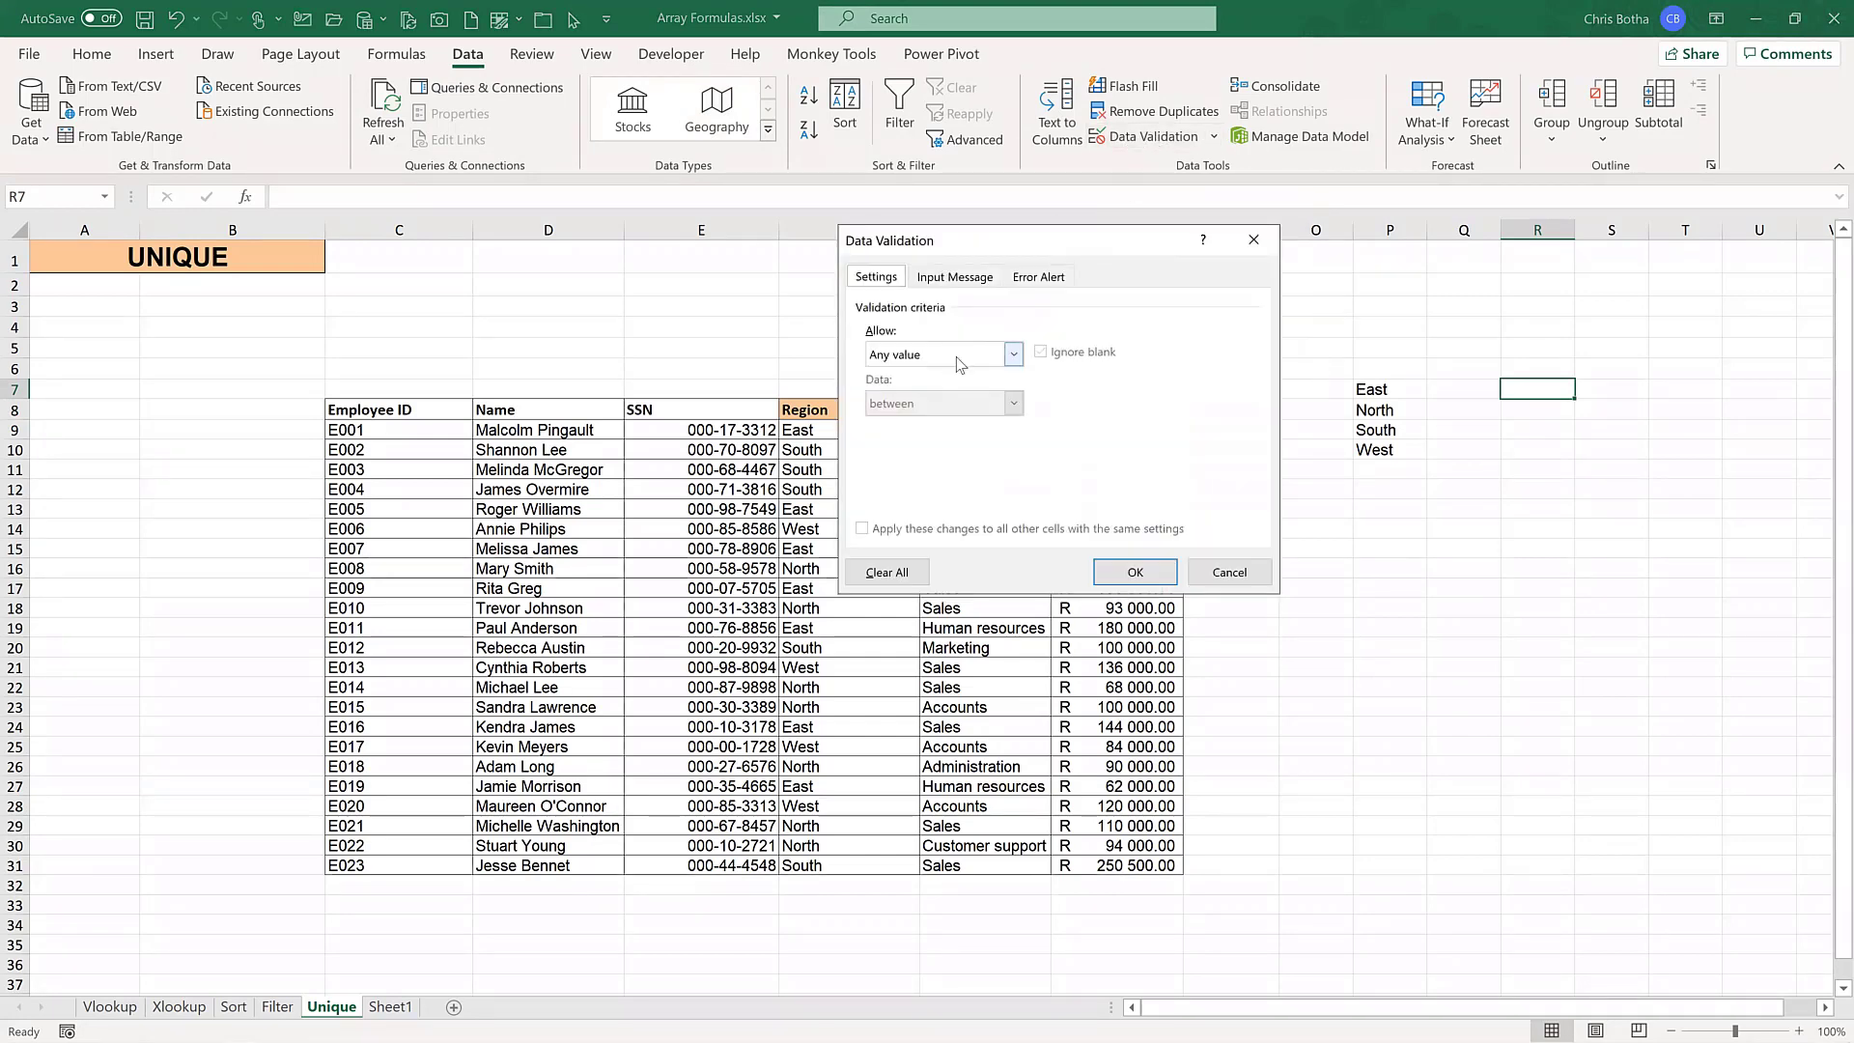
pyautogui.click(959, 355)
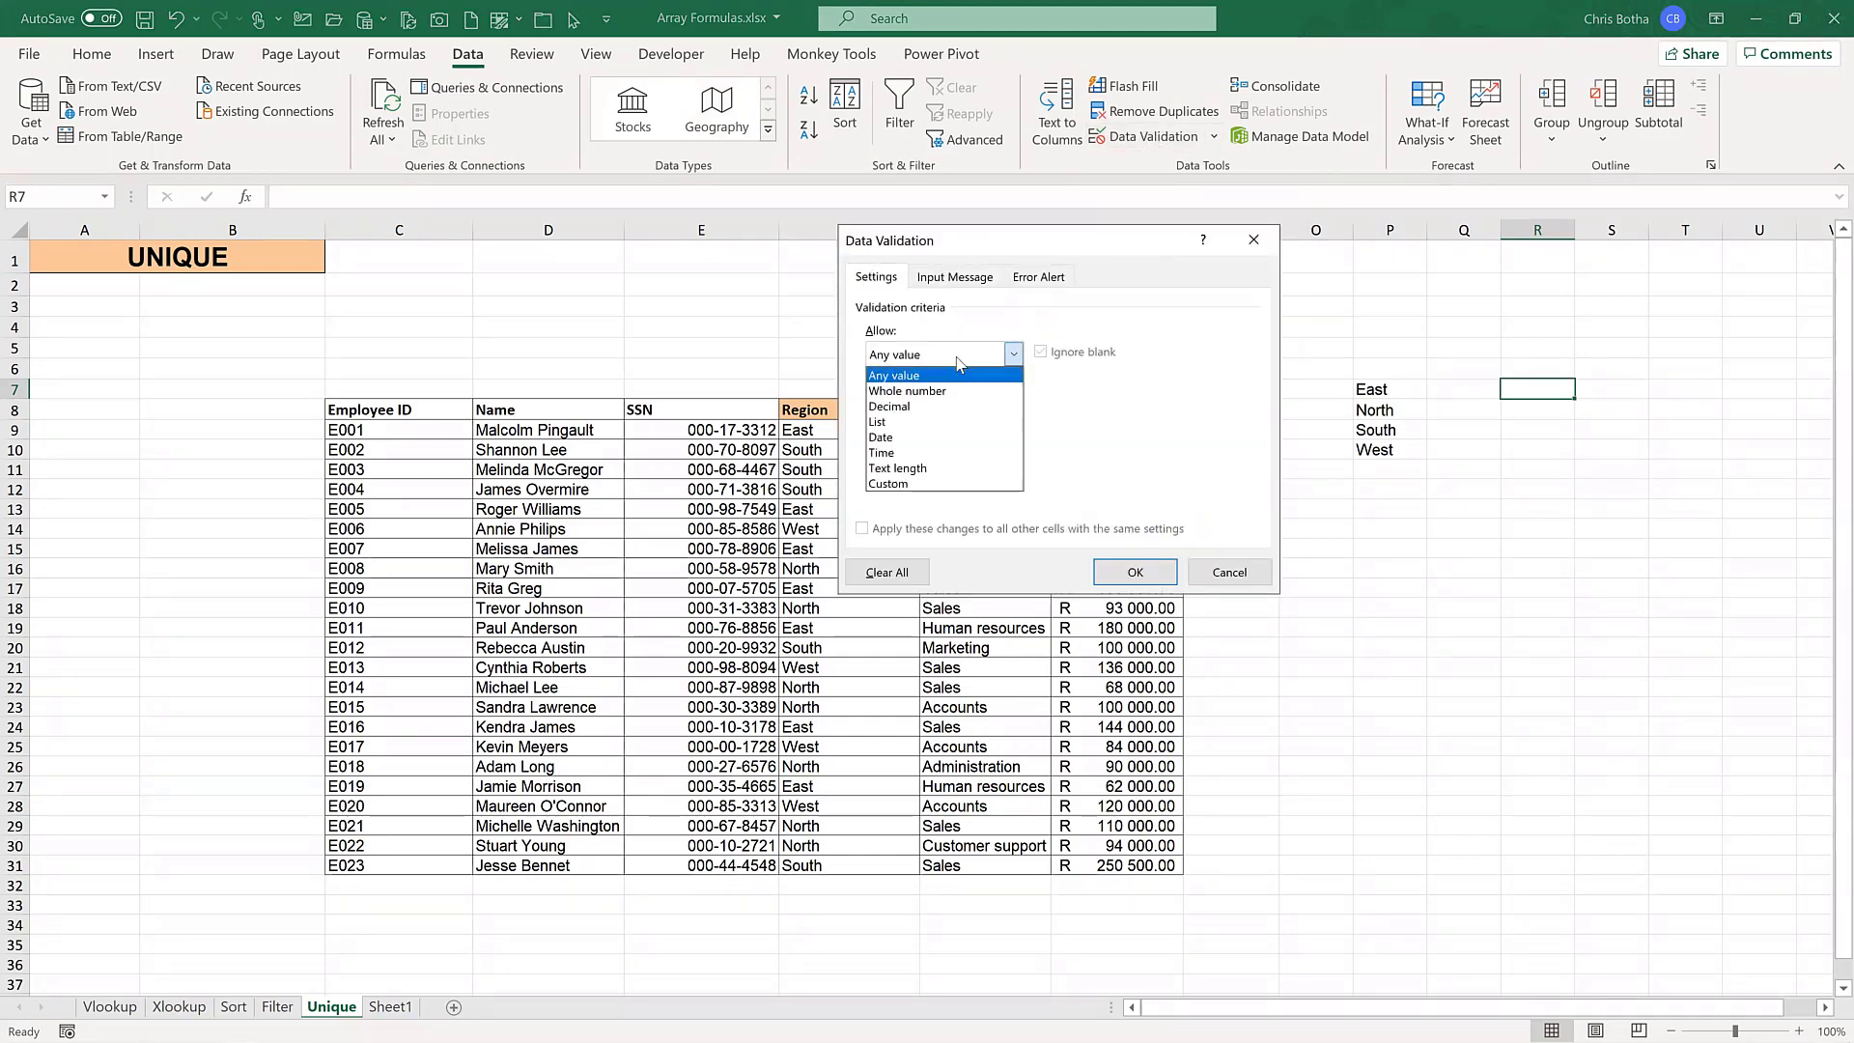
pyautogui.click(918, 421)
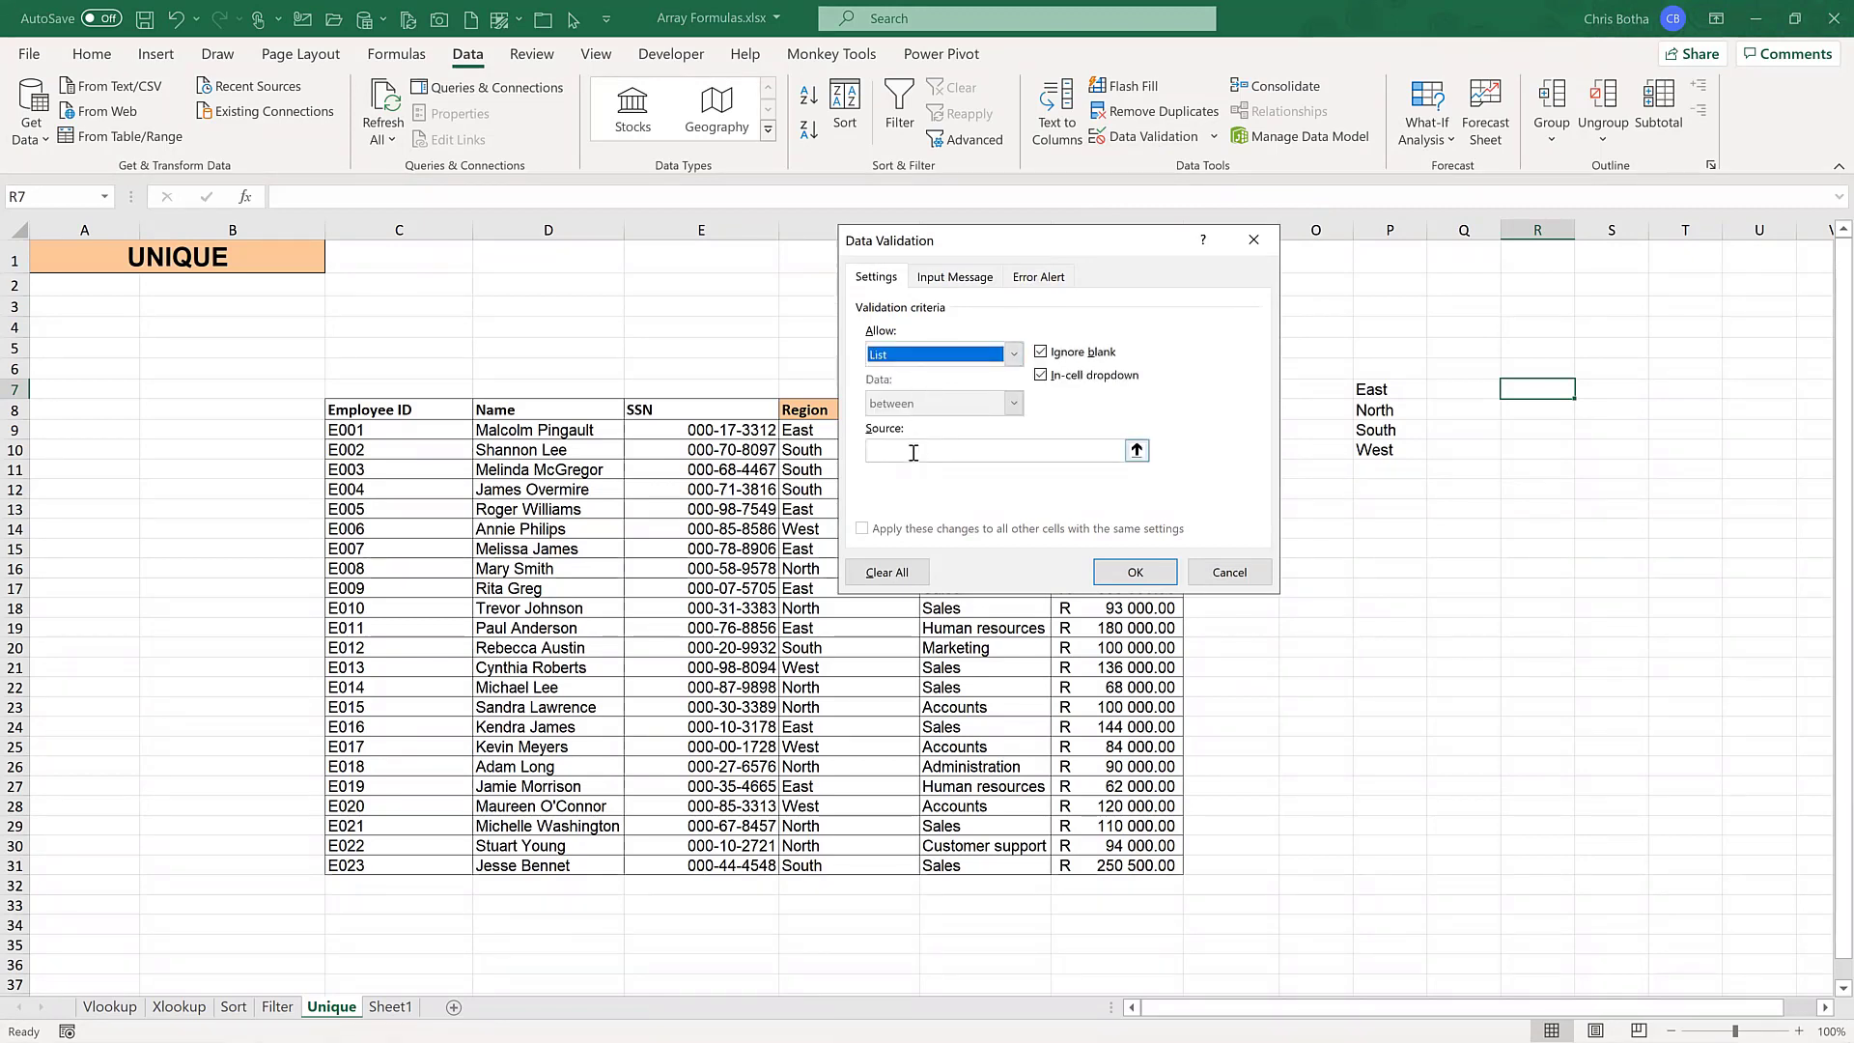
pyautogui.click(913, 452)
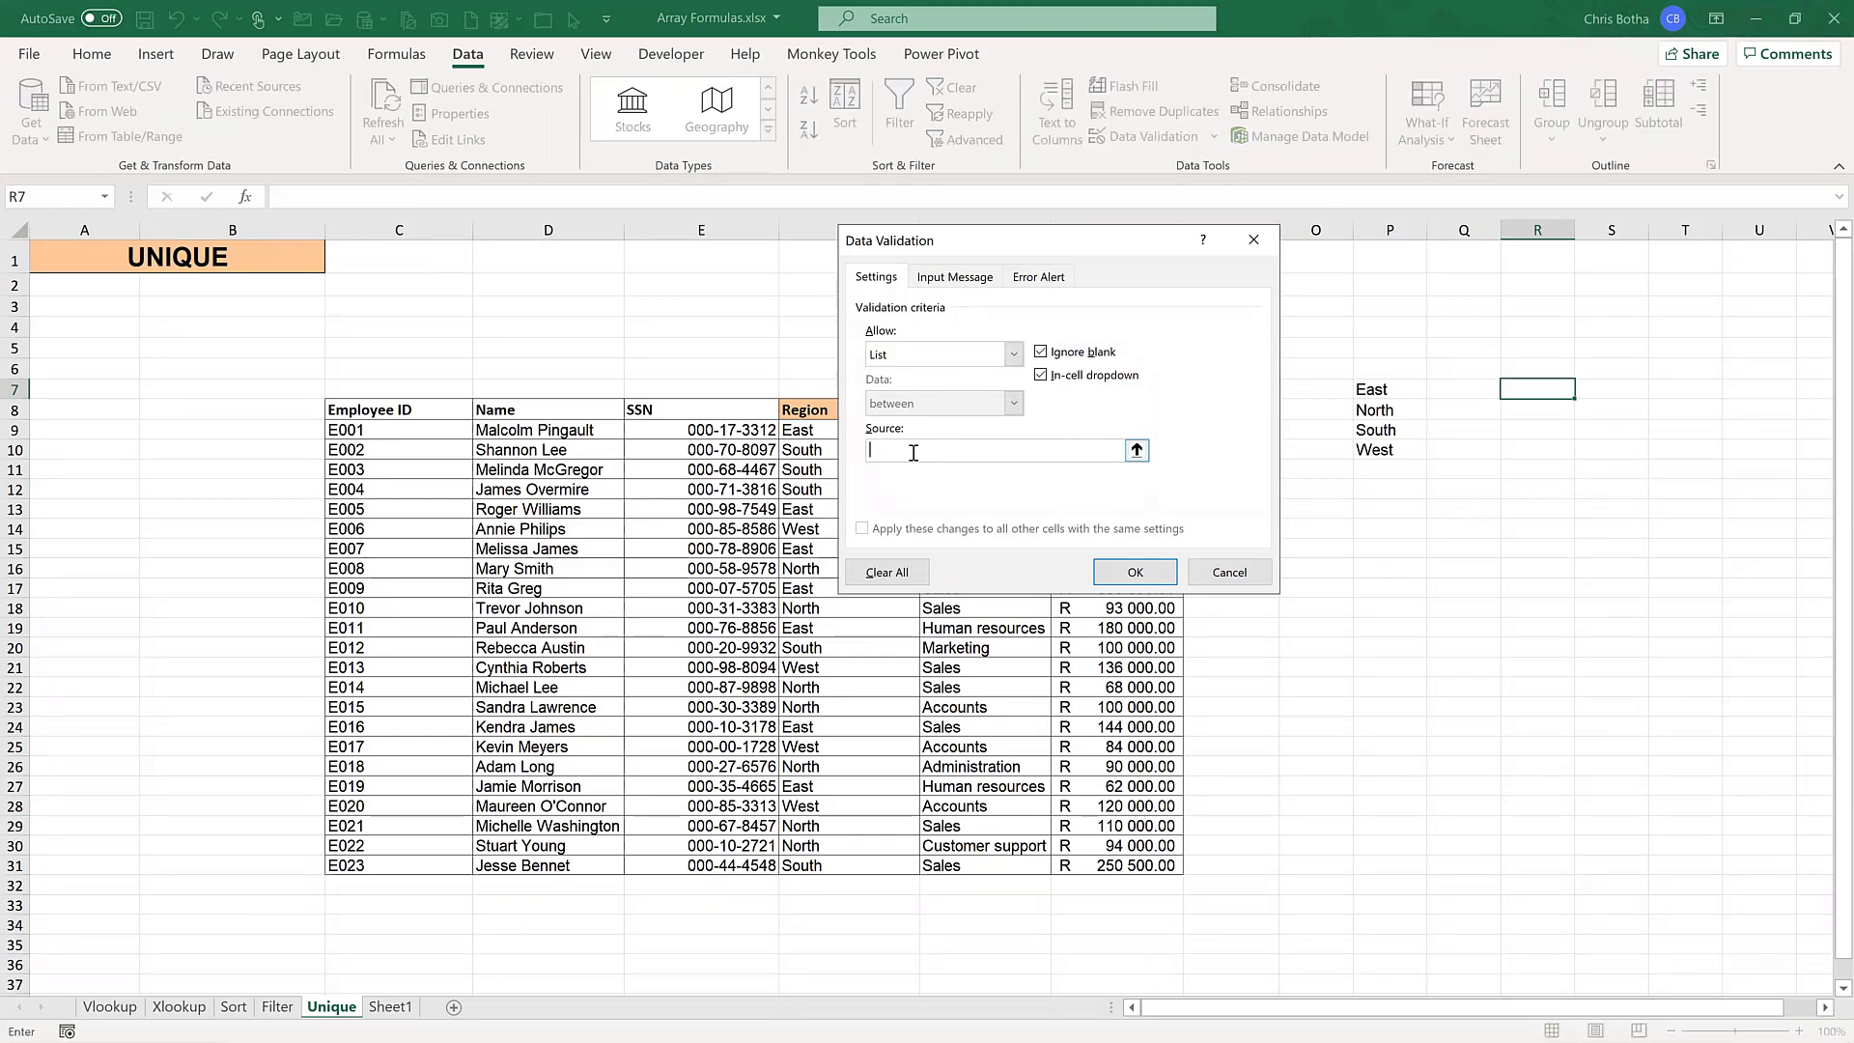
pyautogui.click(1373, 389)
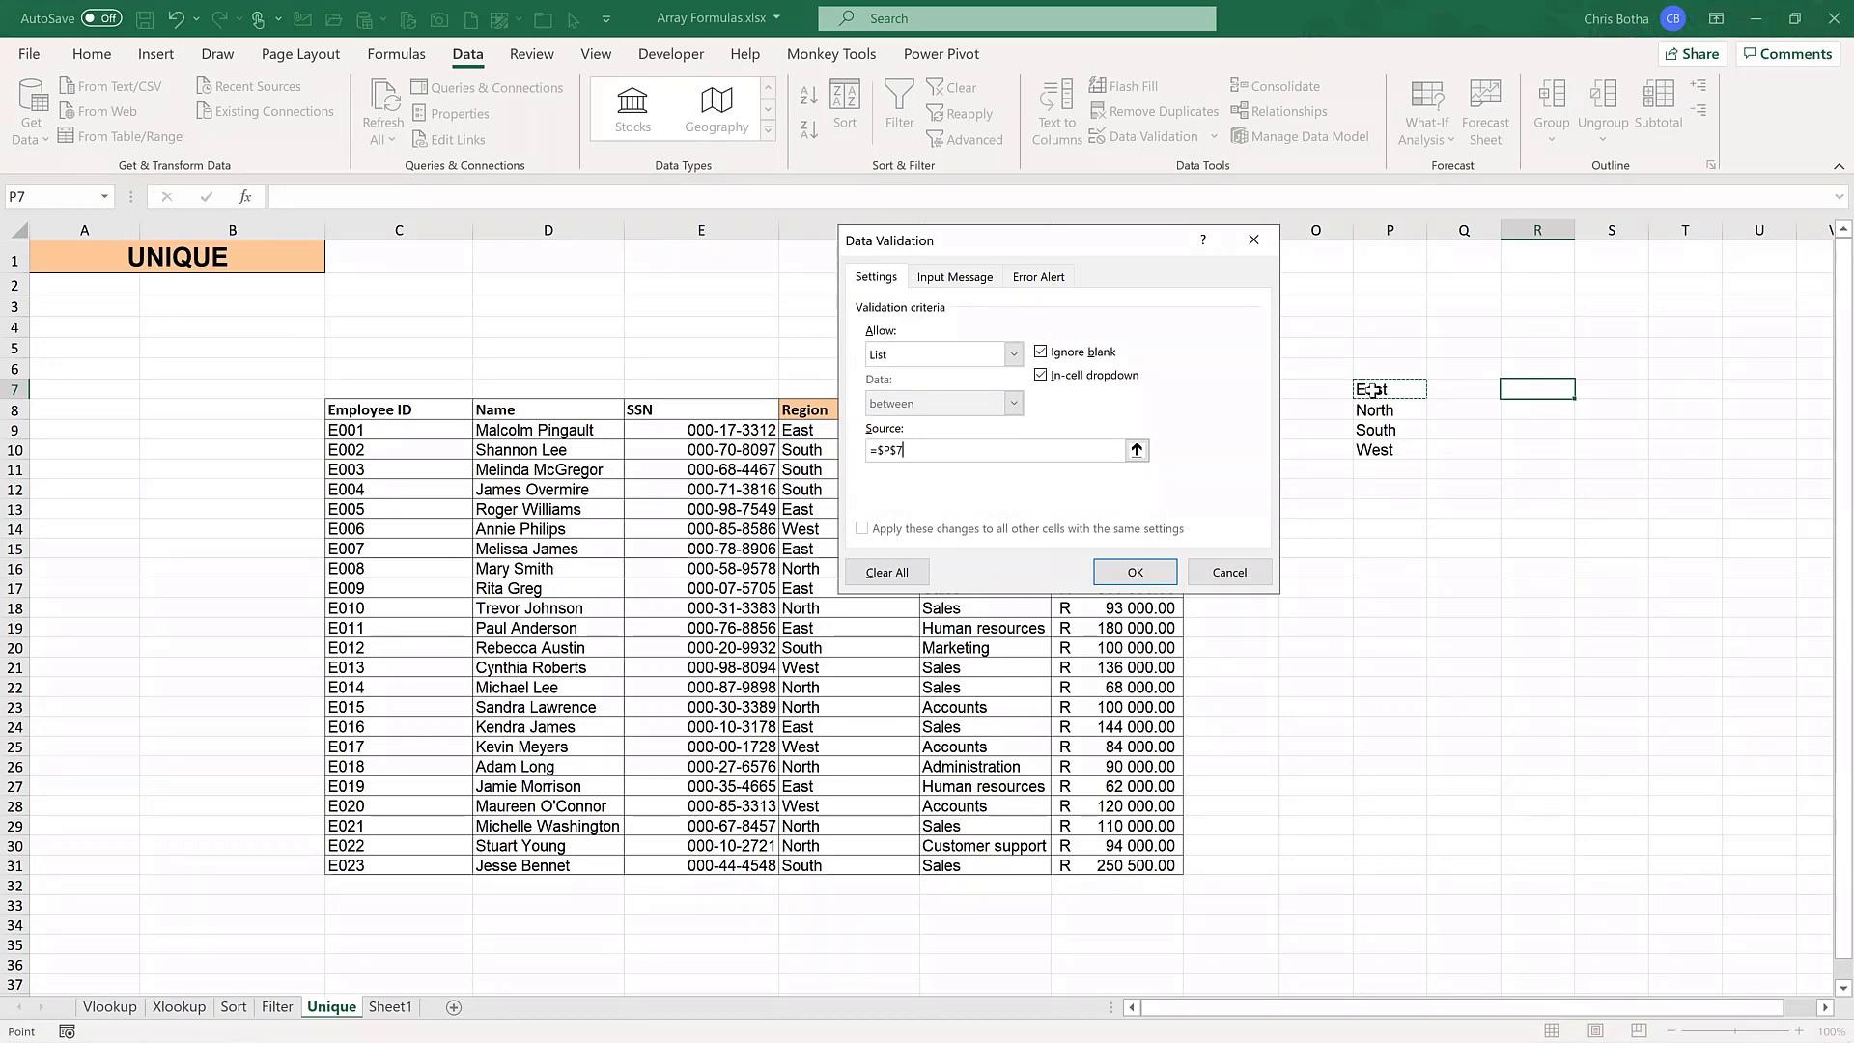
pyautogui.write('#')
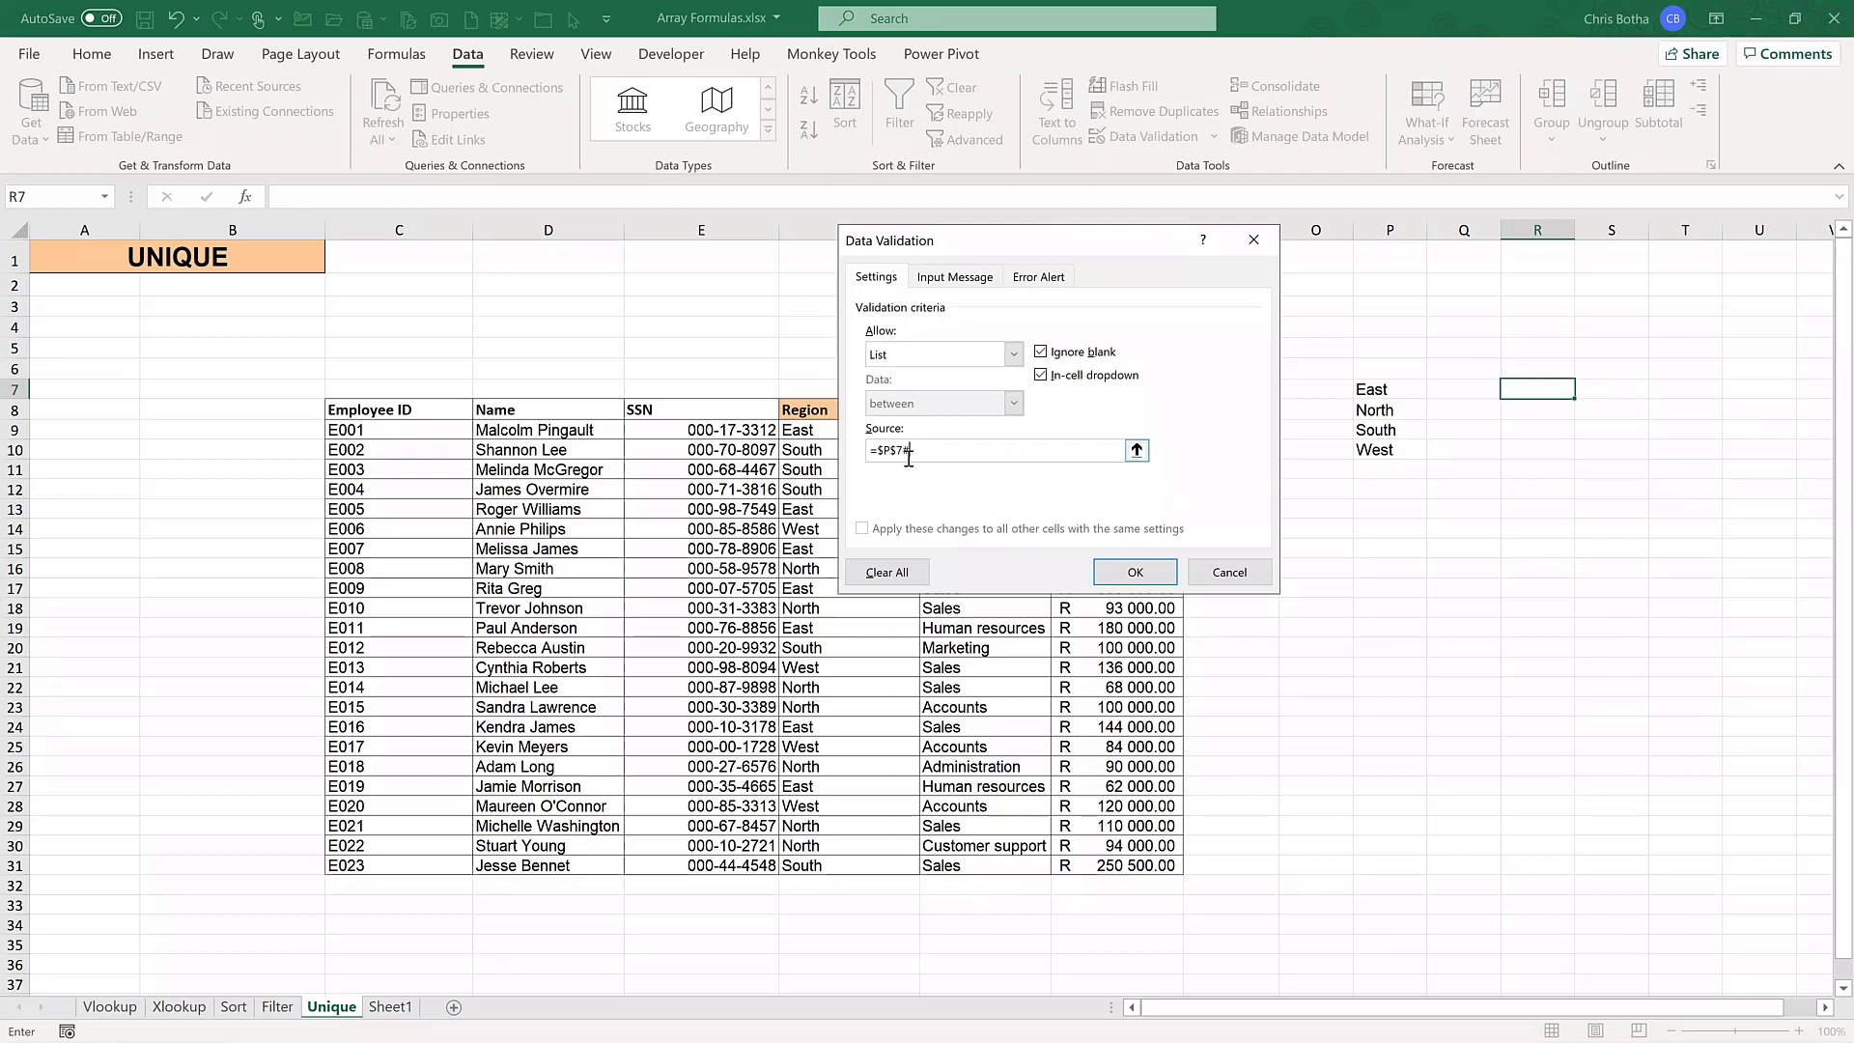
pyautogui.click(1133, 572)
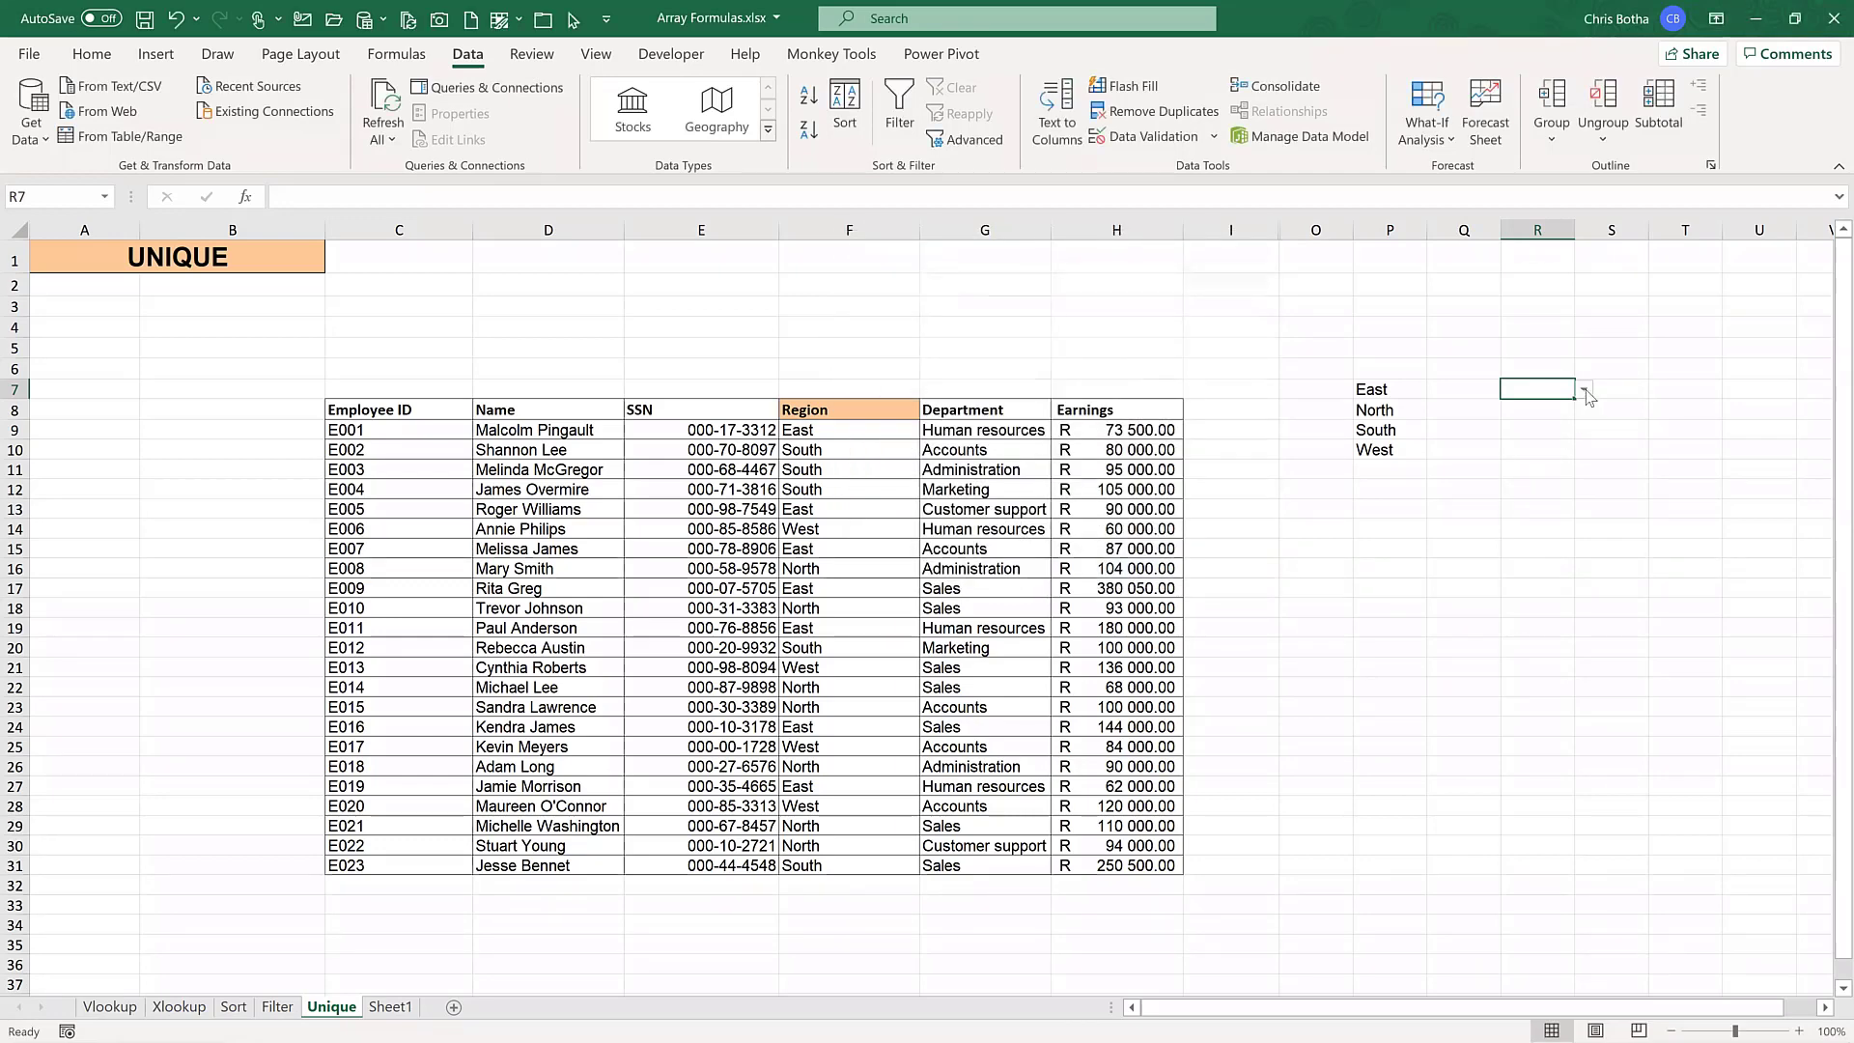
# - Choose South from the drop-down list in R7 and reopen the list to check its regions
pyautogui.click(1584, 390)
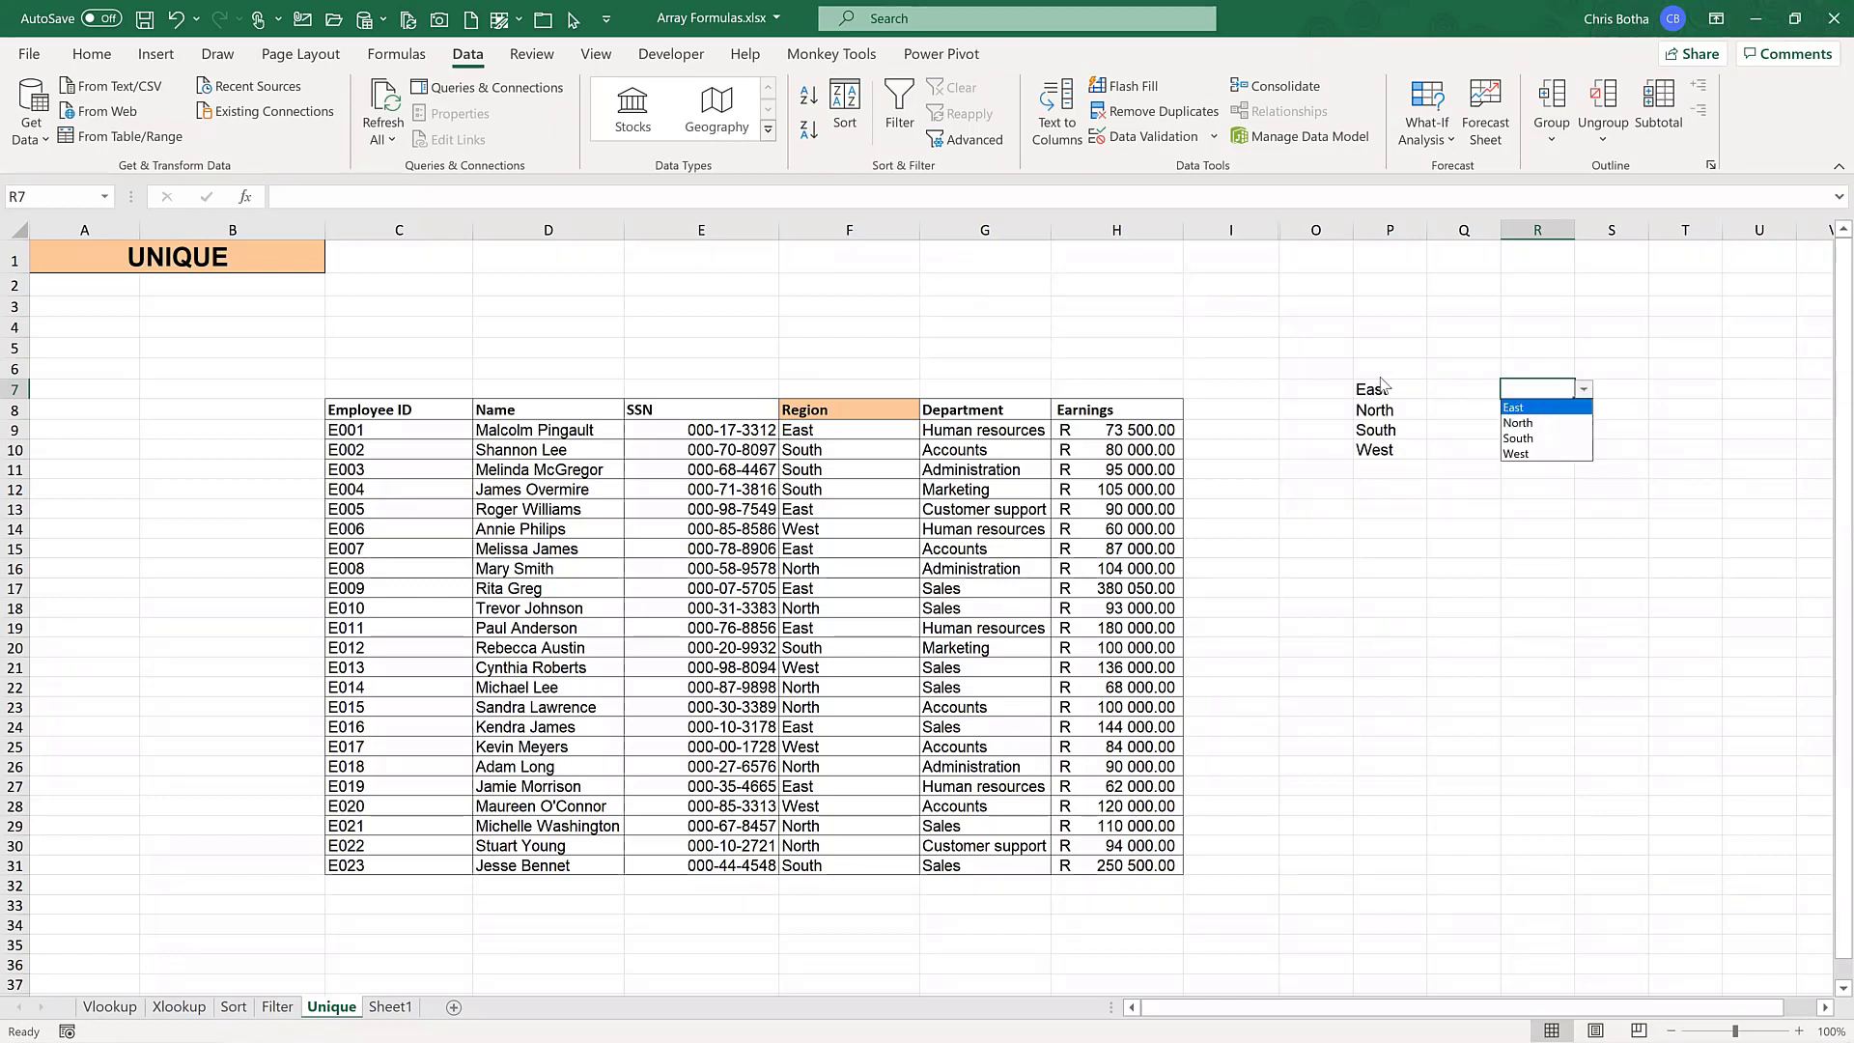
pyautogui.click(1522, 439)
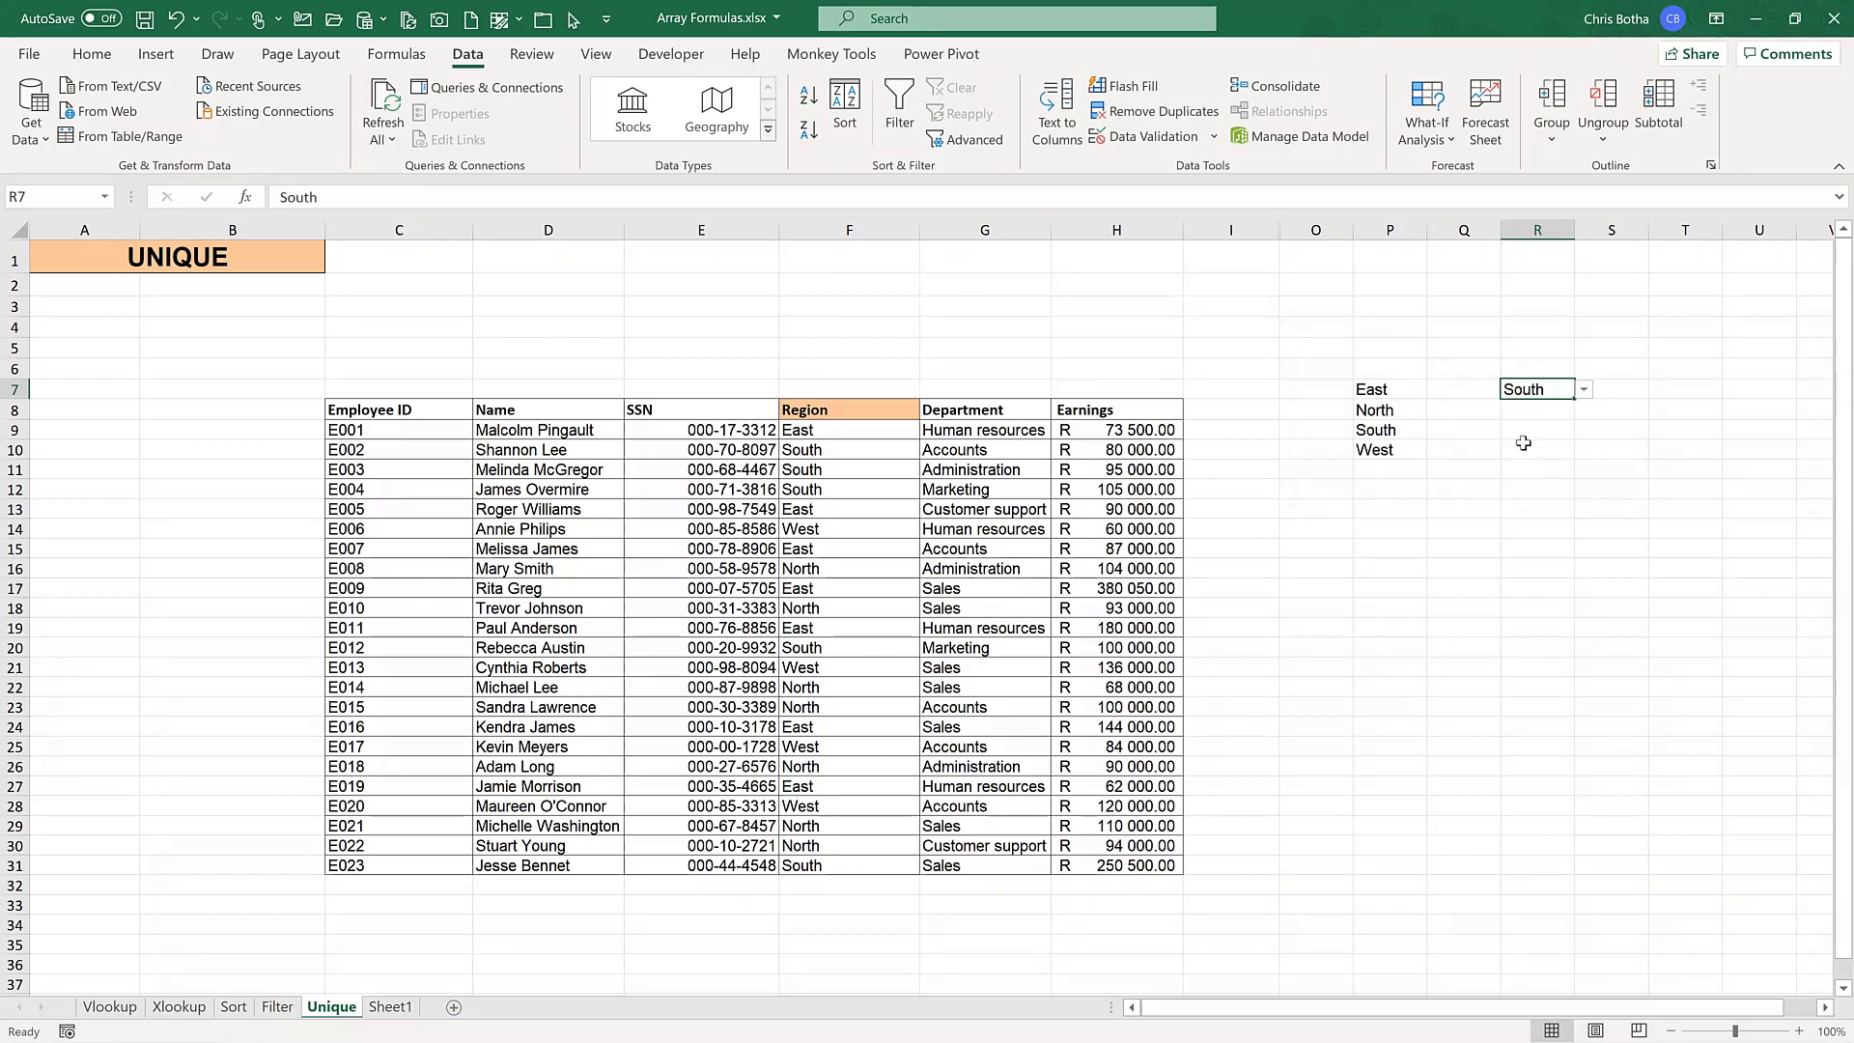
pyautogui.click(1586, 390)
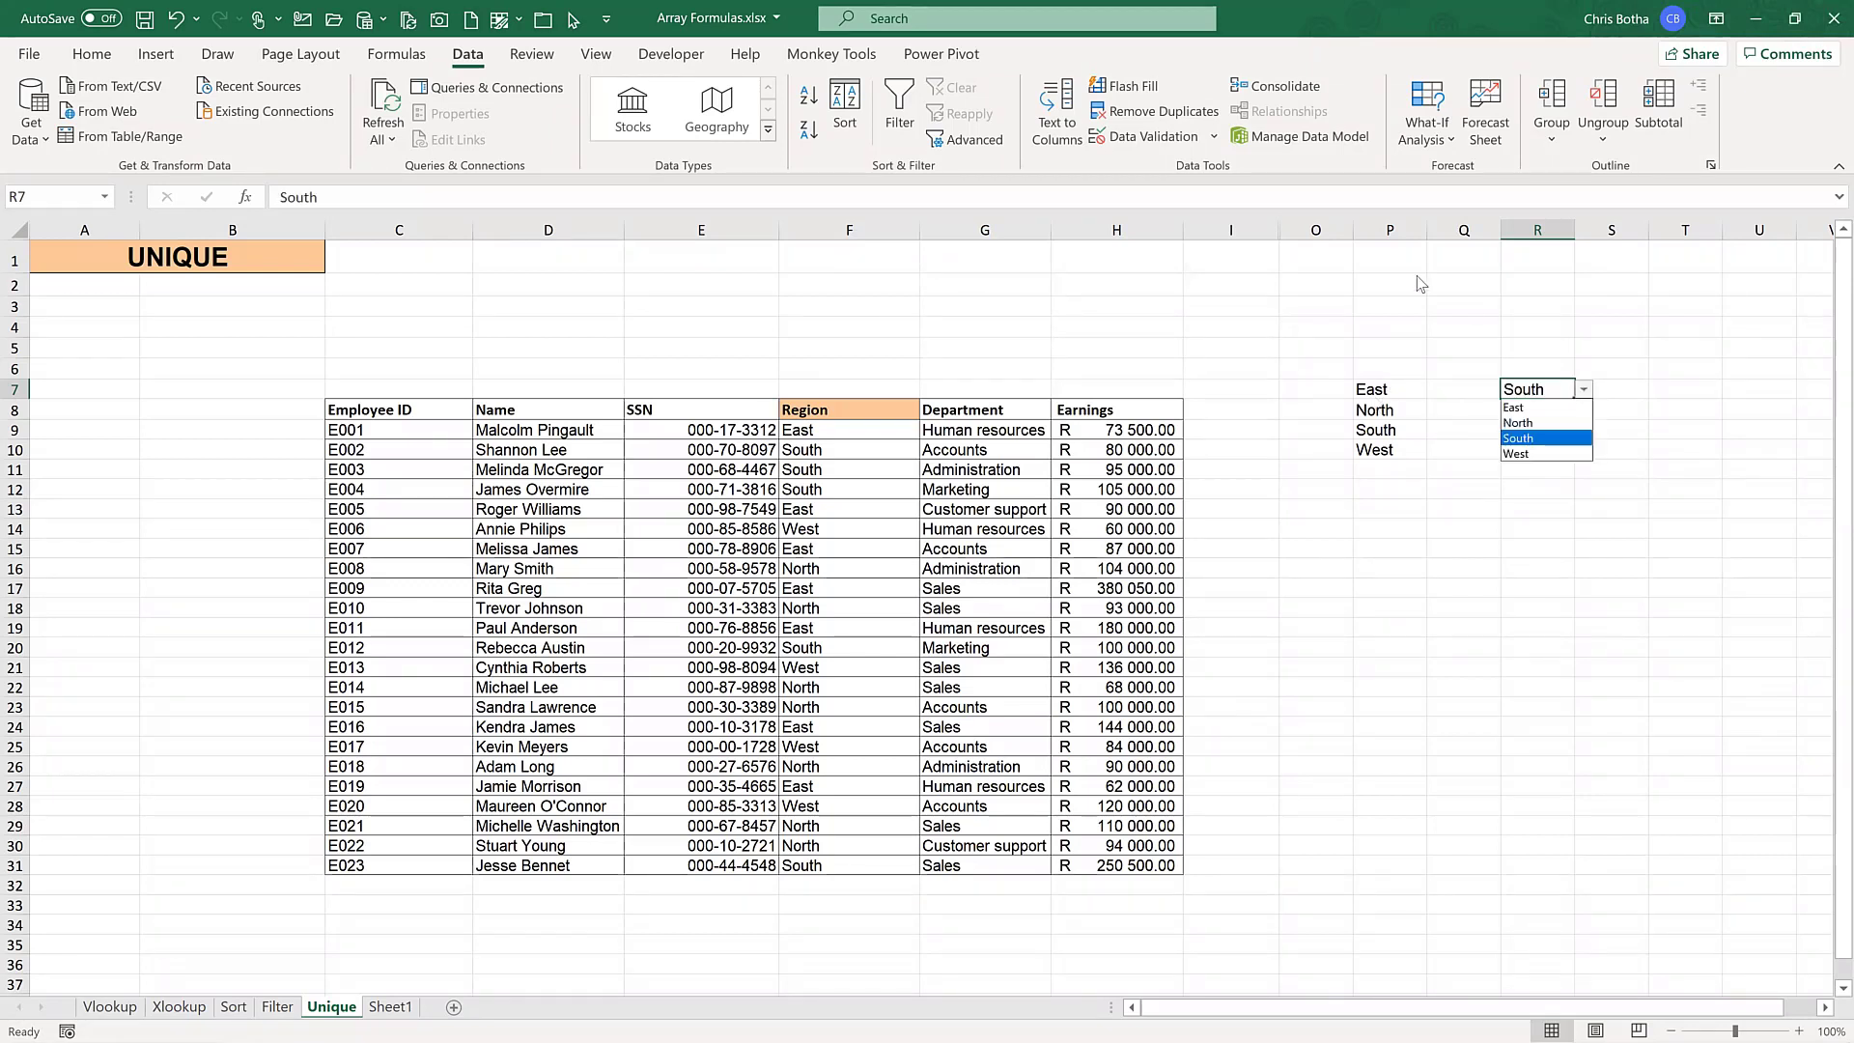
# - Hide column P containing the sorted region list and select the drop-down cell R7
pyautogui.click(1387, 236)
pyautogui.click(1386, 236)
pyautogui.rightClick(1387, 236)
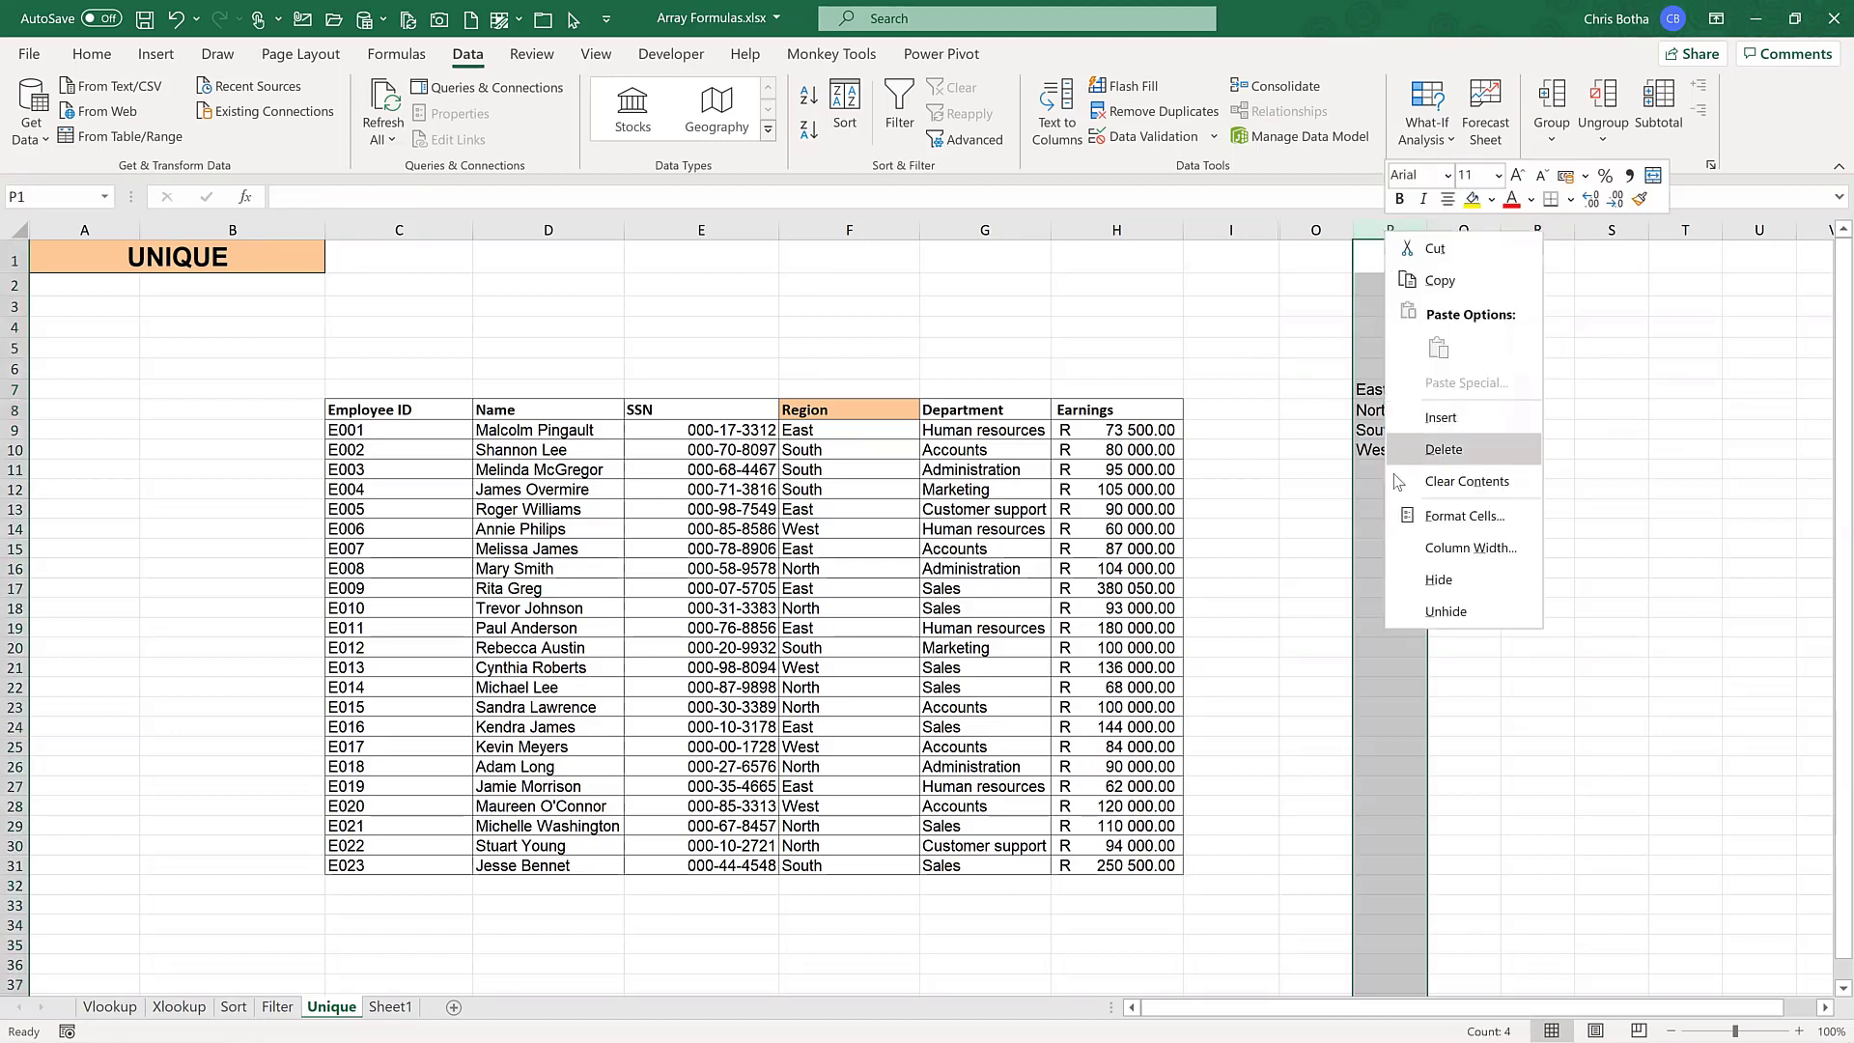
pyautogui.click(1456, 580)
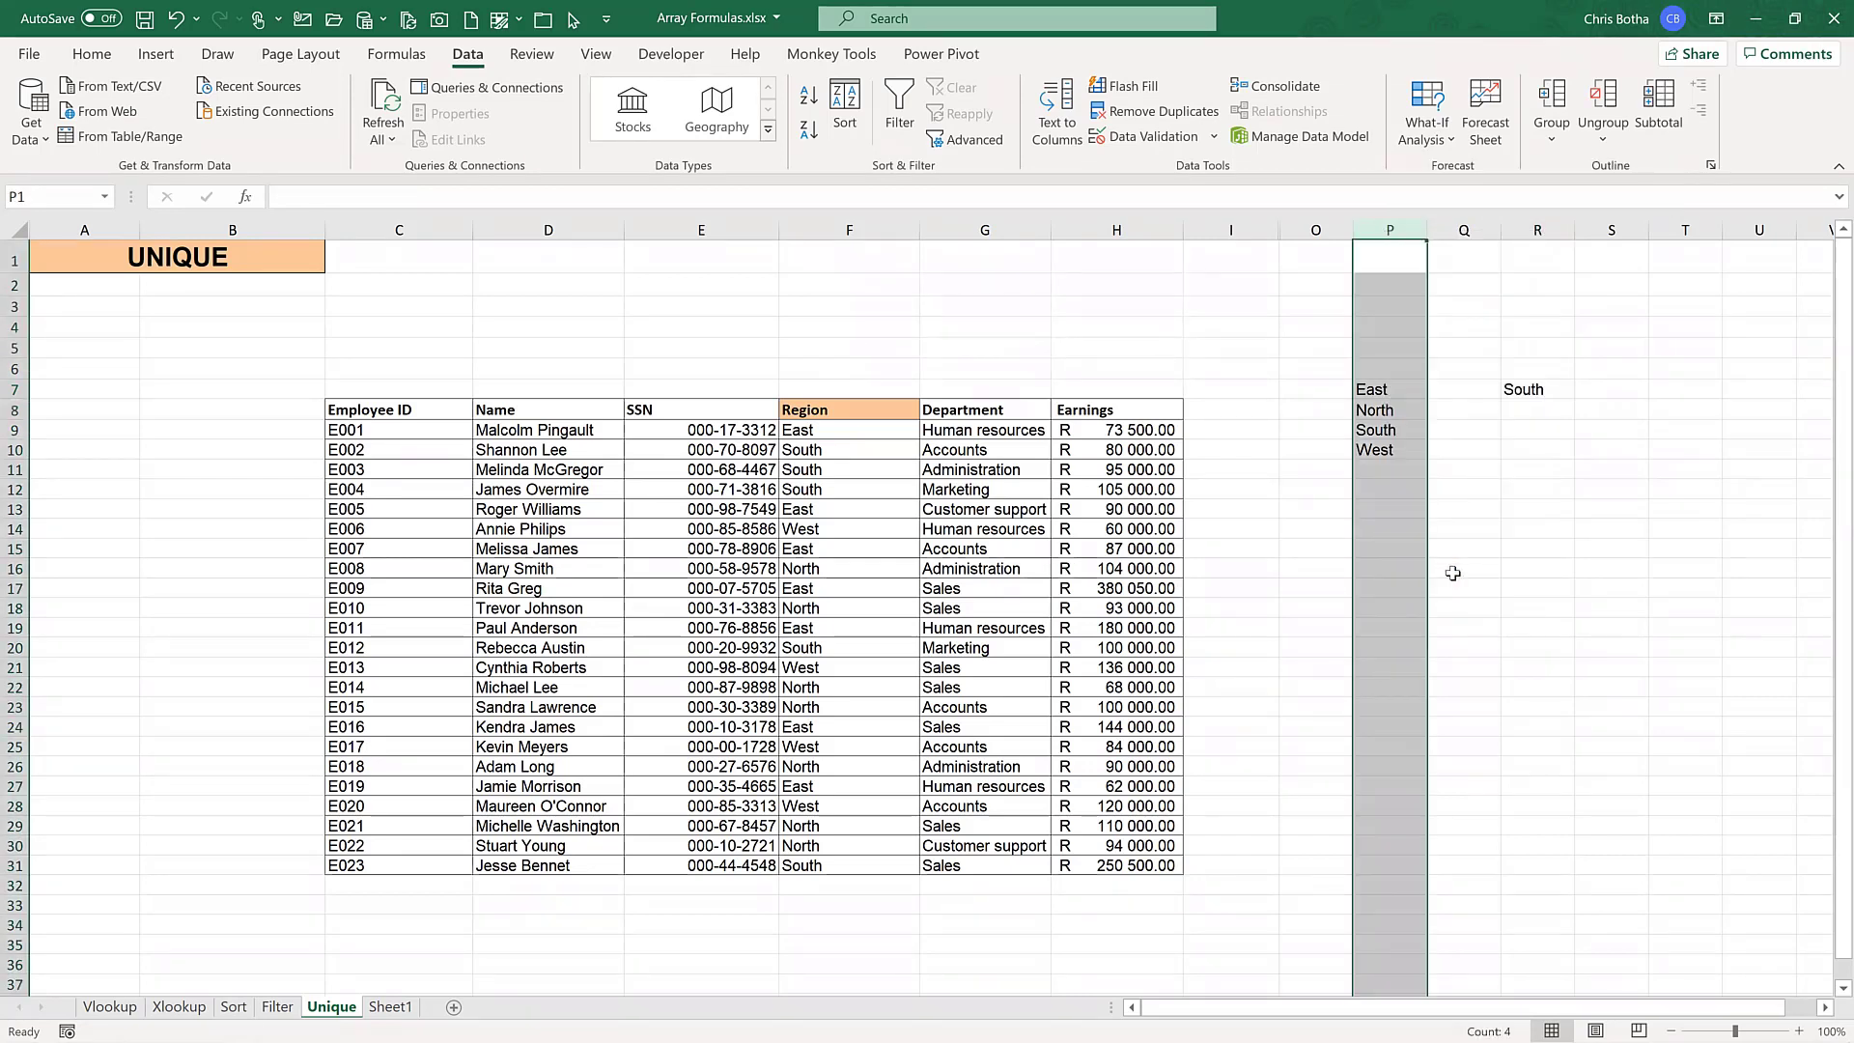
pyautogui.click(1450, 393)
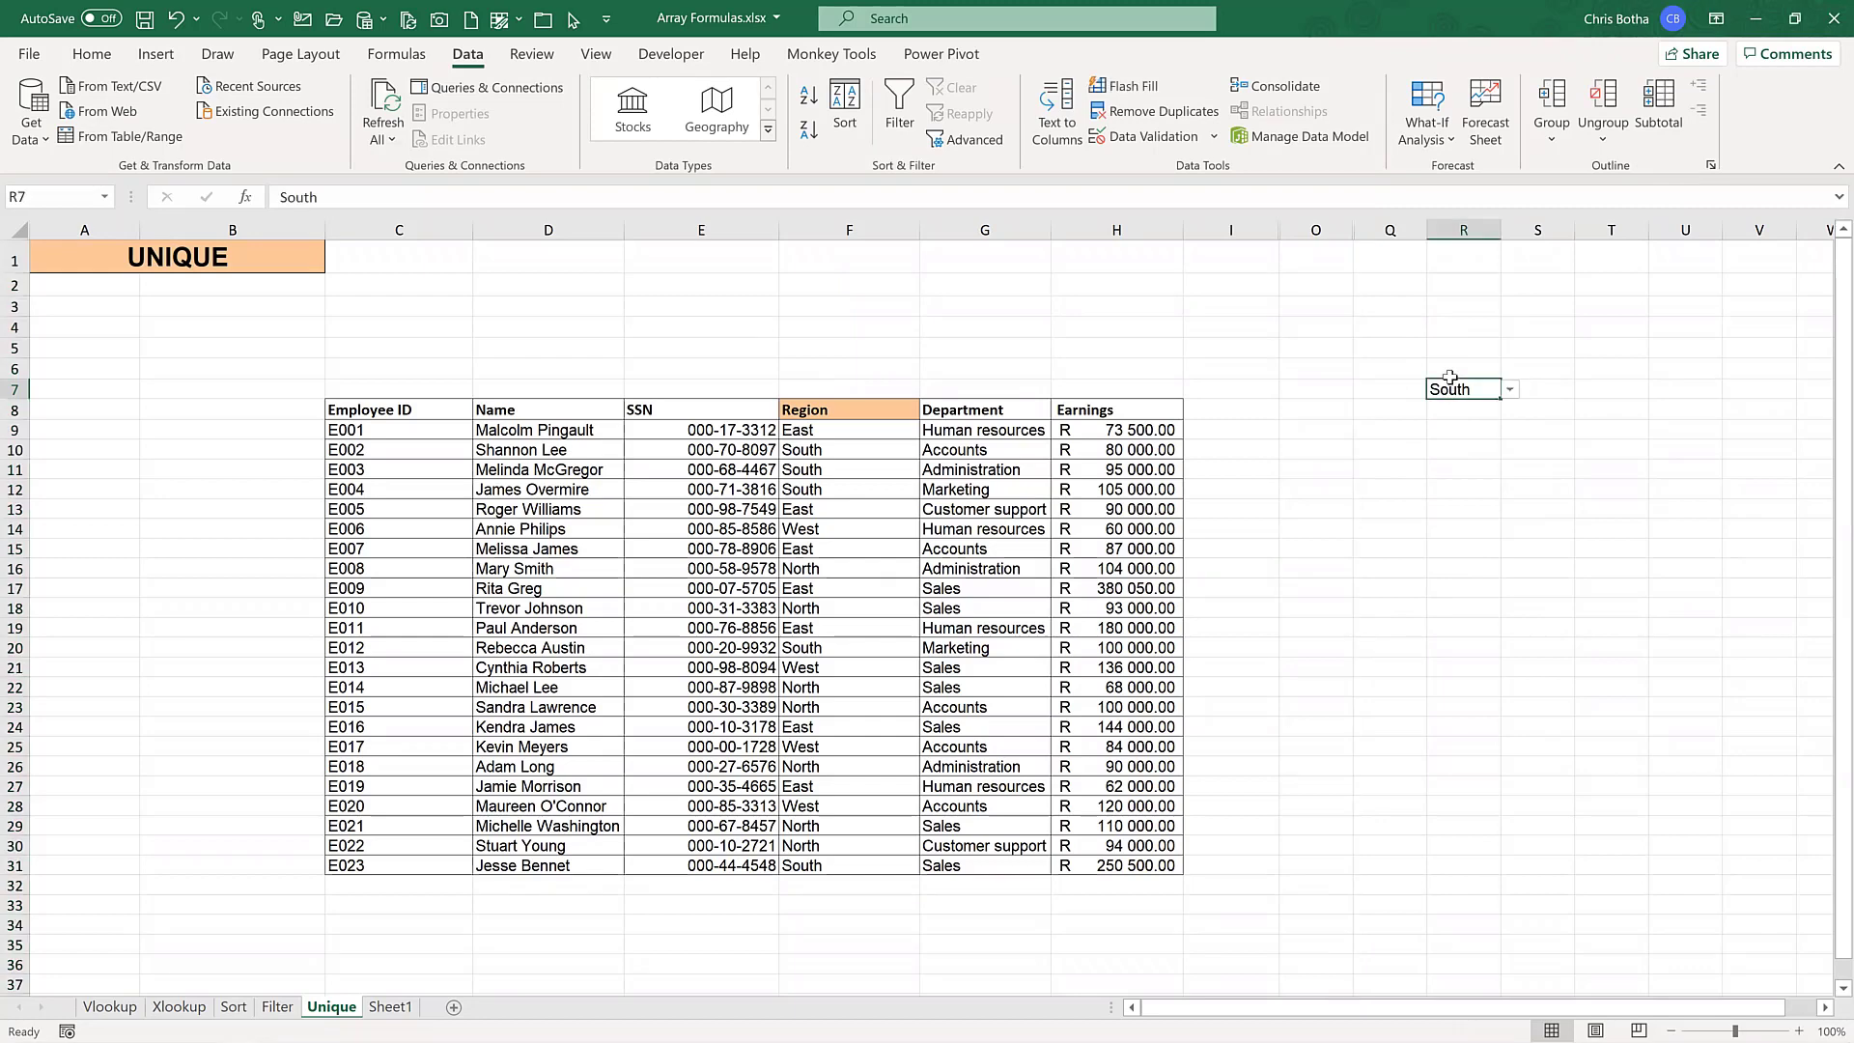
# - Enter the label Drop Down in R6, directly above the region drop-down cell
pyautogui.click(1449, 376)
pyautogui.write('Drop')
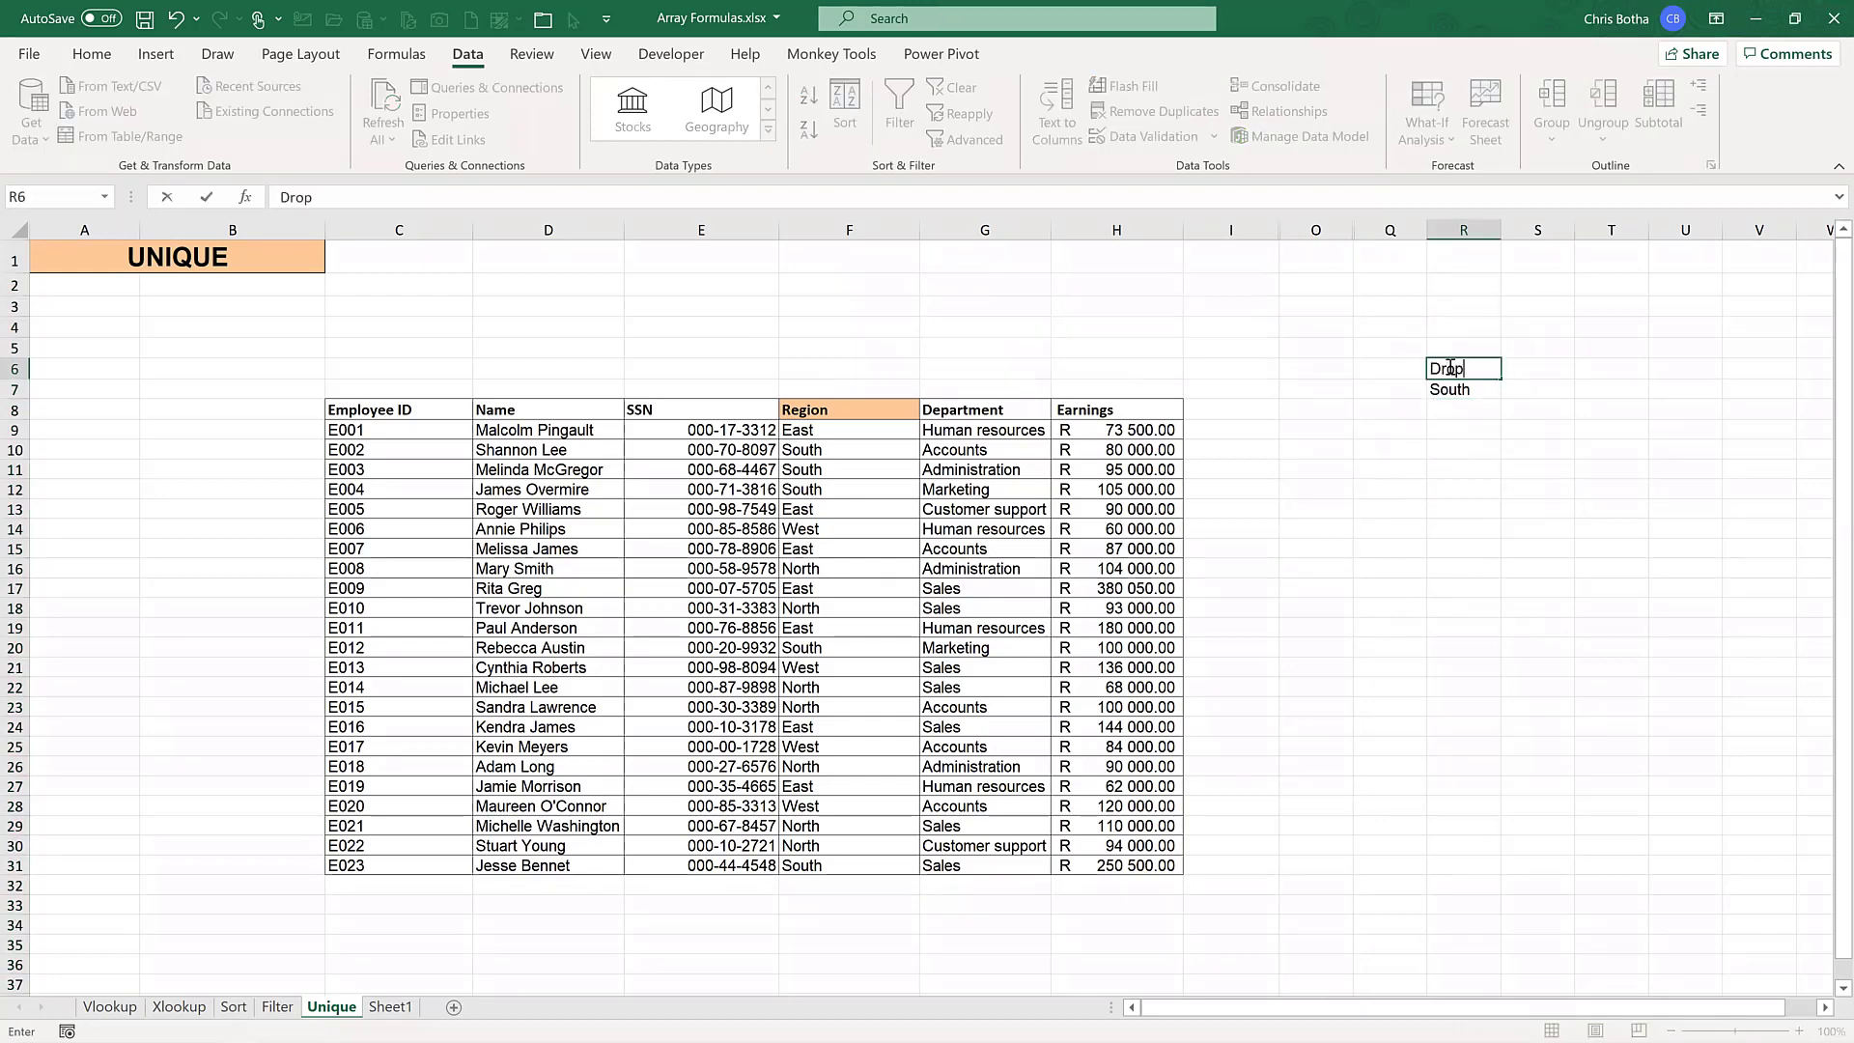
pyautogui.write(' Down')
pyautogui.press('Return')
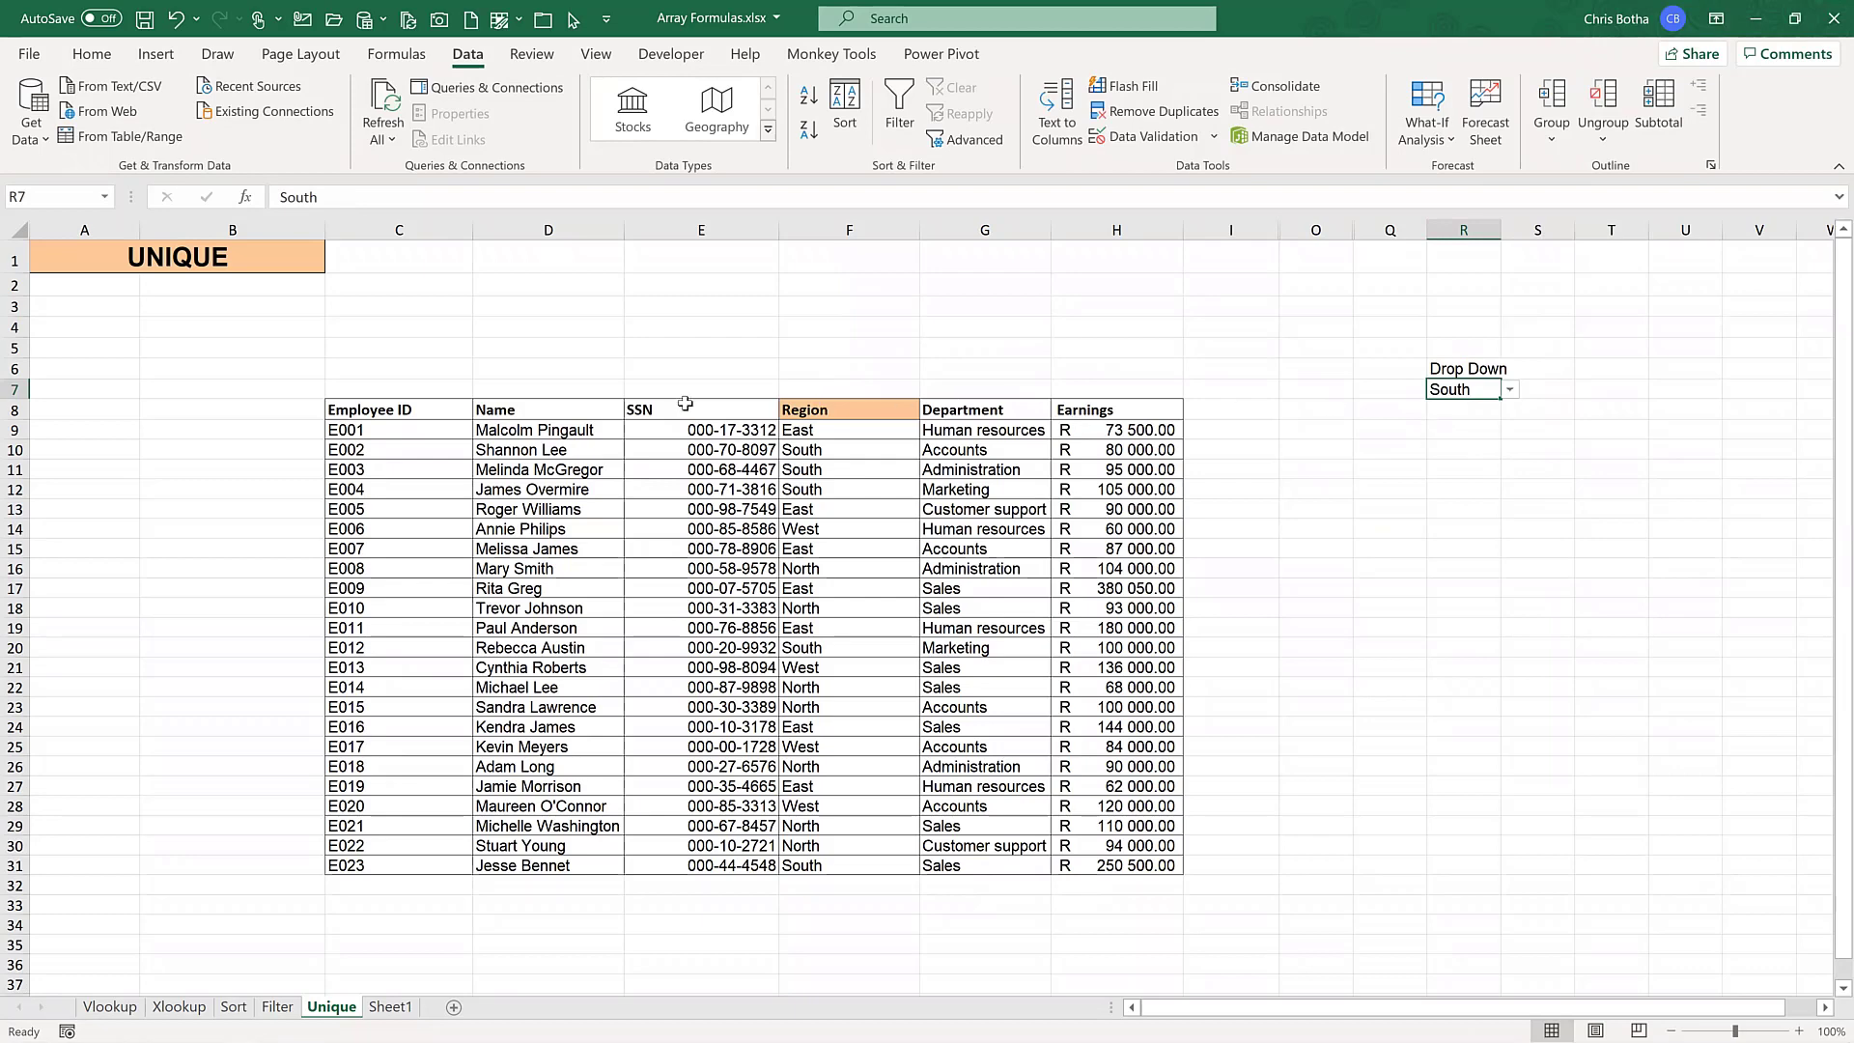
# - Fill the drop-down cell R7 with yellow and widen column R to fit the Drop Down label
pyautogui.moveTo(446, 470); pyautogui.dragTo(1004, 828)
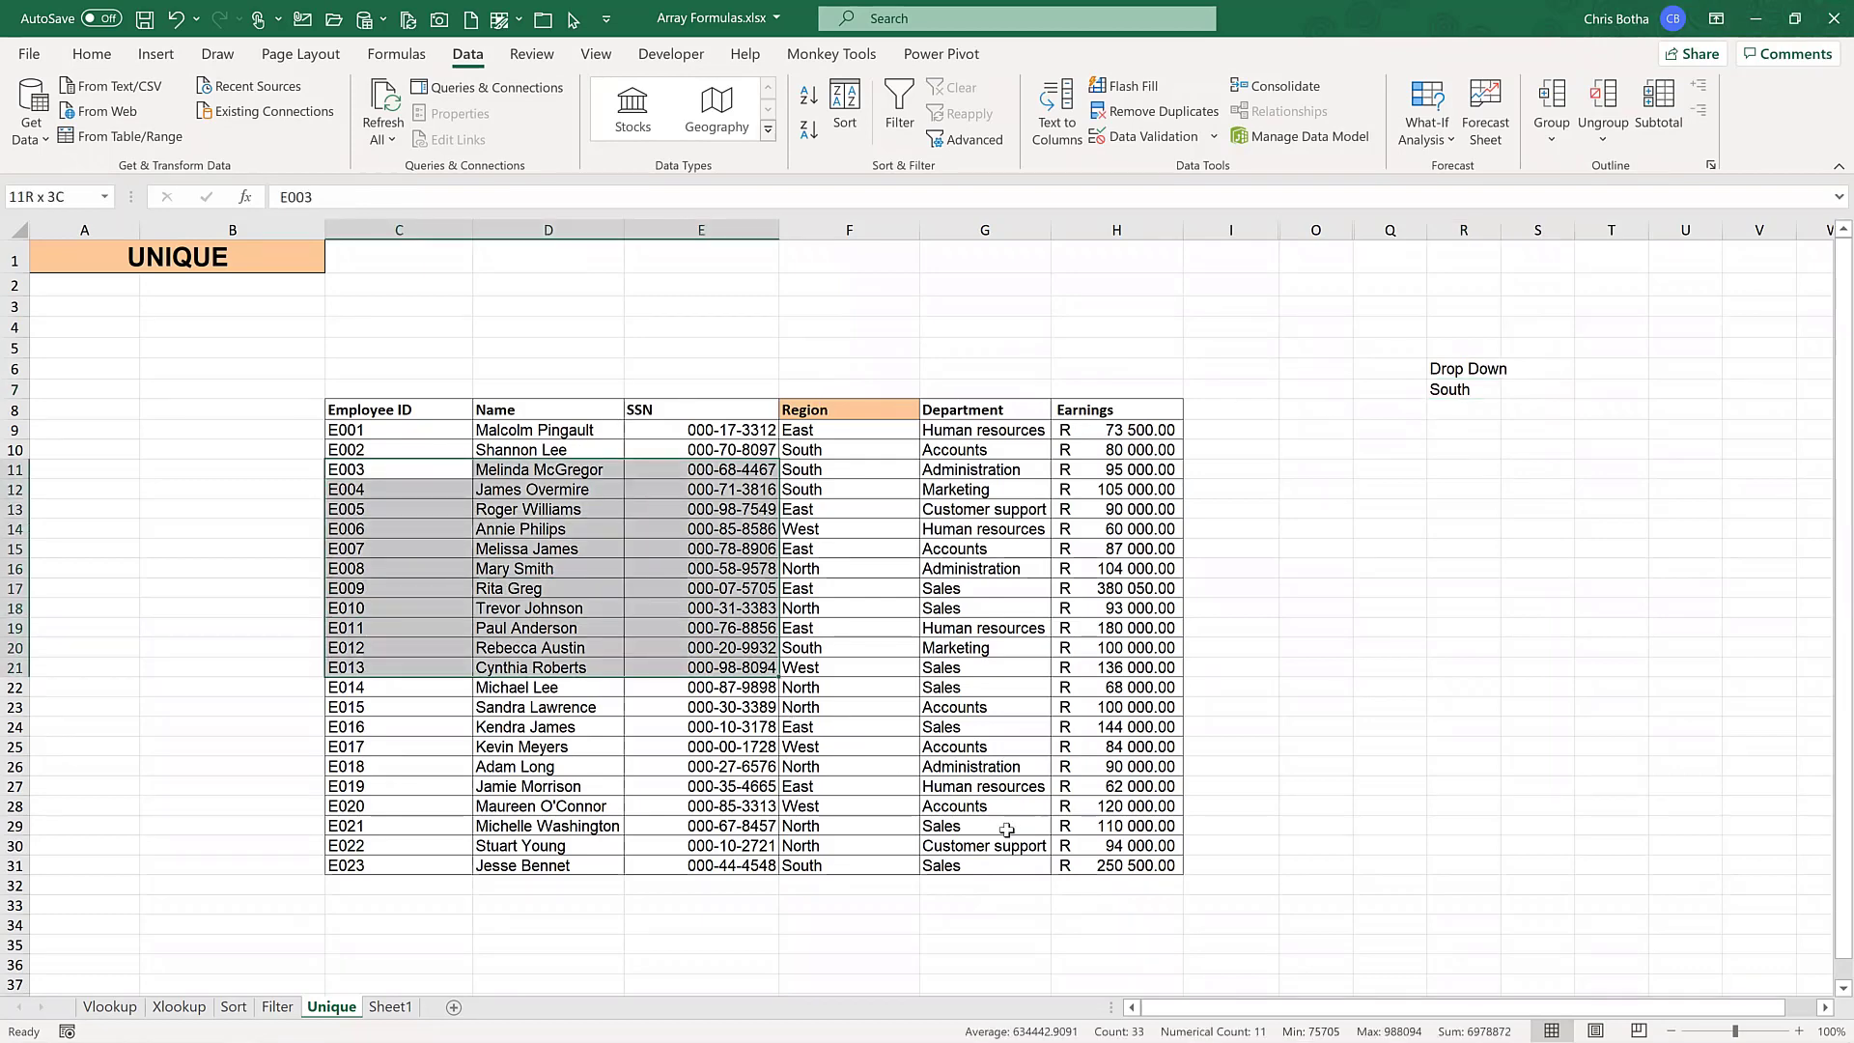
pyautogui.click(1460, 387)
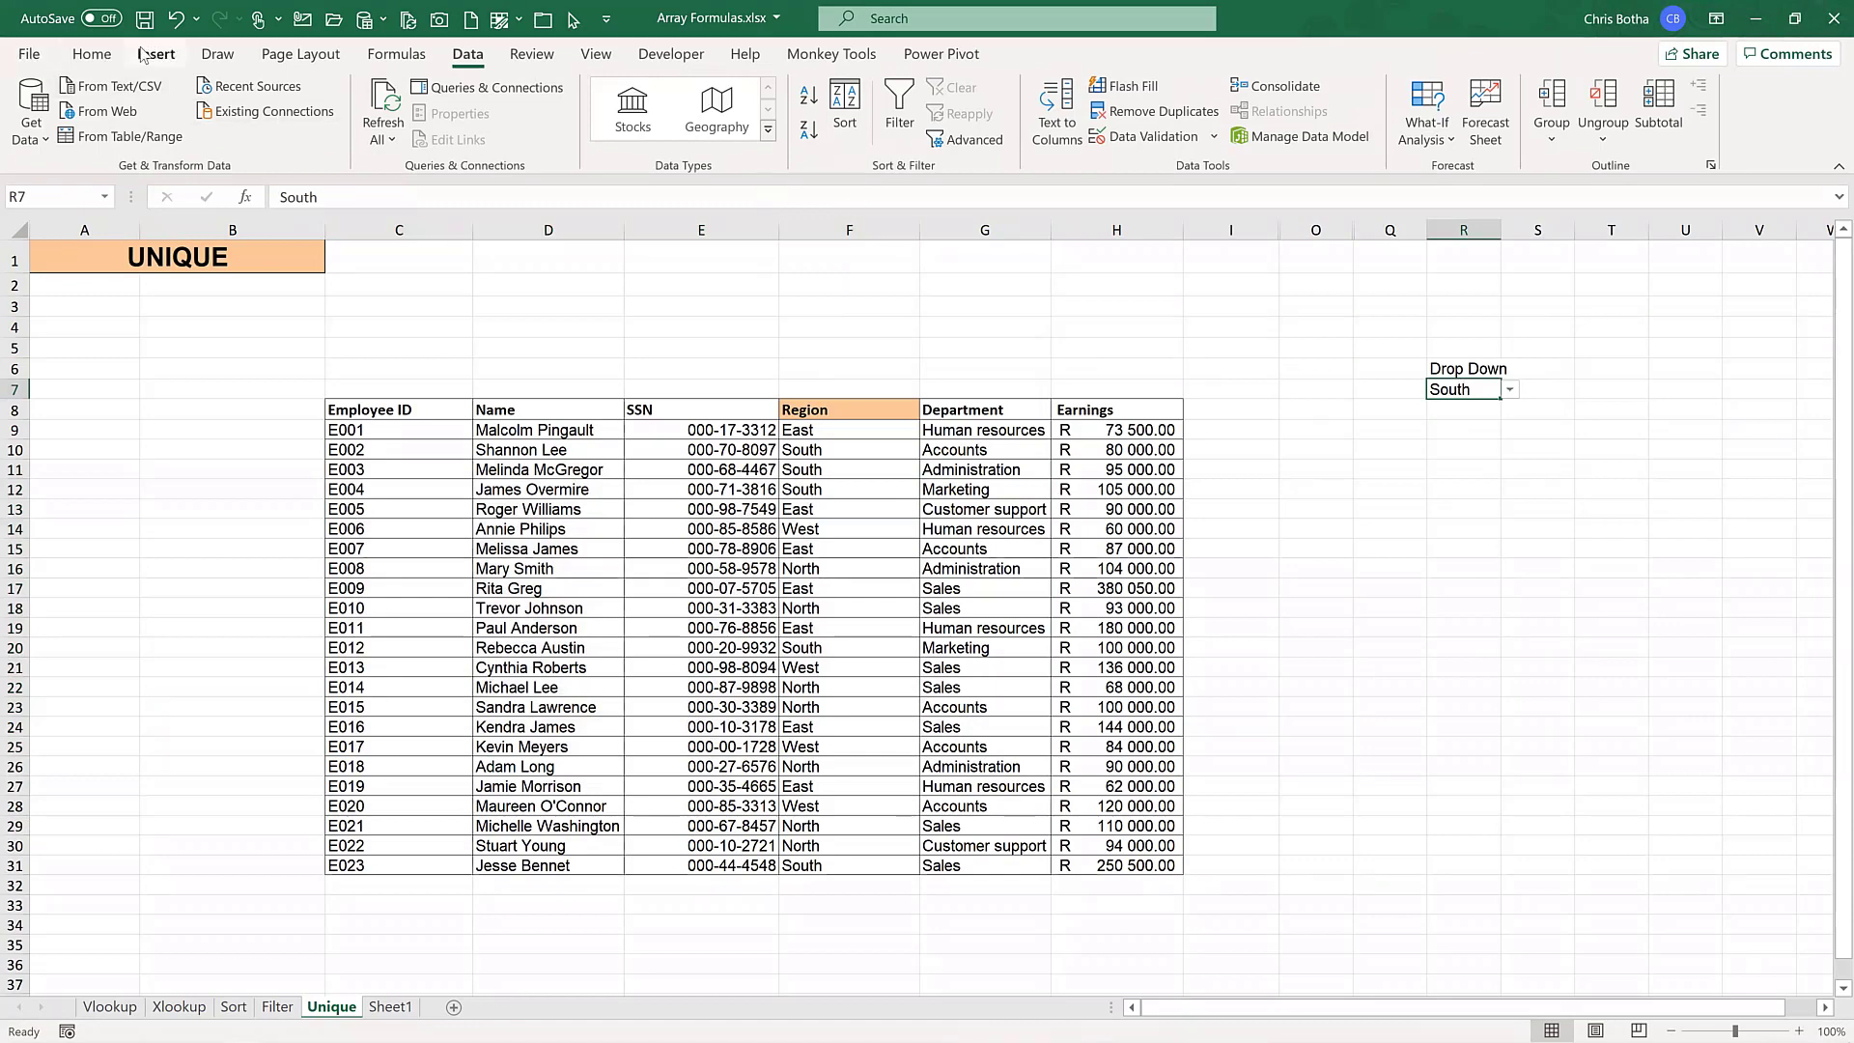
pyautogui.click(94, 55)
pyautogui.click(345, 131)
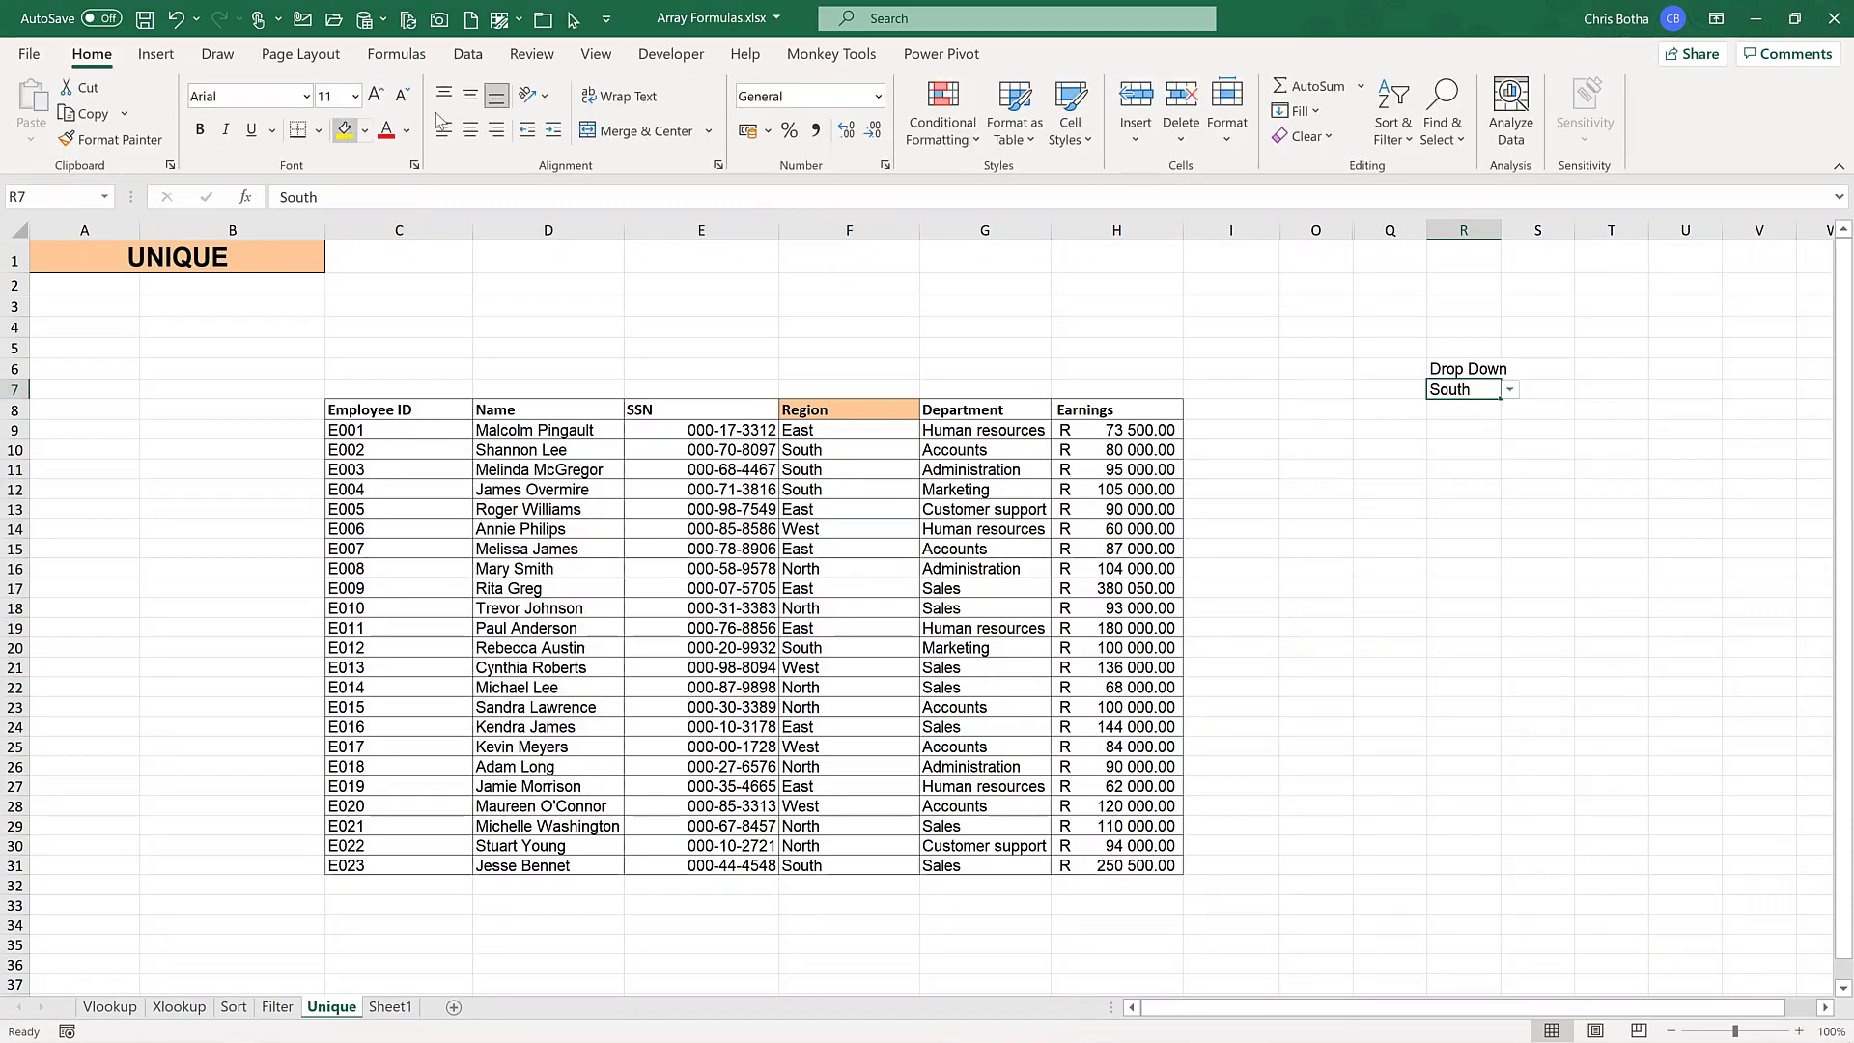
pyautogui.moveTo(1503, 230); pyautogui.dragTo(1570, 229)
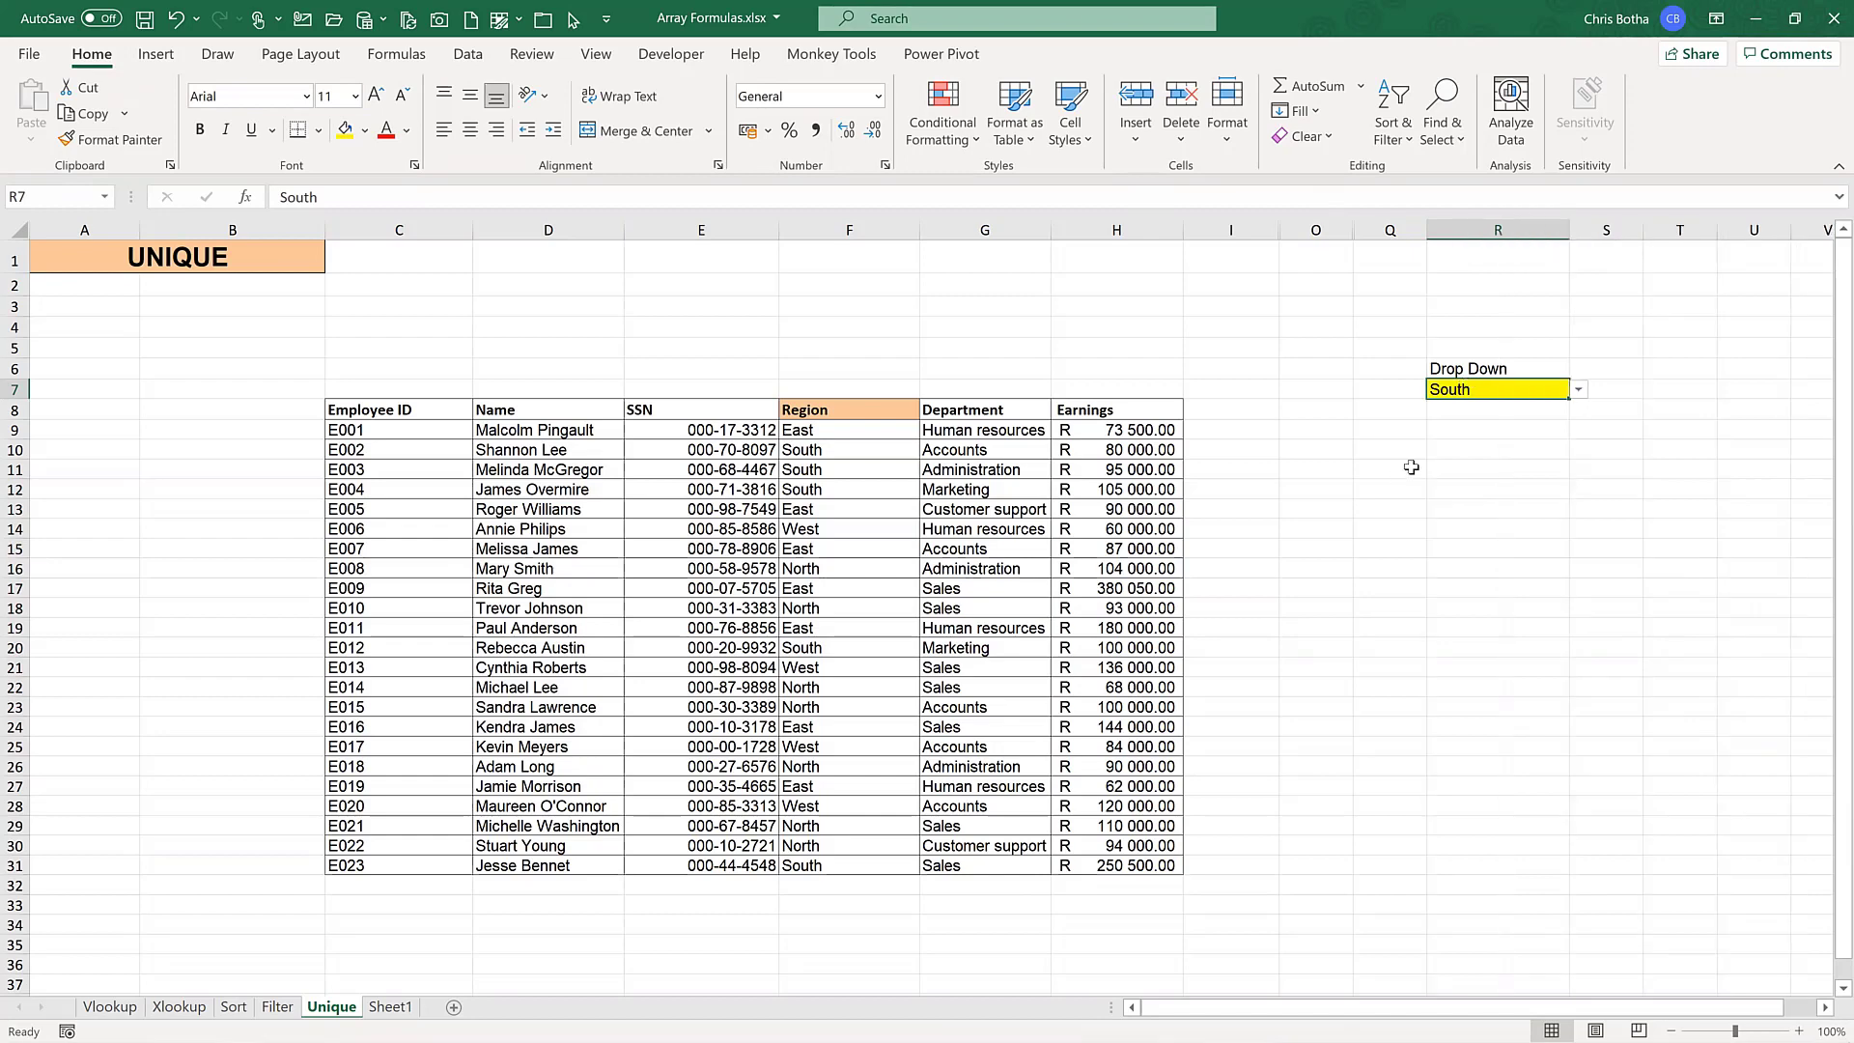
pyautogui.click(1449, 436)
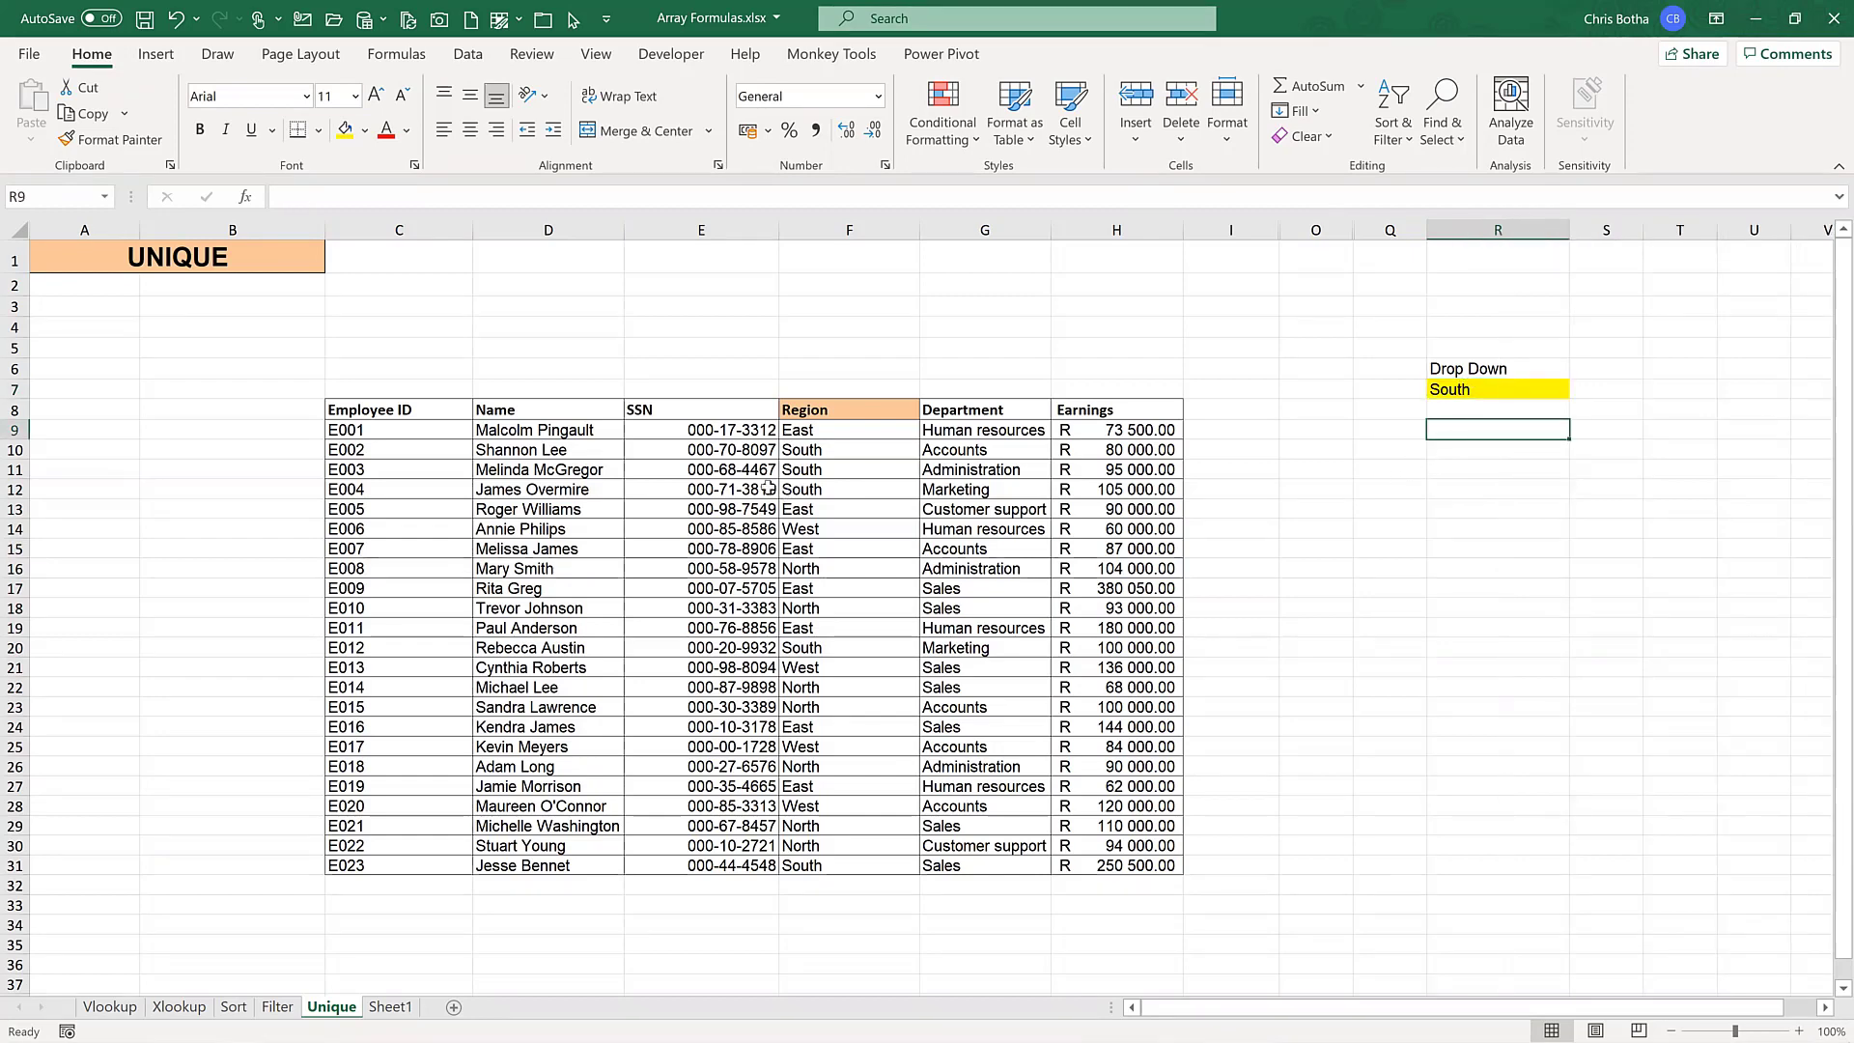
# - Begin a FILTER formula in R9 with the employee records C9:H31 as its array
pyautogui.write('=')
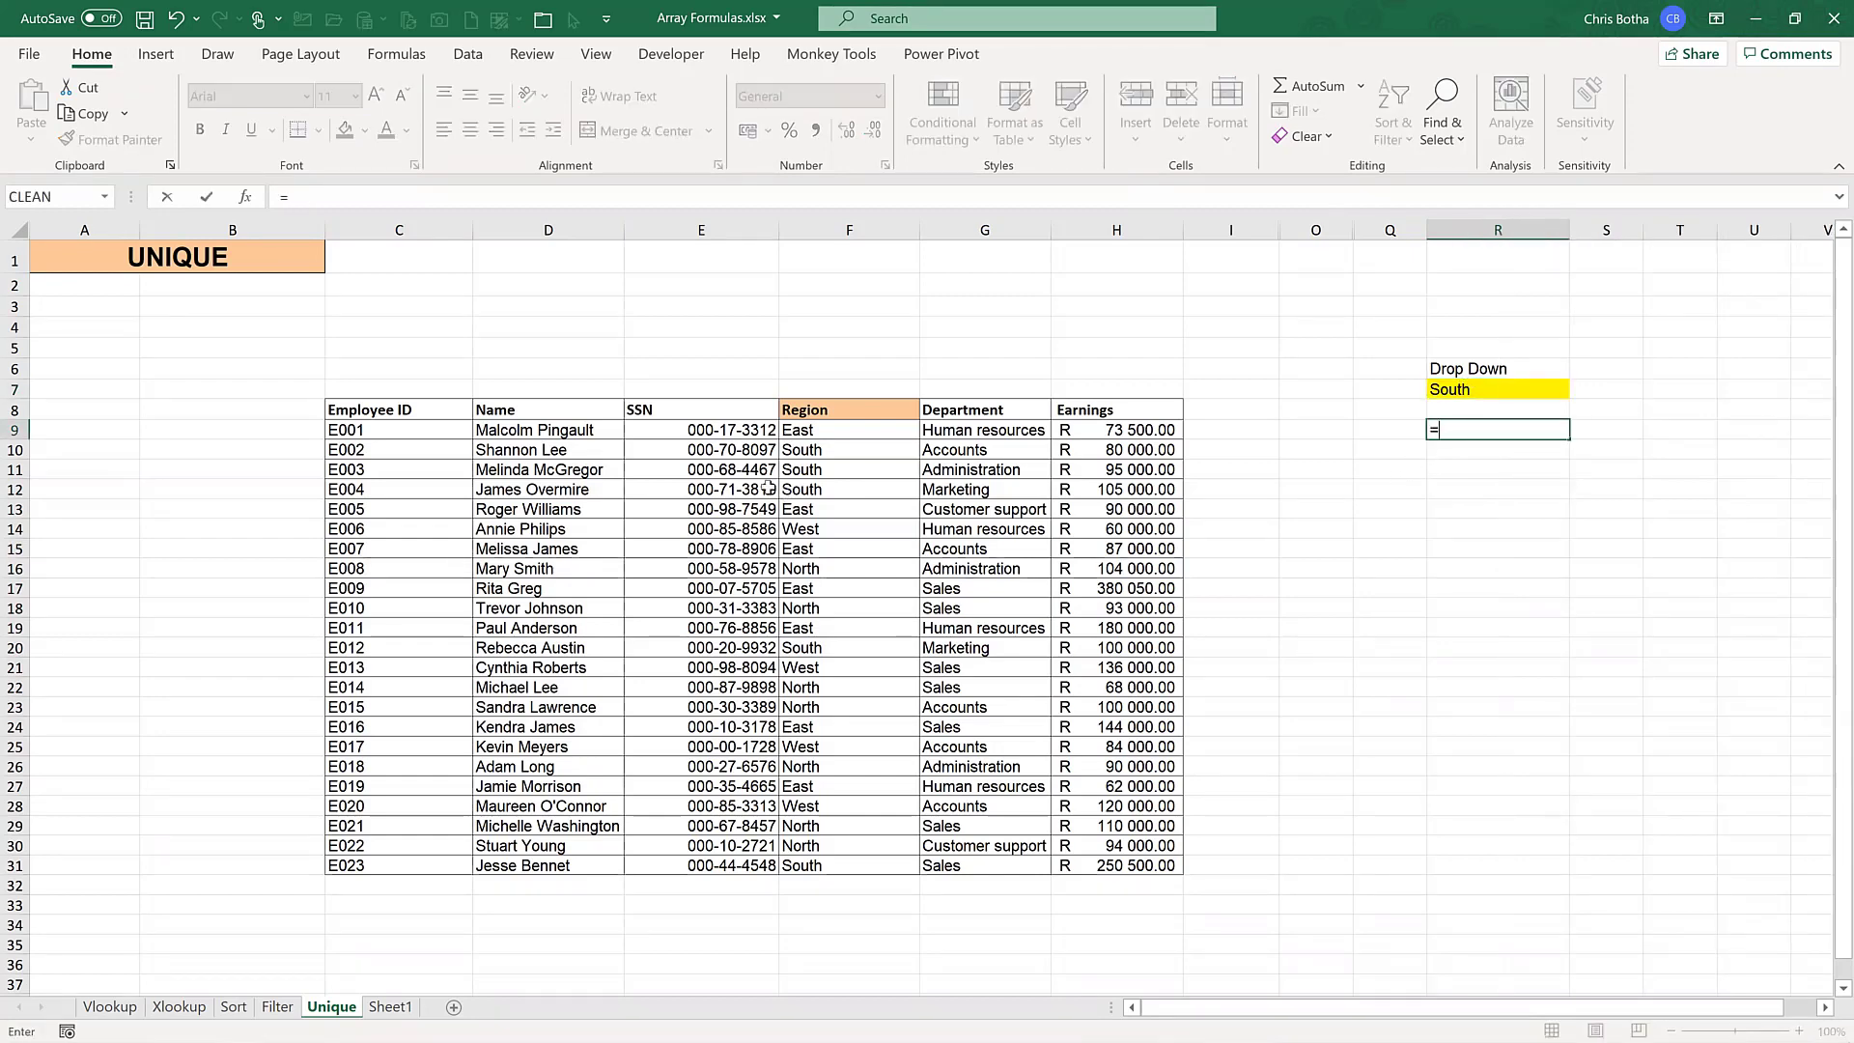
pyautogui.write('filter(')
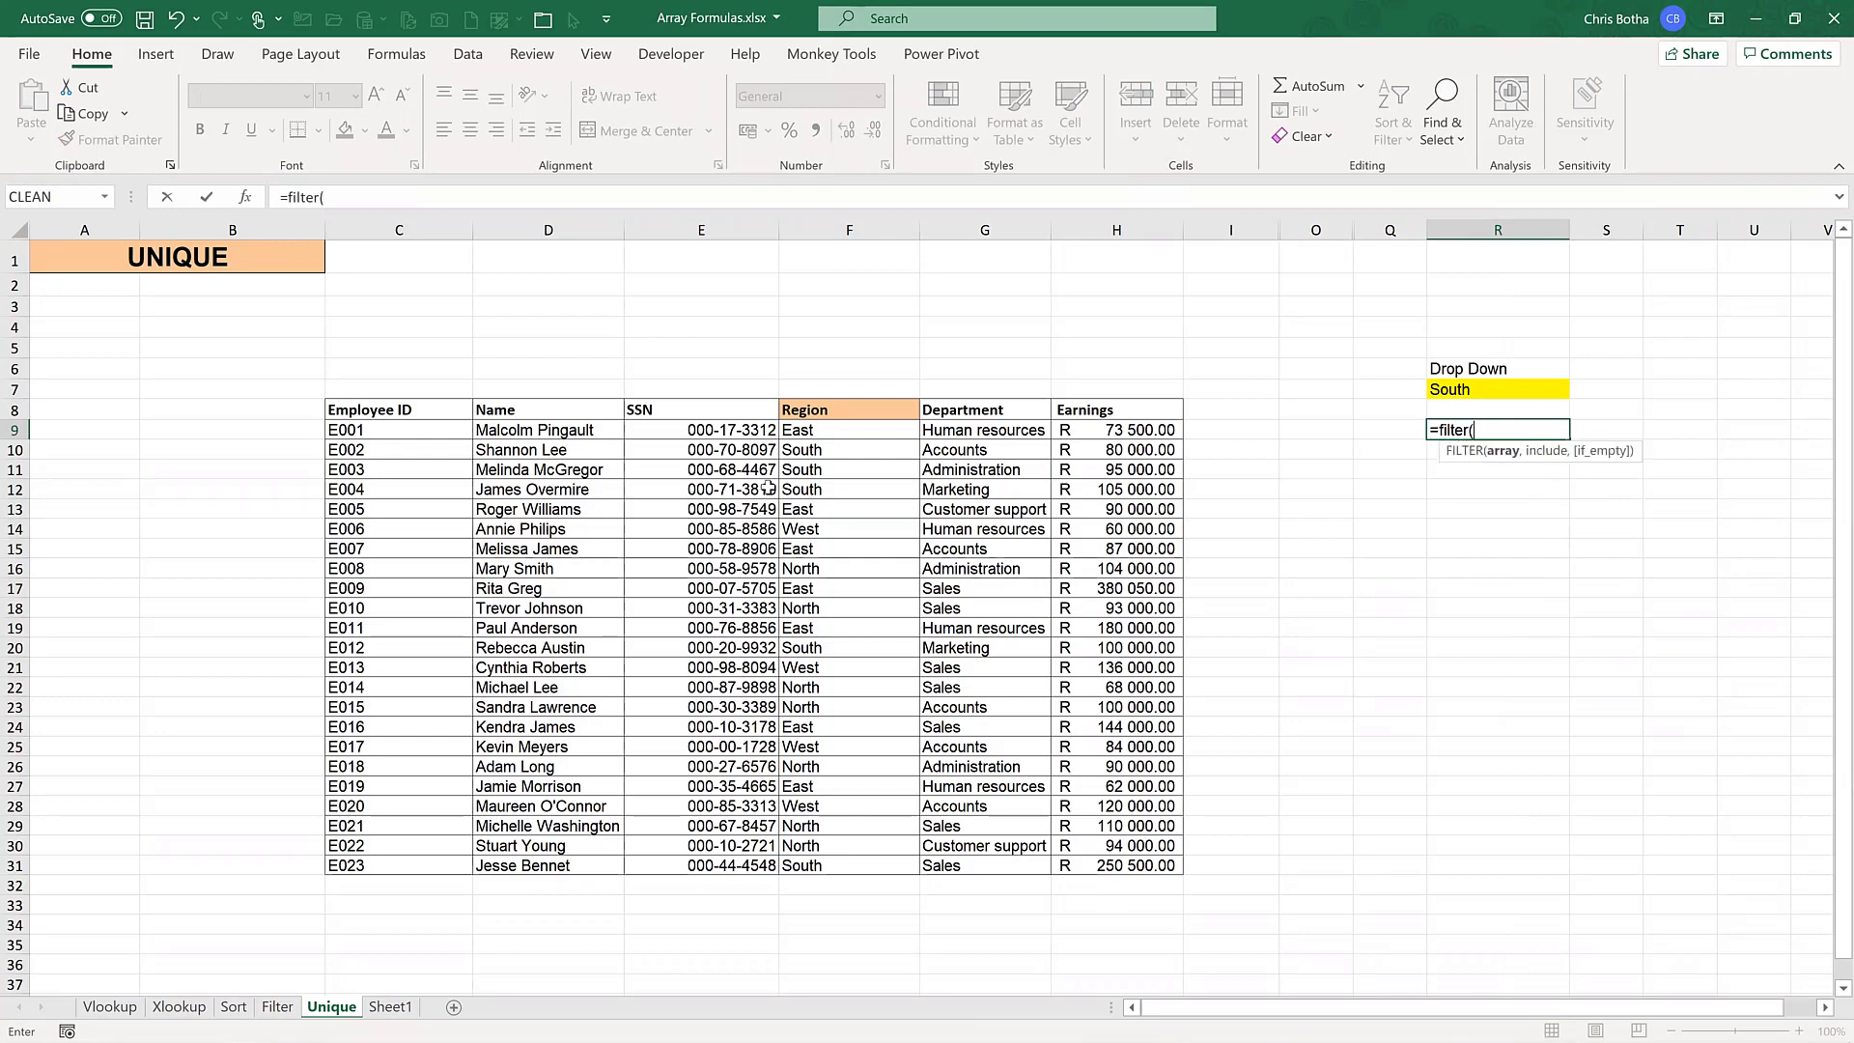
pyautogui.moveTo(445, 429); pyautogui.dragTo(1110, 860)
pyautogui.click(1111, 862)
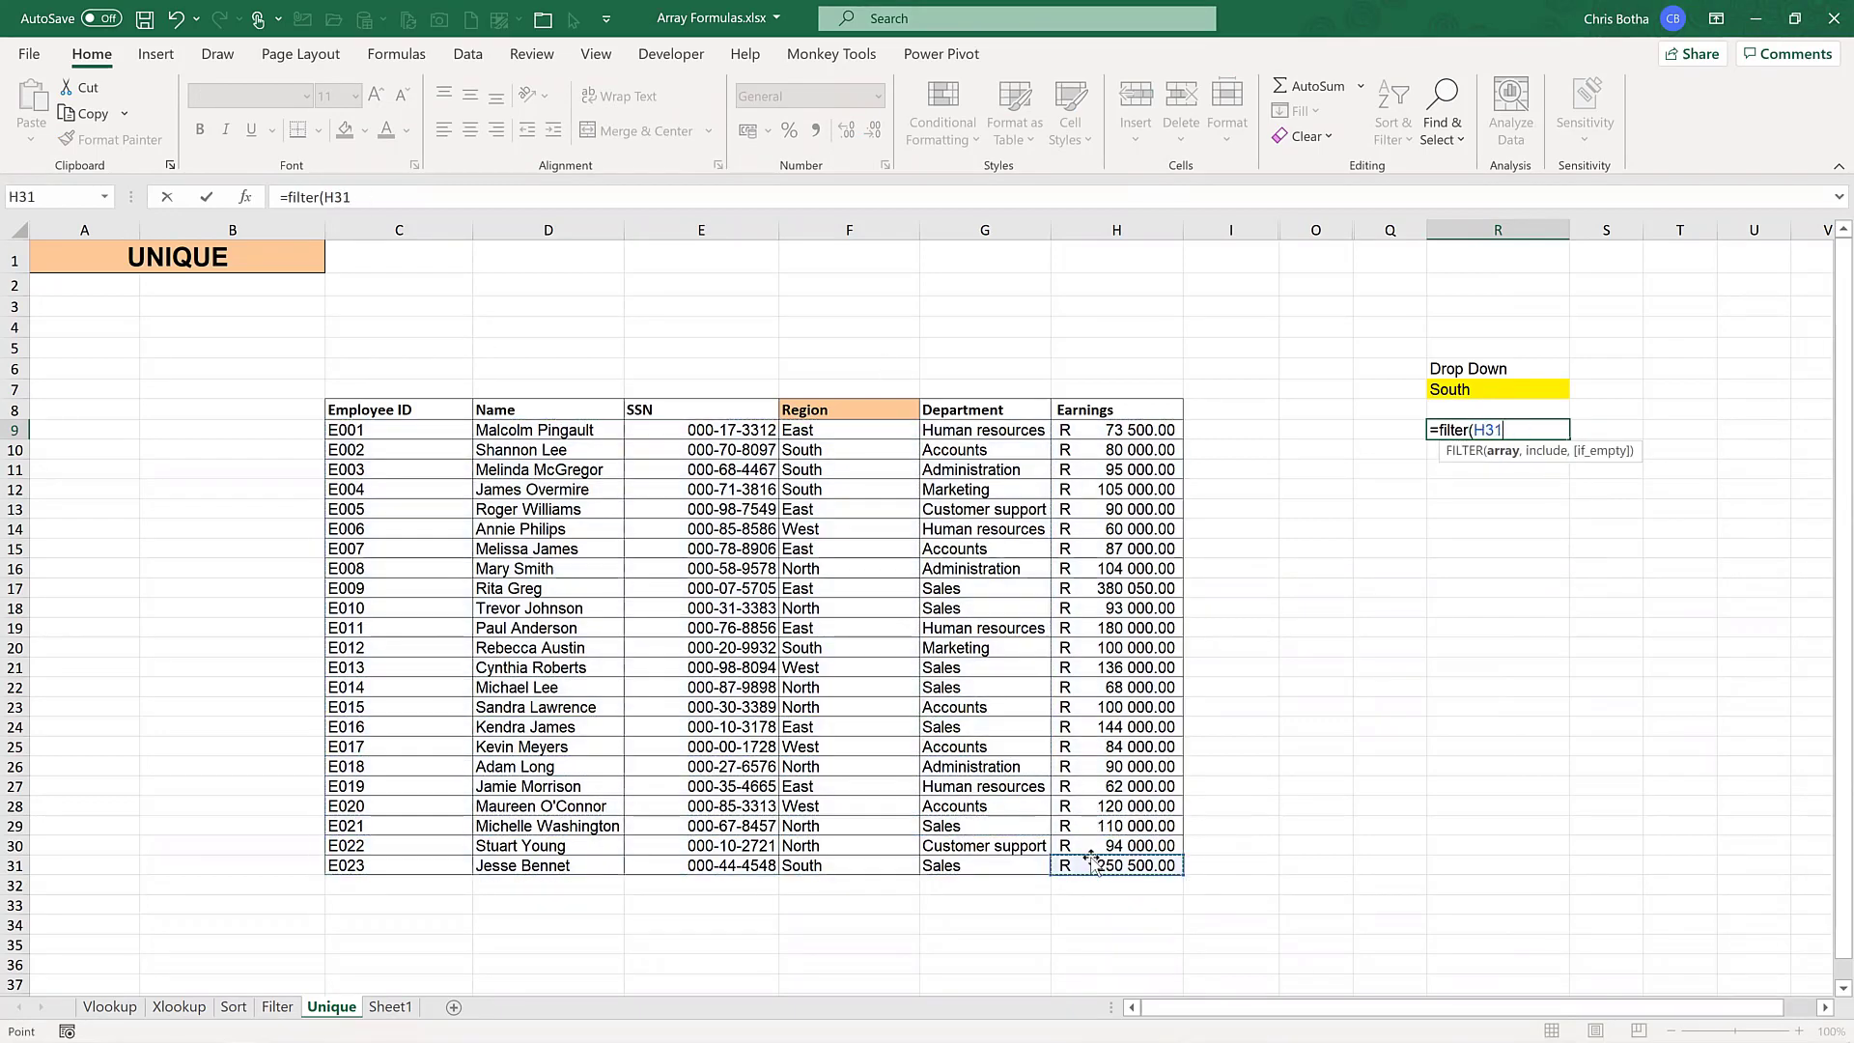
pyautogui.write(',')
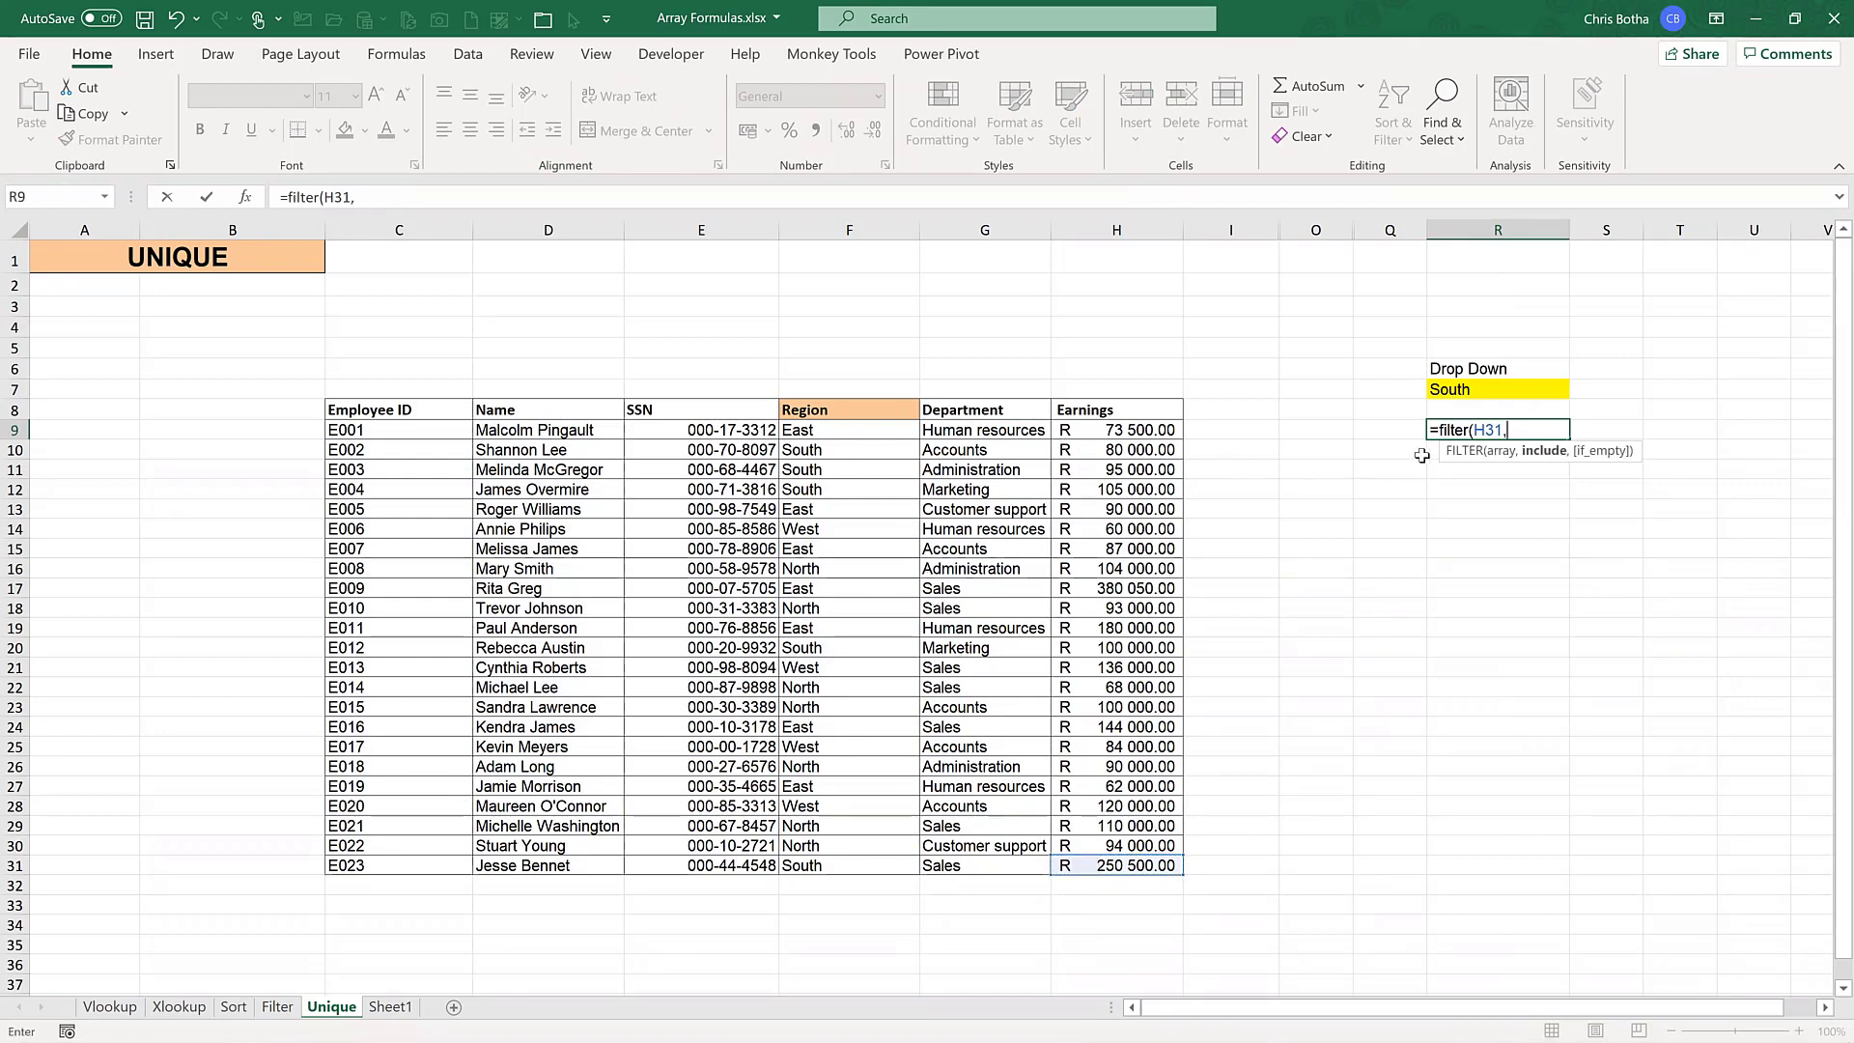
pyautogui.moveTo(1506, 430); pyautogui.dragTo(1473, 430)
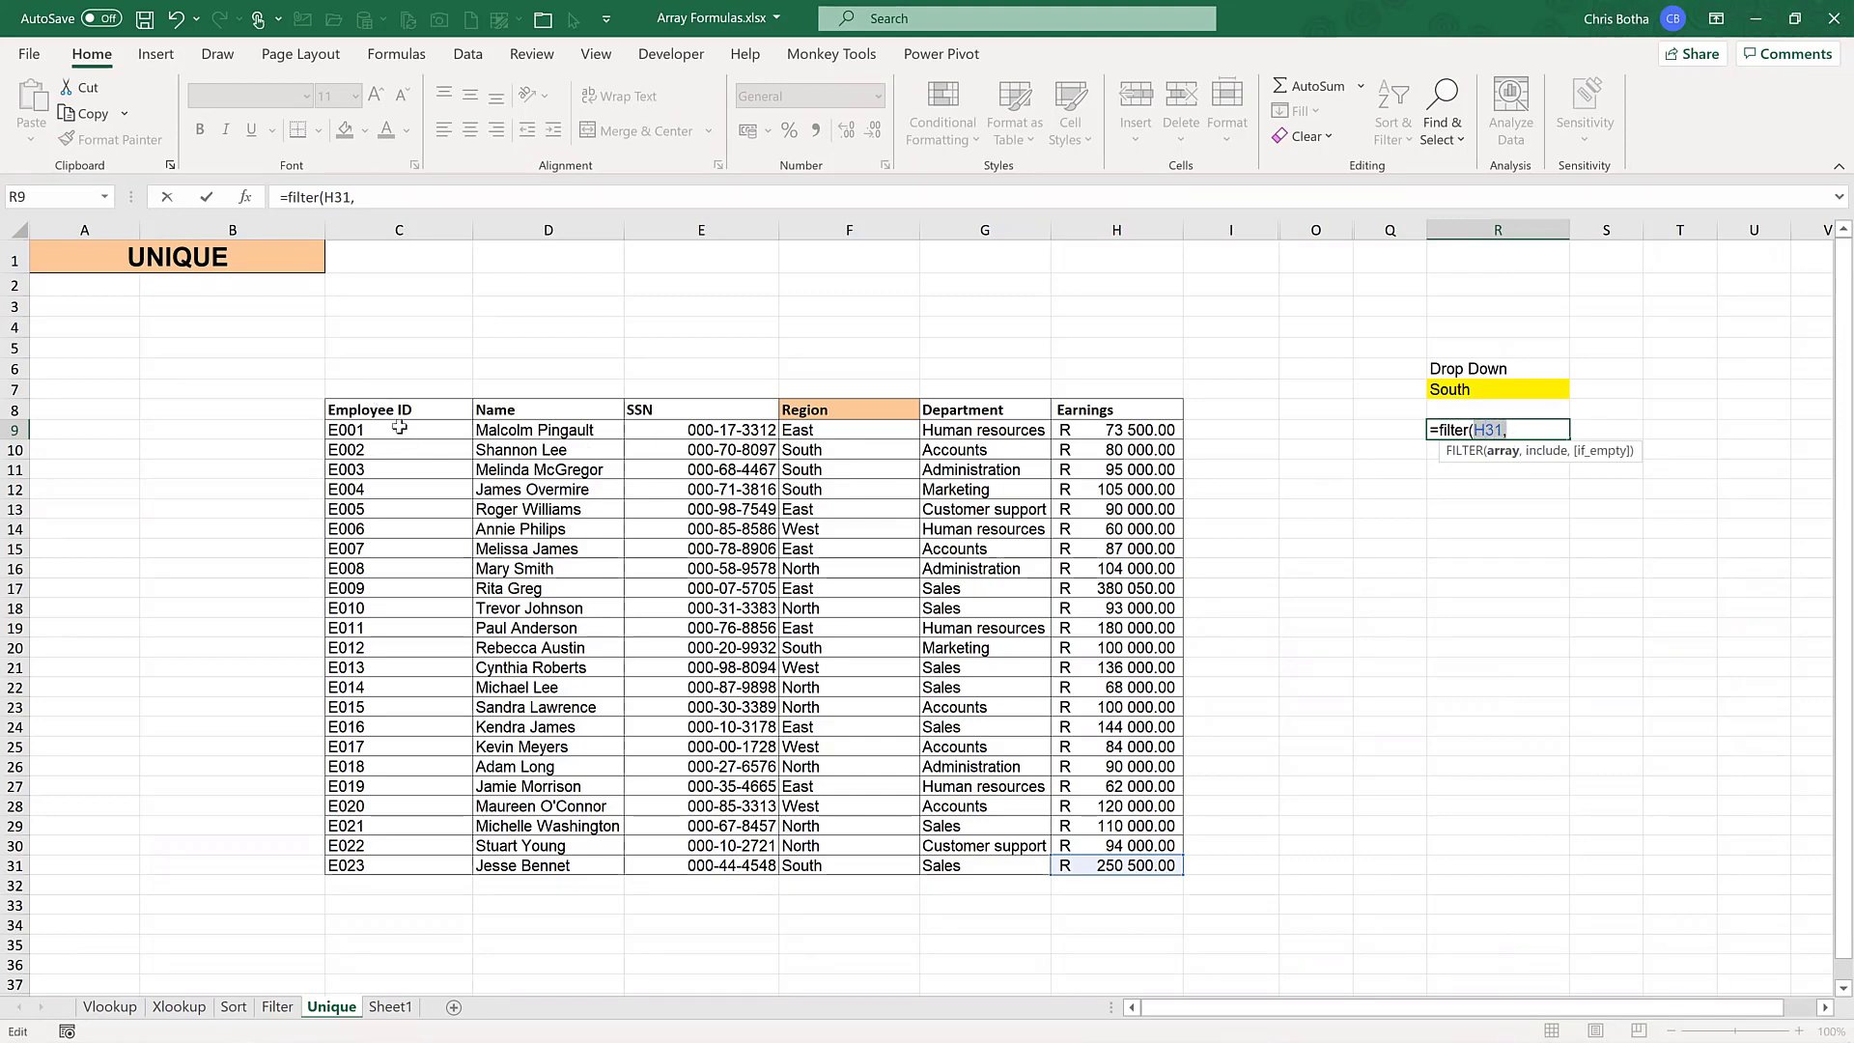
pyautogui.moveTo(400, 429); pyautogui.dragTo(1093, 856)
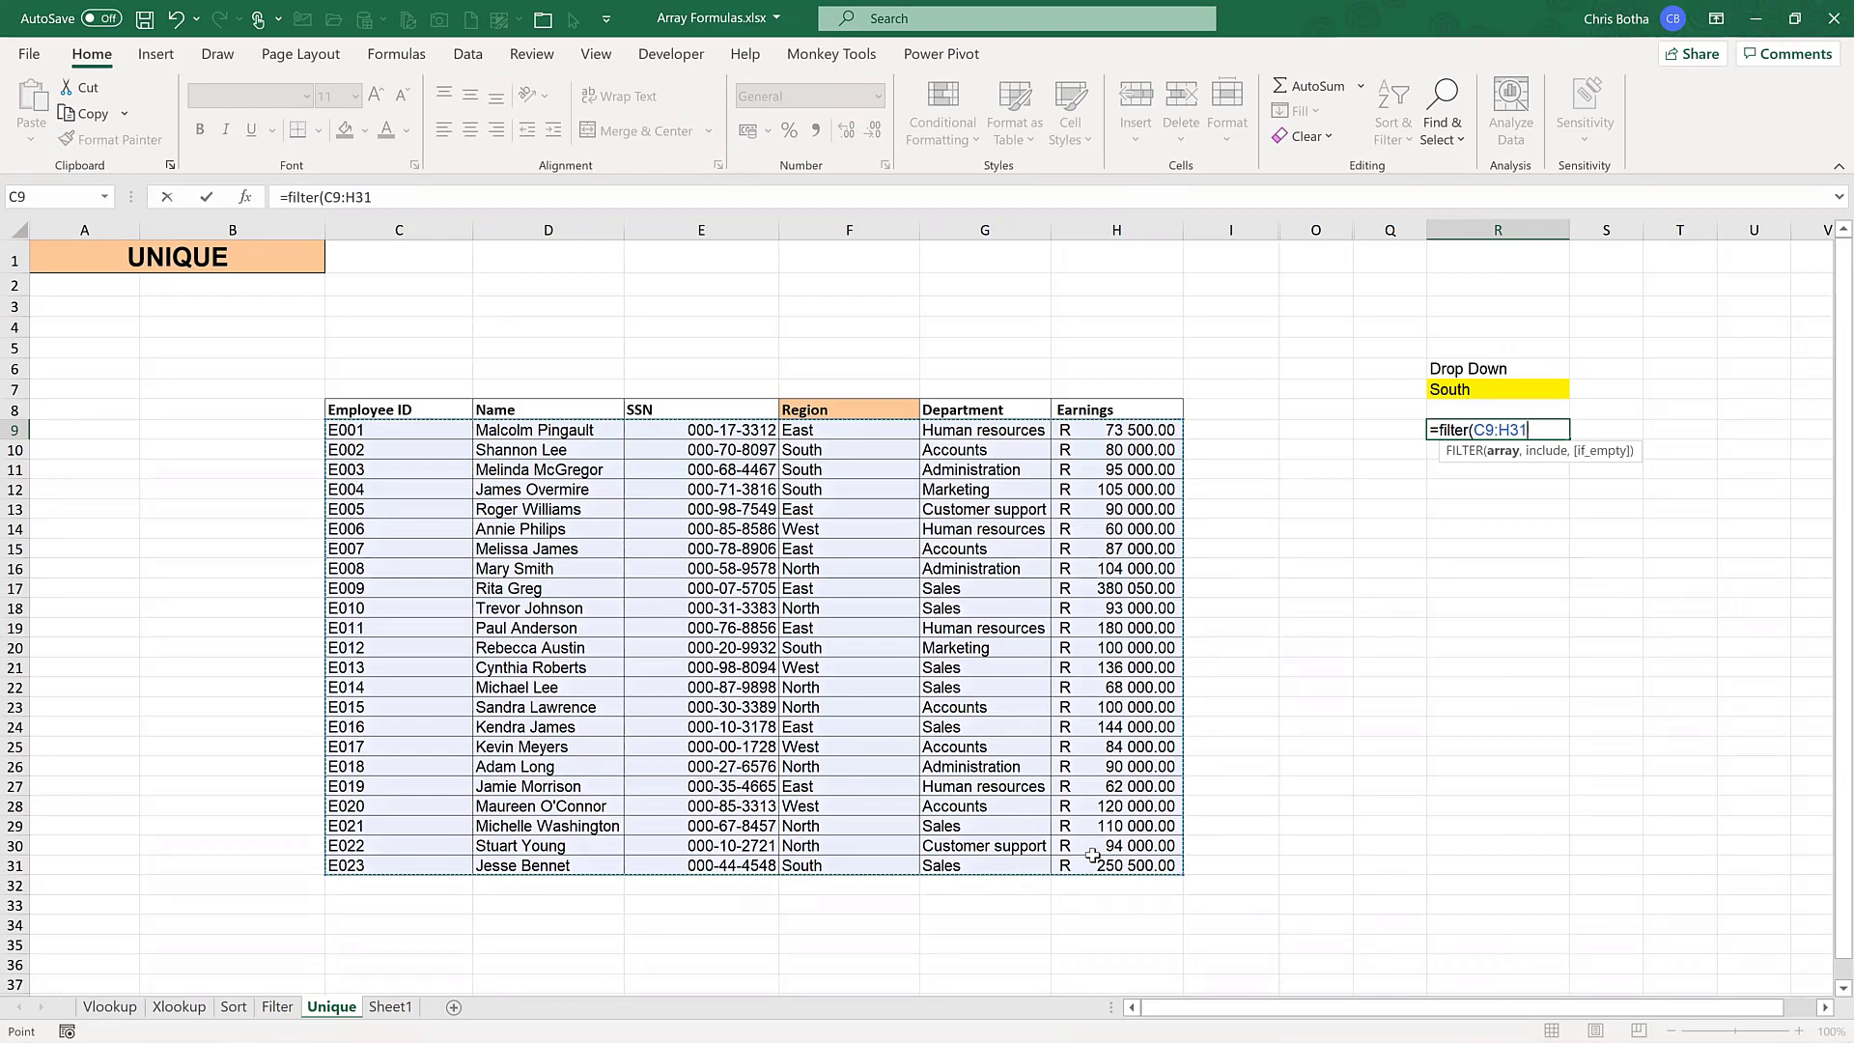
# - Complete the FILTER formula in R9 with the region range F9:F31 and drop-down cell R7 as separate arguments
pyautogui.write(',')
pyautogui.moveTo(828, 430); pyautogui.dragTo(848, 862)
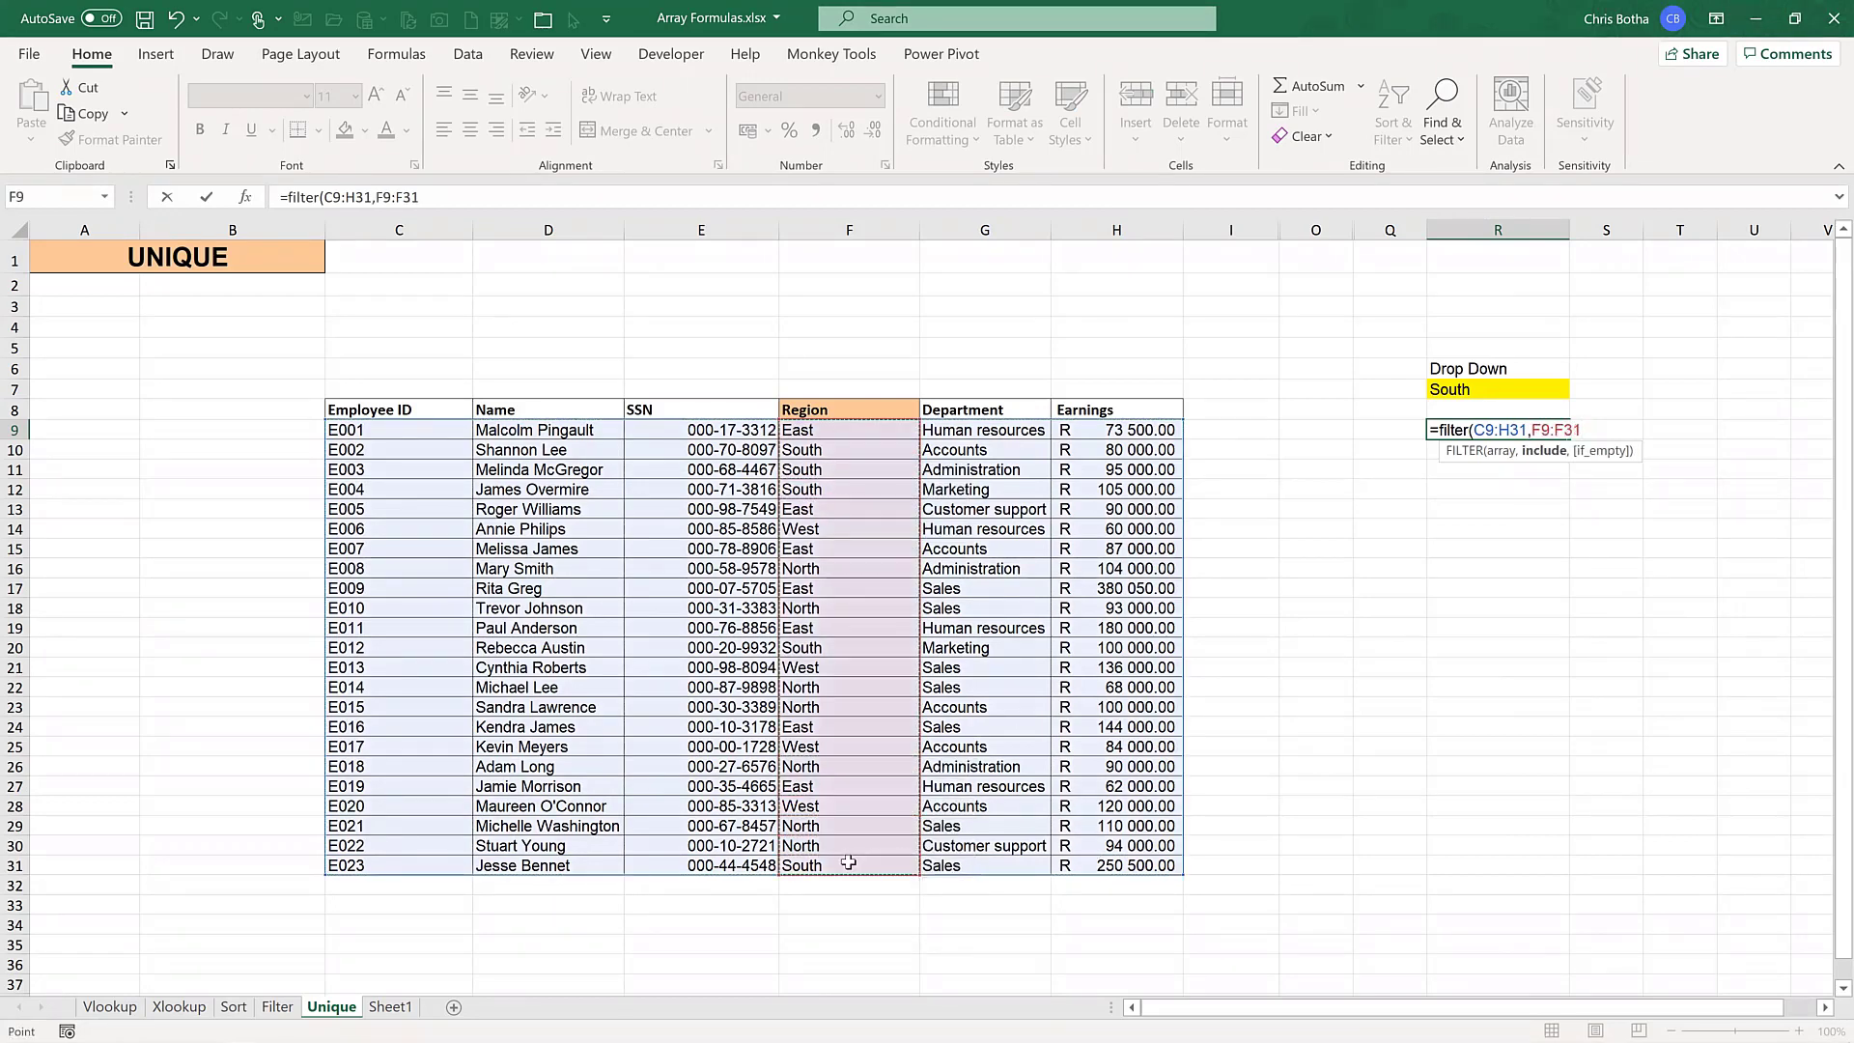
pyautogui.write(',')
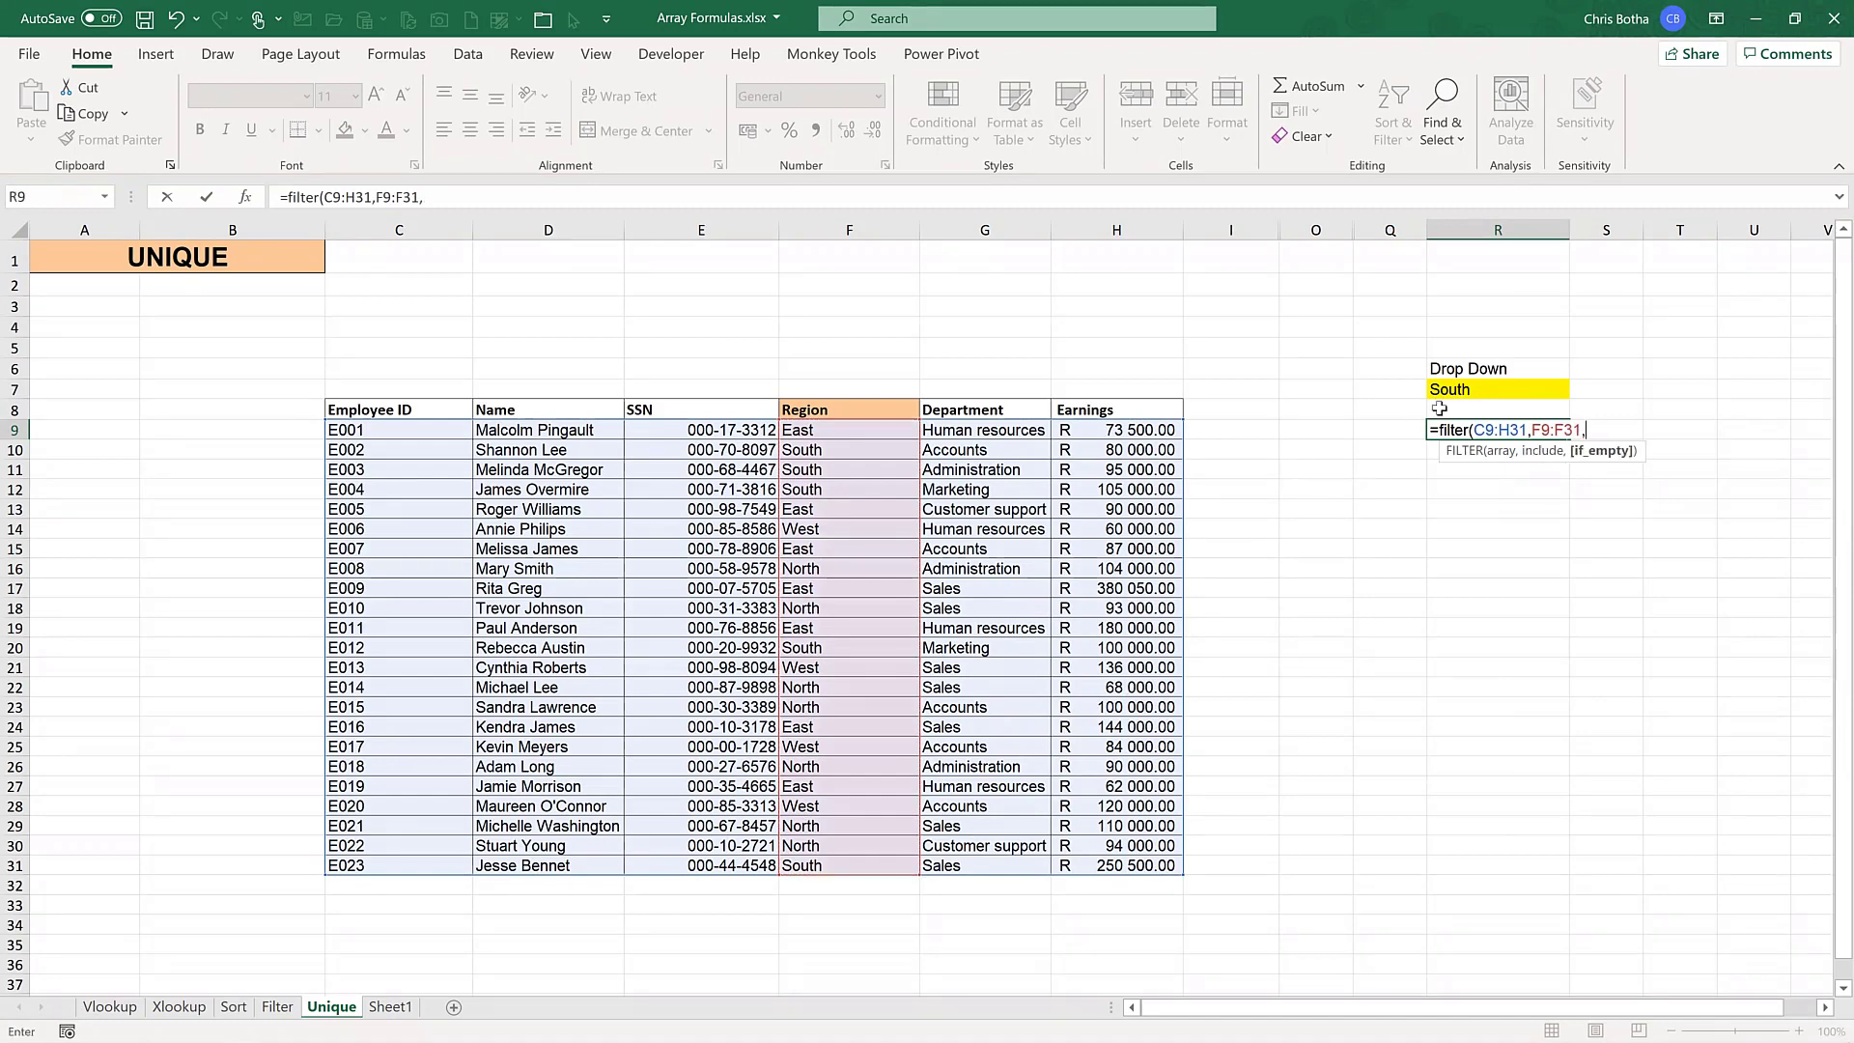
pyautogui.click(1439, 390)
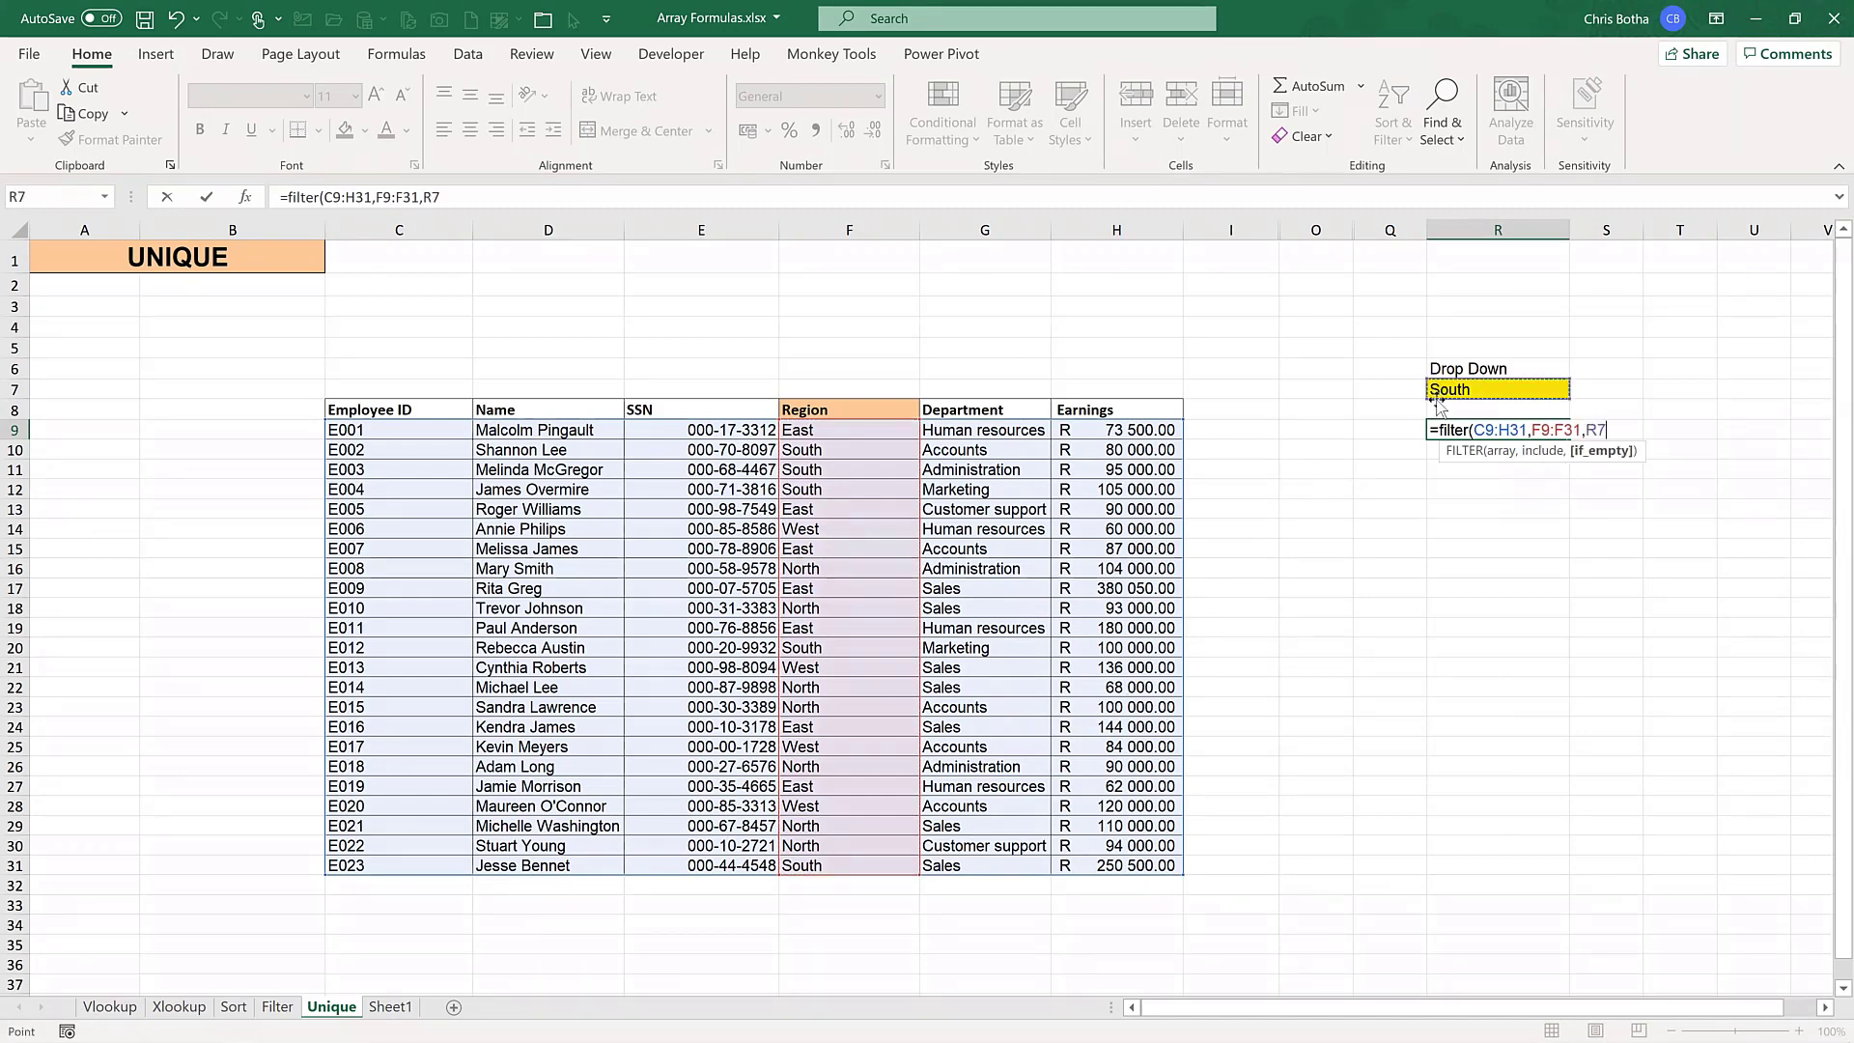
pyautogui.write(')')
pyautogui.press('Return')
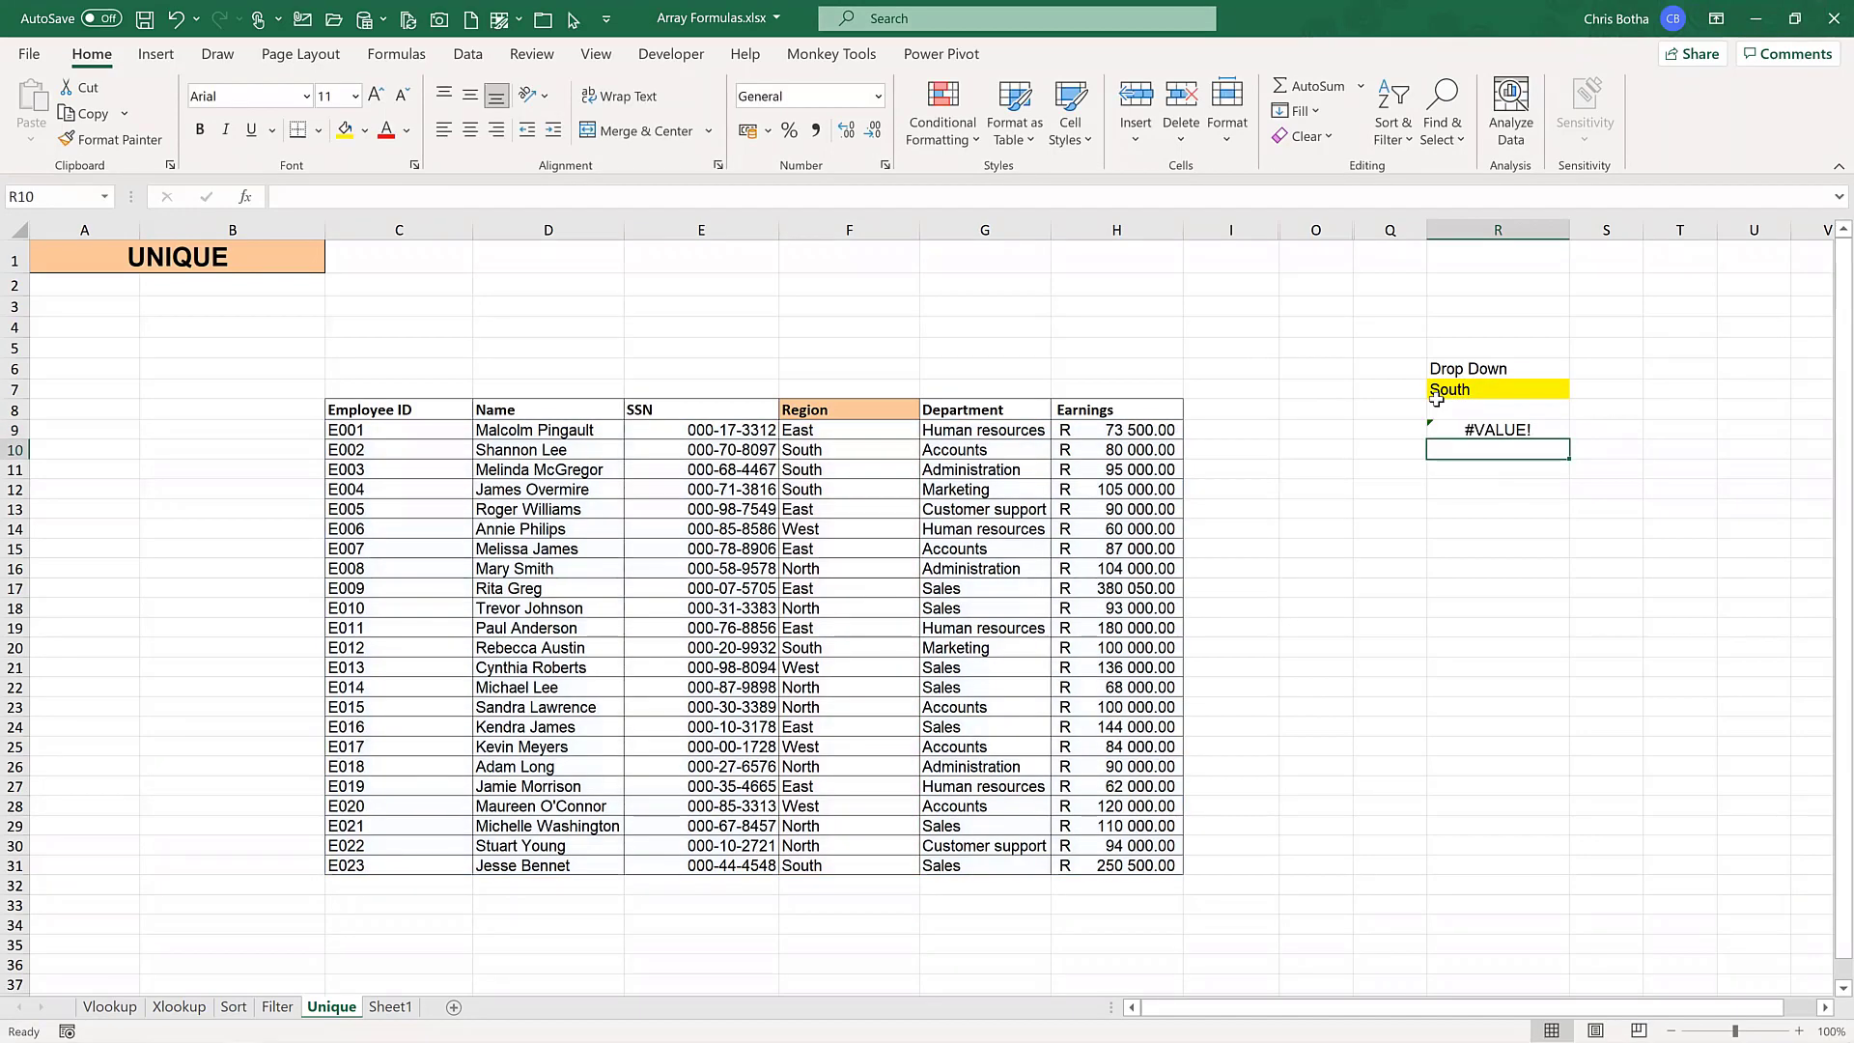
# - Correct the formula in R9 to =FILTER(C9:H31,F9:F31=R7)
pyautogui.doubleClick(1504, 430)
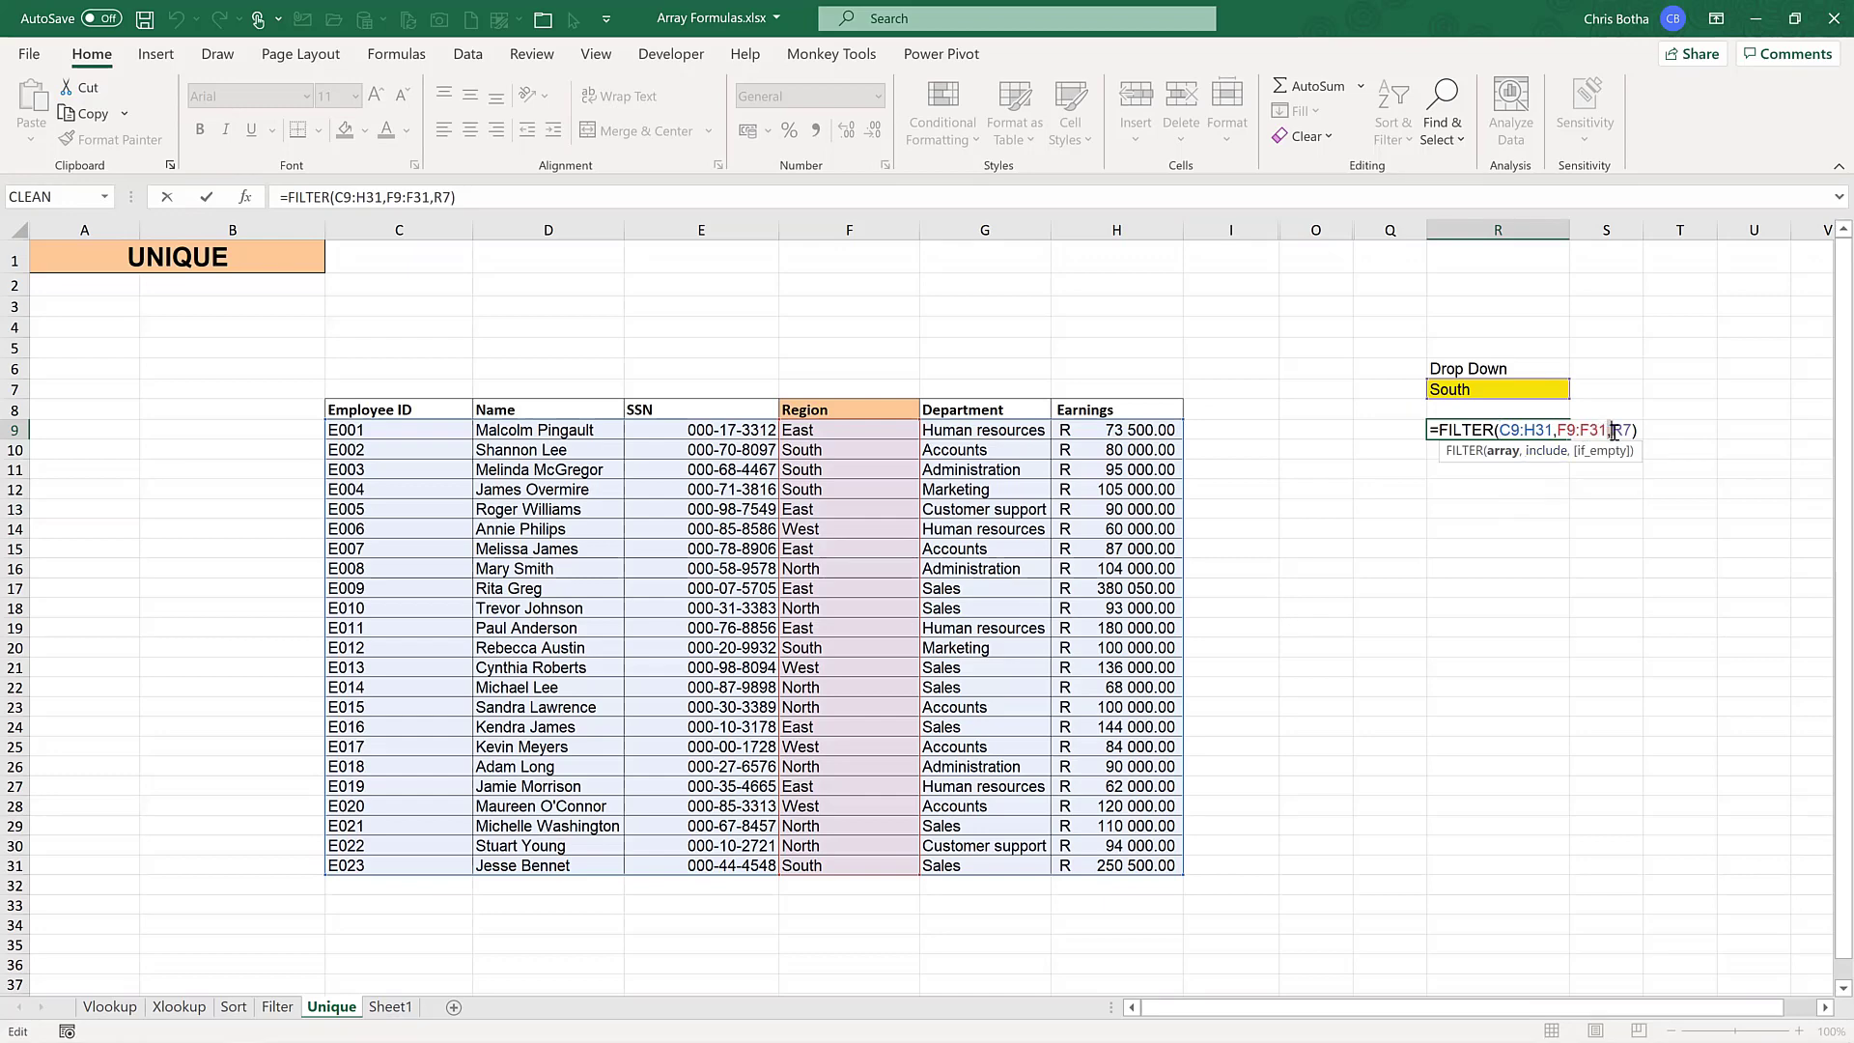
pyautogui.click(1611, 430)
pyautogui.press('BackSpace')
pyautogui.write('=')
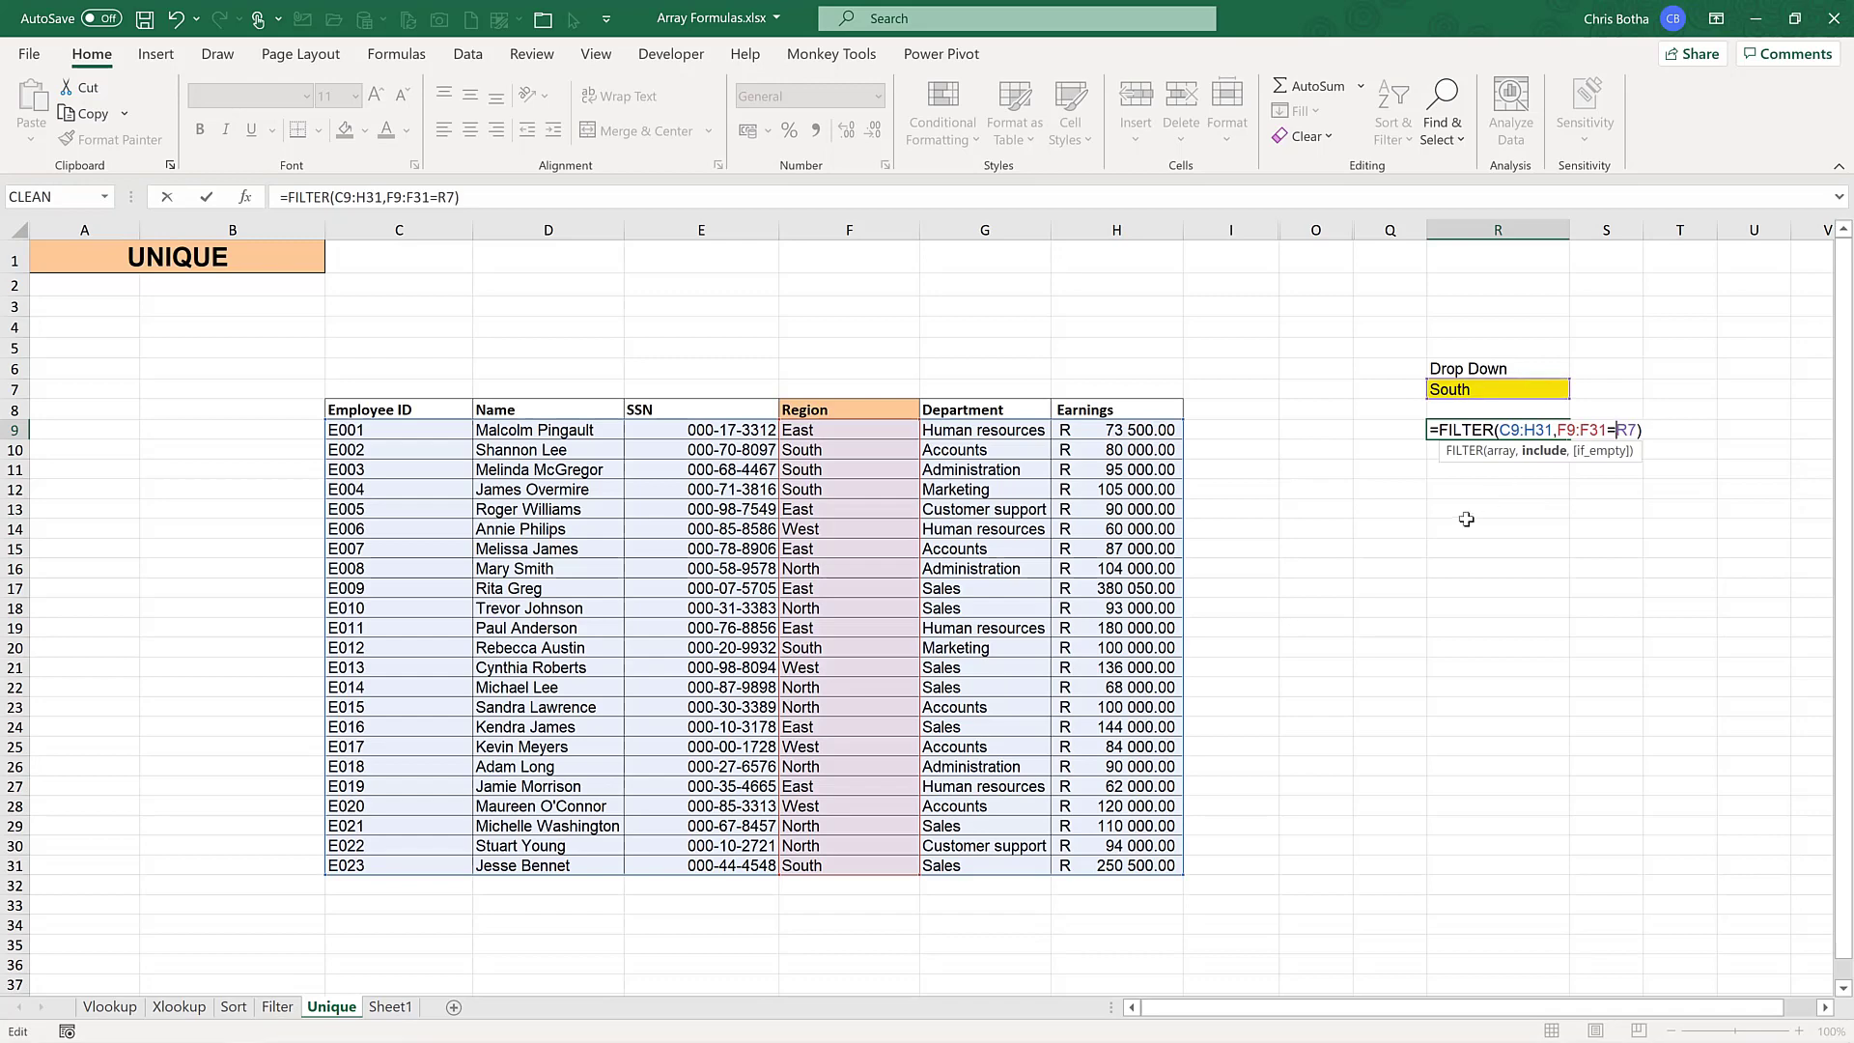
pyautogui.press('Return')
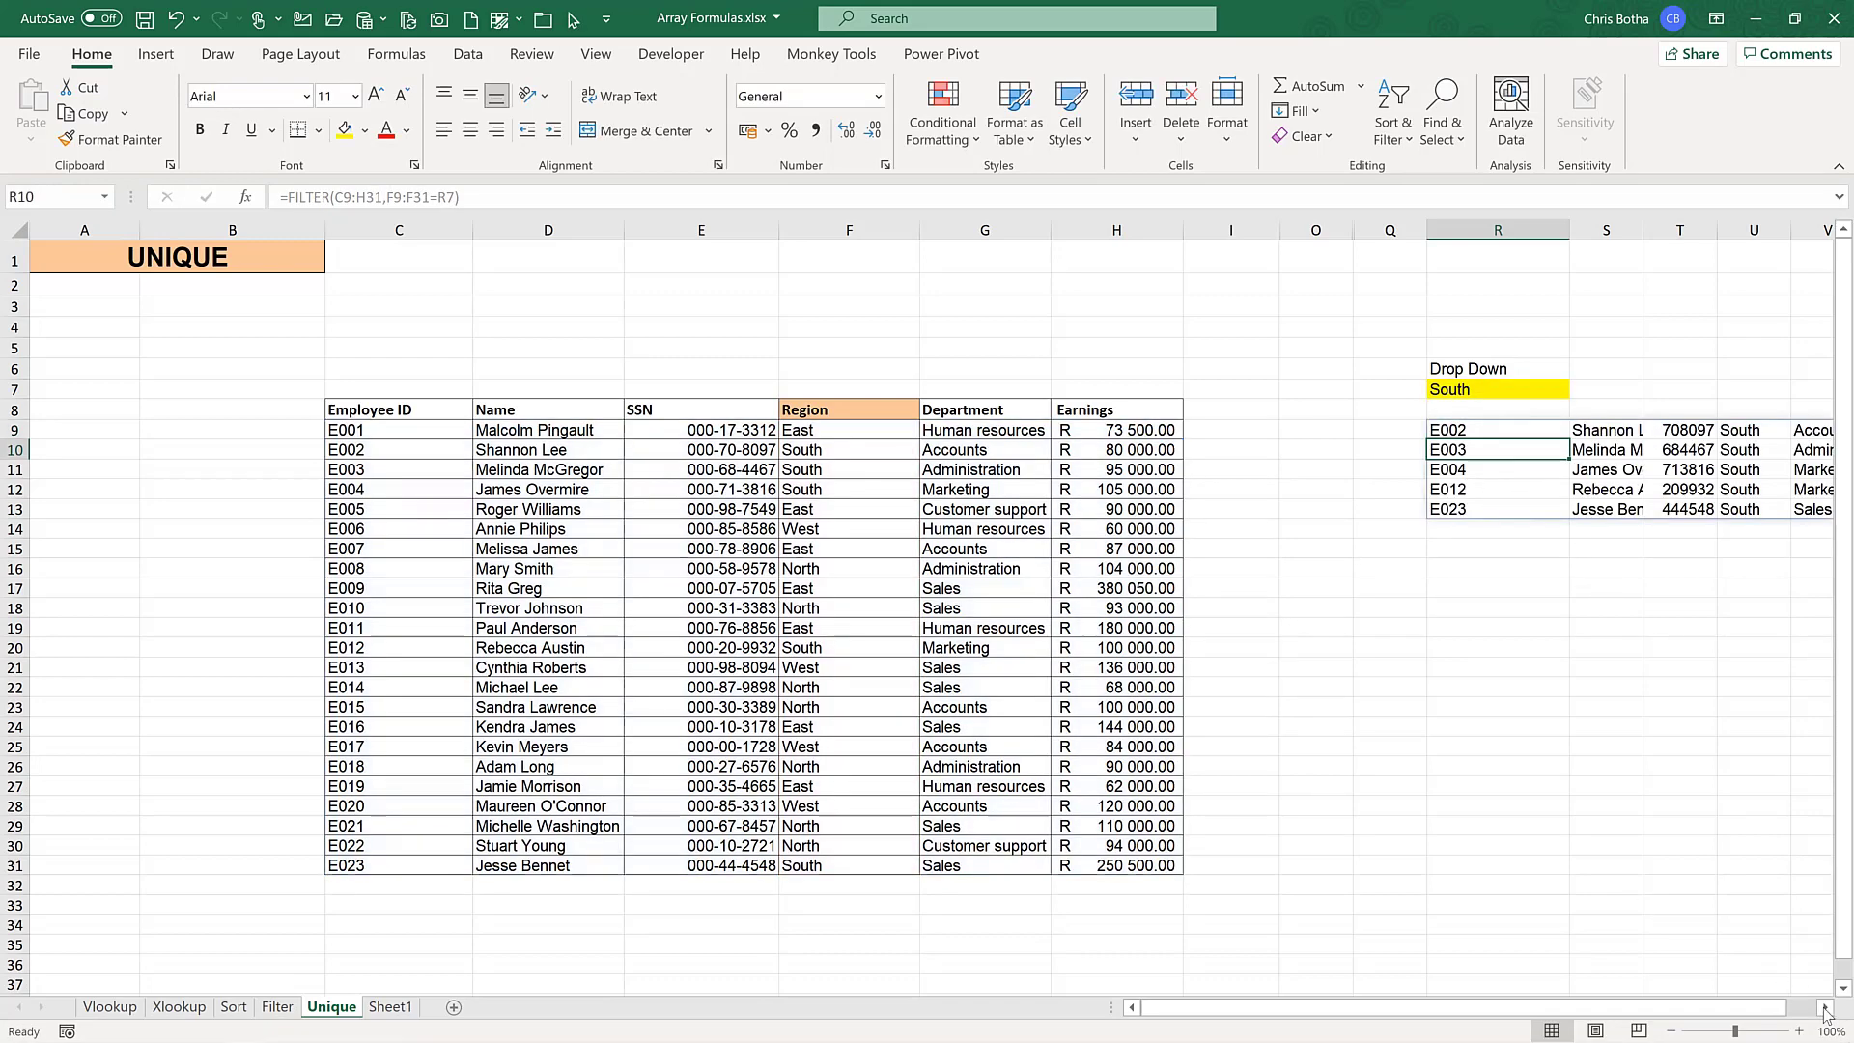
# - Hide columns A through I containing the source table and widen column S to fit the filtered employee names
pyautogui.hscroll(1, 883, 605)
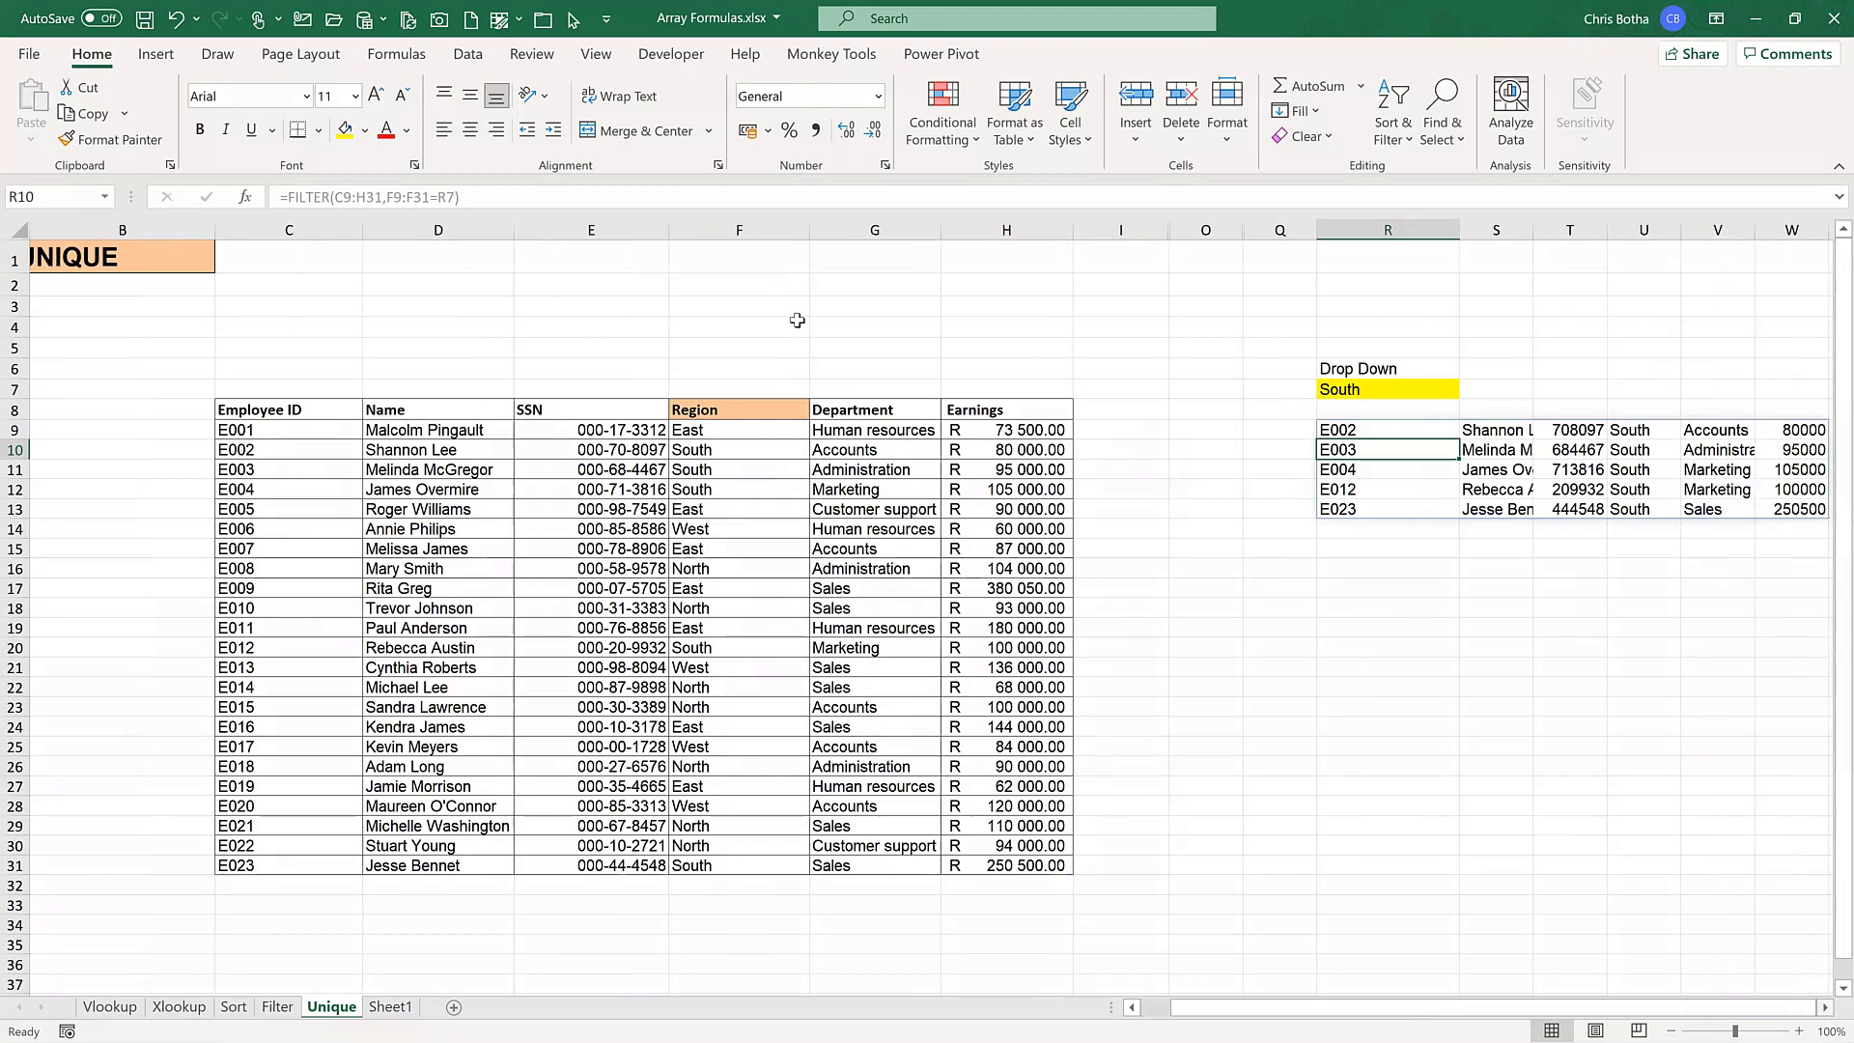
pyautogui.hscroll(3, 801, 236)
pyautogui.moveTo(800, 236); pyautogui.dragTo(67, 236)
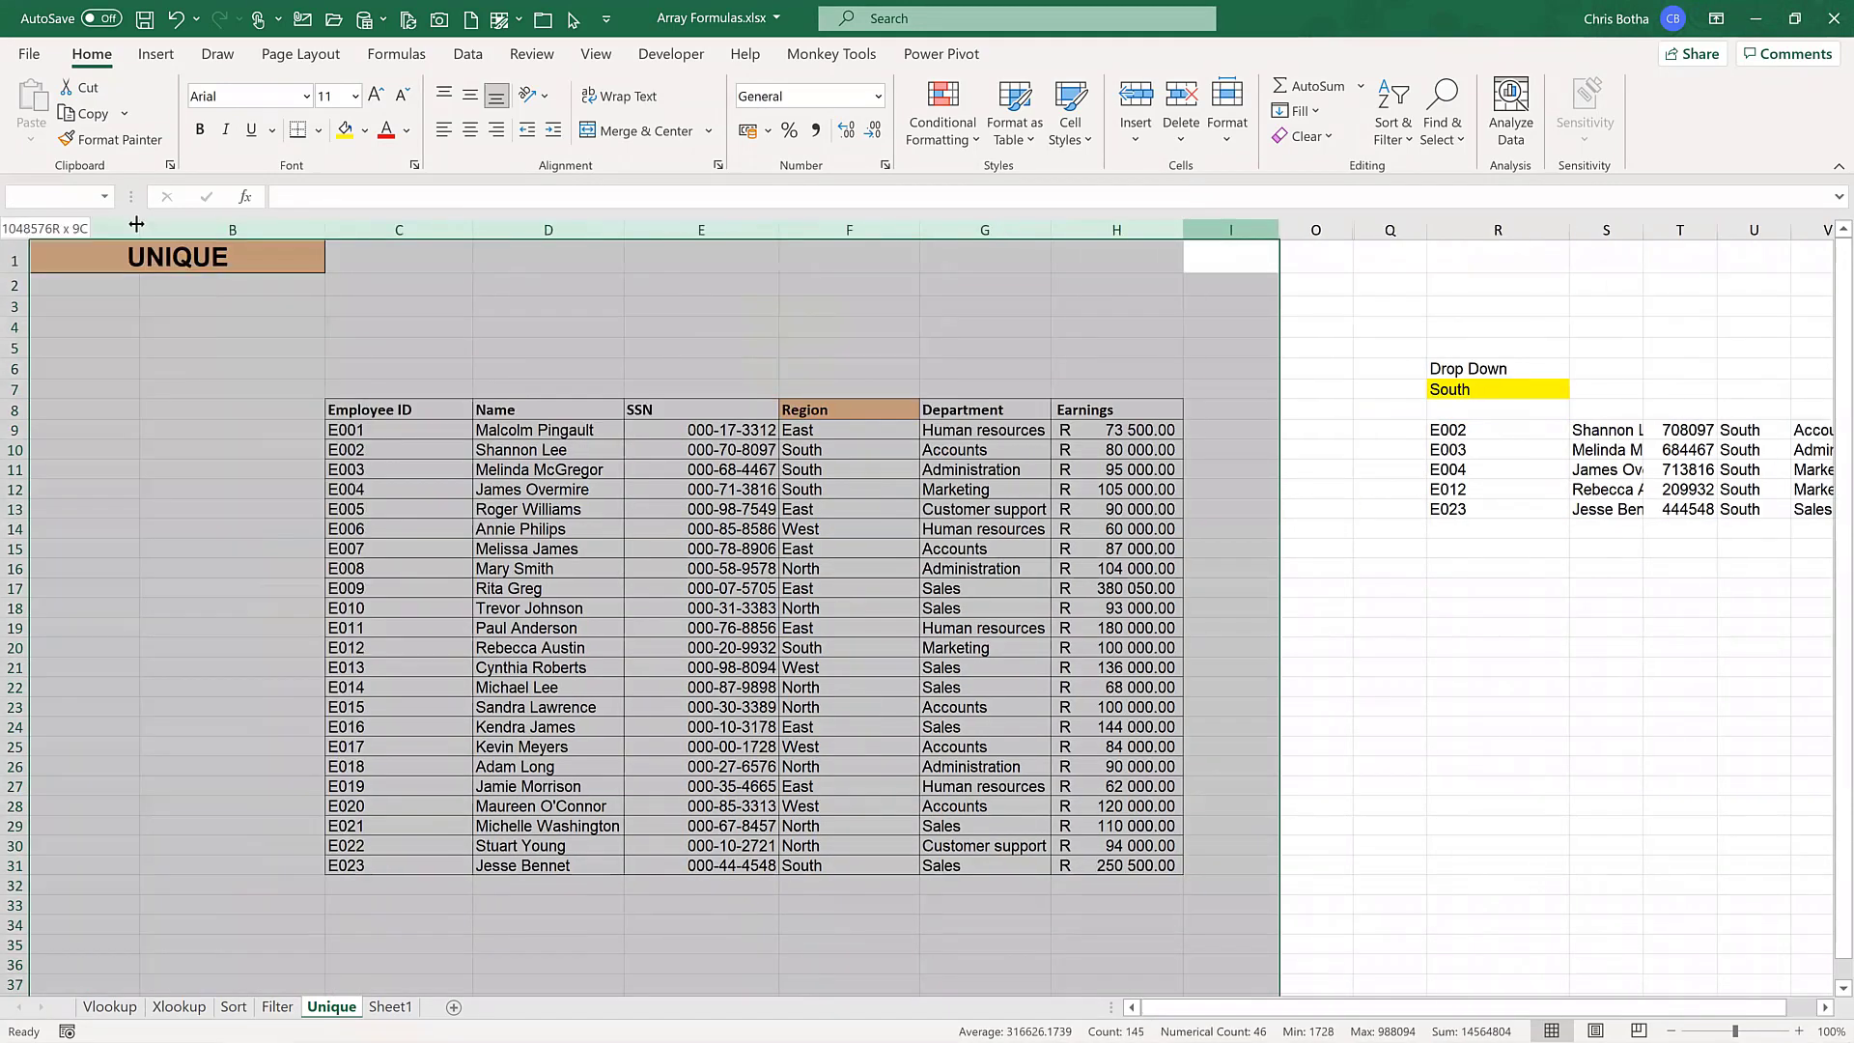
pyautogui.rightClick(195, 232)
pyautogui.click(247, 577)
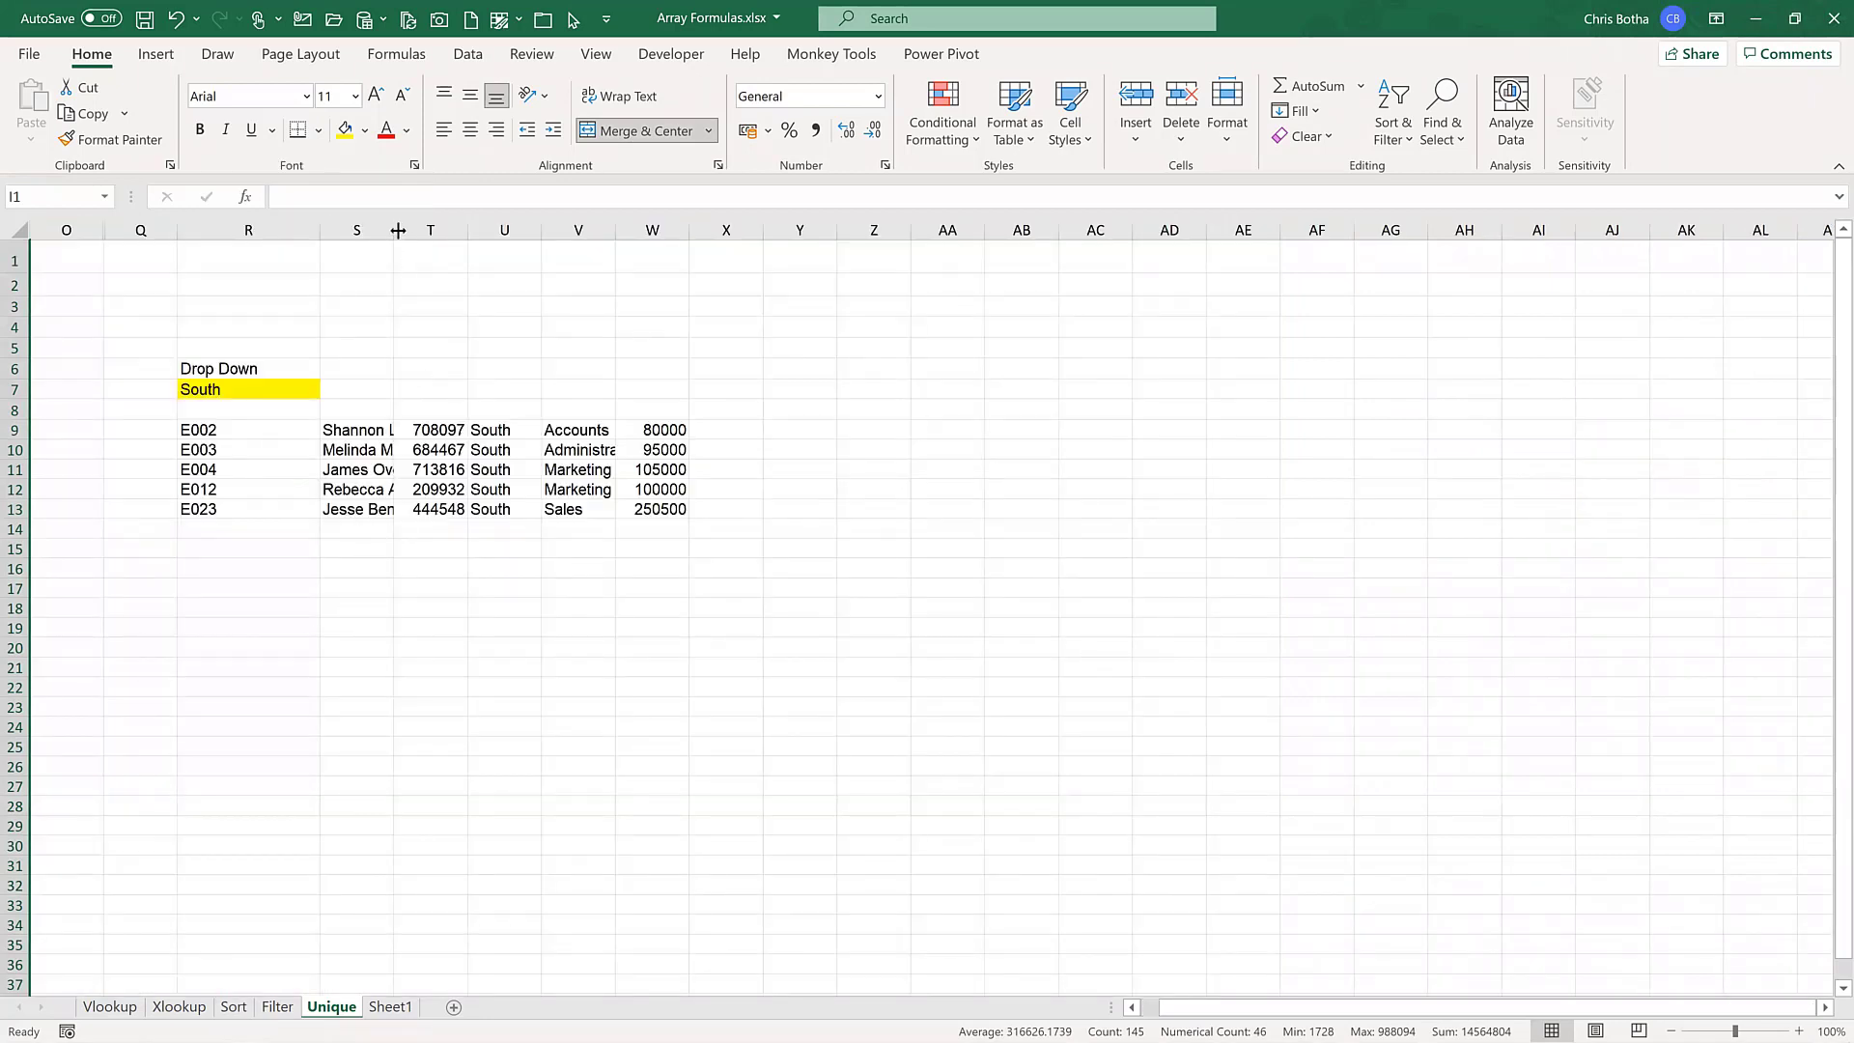
pyautogui.moveTo(409, 235); pyautogui.dragTo(454, 231)
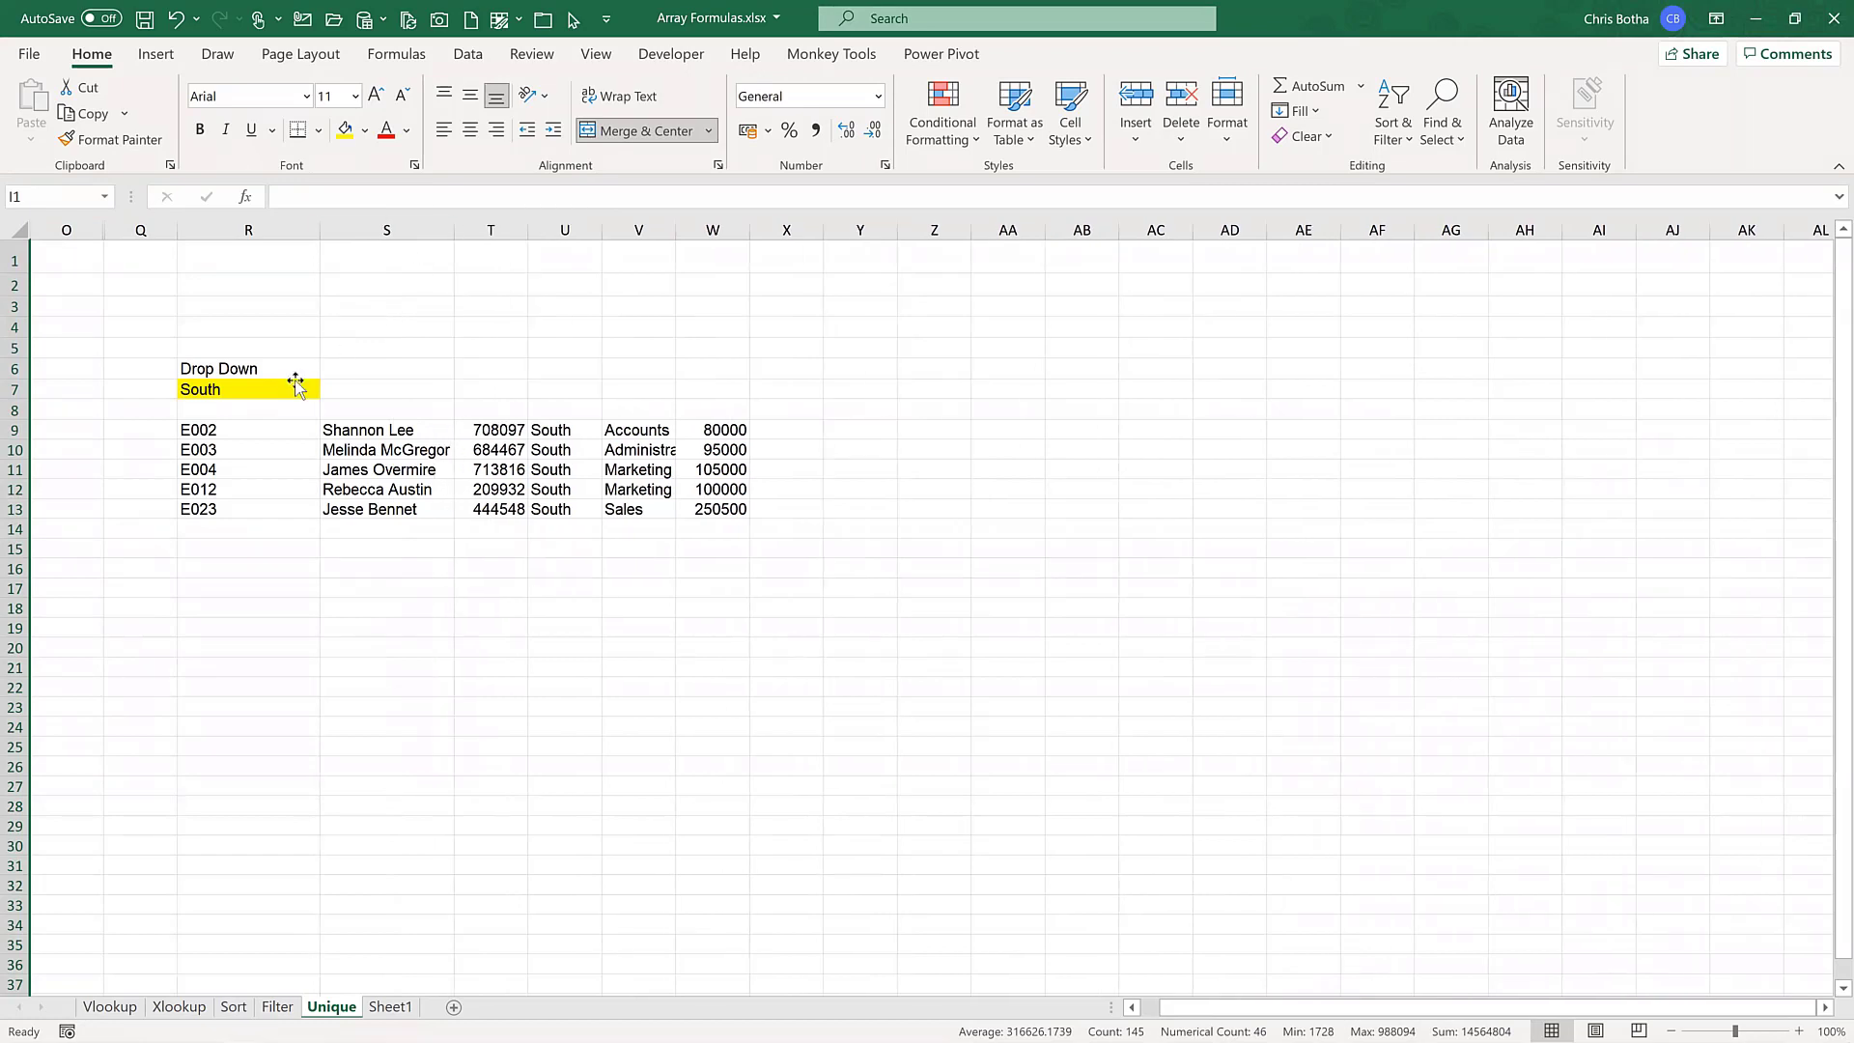
# - Test the filtered list by choosing South, North and finally East in the region drop-down R7
pyautogui.click(298, 387)
pyautogui.click(328, 390)
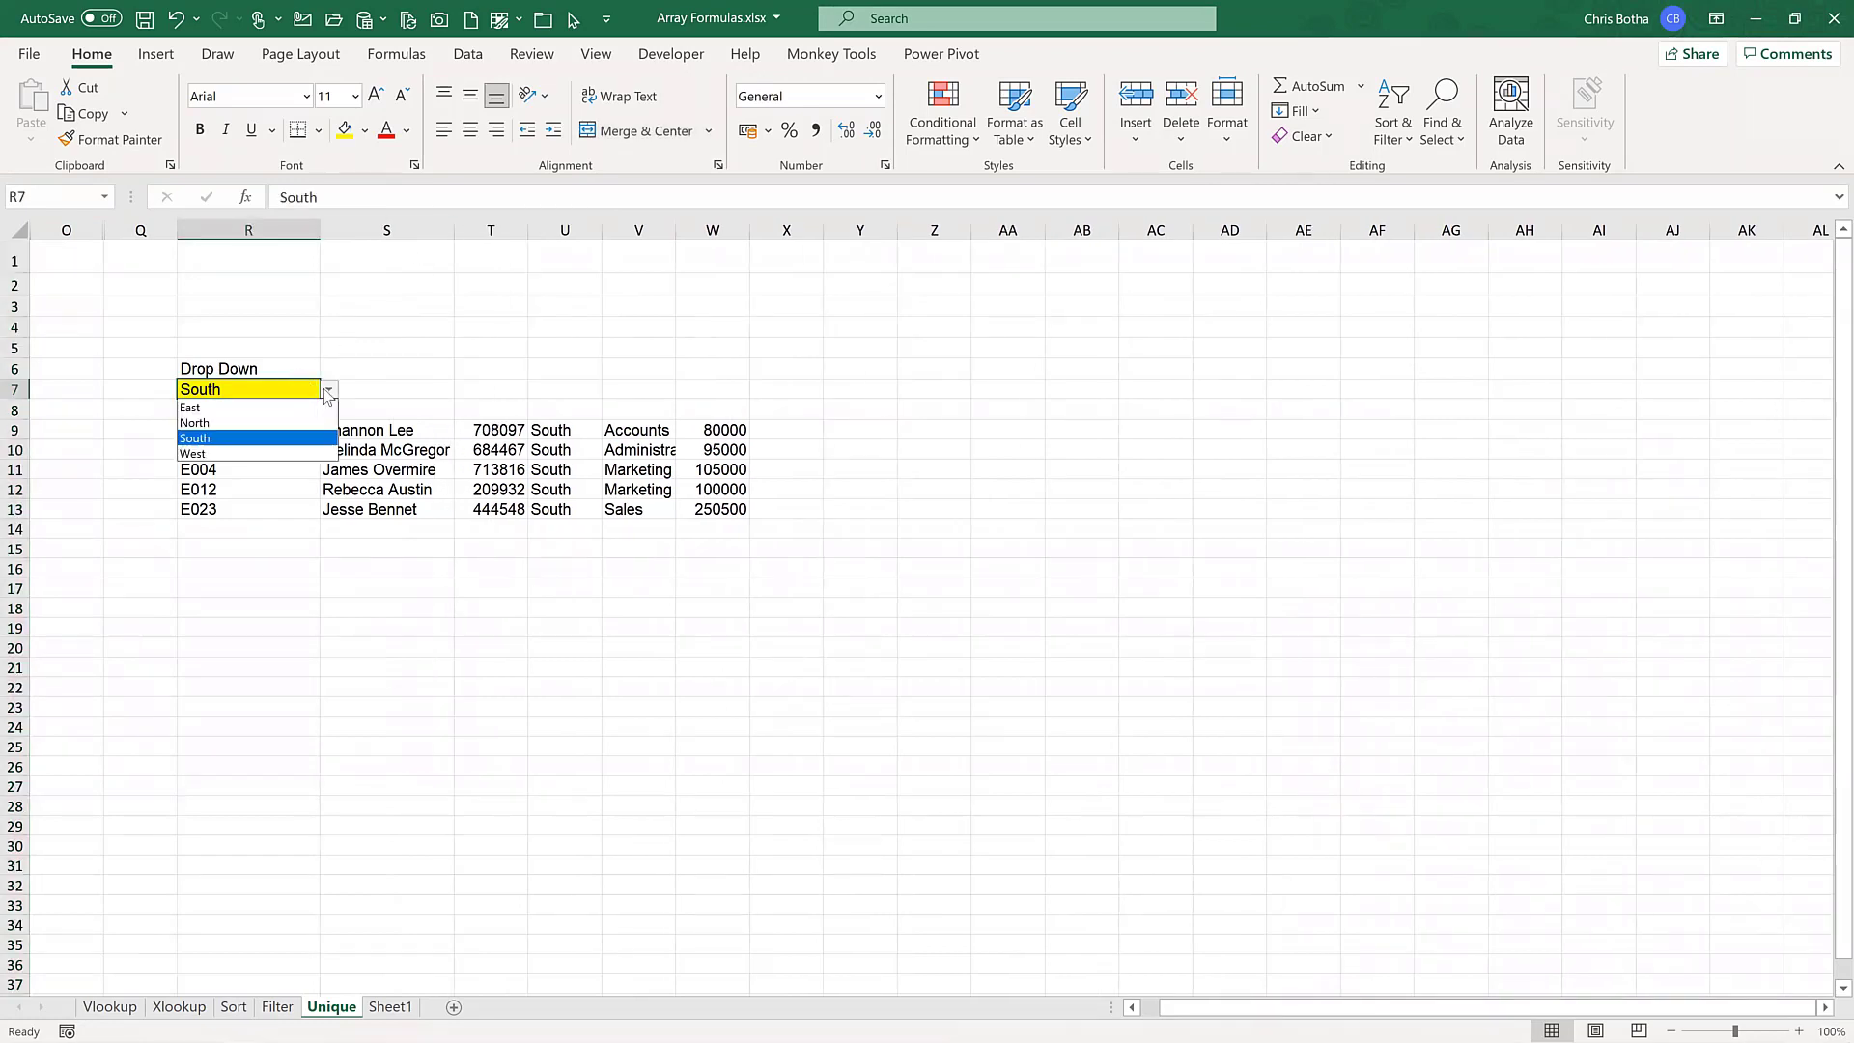
pyautogui.click(288, 436)
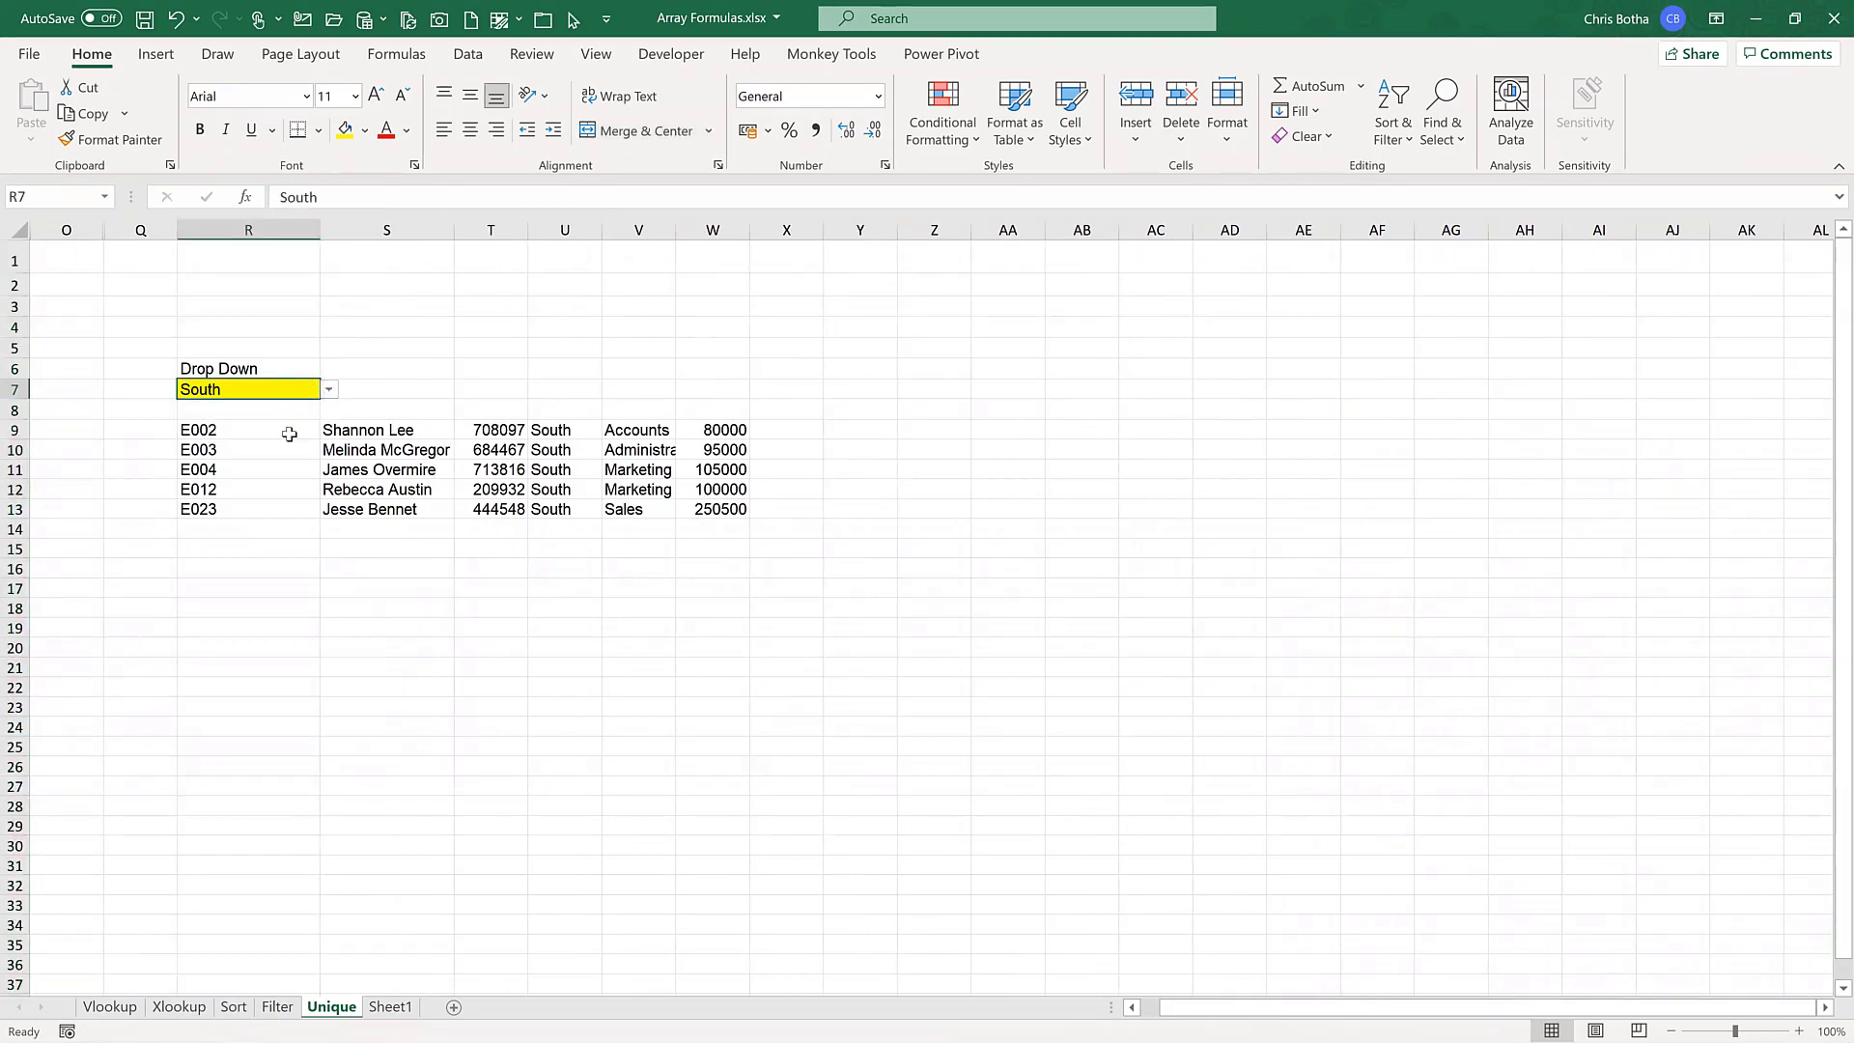
pyautogui.click(329, 389)
pyautogui.click(273, 424)
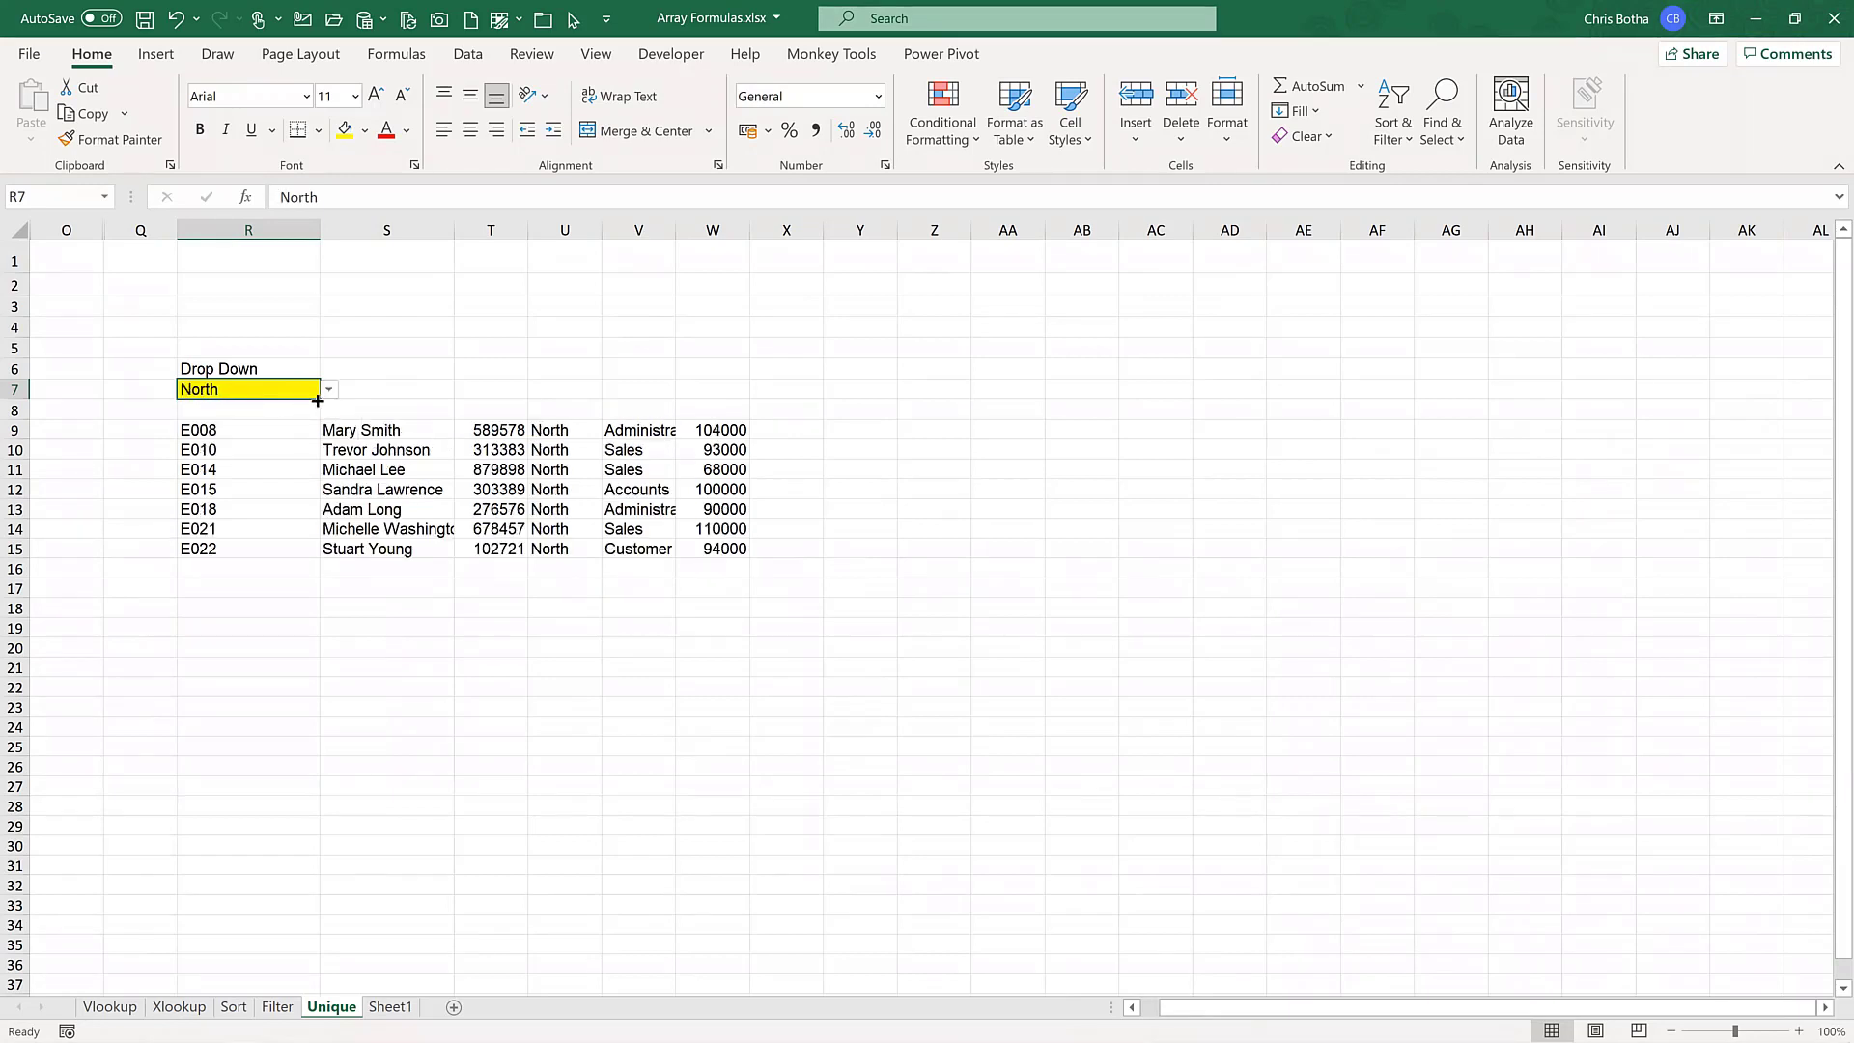
pyautogui.click(330, 391)
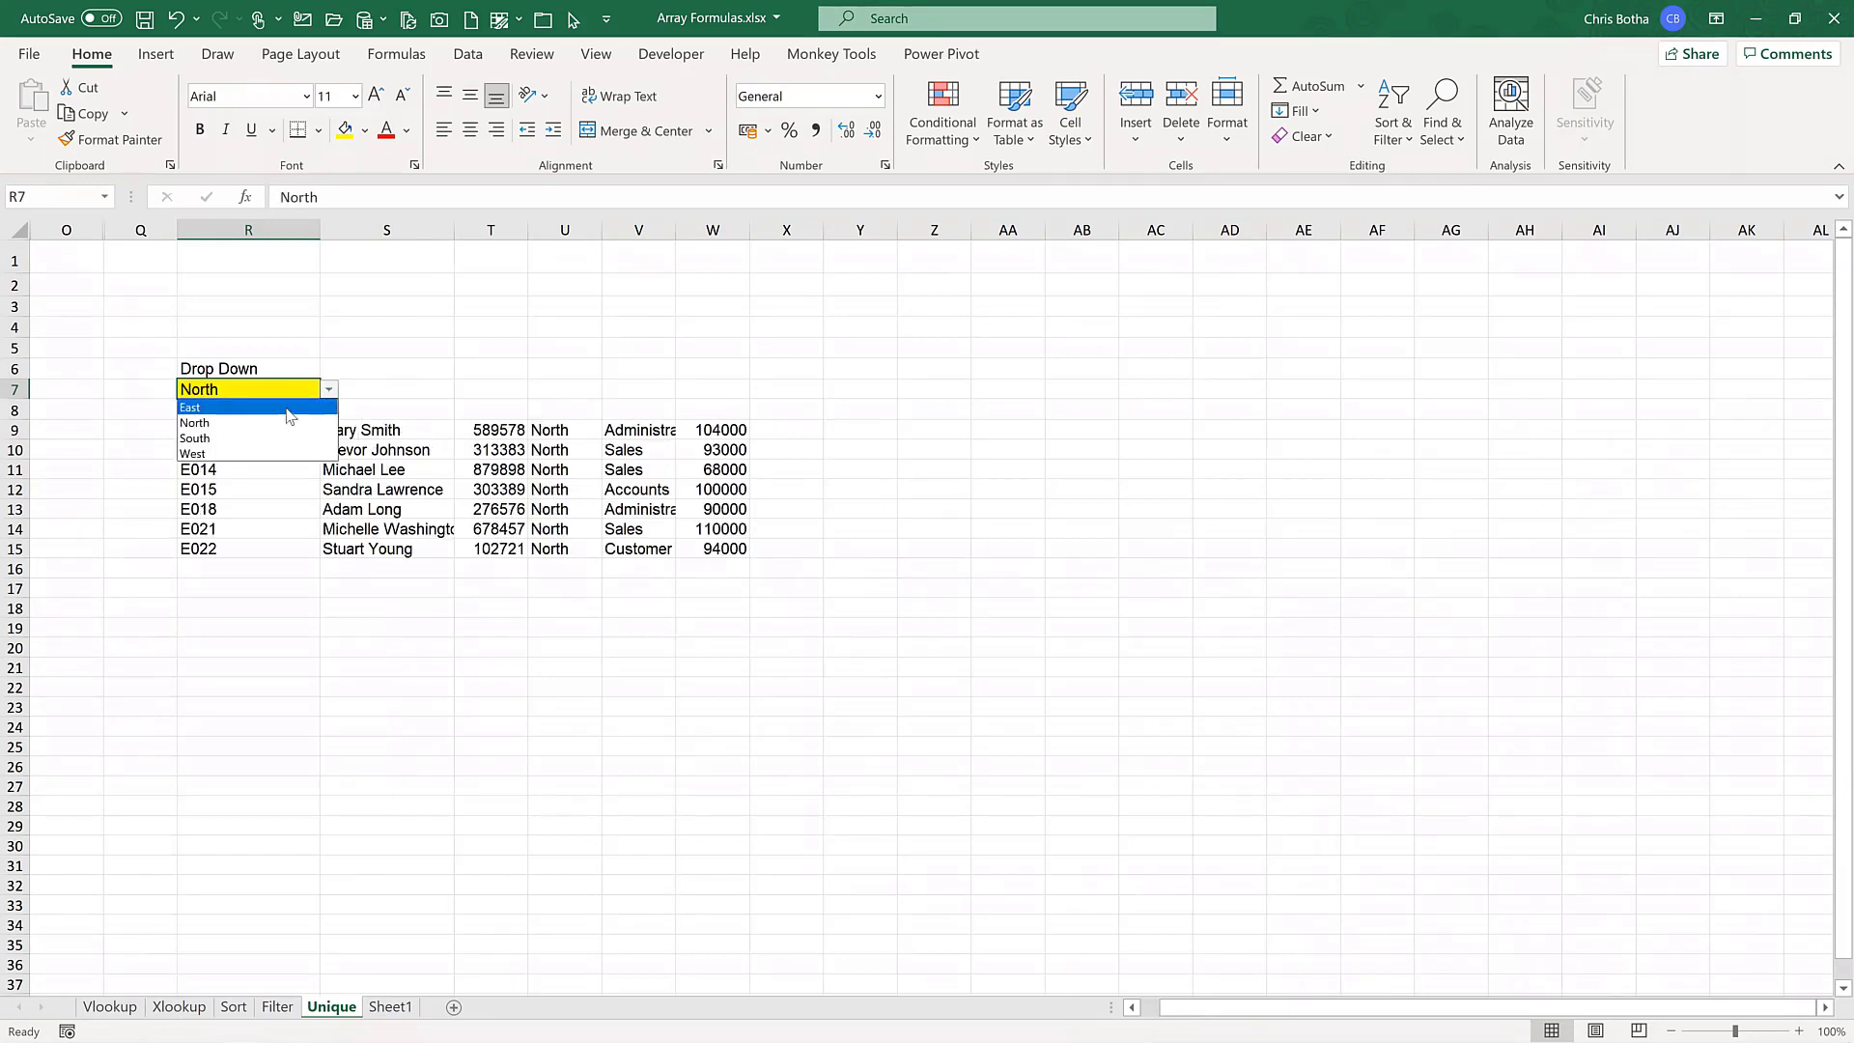
pyautogui.click(289, 408)
pyautogui.click(436, 344)
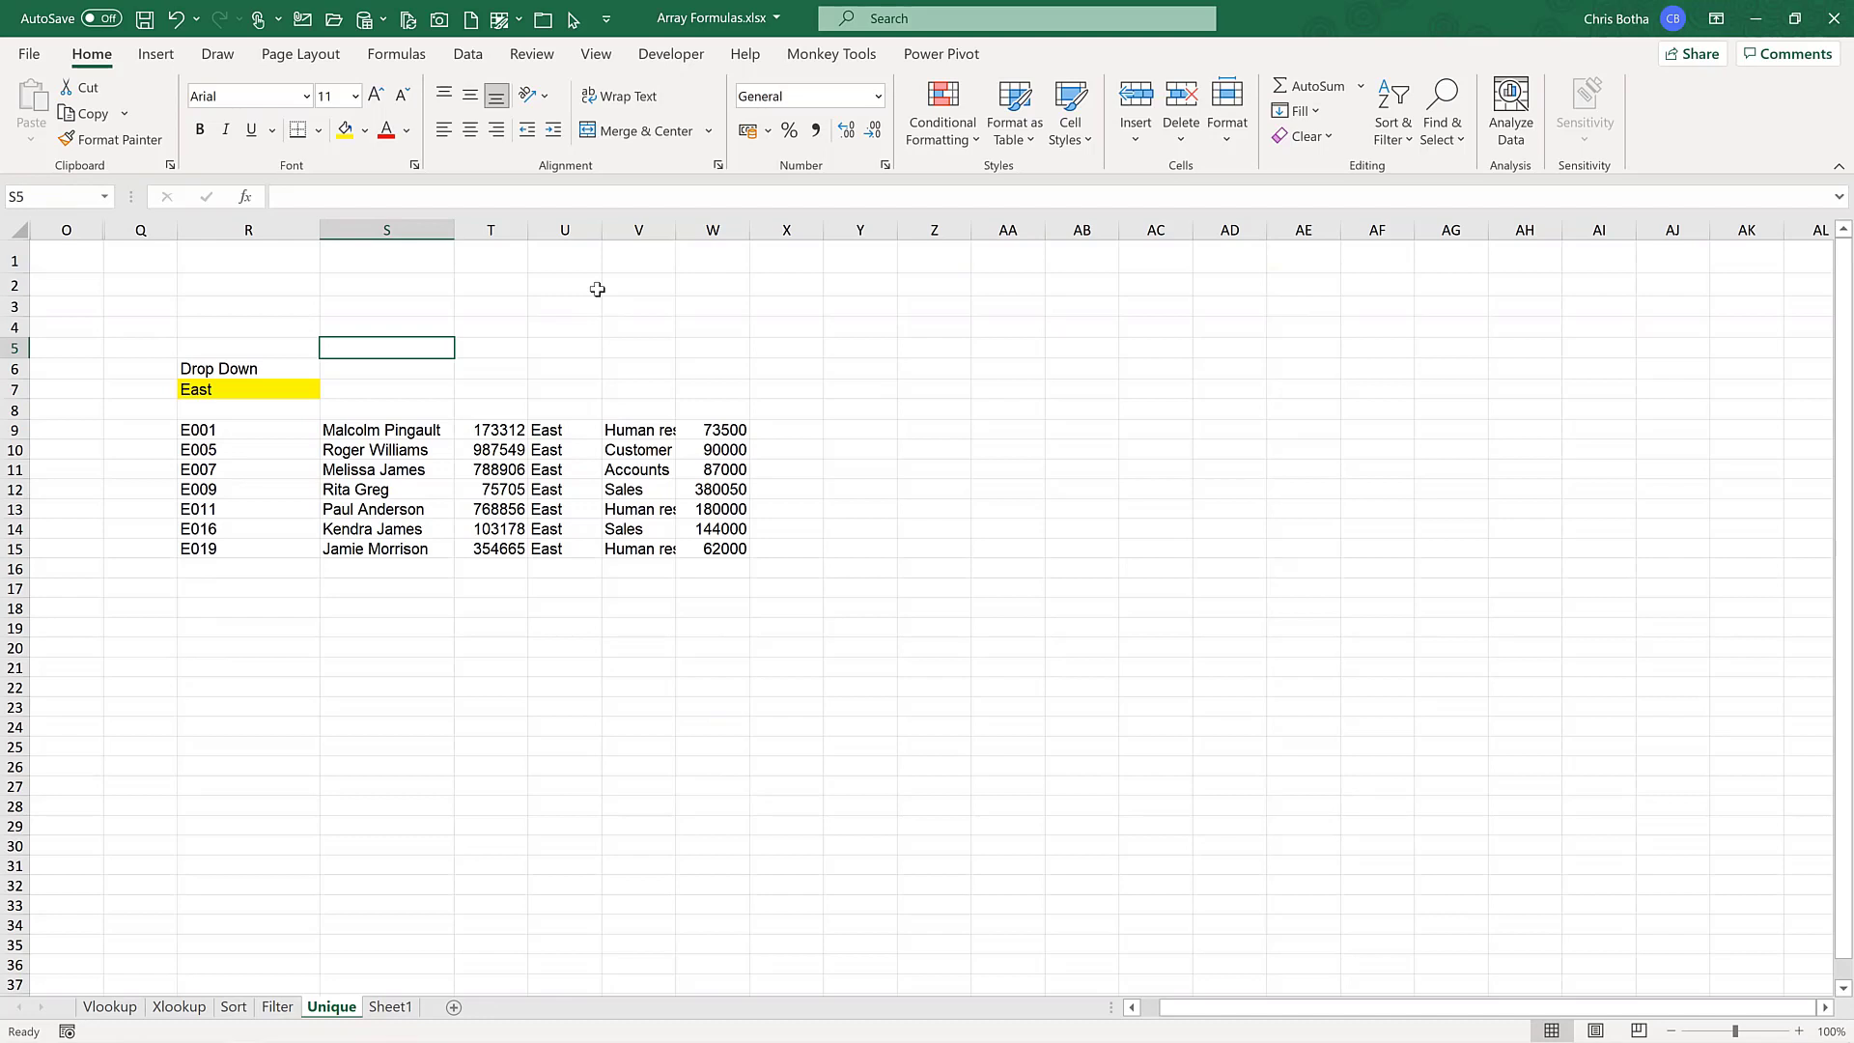
# - Go to the last worksheet row in column S and return to the first visible cell, O1
pyautogui.click(343, 646)
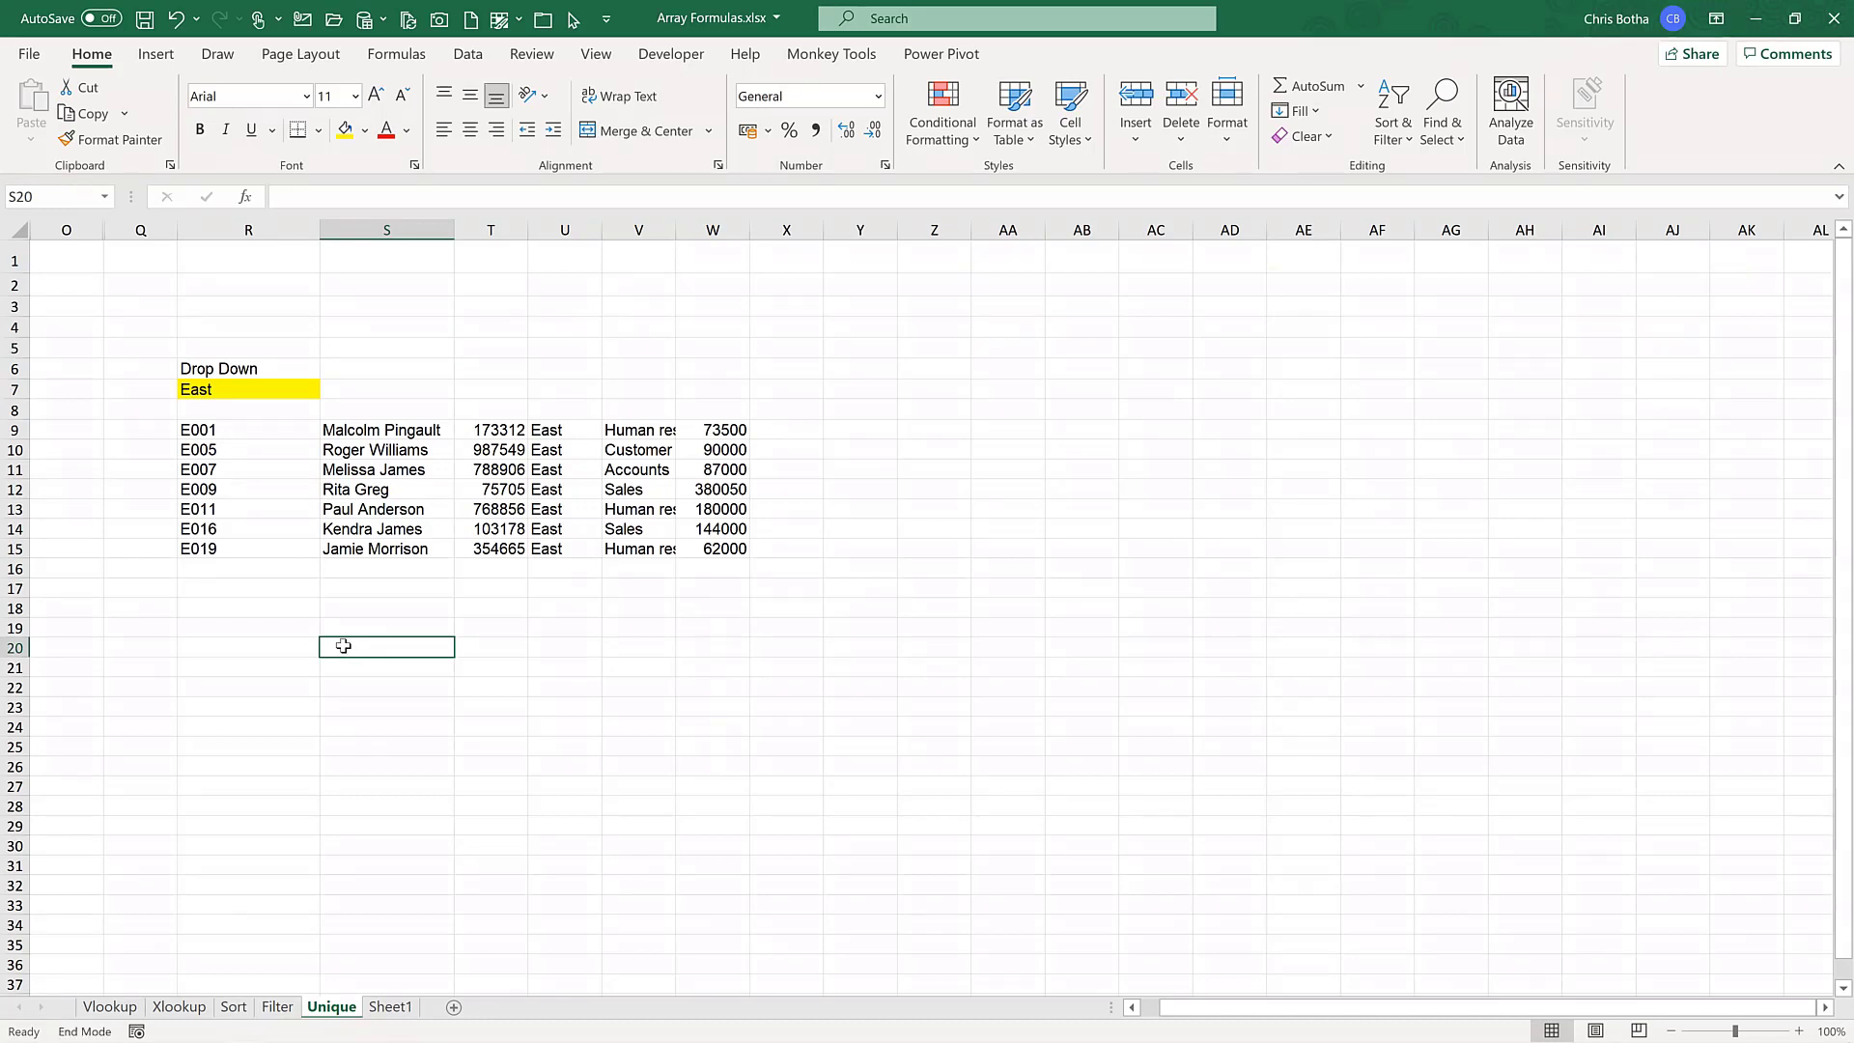
pyautogui.hotkey('ctrl', 'Down')
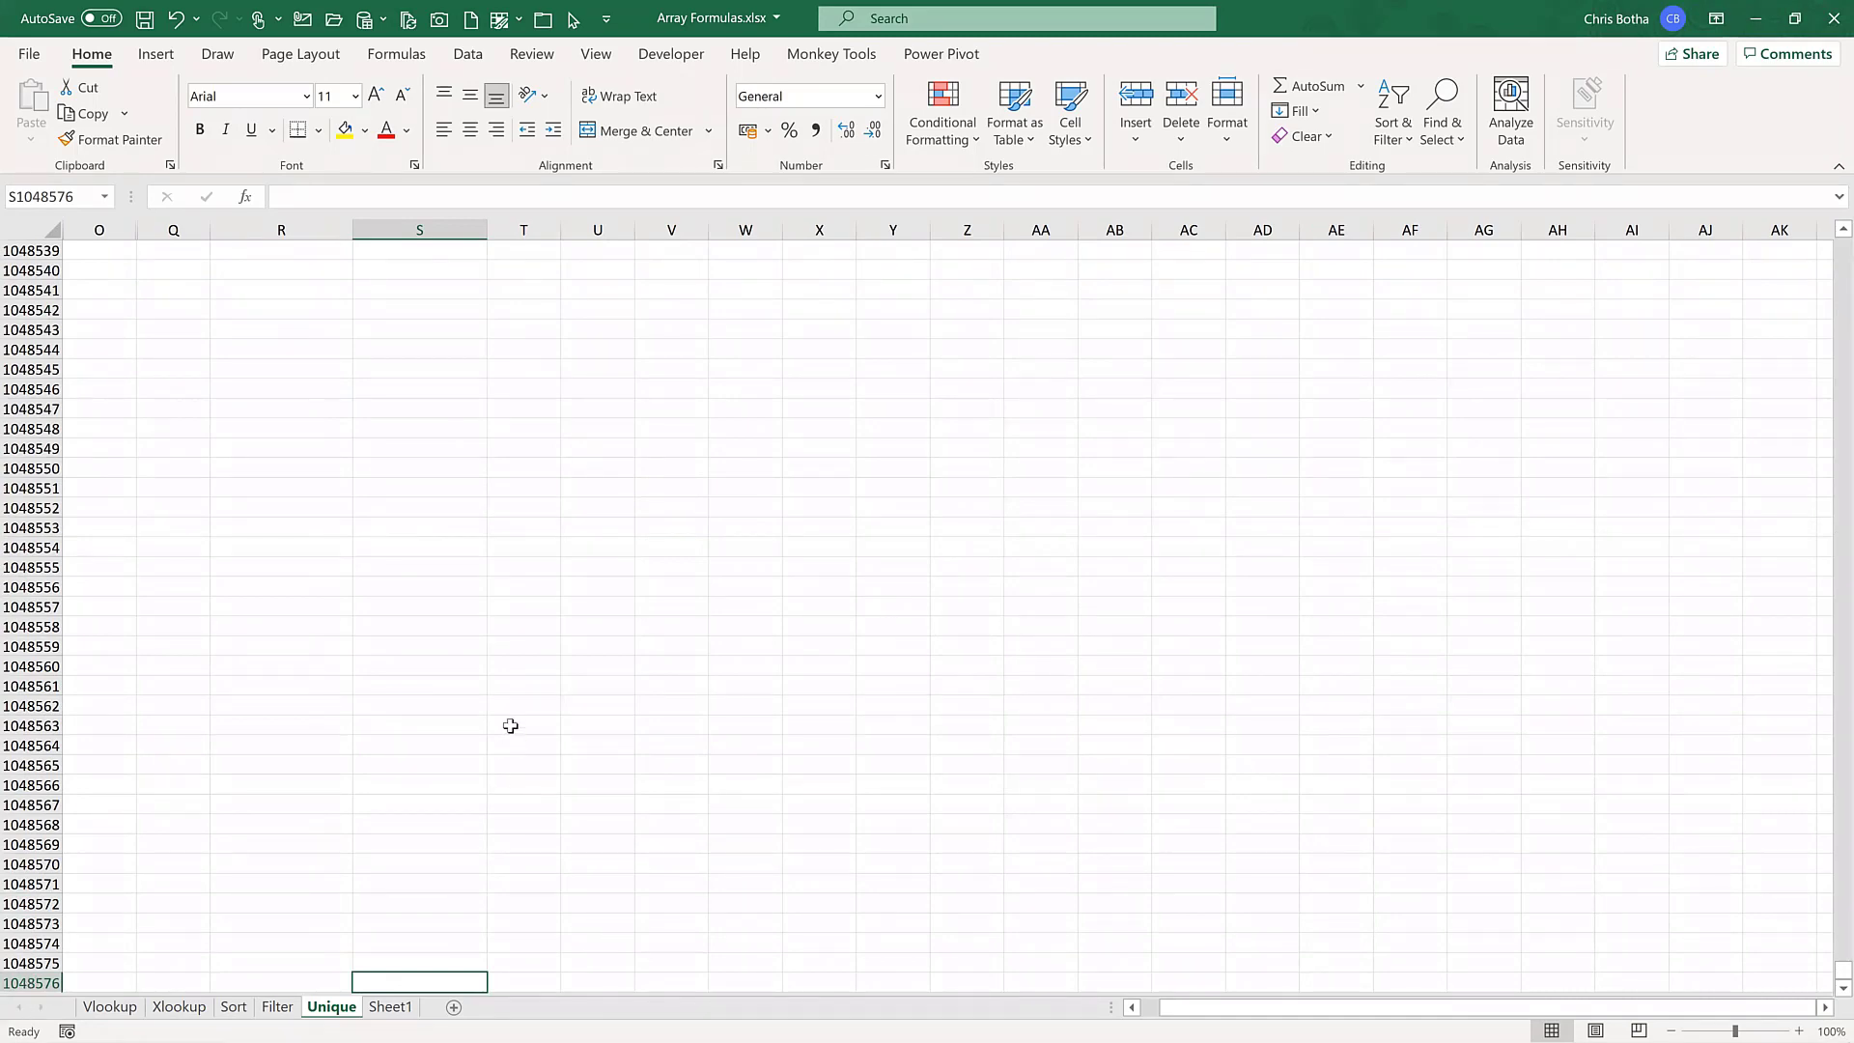
pyautogui.click(567, 485)
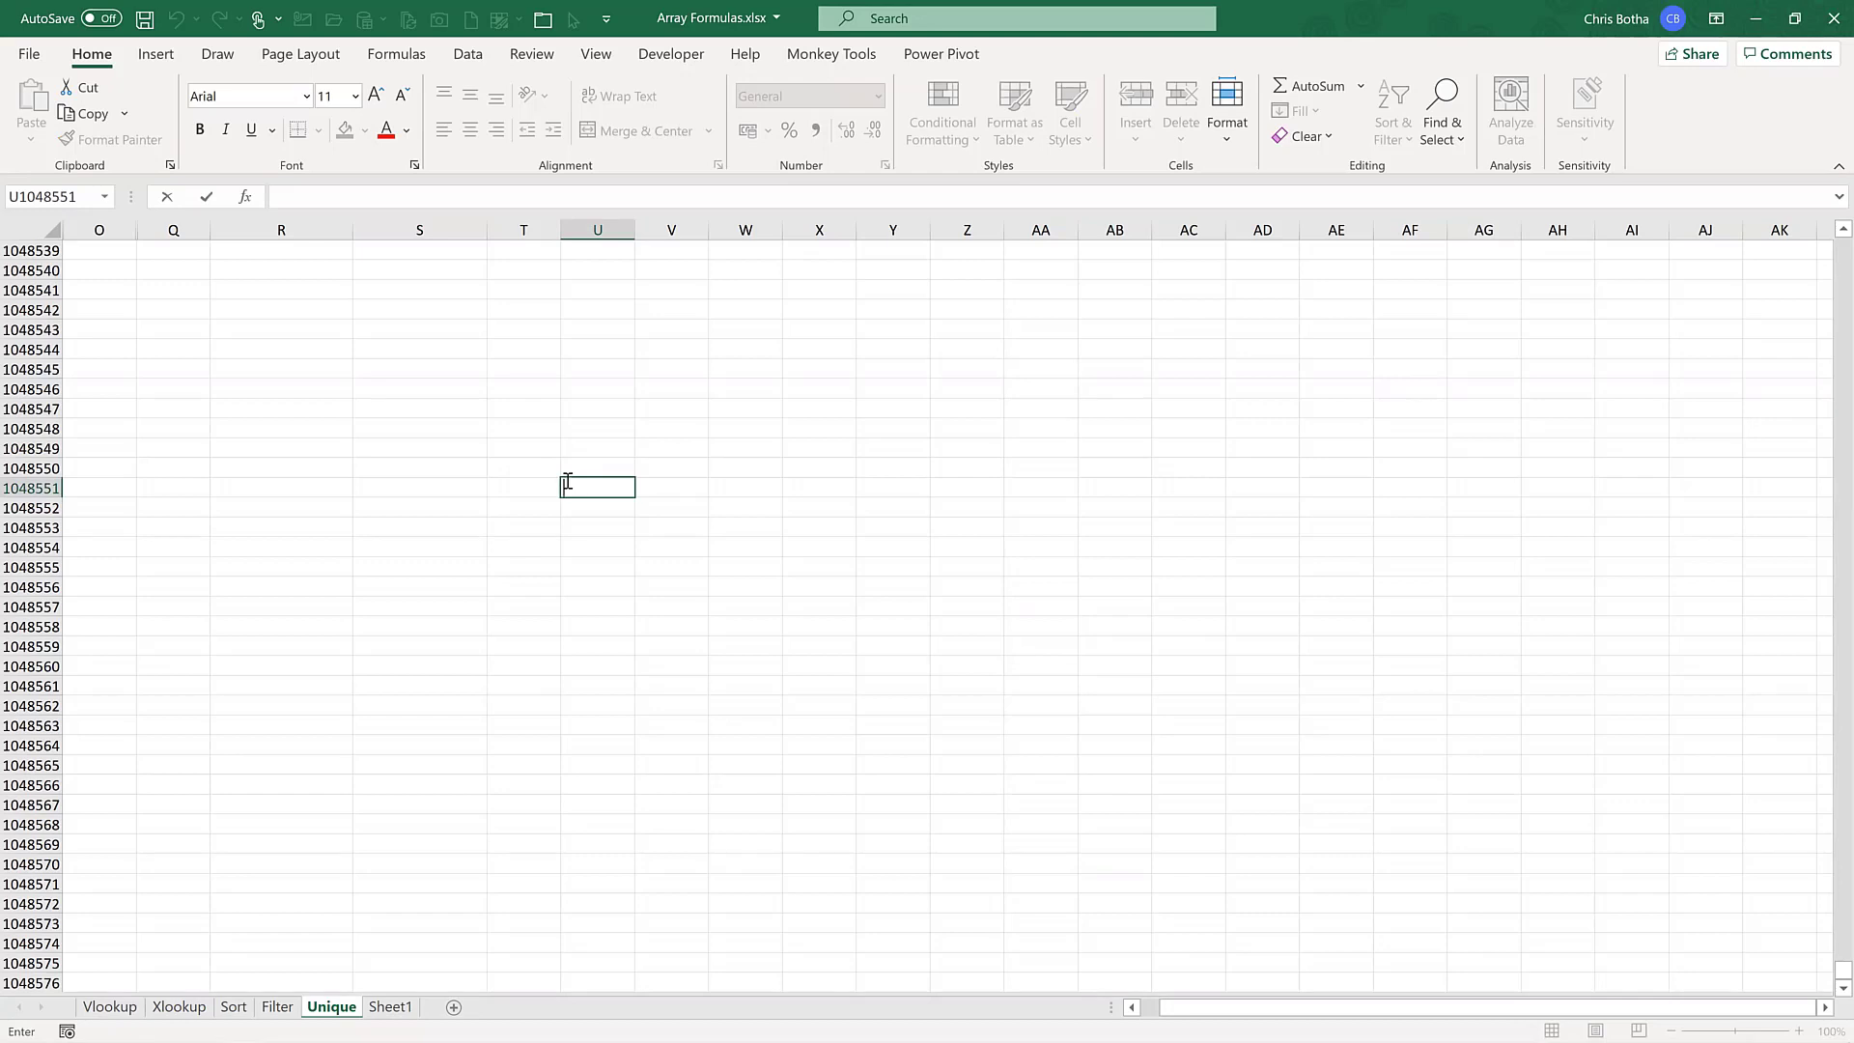
pyautogui.press('Escape')
pyautogui.hotkey('ctrl', 'Home')
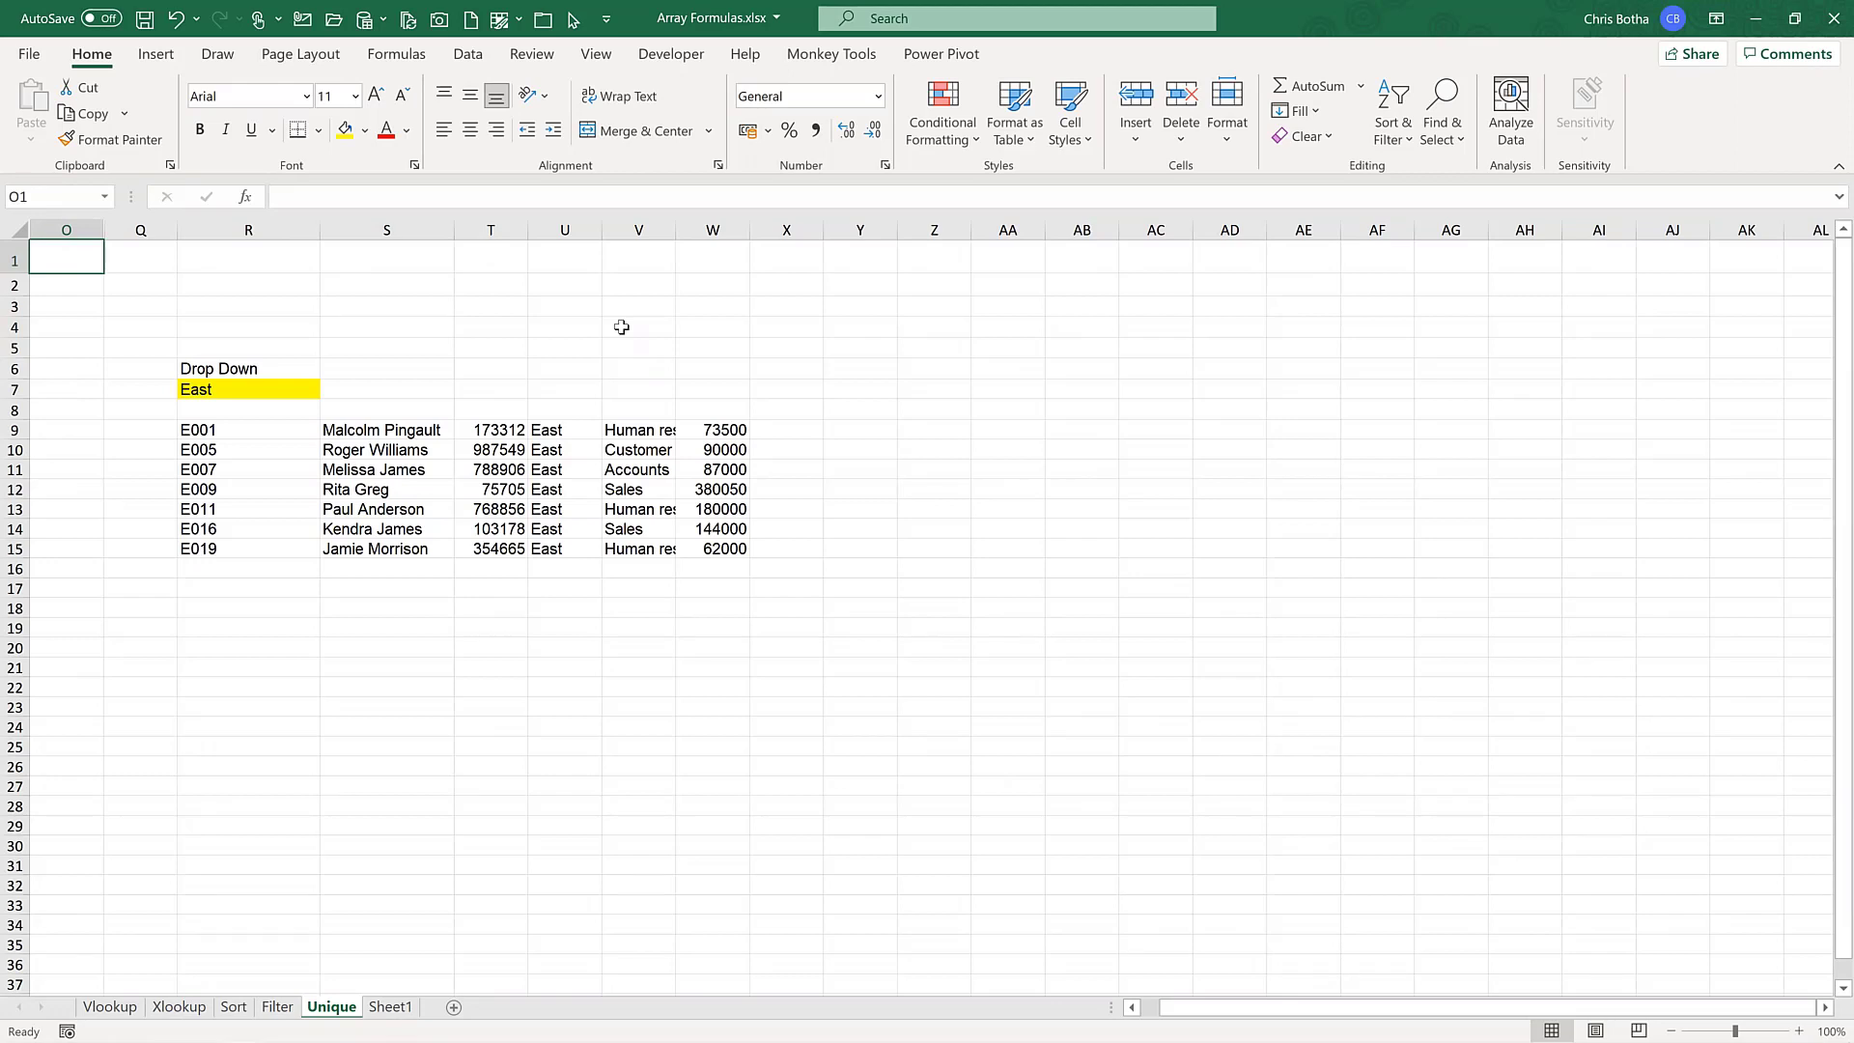
# - Refresh all data in the workbook
pyautogui.click(467, 55)
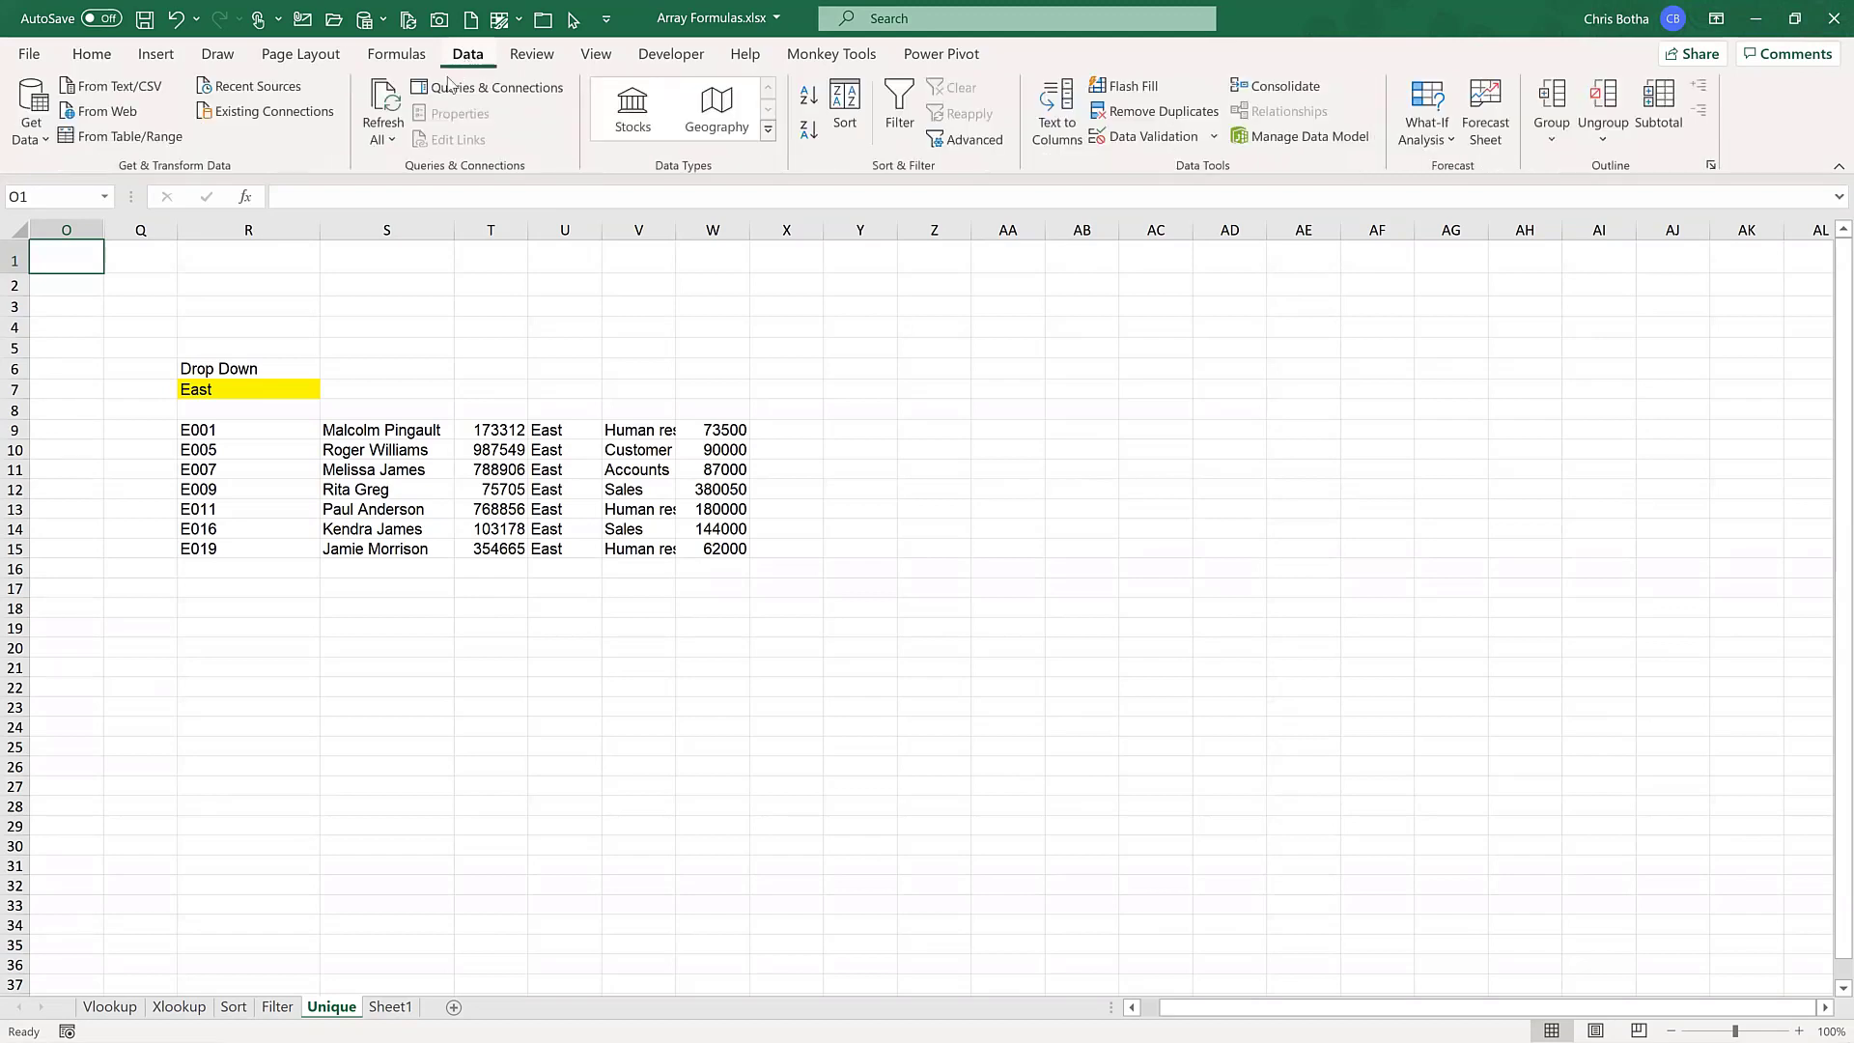
pyautogui.click(382, 104)
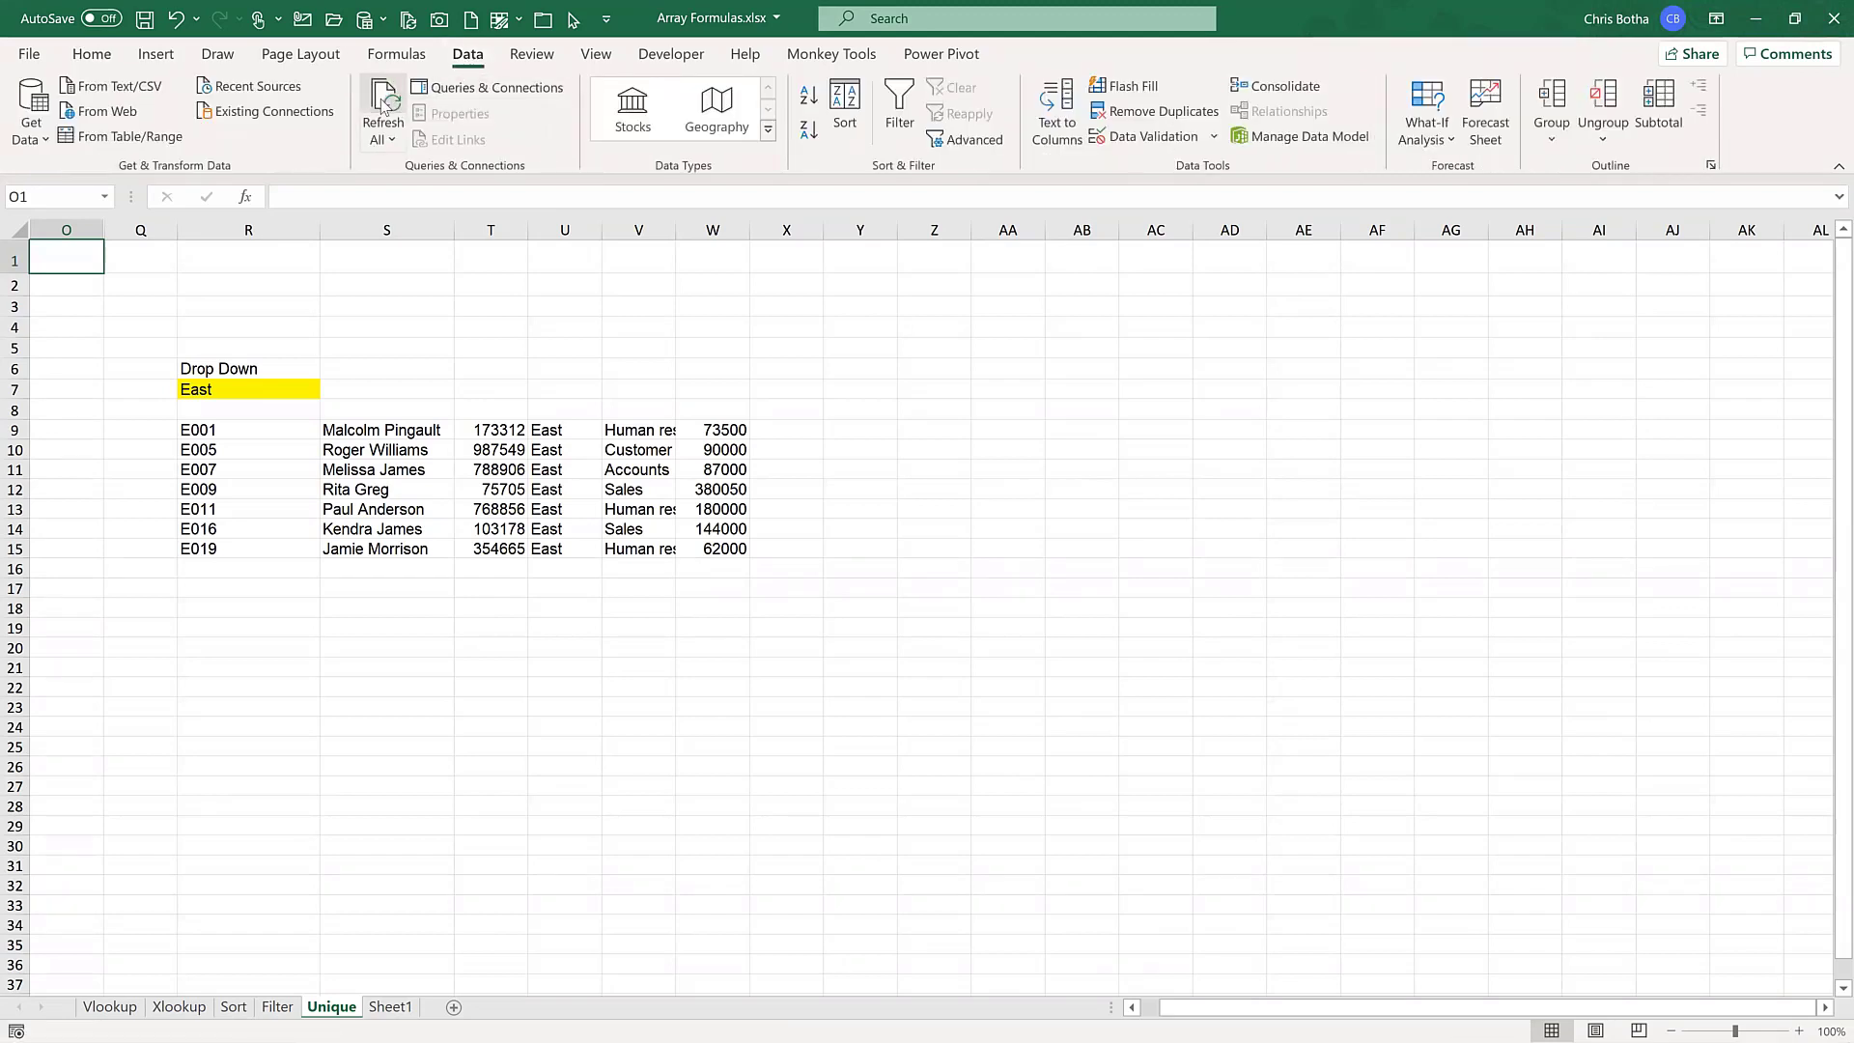